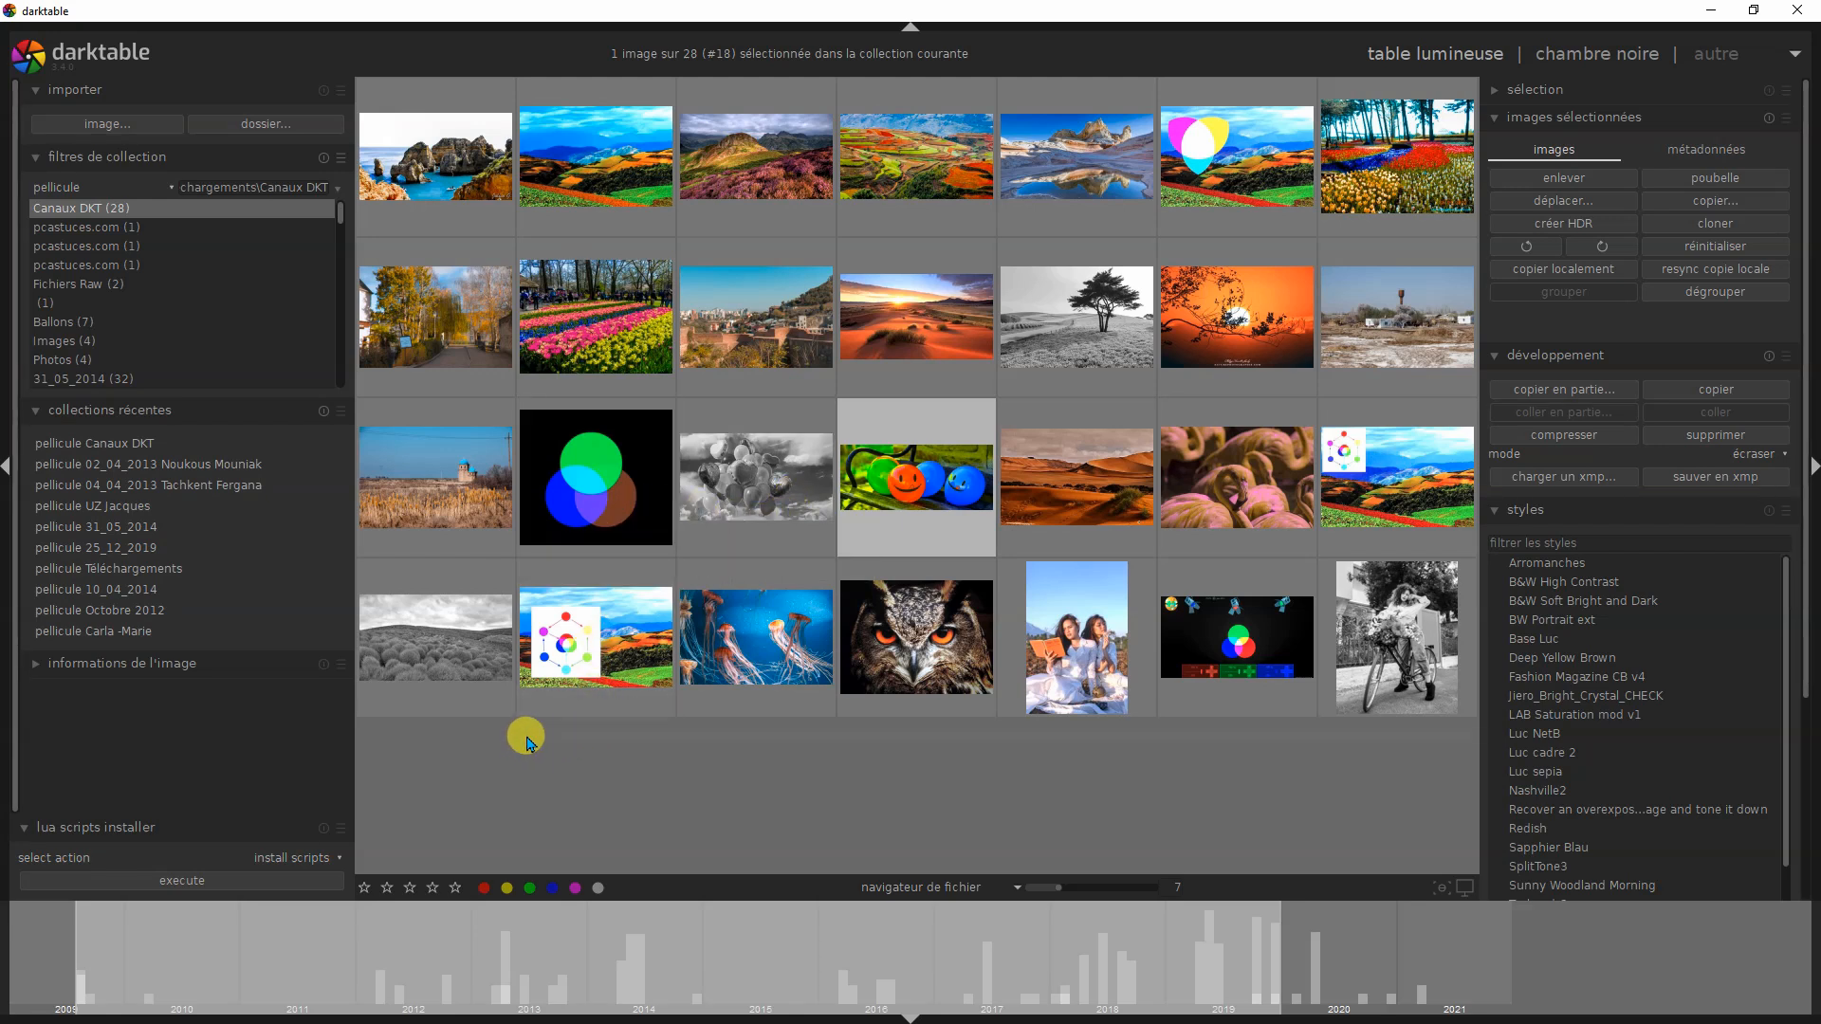
Step: Open the autumn street photo in the darkroom and compare its original, filmique rvb and calibration des couleurs history states
click(412, 318)
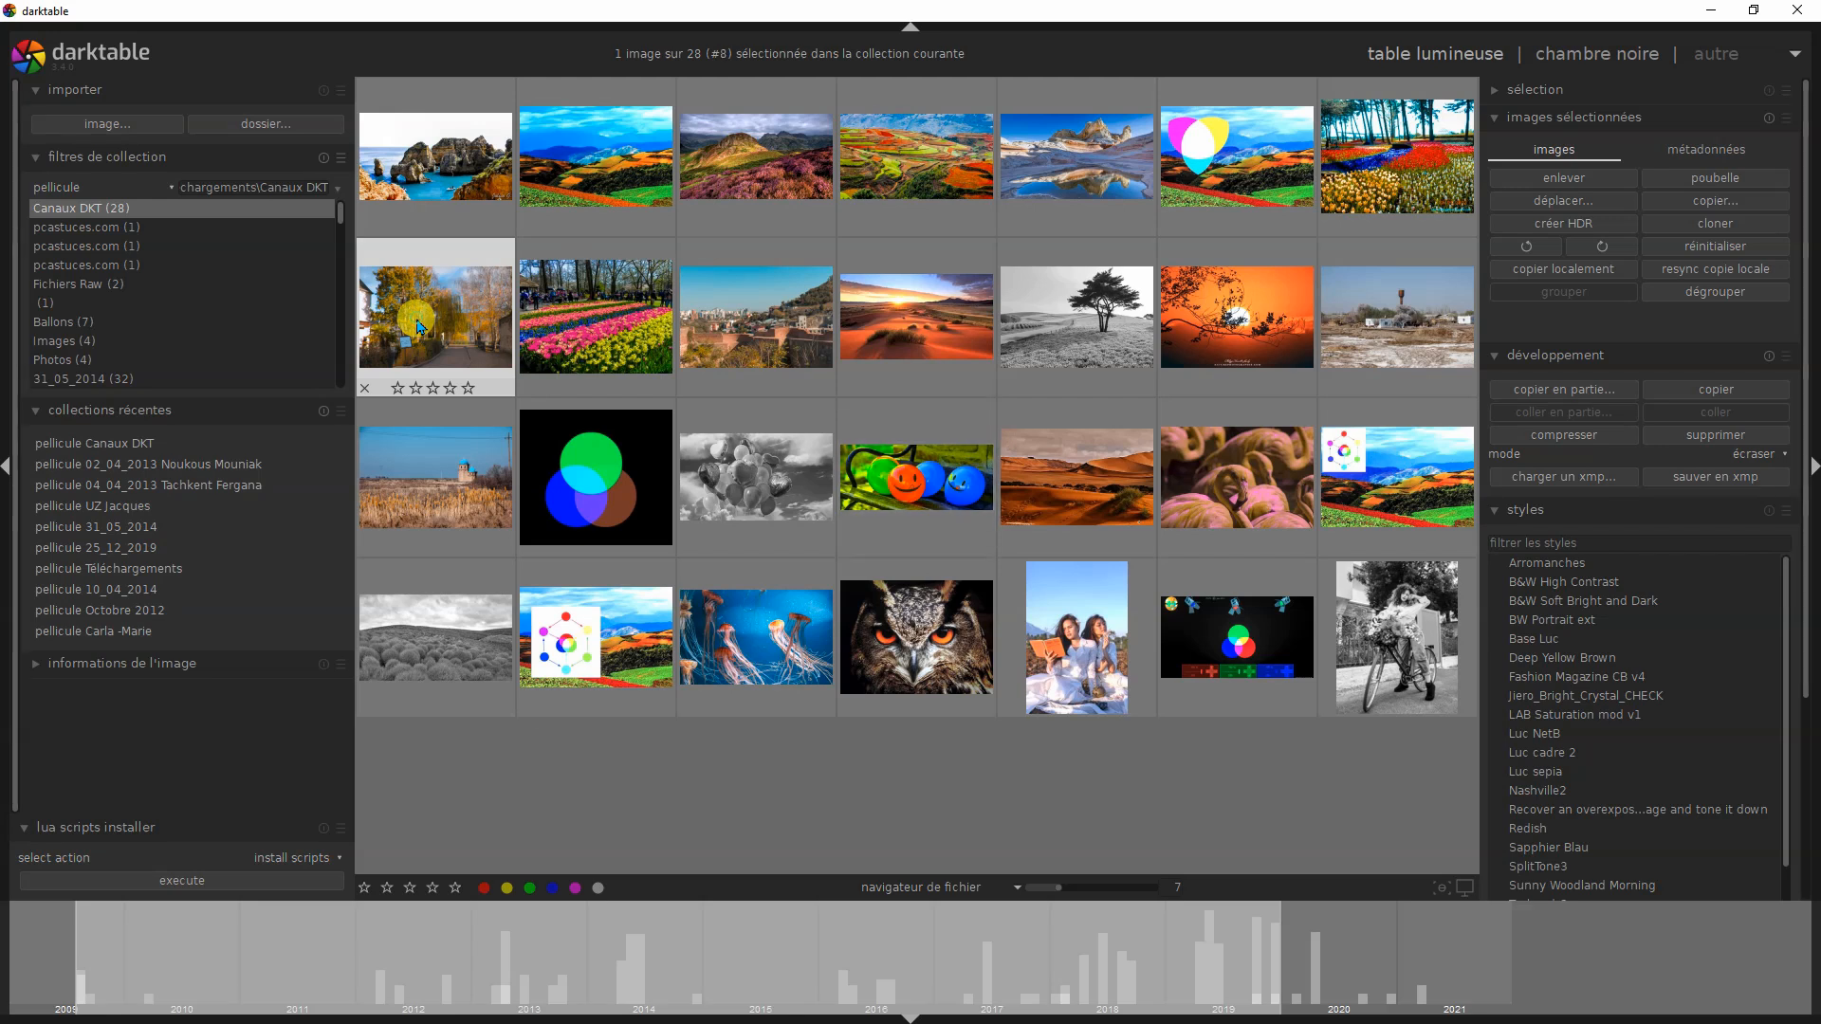
key(d)
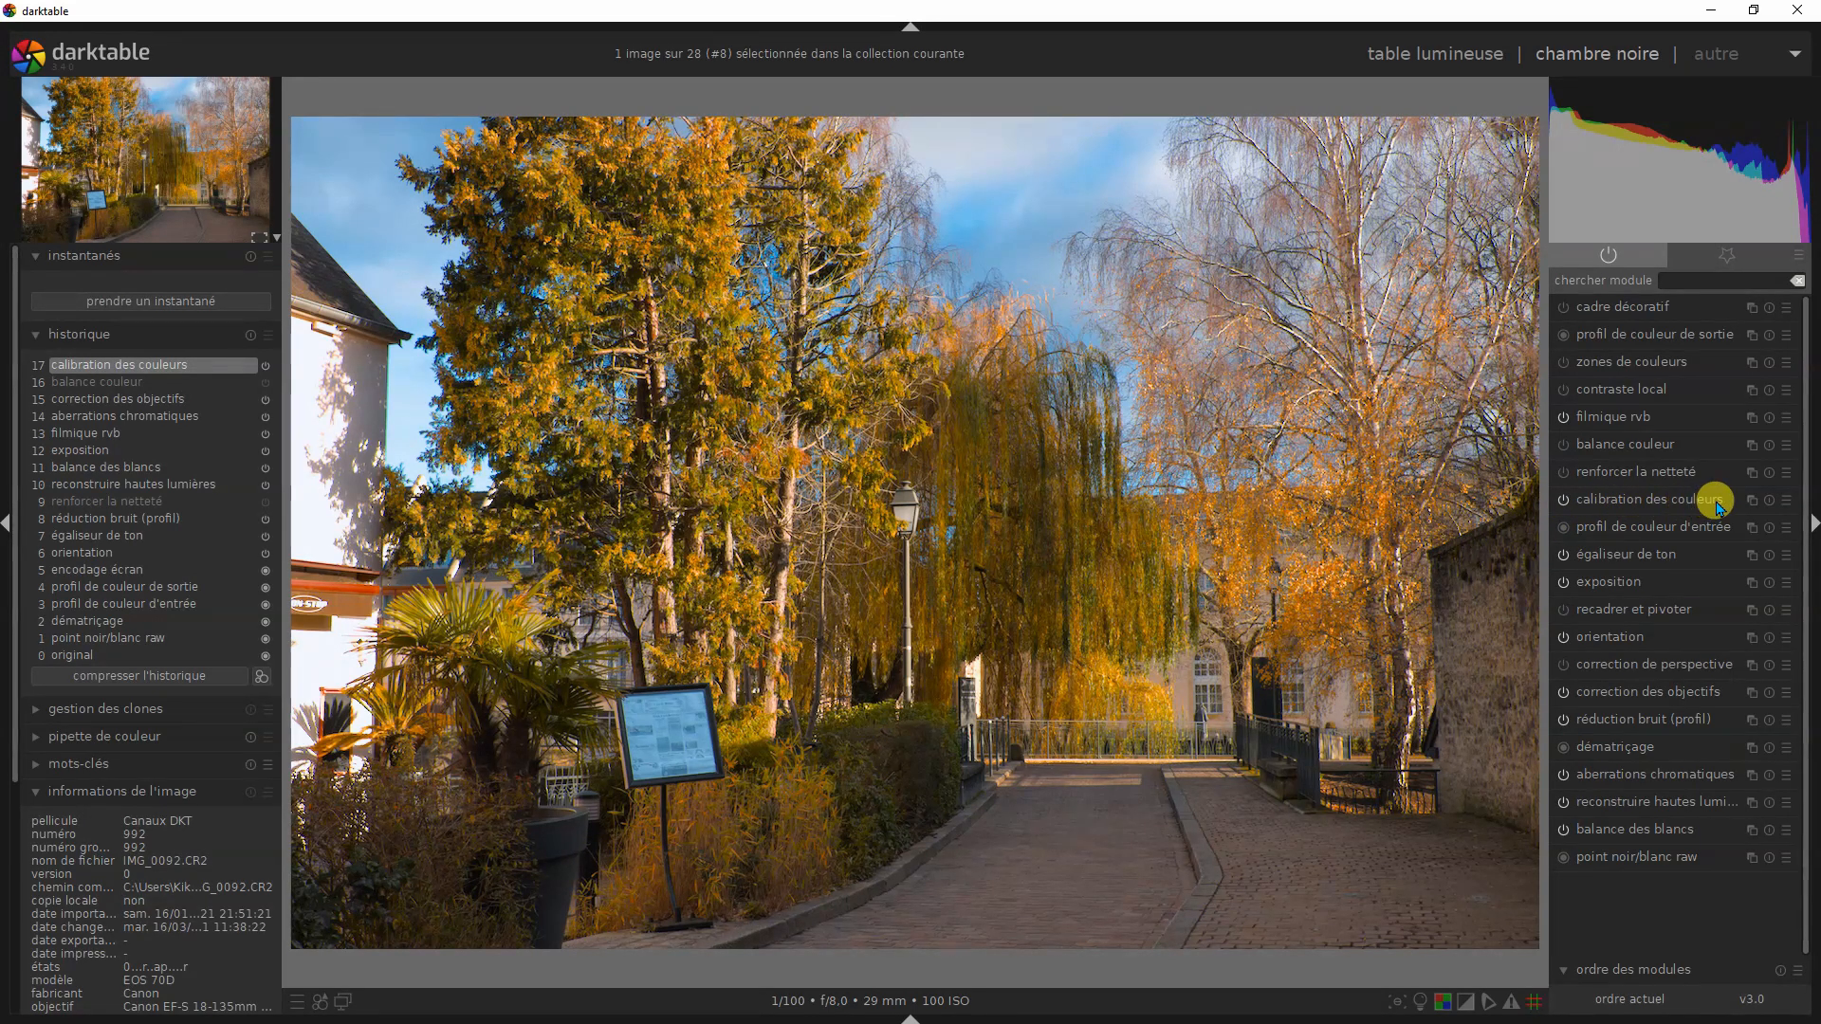
click(117, 657)
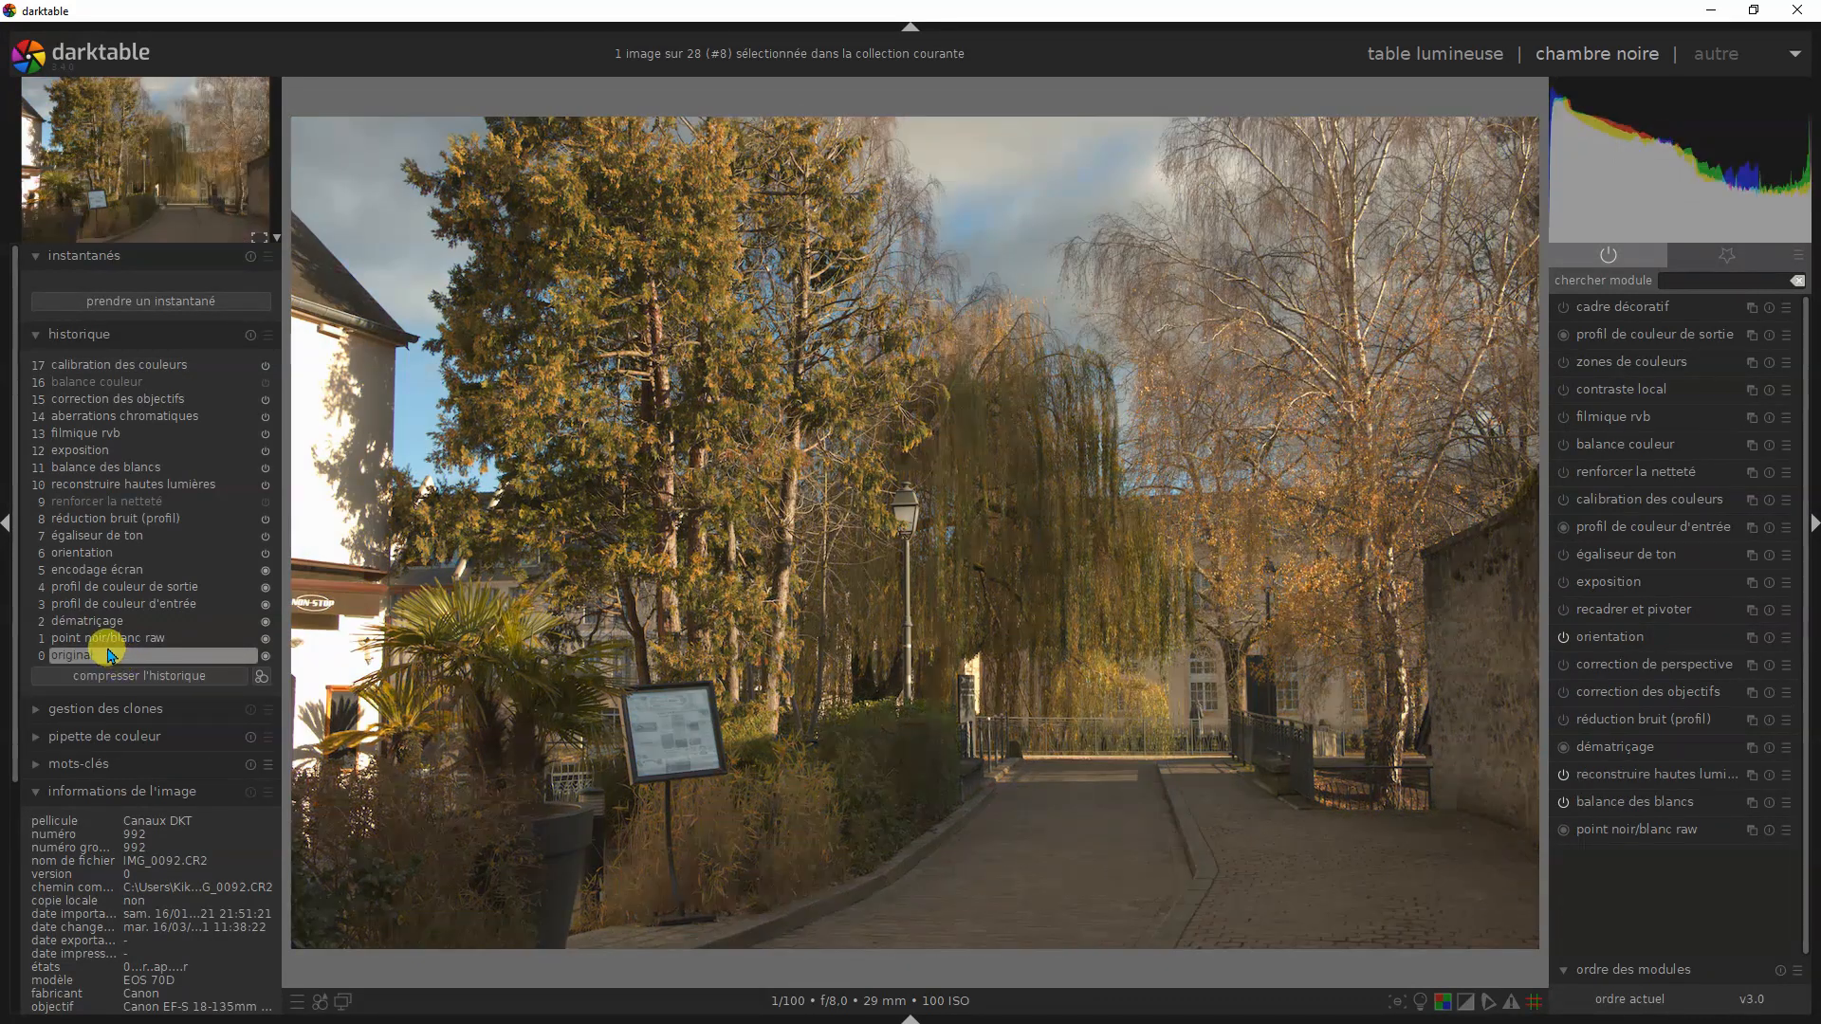
click(113, 436)
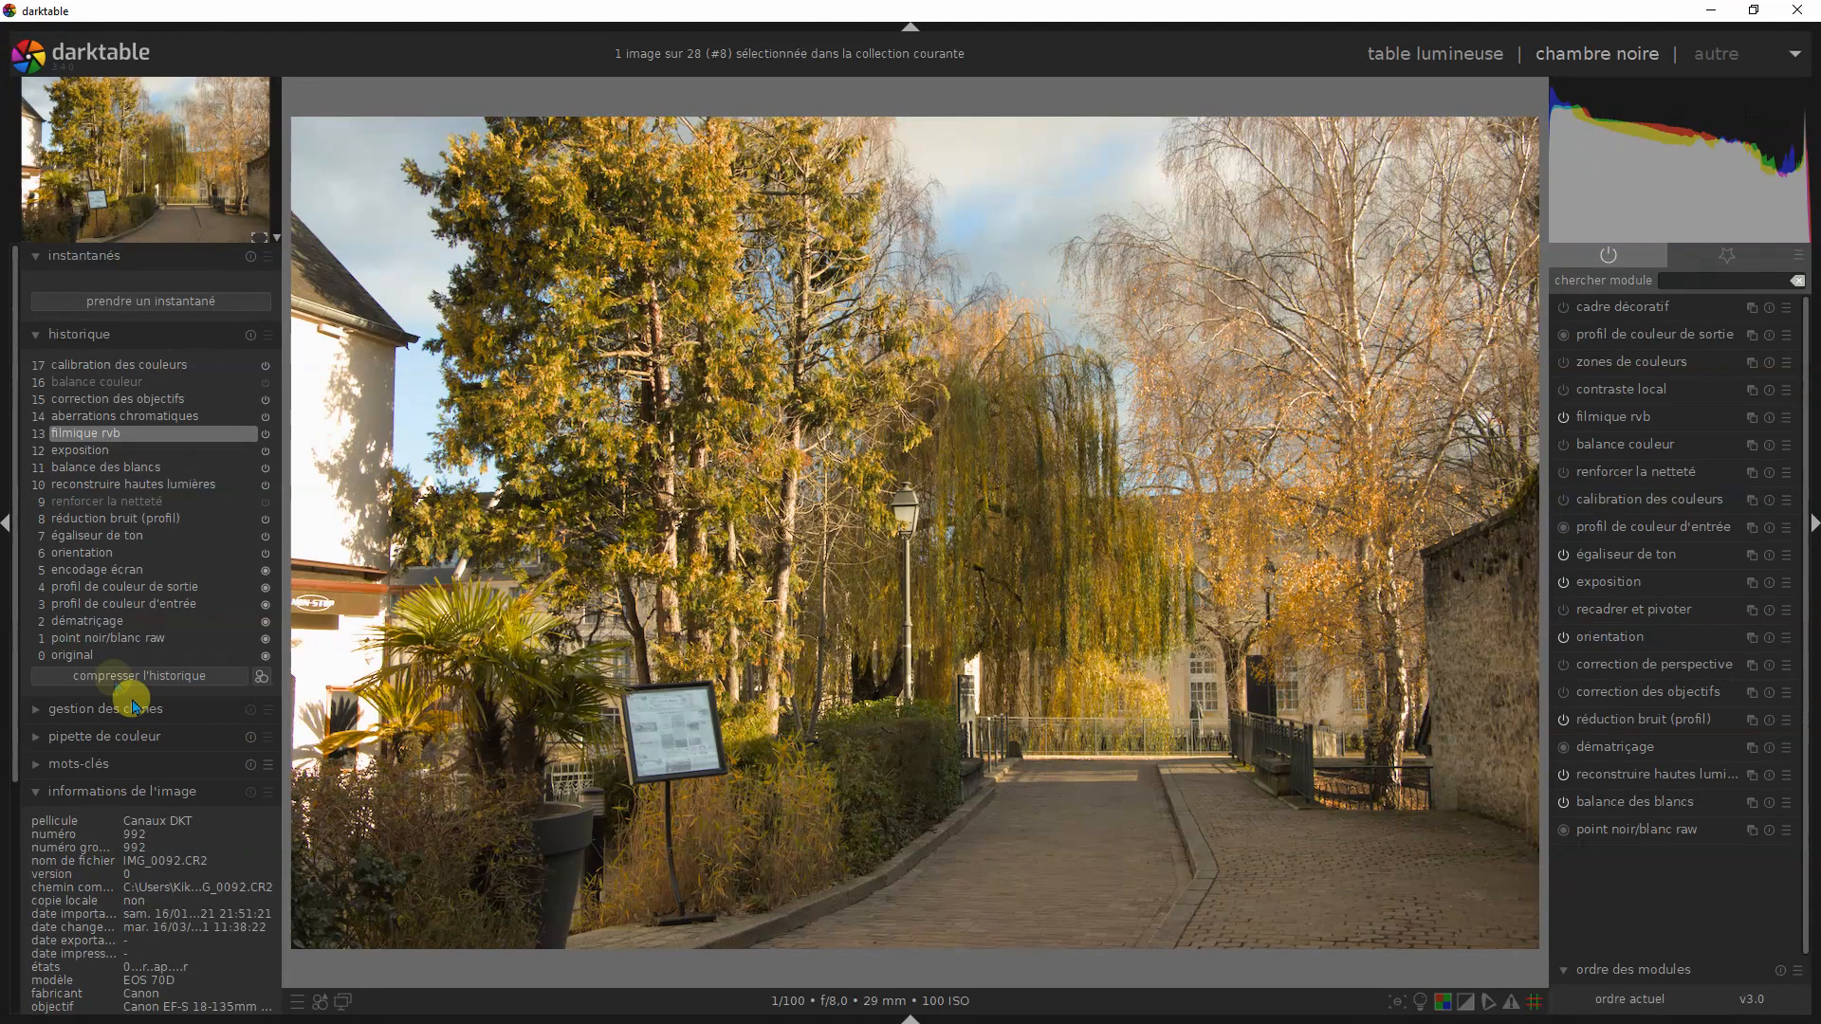
click(111, 371)
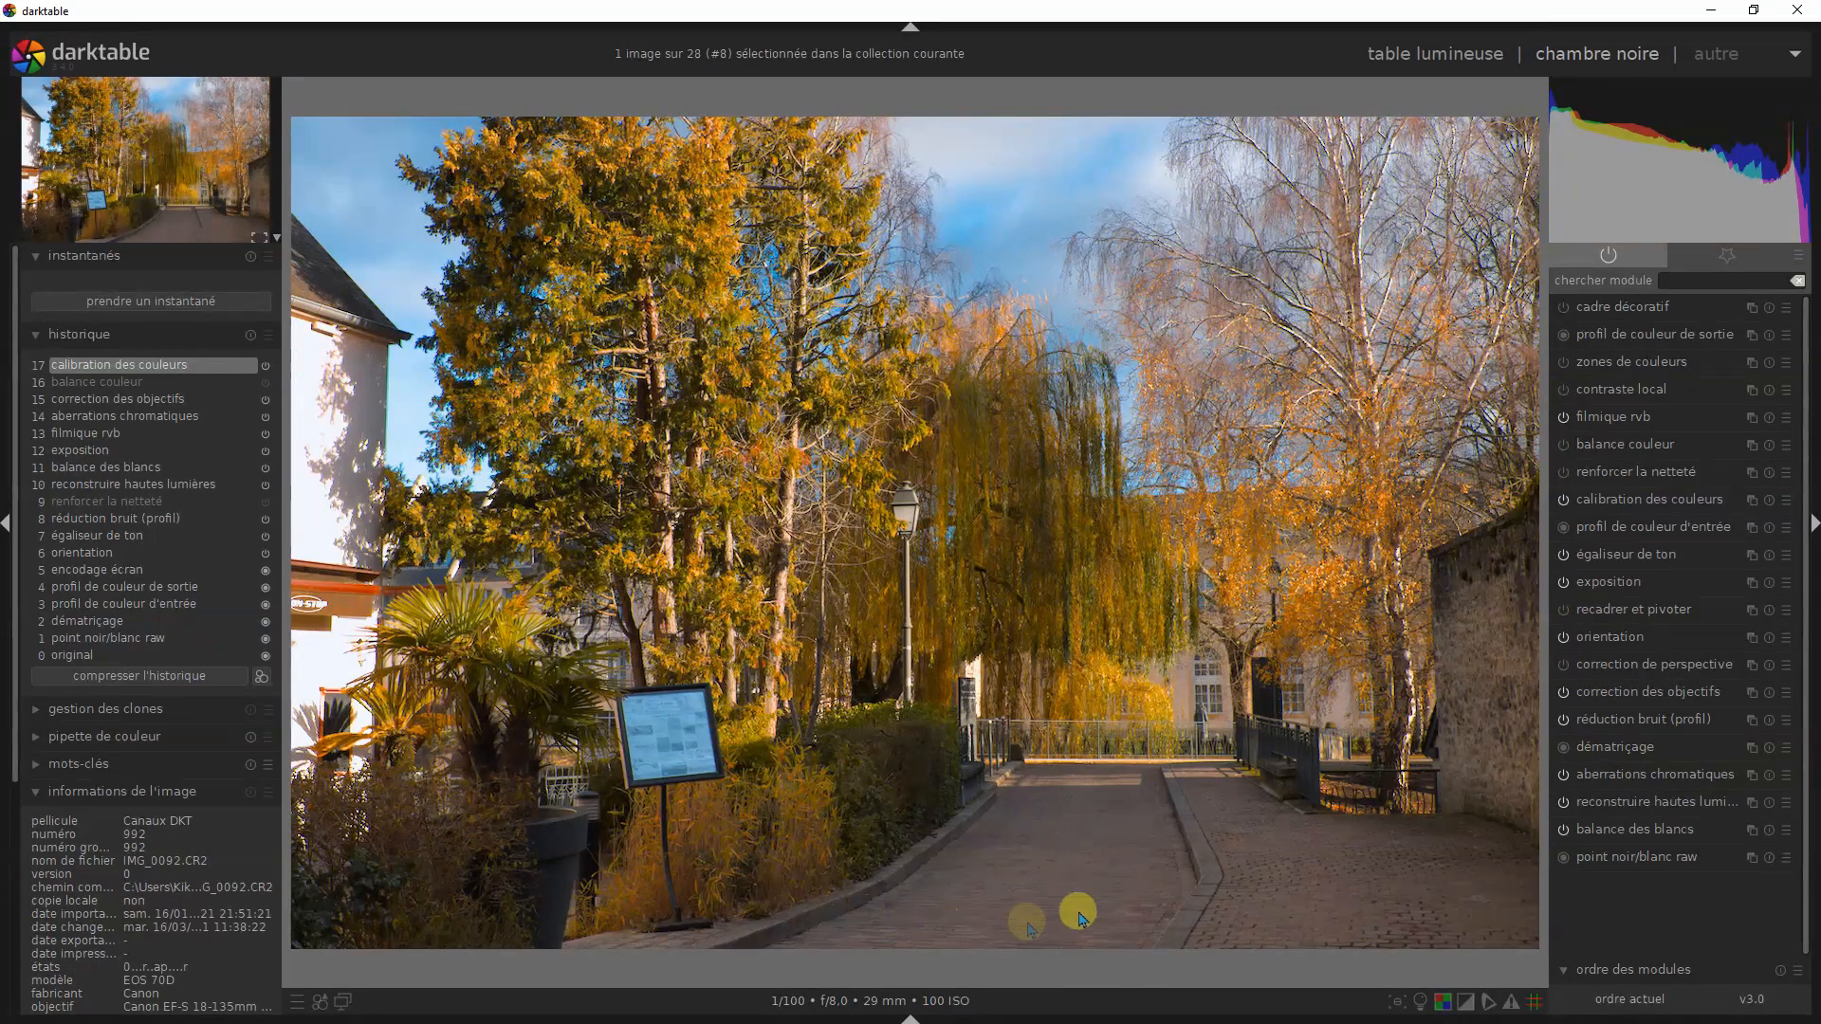
Step: Expand the calibration des couleurs settings and compare the street photo's original state with its calibrated state
click(1654, 510)
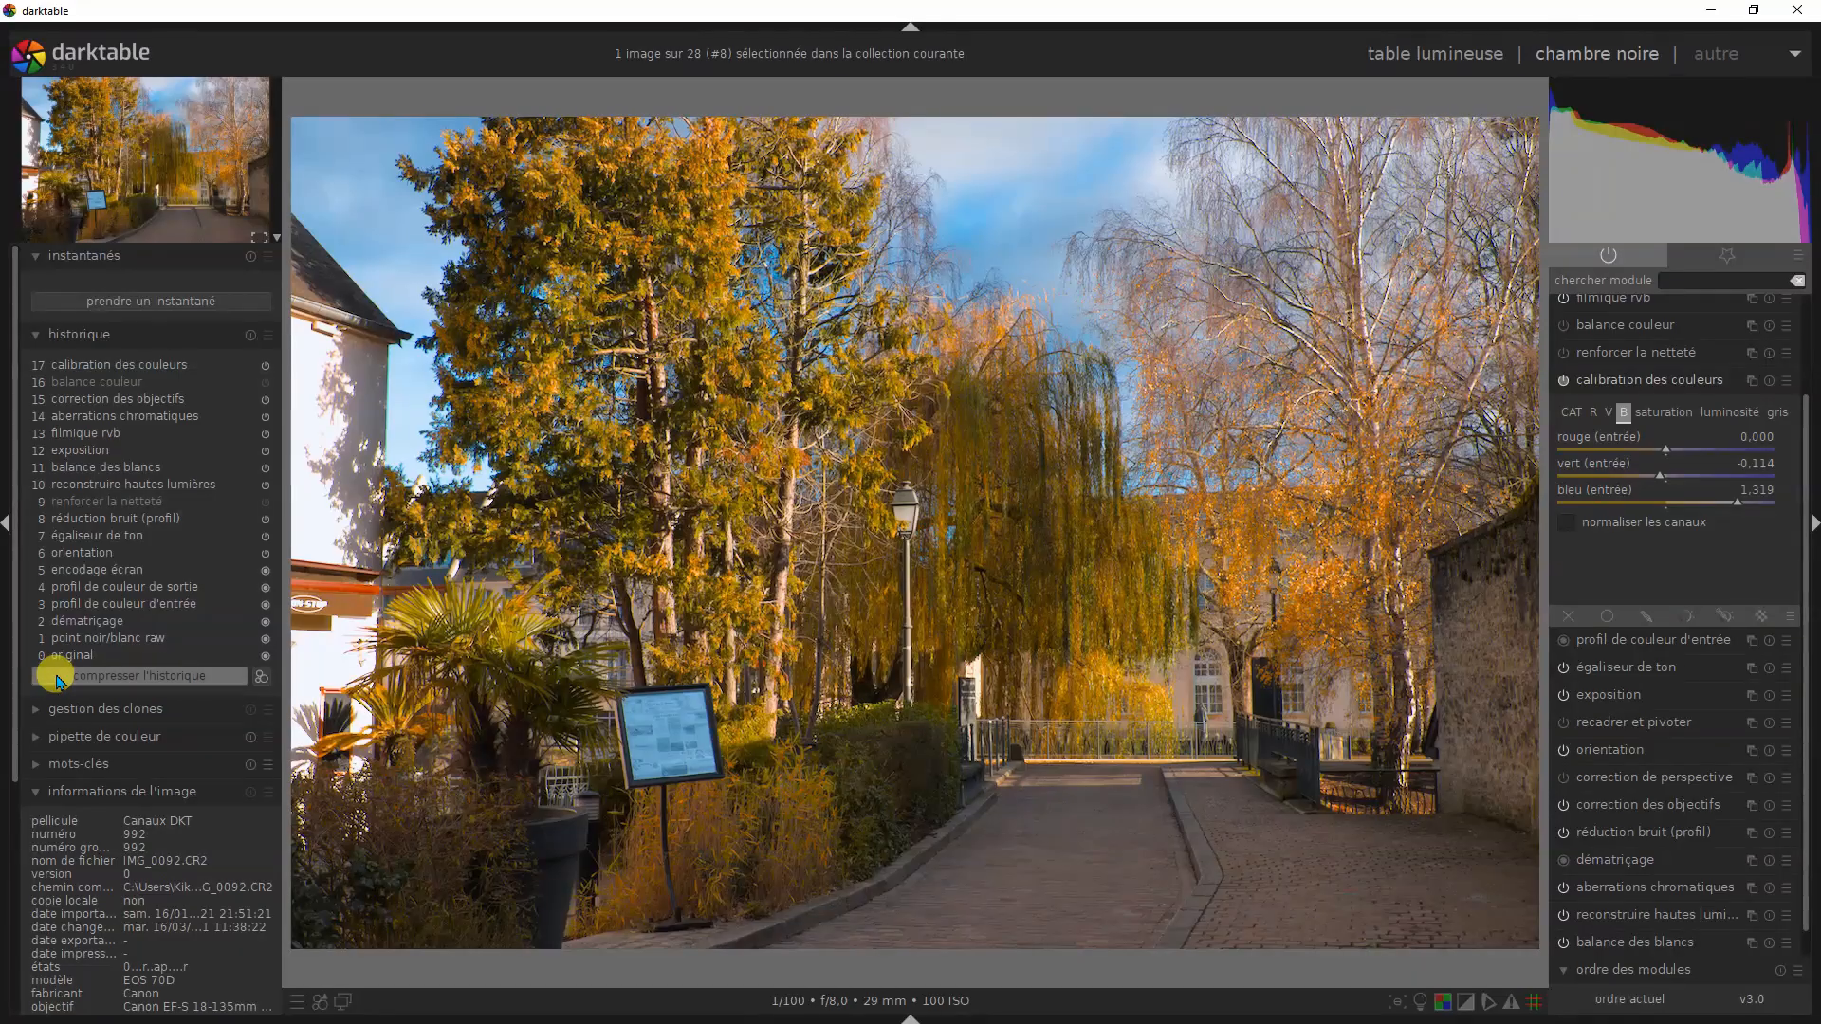
click(67, 656)
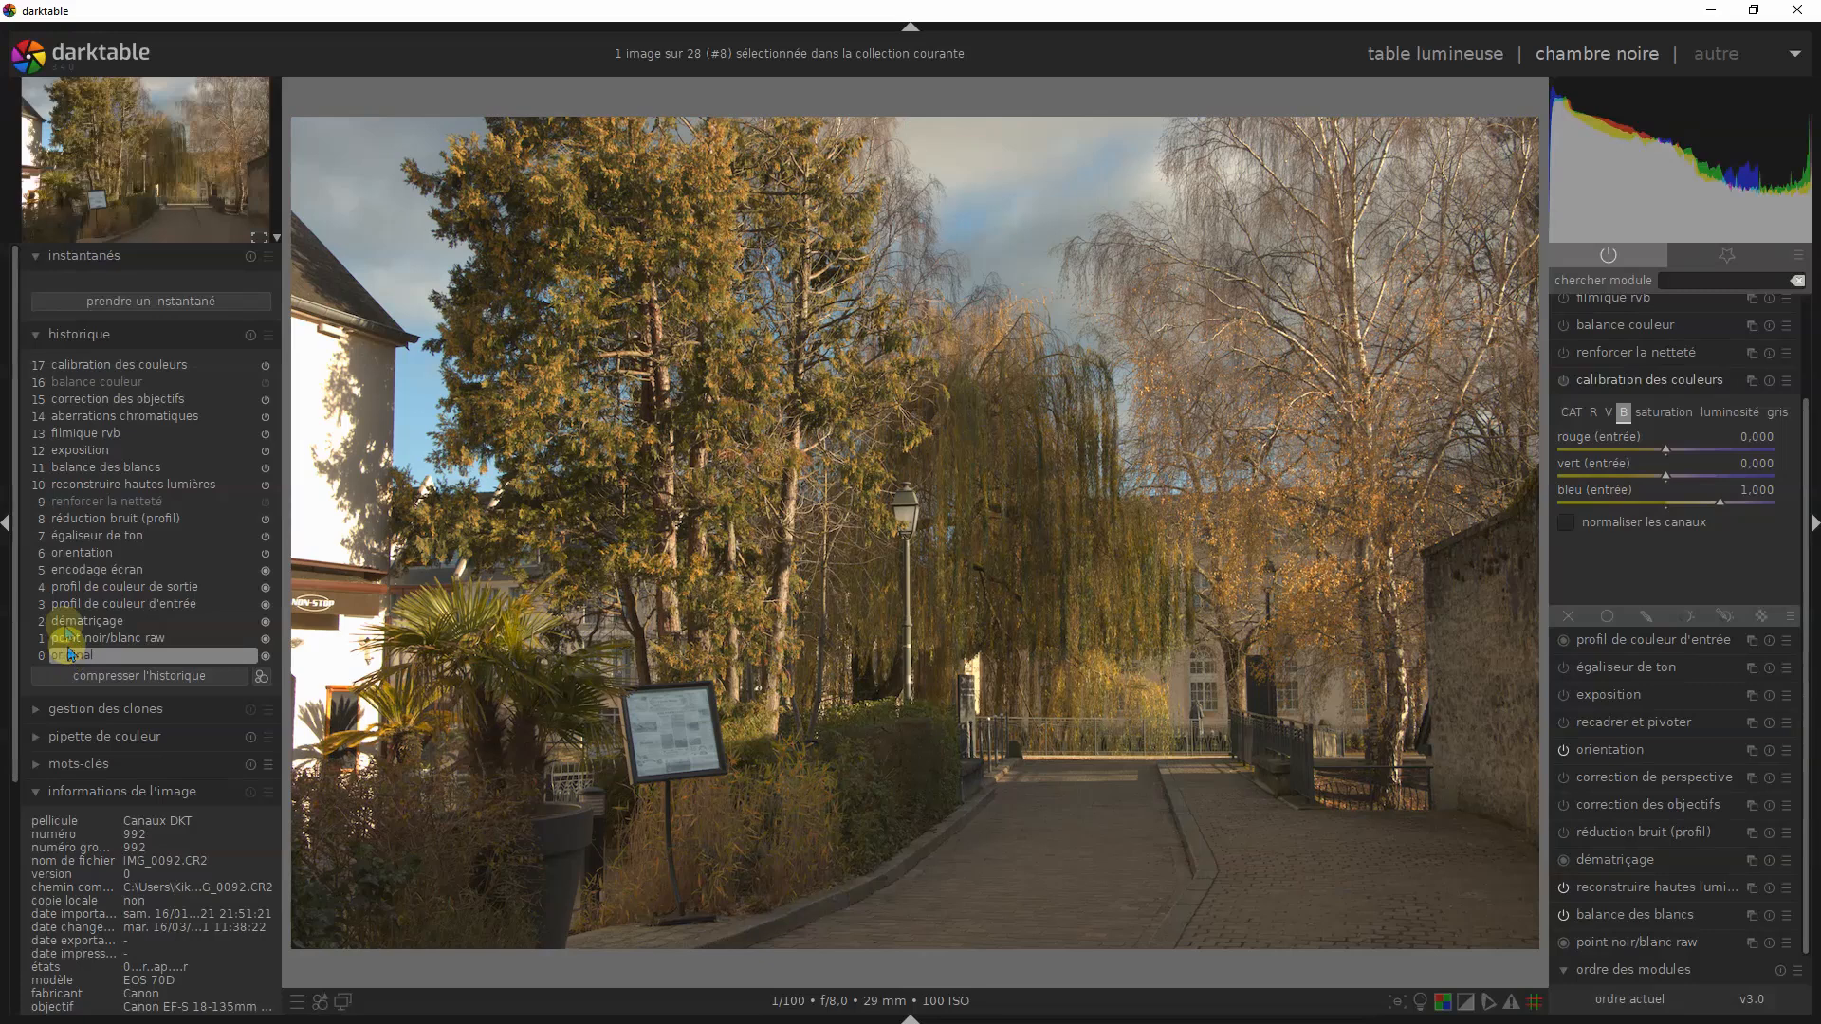
click(112, 365)
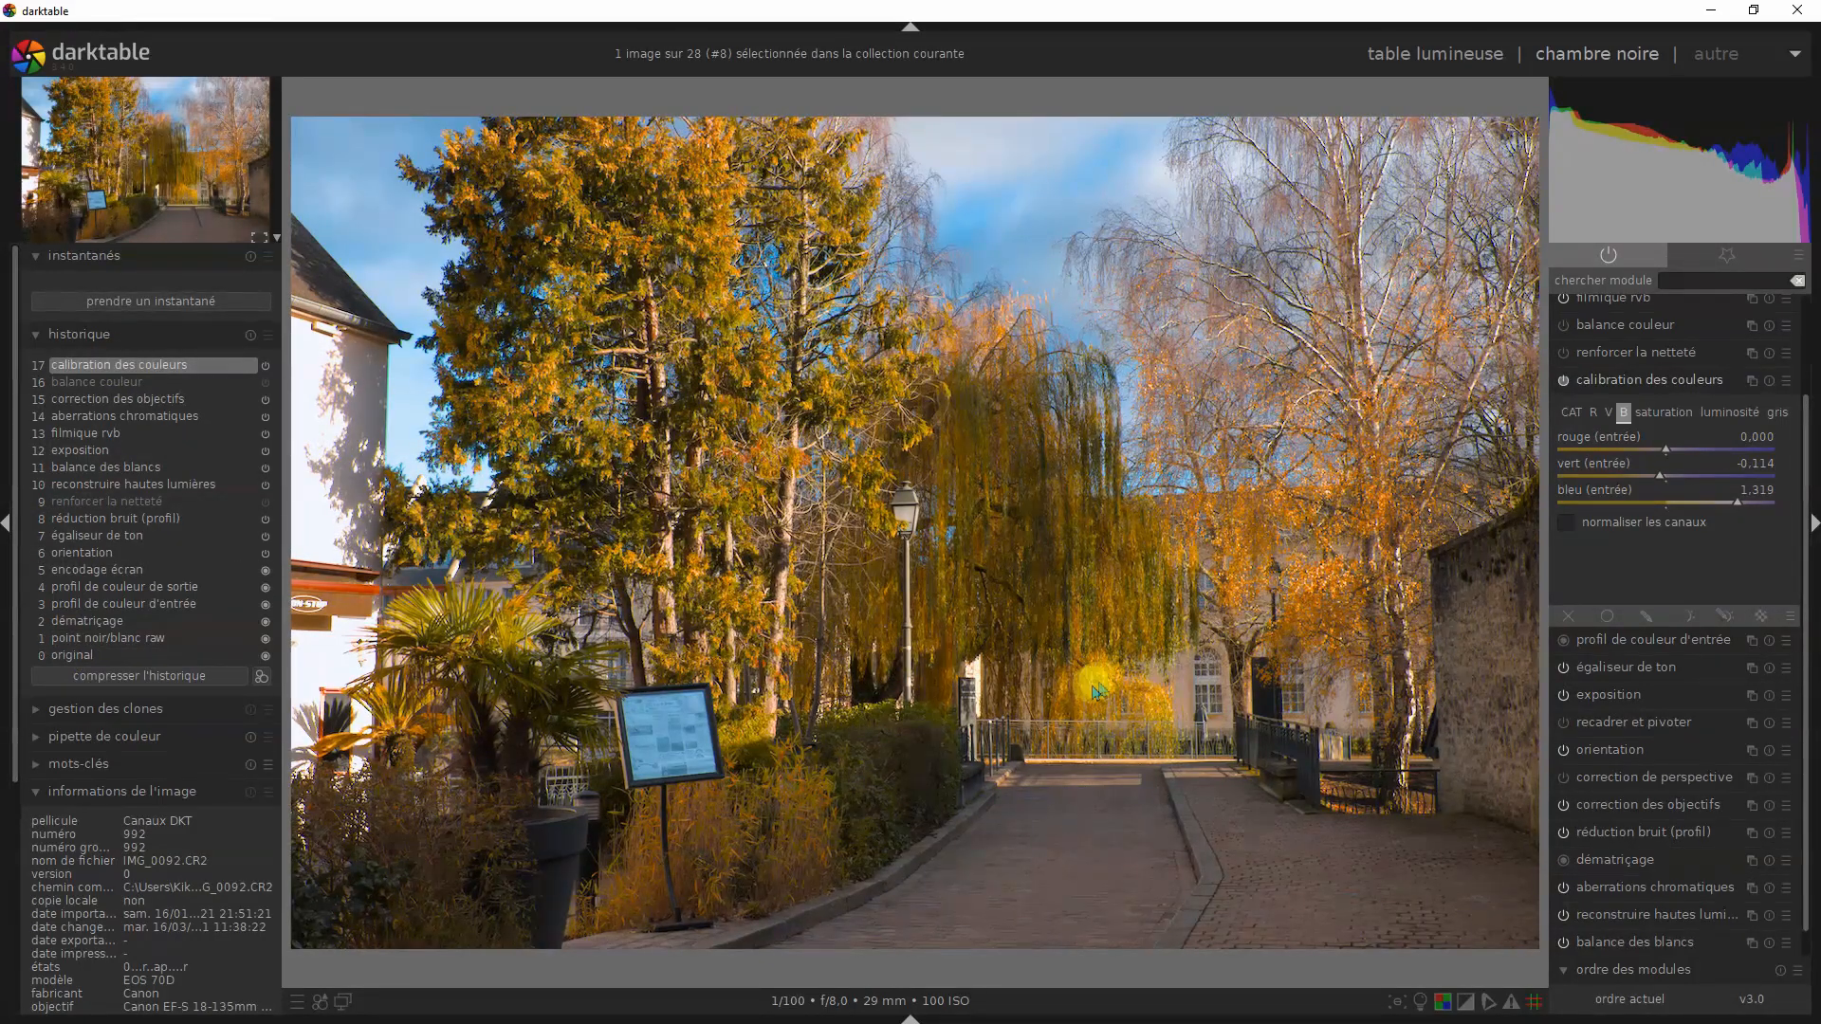
Step: Return to the lighttable and open the photo of the blue-domed towers in the reed field for darkroom editing
click(1432, 43)
scroll(407, 531, up, 1)
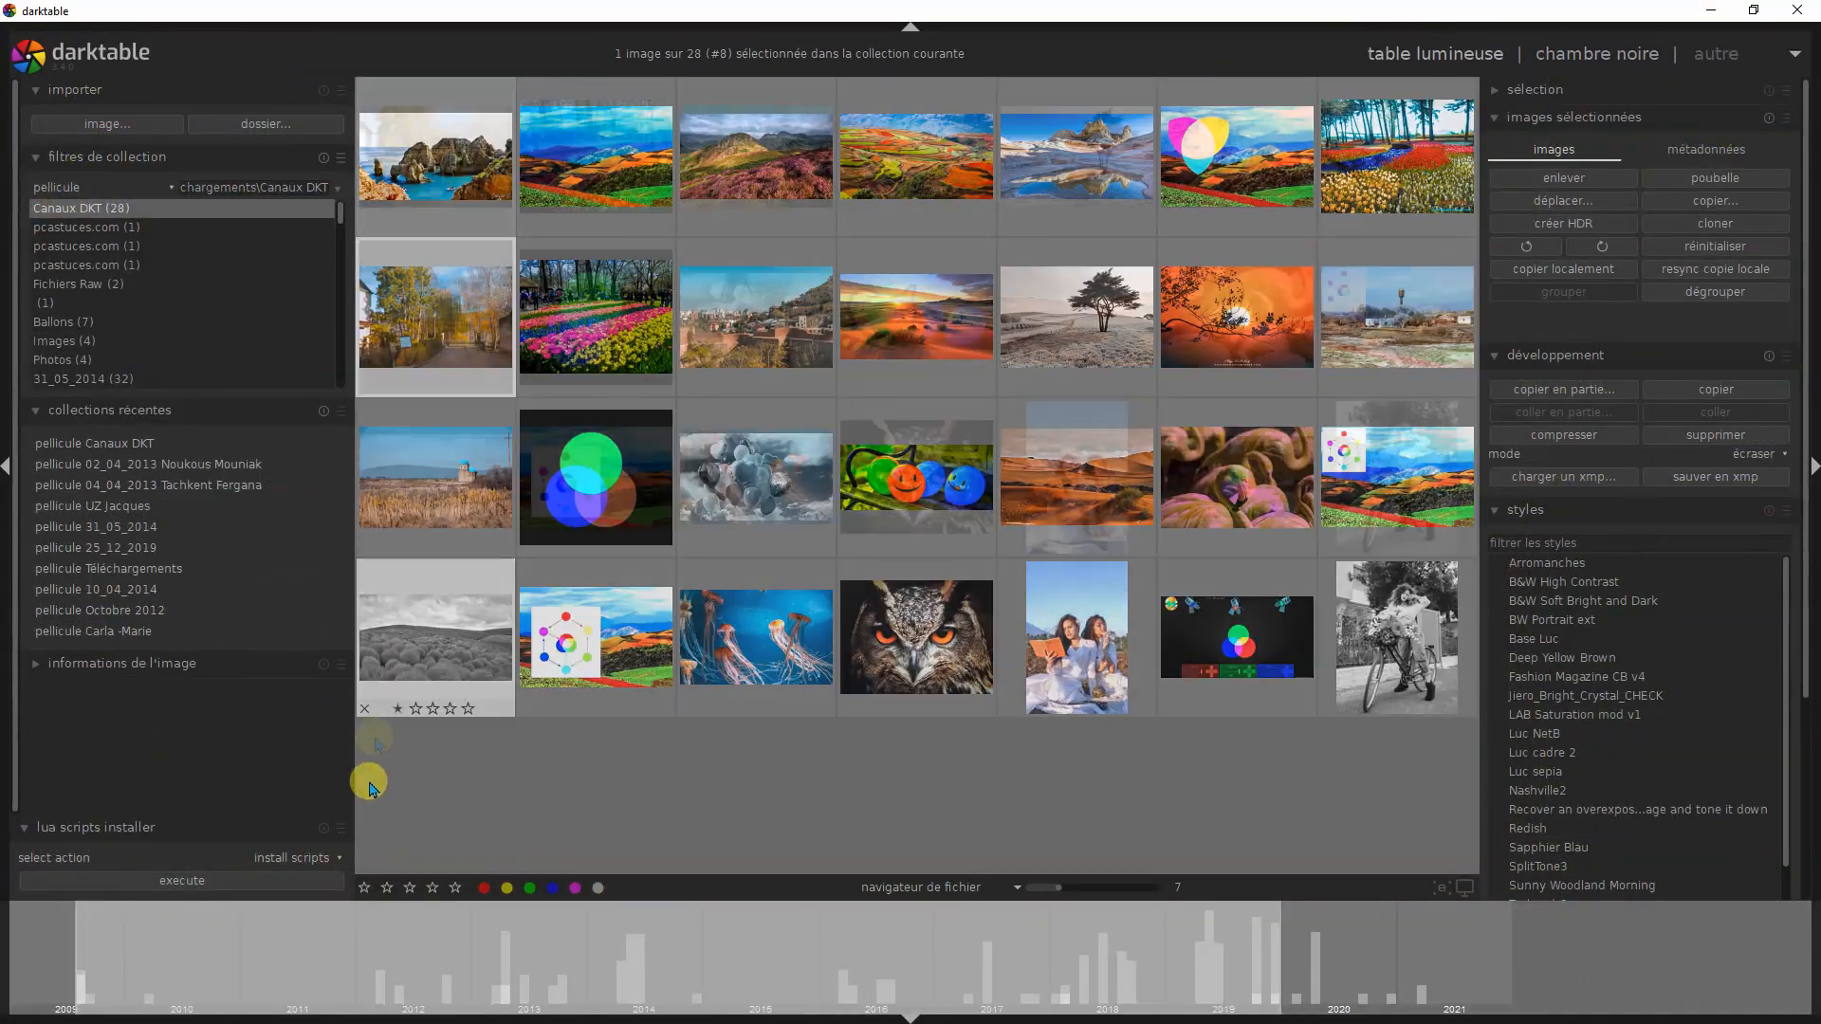
double_click(427, 515)
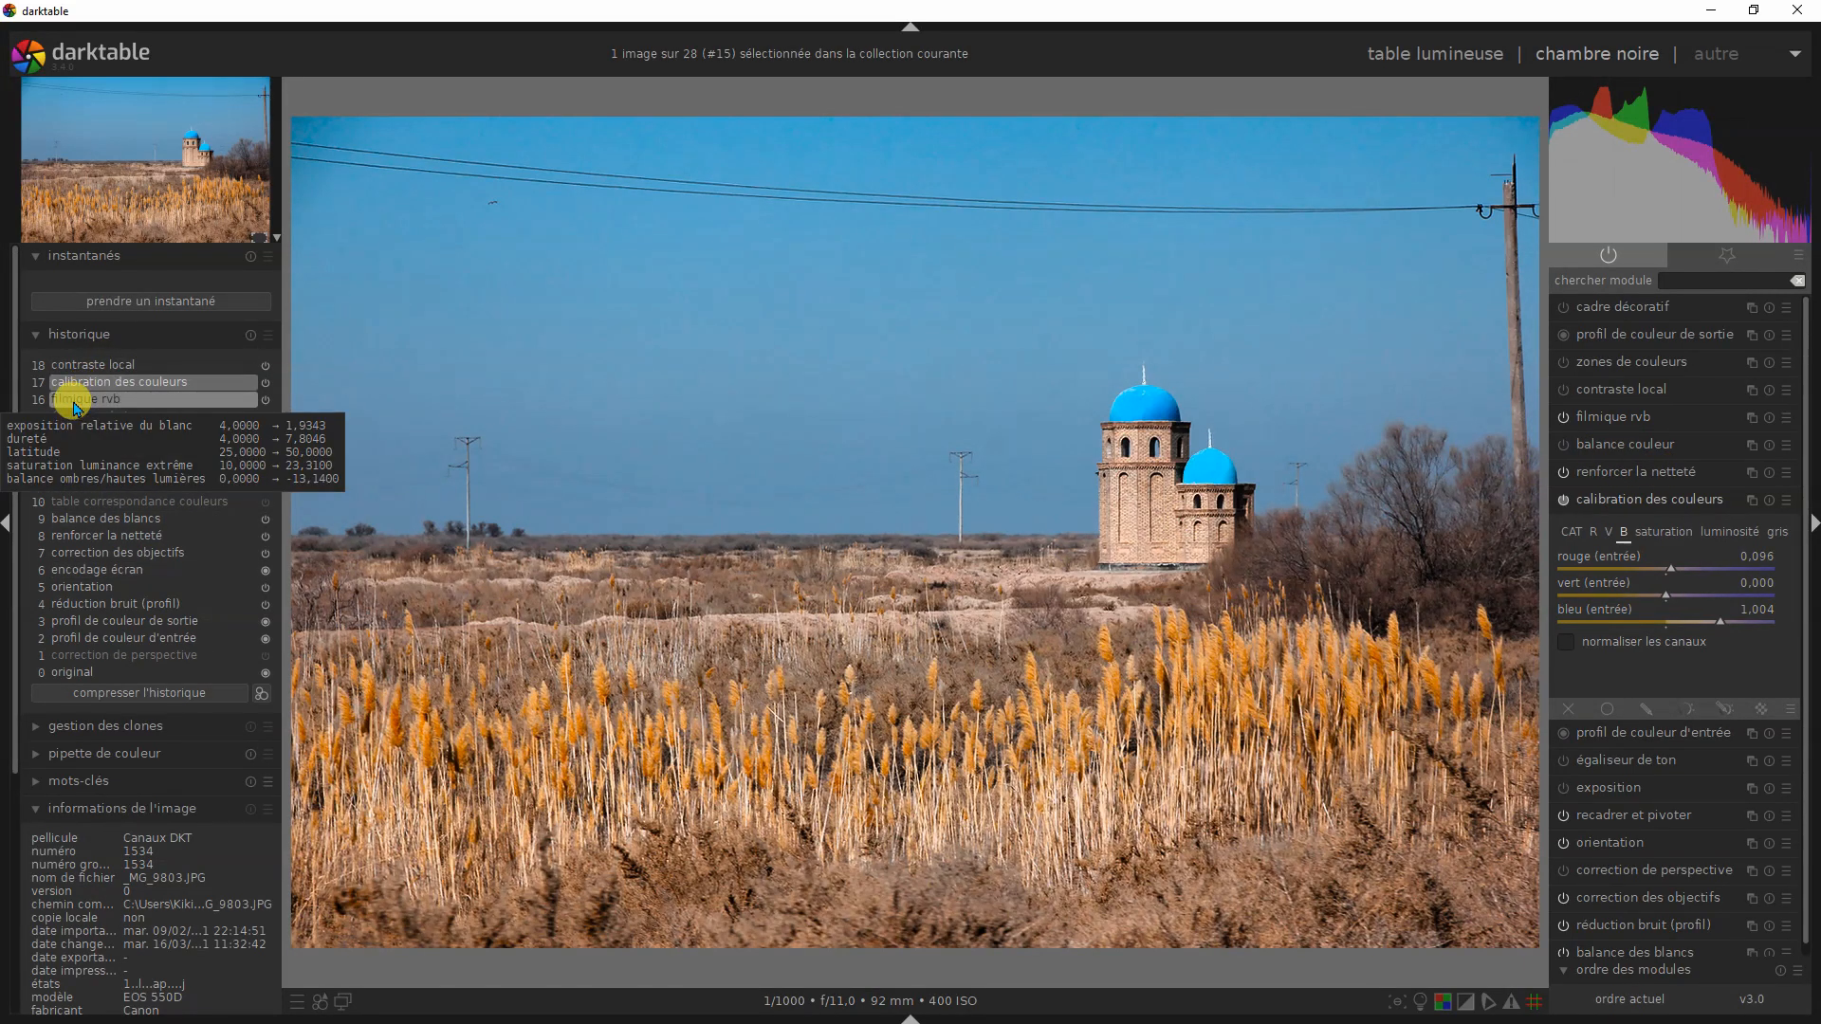
mouse_move(85, 380)
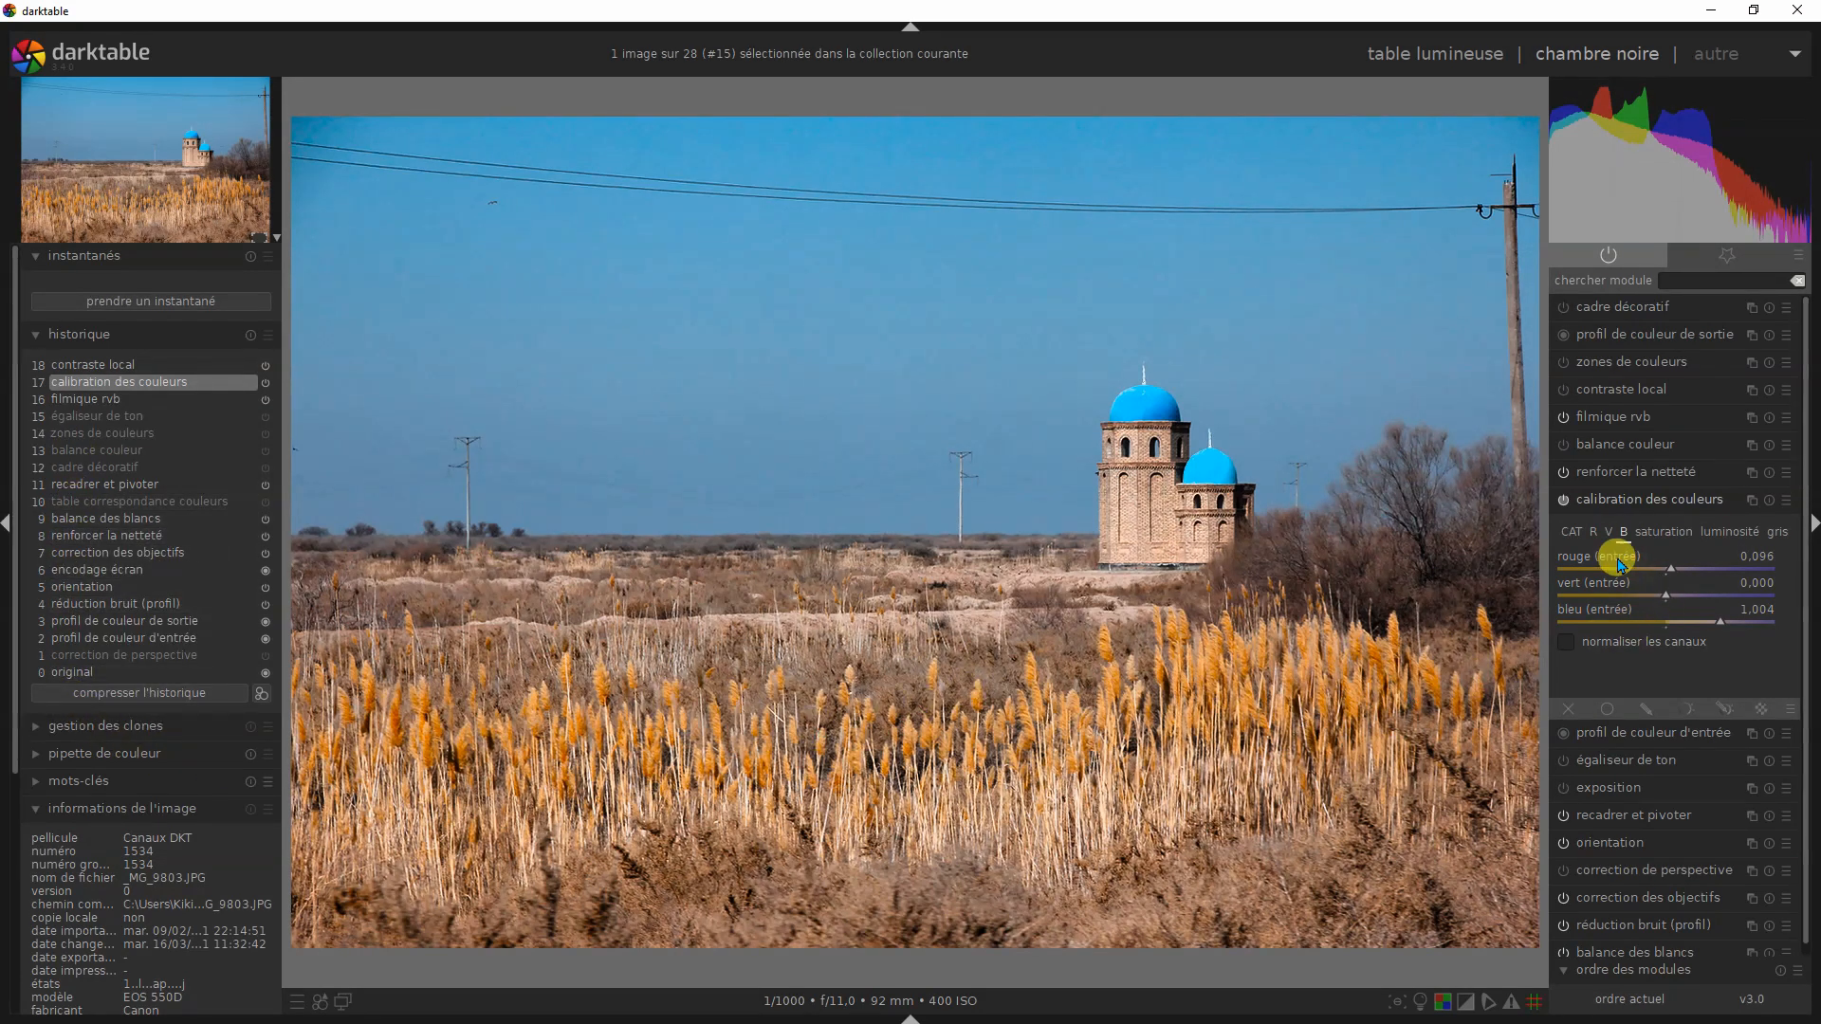
Step: Turn off calibration des couleurs and filmique rvb on the reed field photo and view its original history state
click(1561, 500)
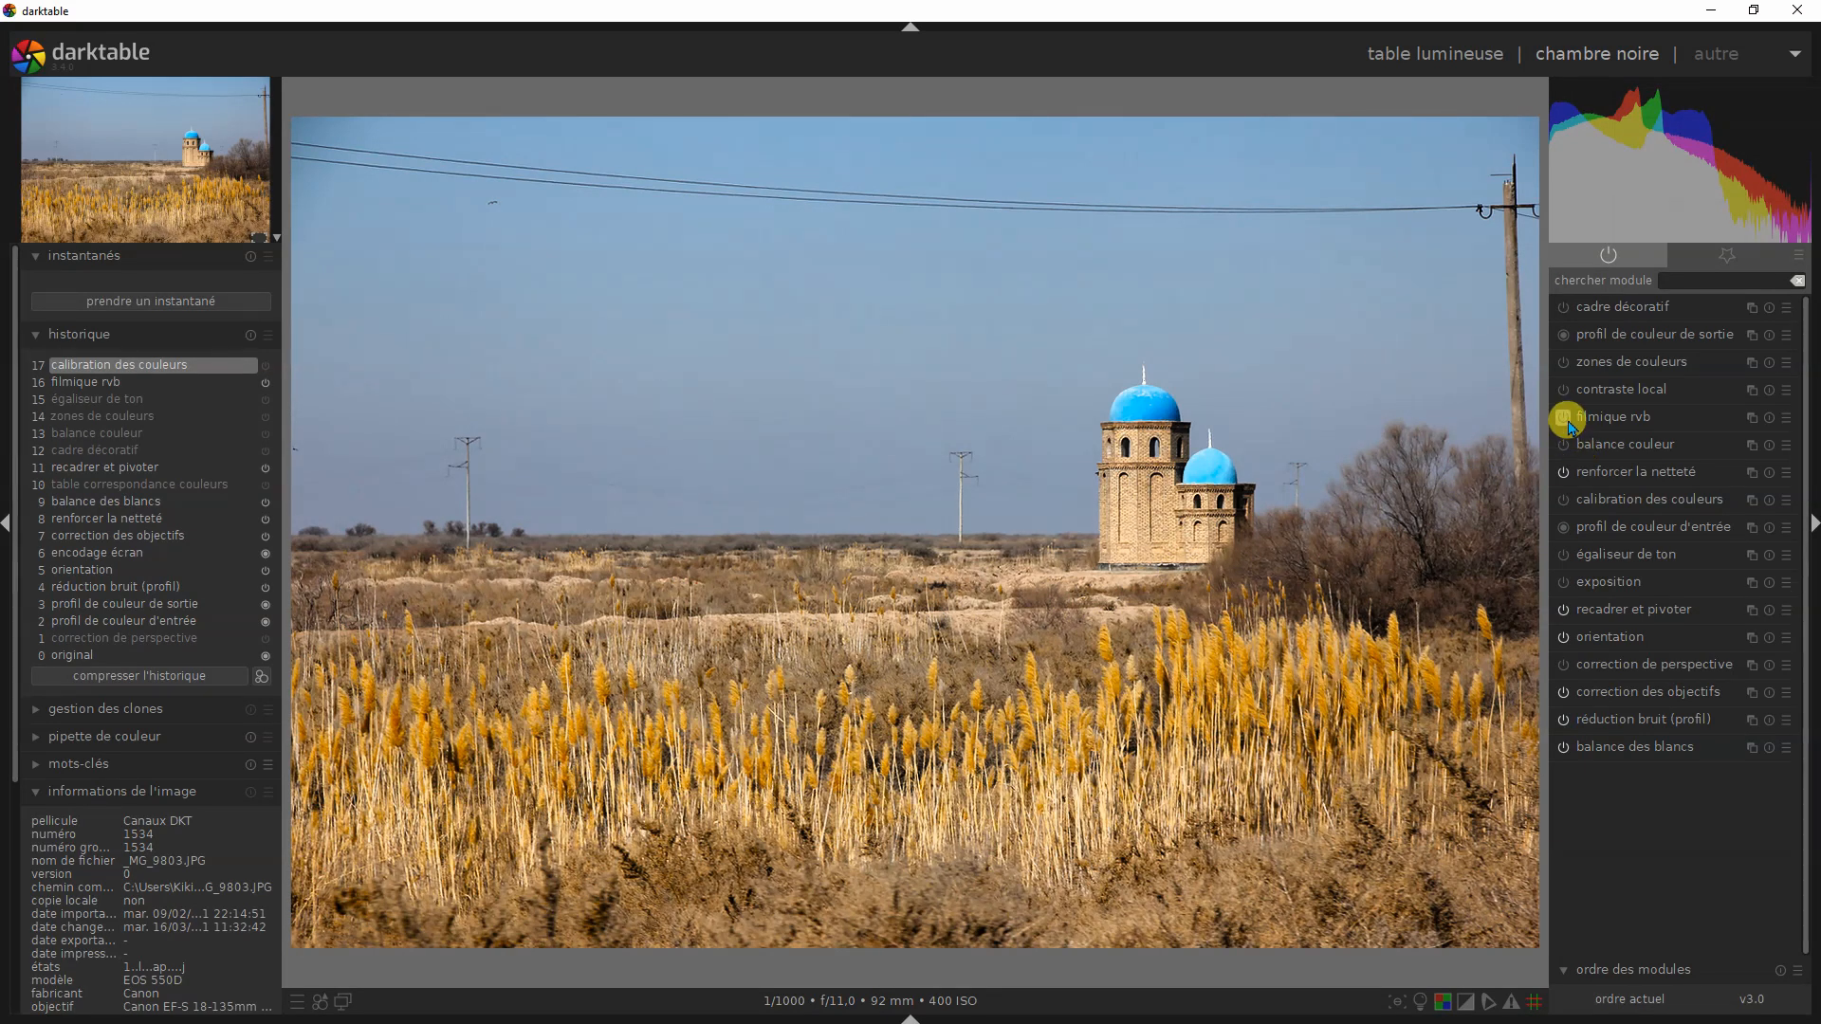
click(1563, 417)
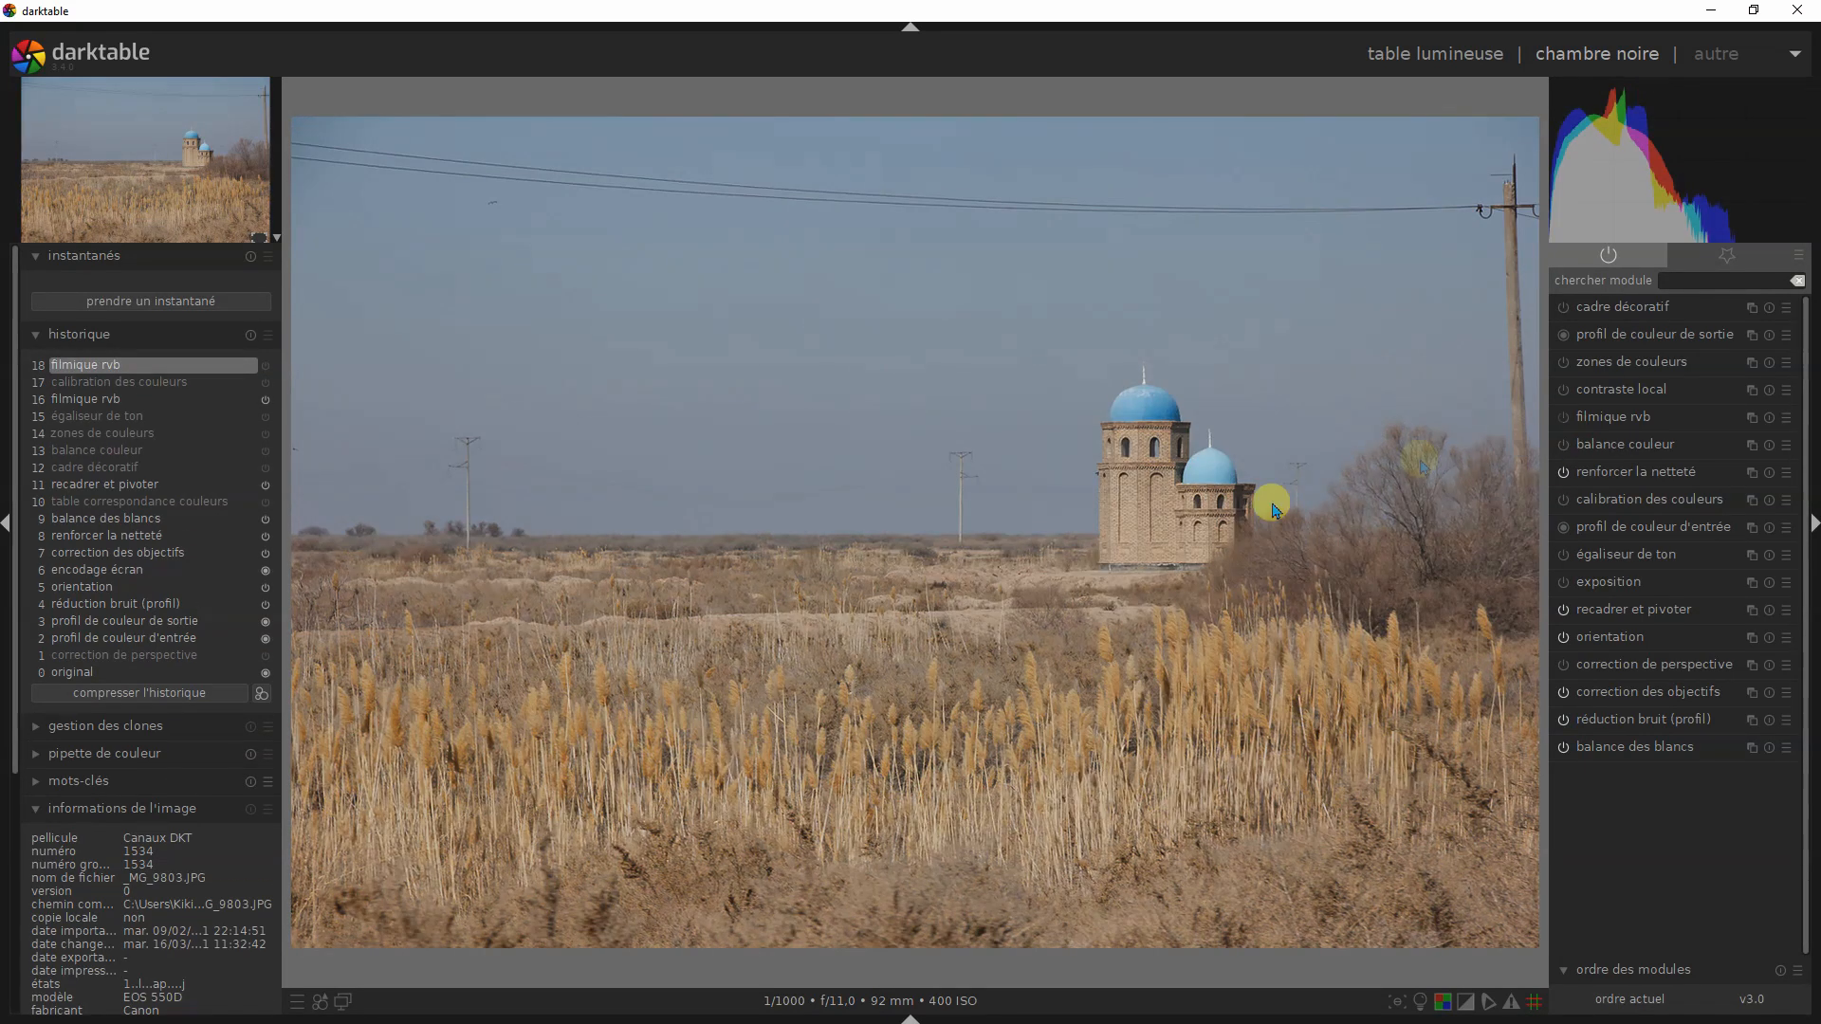
click(93, 674)
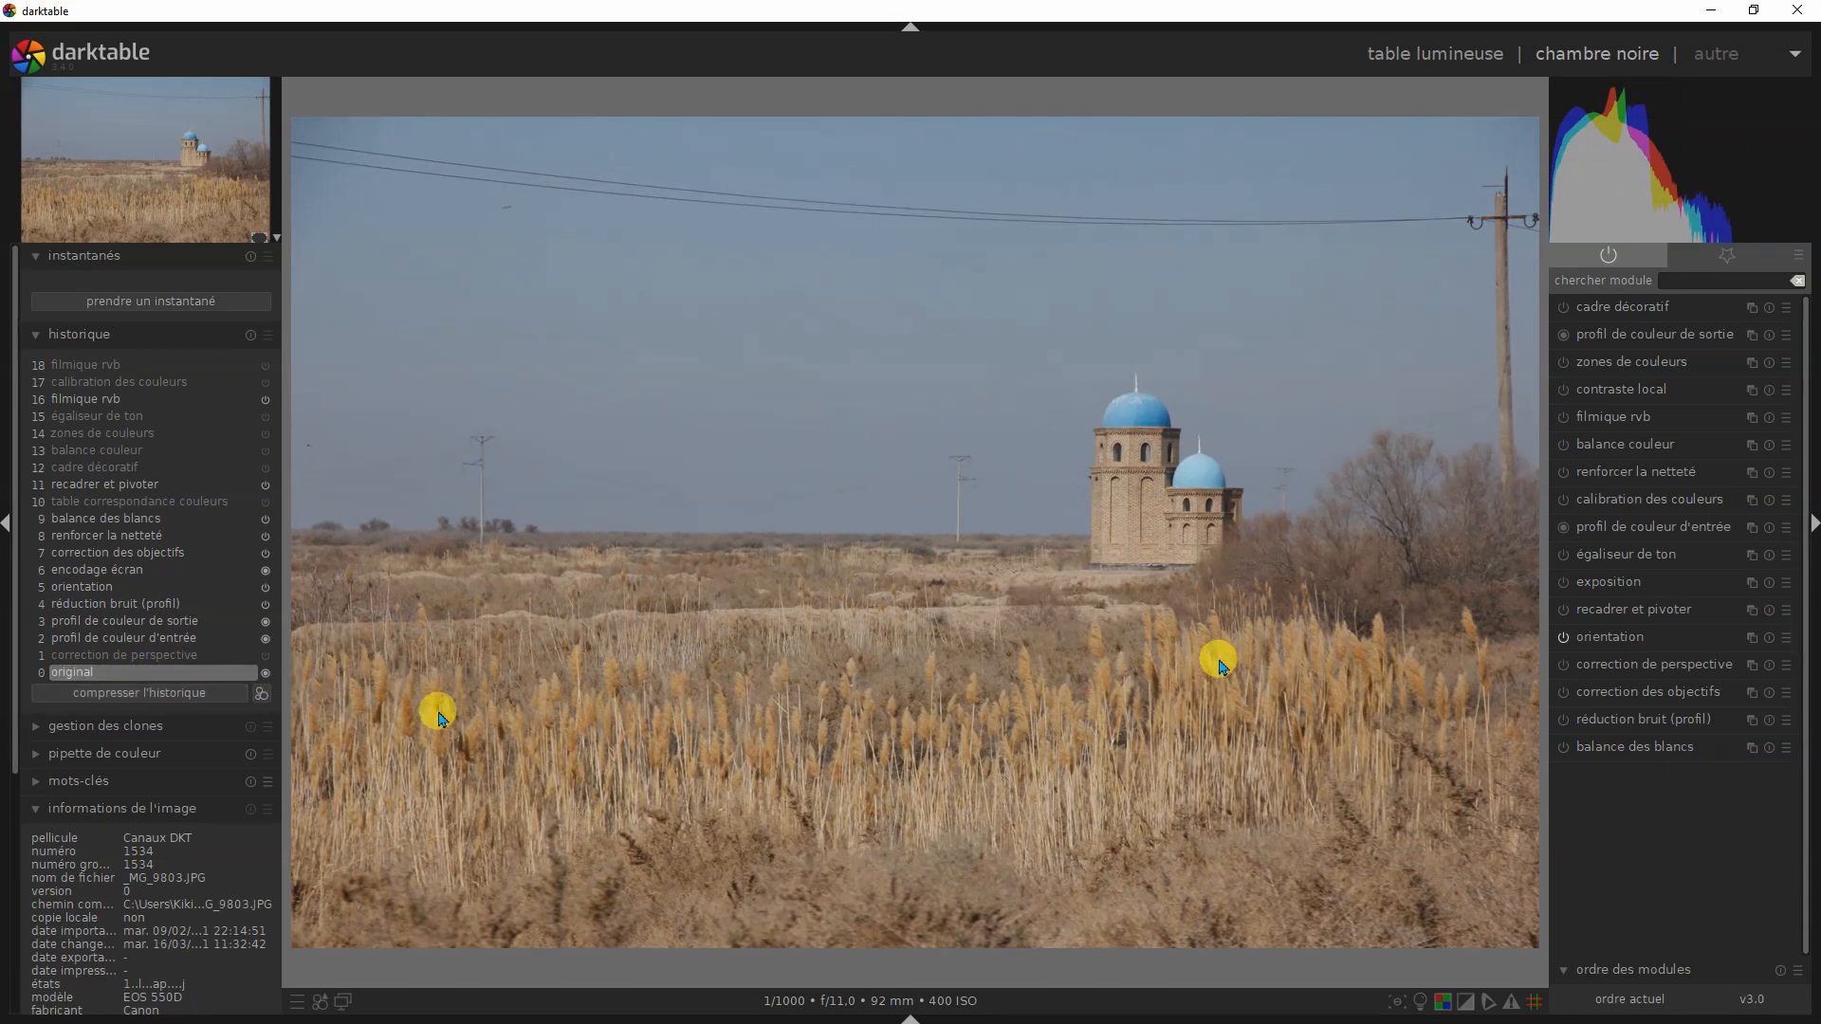
Step: Restore the filmique rvb history state of the reed field photo and turn calibration des couleurs back on
click(111, 402)
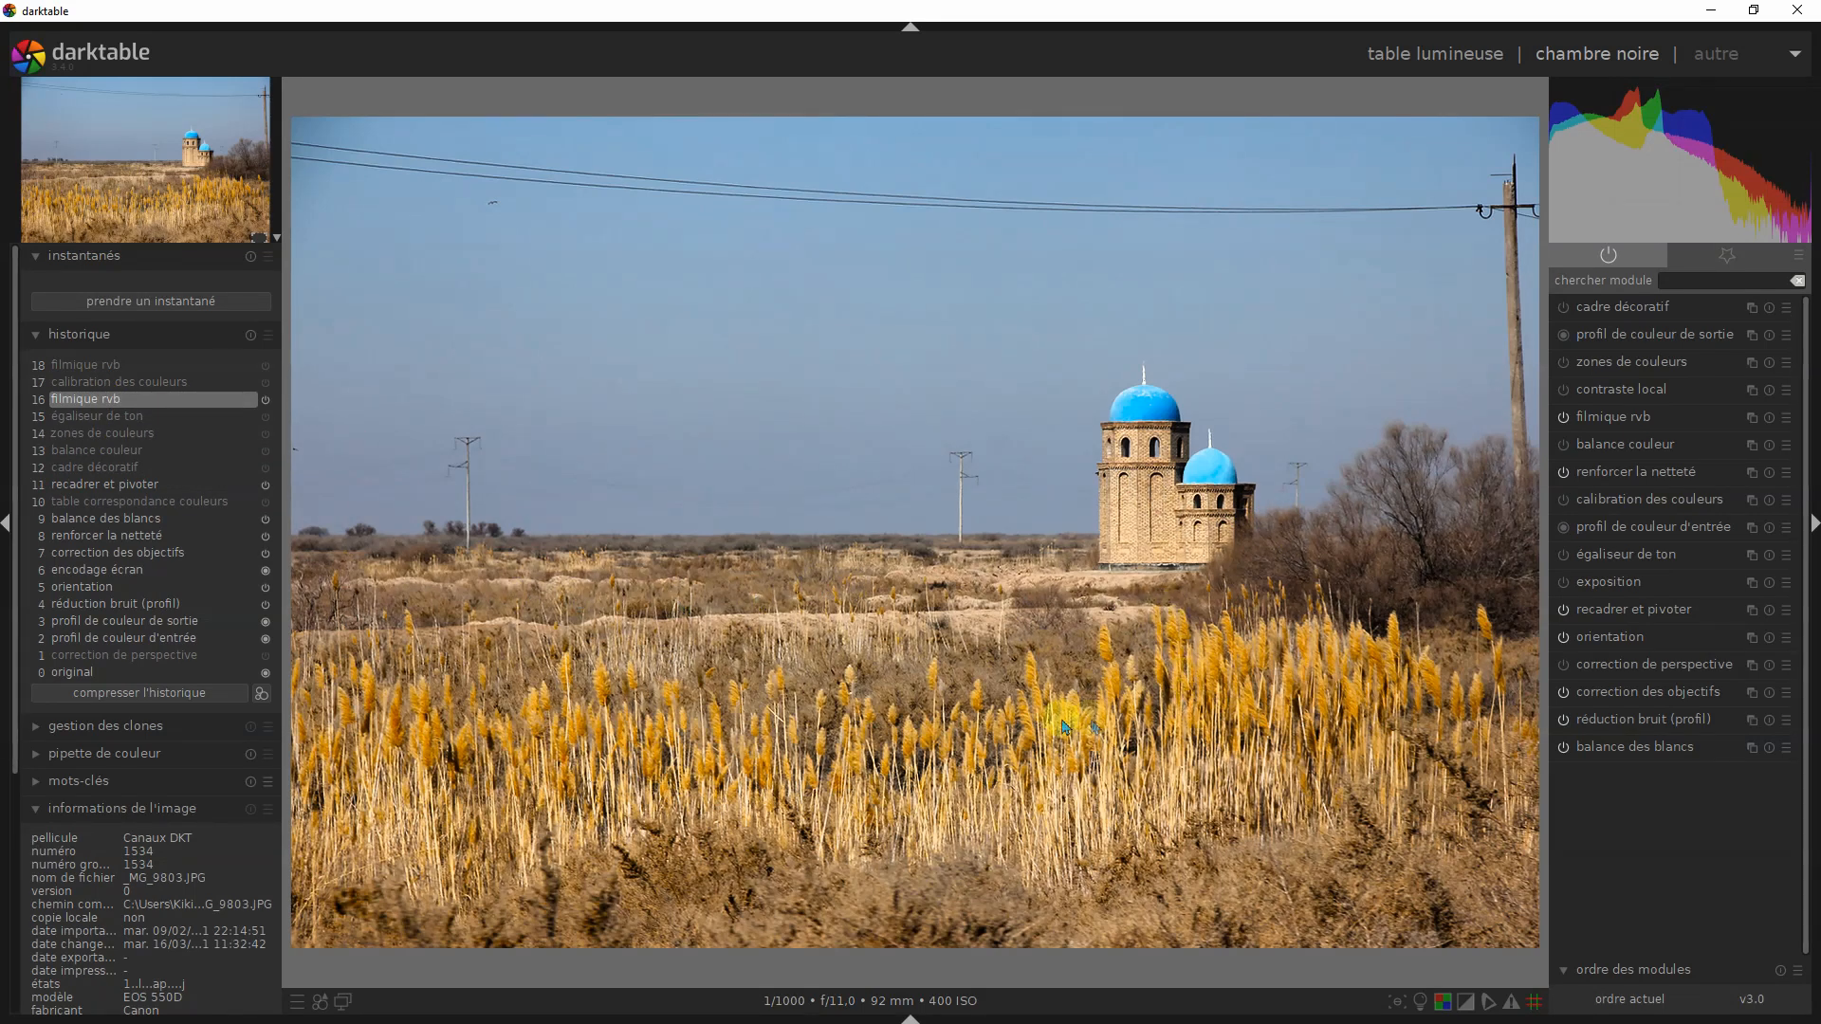
click(144, 383)
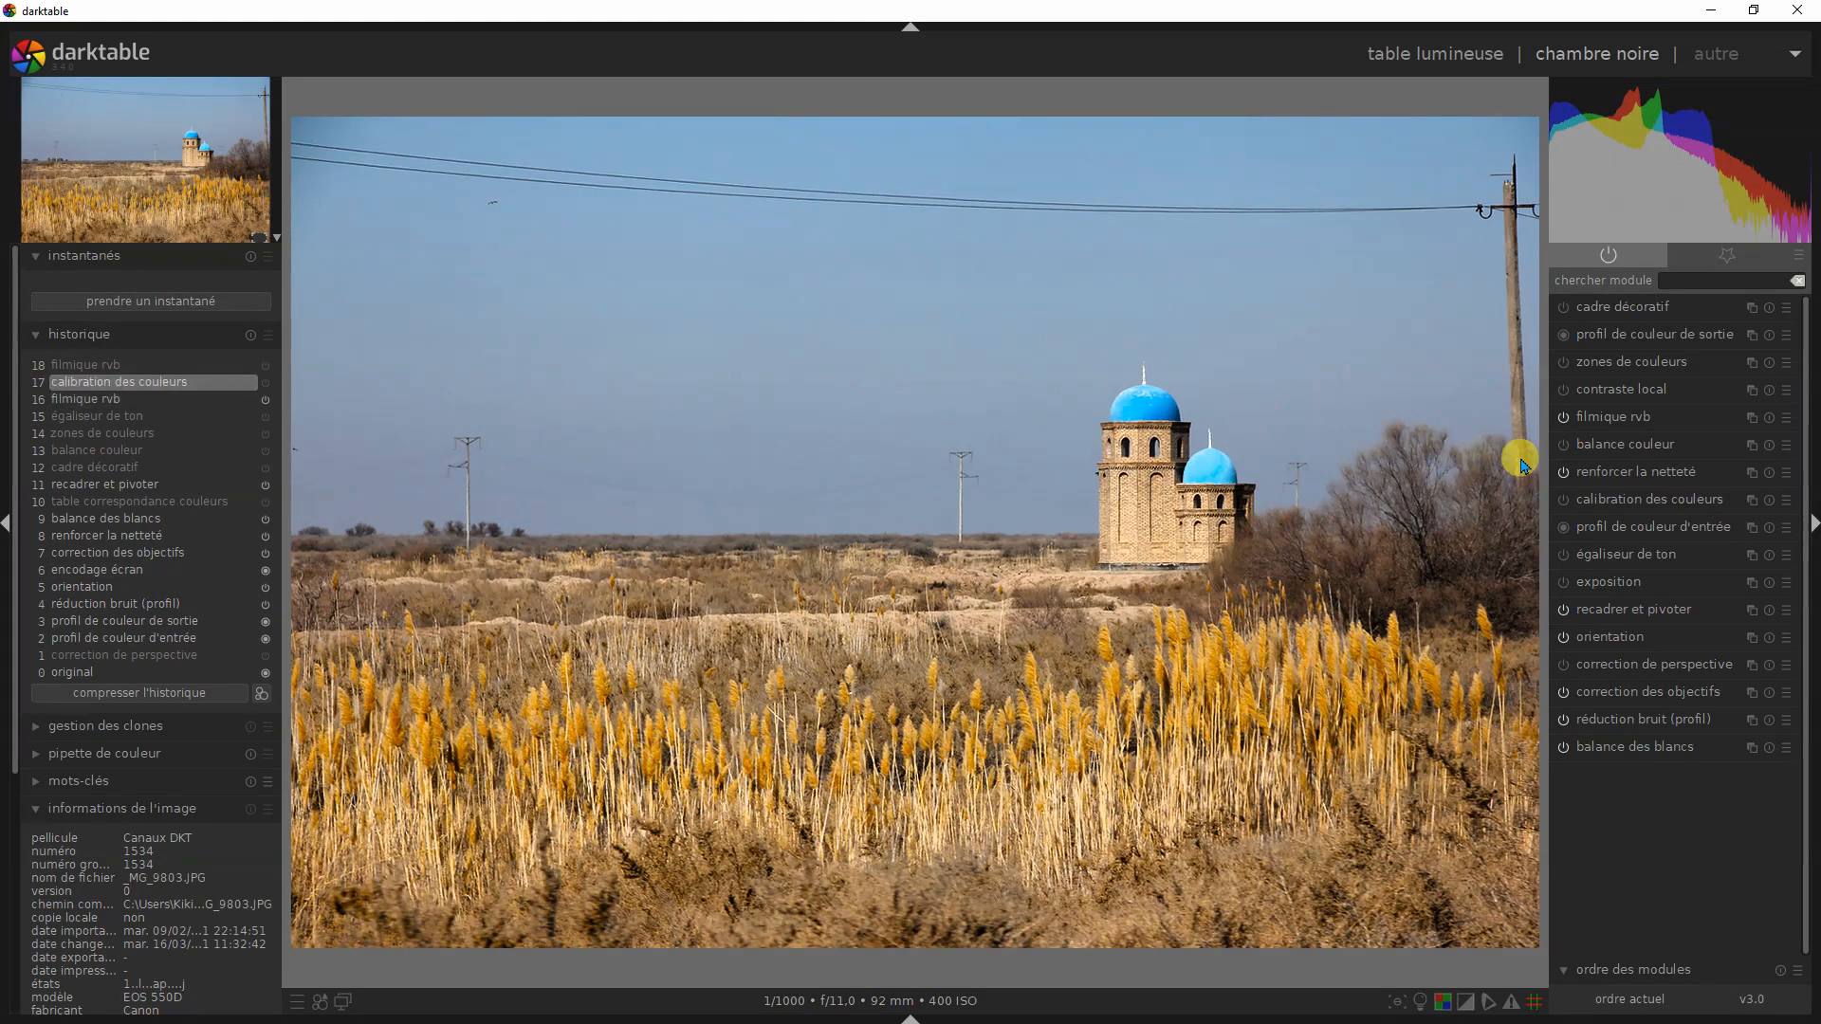
click(1600, 499)
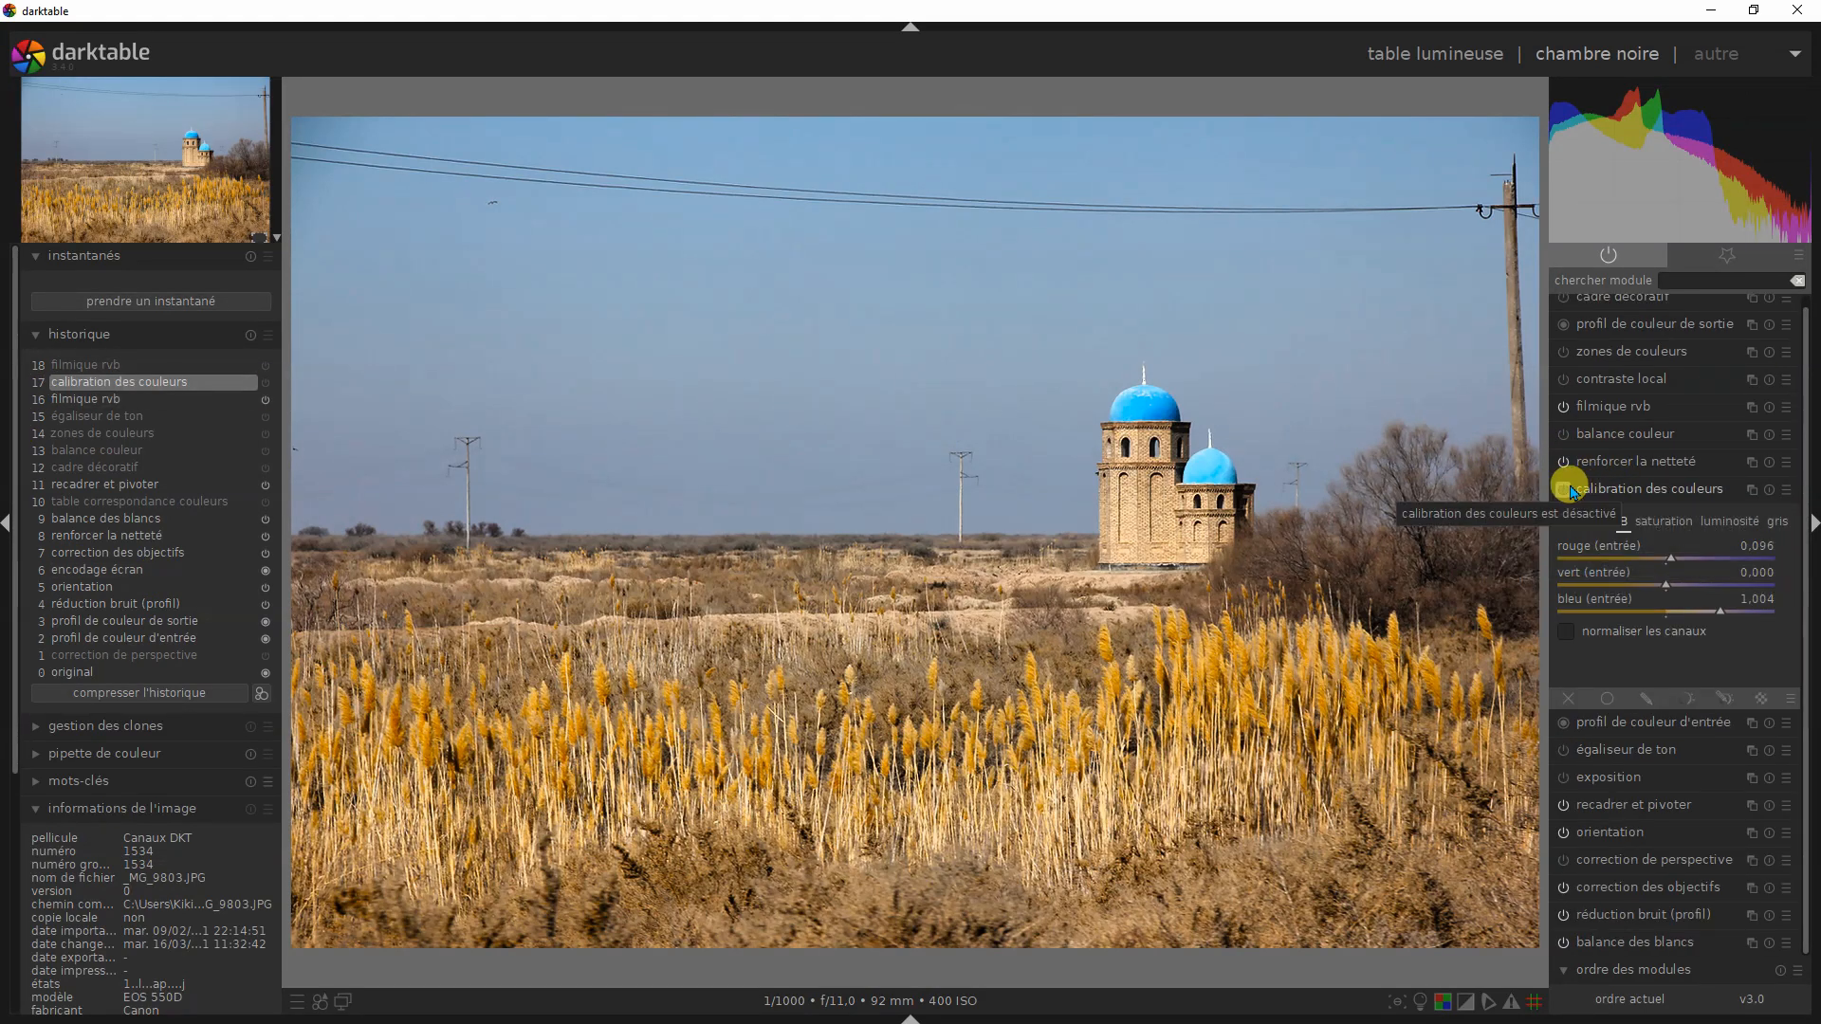
click(1564, 490)
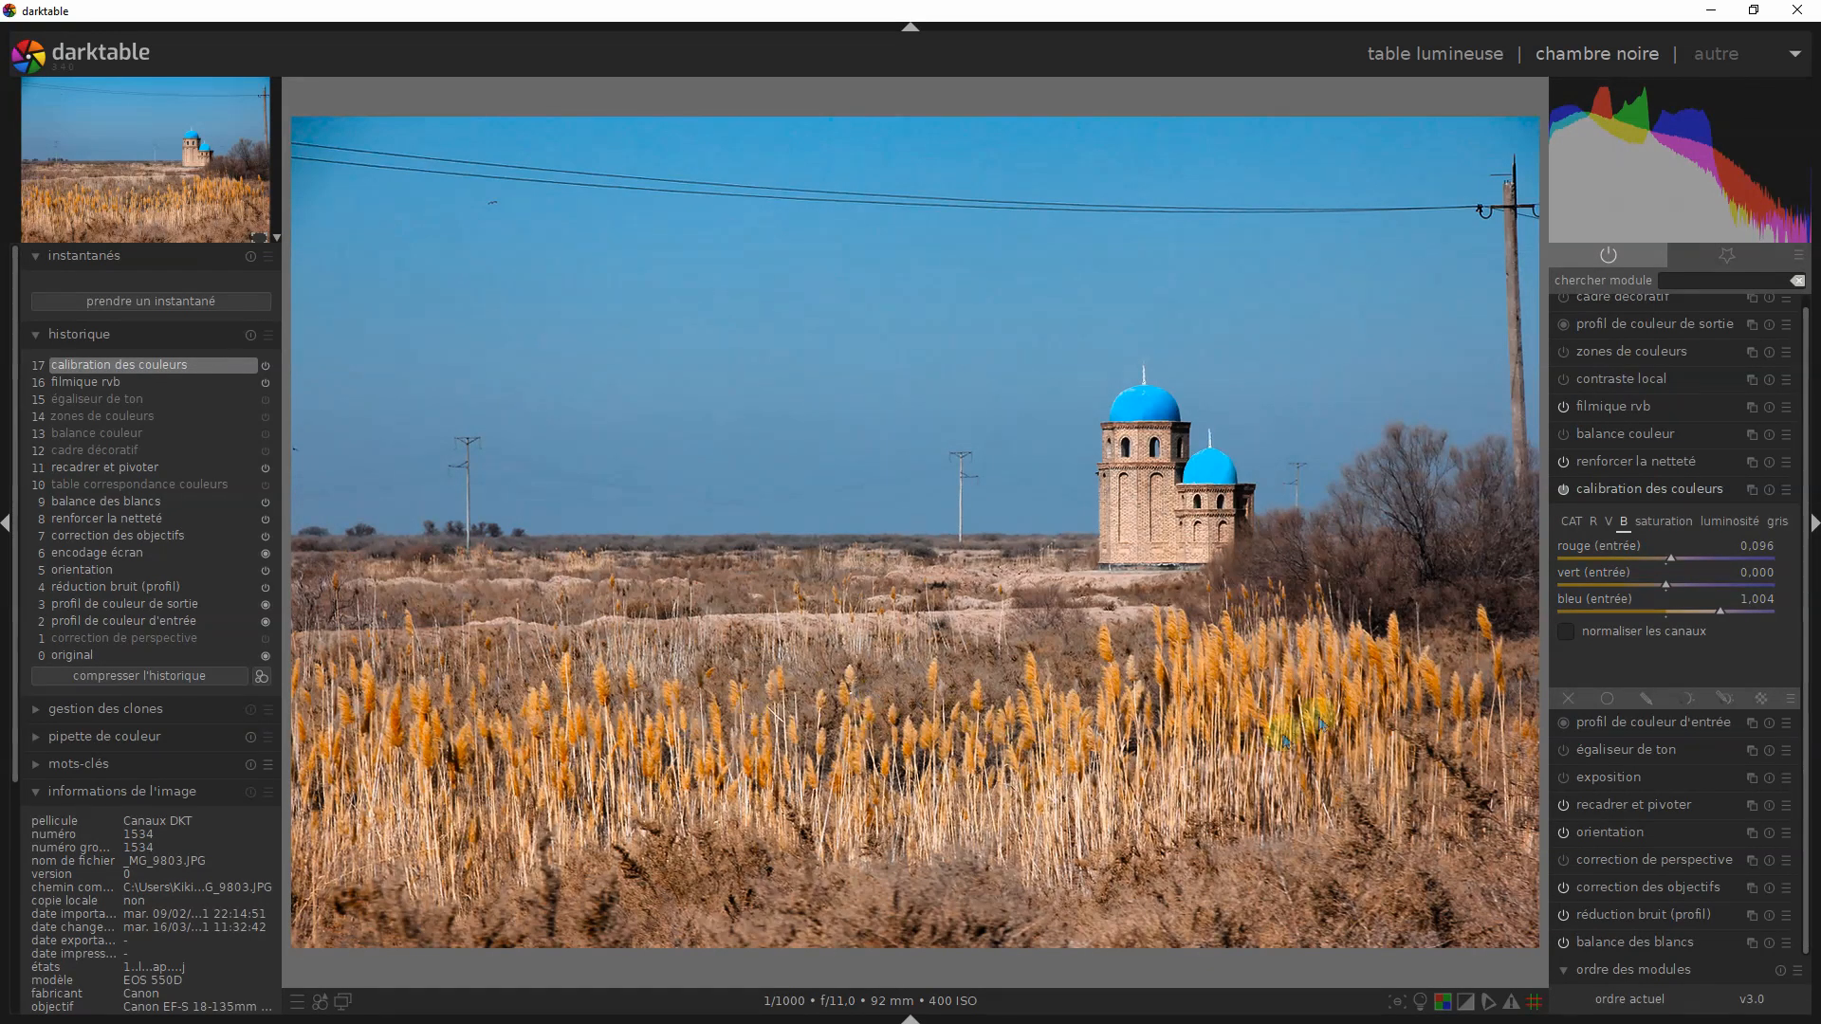
Step: Toggle contraste local on the reed field photo, leaving it on, and compare the result with the original history state
click(1564, 381)
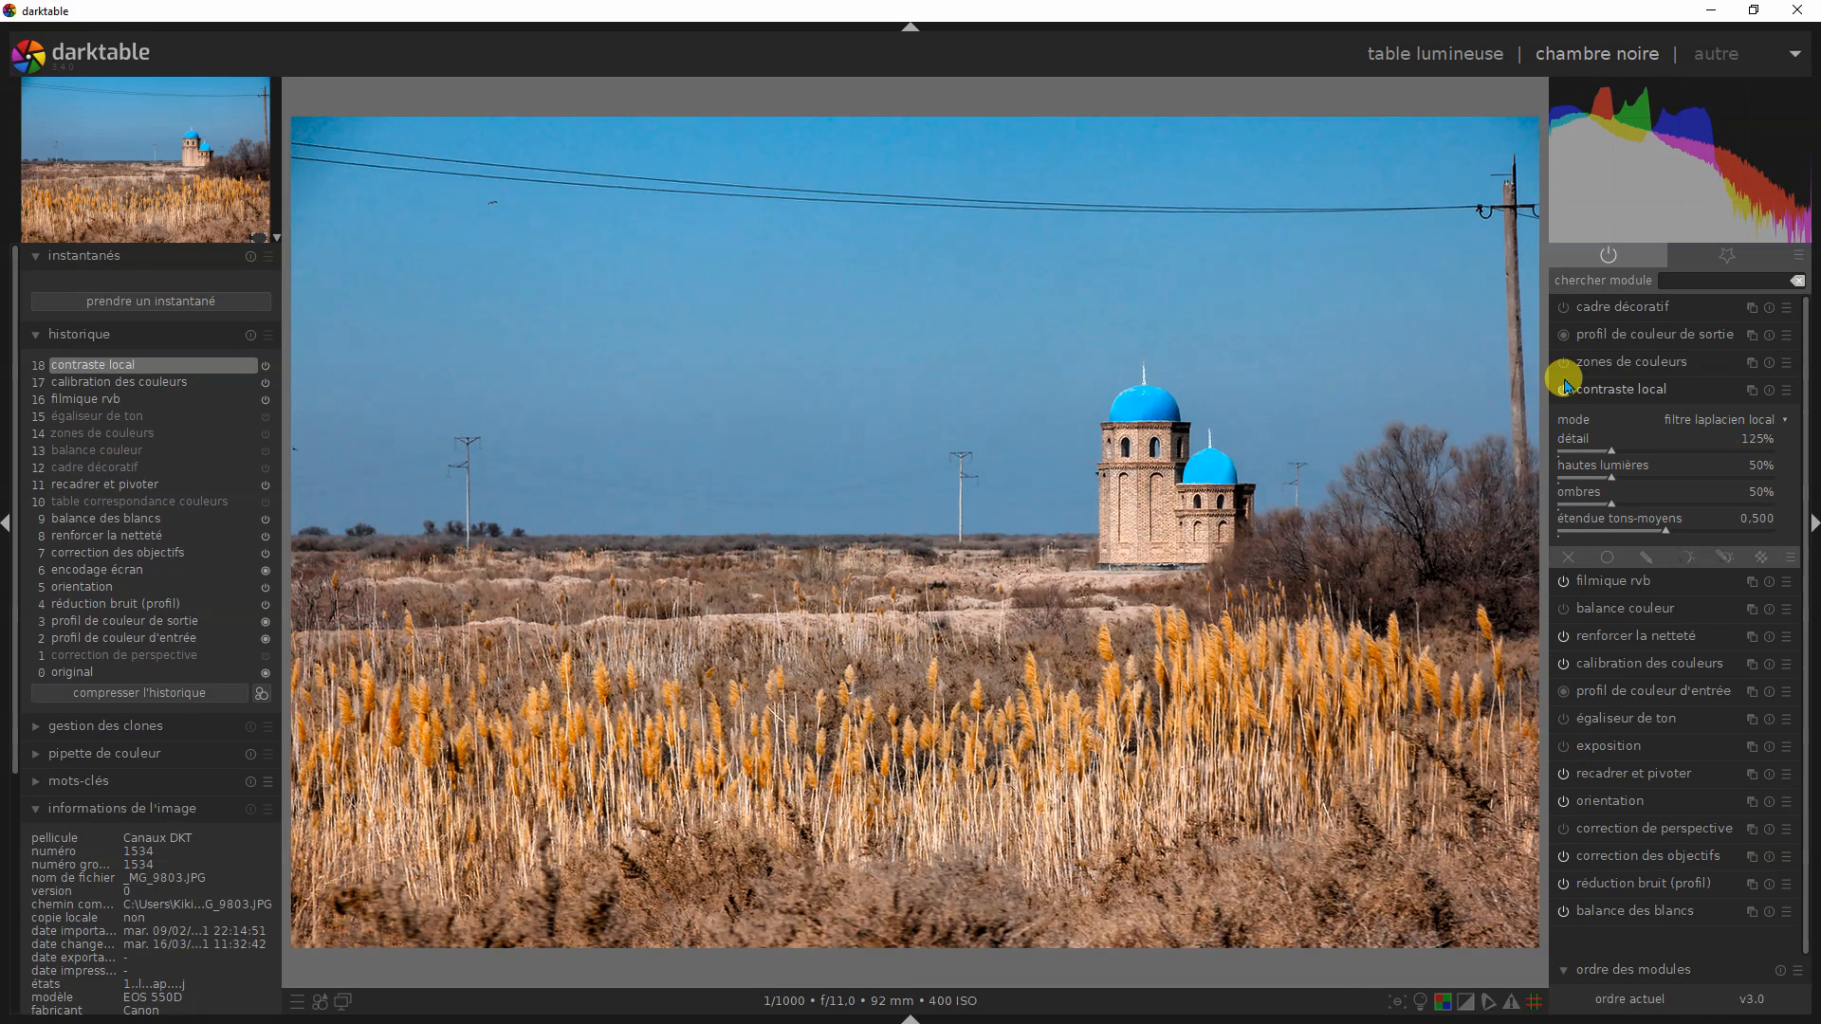
click(1563, 391)
click(1563, 419)
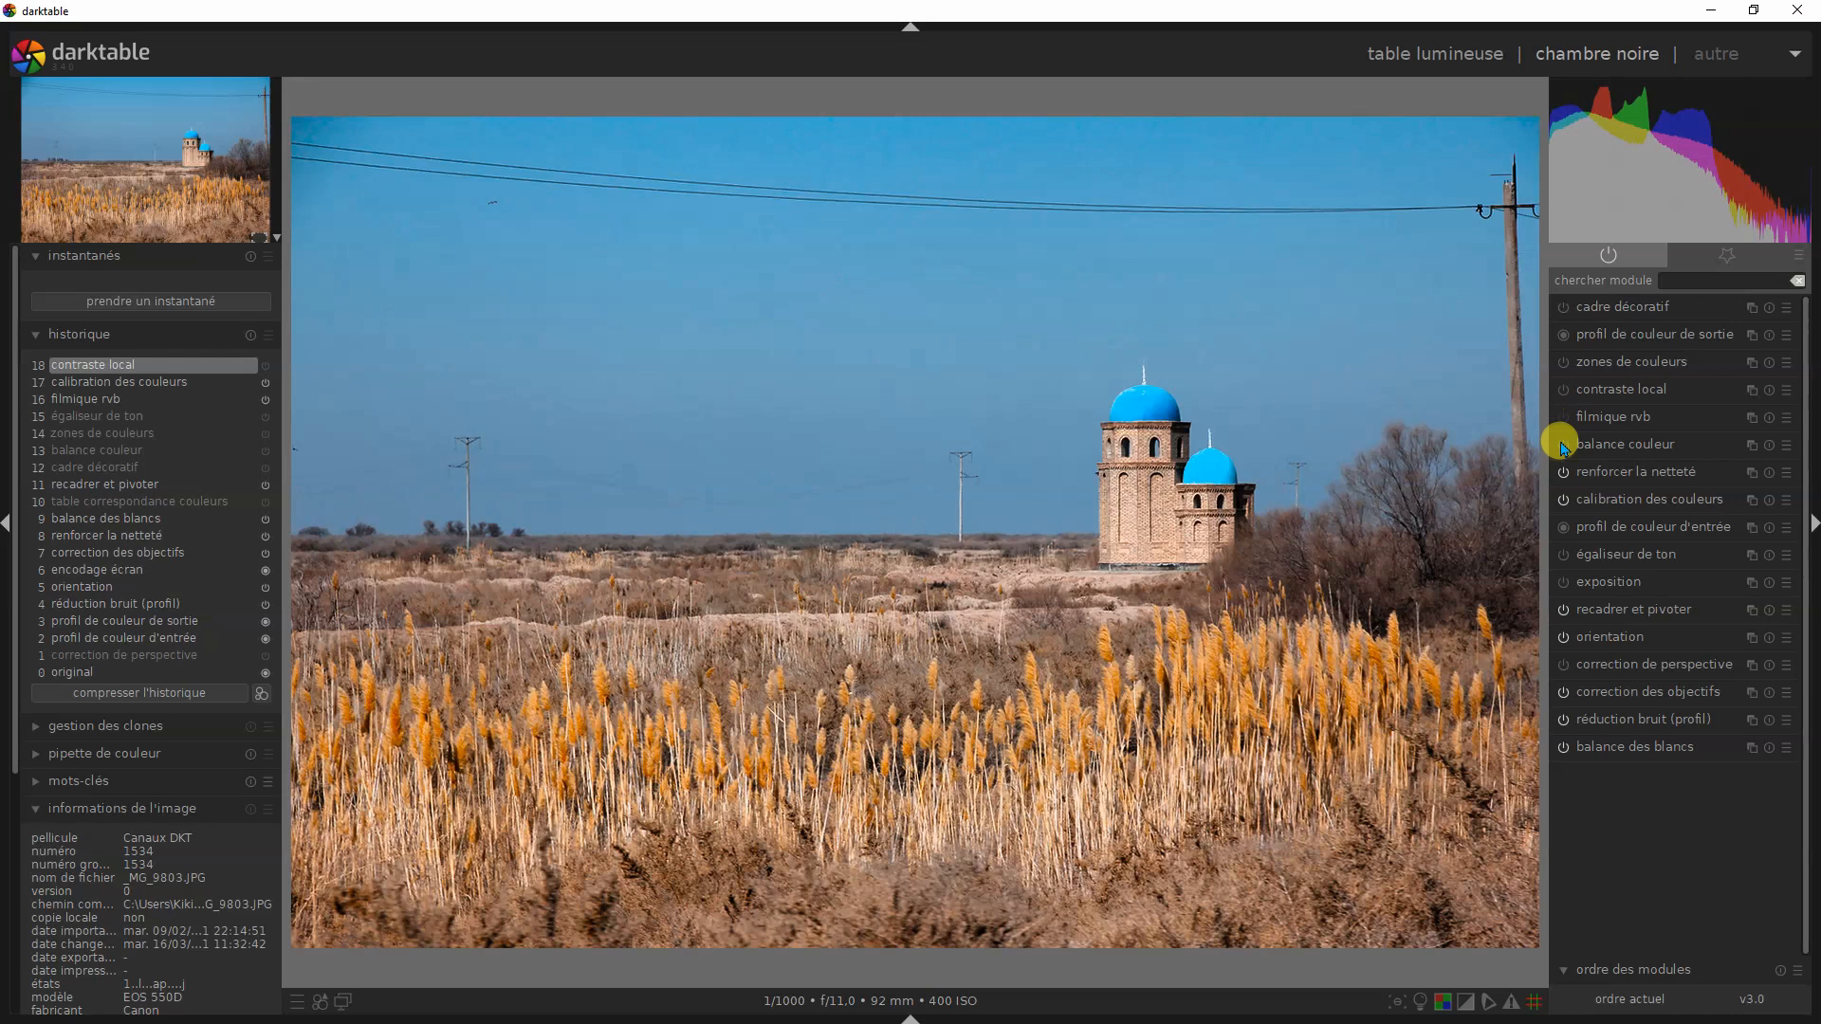
click(1563, 390)
click(99, 674)
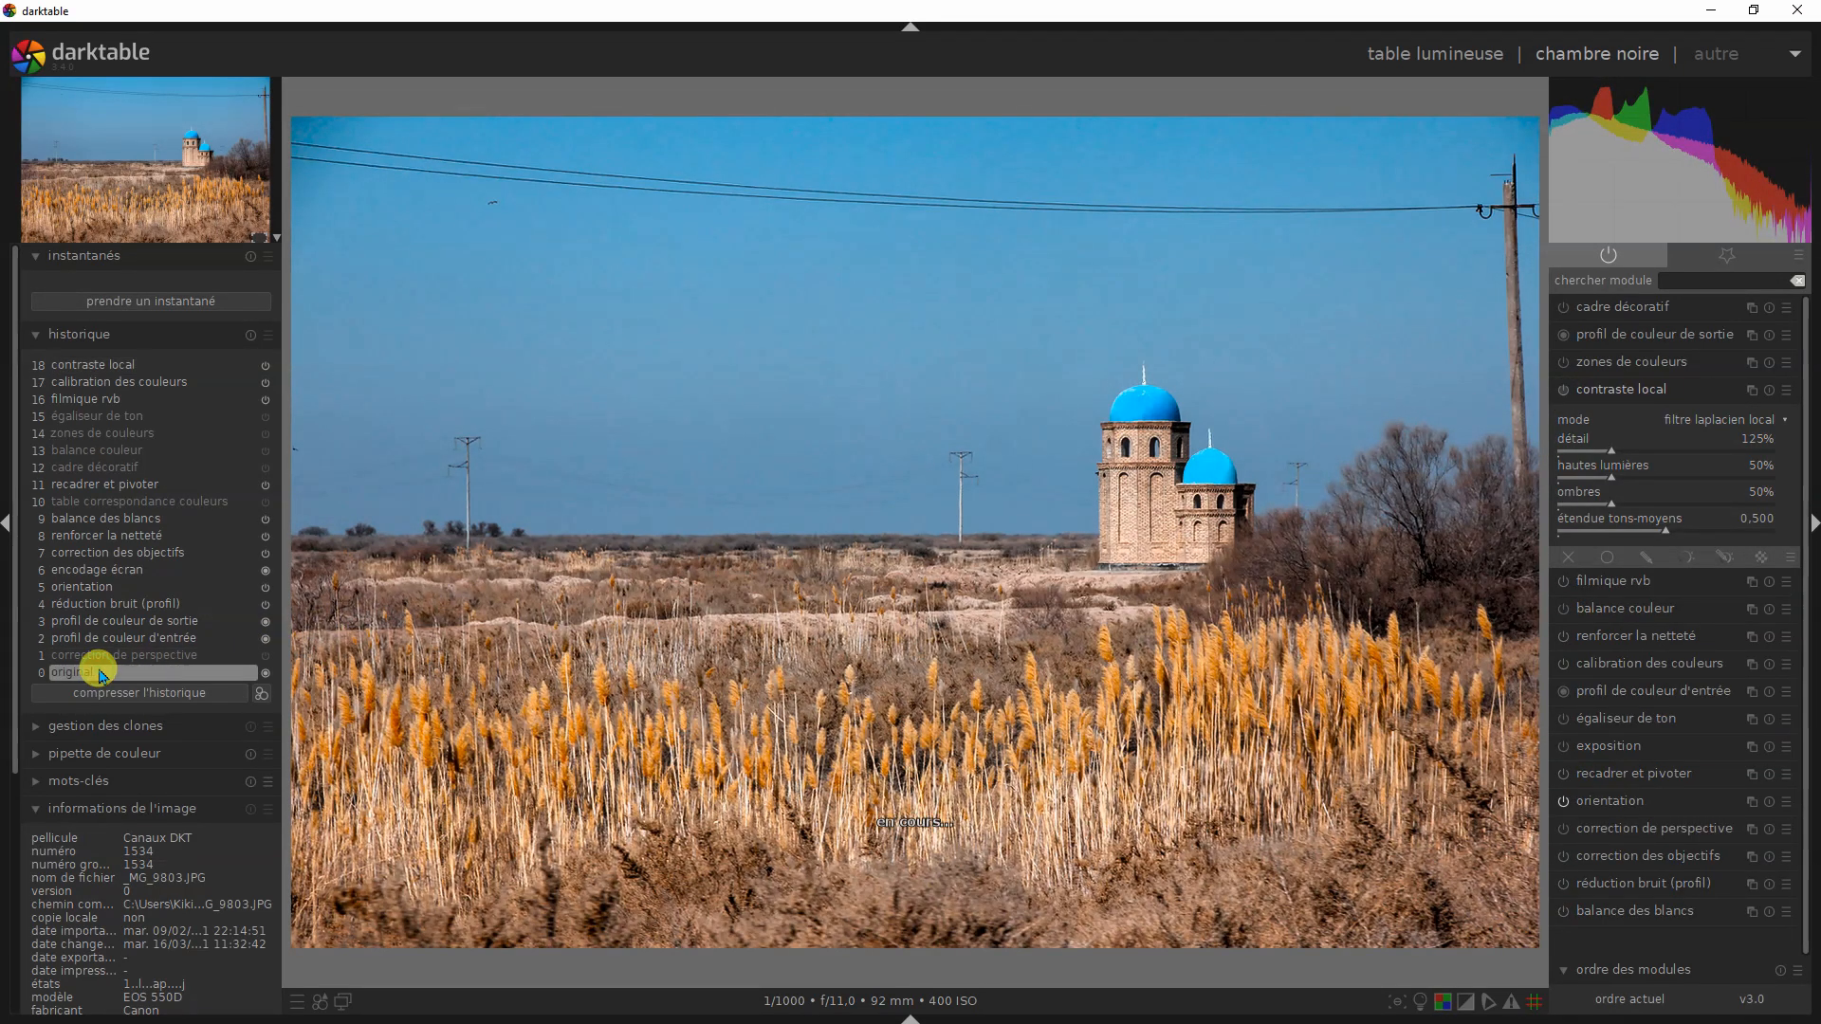
click(131, 369)
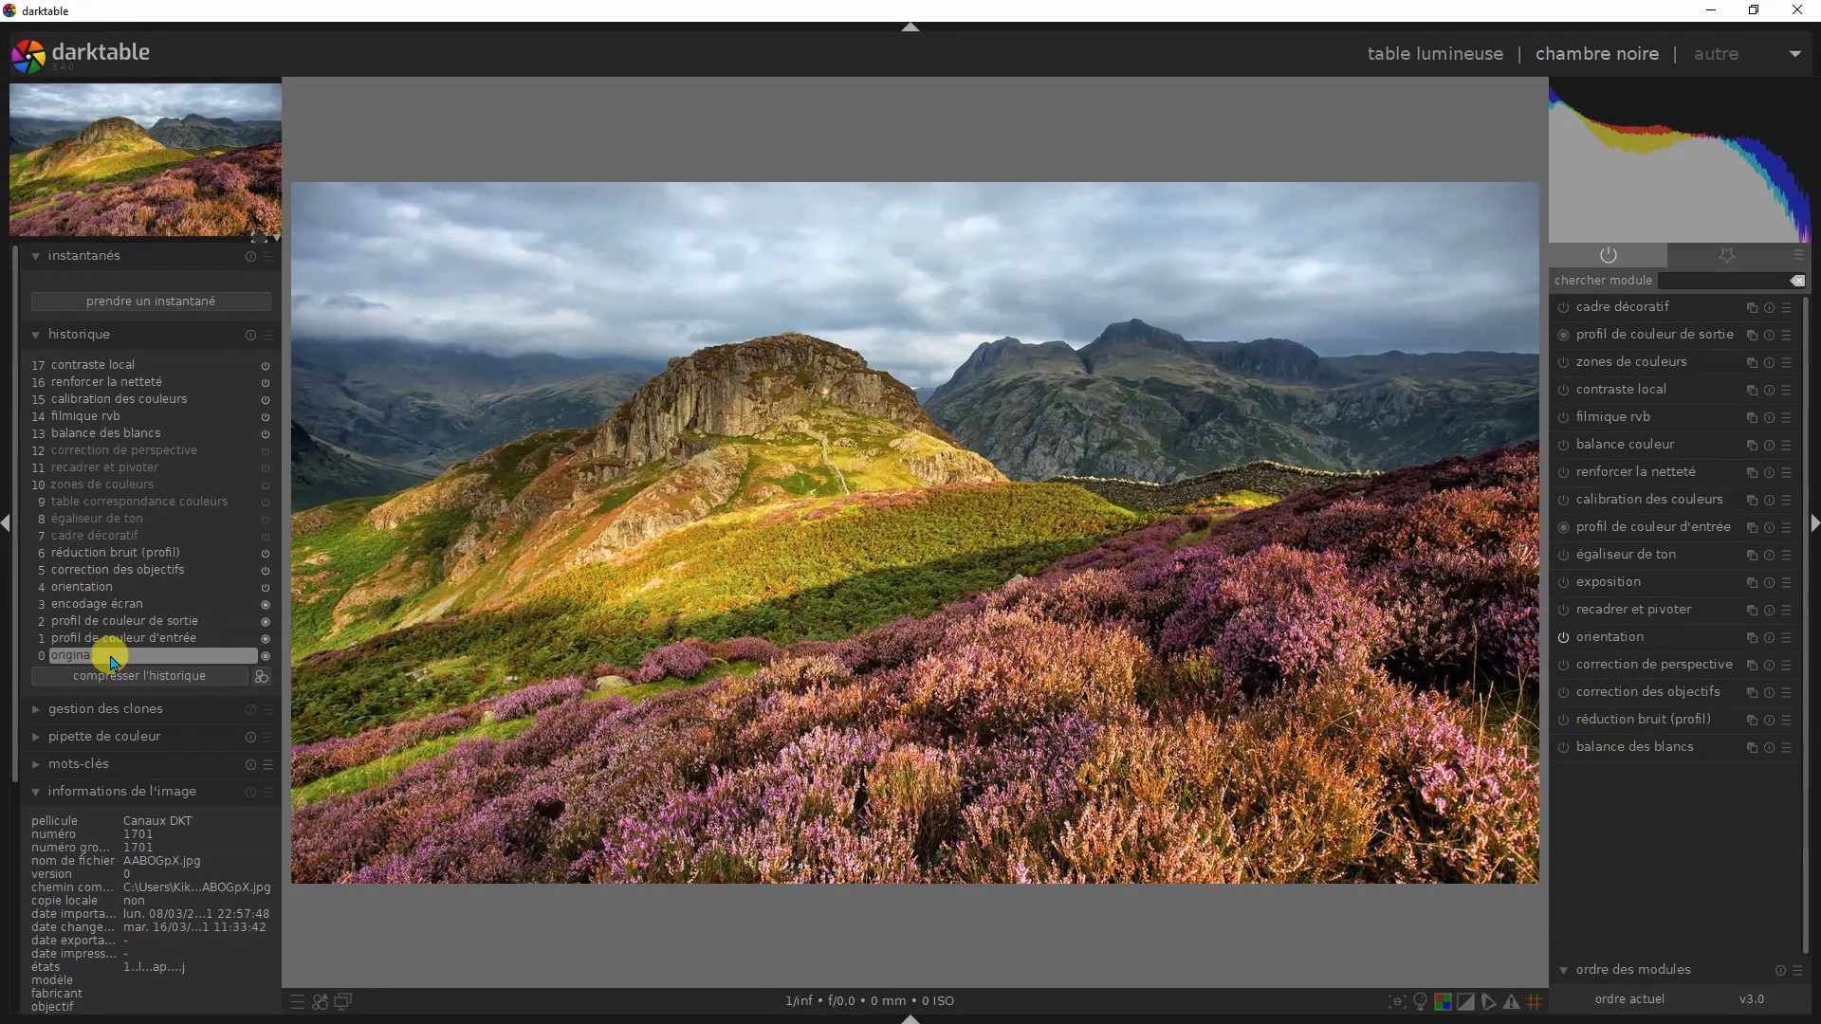
Step: Review the filmique rvb, calibration des couleurs and contraste local history states of the heather mountain photo
click(95, 418)
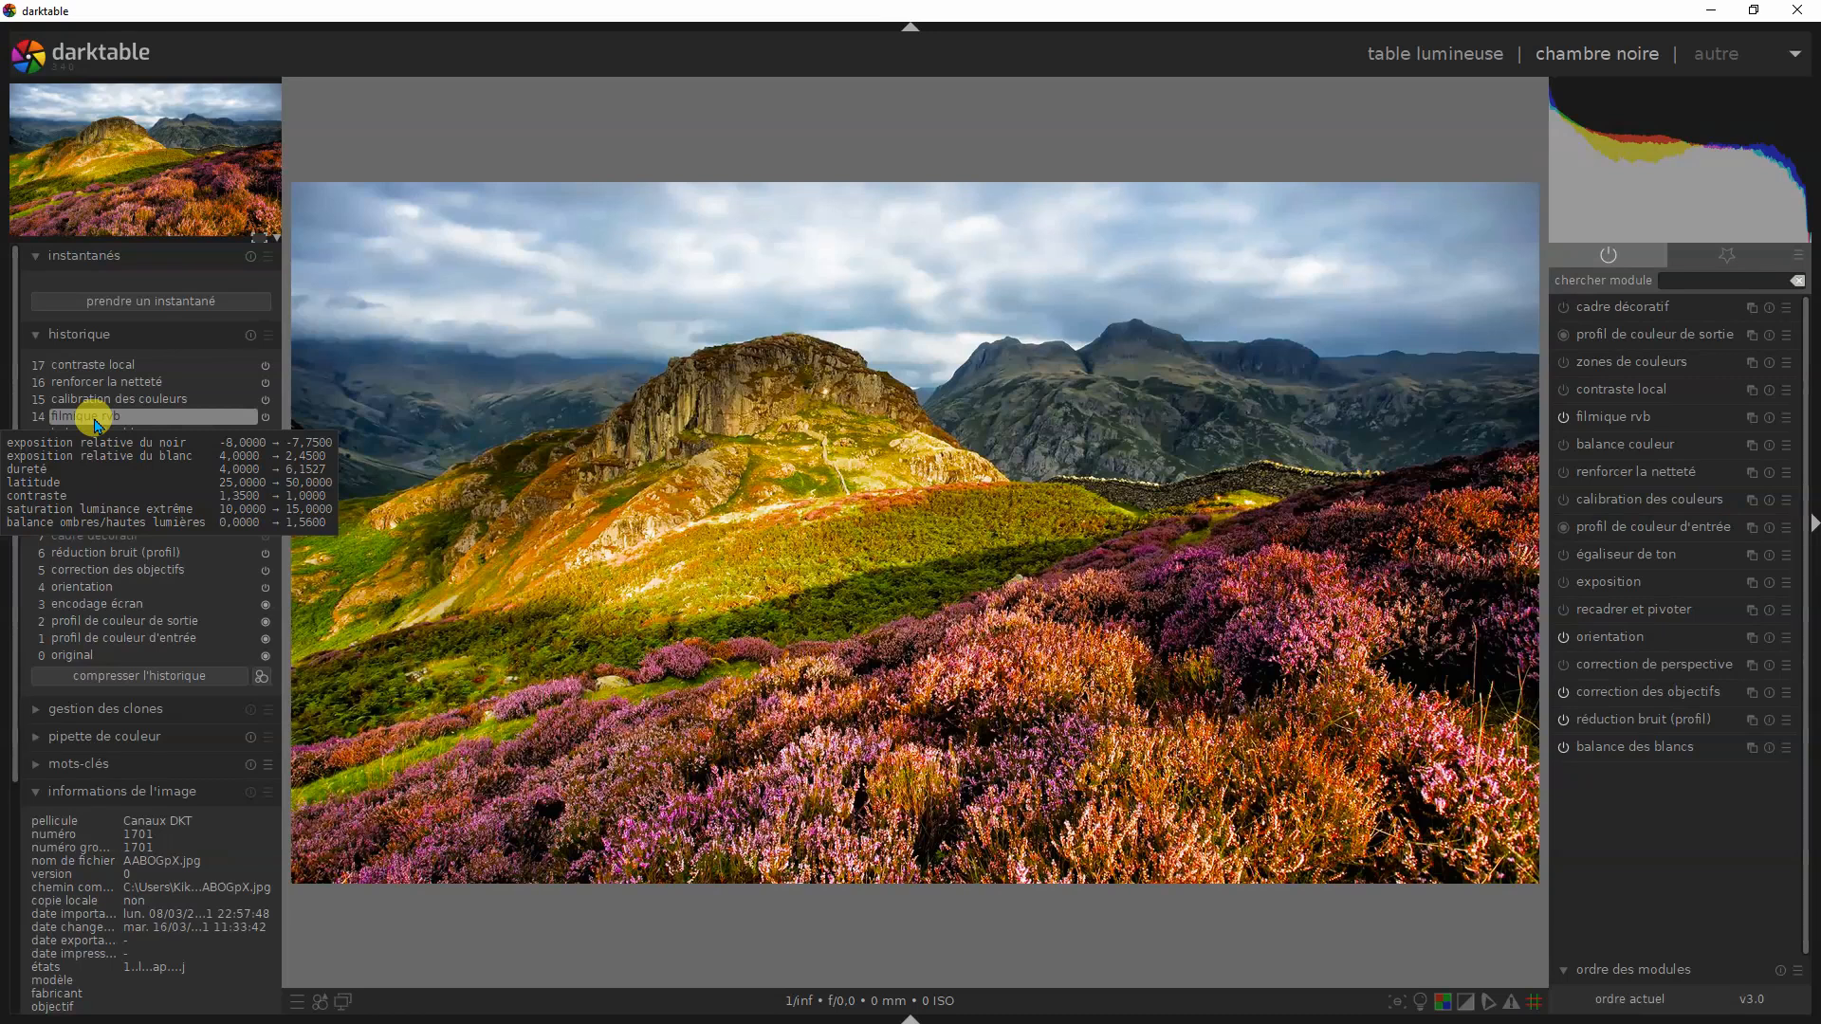
click(106, 407)
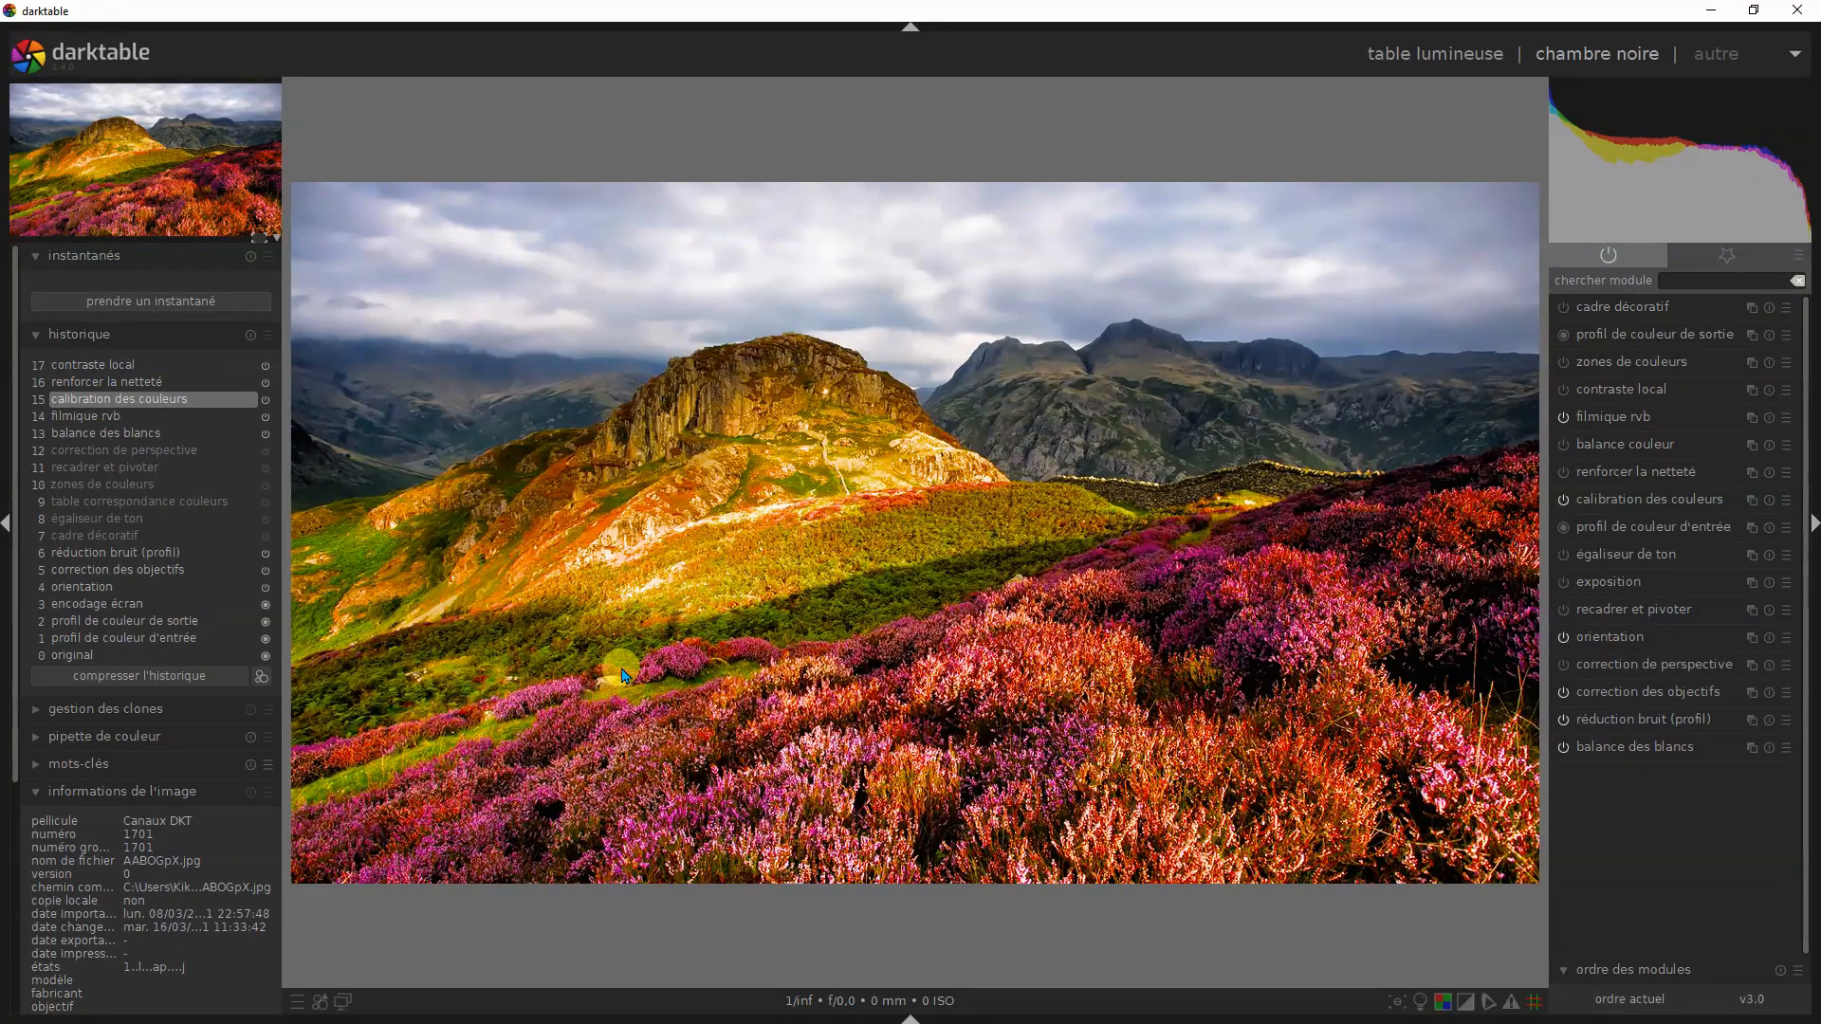
click(127, 367)
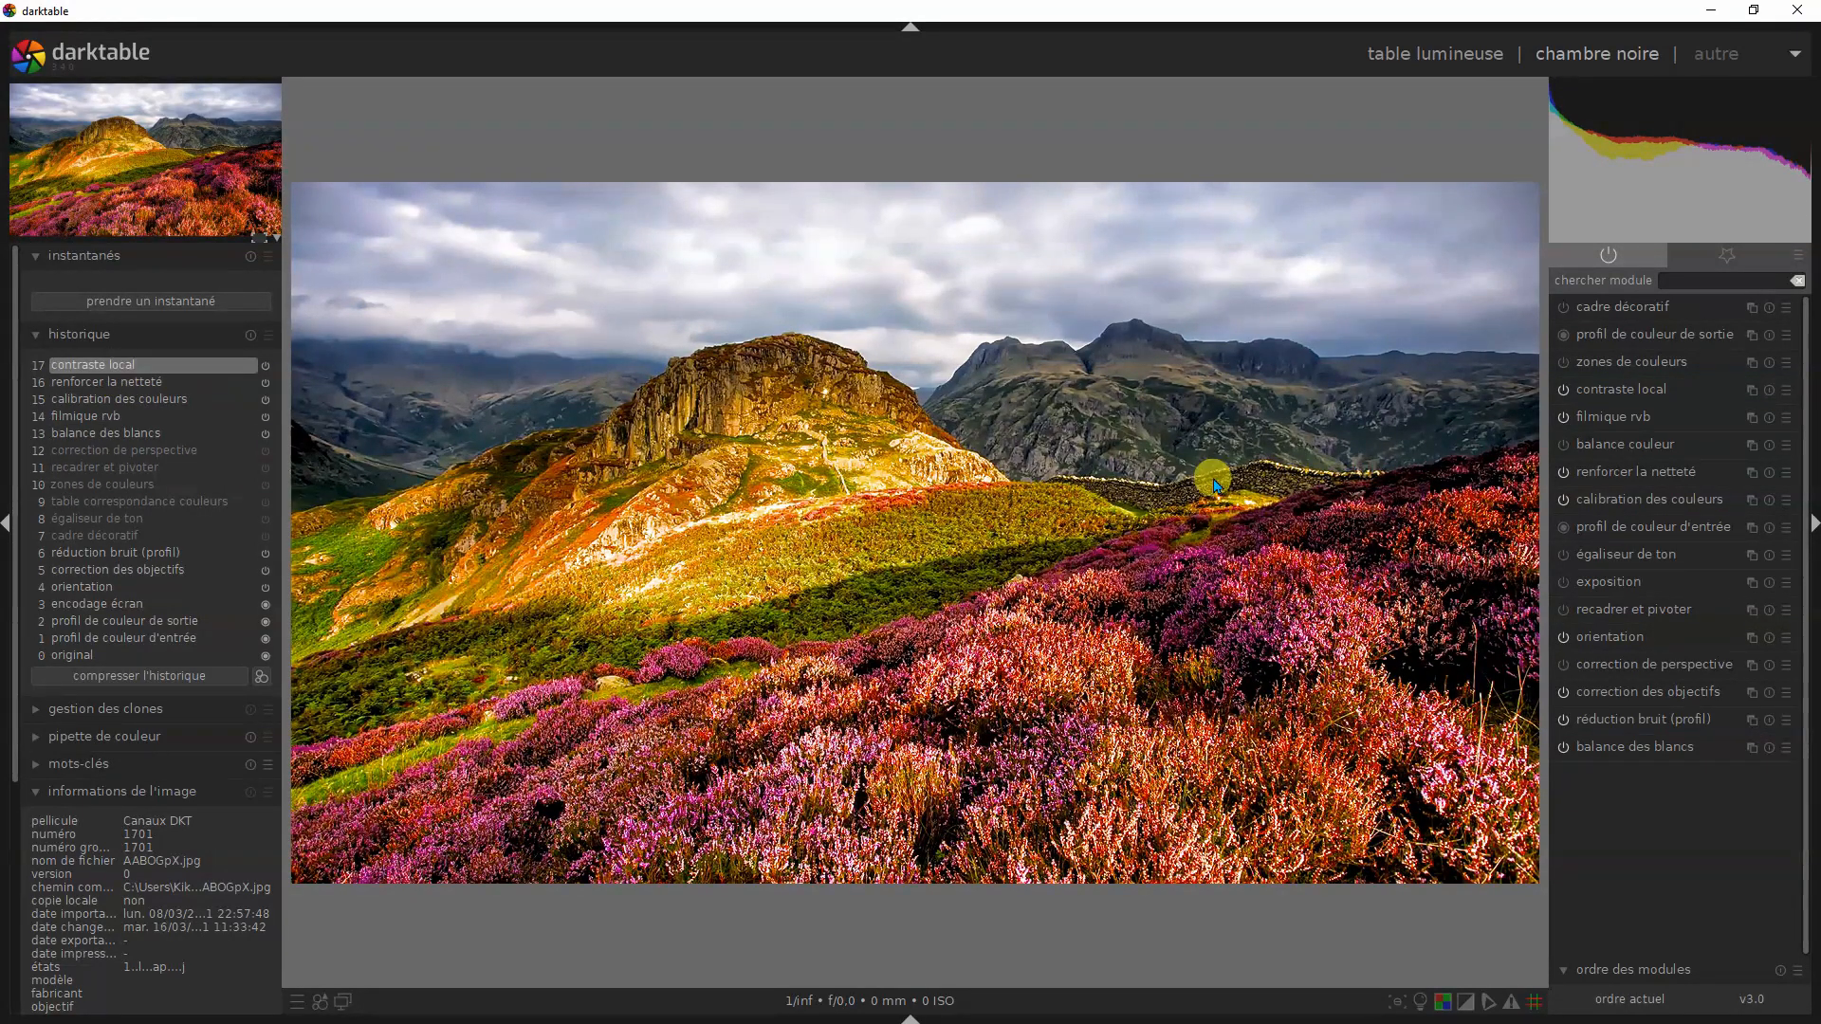
Step: Examine the R, V and B channel settings in calibration des couleurs and compare the mountain photo's original and final states
click(1645, 500)
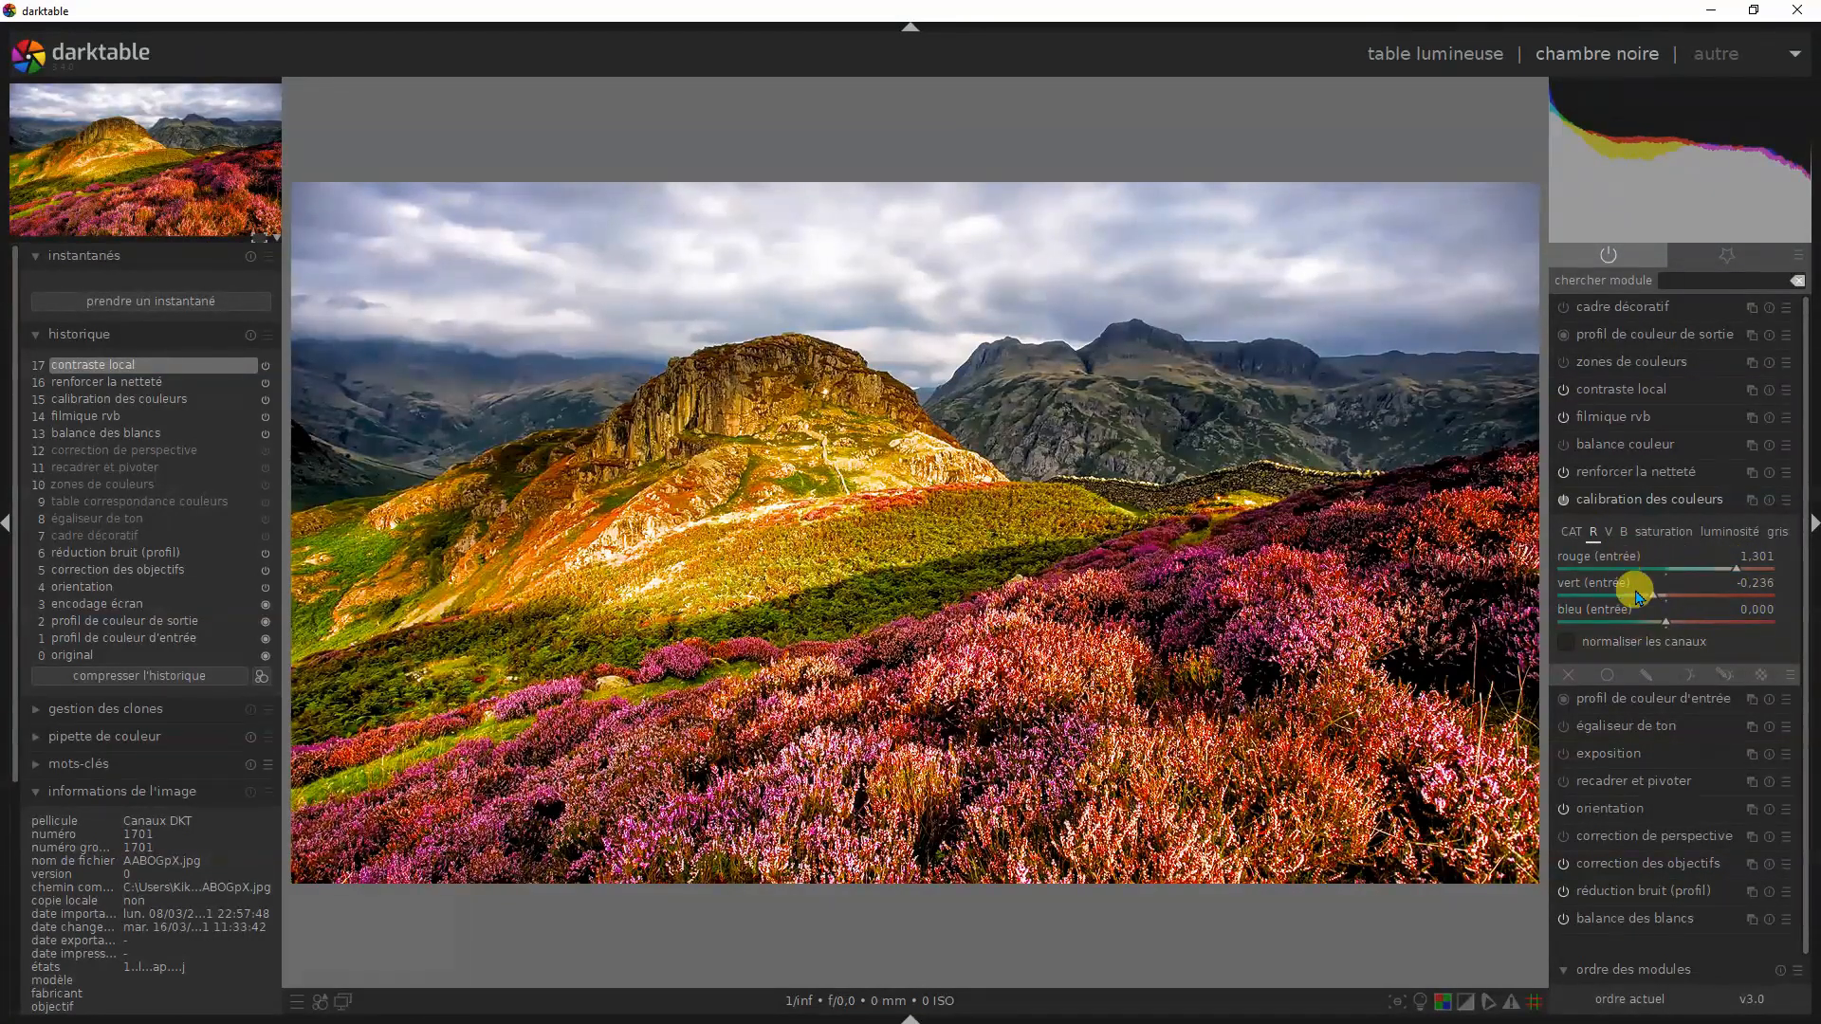
click(1608, 532)
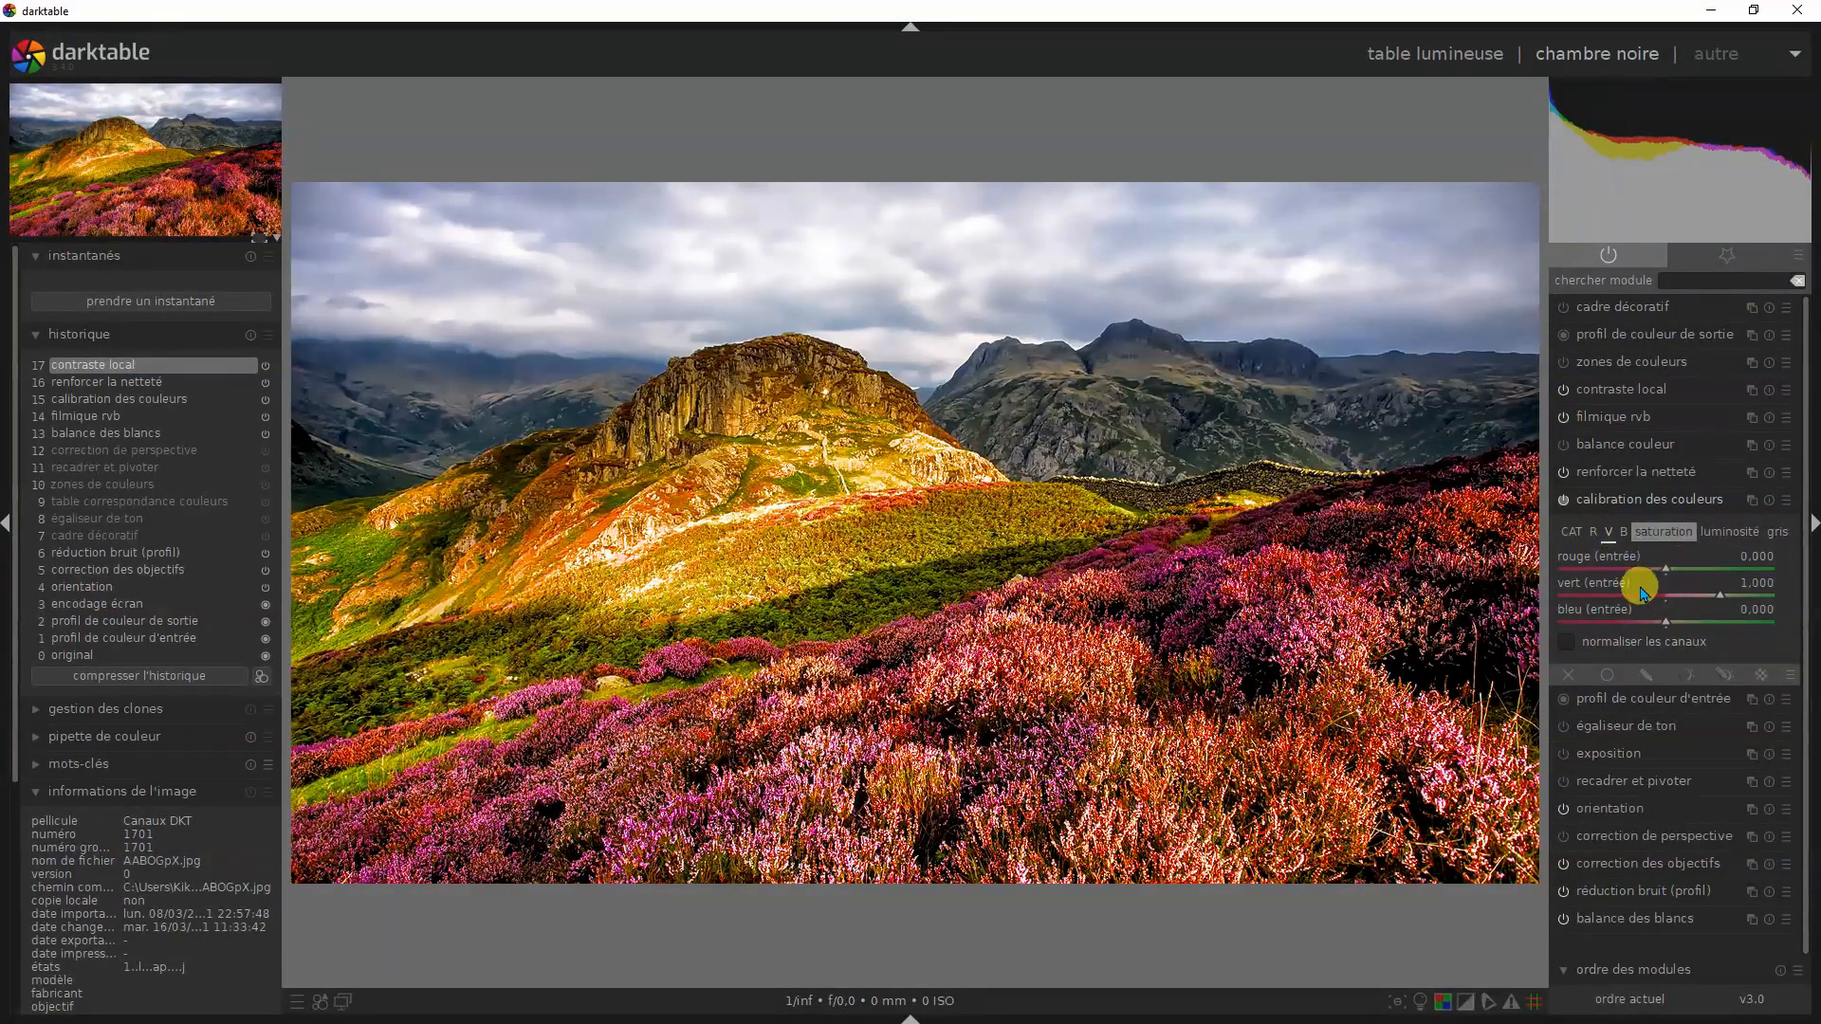
click(1624, 532)
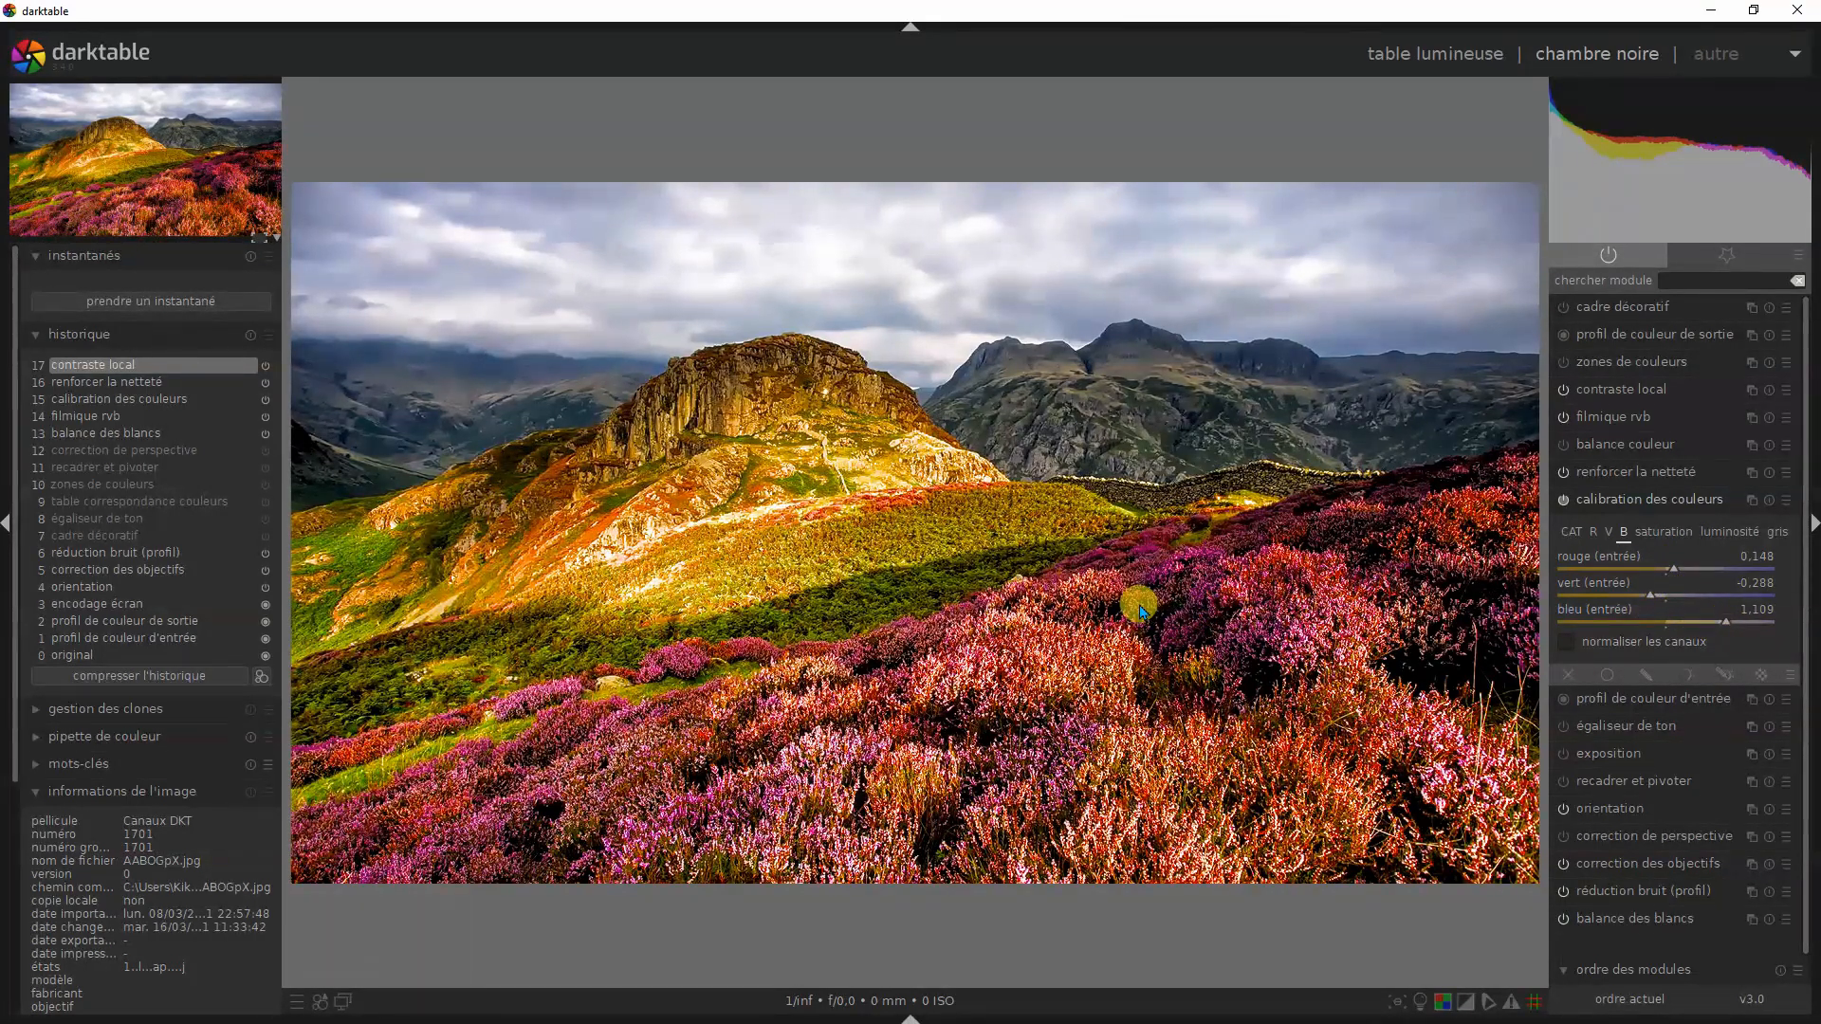
click(84, 655)
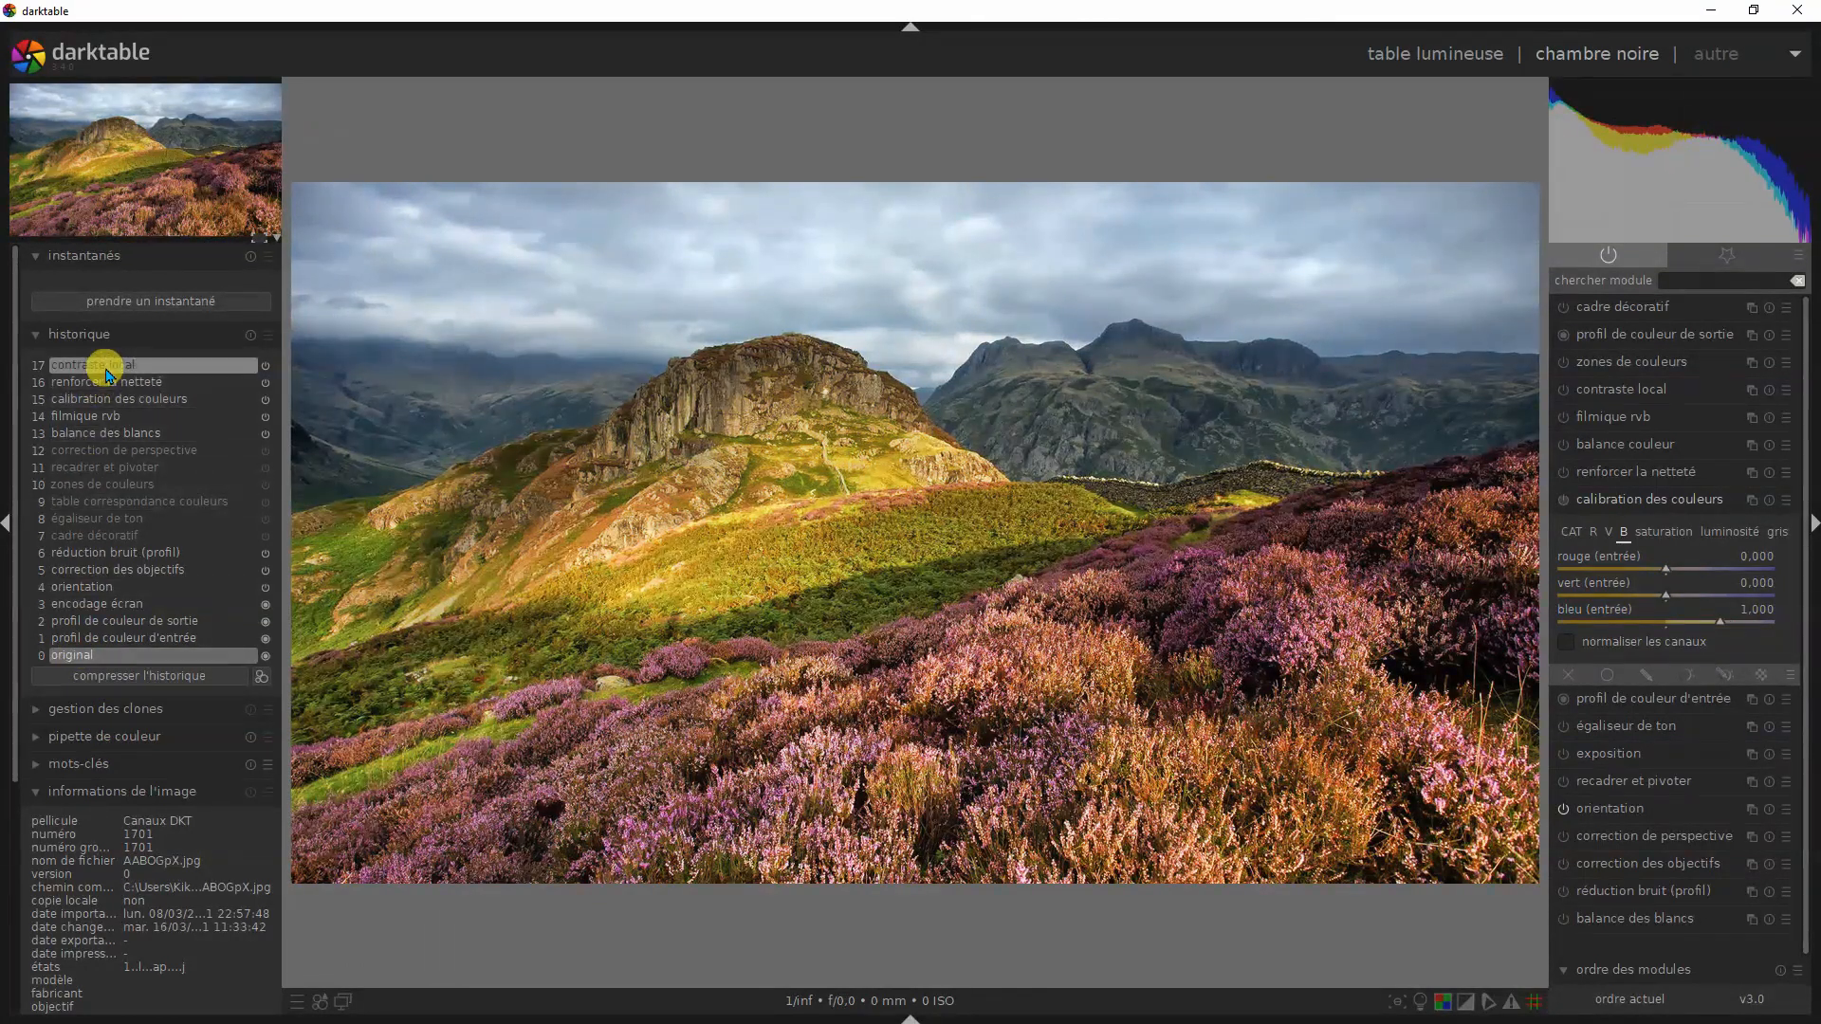
click(107, 373)
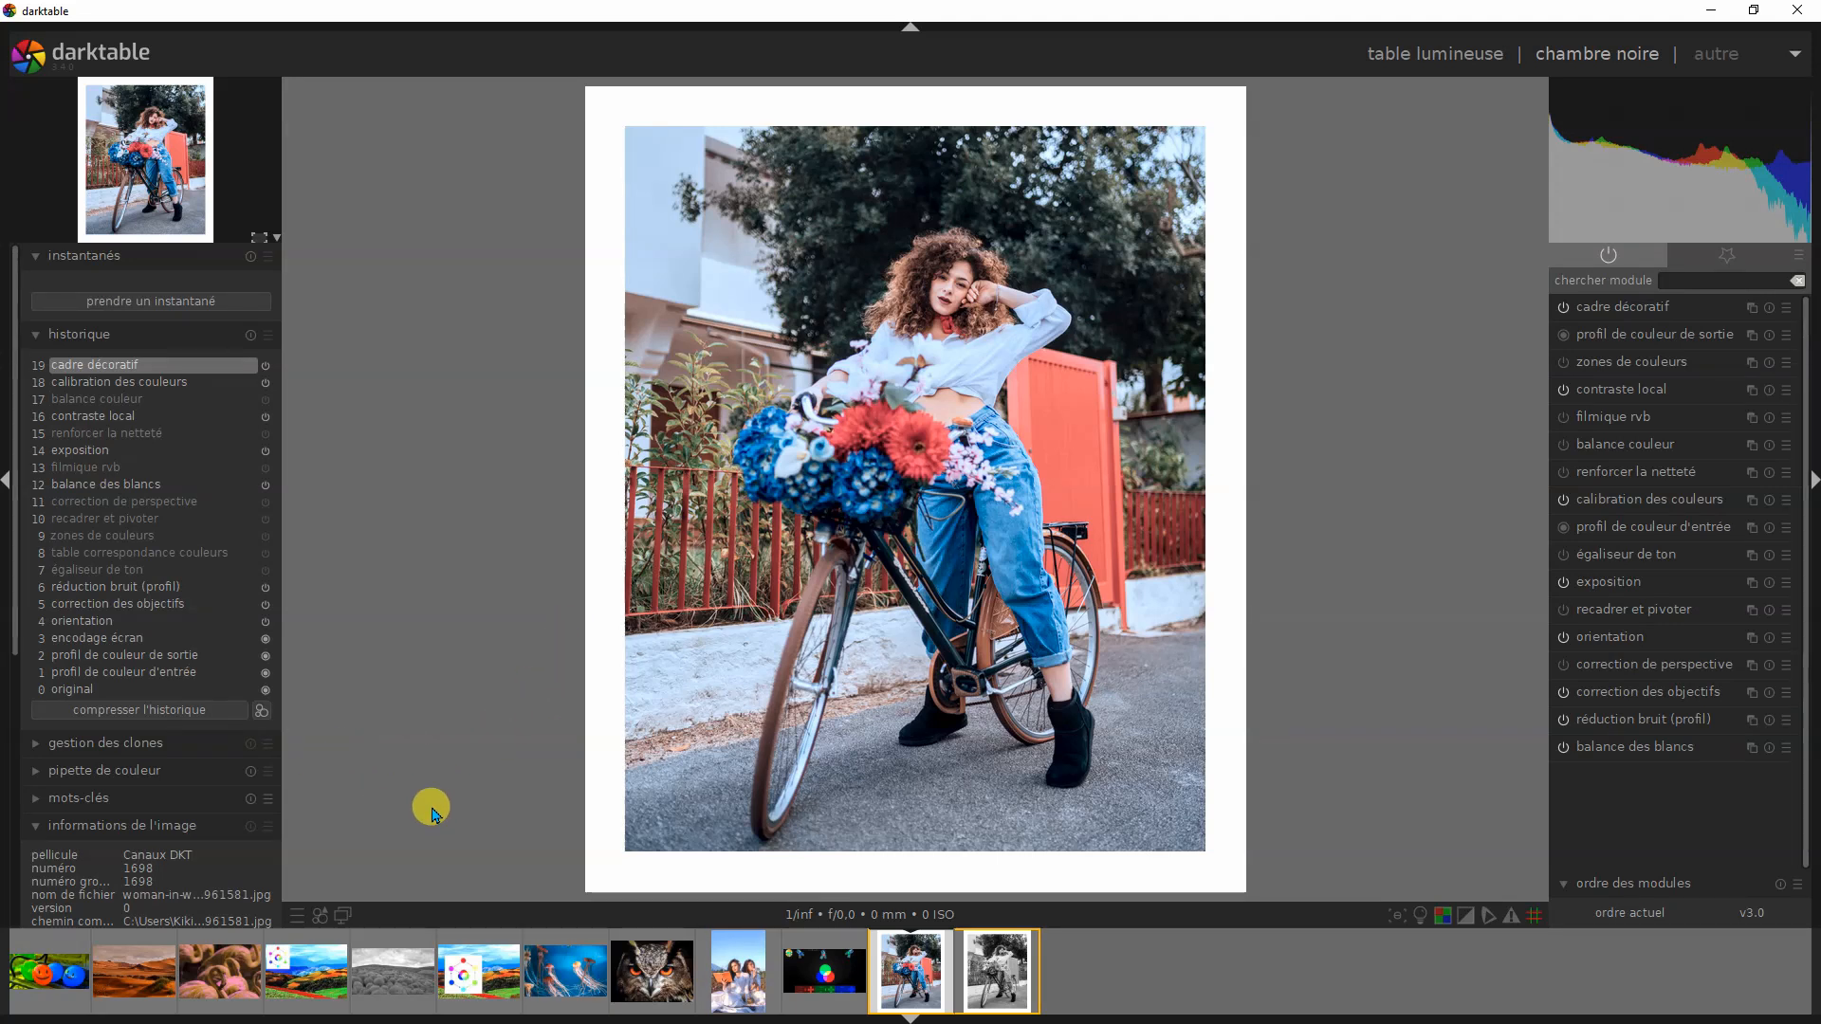
Step: Step through the bicycle portrait's history from original through exposition, contraste local and calibration des couleurs to cadre décoratif
click(92, 692)
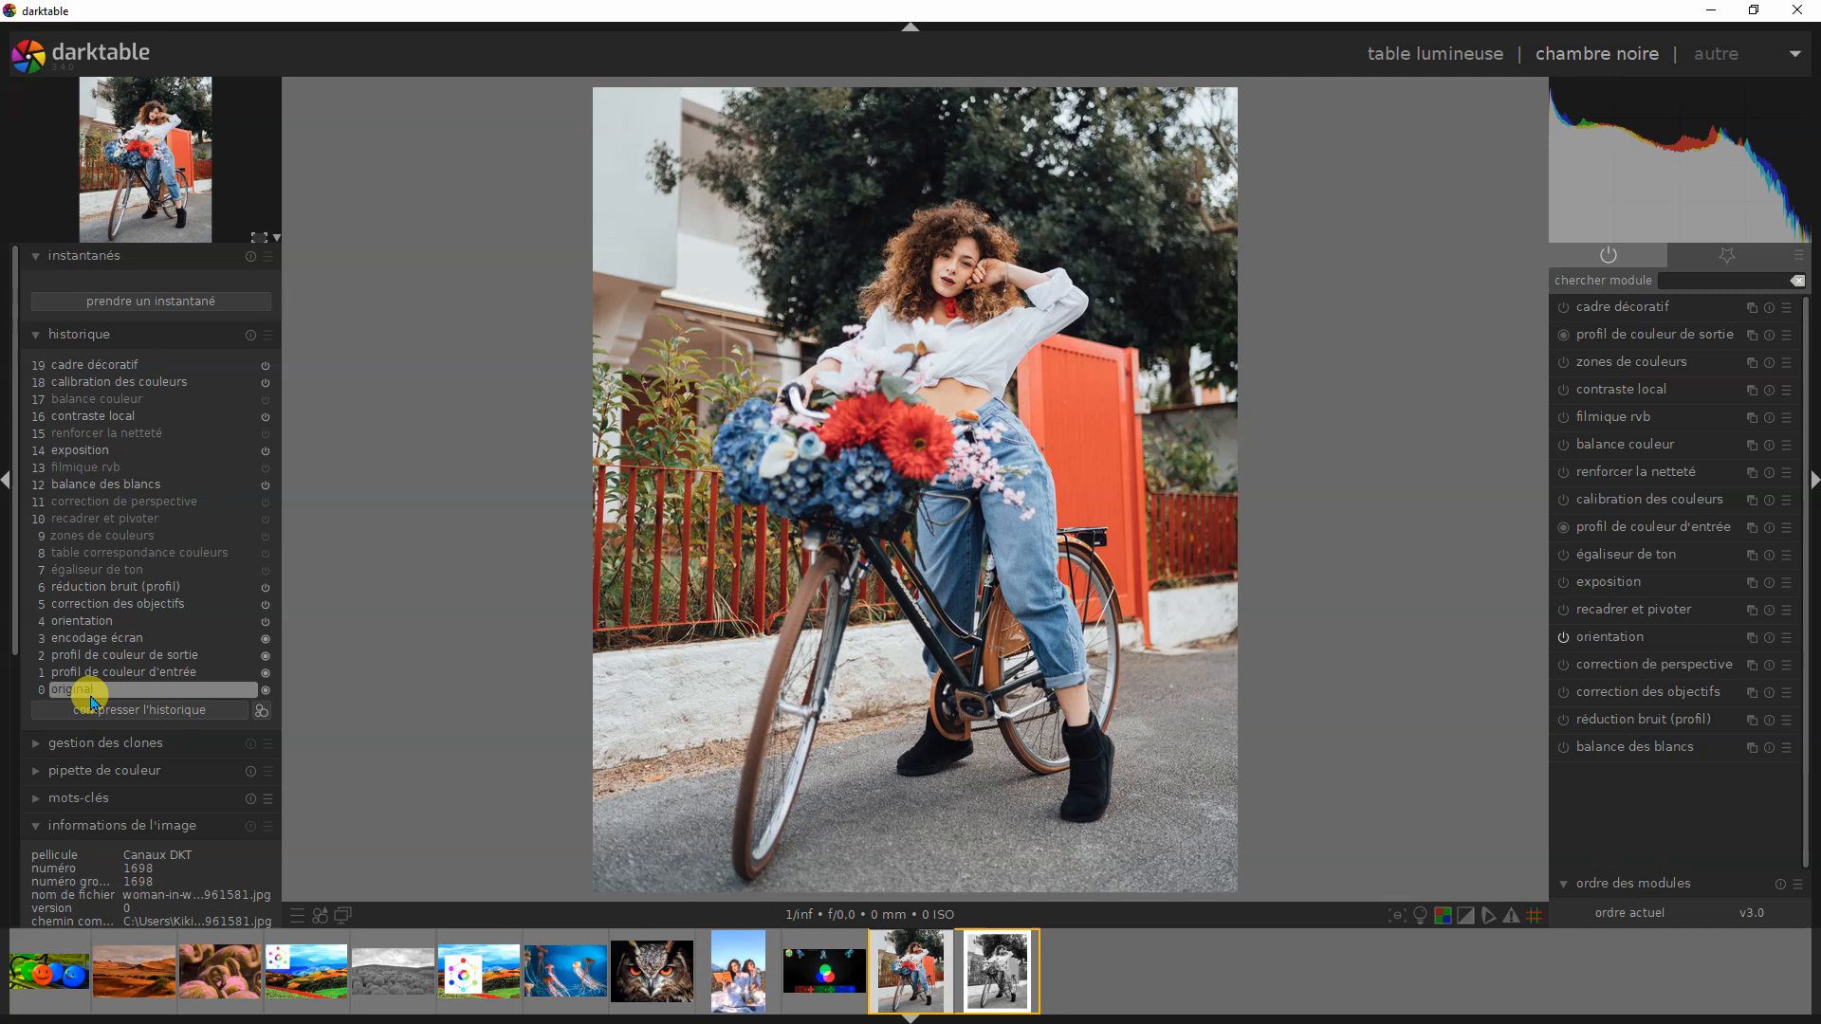
click(101, 455)
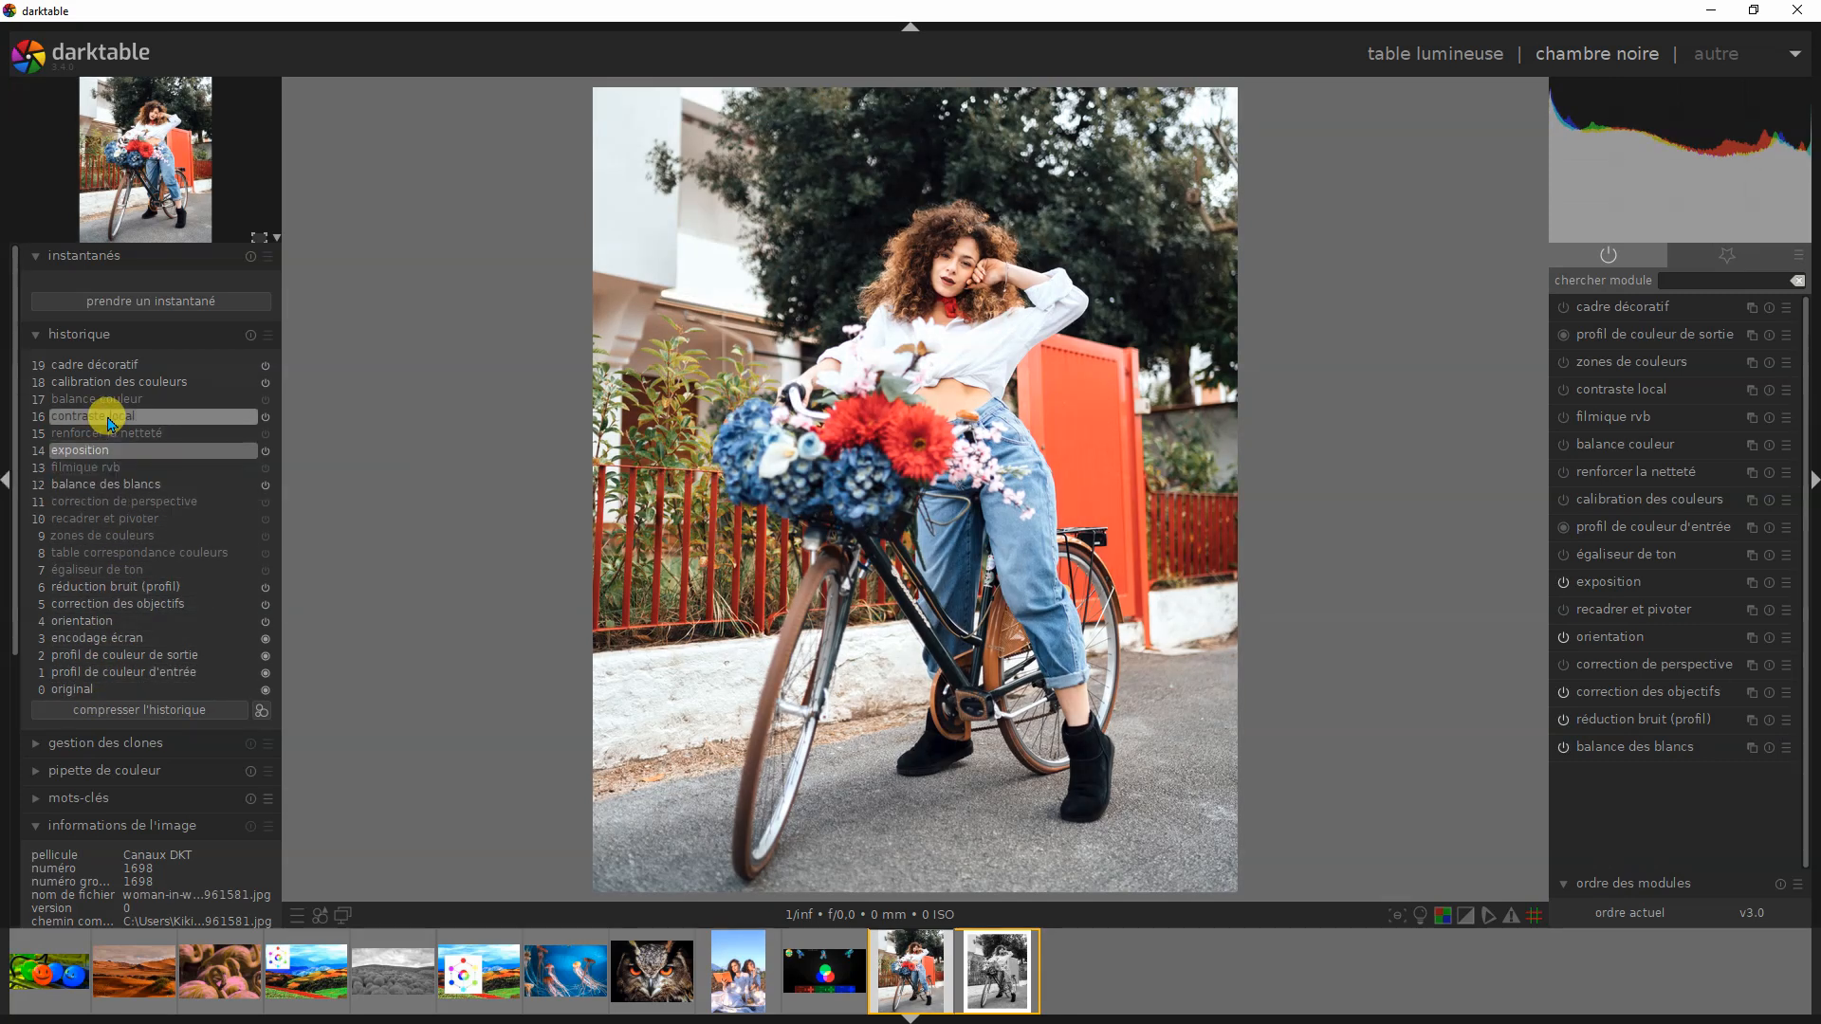
click(110, 419)
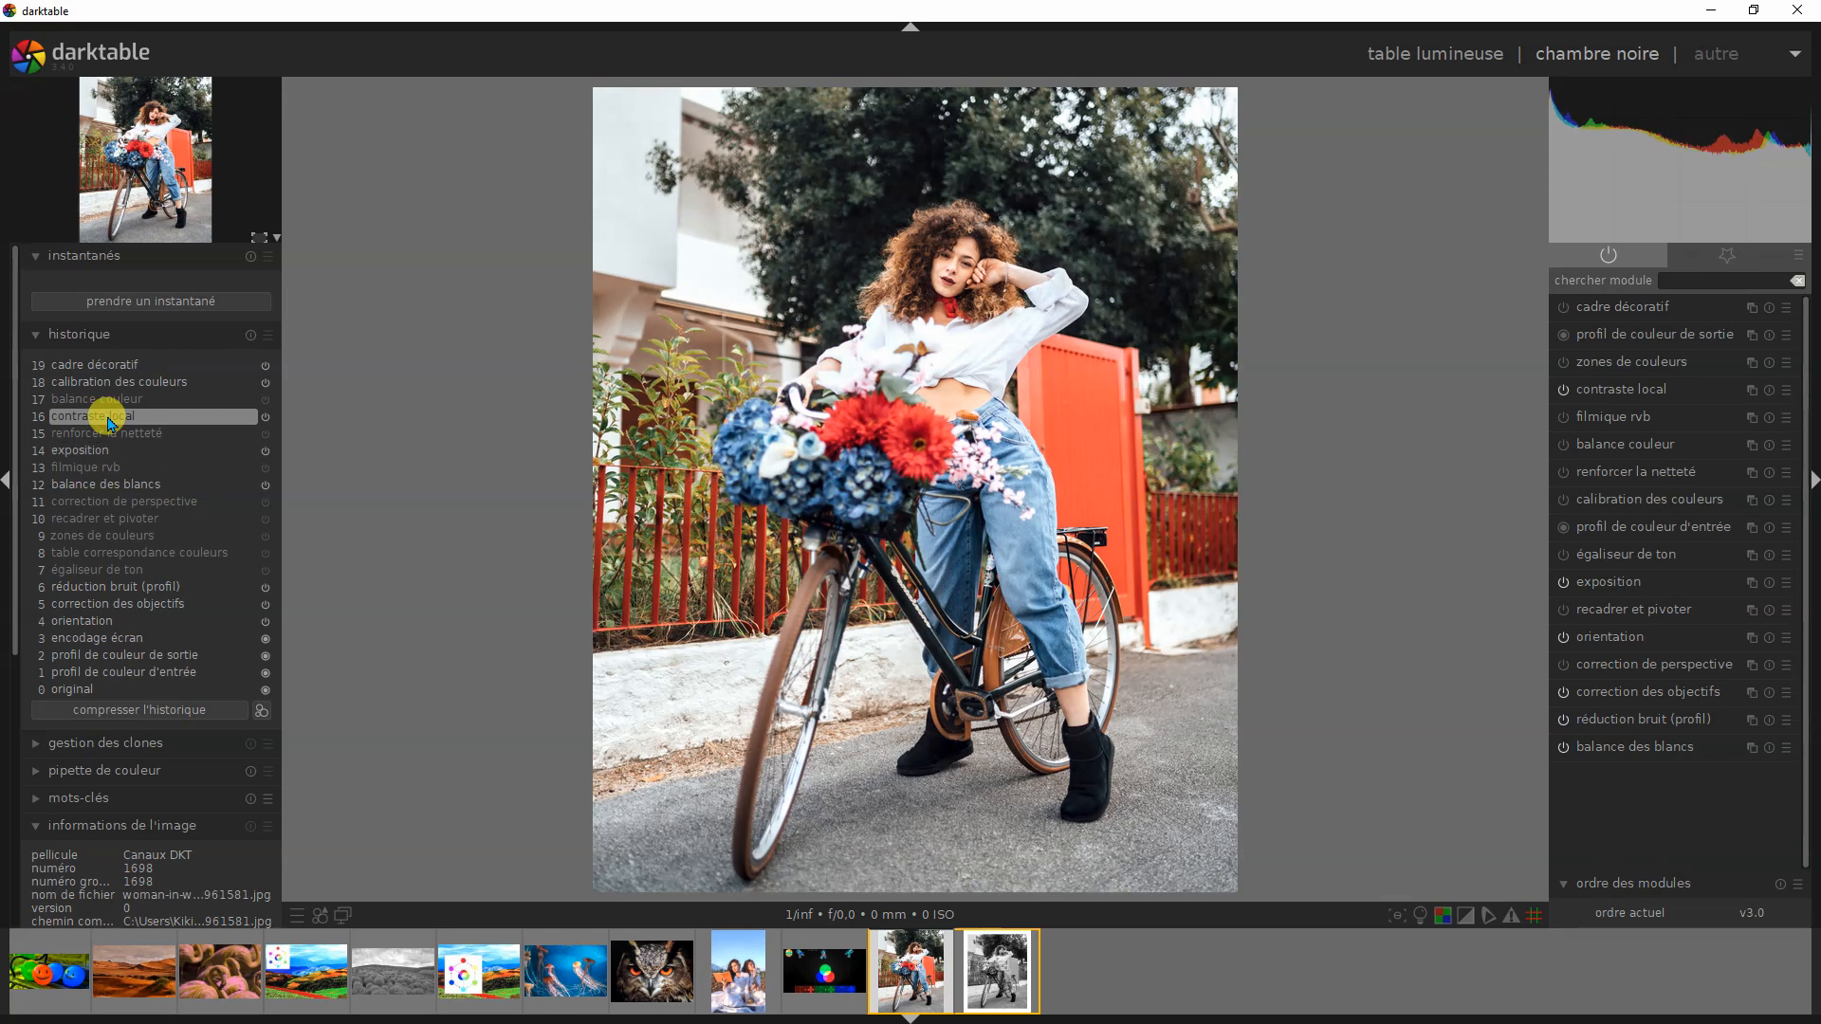
click(114, 382)
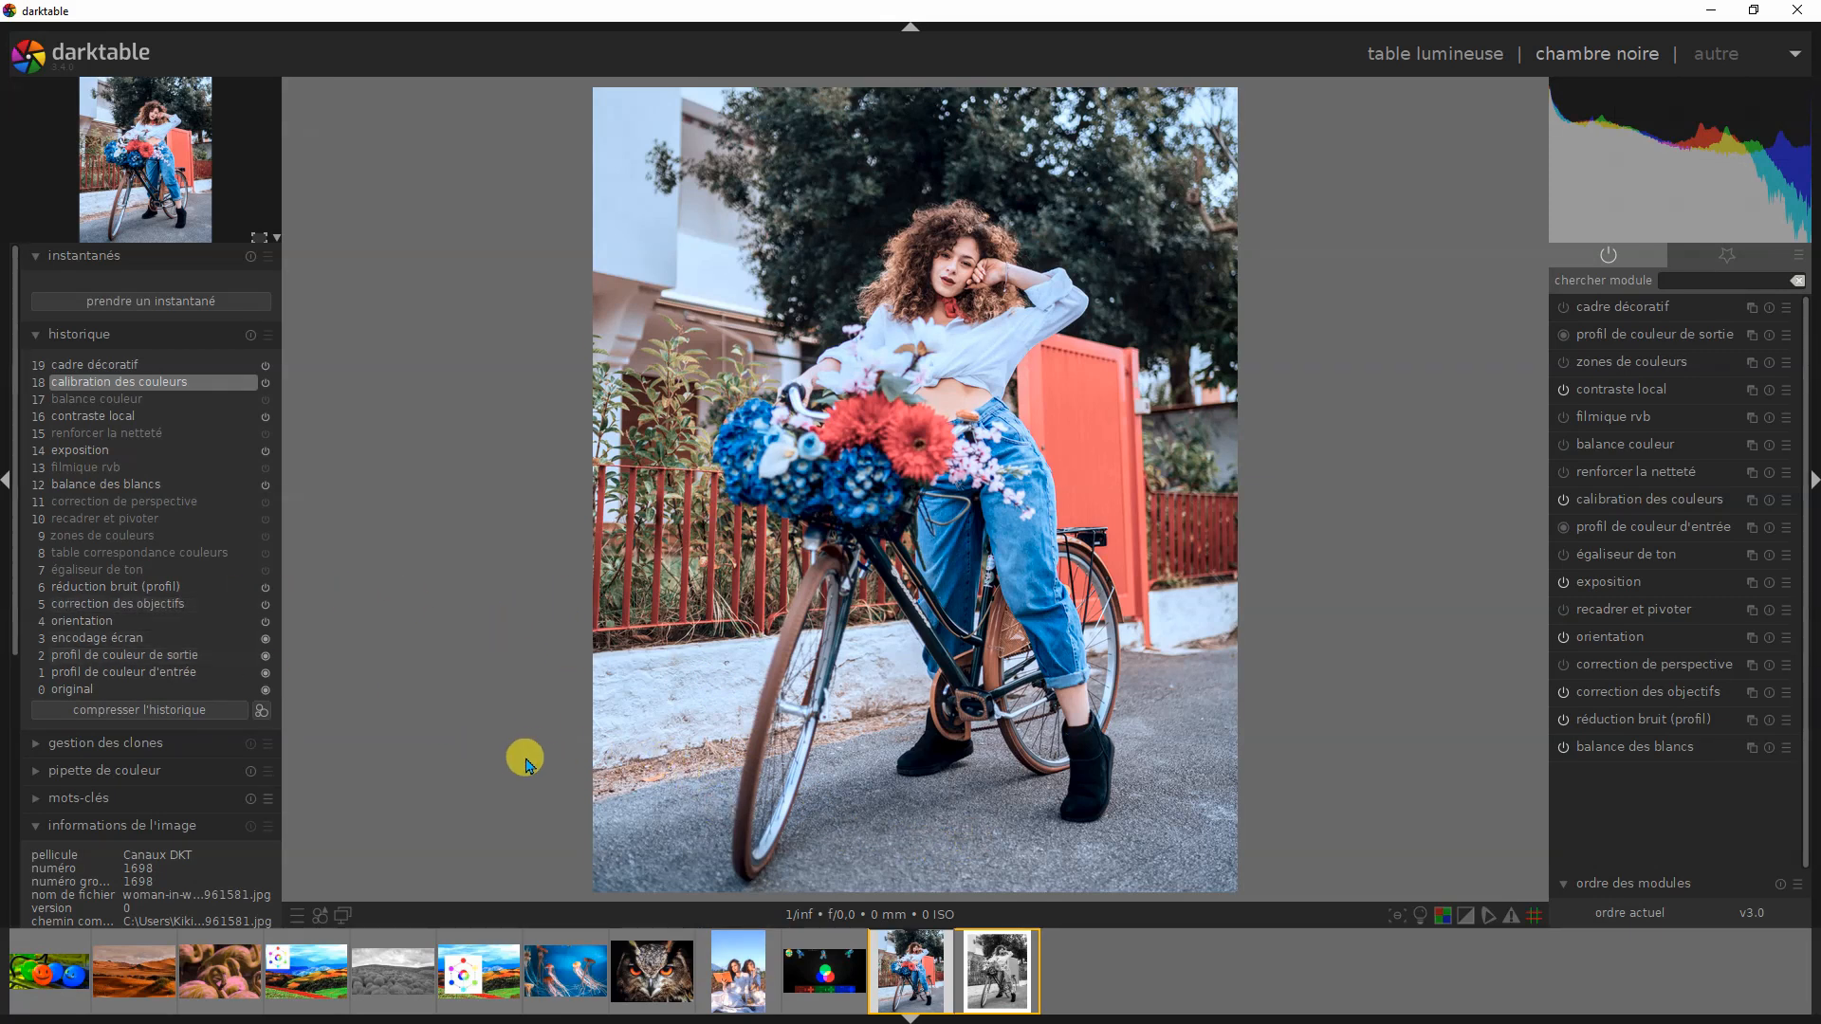
click(147, 367)
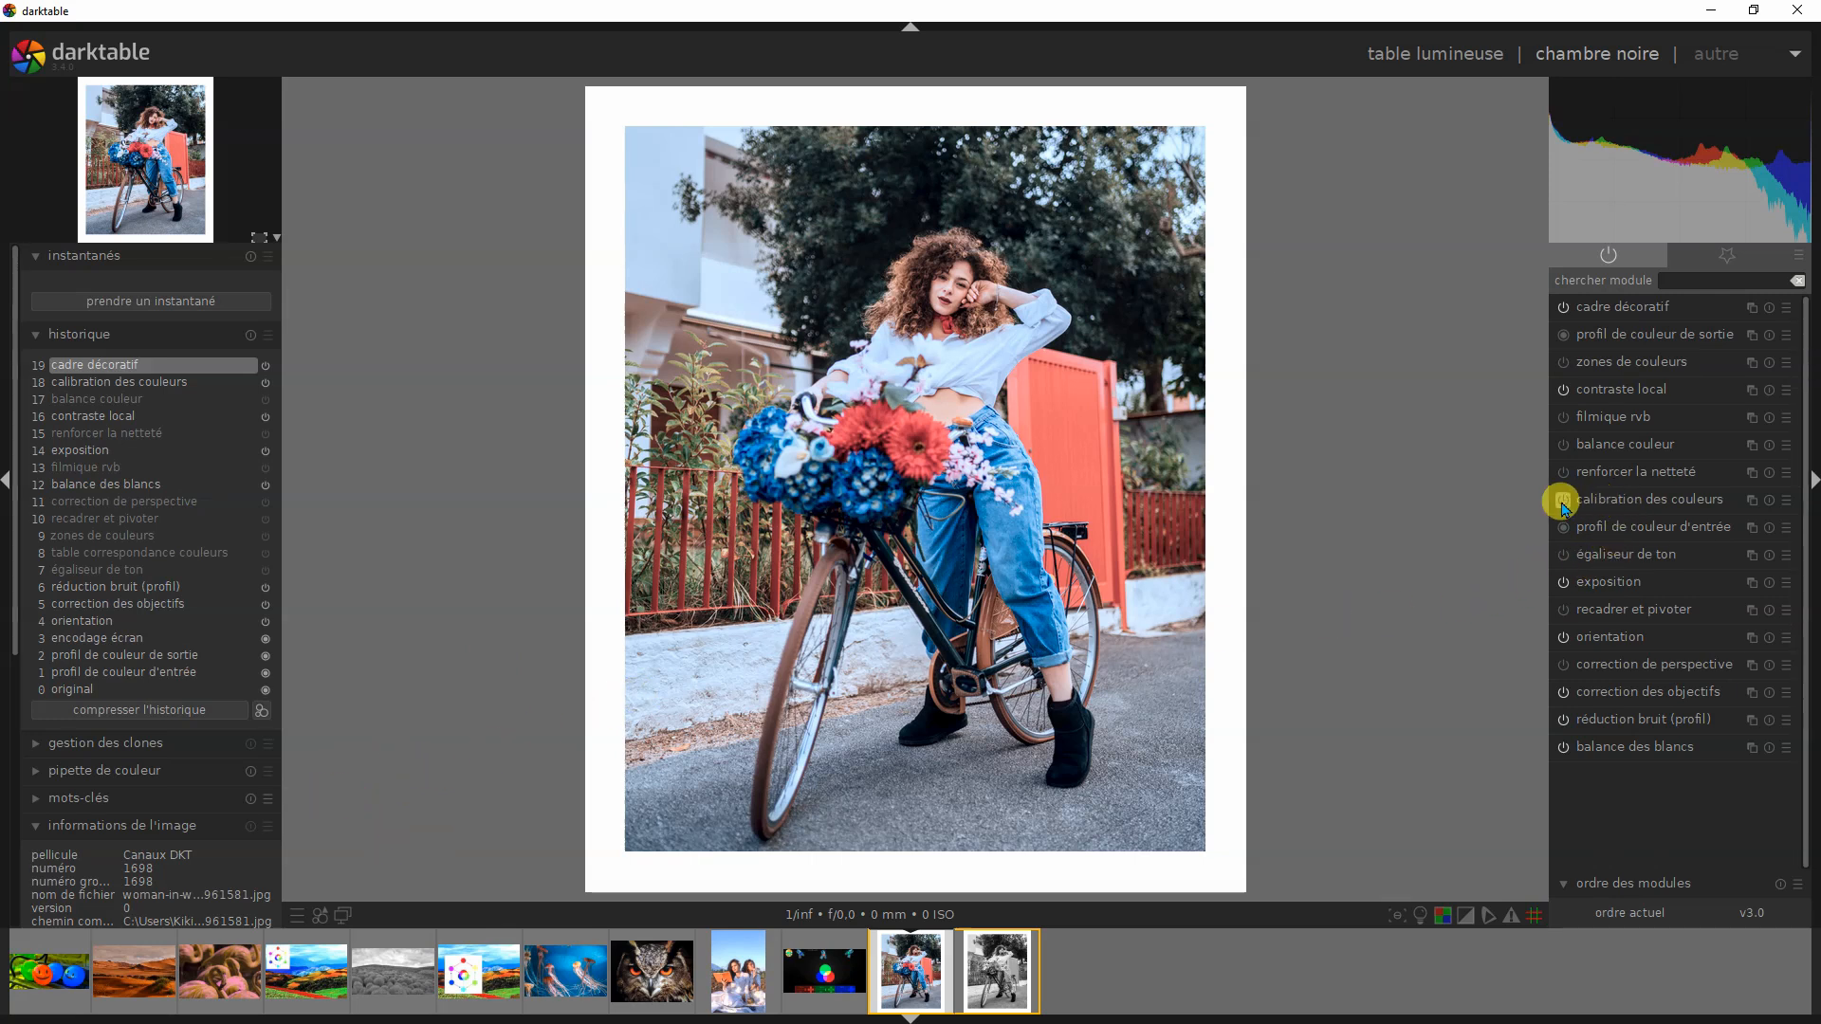
Step: Examine the R, V and B channel settings in calibration des couleurs on the colour bicycle portrait
click(1601, 498)
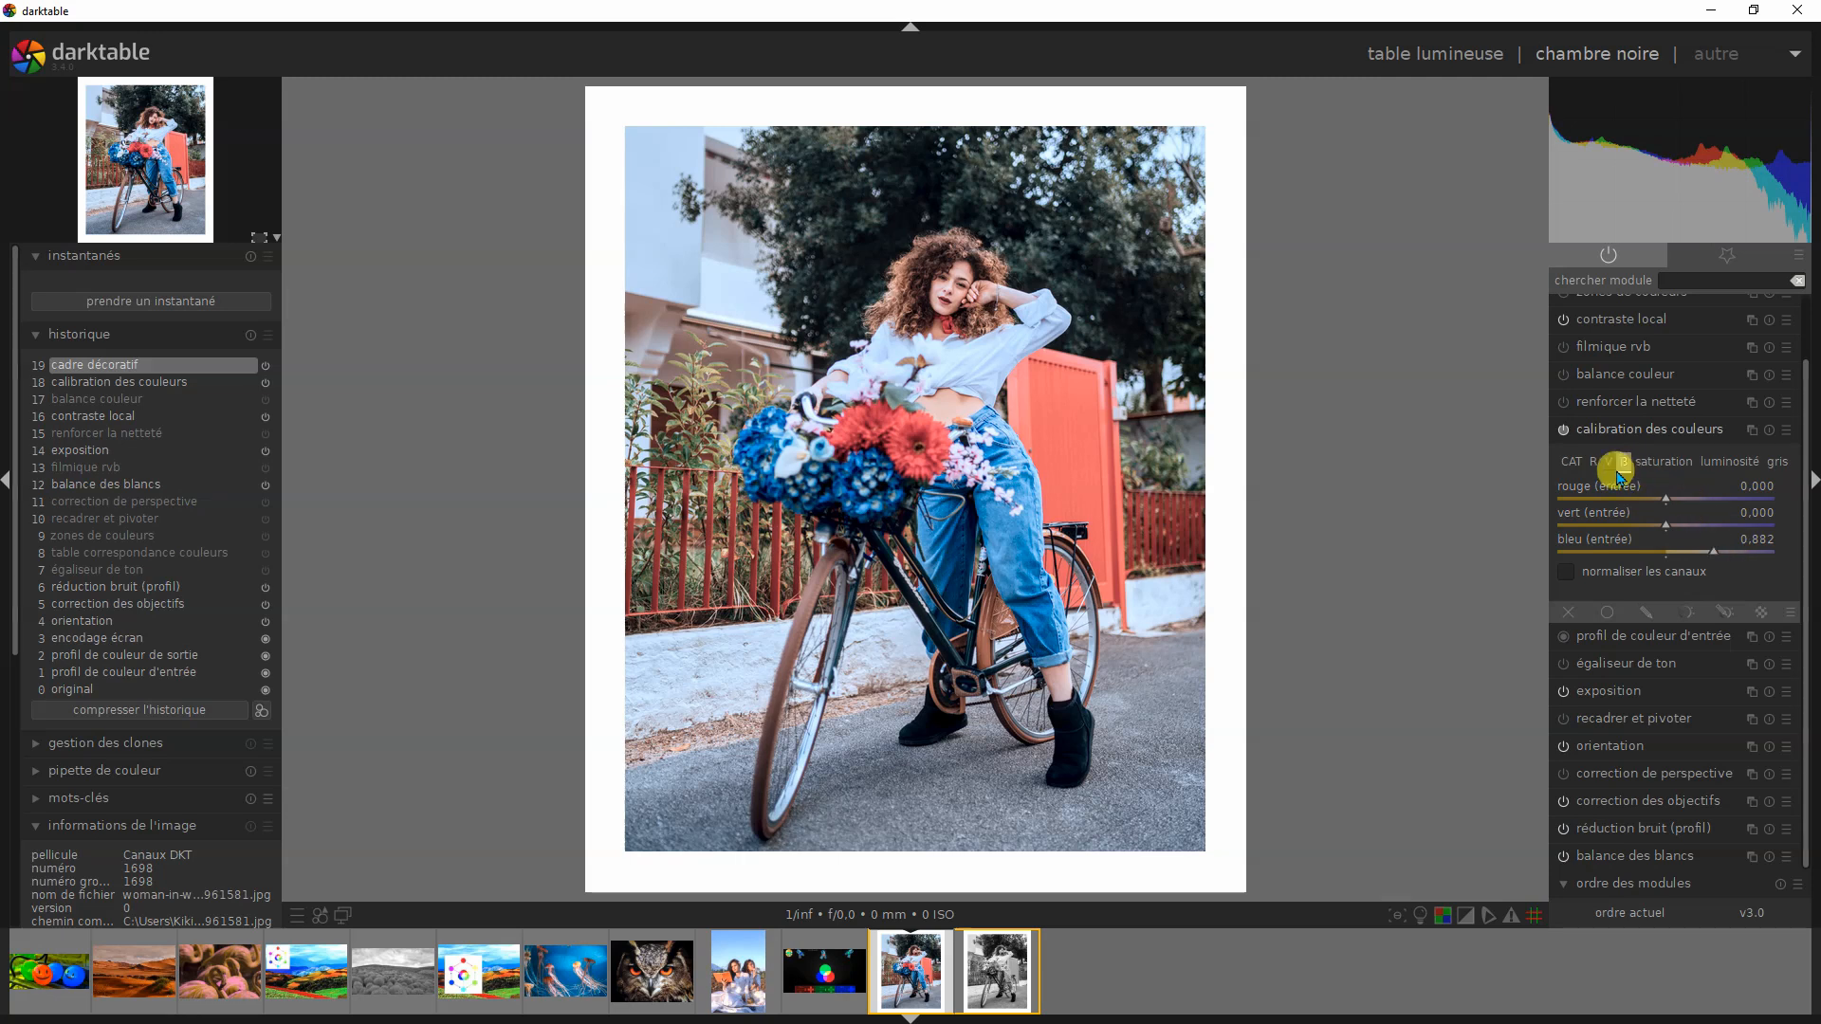
click(1593, 467)
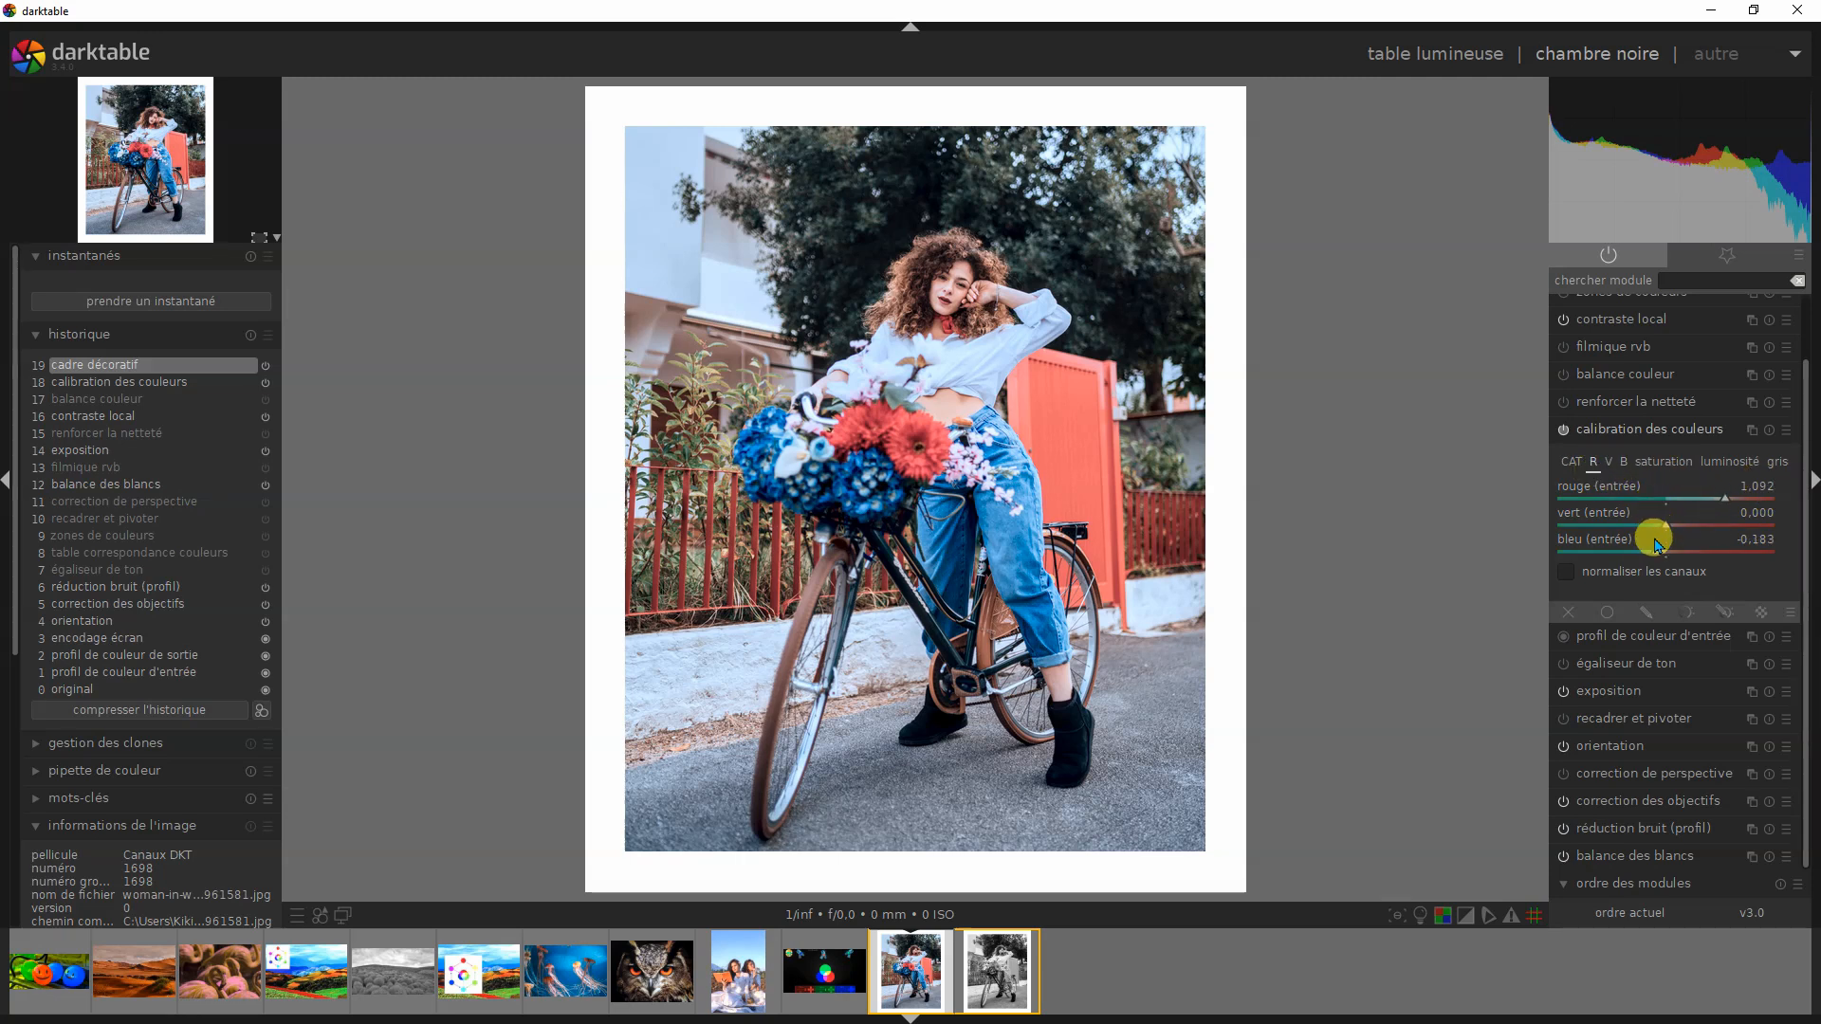
click(1610, 465)
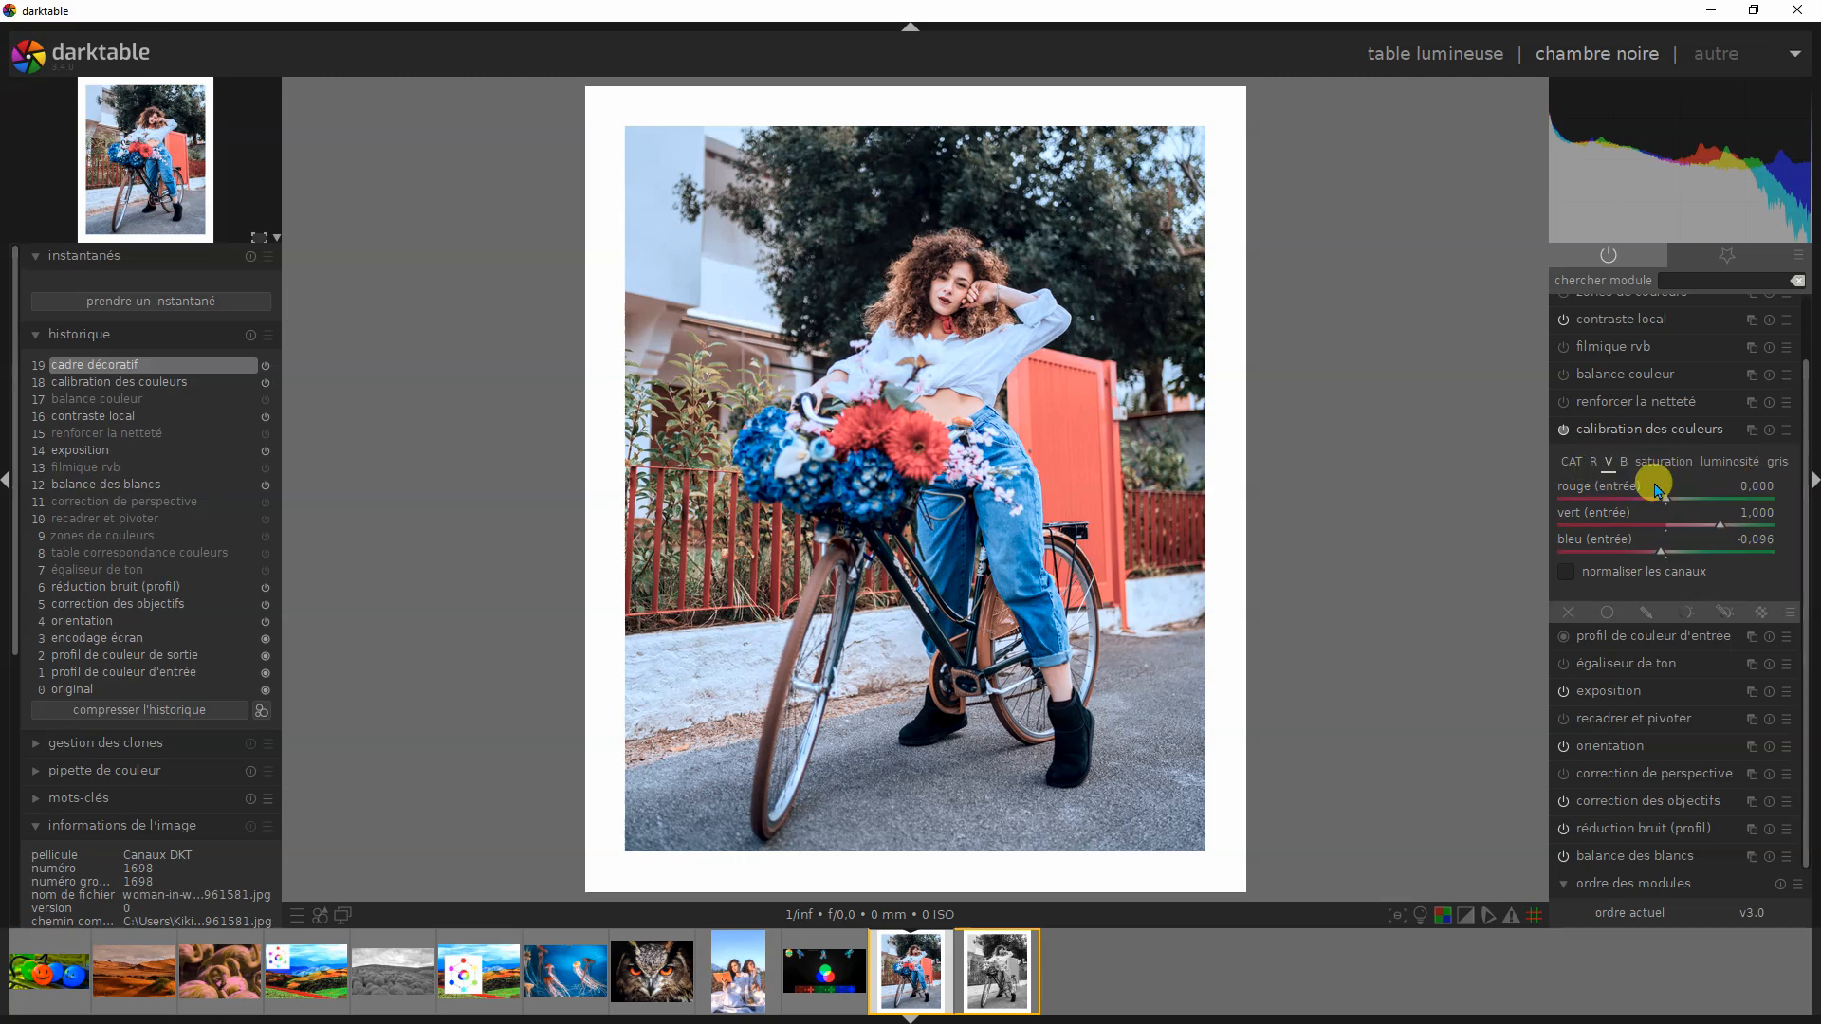
click(1622, 462)
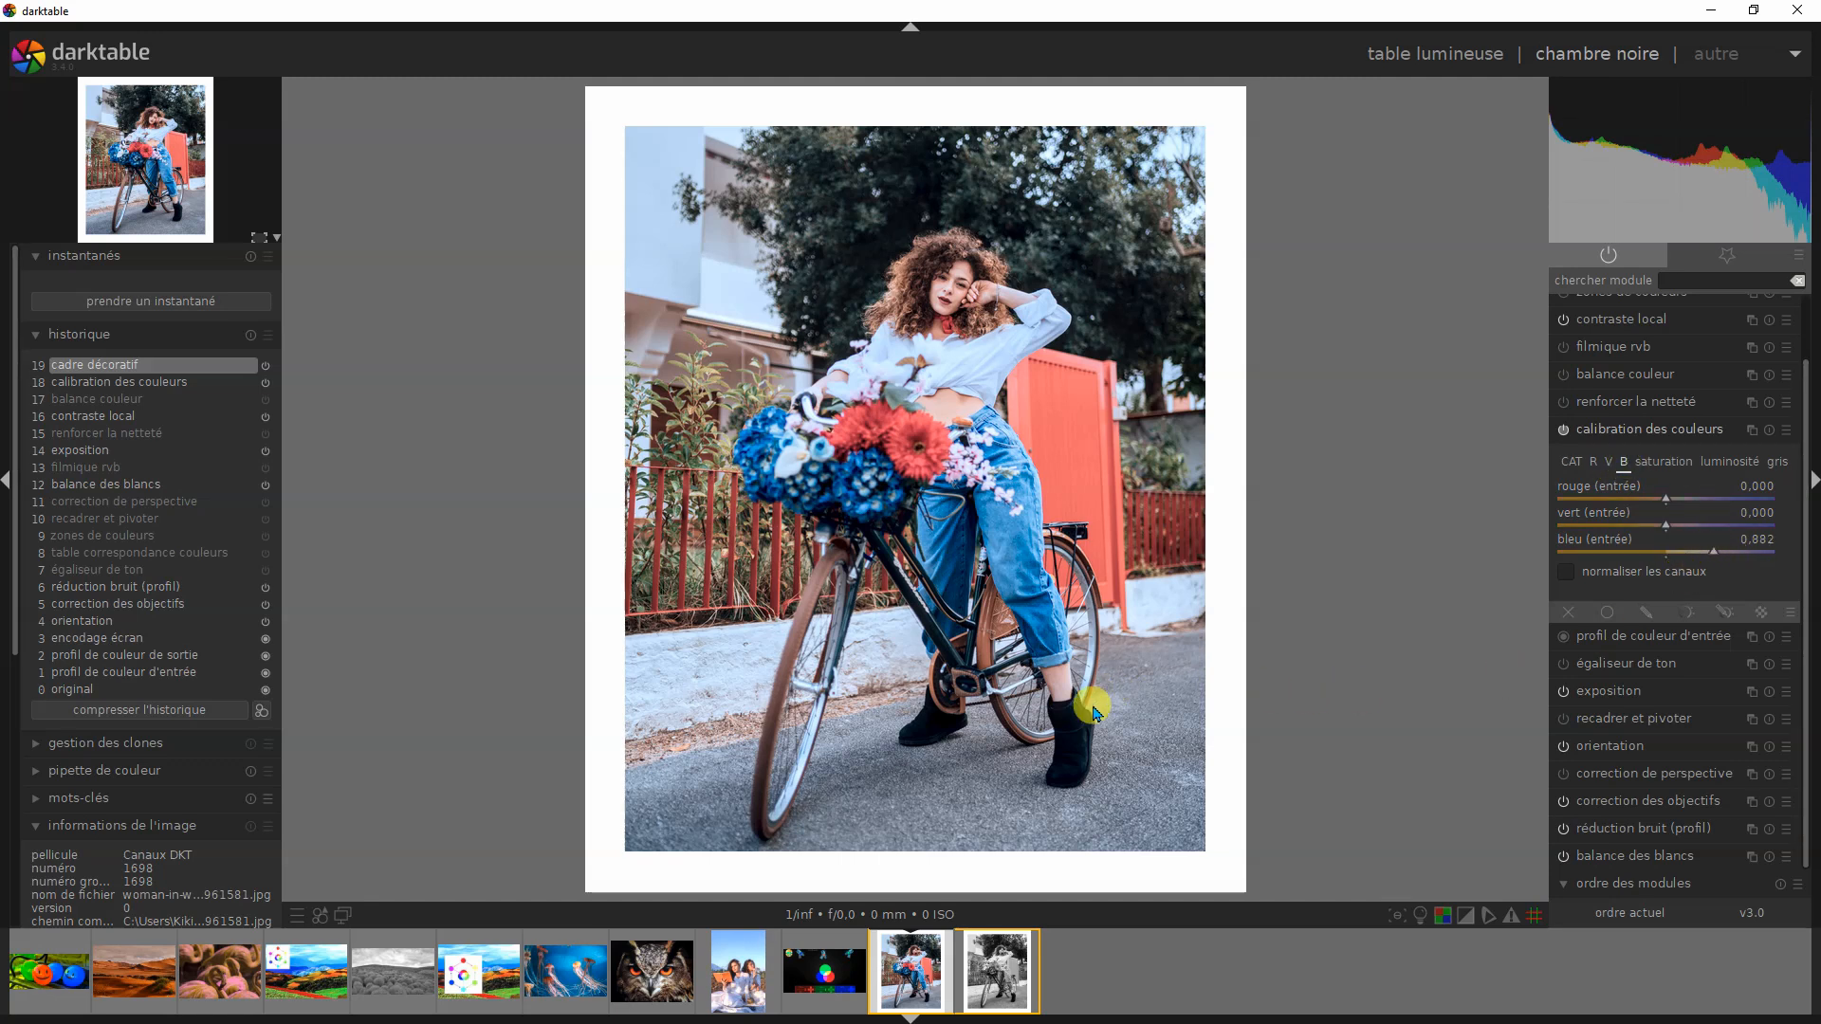
Step: Open the black-and-white bicycle portrait and examine the gris, saturation and luminosité settings in calibration des couleurs
click(998, 995)
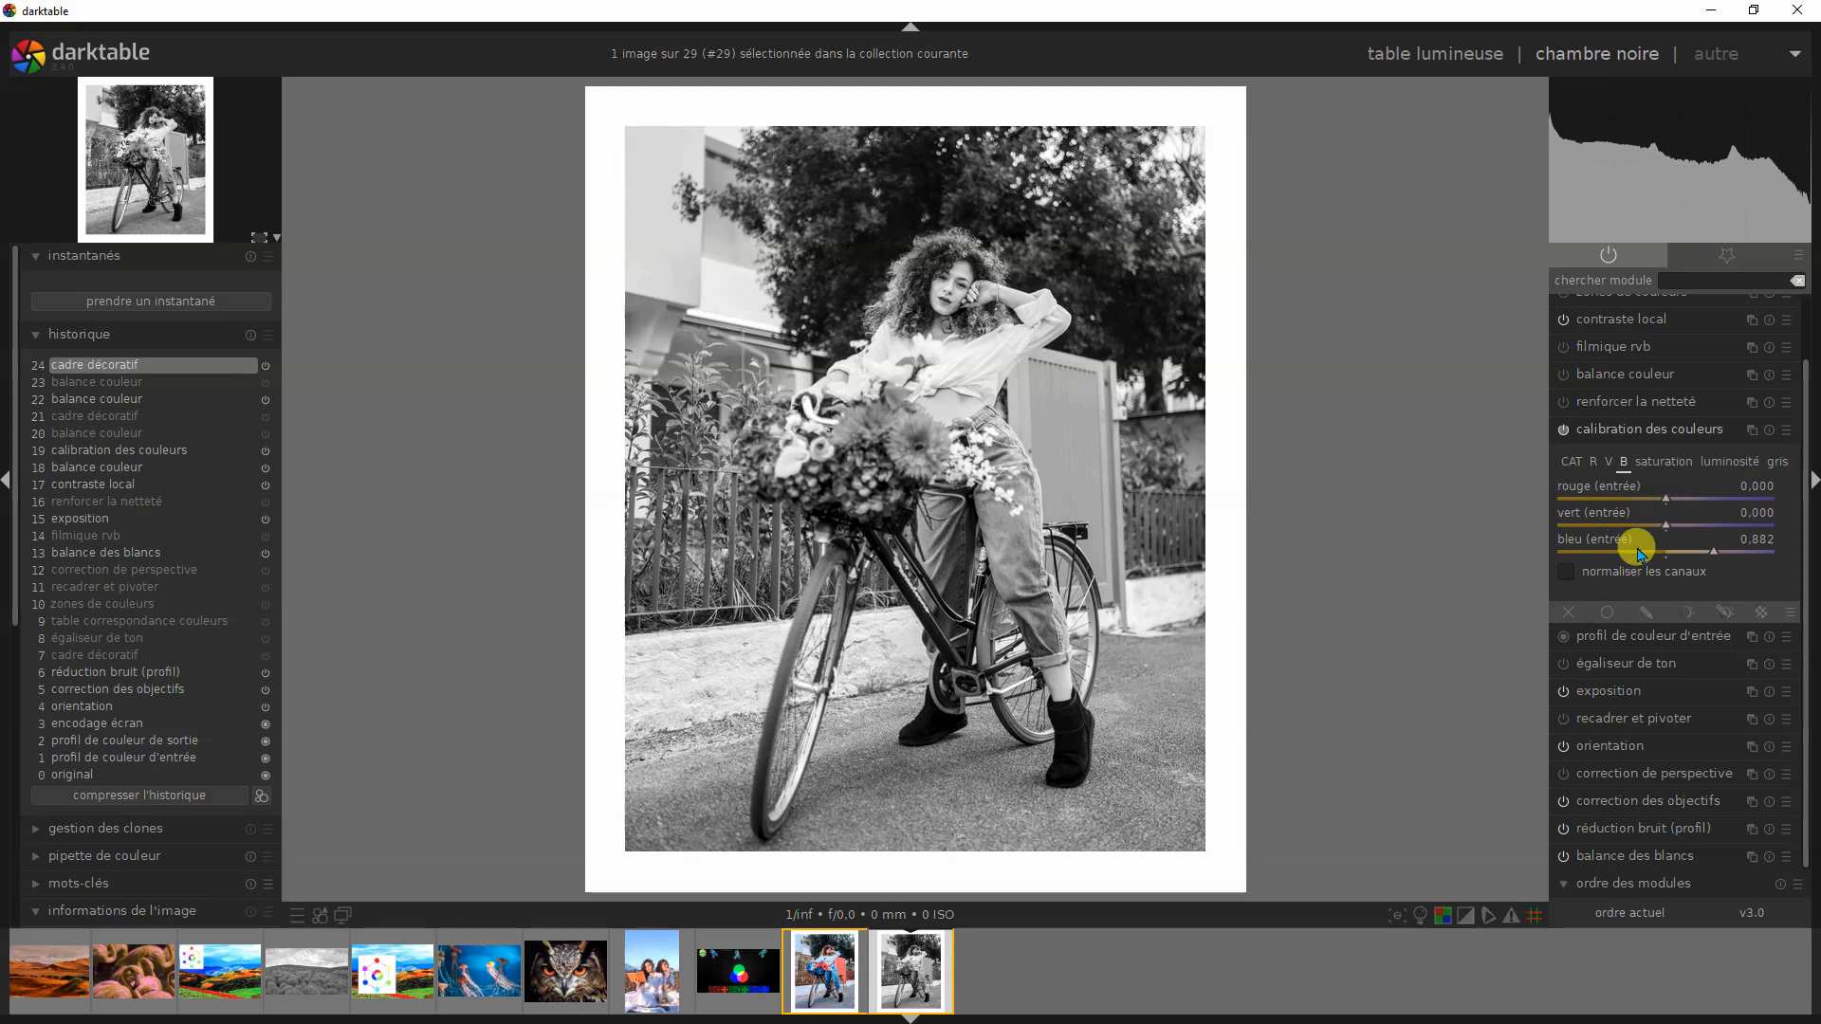
click(1776, 465)
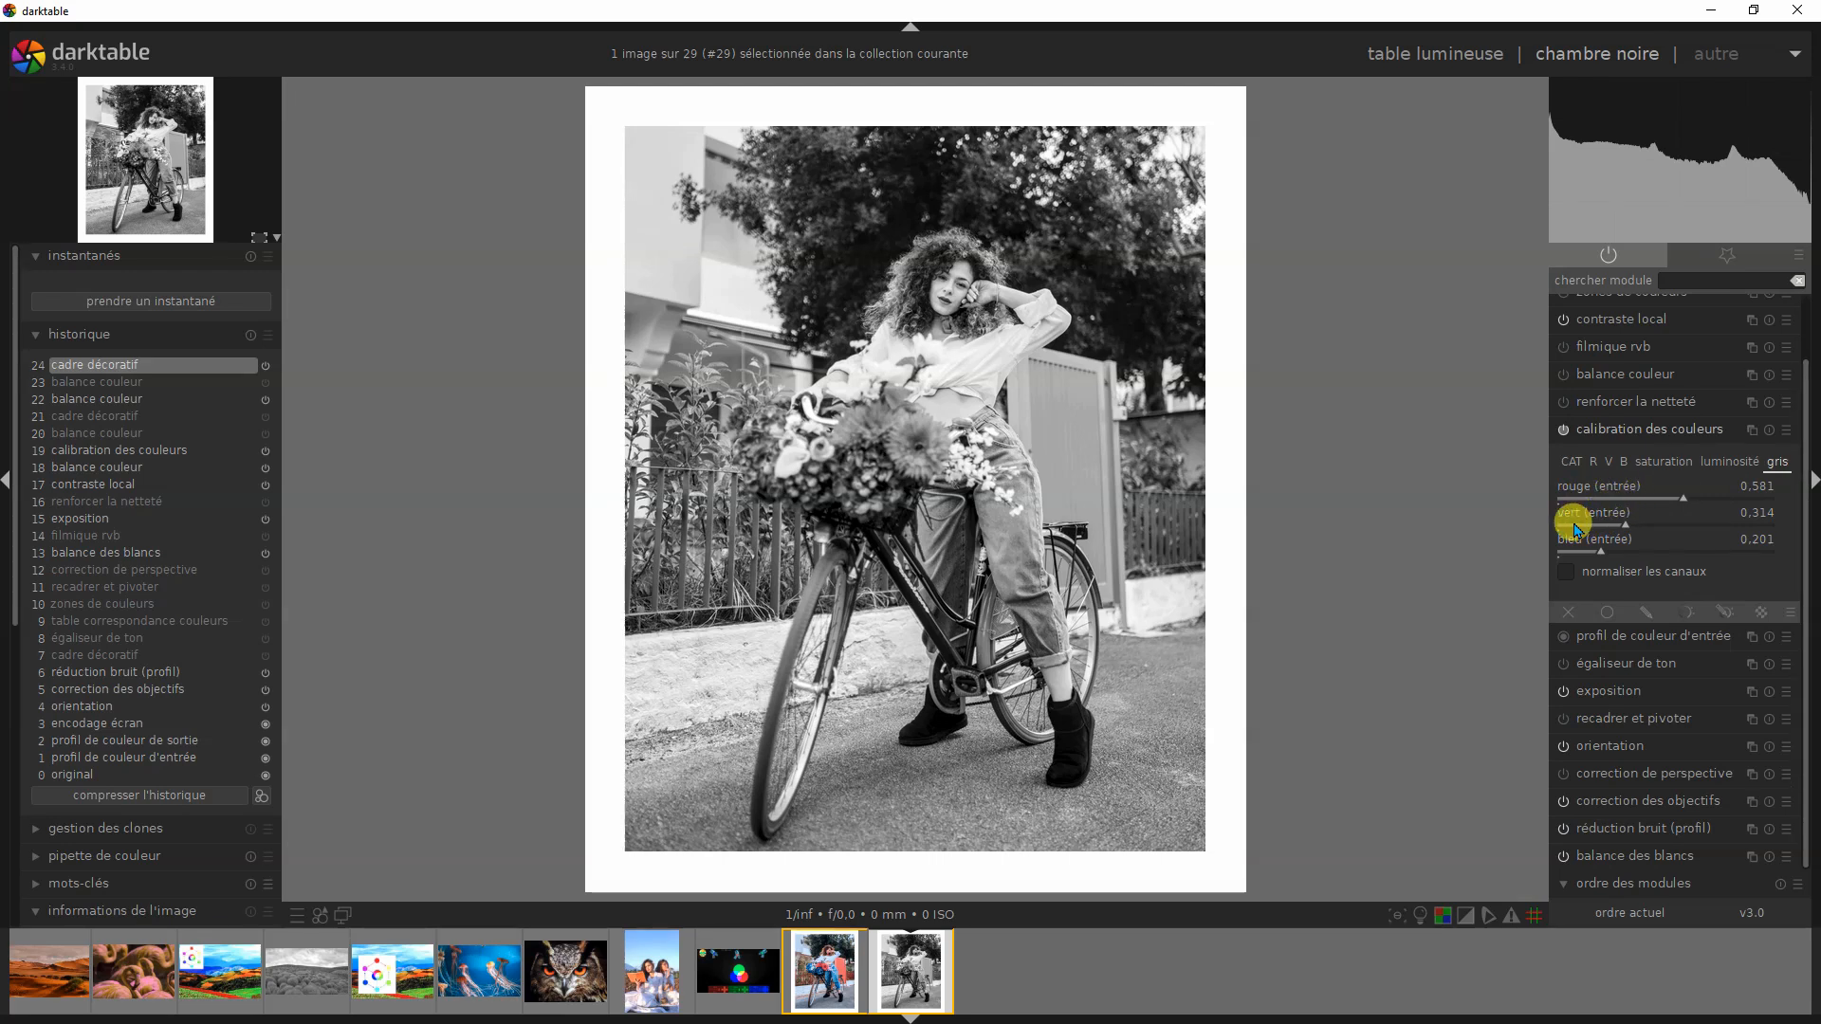
click(1661, 463)
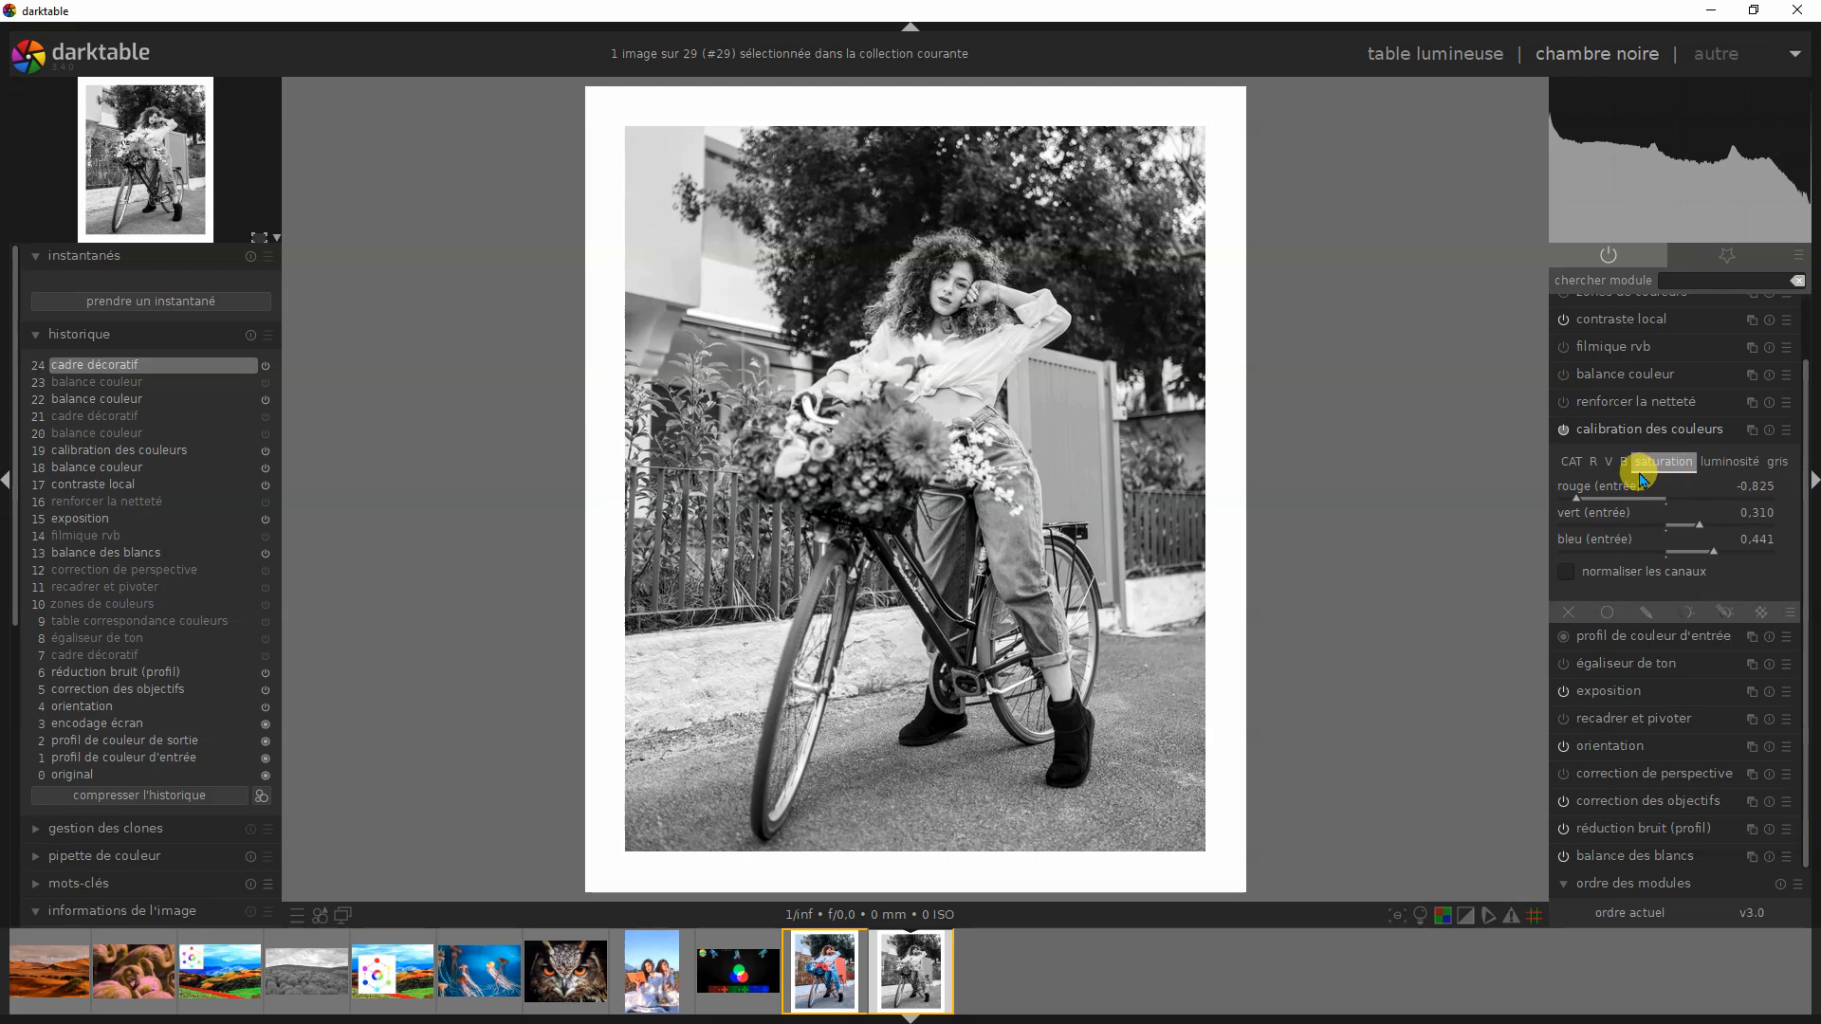
click(1728, 462)
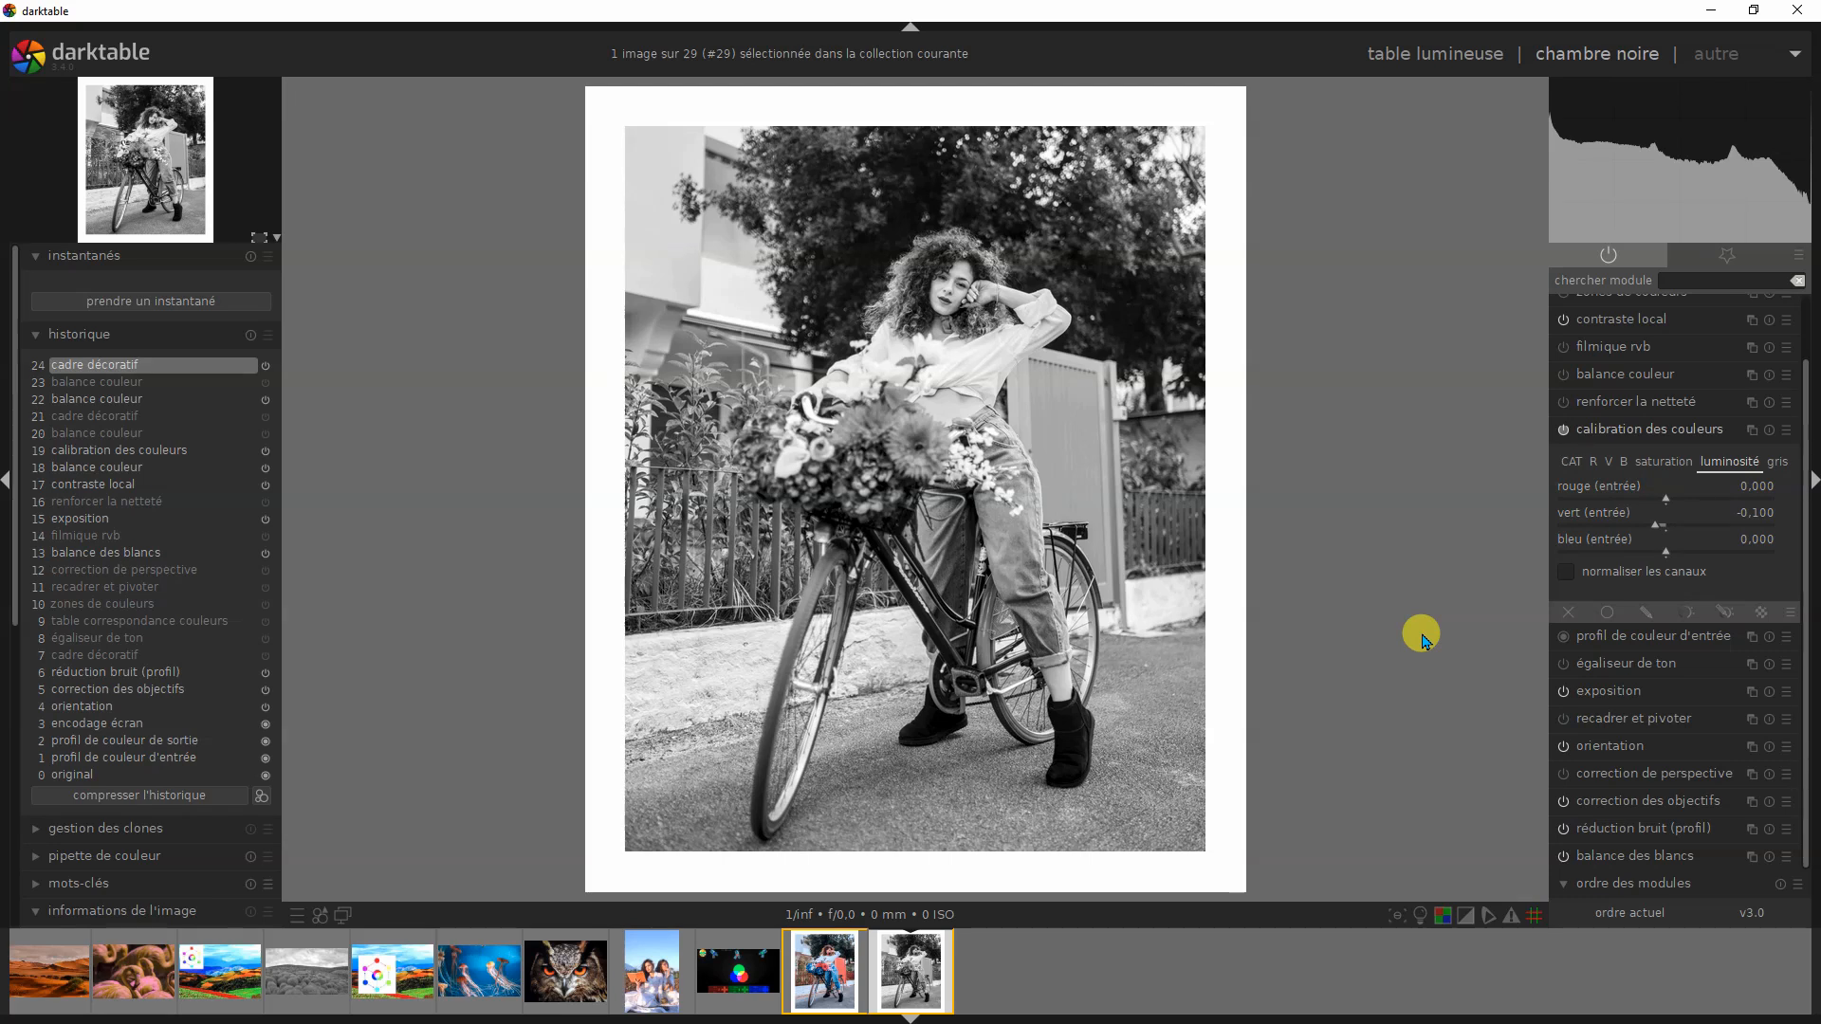
key(BackSpace)
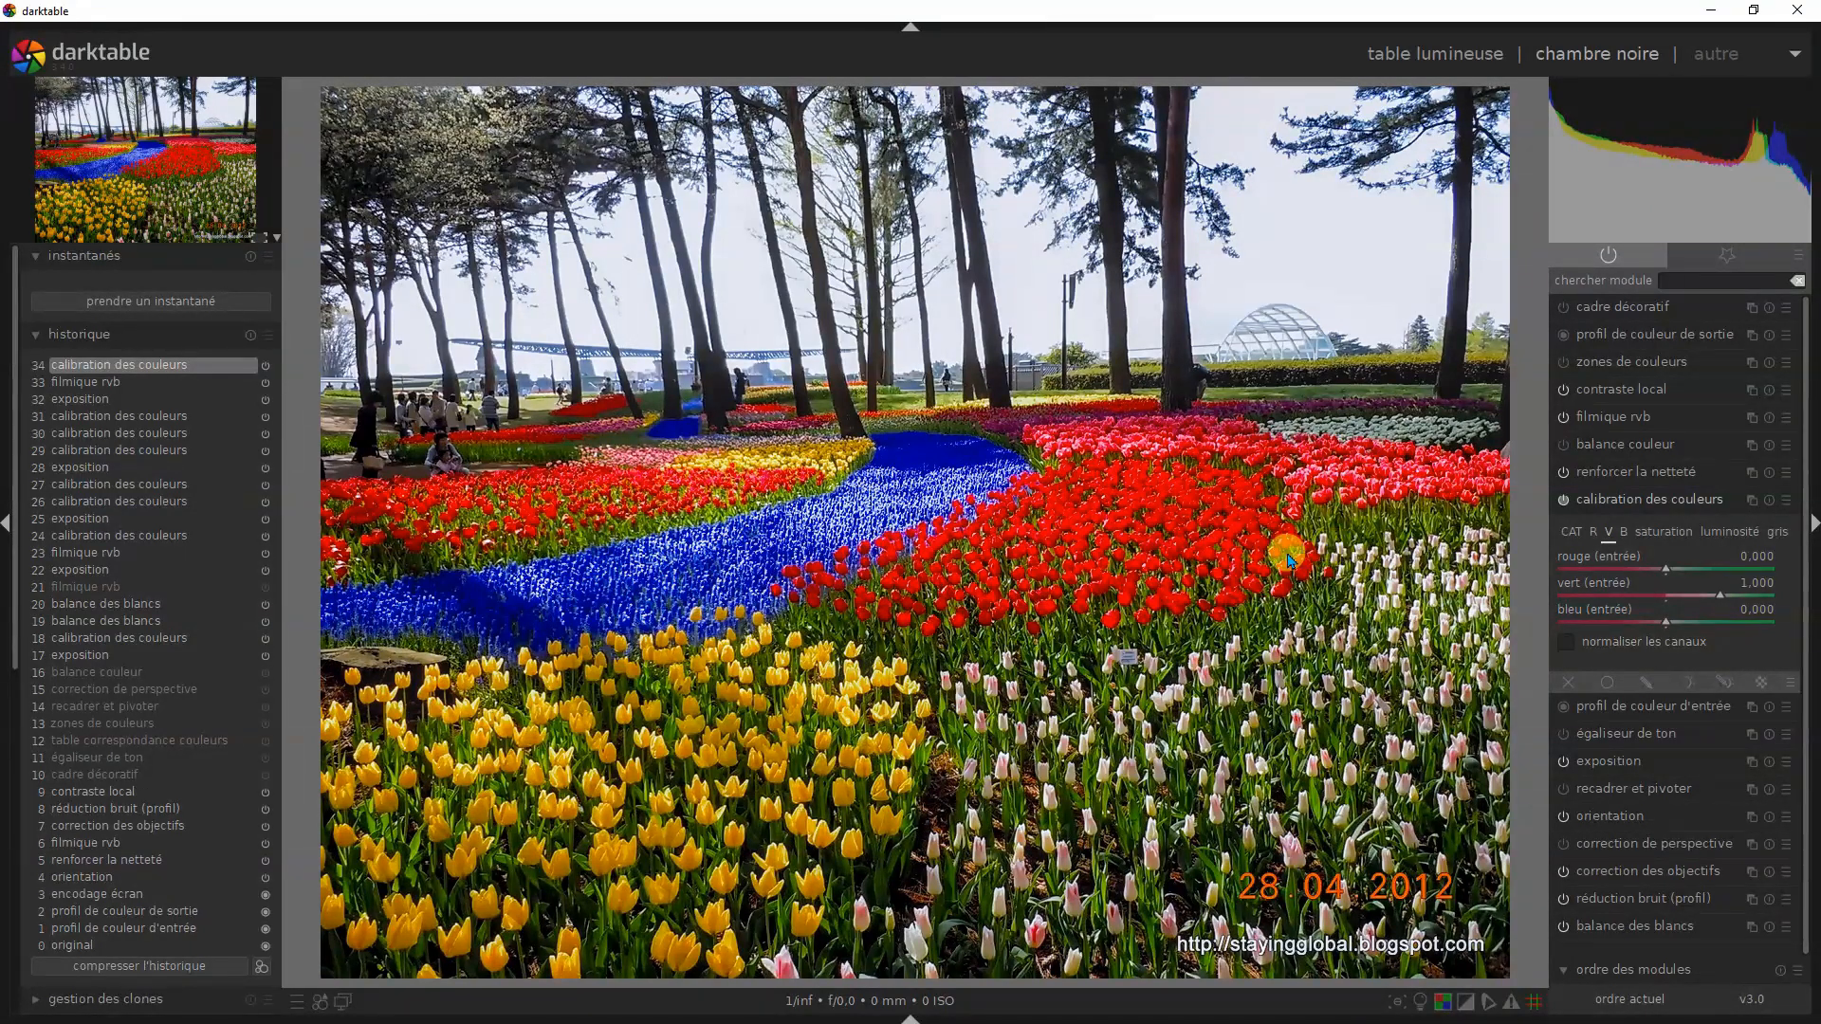
Step: Review the R, V and B channel settings in calibration des couleurs on the tulip garden photo
click(1596, 535)
click(1609, 535)
click(1625, 534)
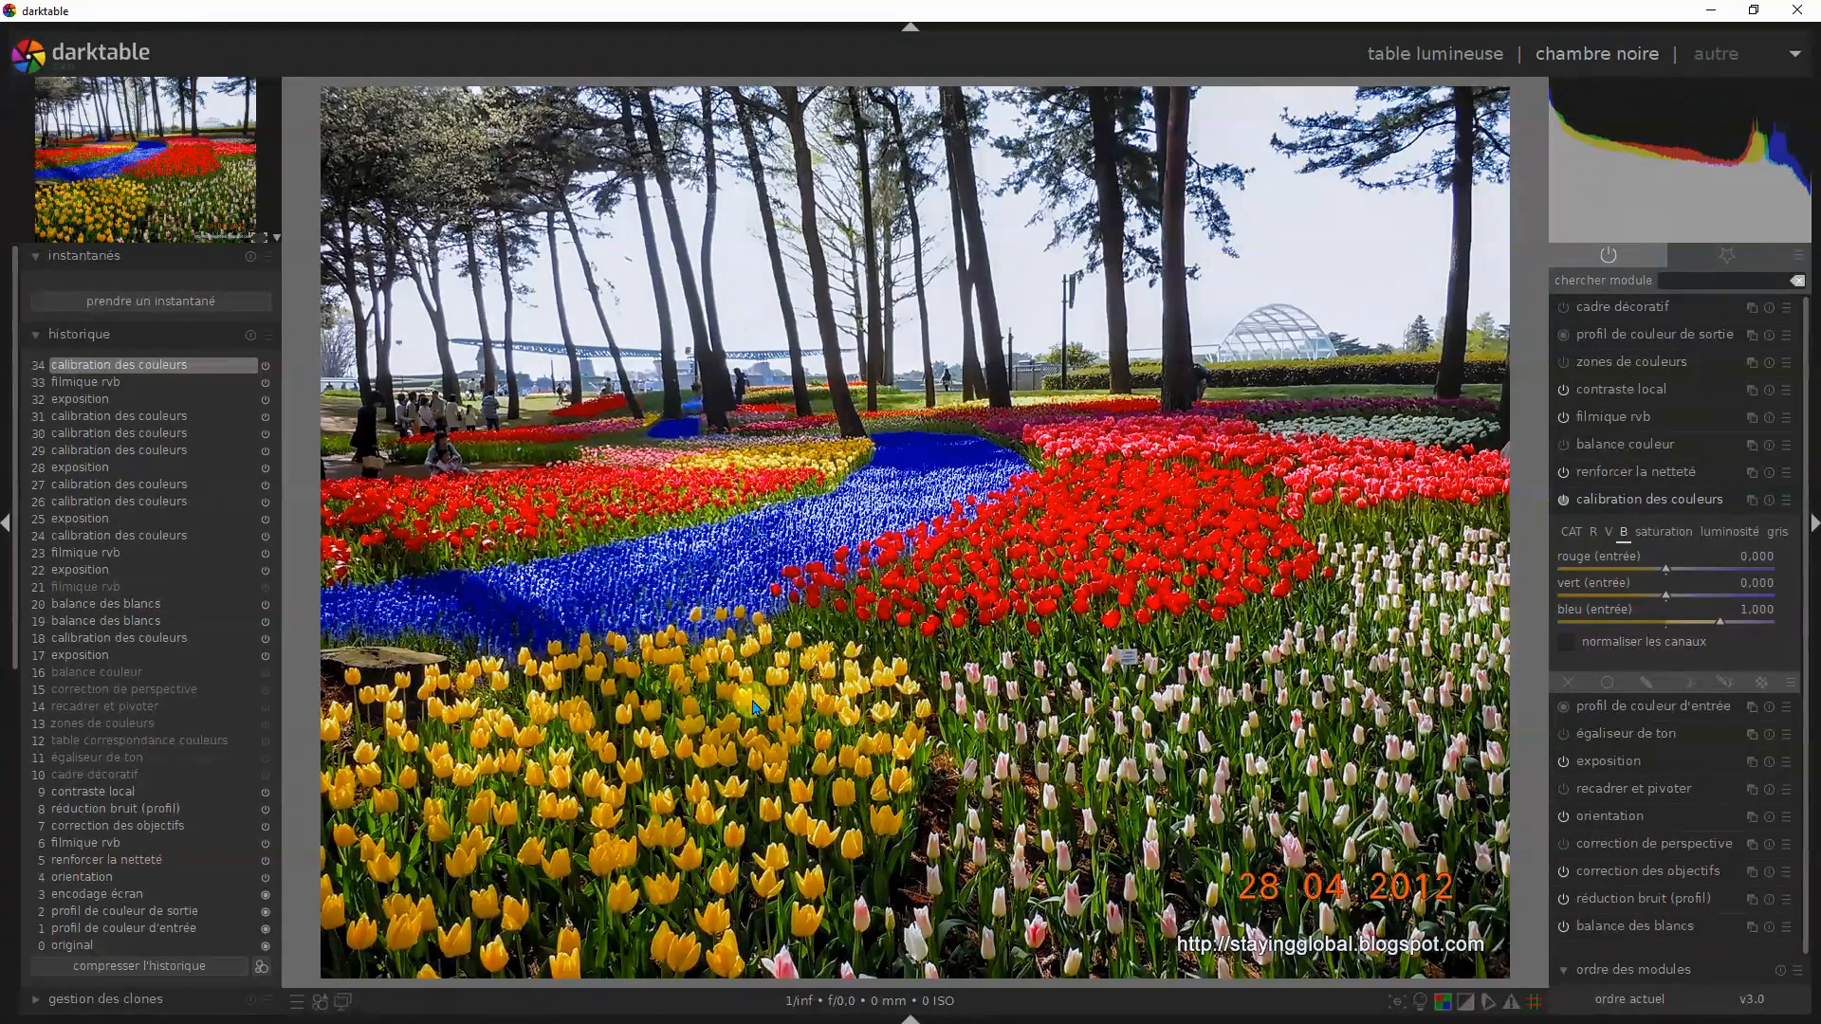
Step: On the tulip photo, set the red input to 1.301 for R and 0.882 for B, and the blue input to -1.057 for V
click(1595, 534)
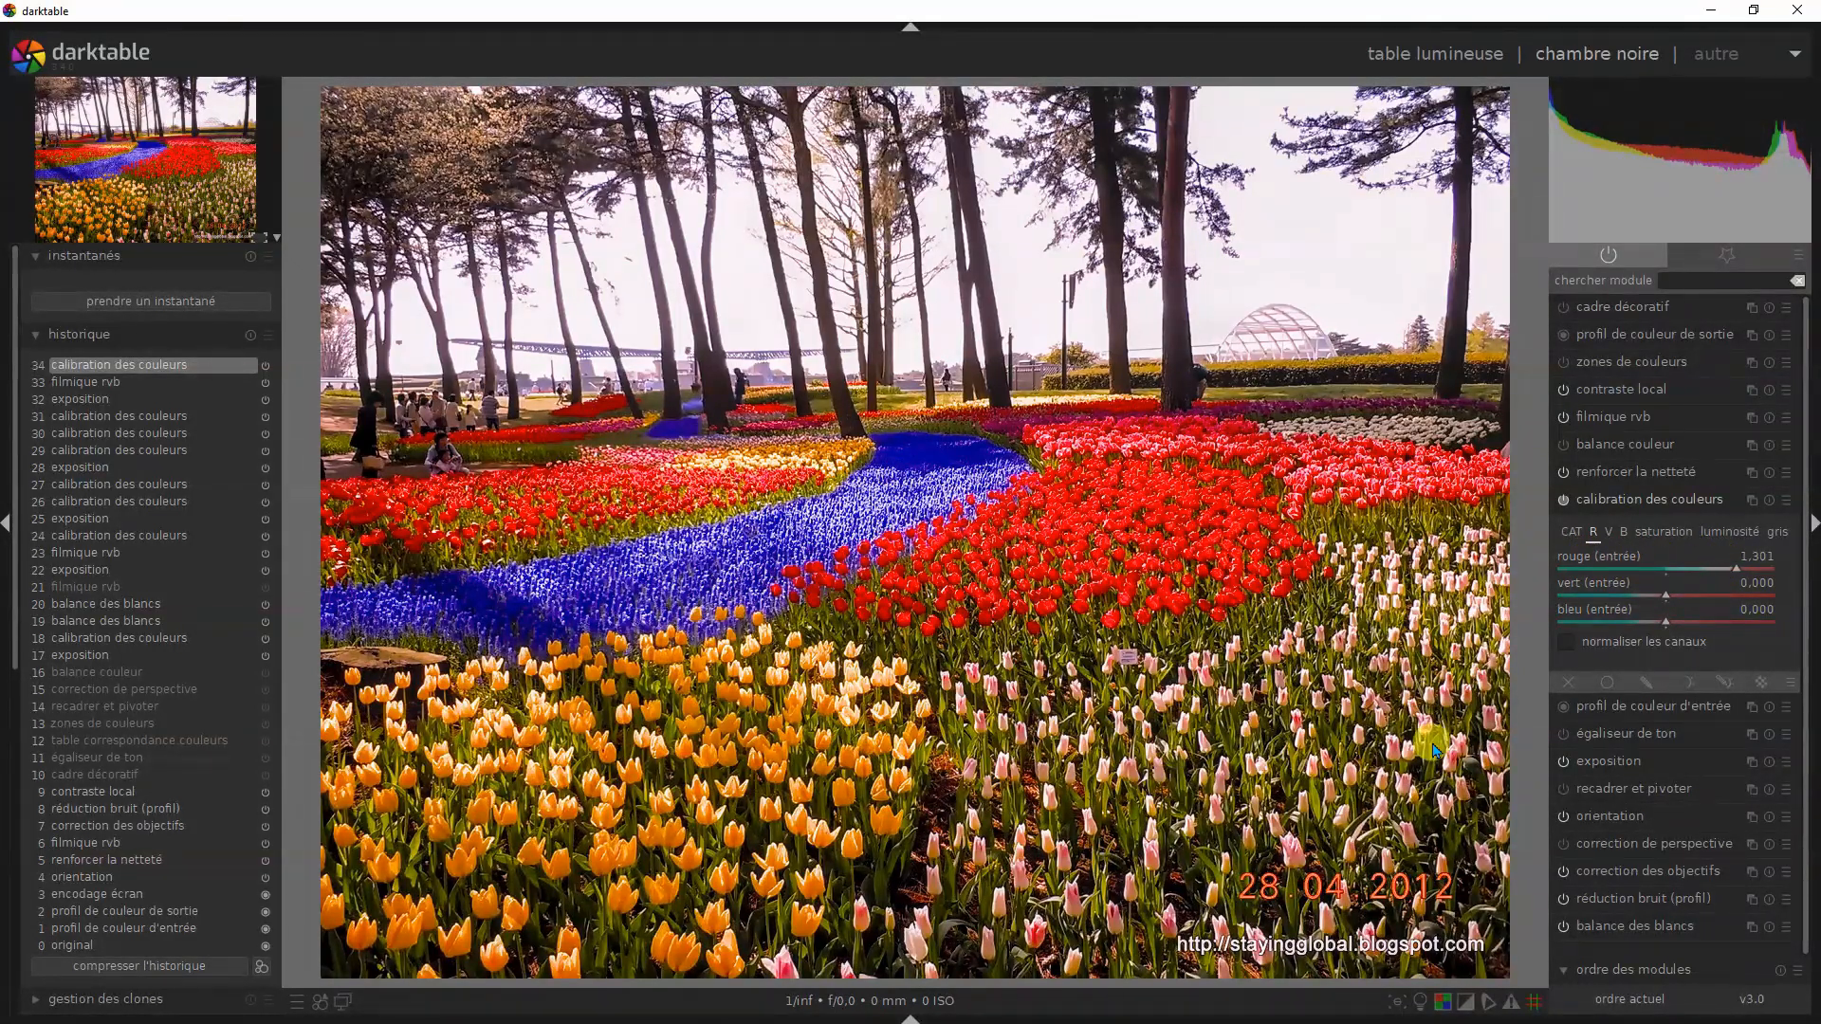
click(1624, 534)
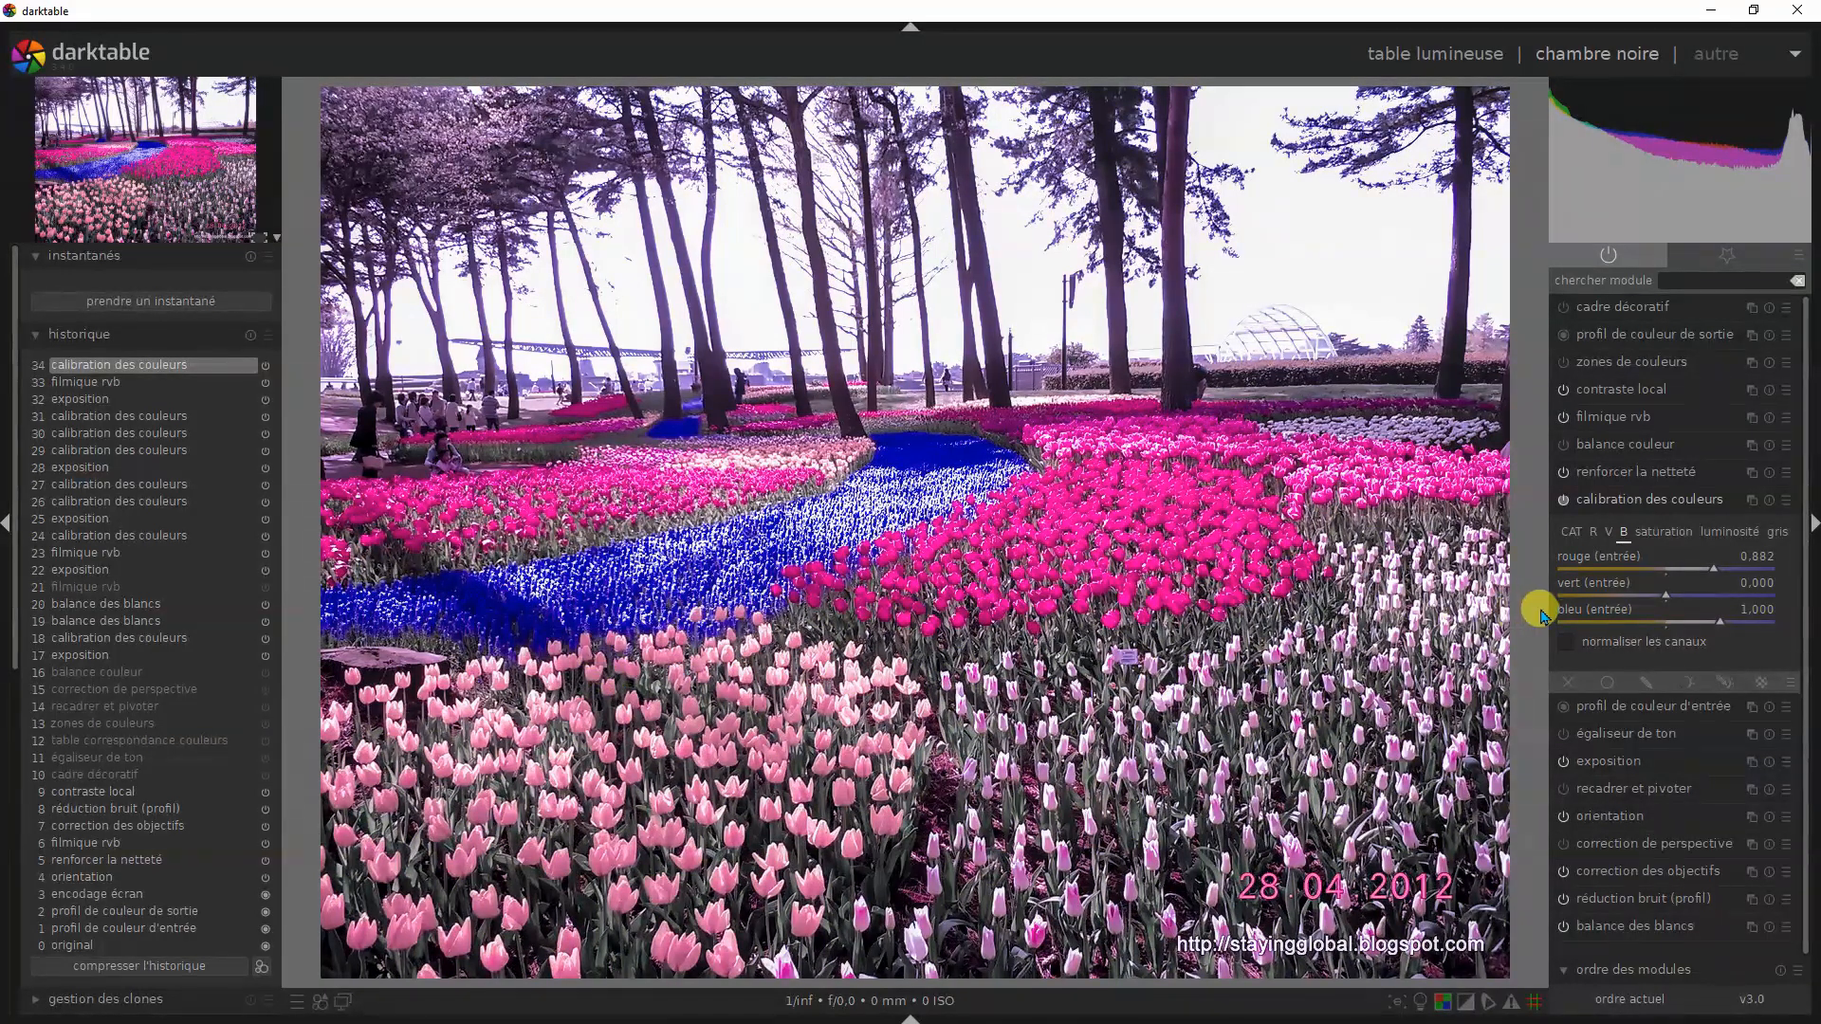
click(1606, 536)
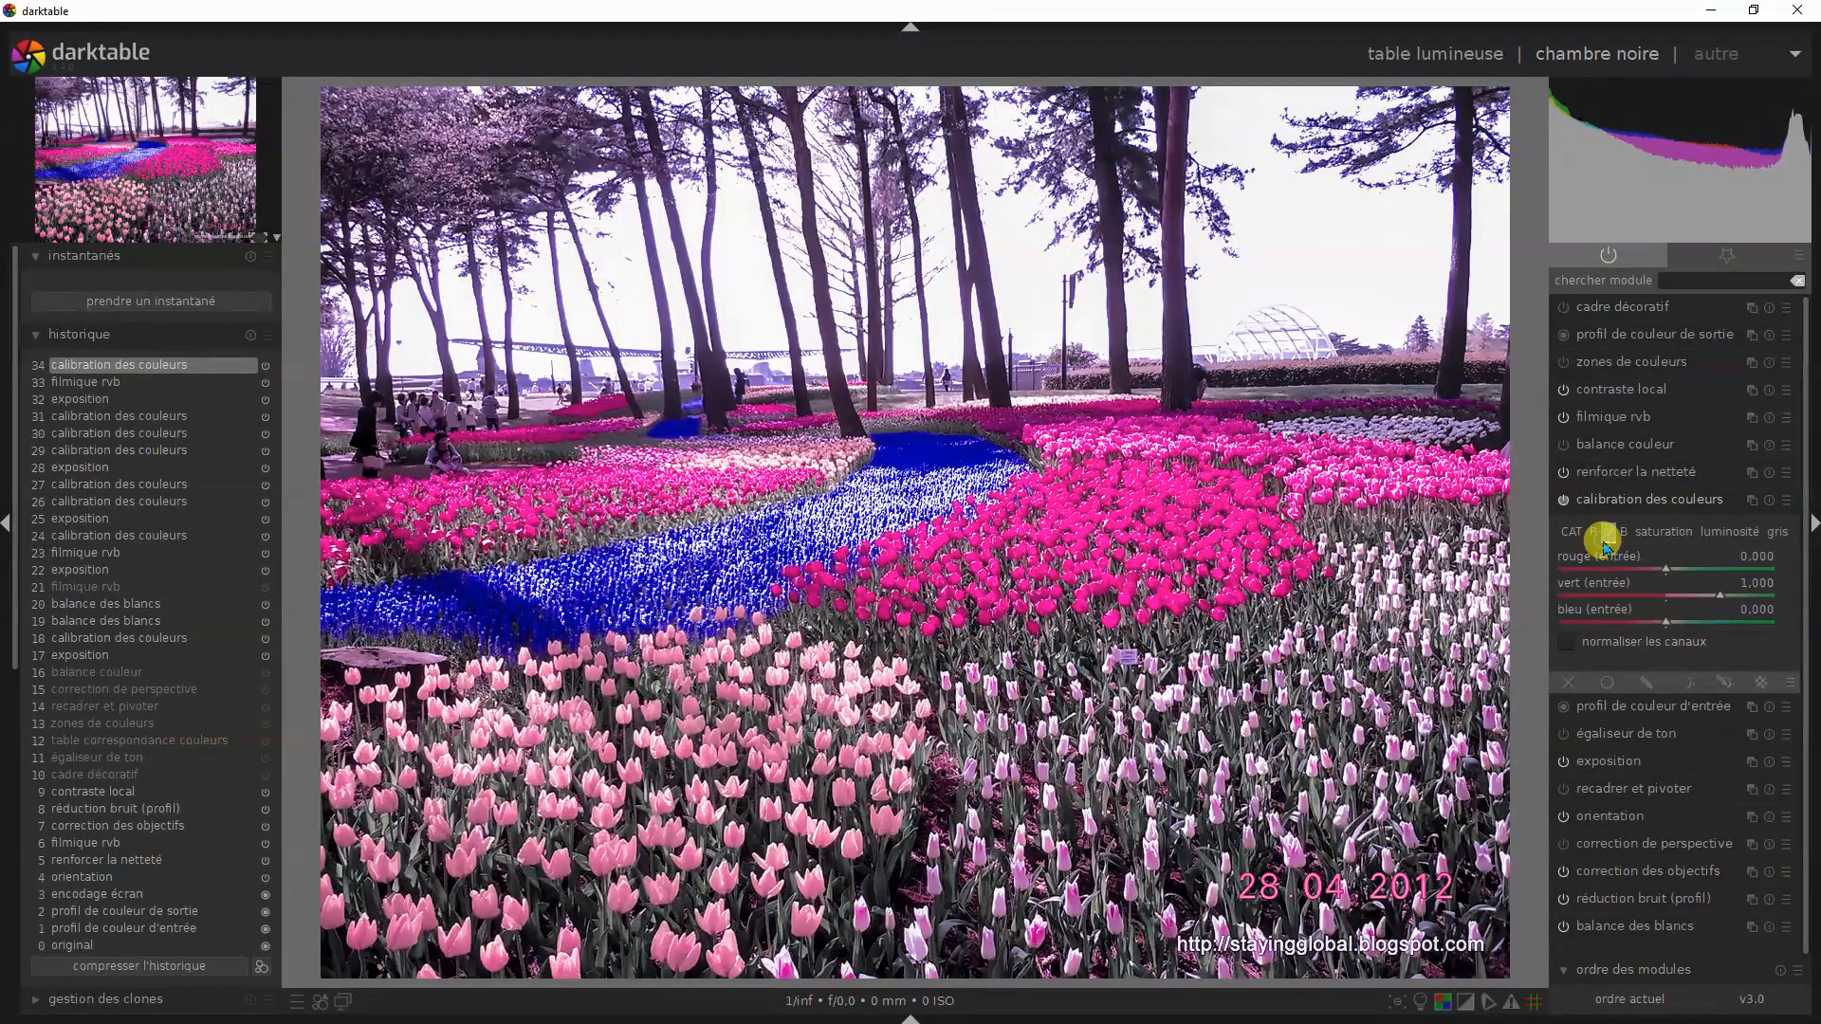
click(1611, 623)
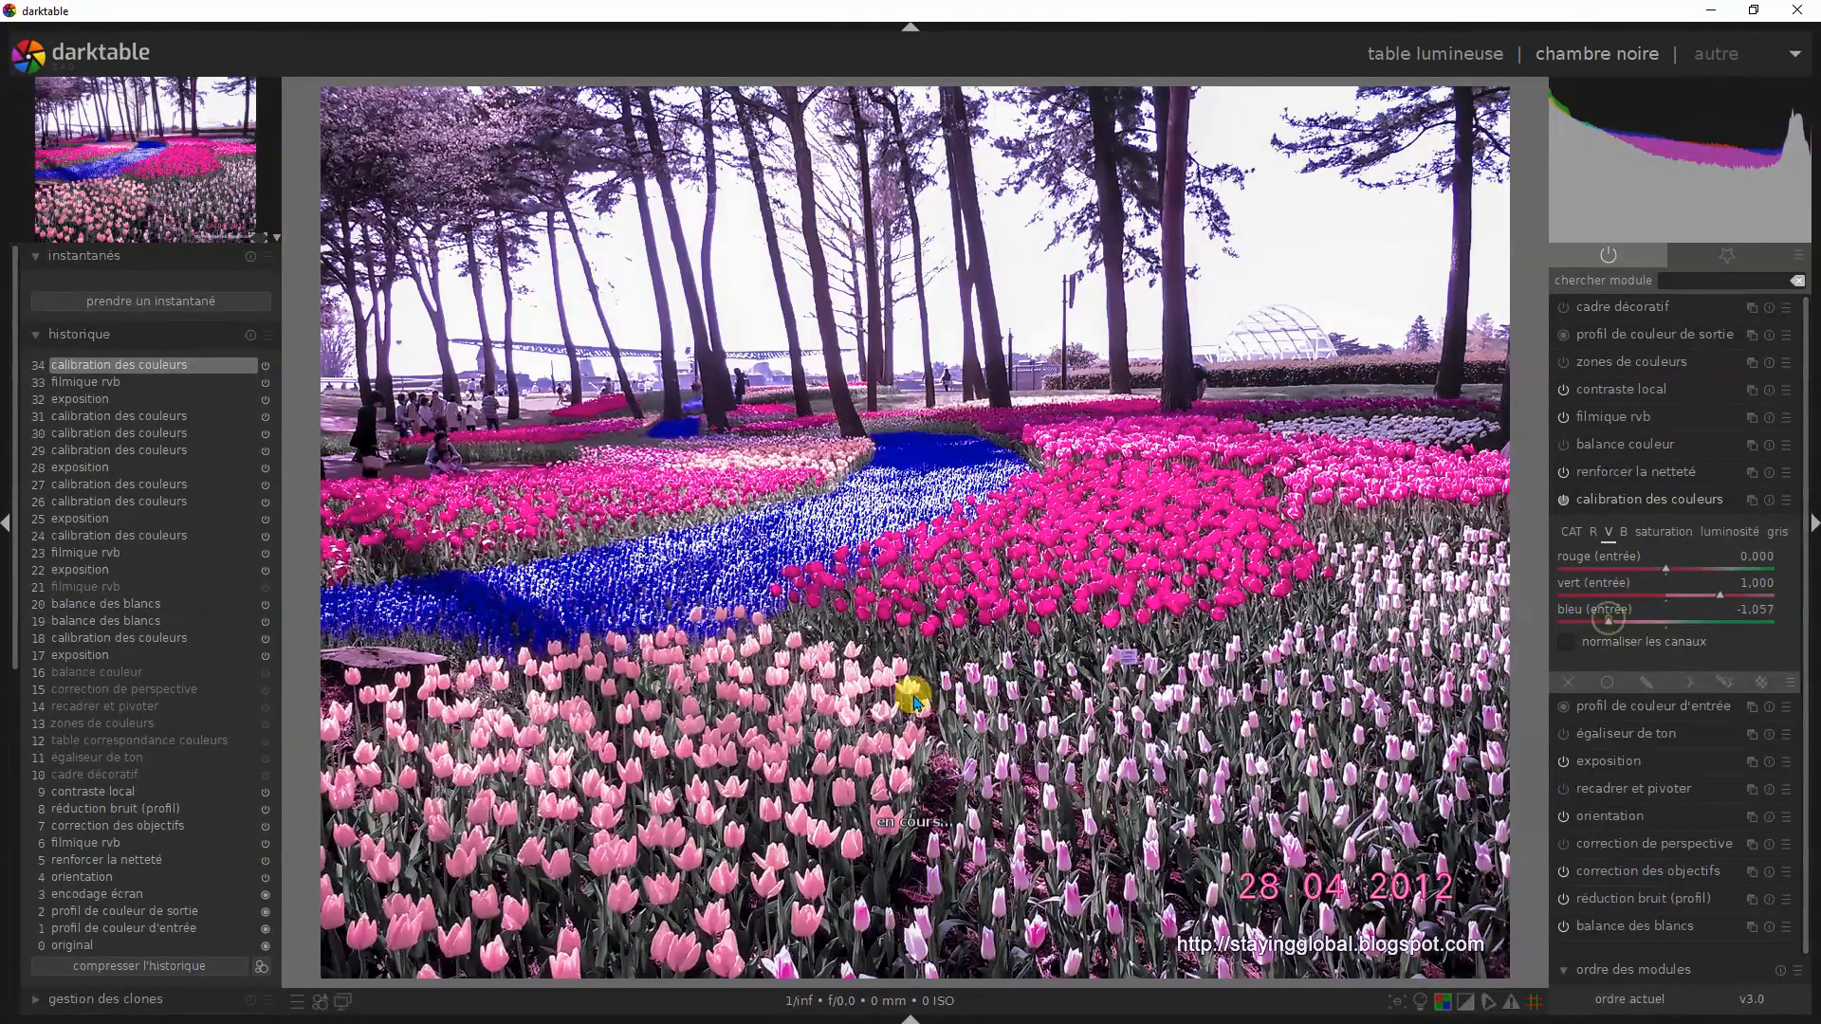
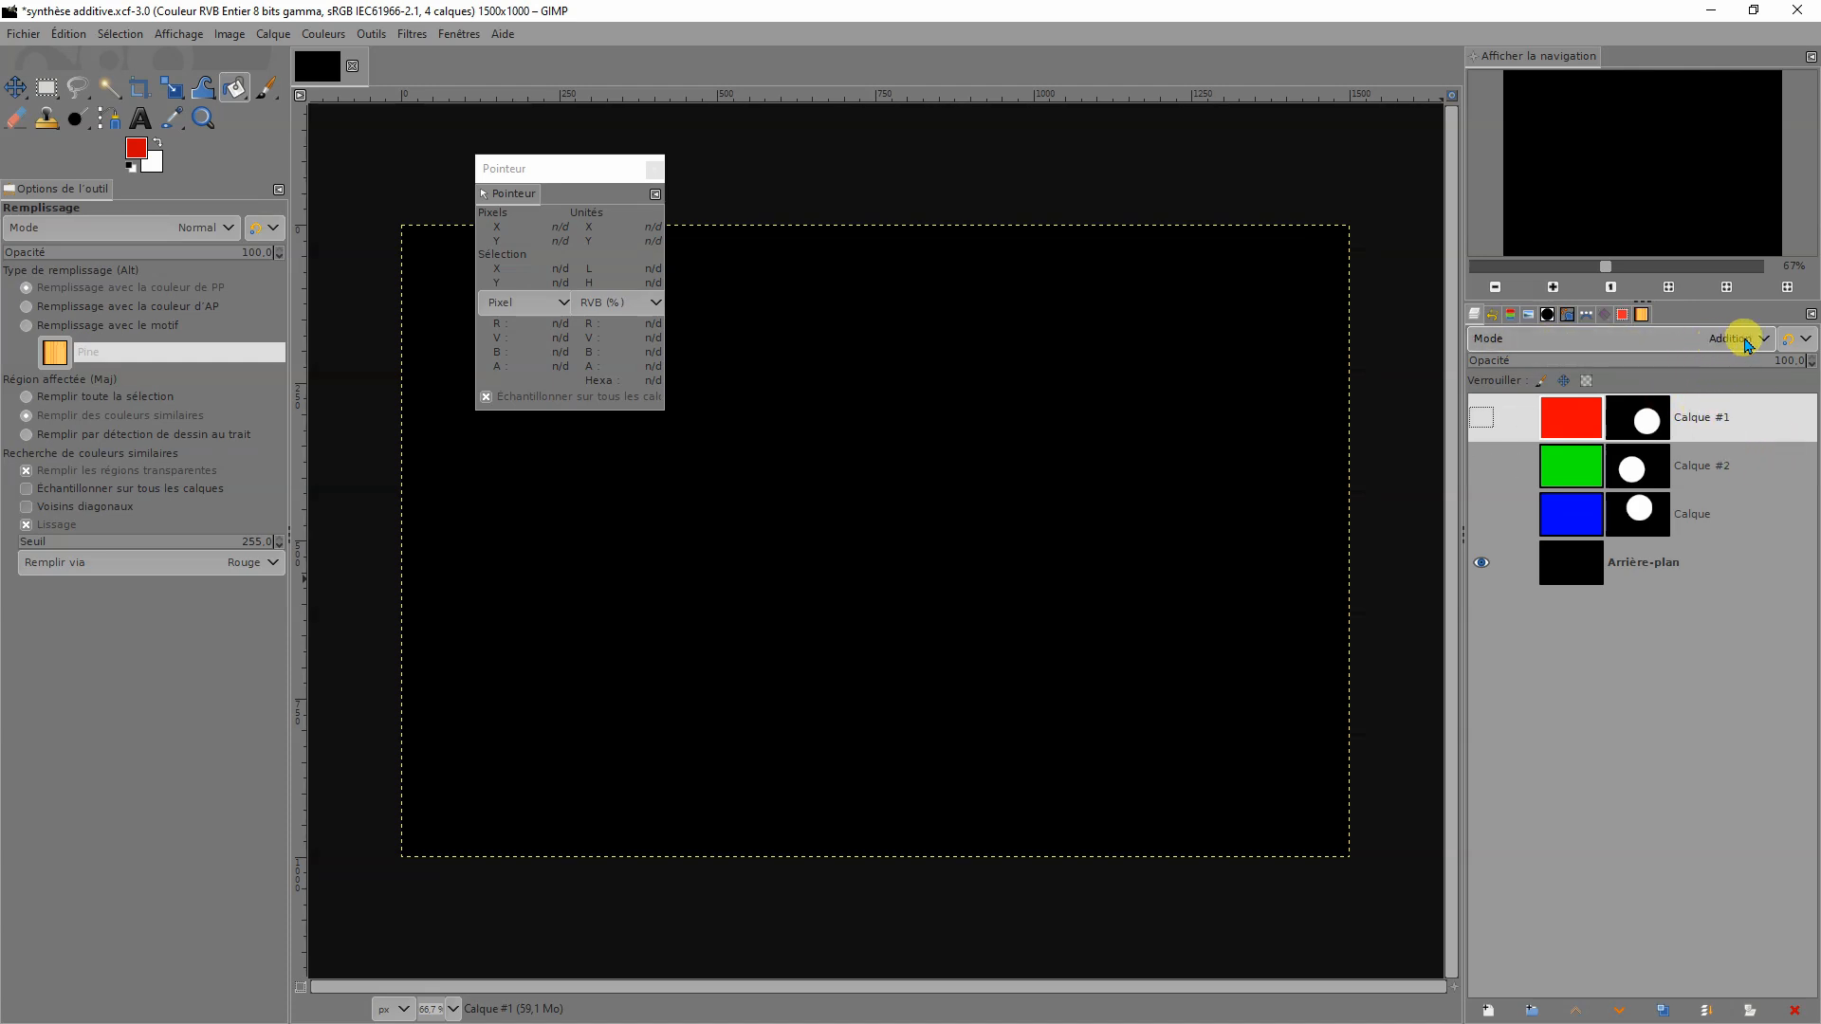
Step: In GIMP, show the red, green and blue circle layers one at a time, check each colour's RGB values, and hide them all again
click(1481, 417)
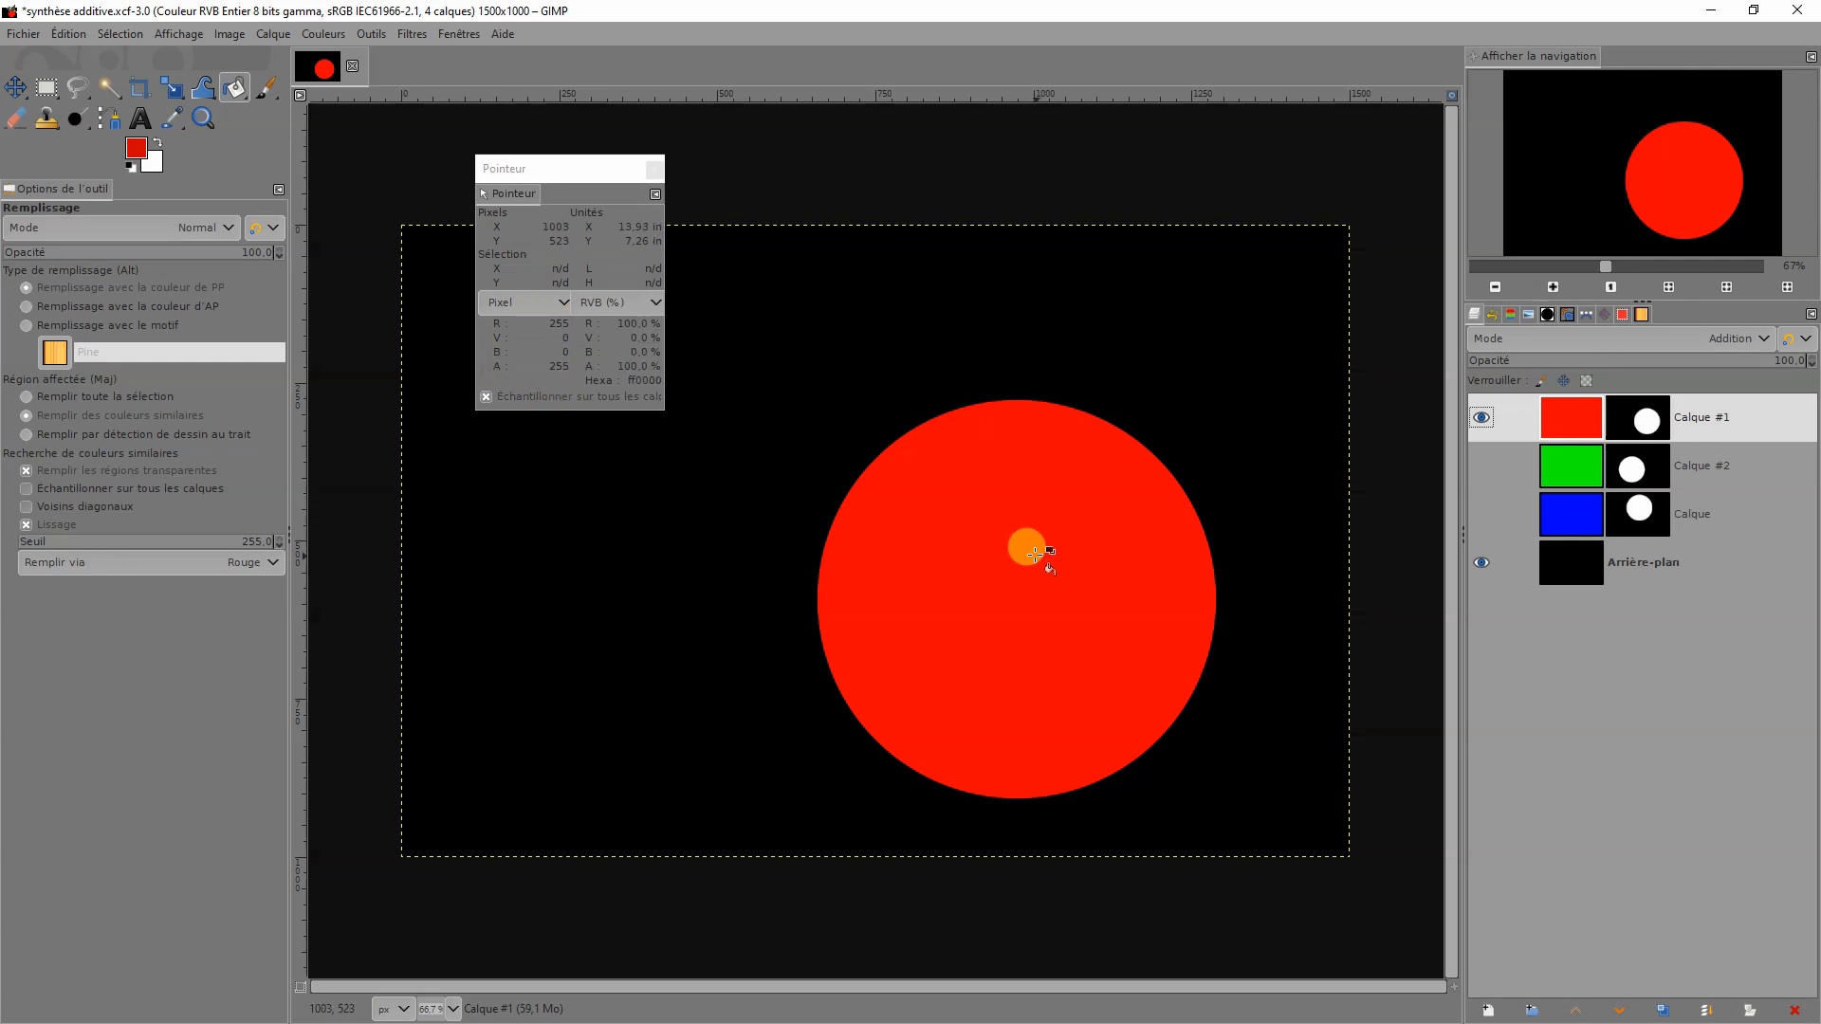
click(1481, 418)
click(1481, 466)
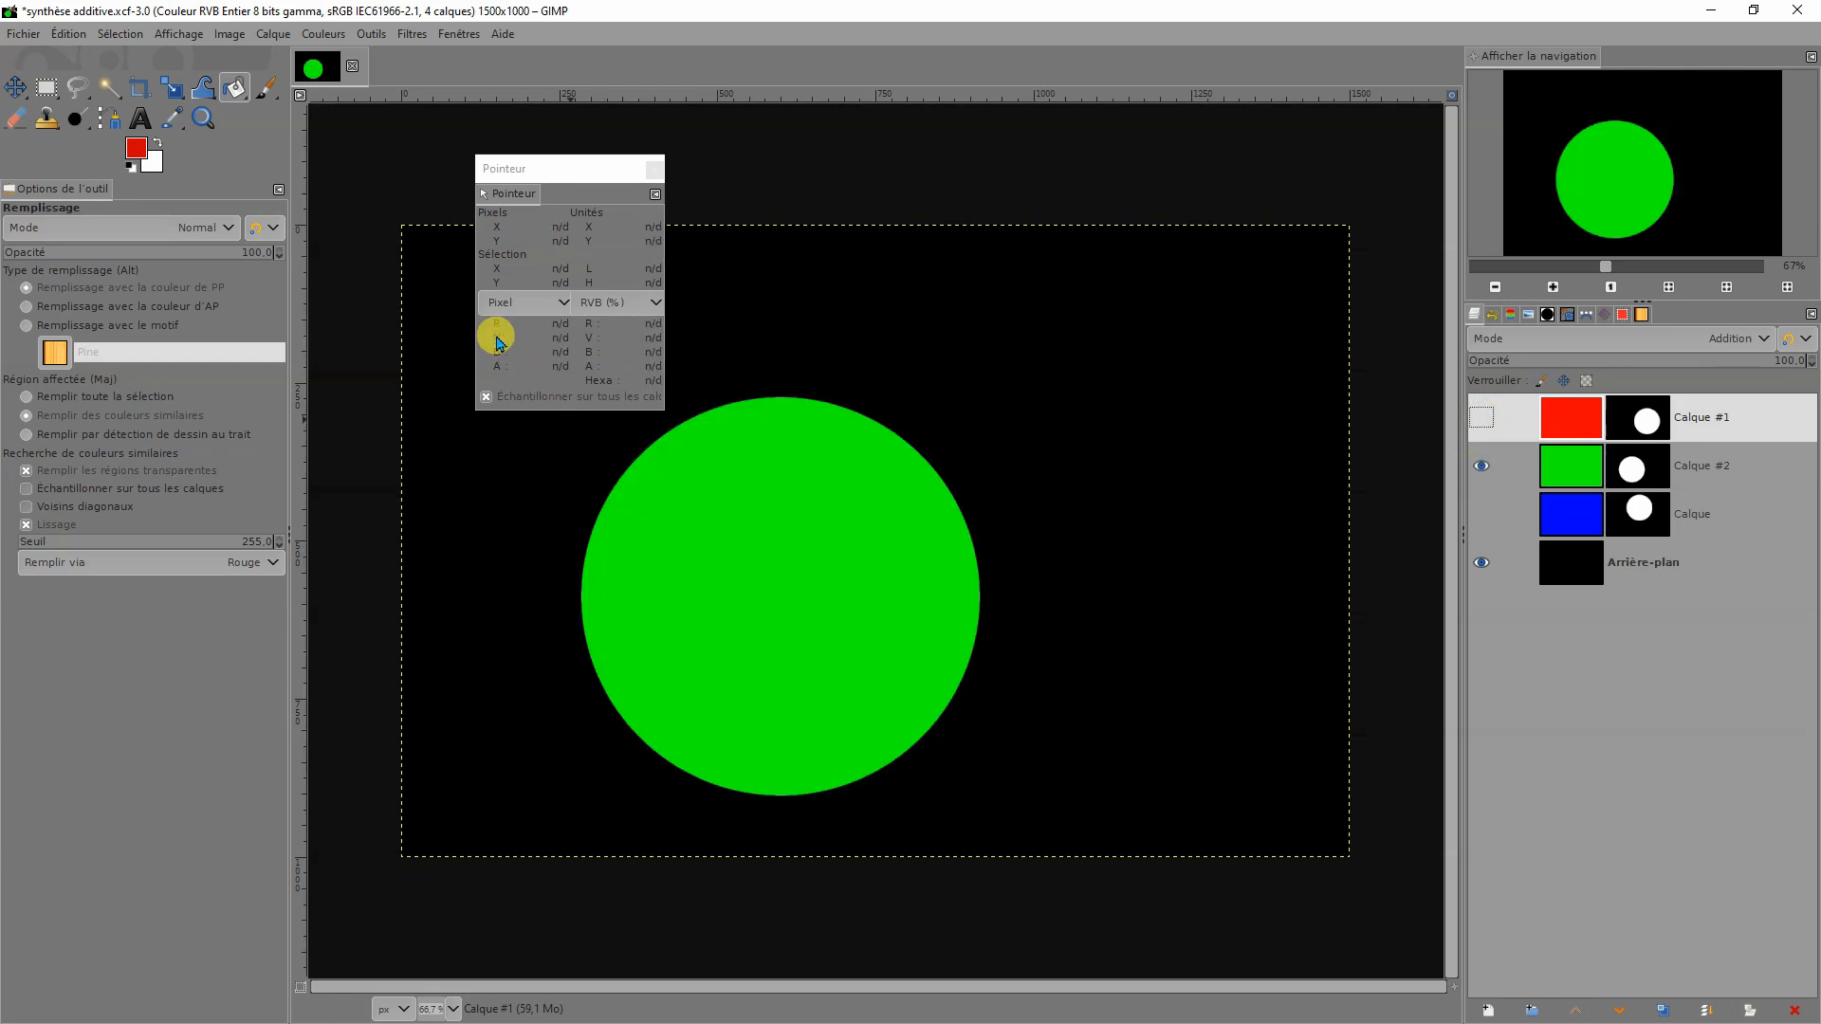
click(773, 522)
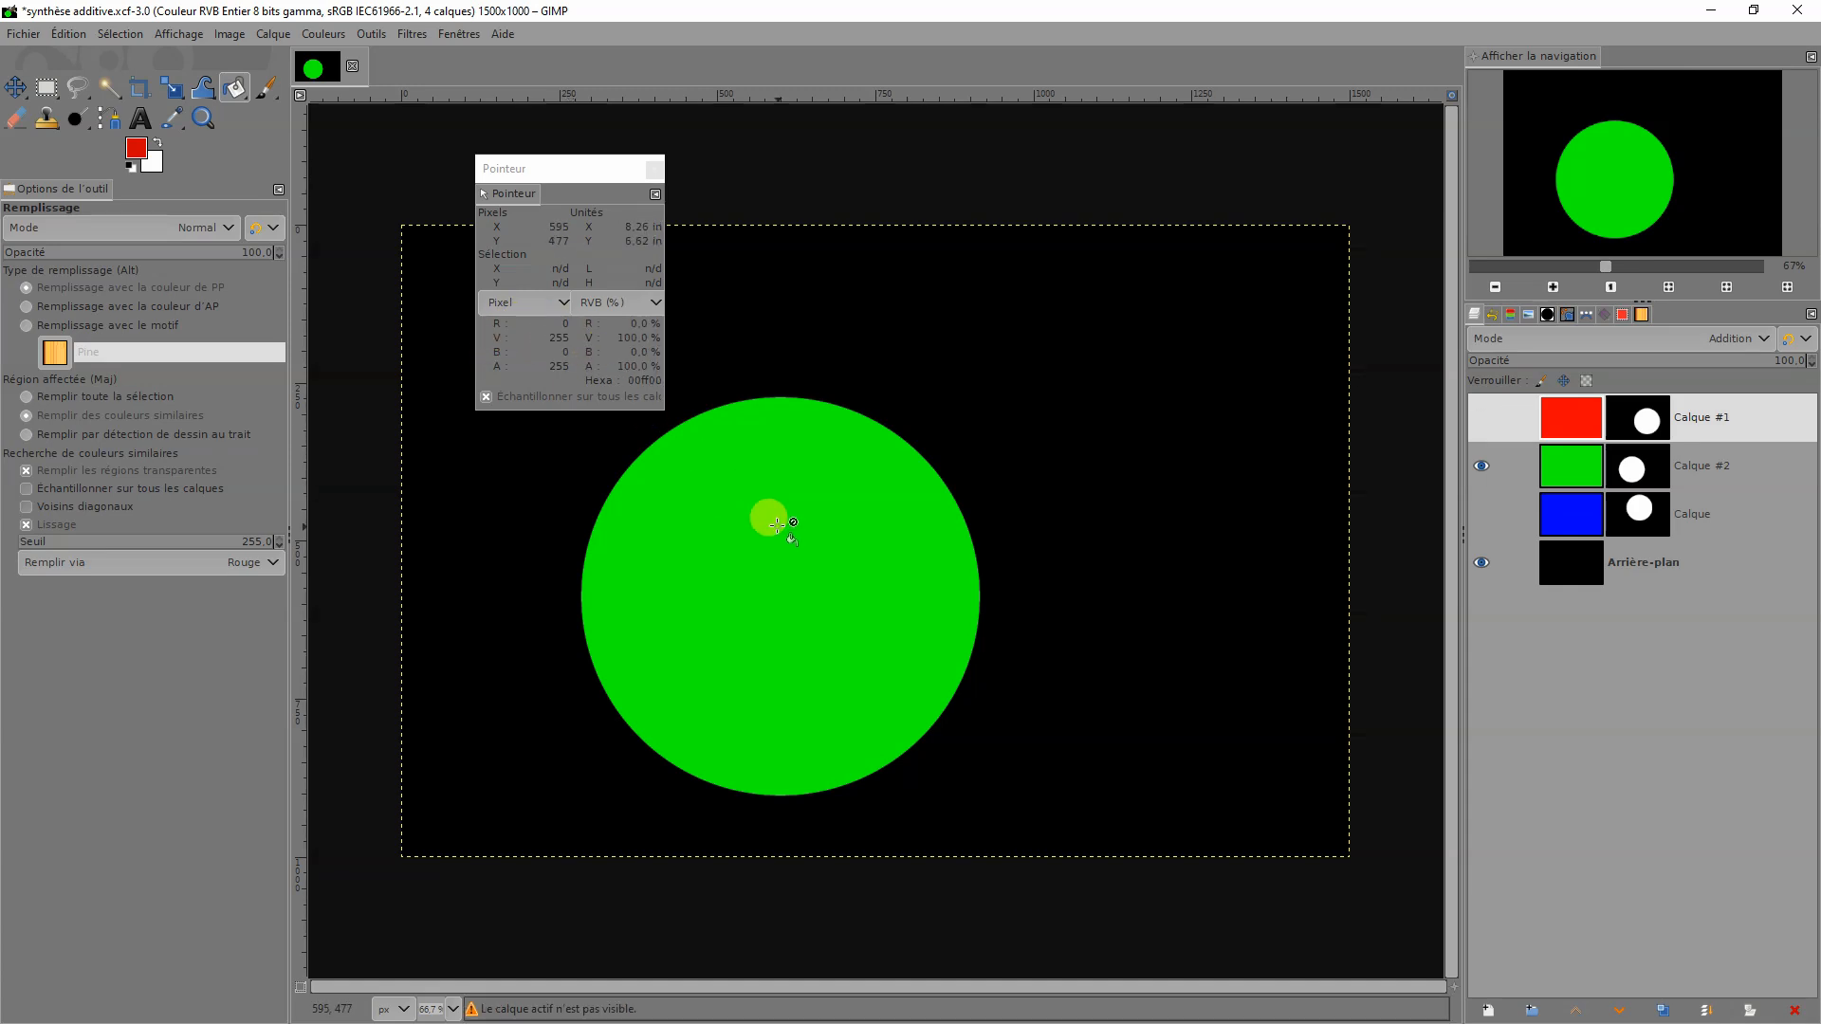
click(1481, 465)
click(1481, 513)
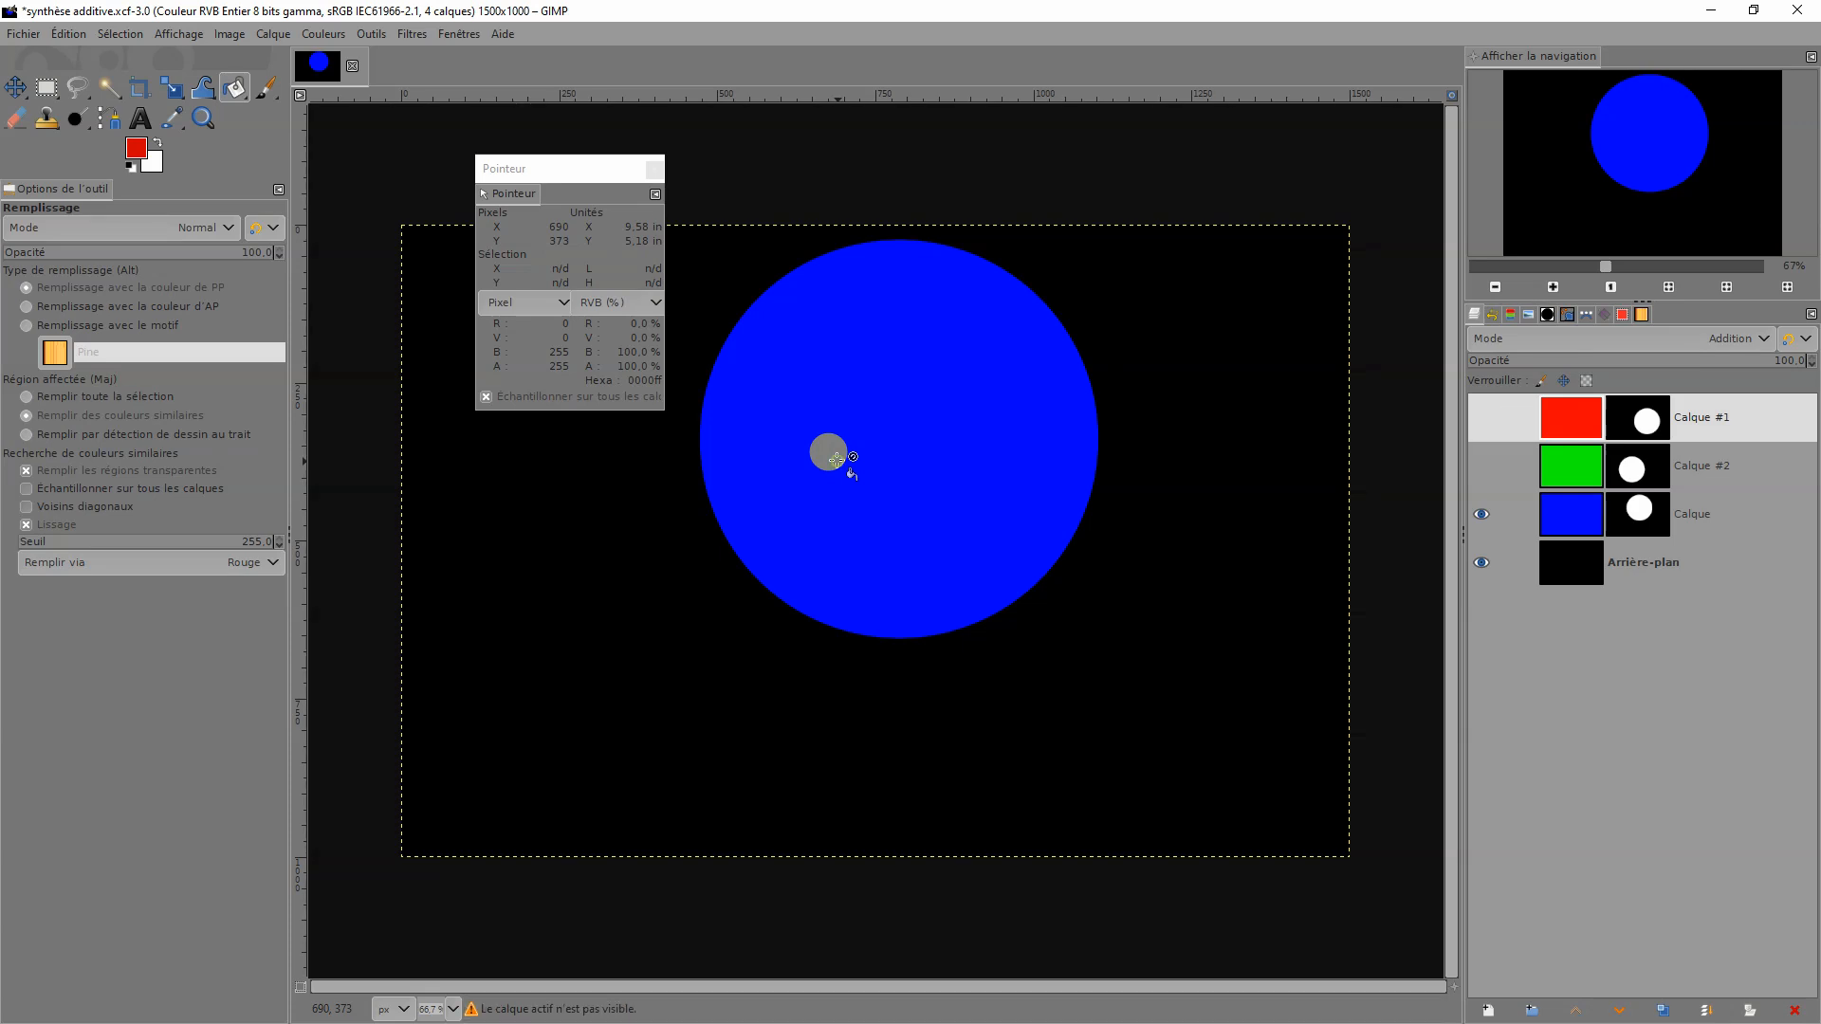
click(1479, 514)
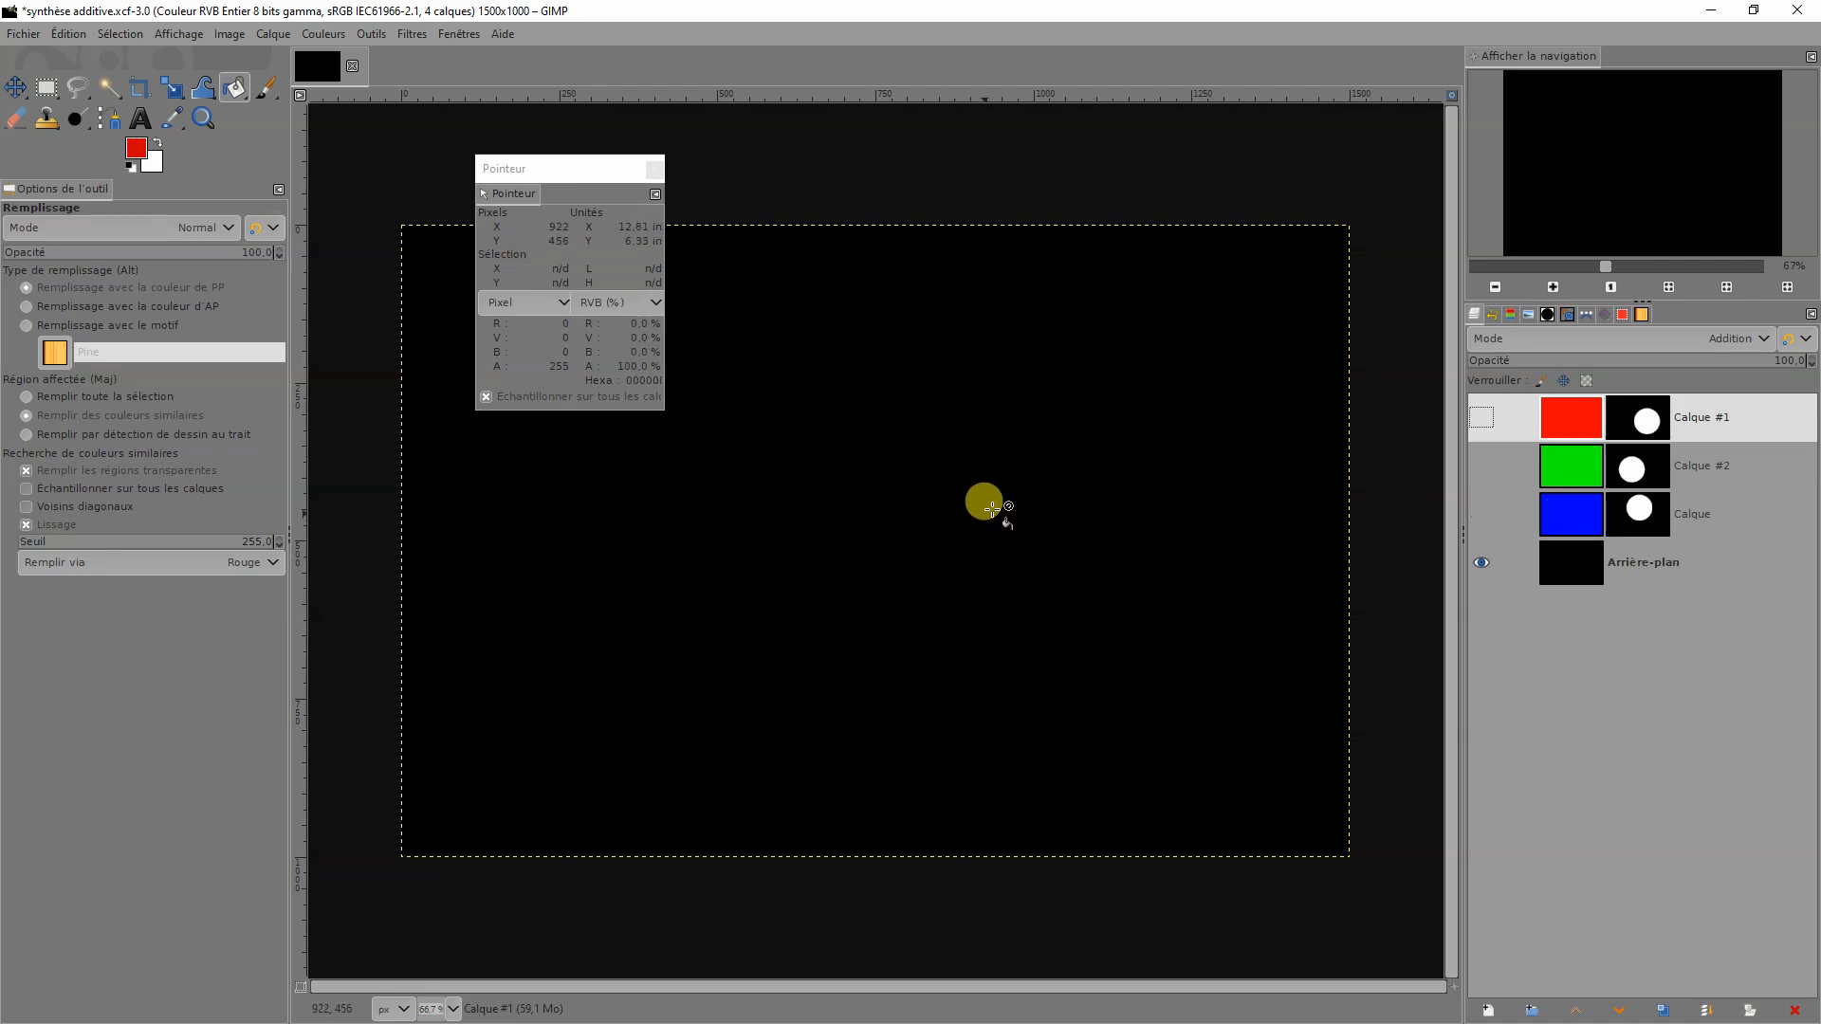
Step: Show the red Calque #1 with the green Calque #2, inspect their overlap, and replace the green layer with the blue Calque
click(1483, 421)
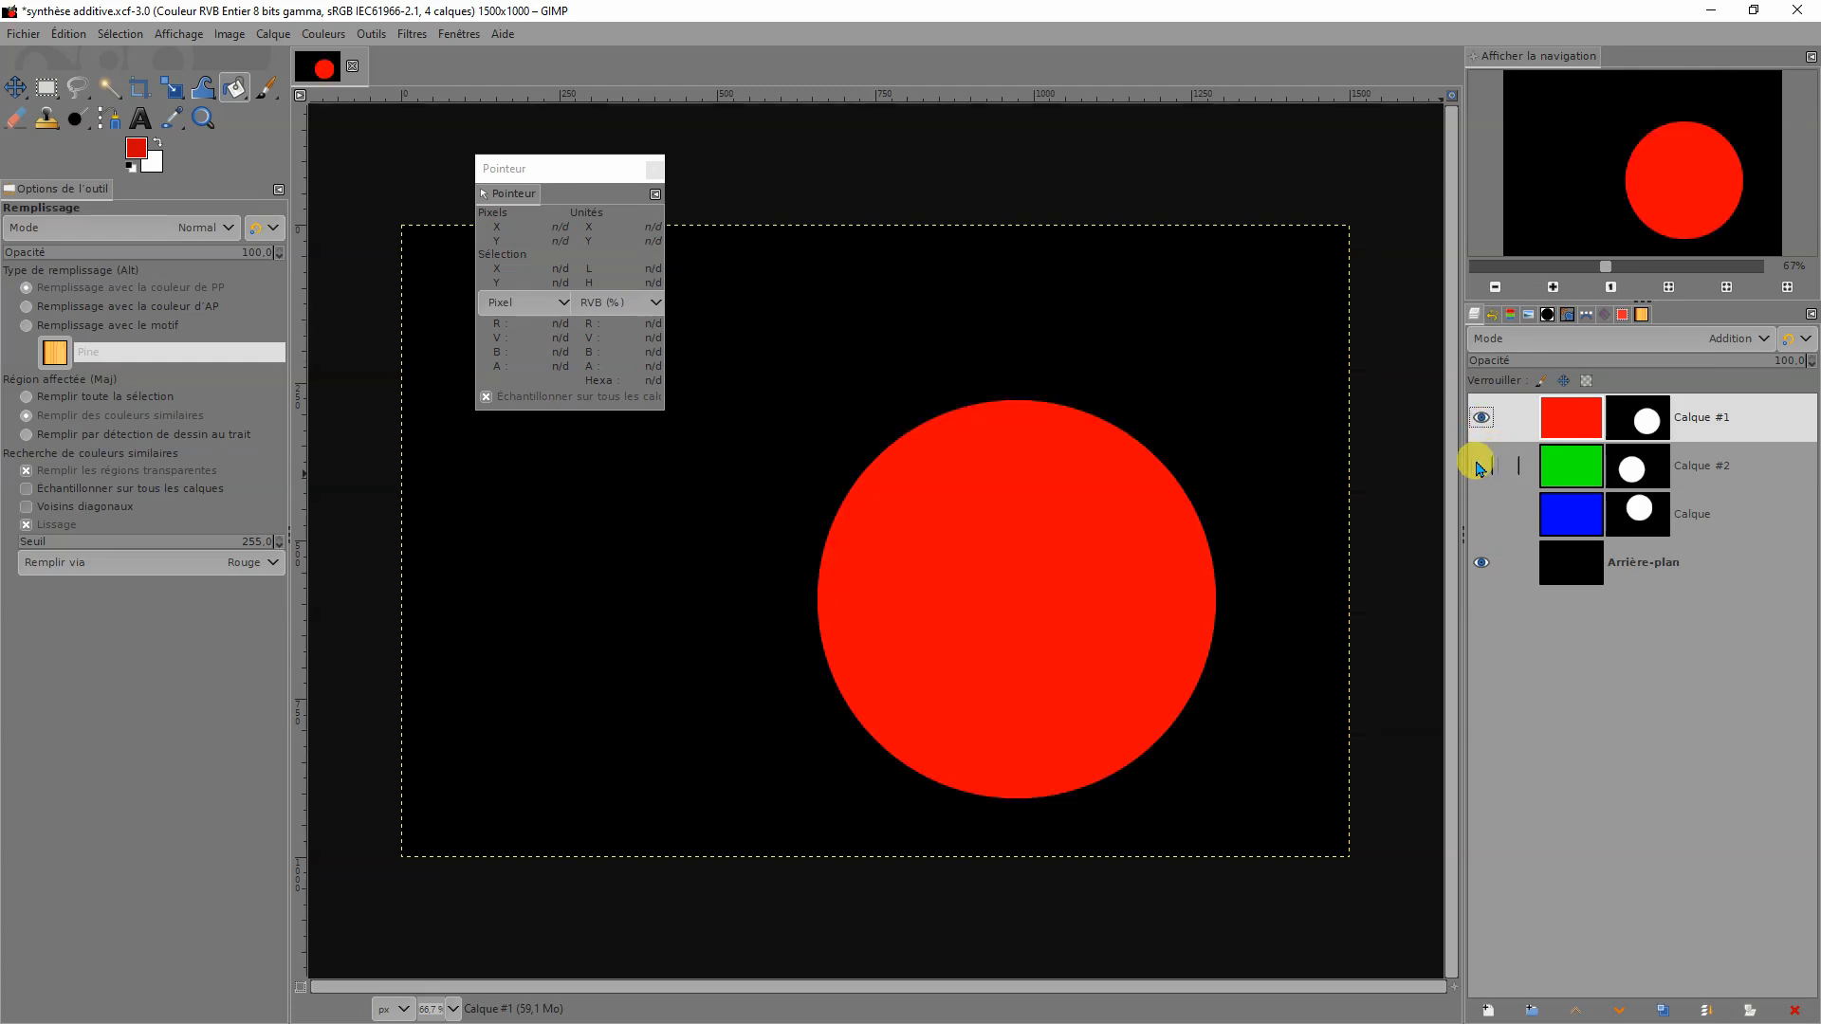
click(1481, 467)
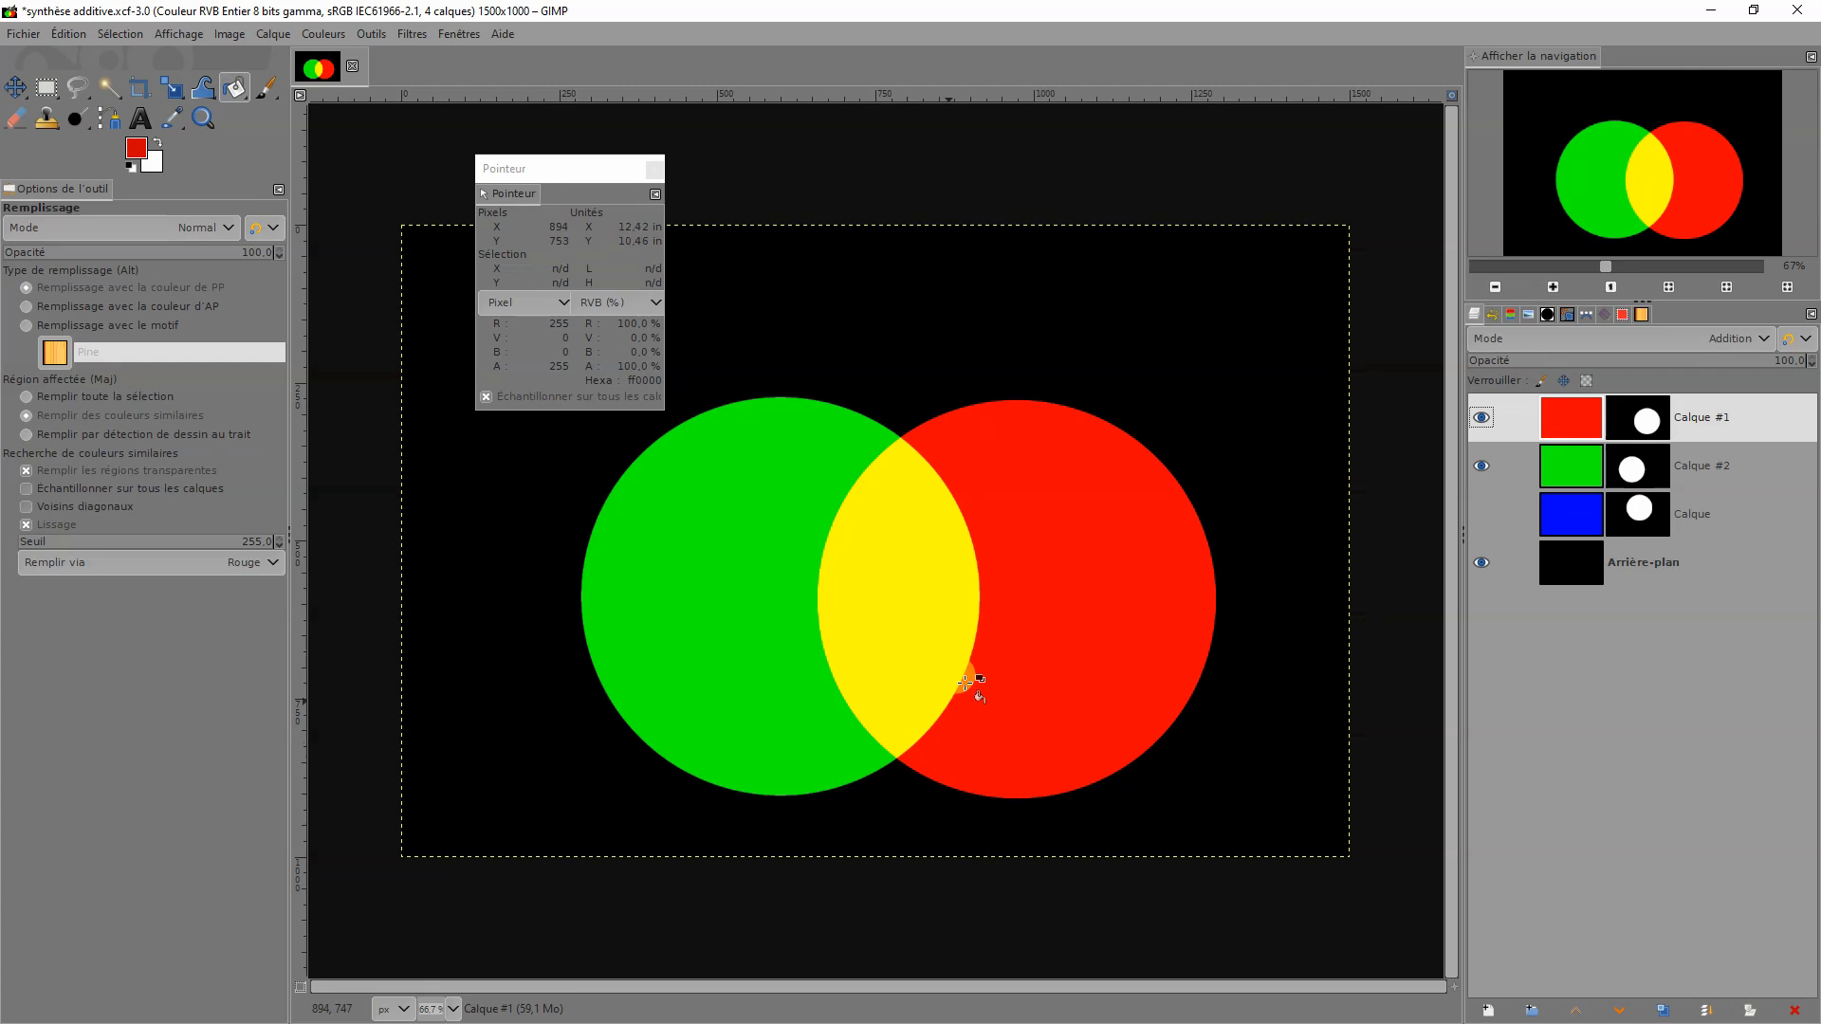
mouse_move(965, 668)
mouse_down()
mouse_move(1064, 593)
mouse_move(1081, 618)
mouse_up()
click(1482, 467)
click(1481, 514)
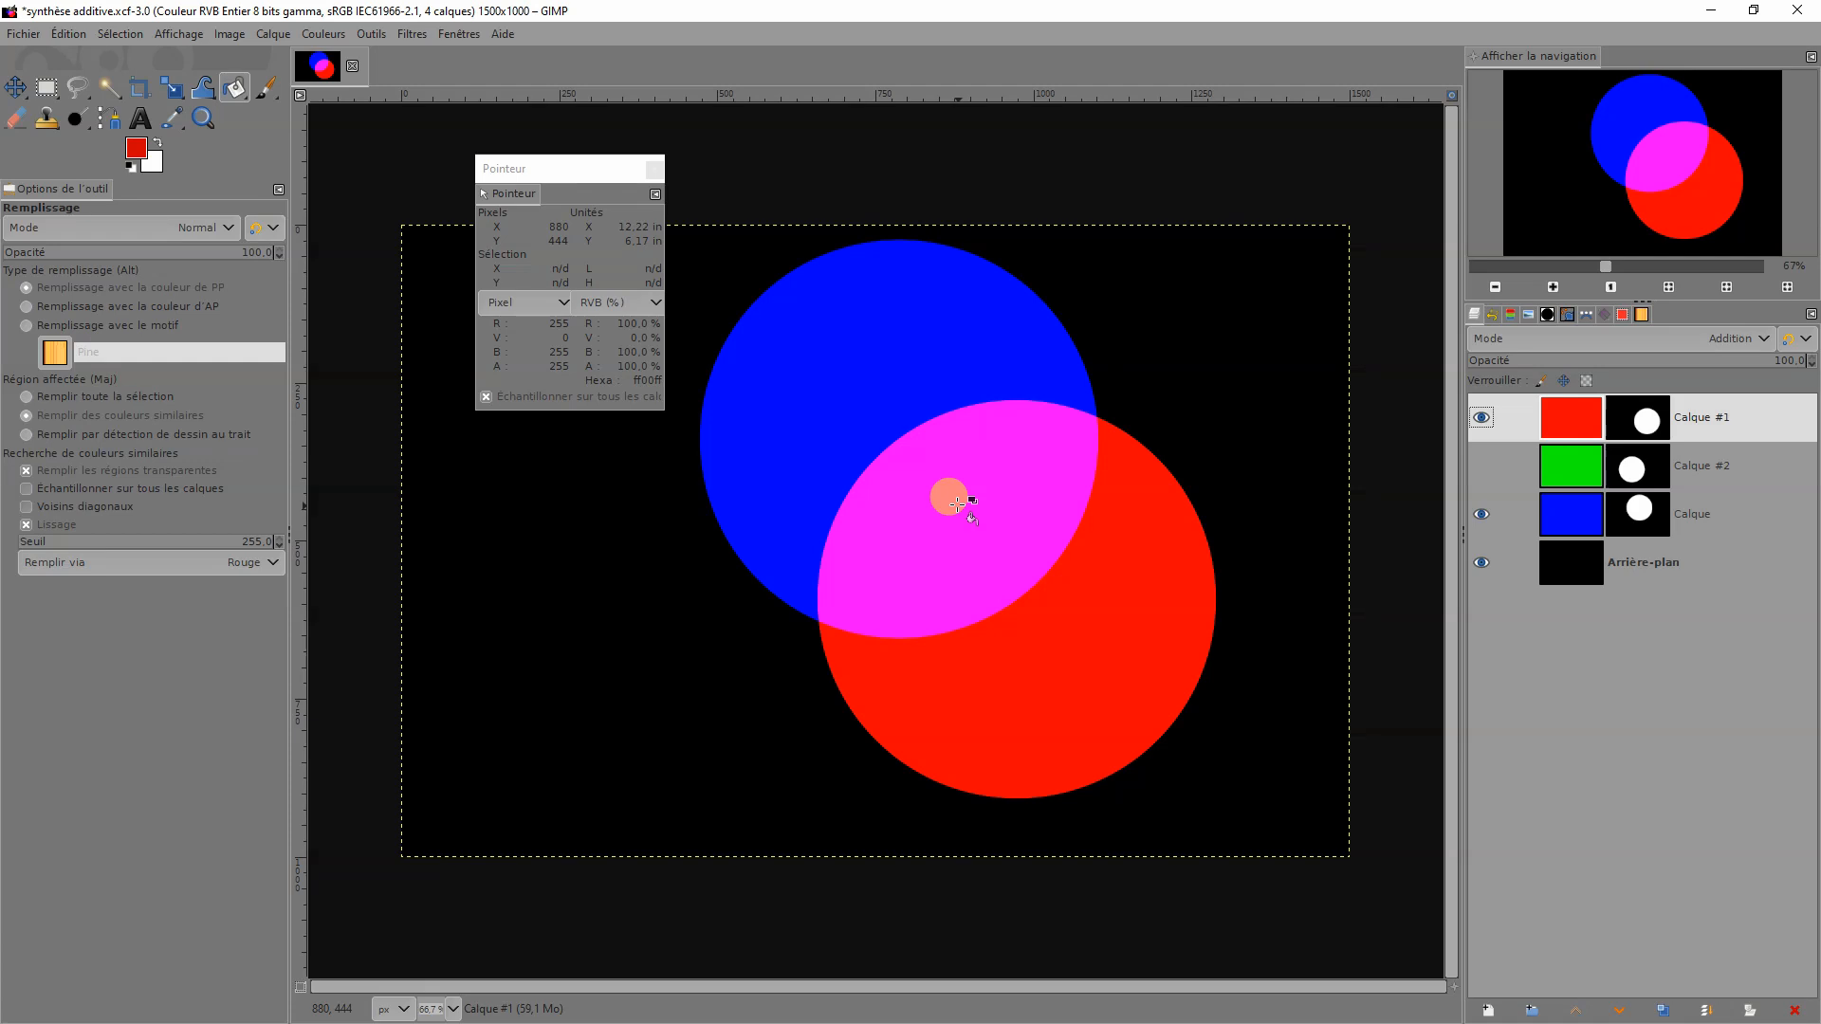
Step: Hide the red Calque #1 and display only the green and blue circles together over the black background
click(1480, 514)
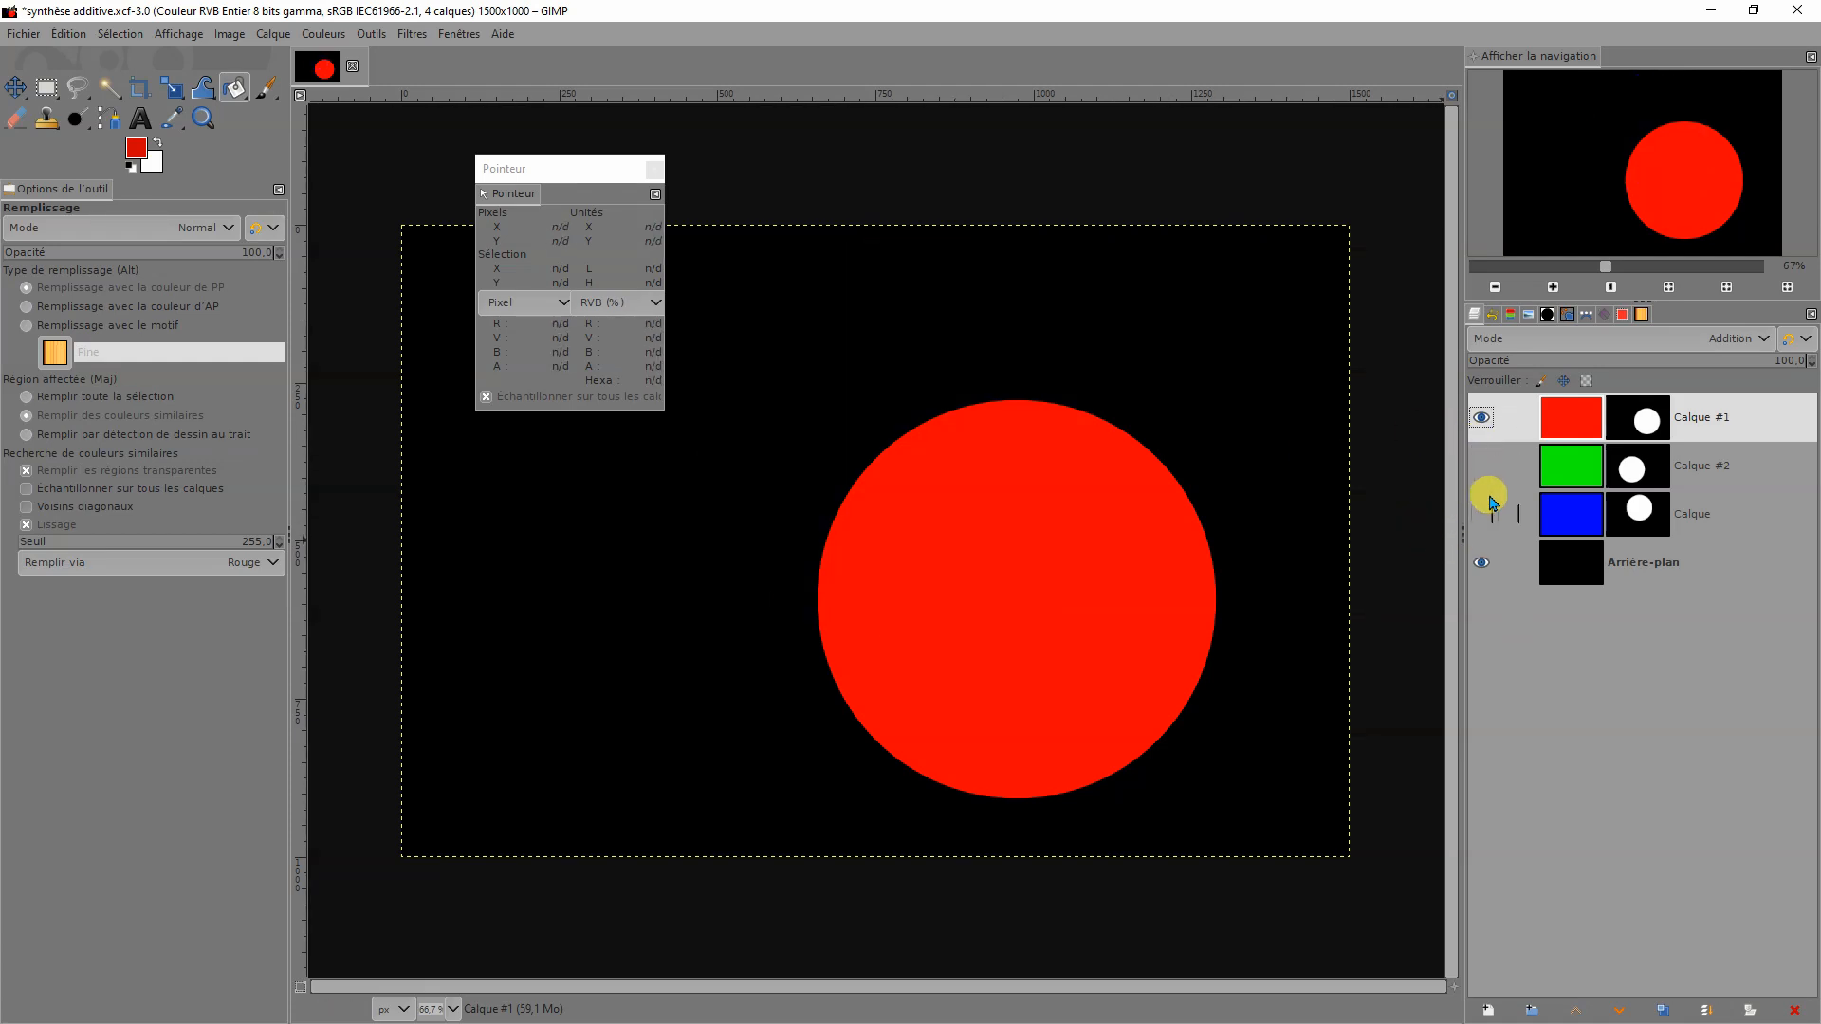
click(1482, 466)
click(1481, 417)
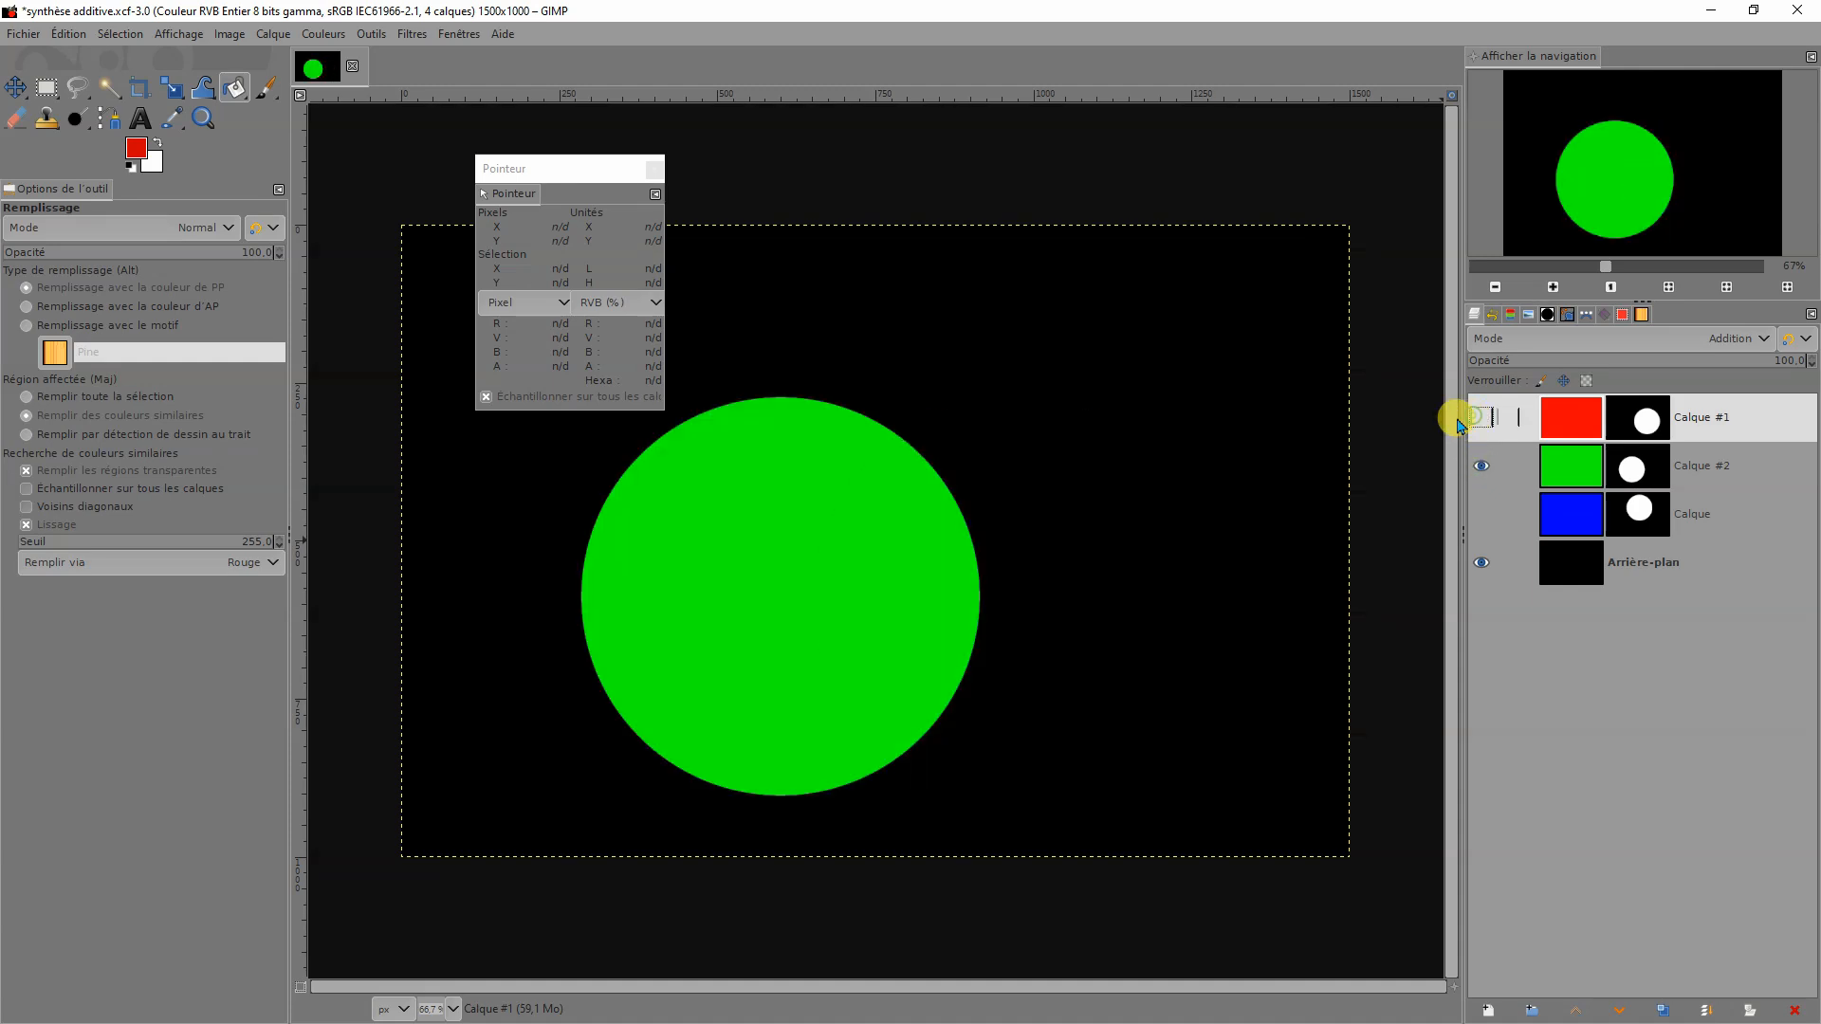
click(1481, 514)
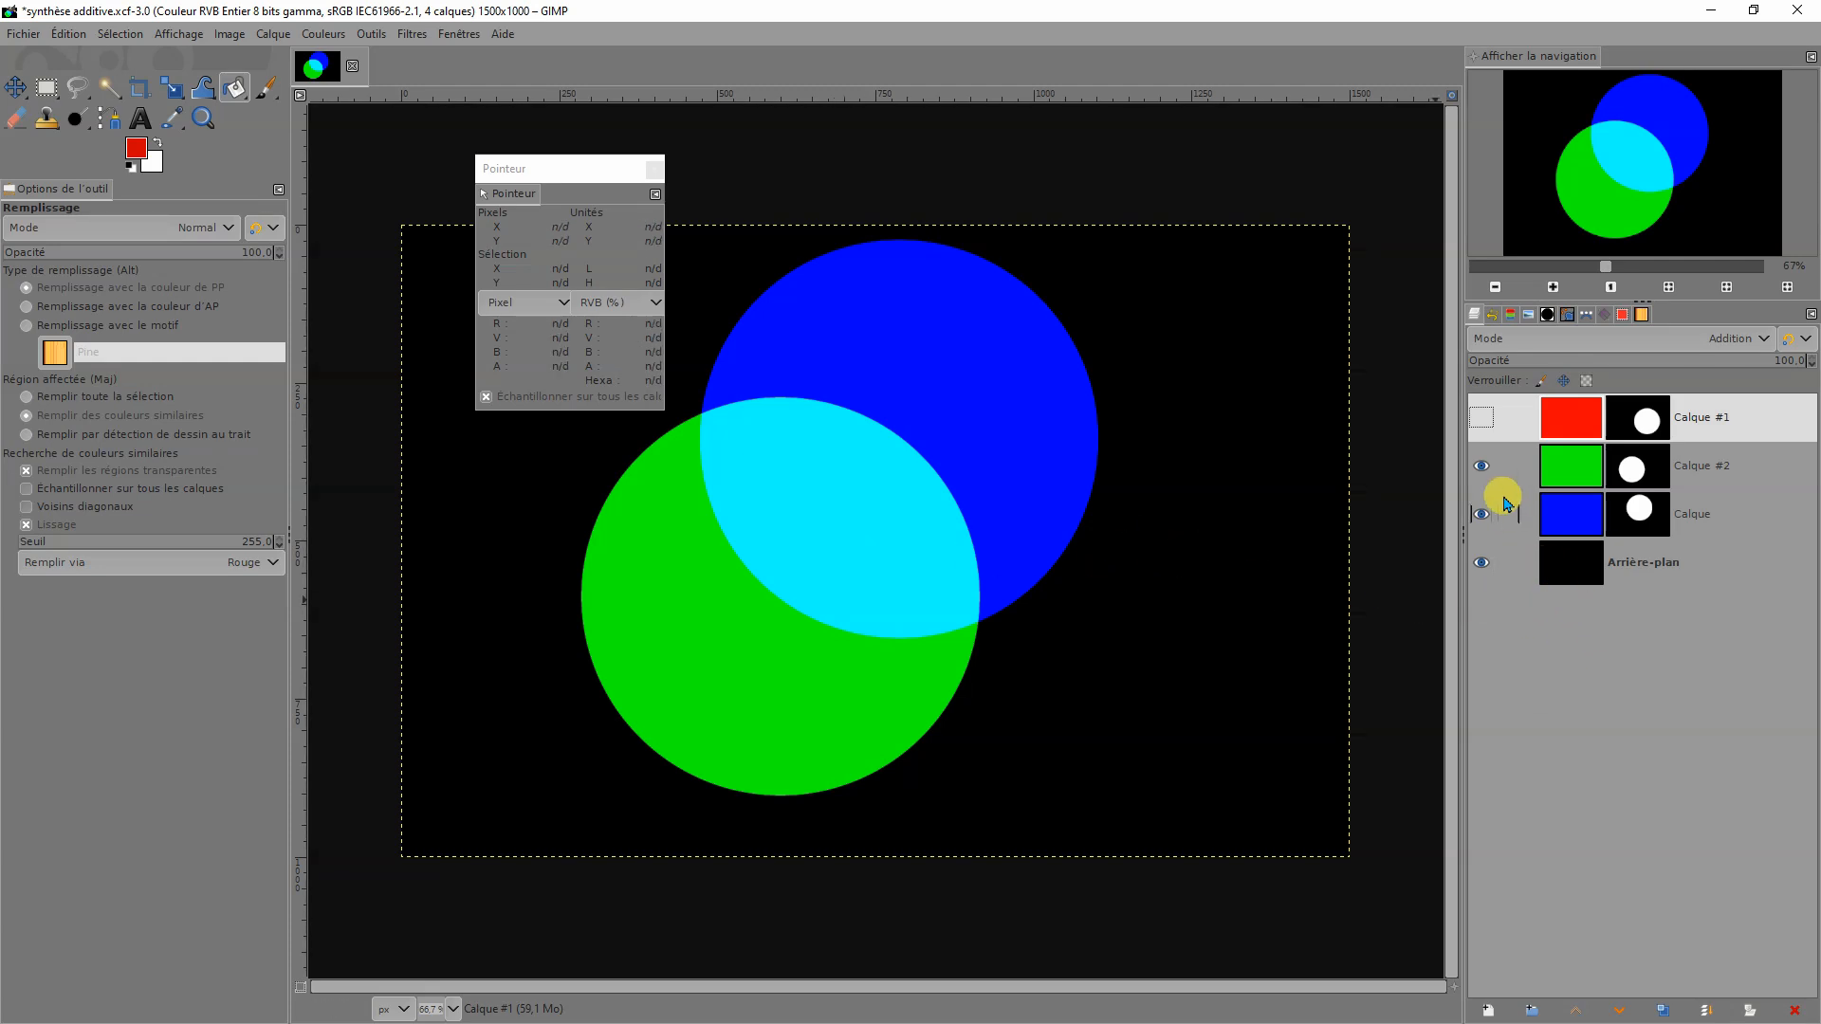
Step: Make the red circle visible along with the green and blue ones, and bring back the Pointeur window
click(1482, 420)
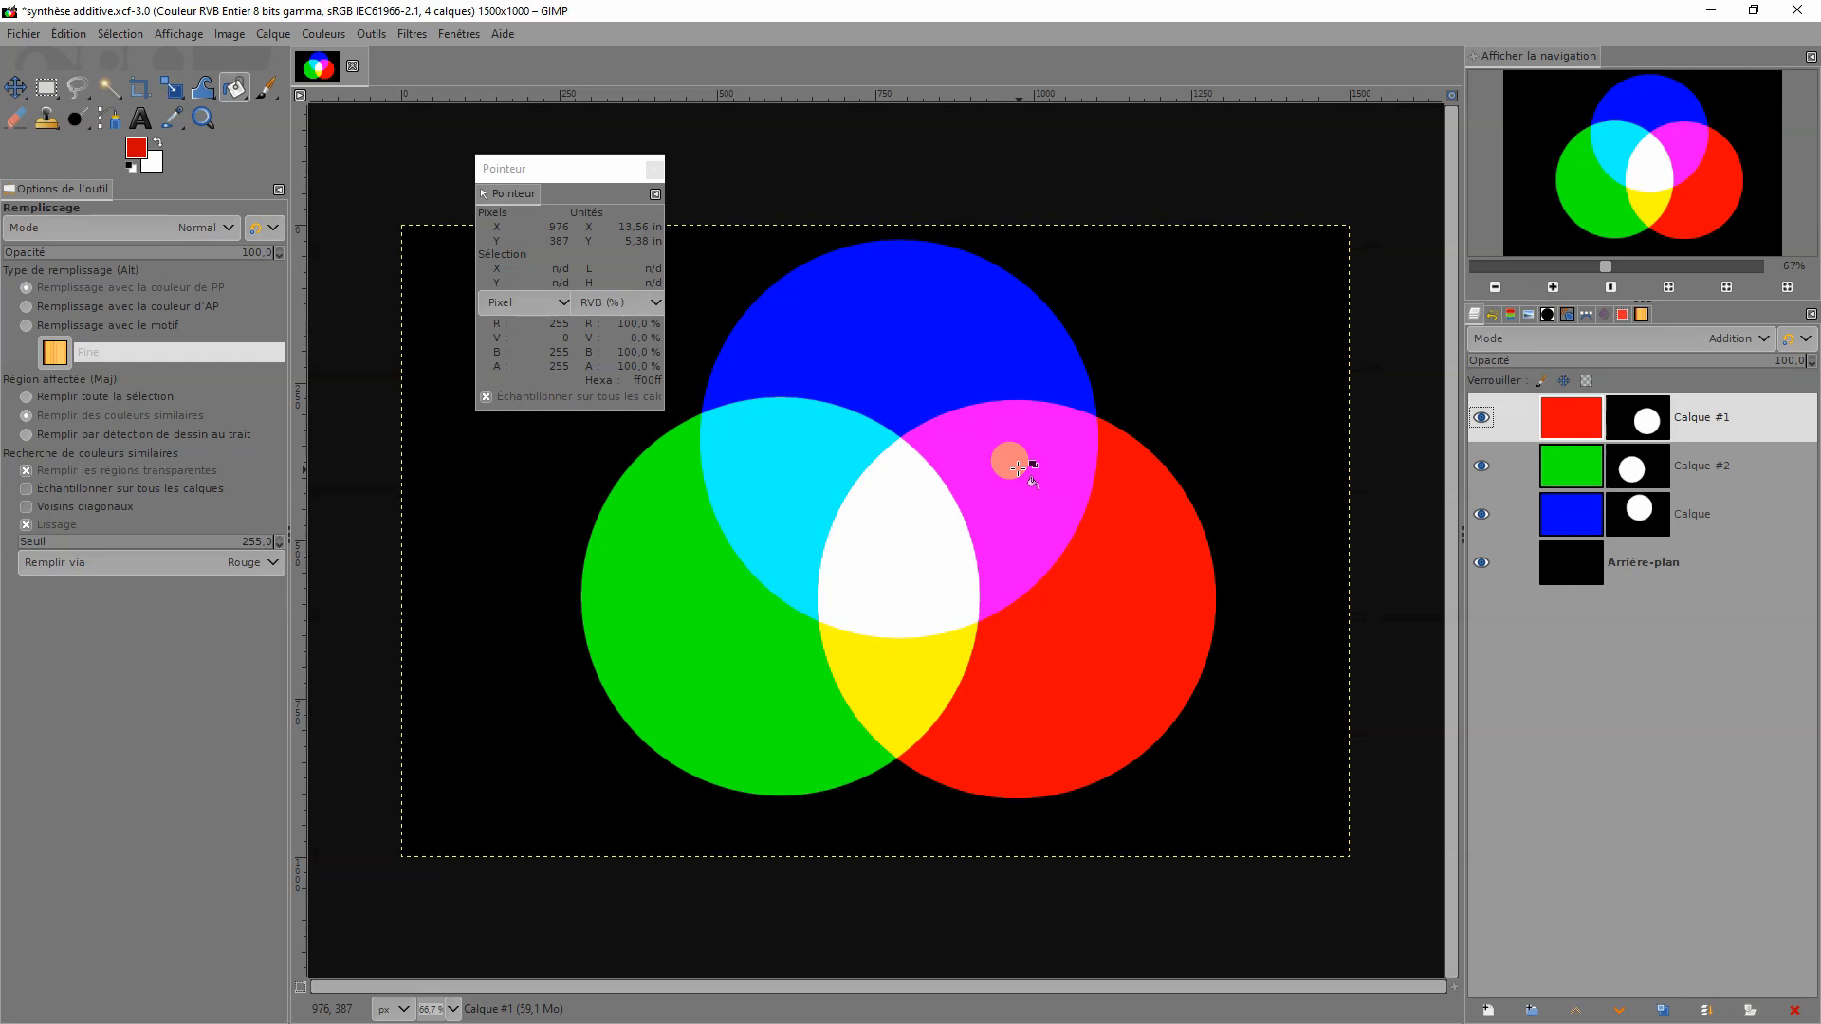
click(1482, 418)
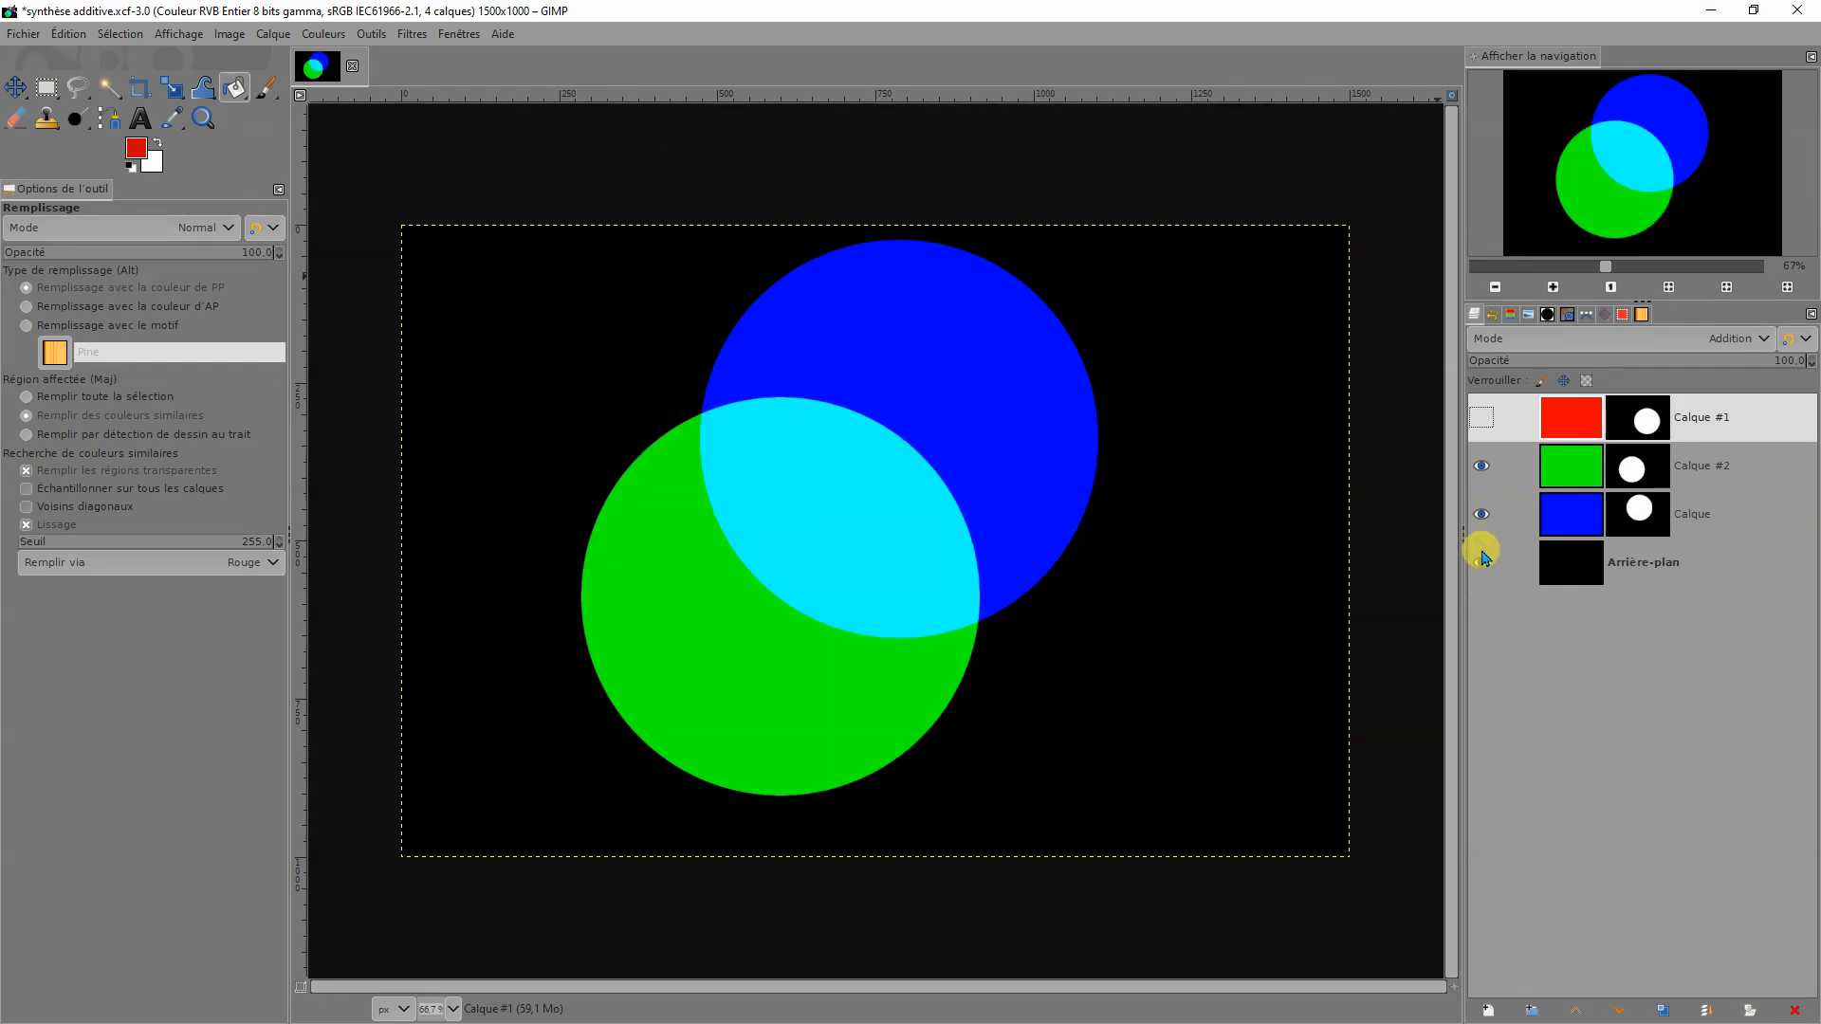
click(1484, 423)
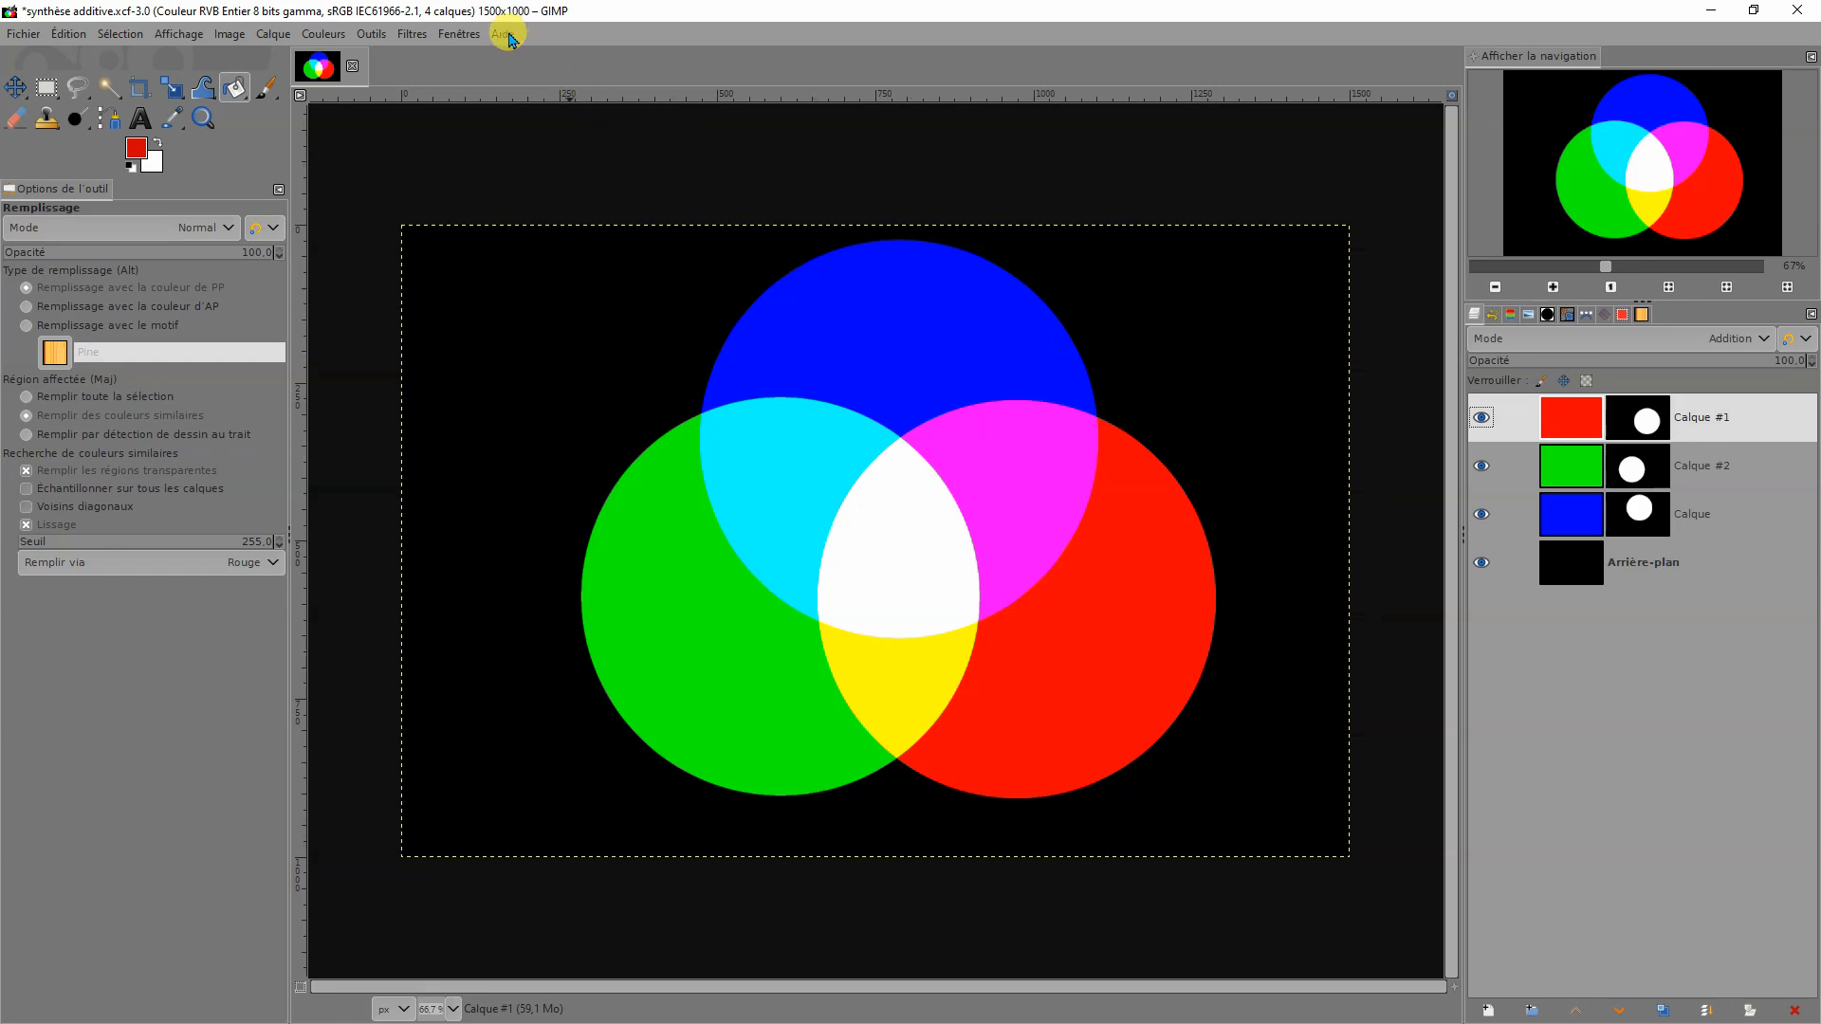
click(451, 44)
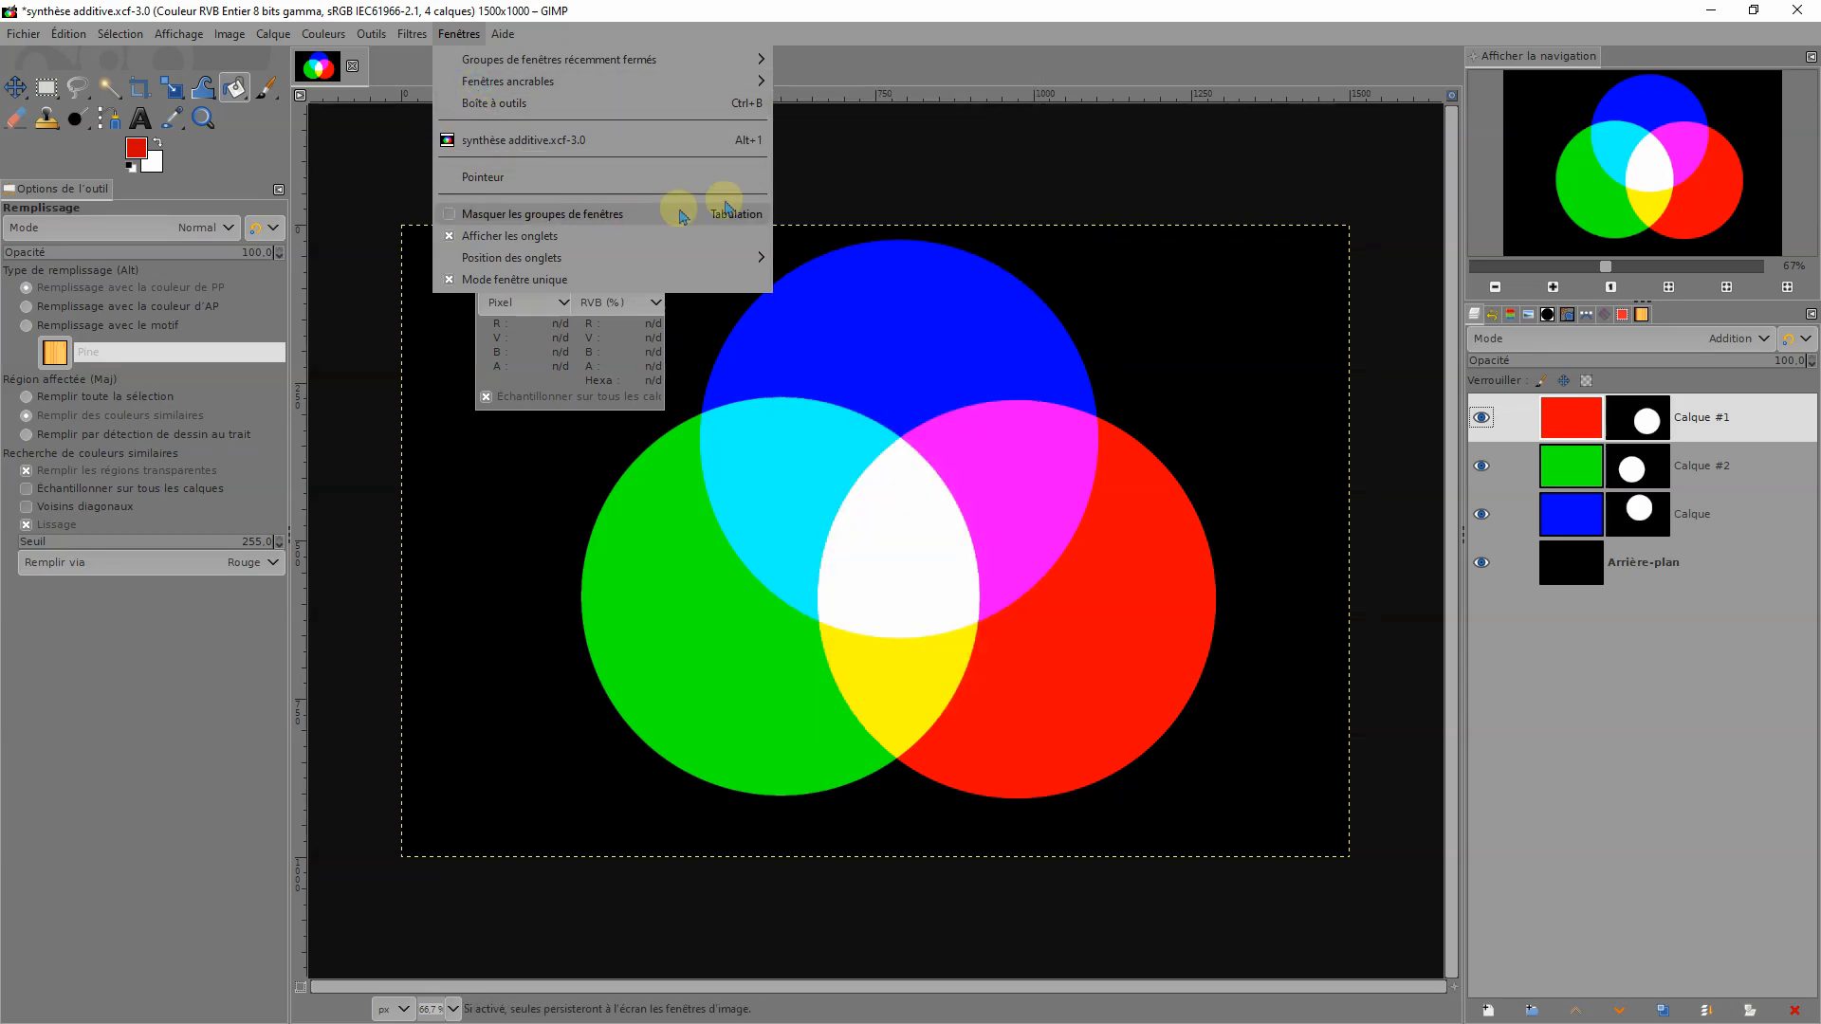
click(512, 180)
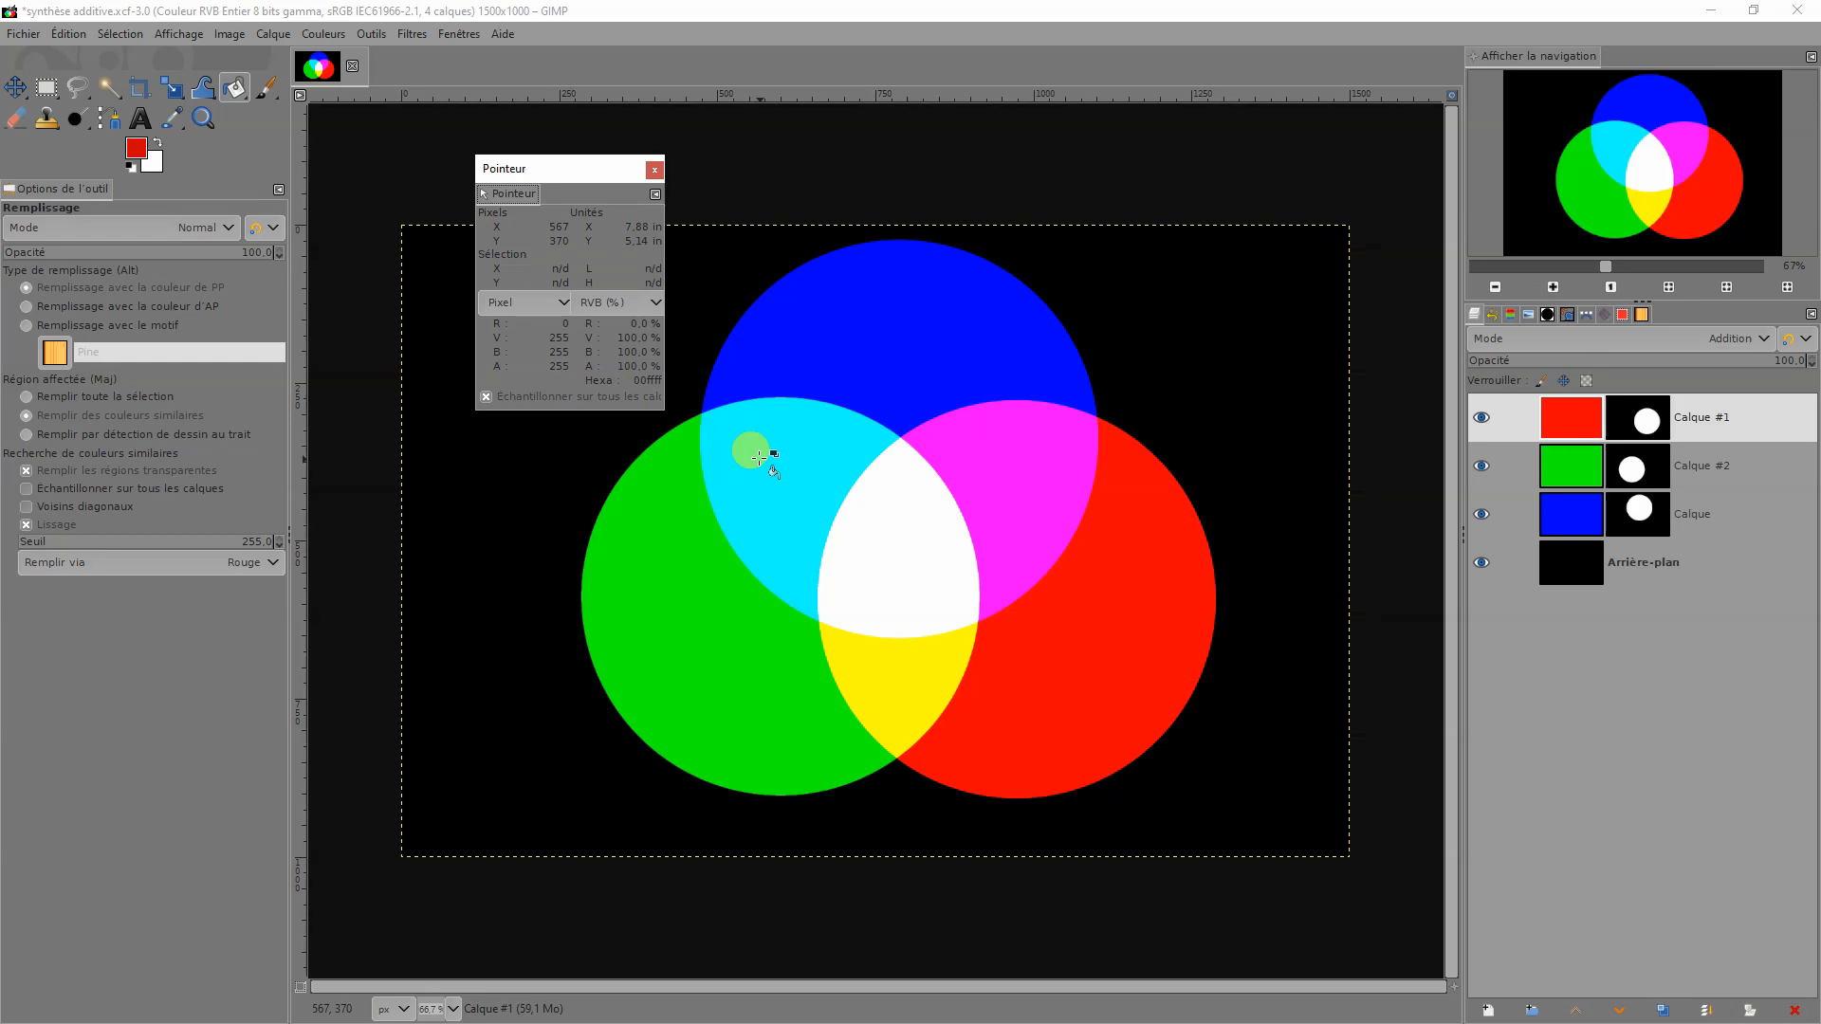
Step: Toggle the red Calque #1 off and on twice to compare the circle overlaps with and without red, leaving it visible
click(1481, 417)
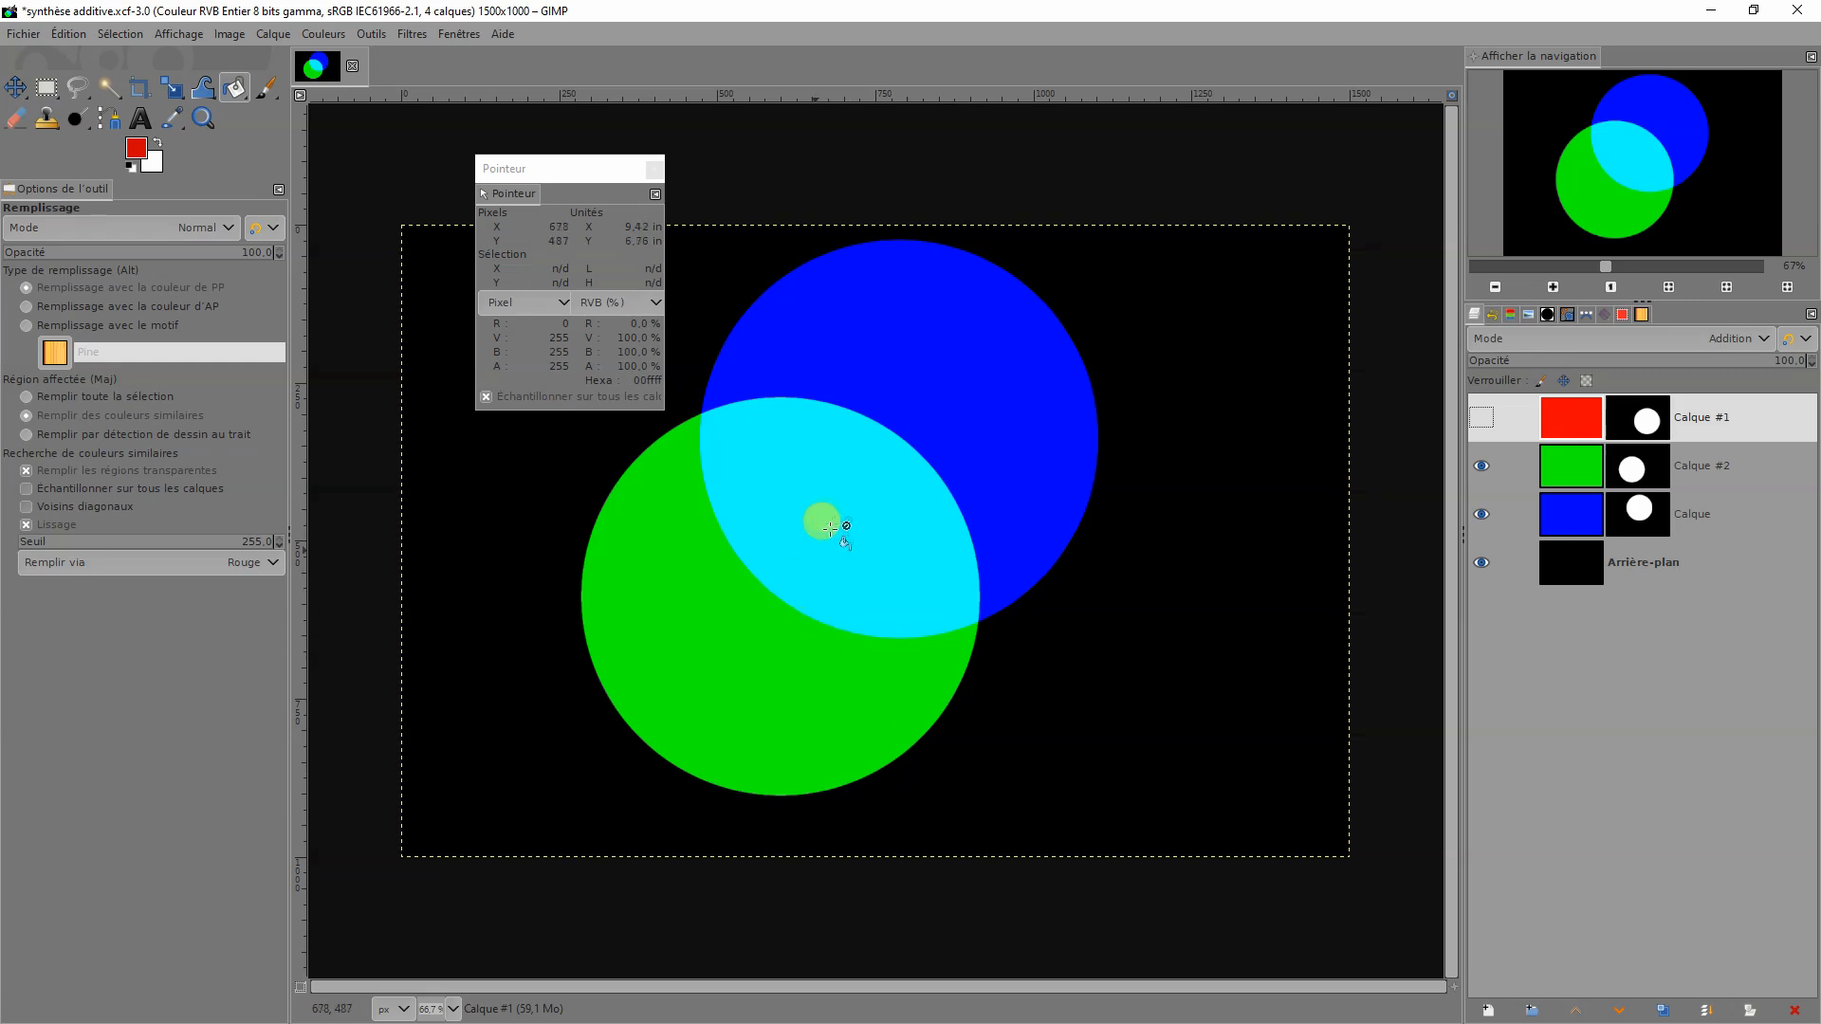
click(1482, 419)
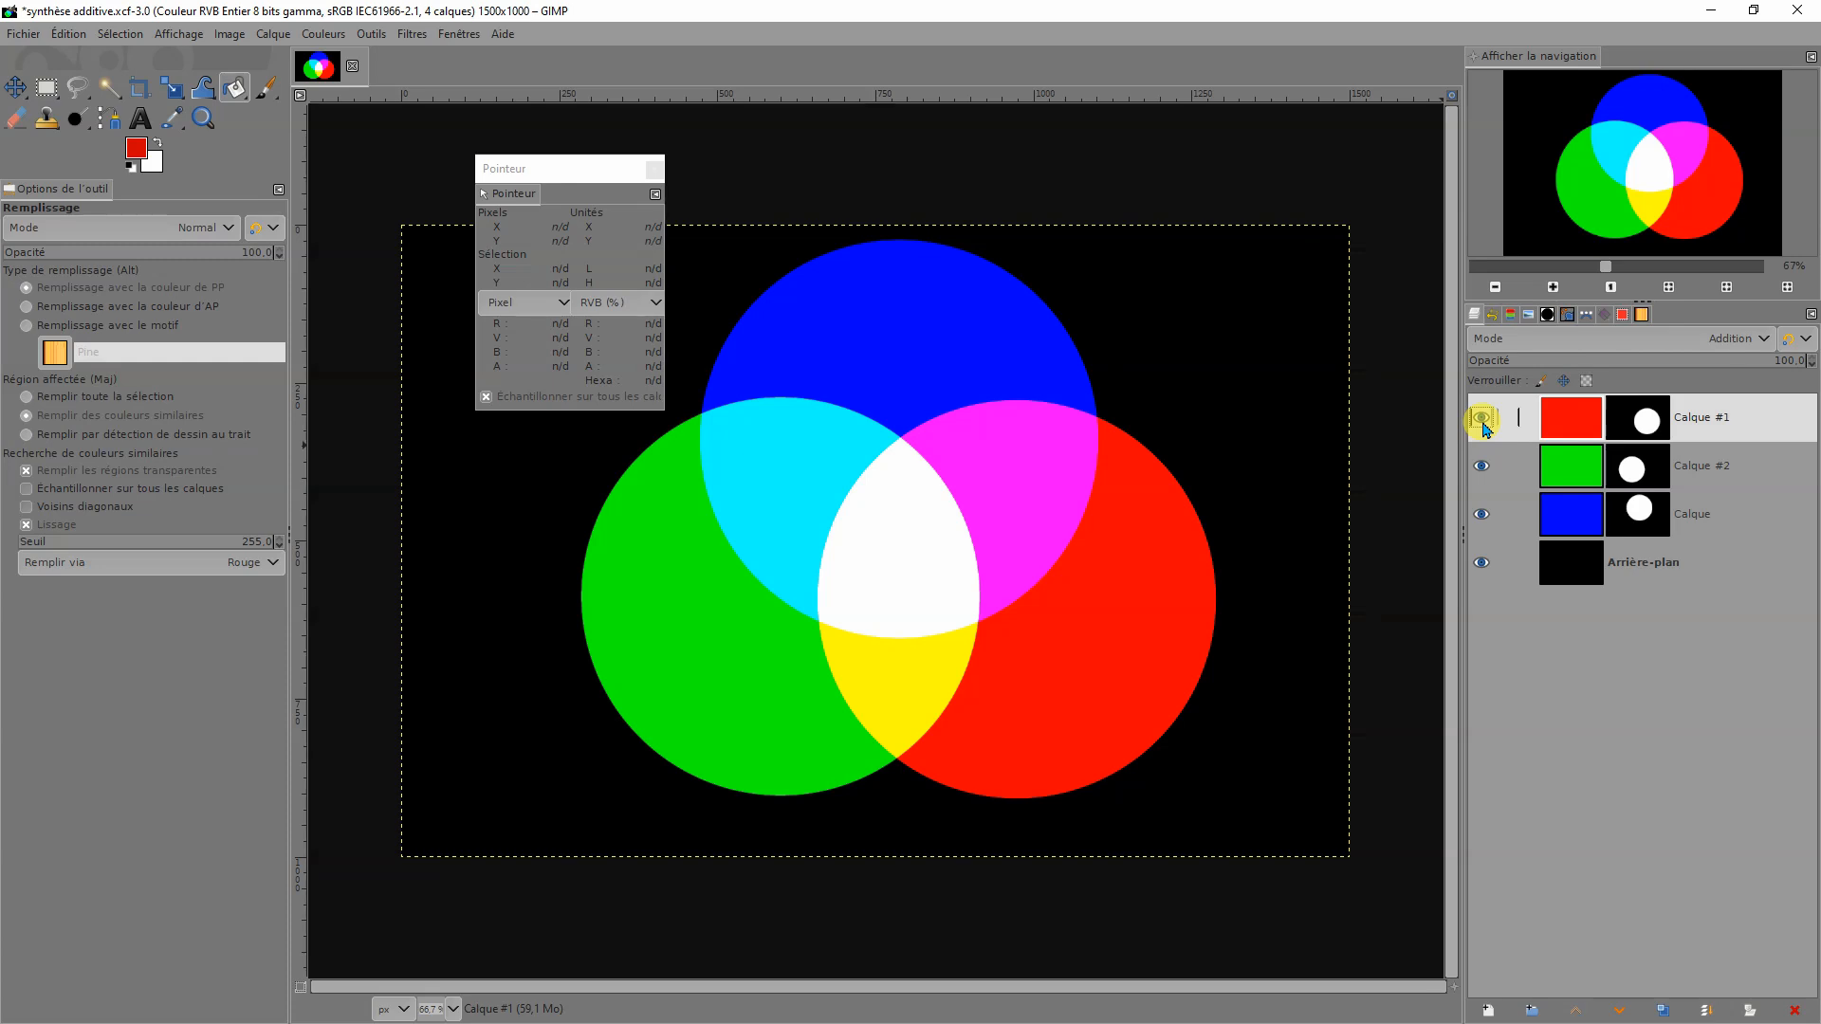
click(1482, 419)
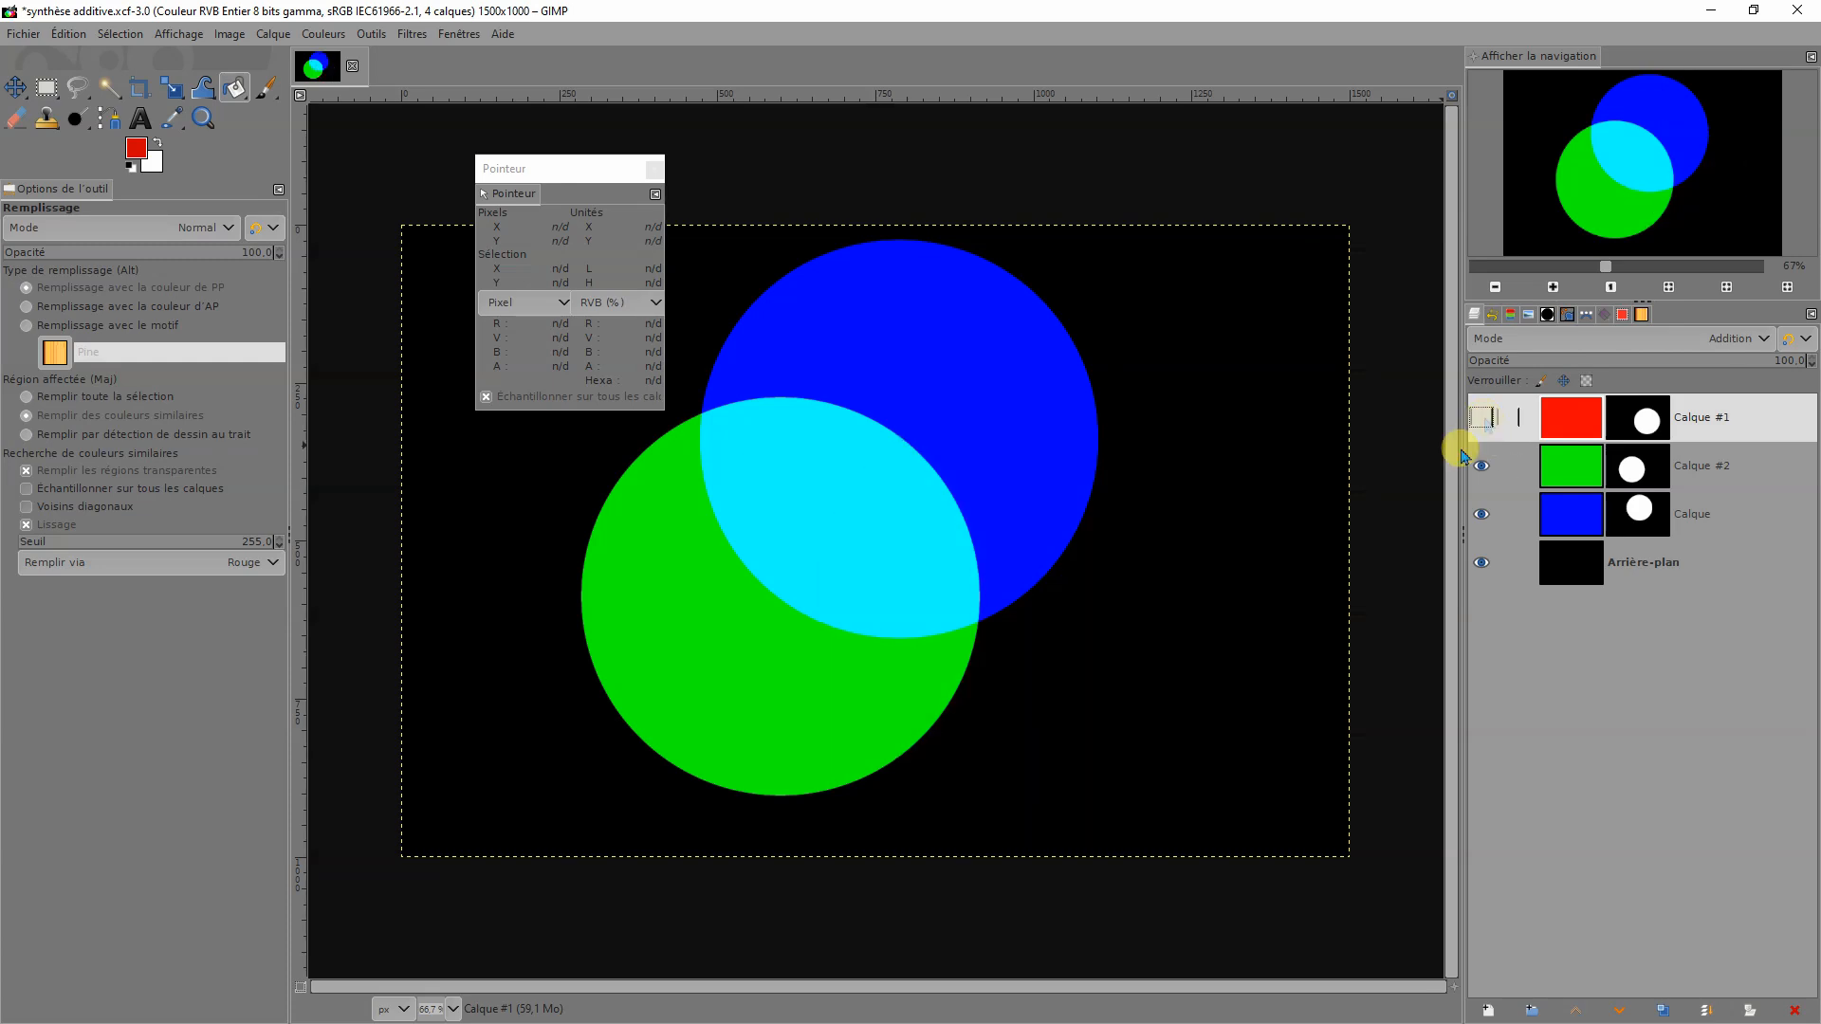
click(1482, 418)
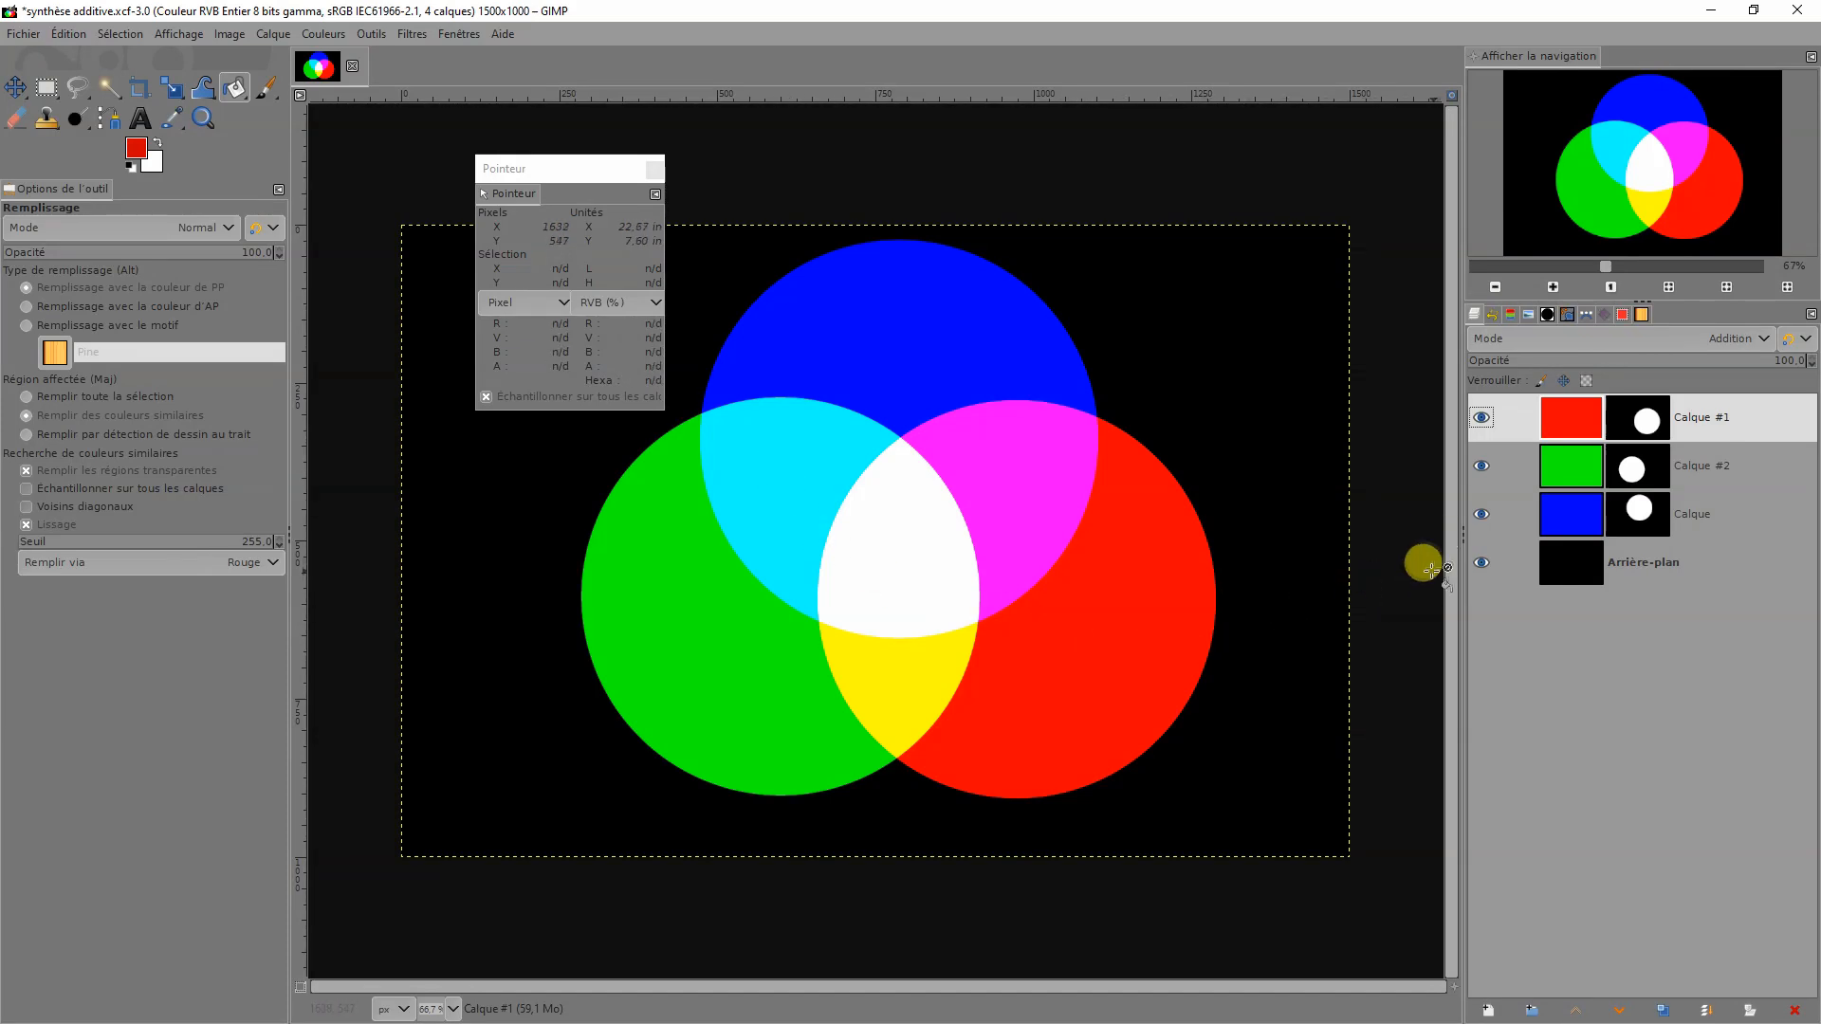
Step: Hide the green Calque #2, show it again, and inspect the overlap colours of the circles with the Pointeur read-out
click(1481, 467)
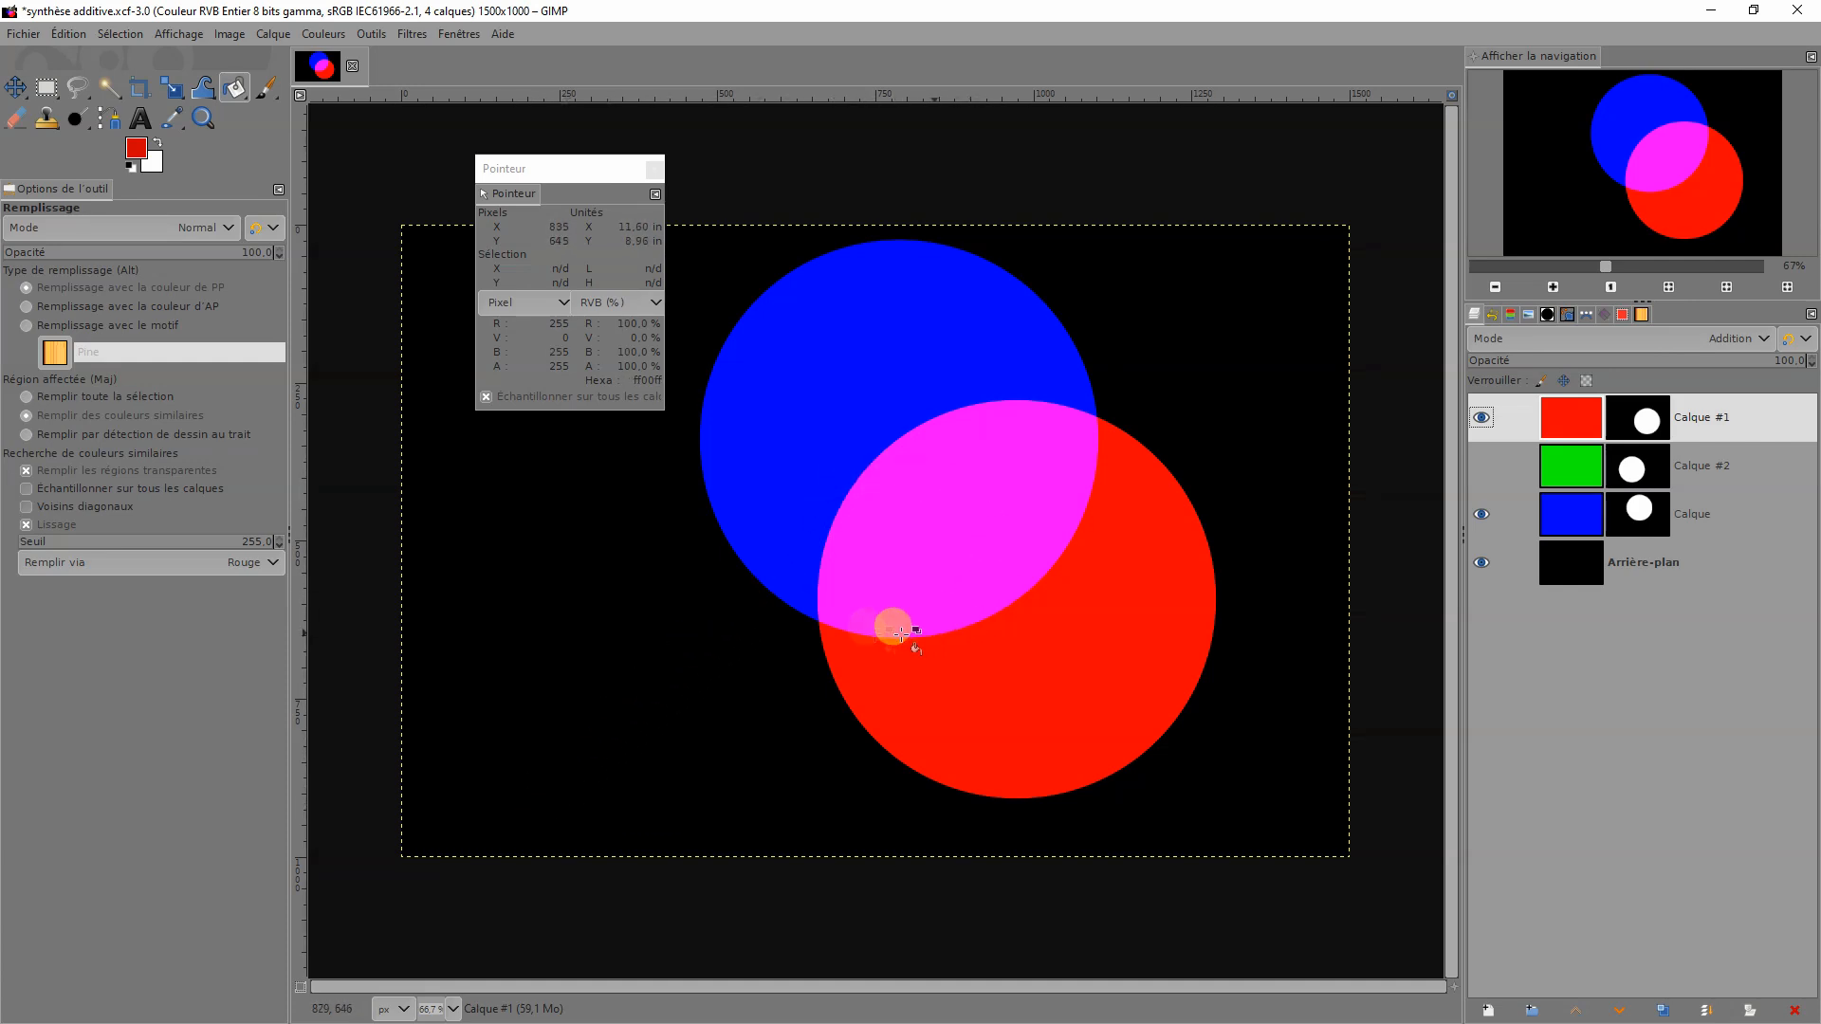
click(1483, 465)
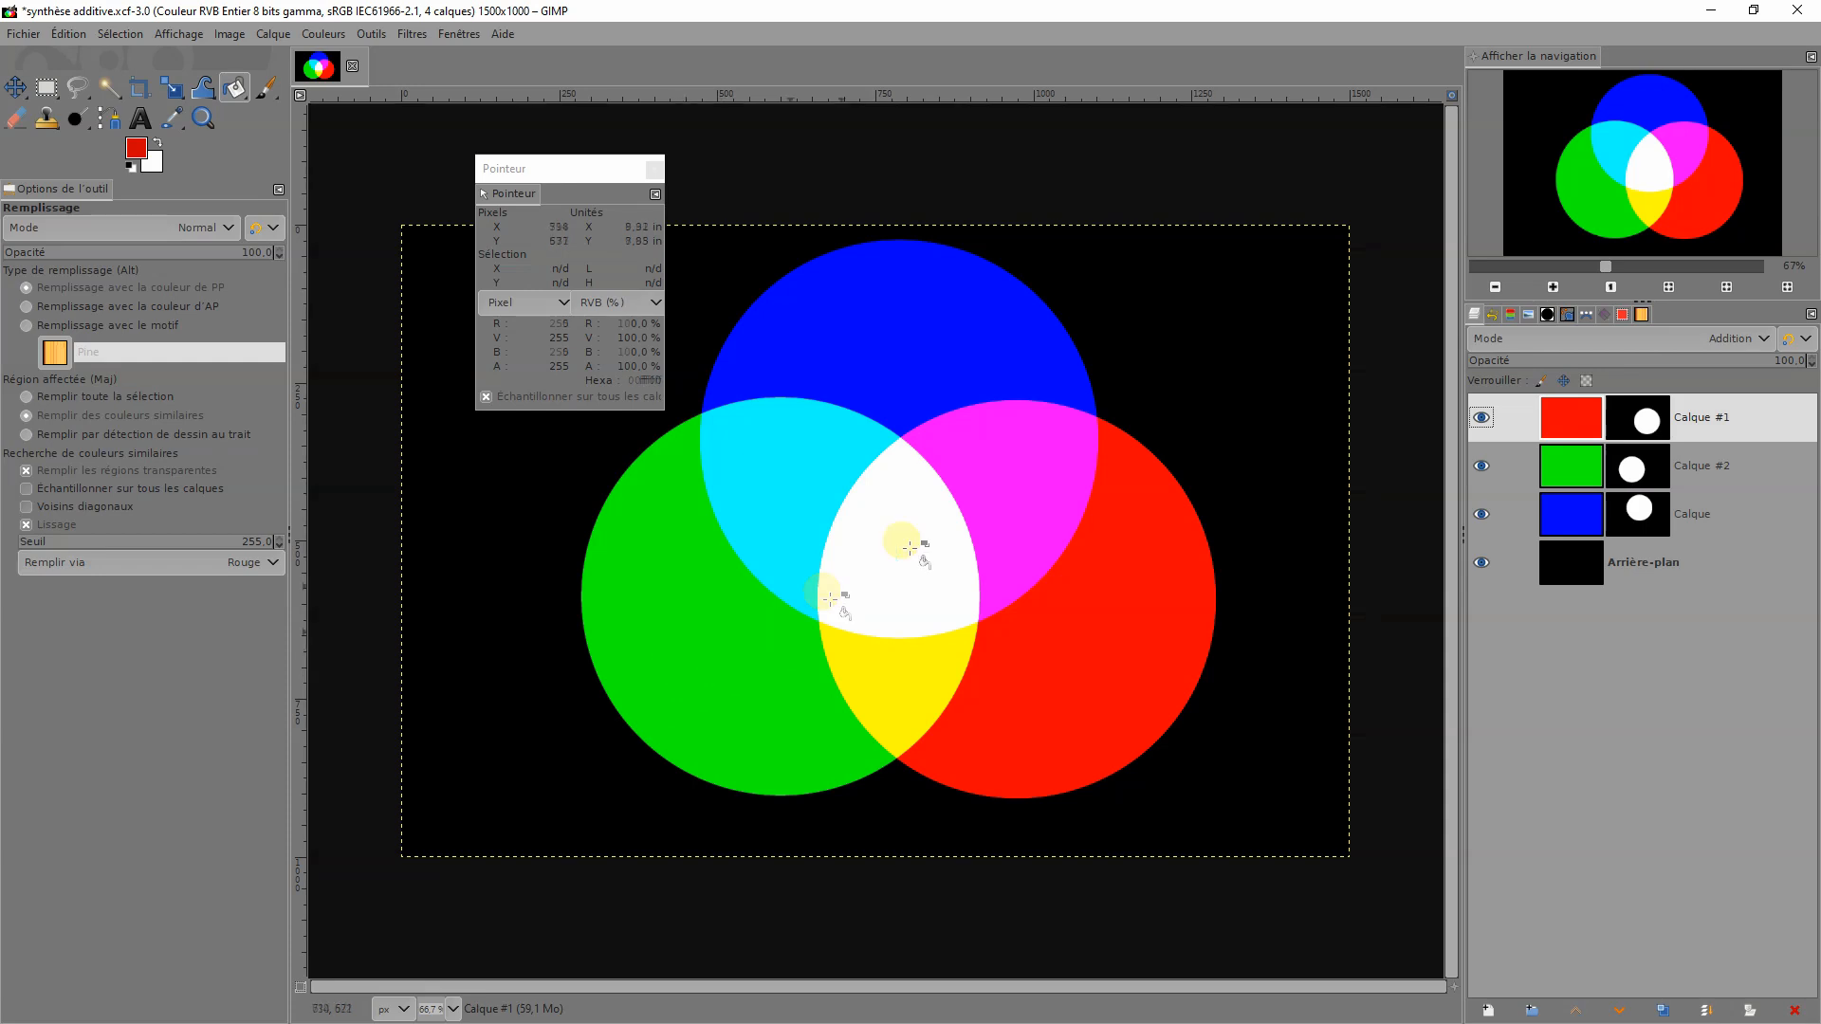
click(994, 493)
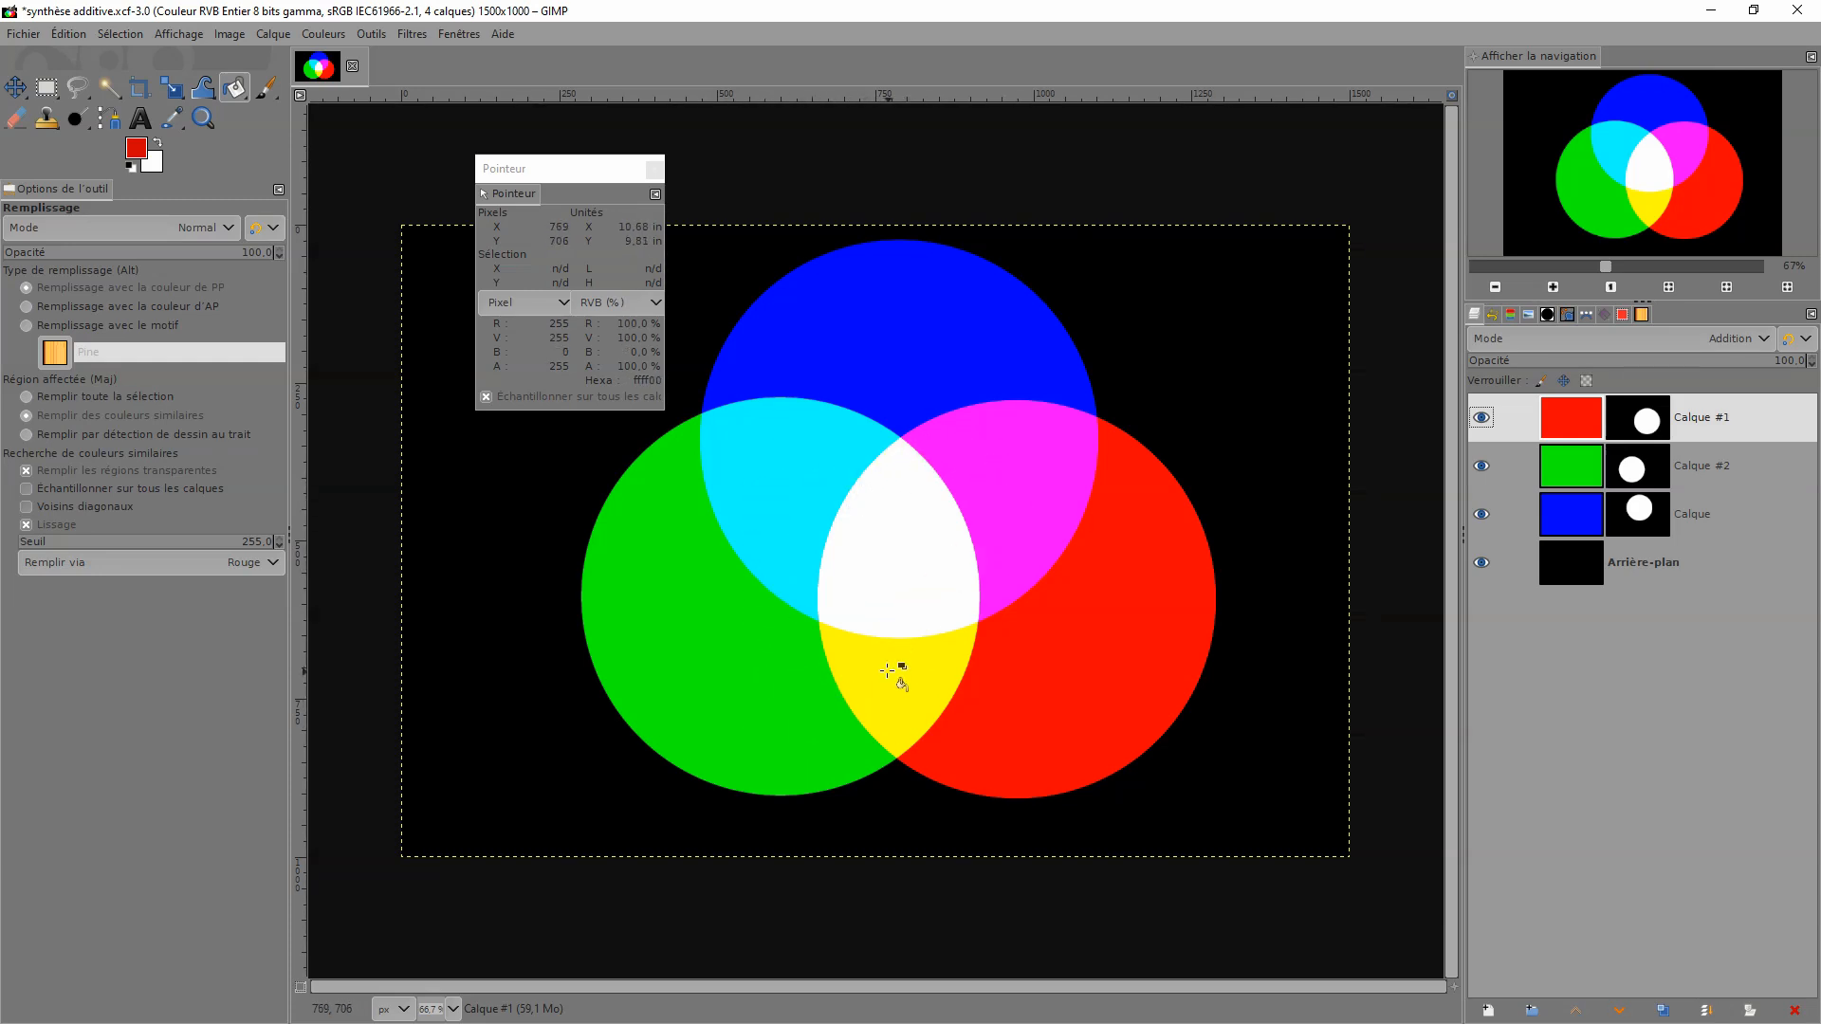
click(751, 482)
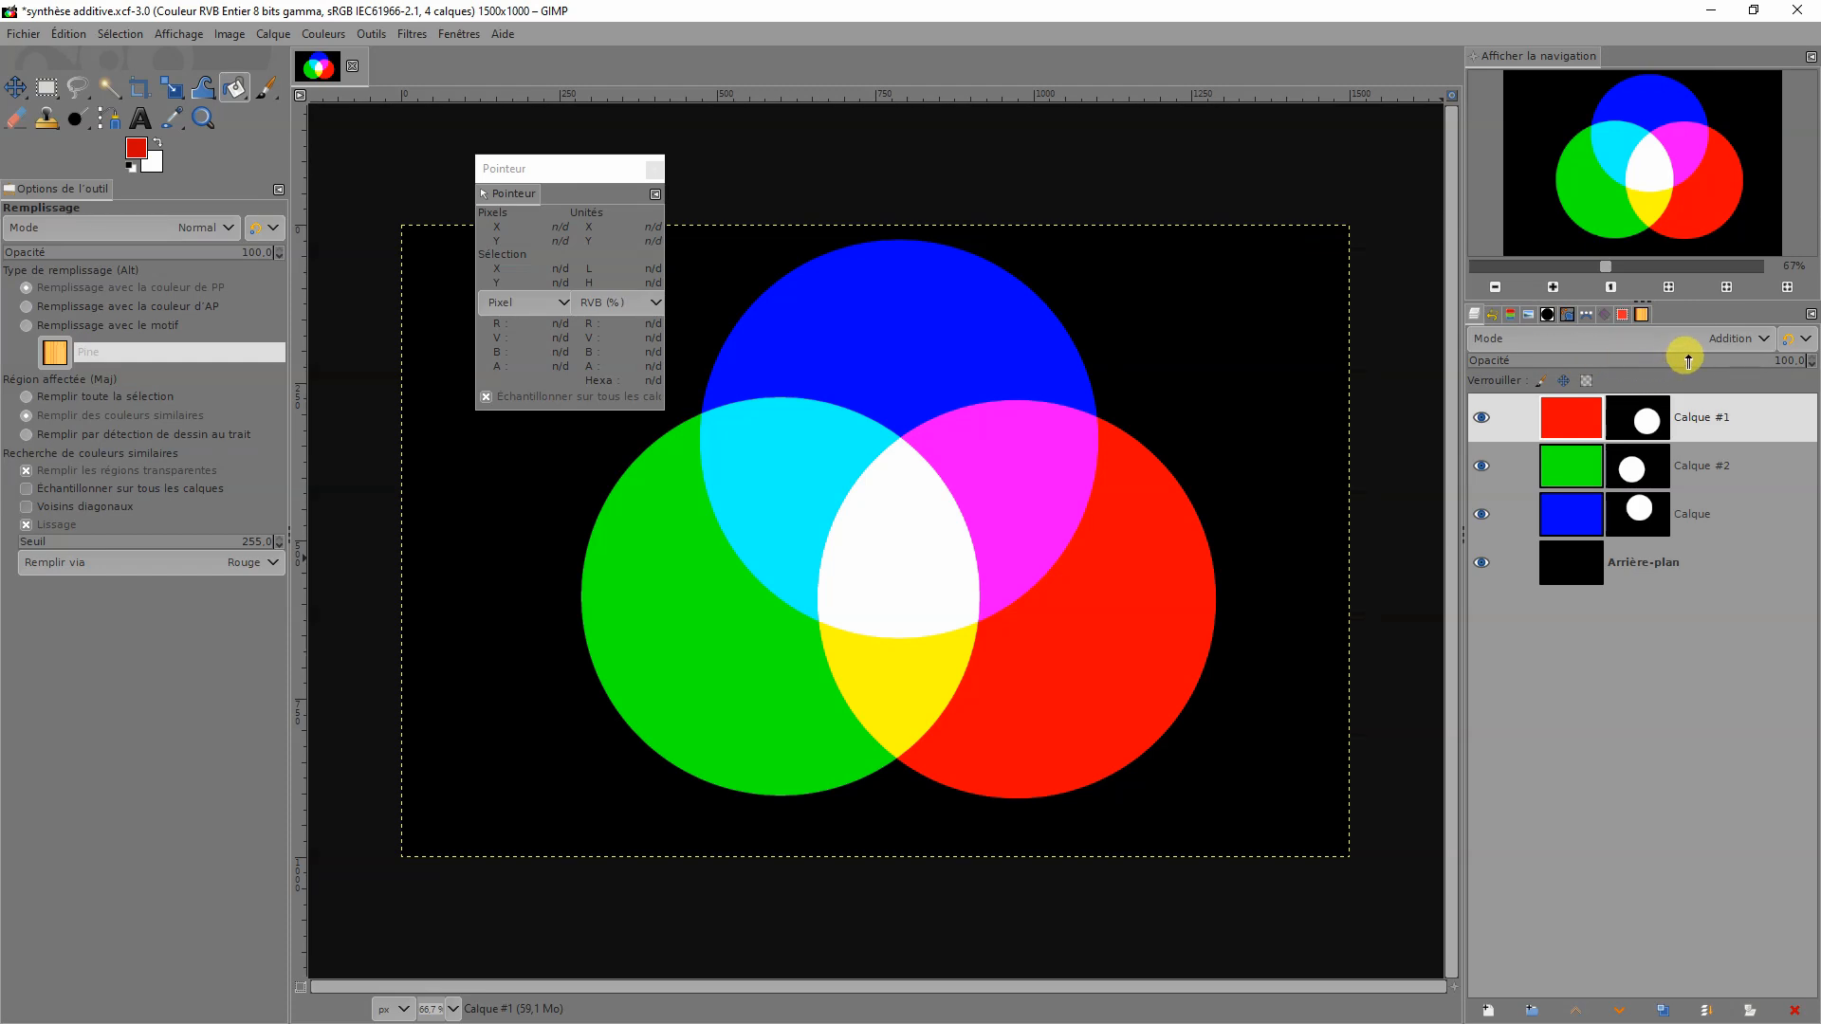
Step: Vary the red Calque #1's opacity down to about 8, restore it to 100, and toggle the layer's visibility off and on
drag(1688, 360, 1683, 360)
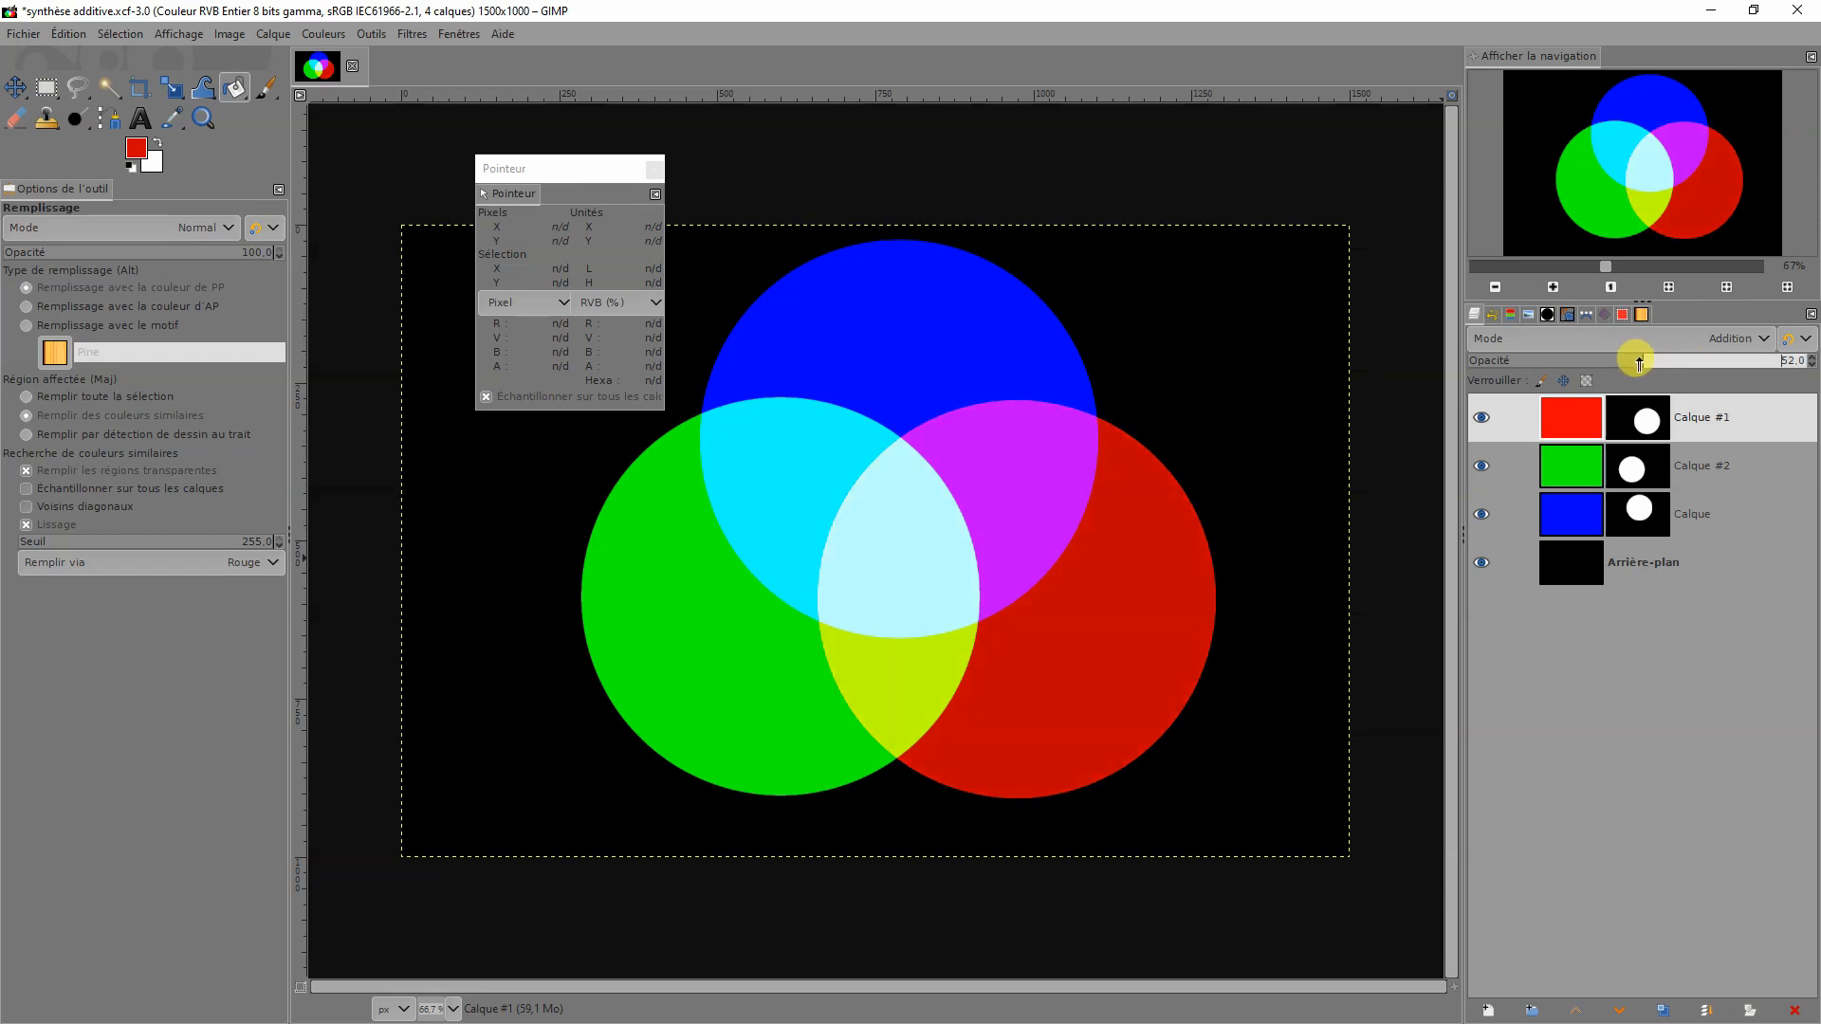
drag(1612, 366, 1589, 368)
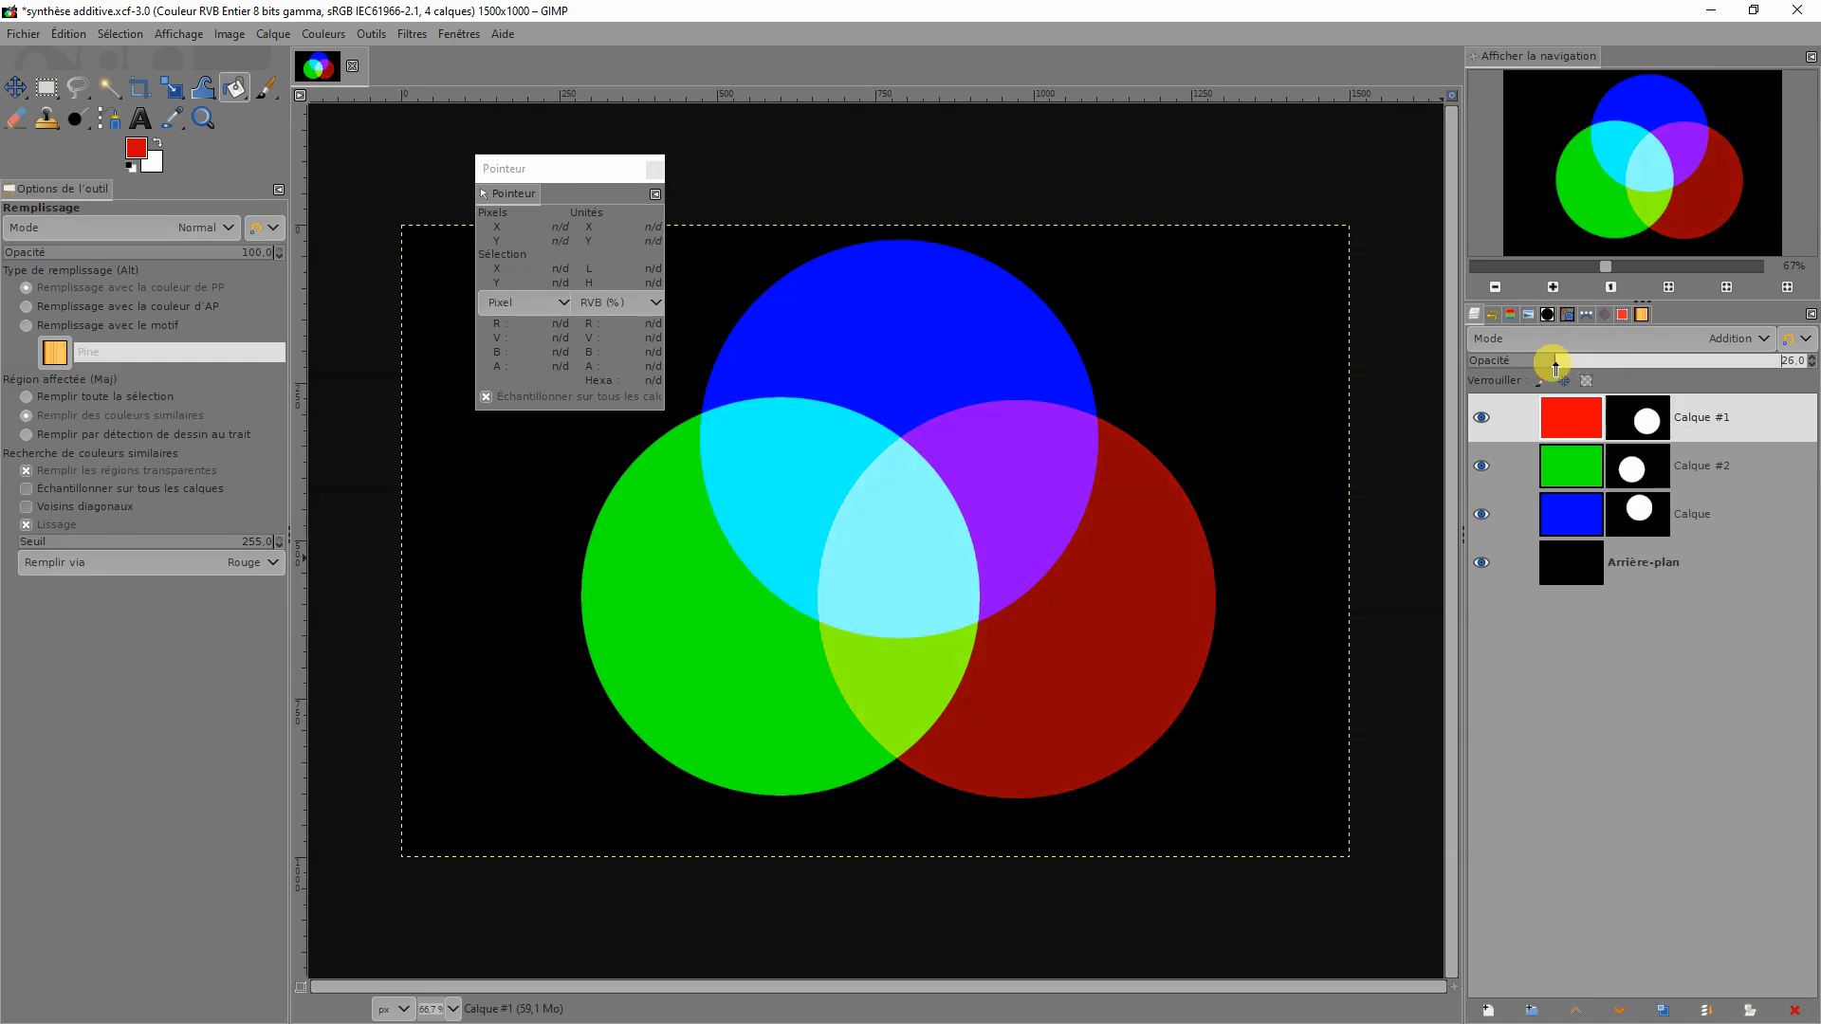
drag(1540, 363, 1664, 359)
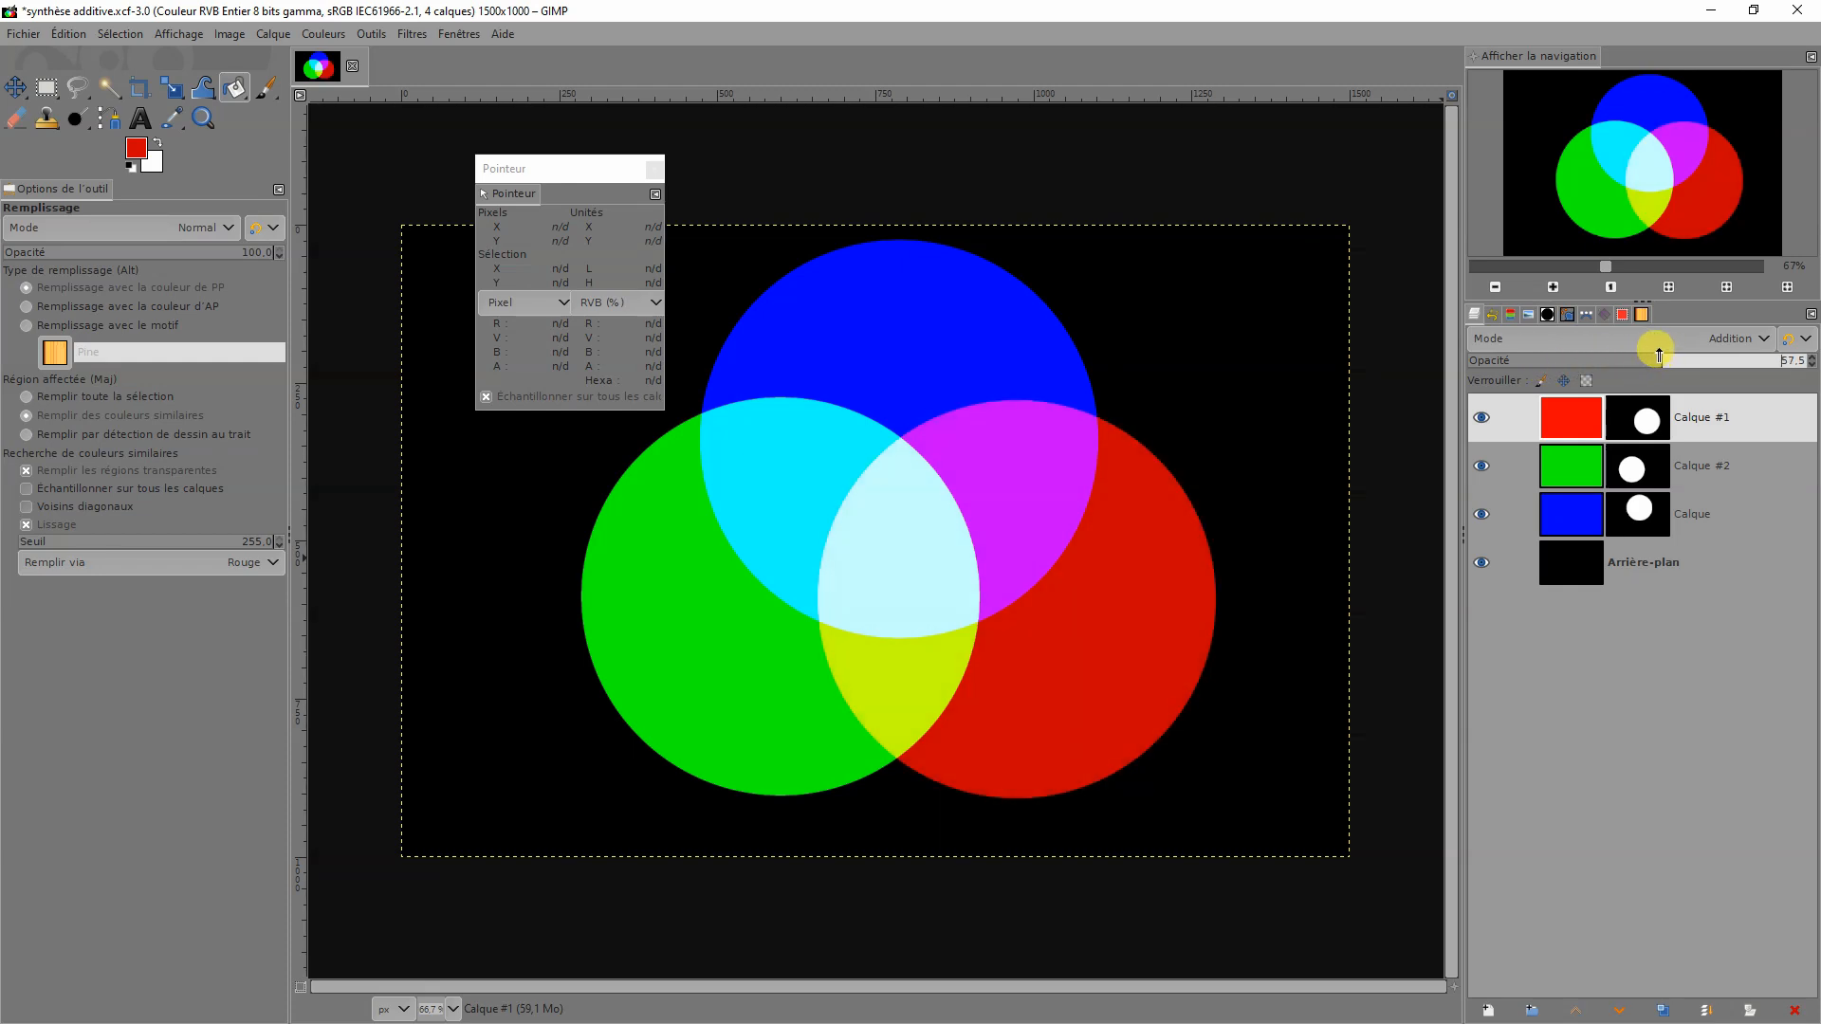
drag(1628, 361, 1513, 376)
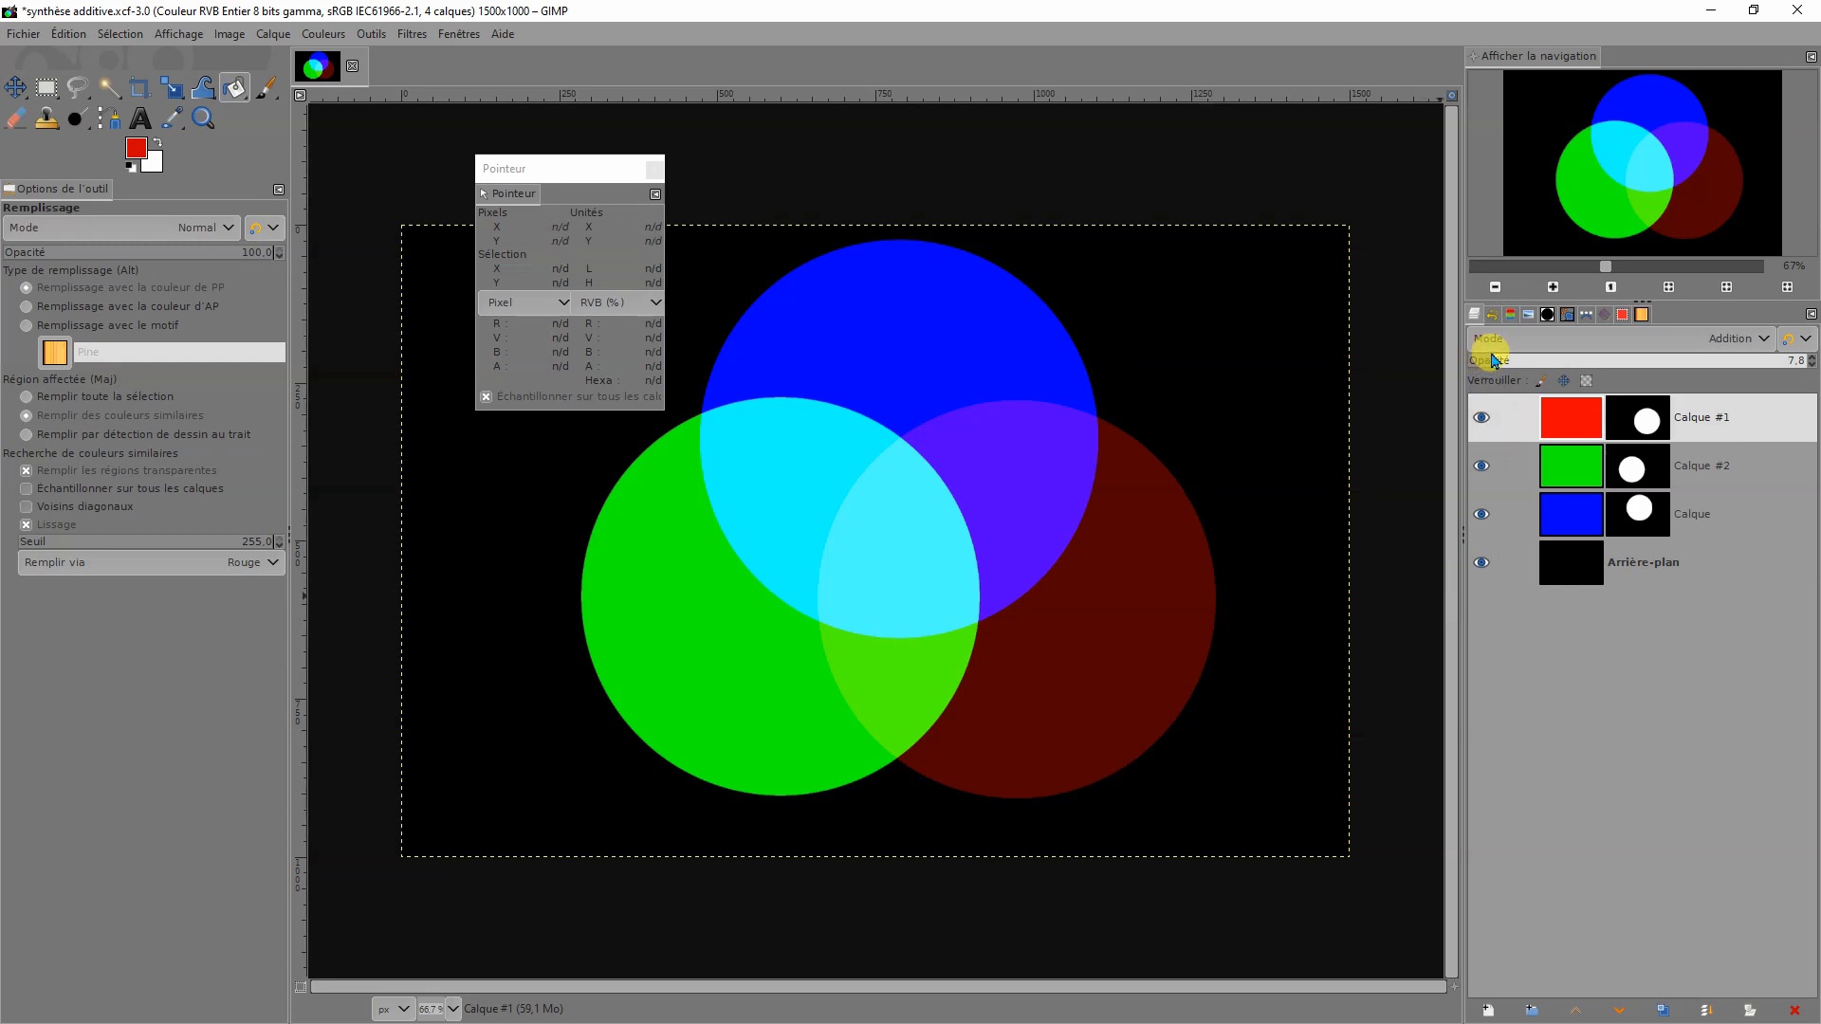
drag(1499, 362, 1802, 361)
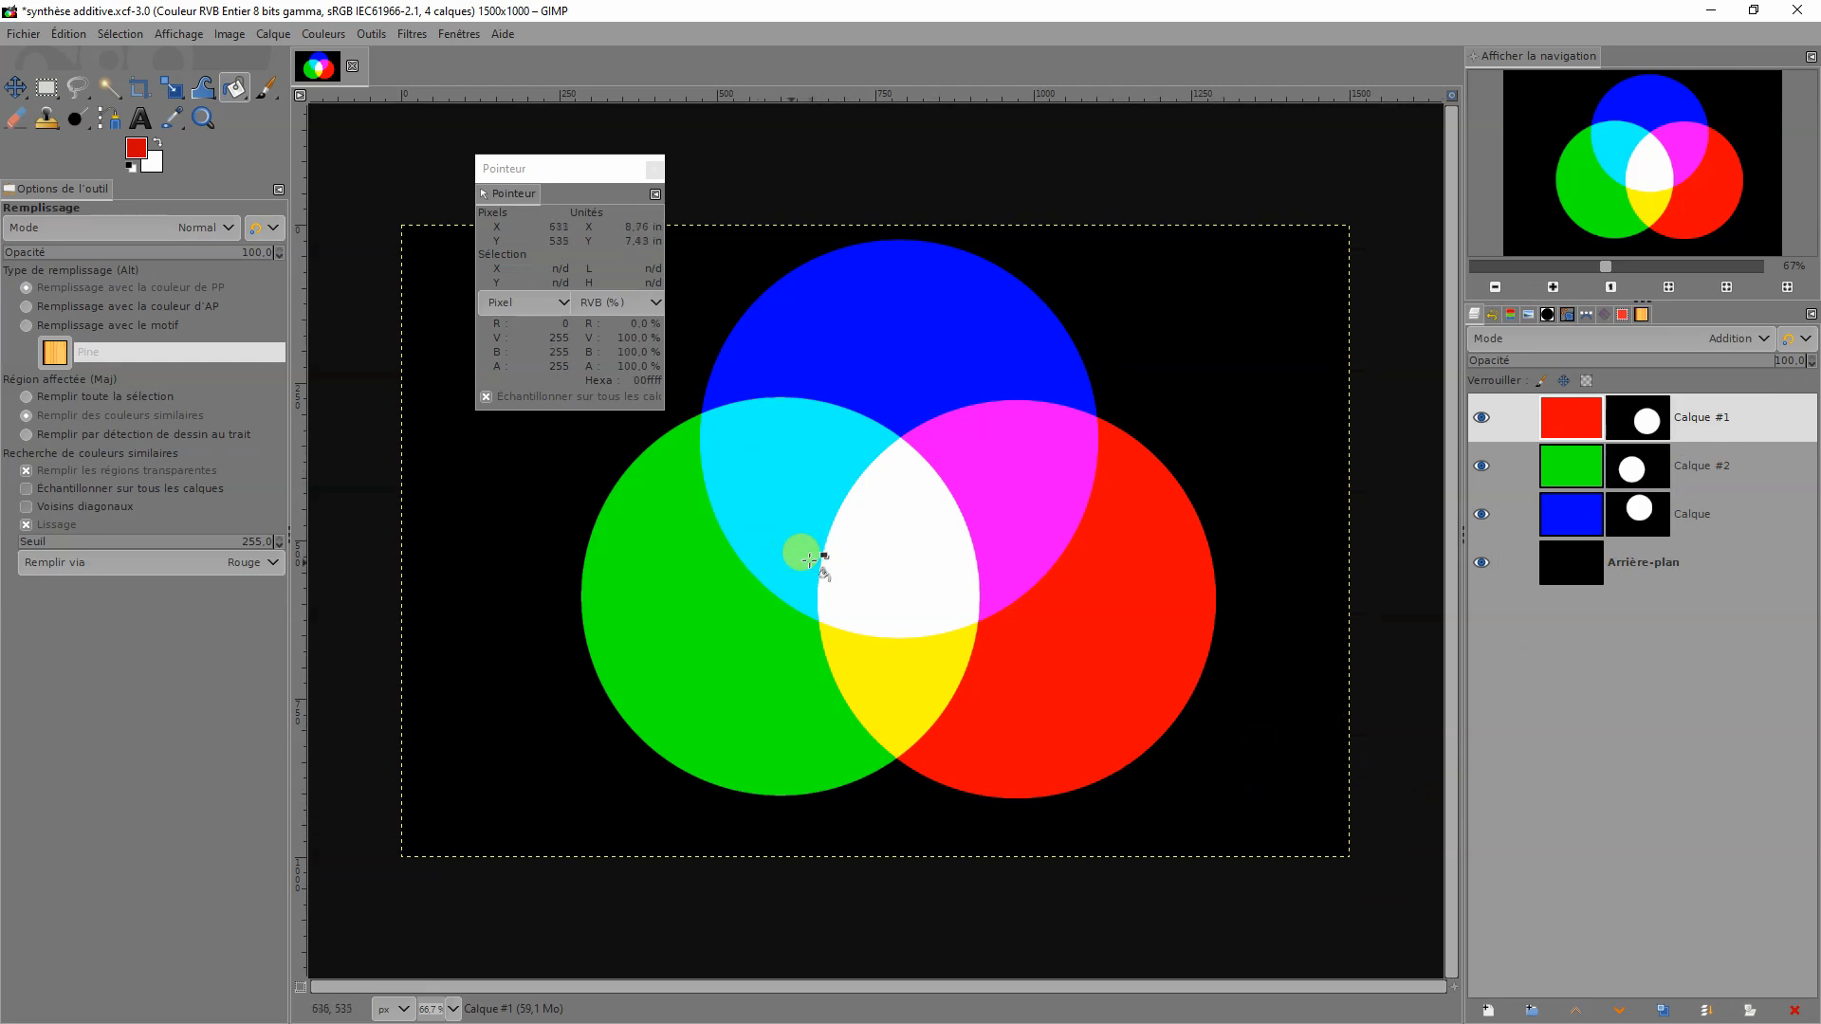
click(1481, 420)
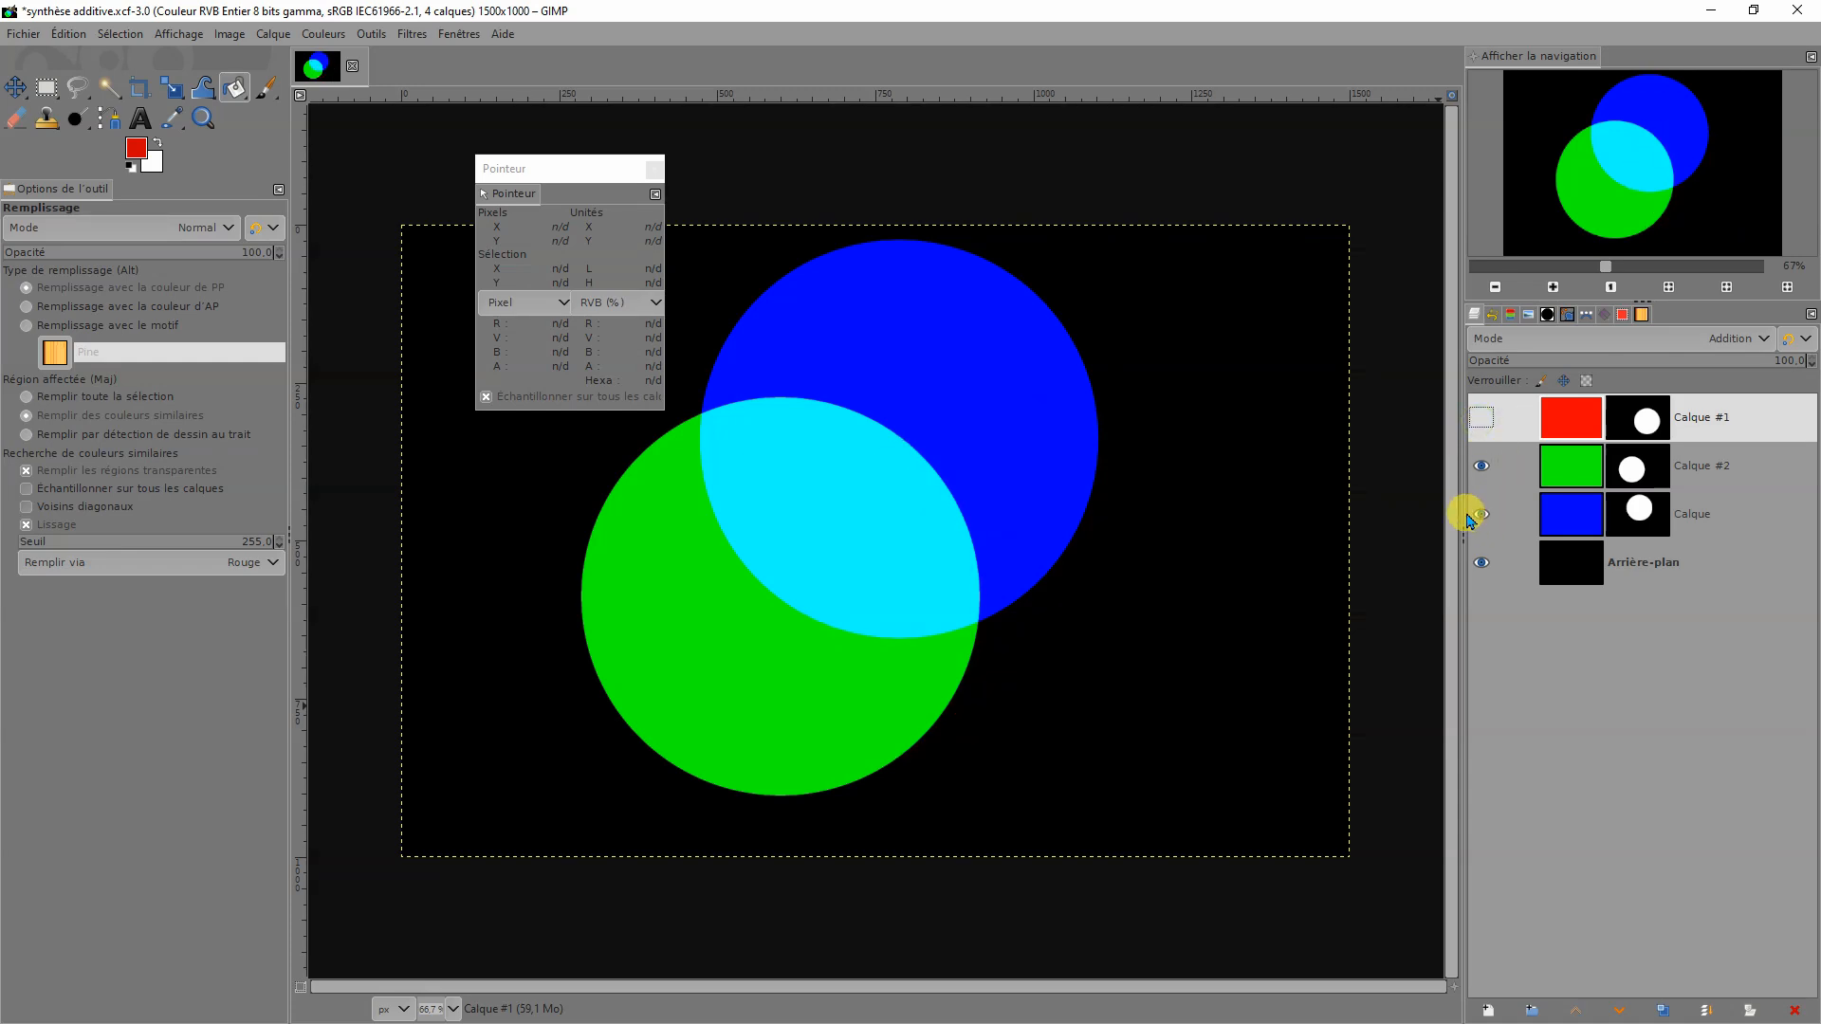
click(1487, 423)
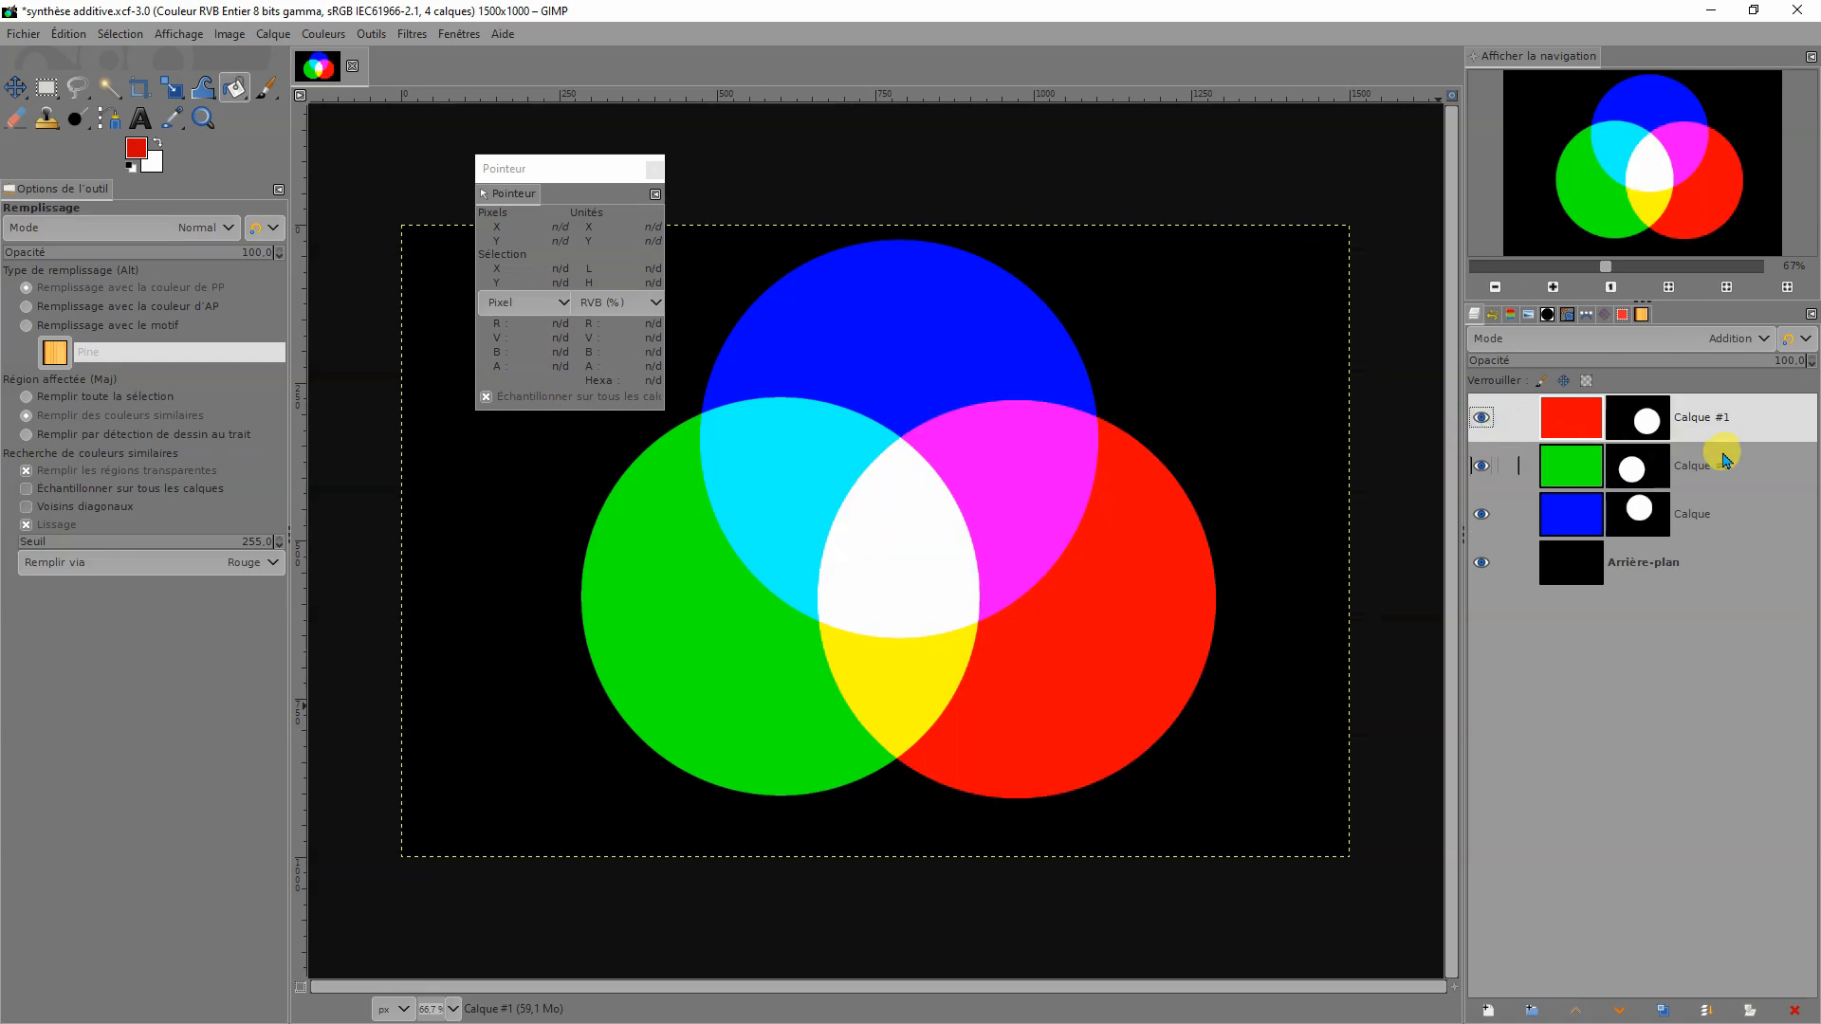
Step: Select the green Calque #2 and vary its opacity to compare the overlap colours, finishing at 100
click(1660, 469)
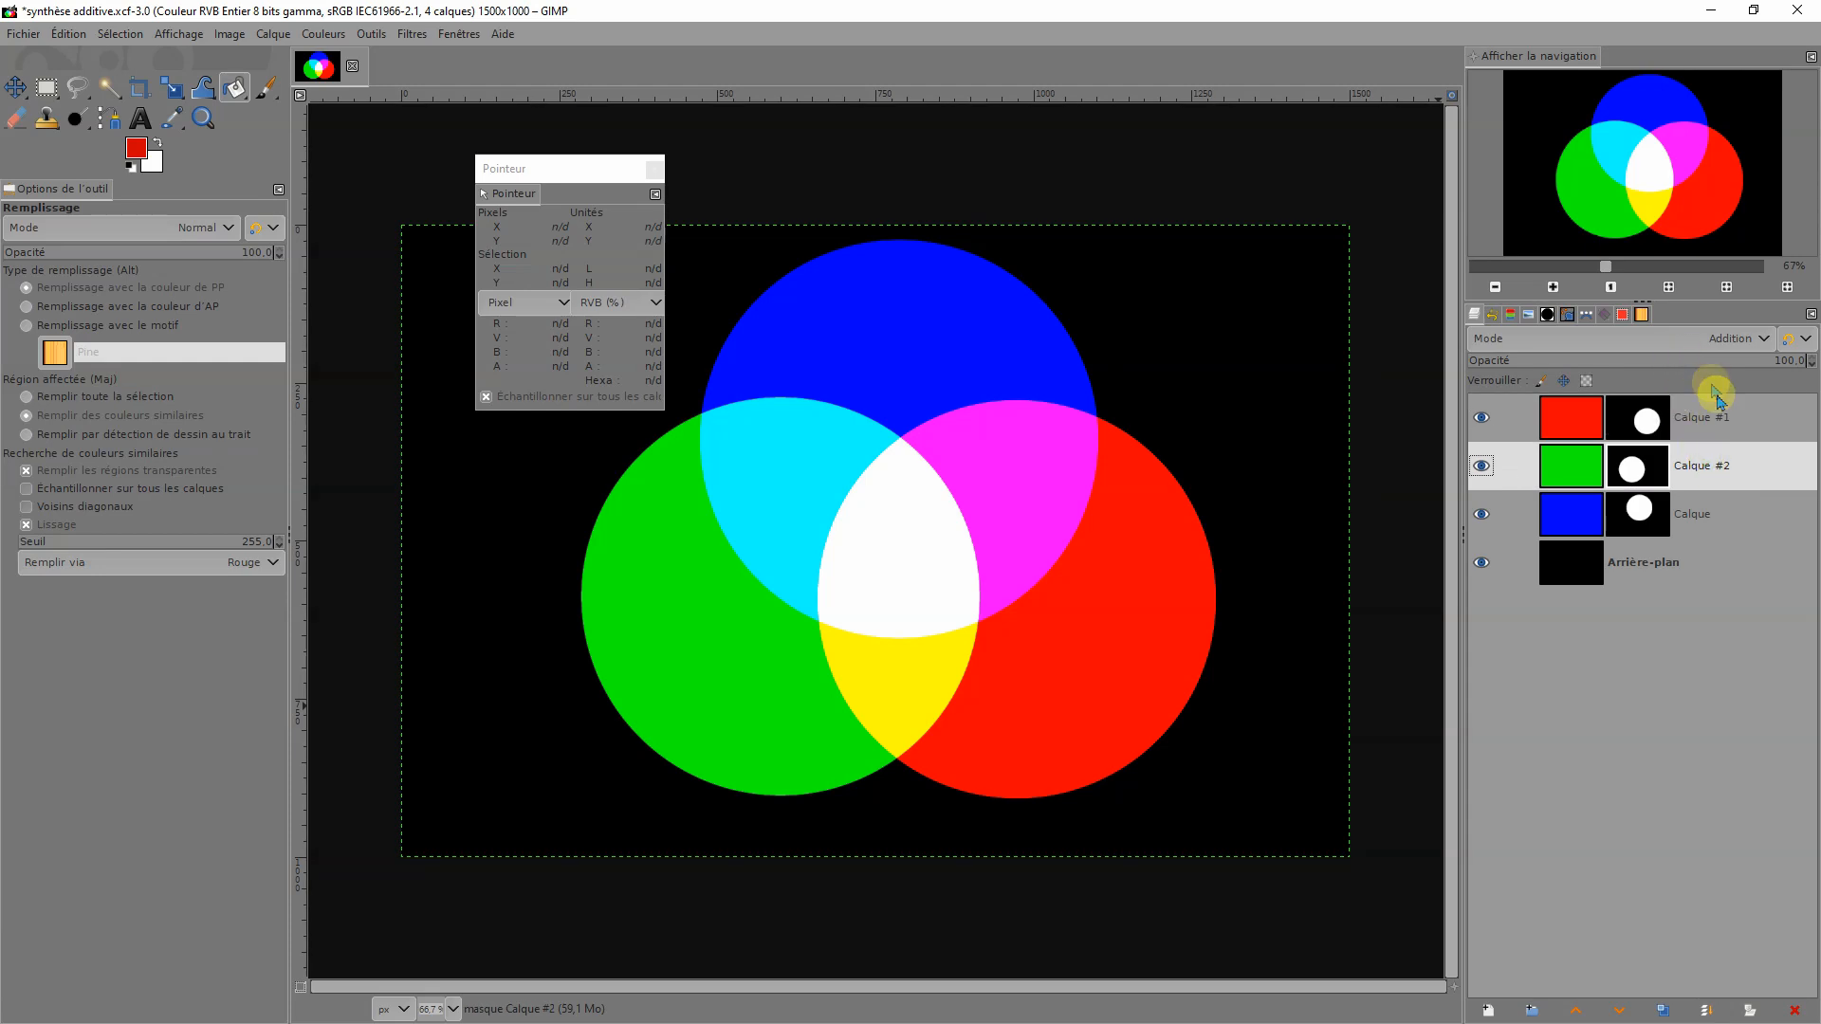
click(1702, 405)
click(1721, 474)
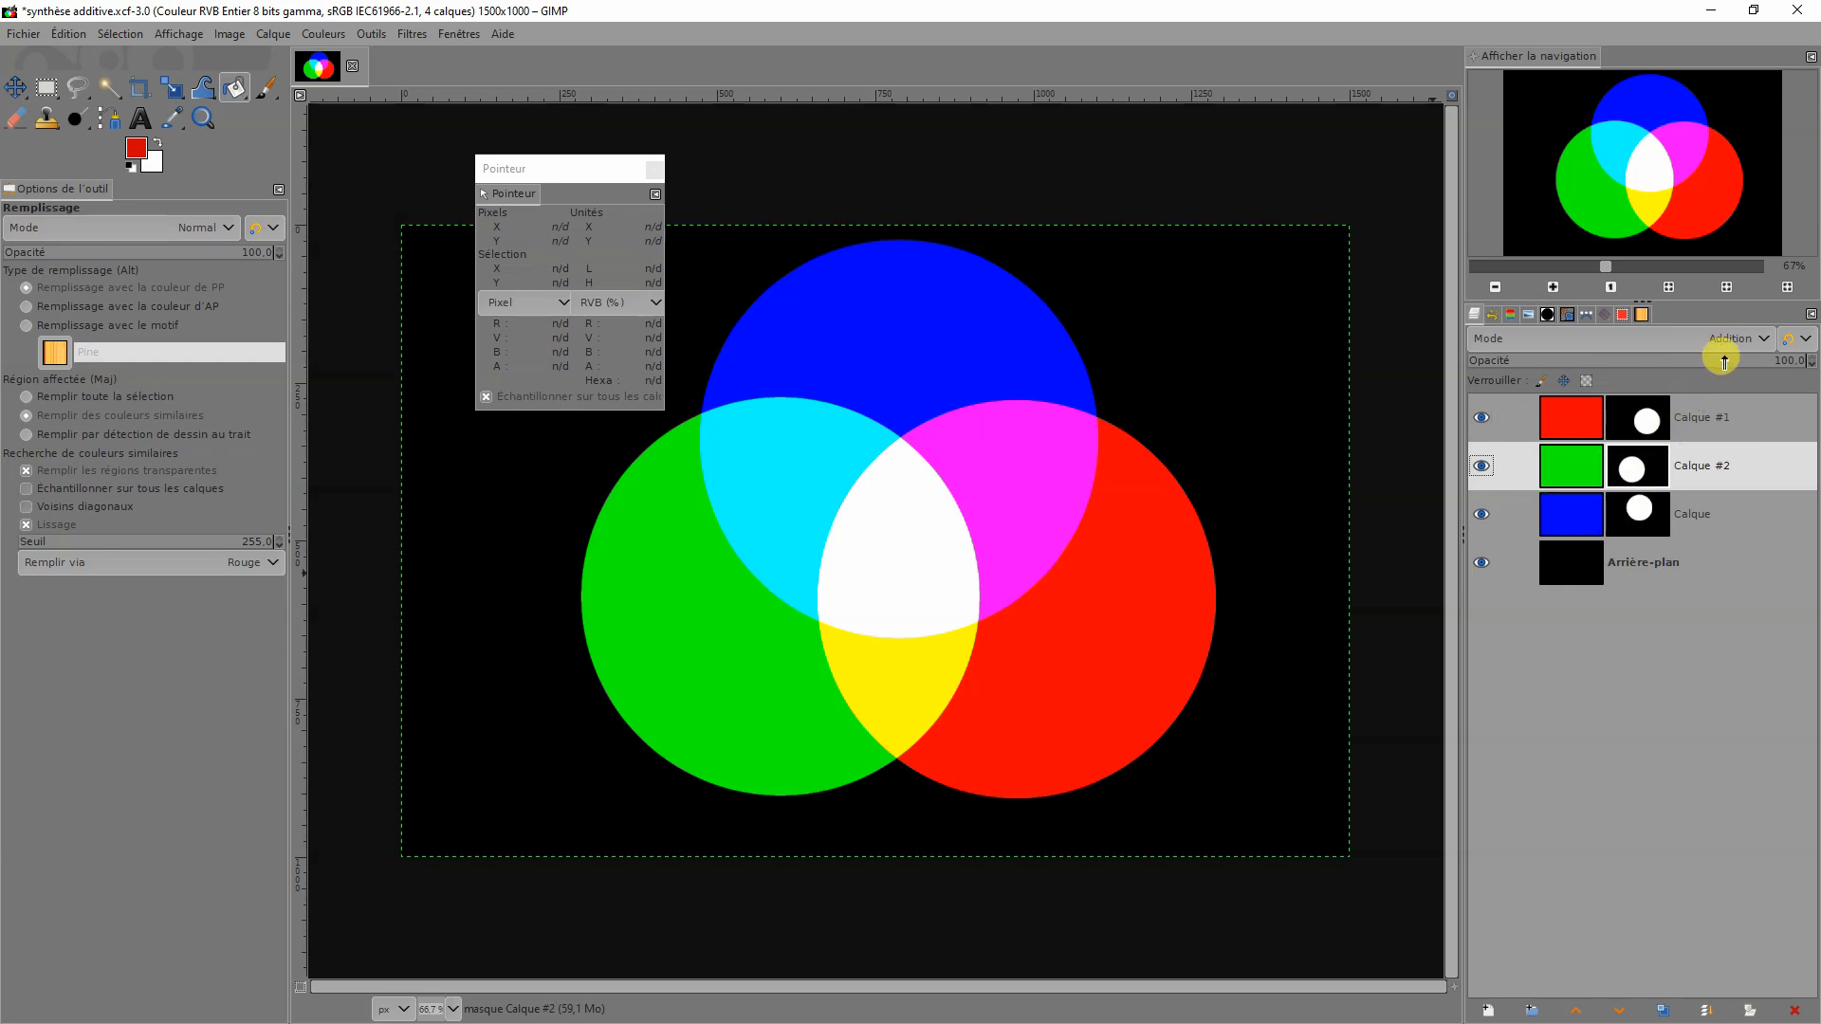
drag(1724, 360, 1802, 362)
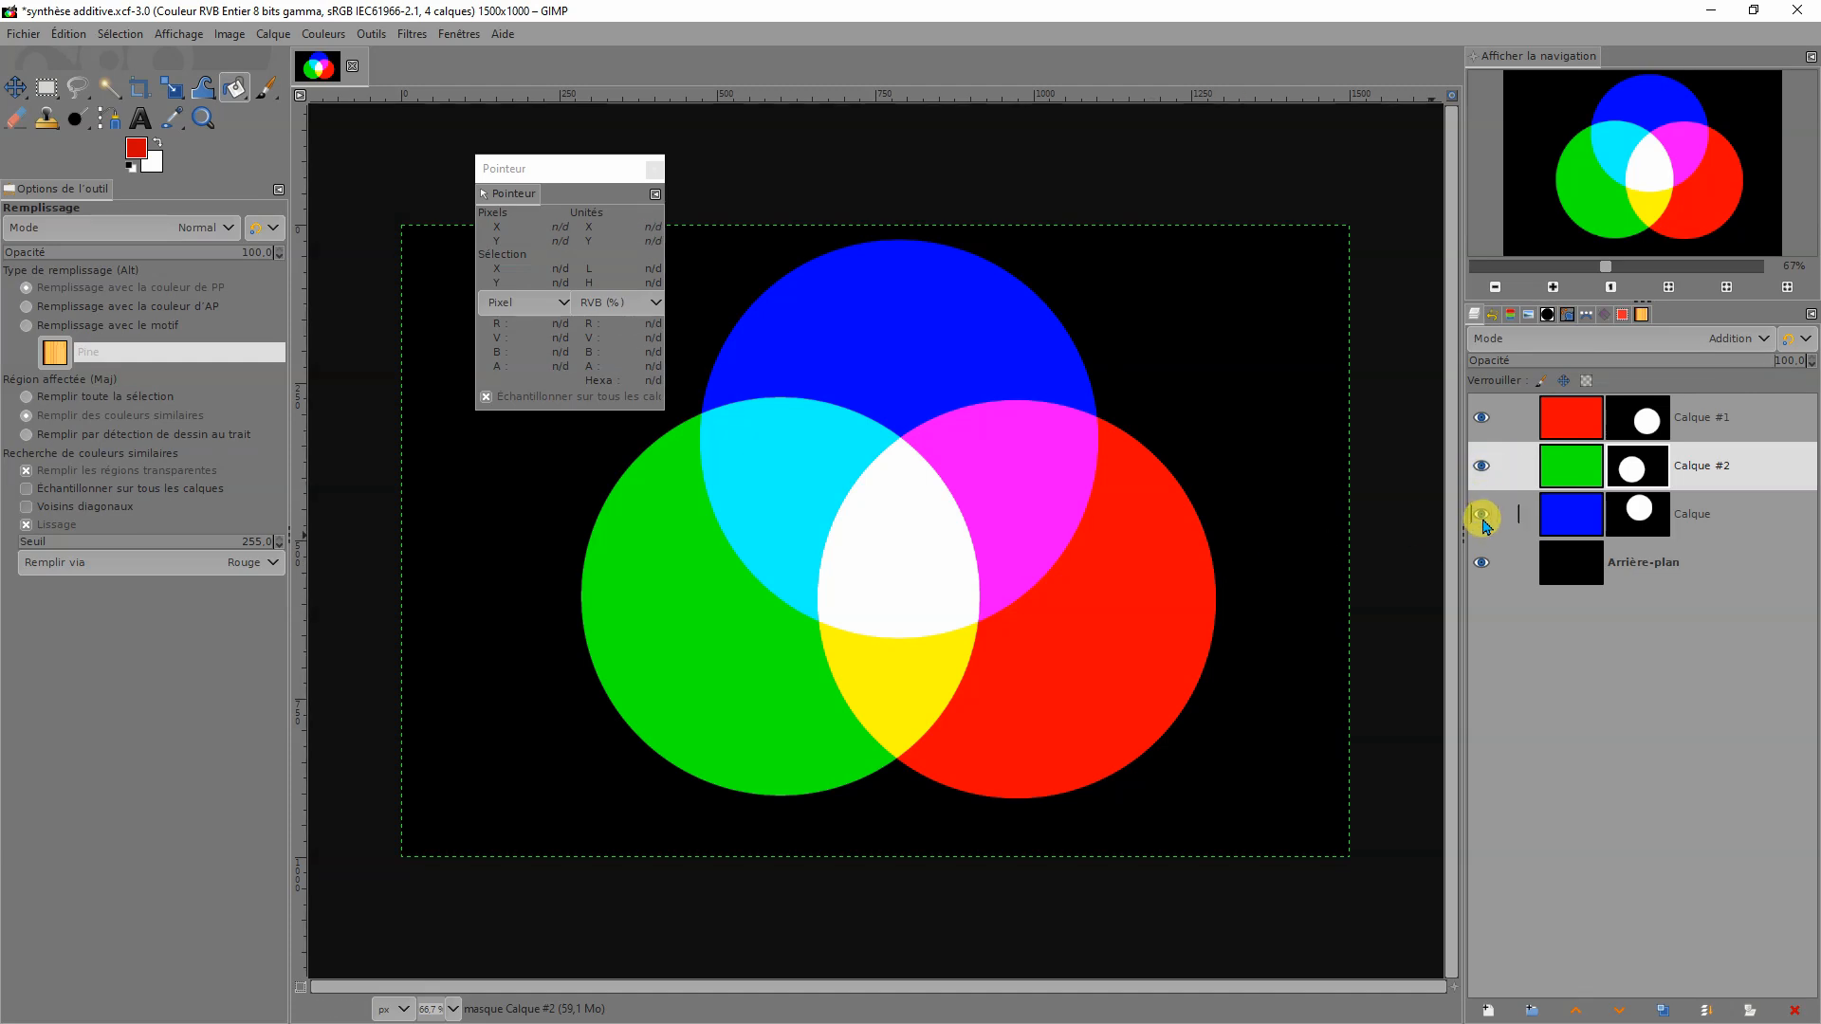
Step: Select the blue Calque, lower its opacity to about 31 to compare the overlap colours, and restore it to 100
click(1718, 520)
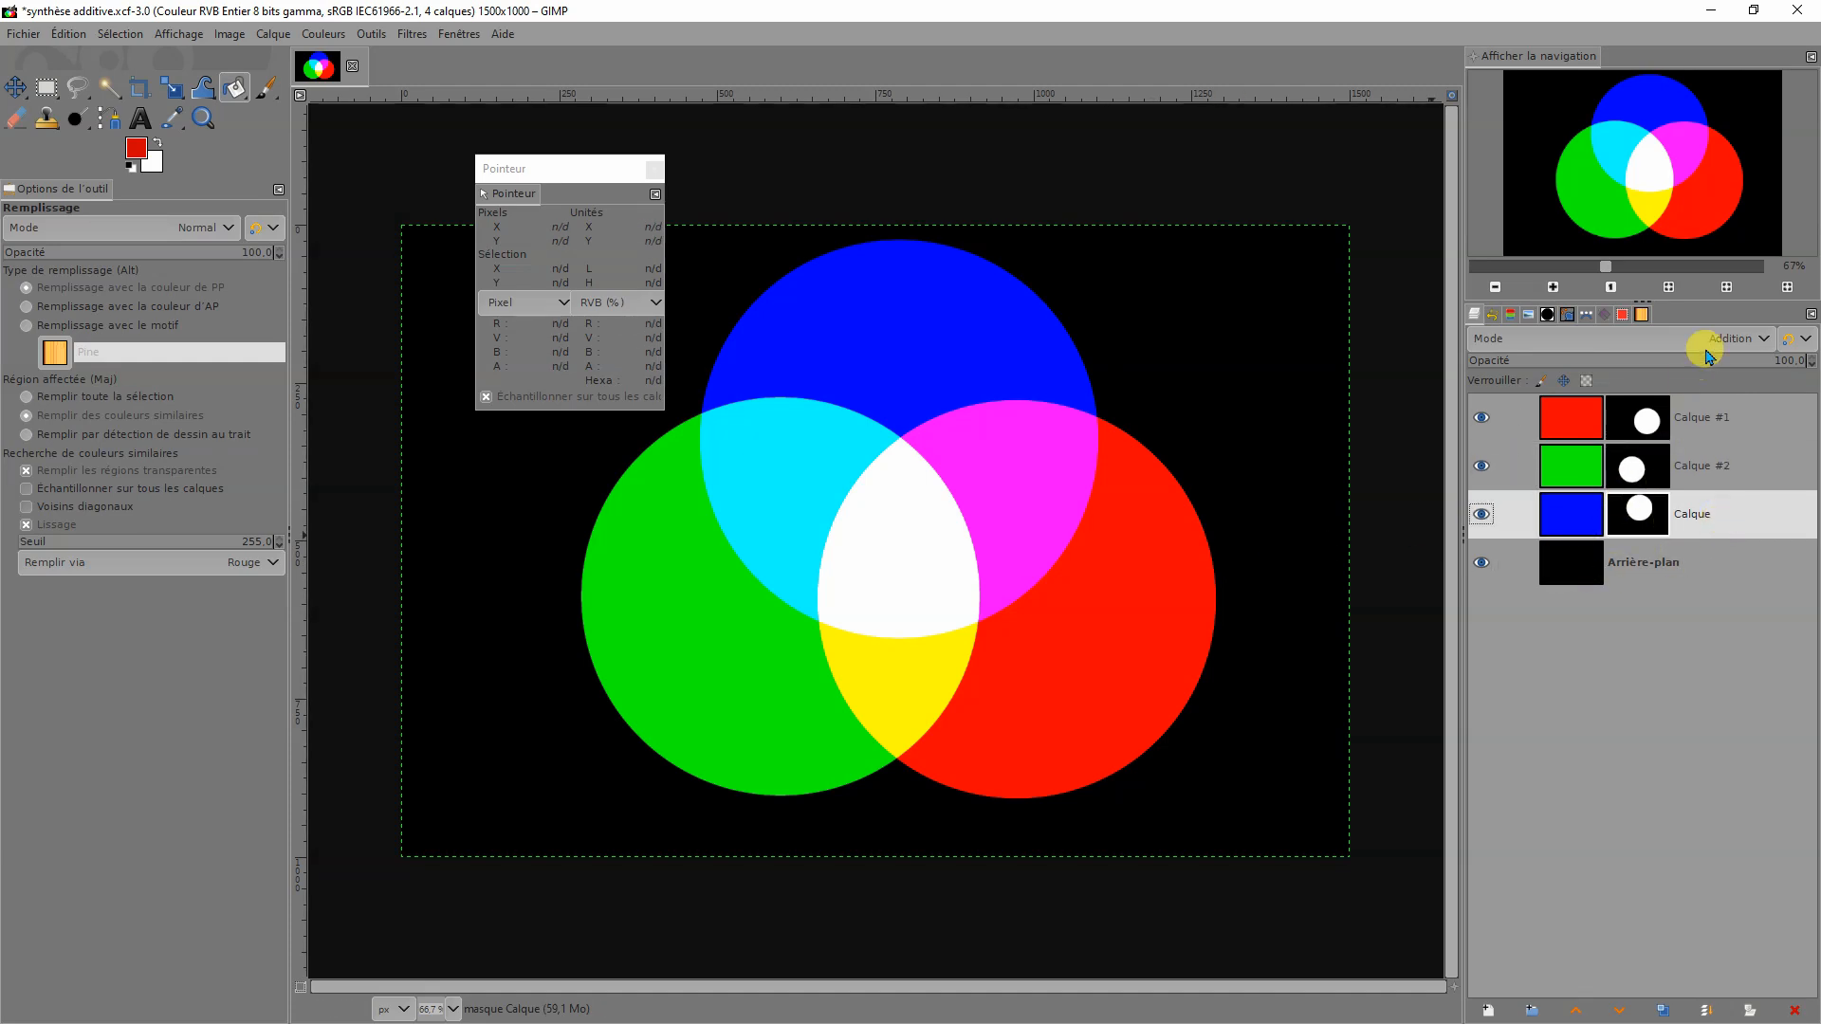
click(1729, 473)
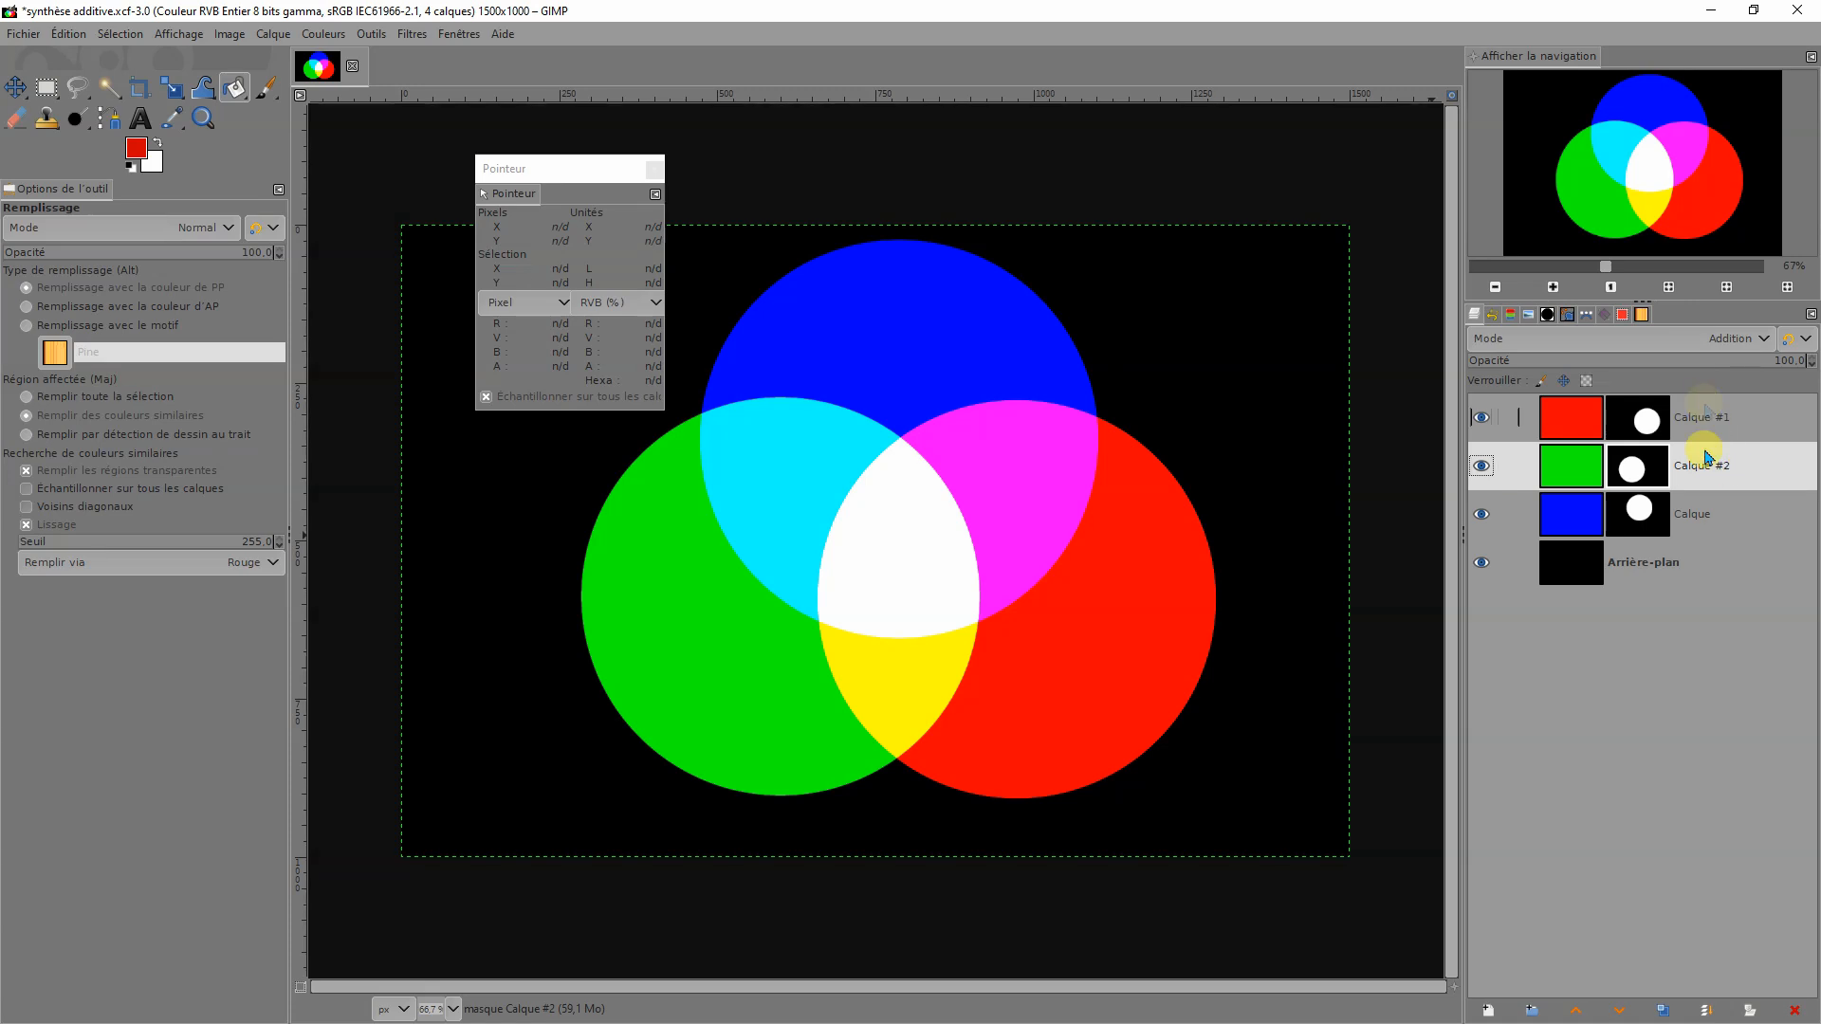
click(1713, 523)
click(1688, 360)
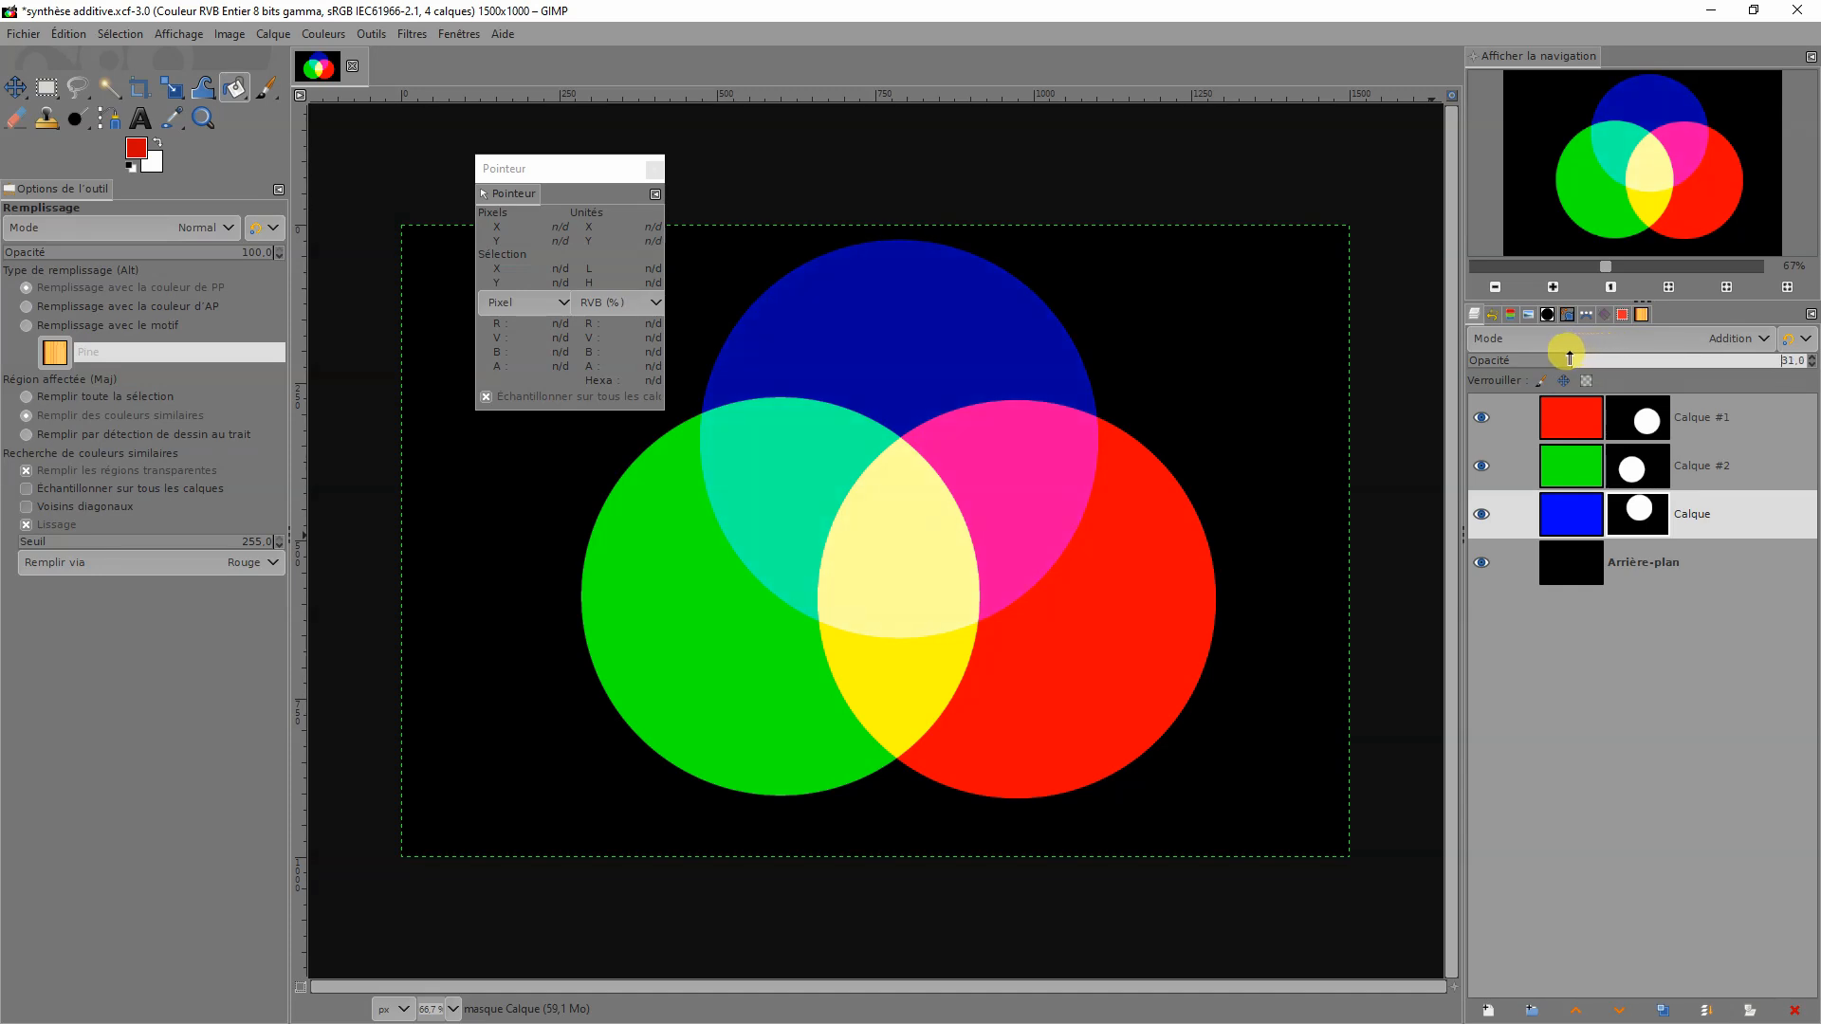
drag(1551, 359, 1809, 346)
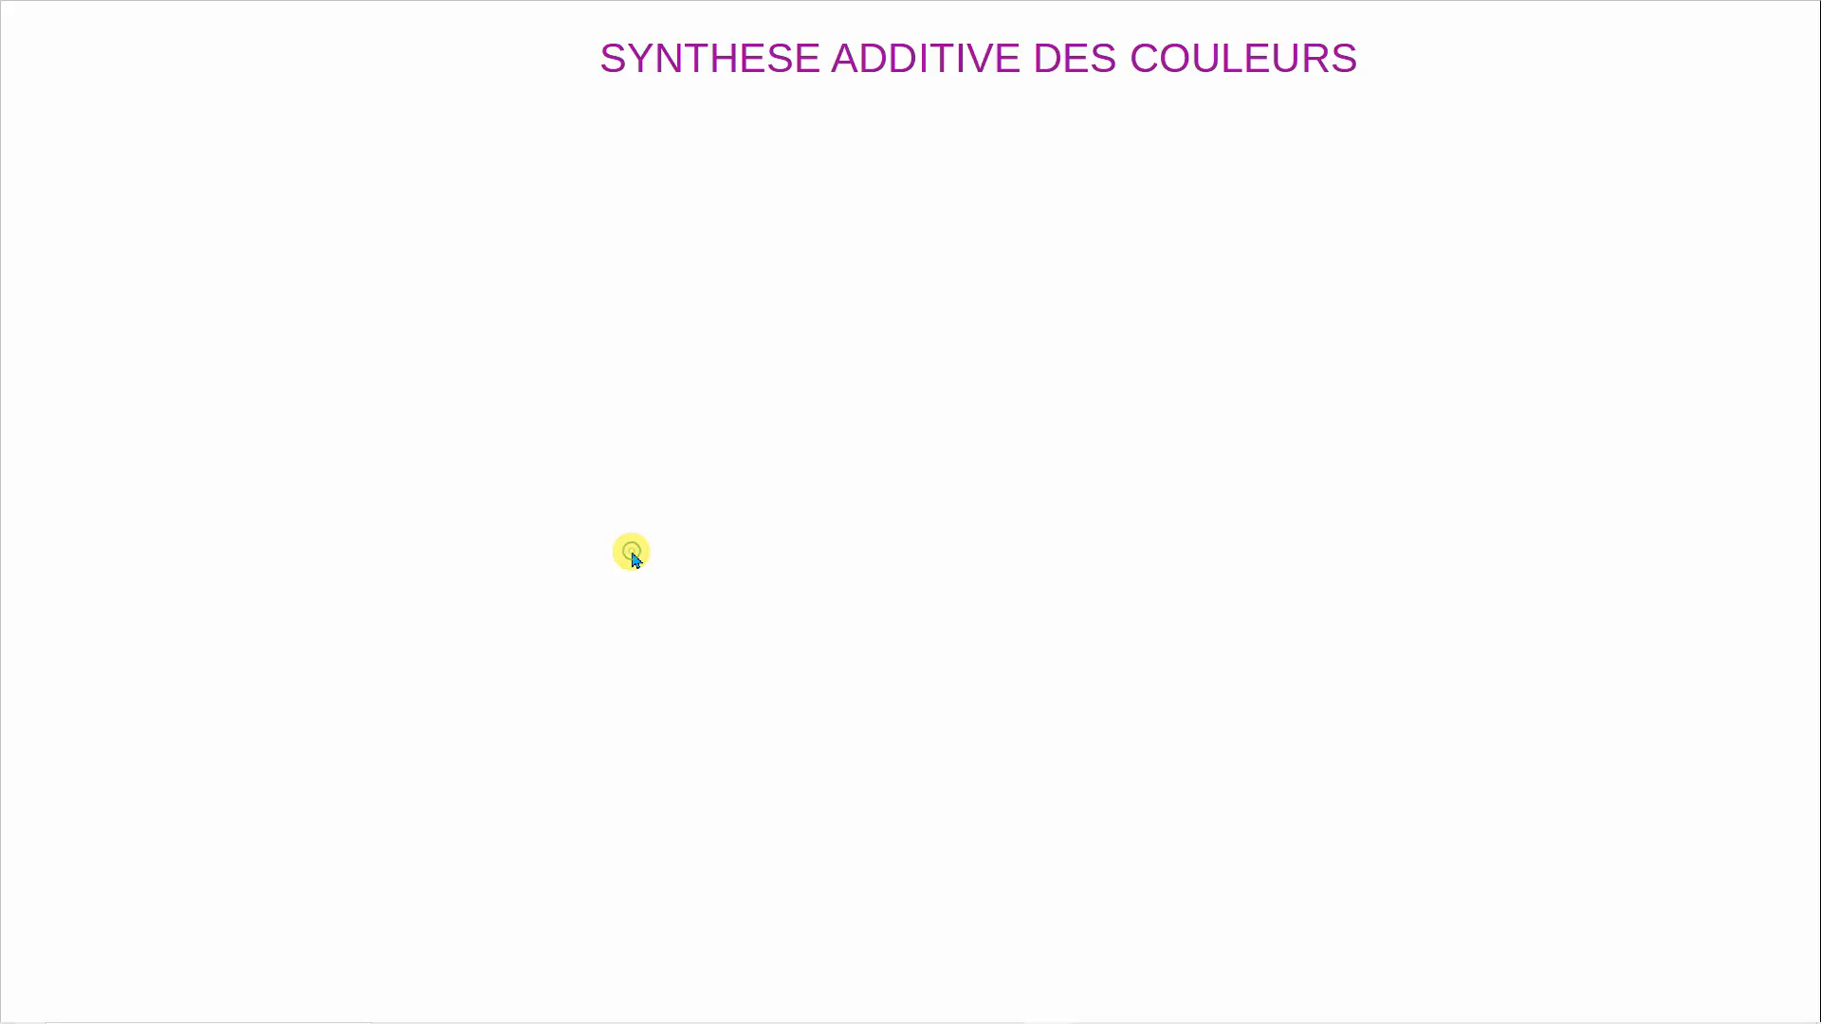
click(633, 554)
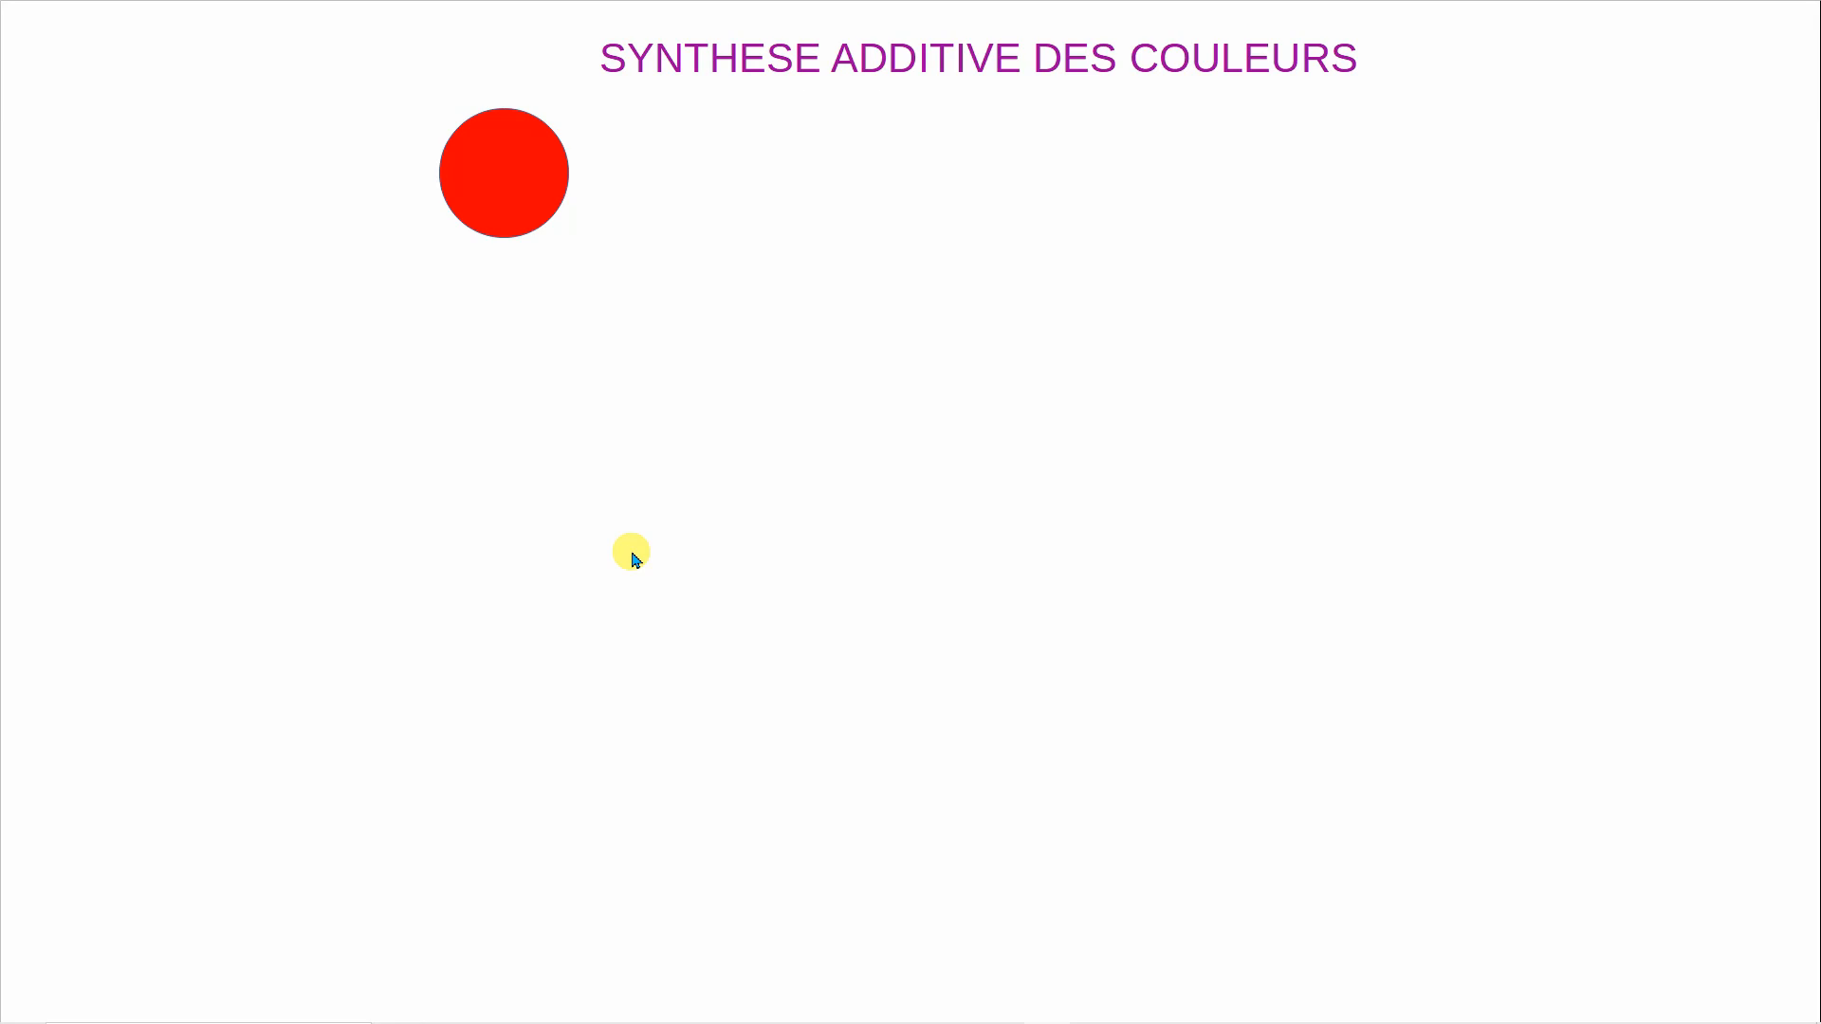
click(633, 555)
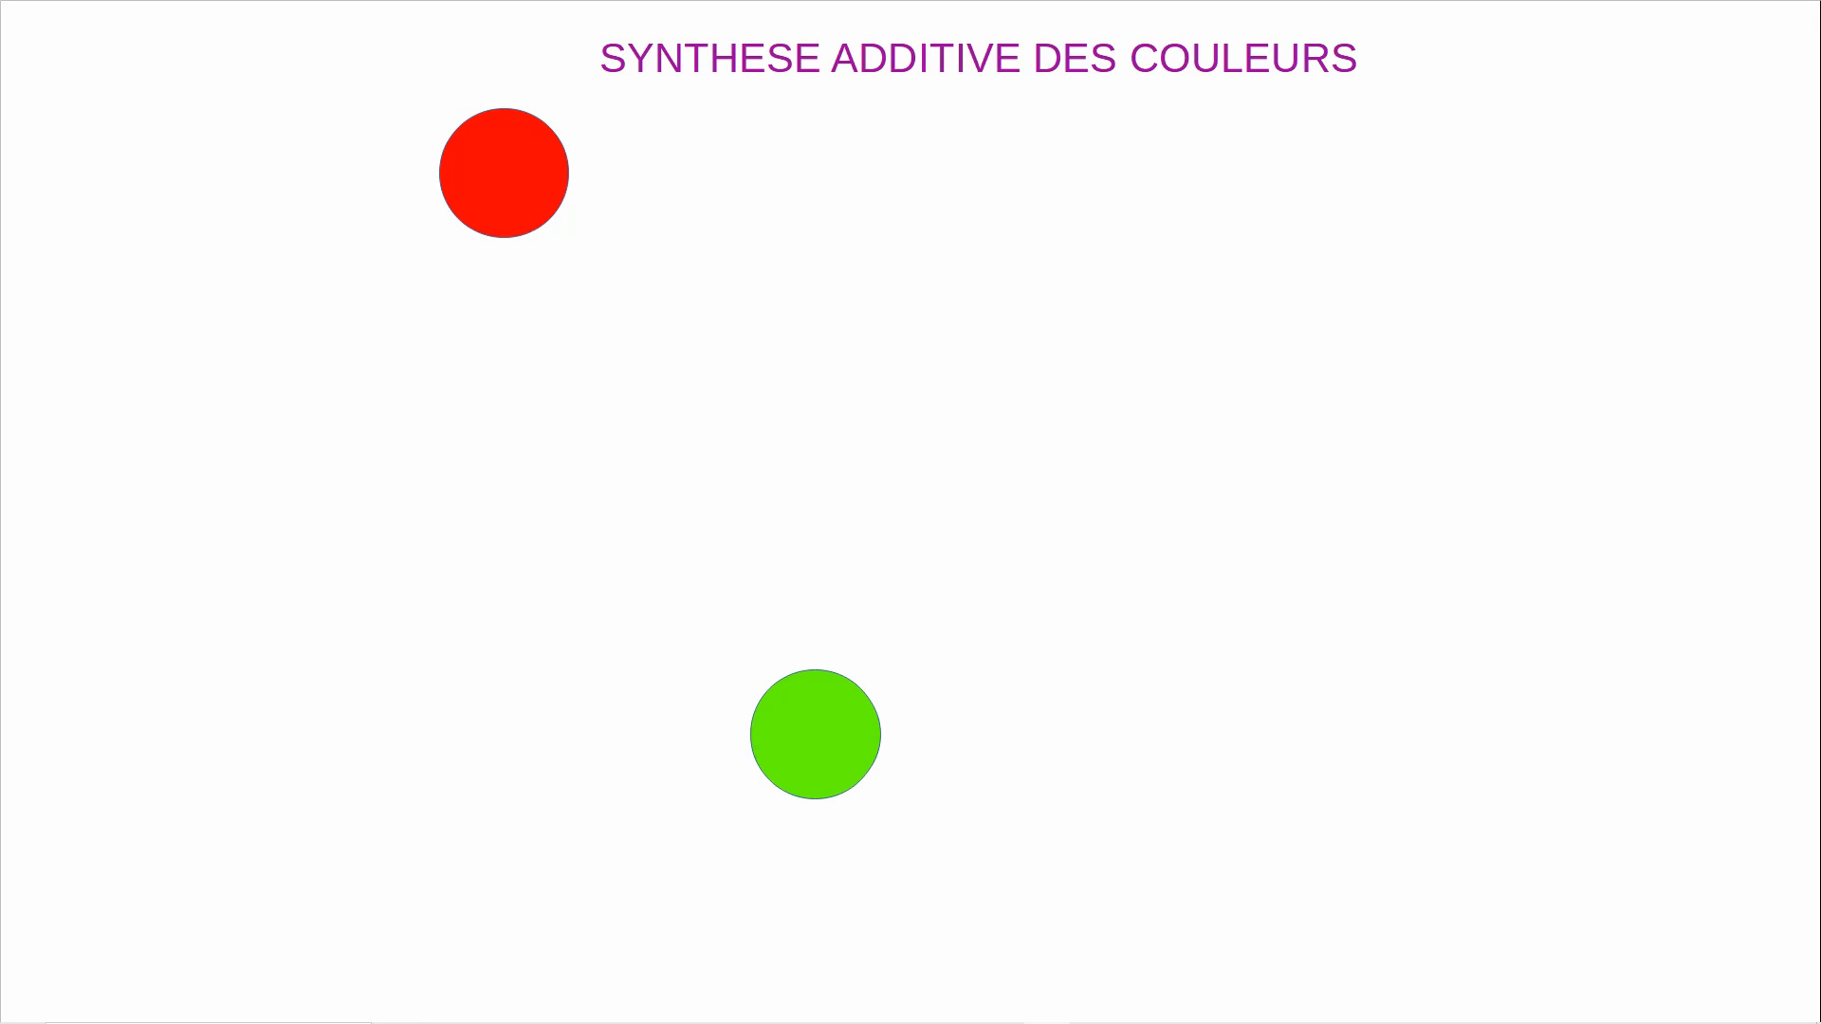
click(633, 552)
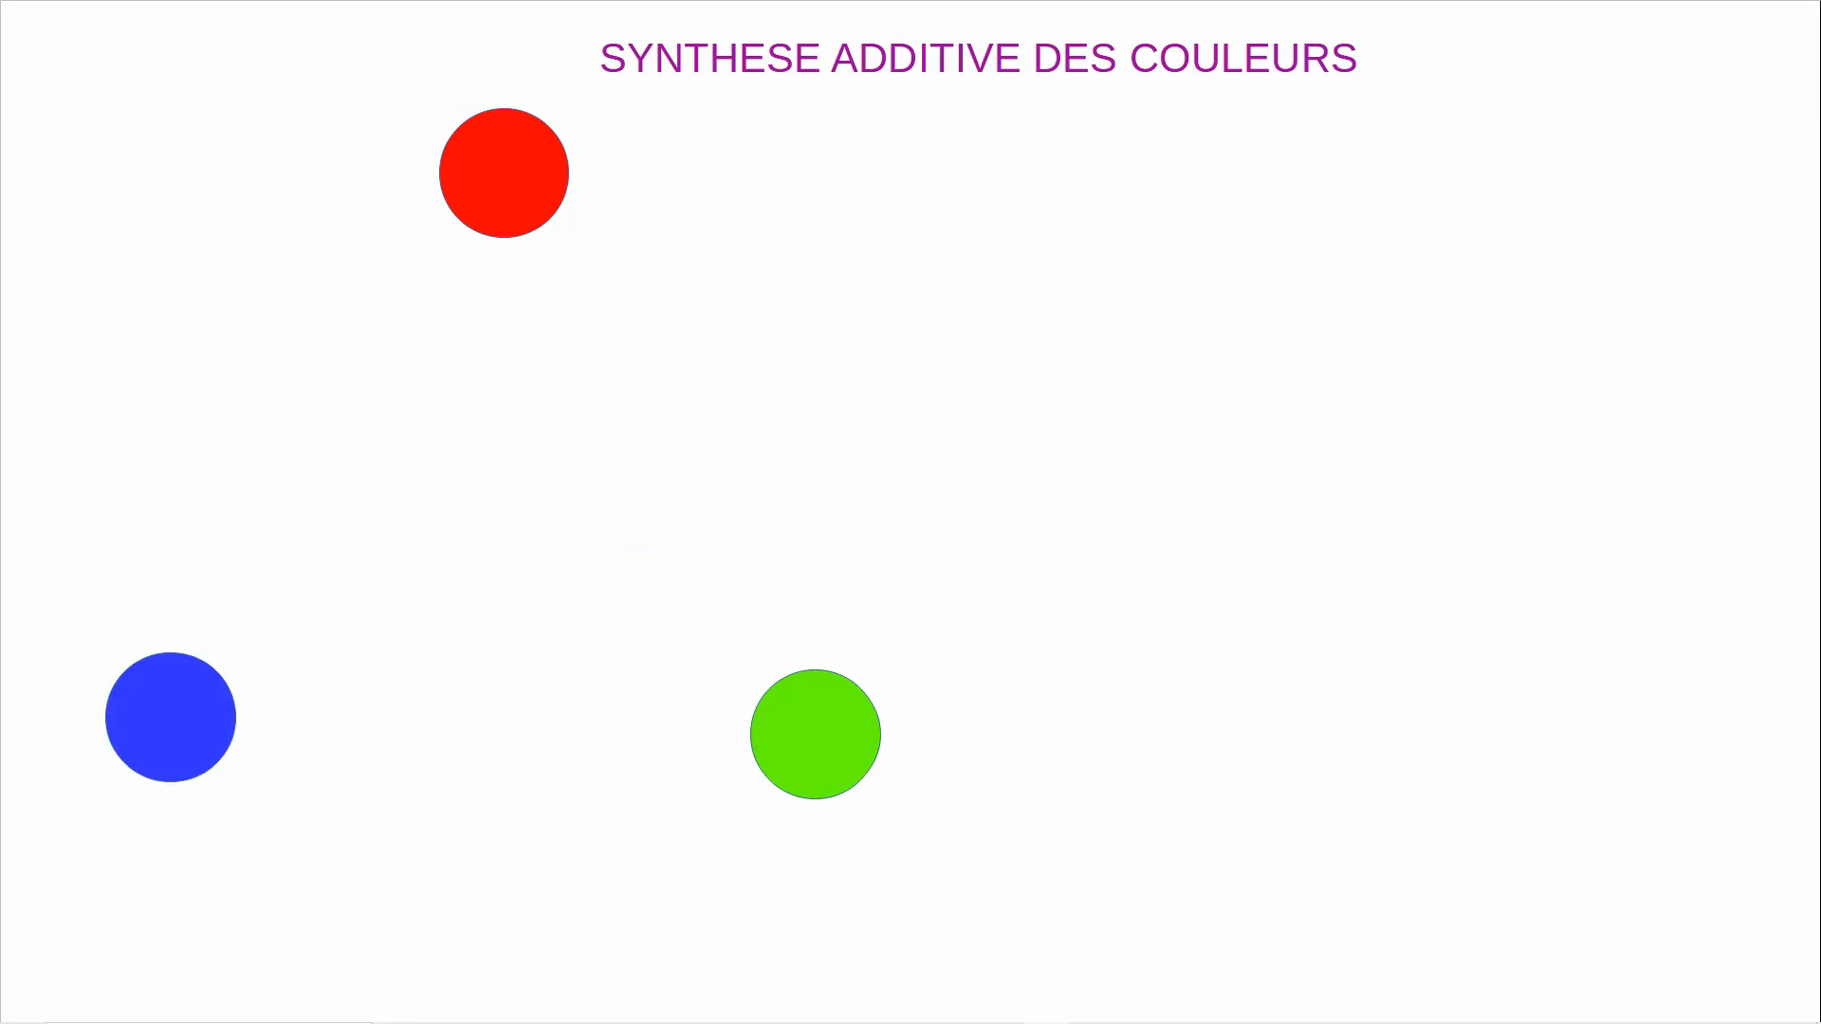
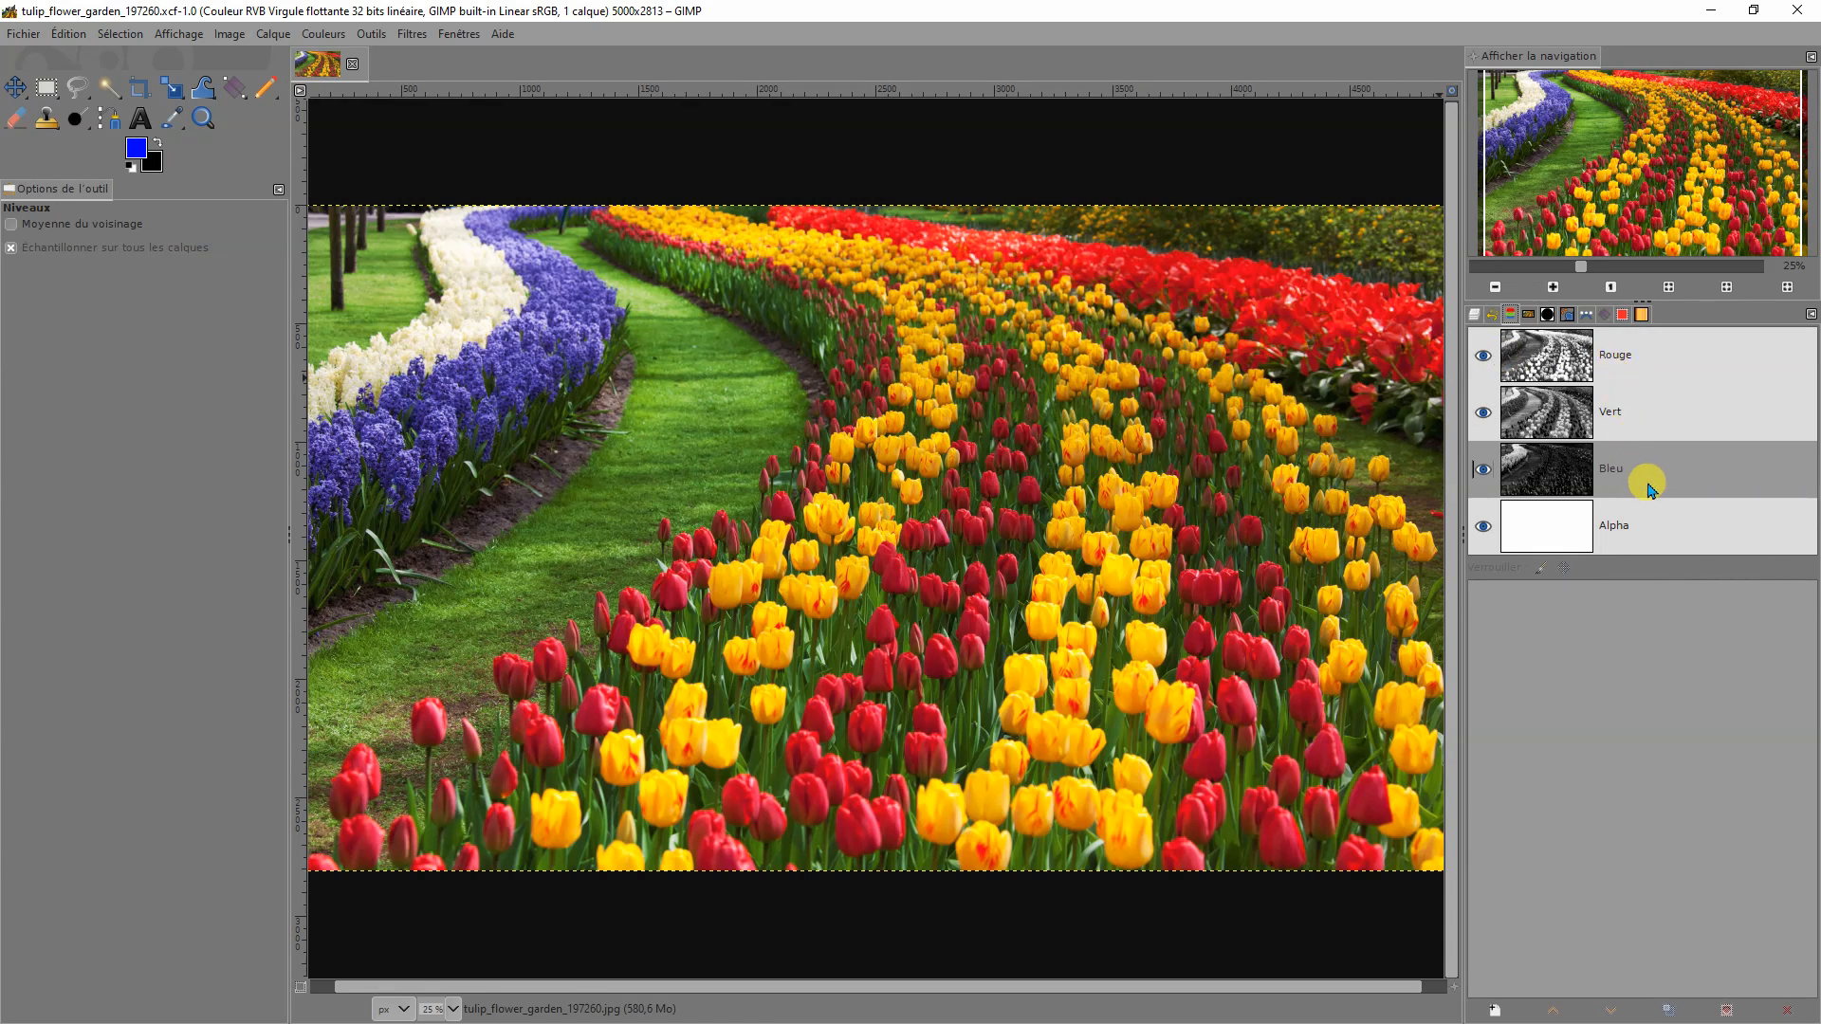
Step: Hide the Rouge, Vert and Bleu channels of the tulip garden photo, leaving only Alpha displayed
click(1555, 361)
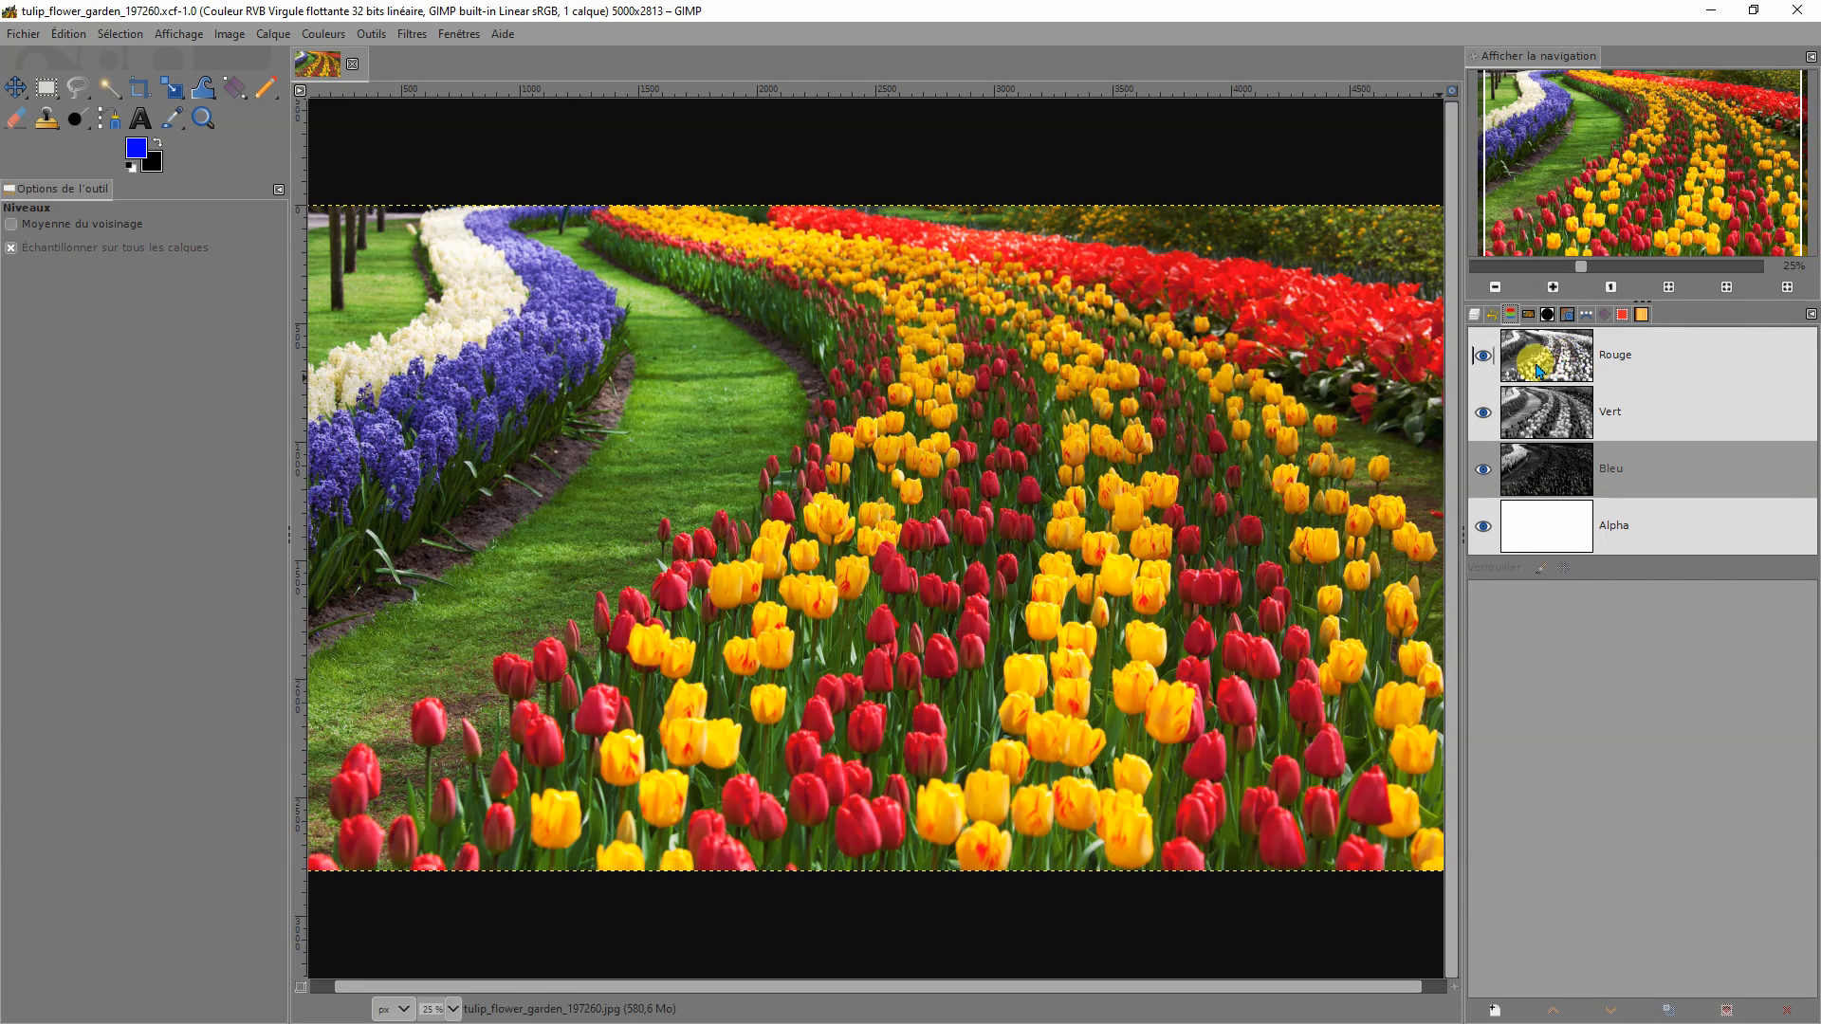
click(1486, 392)
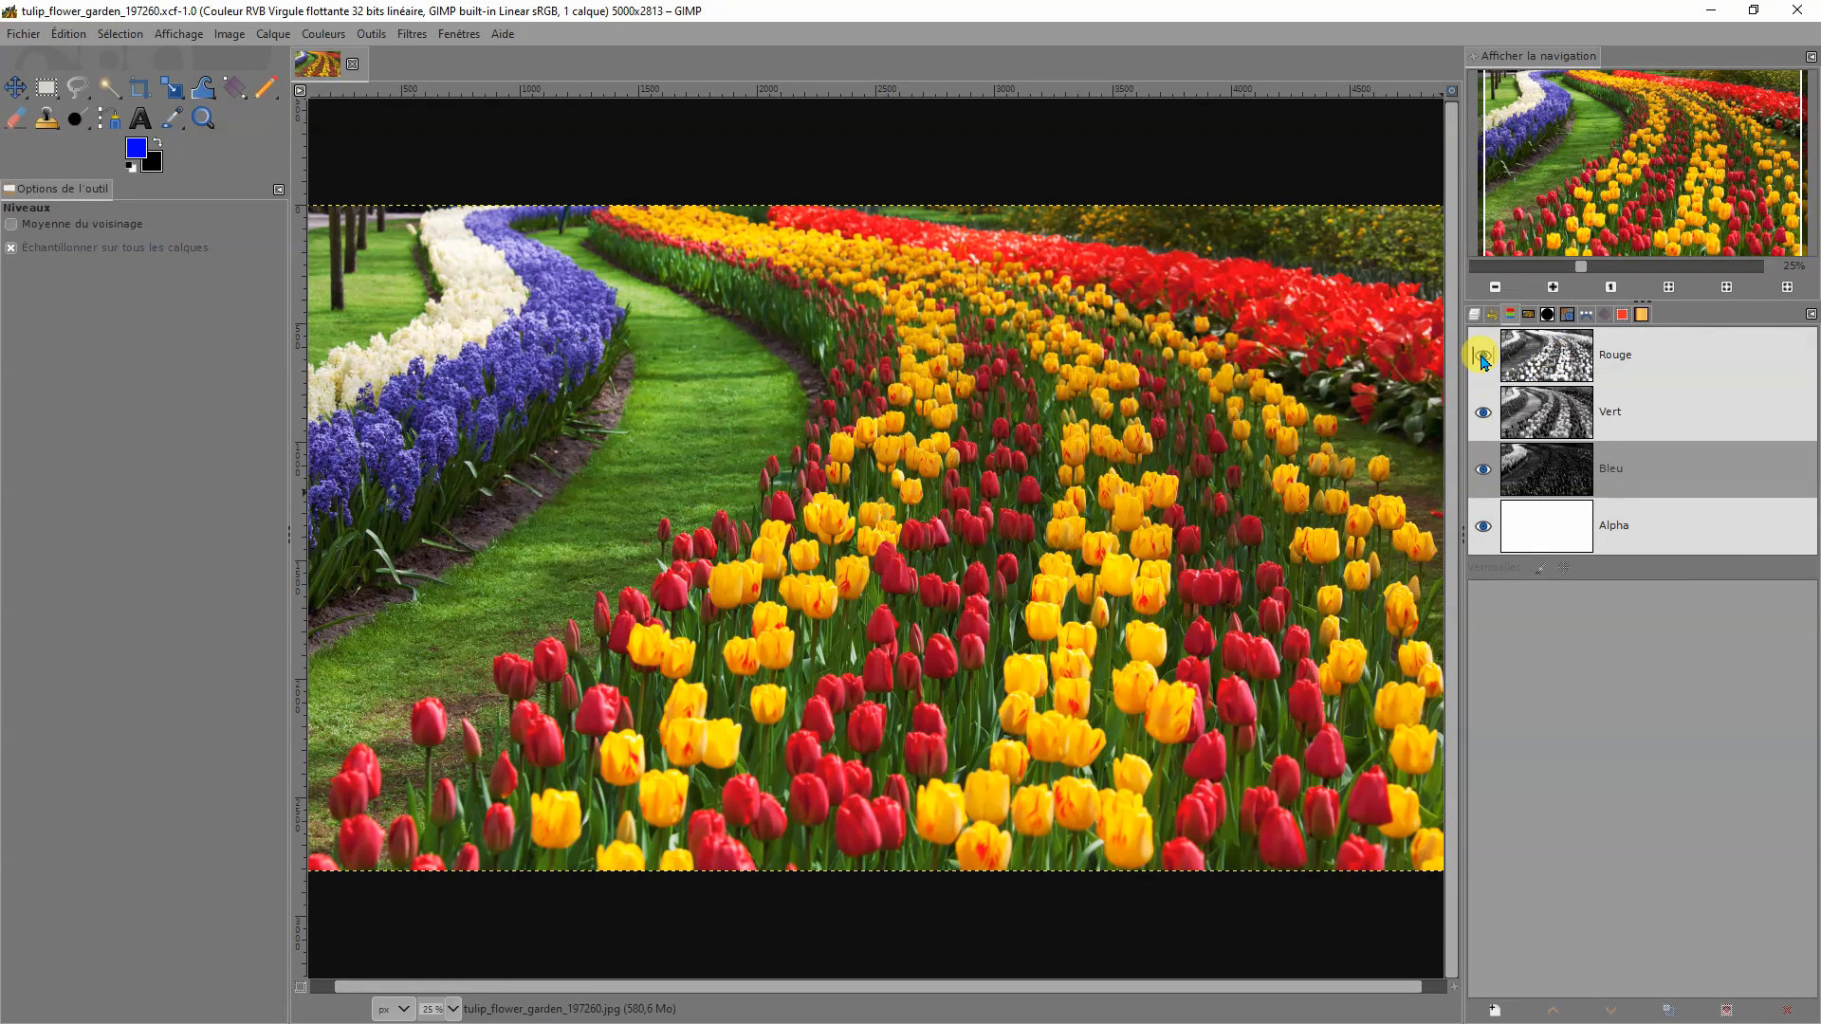
click(1483, 358)
click(1483, 412)
click(1483, 470)
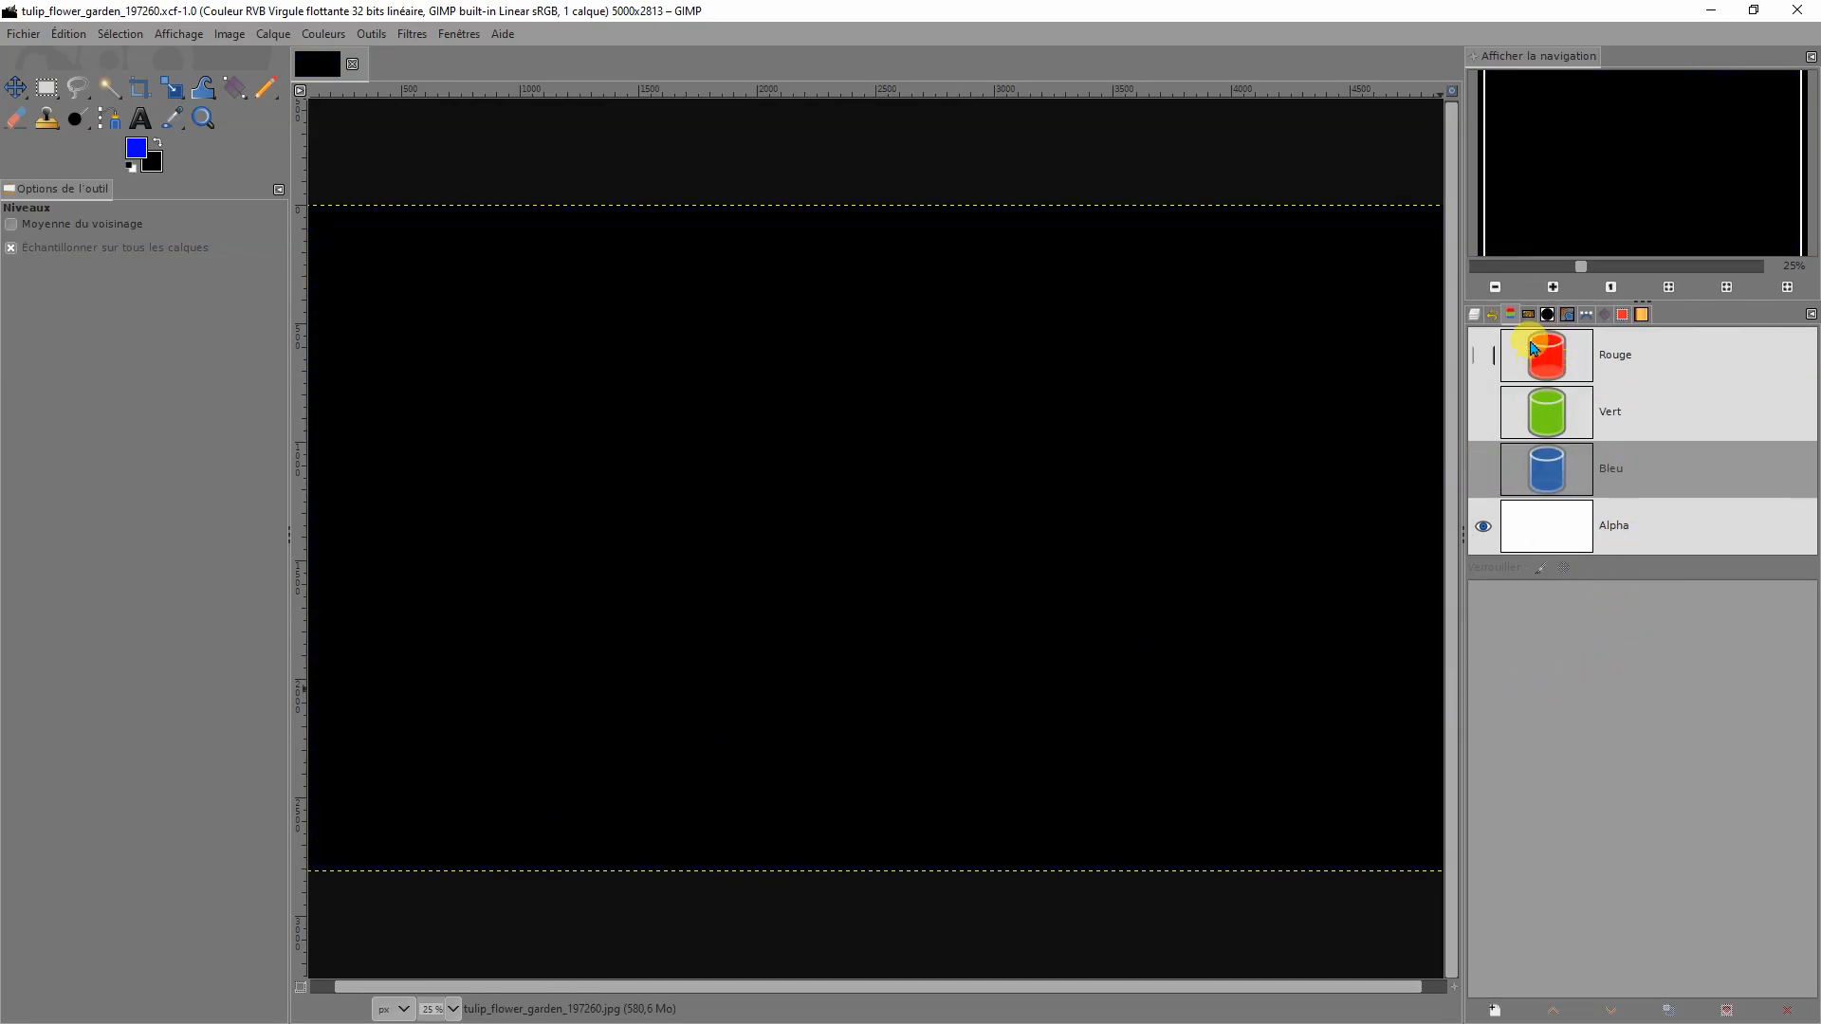
click(1546, 405)
click(1672, 462)
Step: Display the Rouge channel alone, replace it with Vert alone, and finish with only Bleu shown
click(1483, 357)
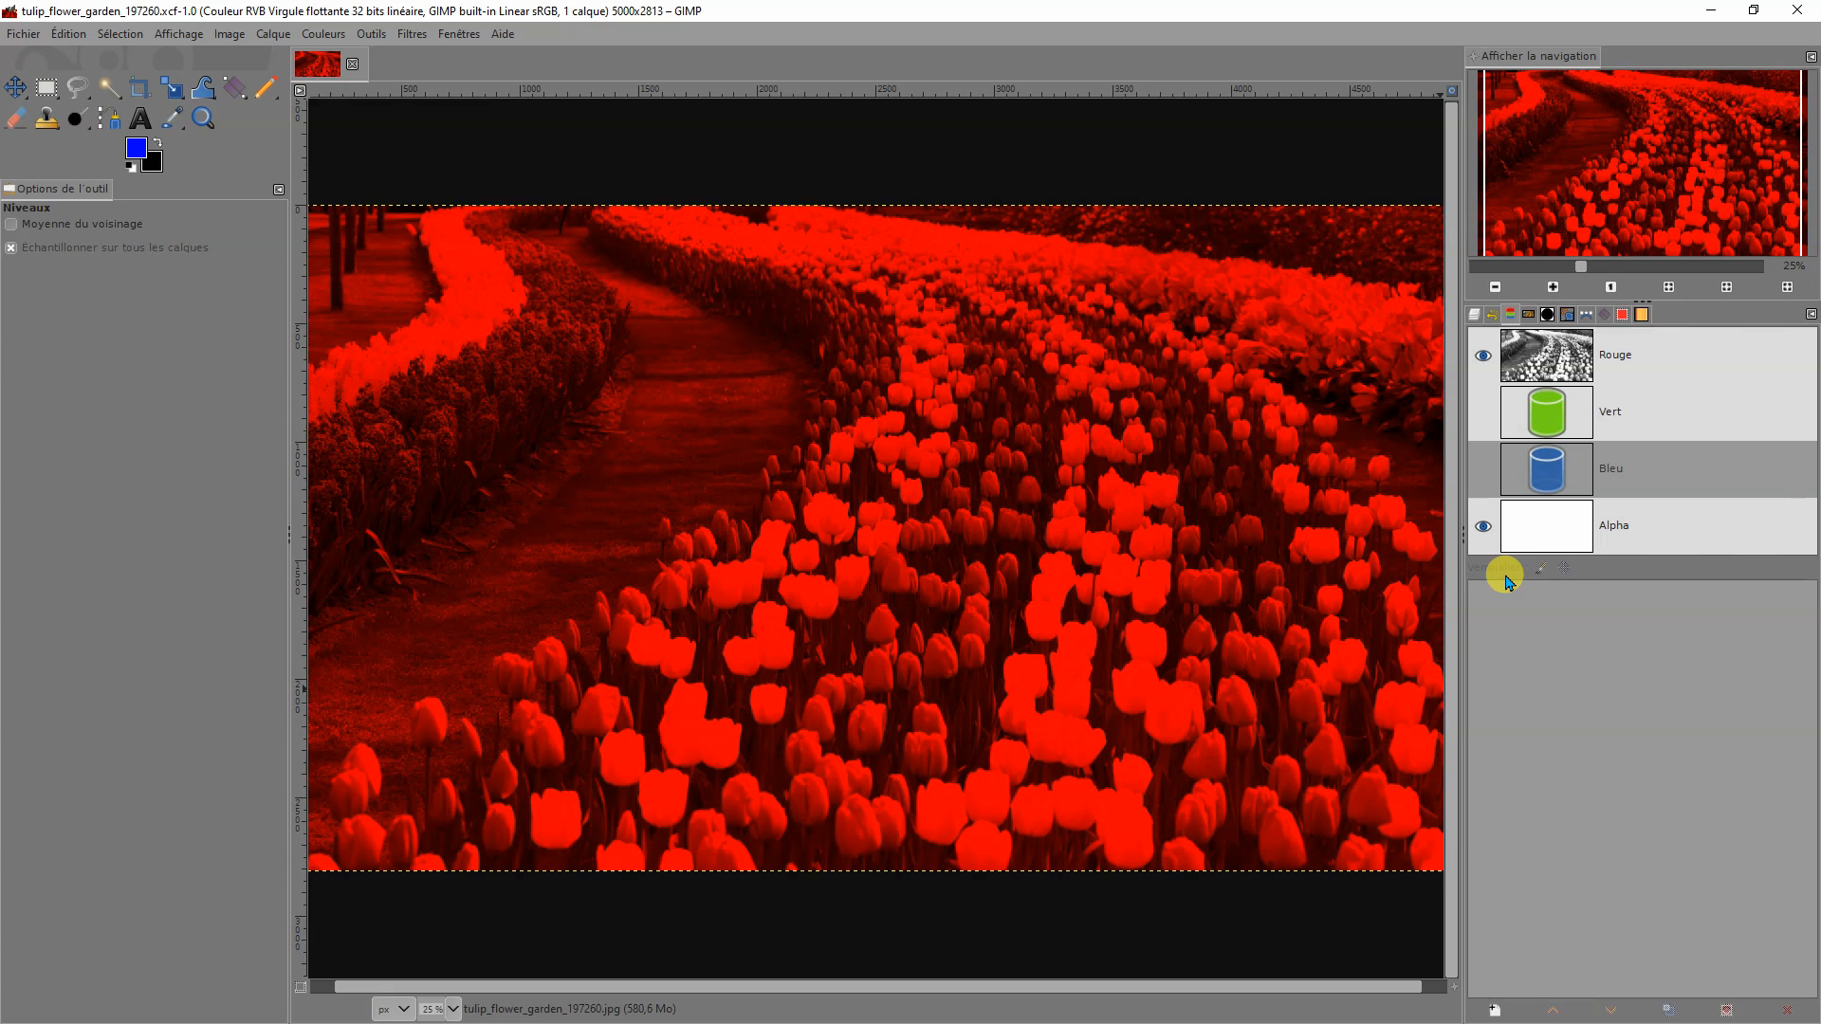
click(1483, 356)
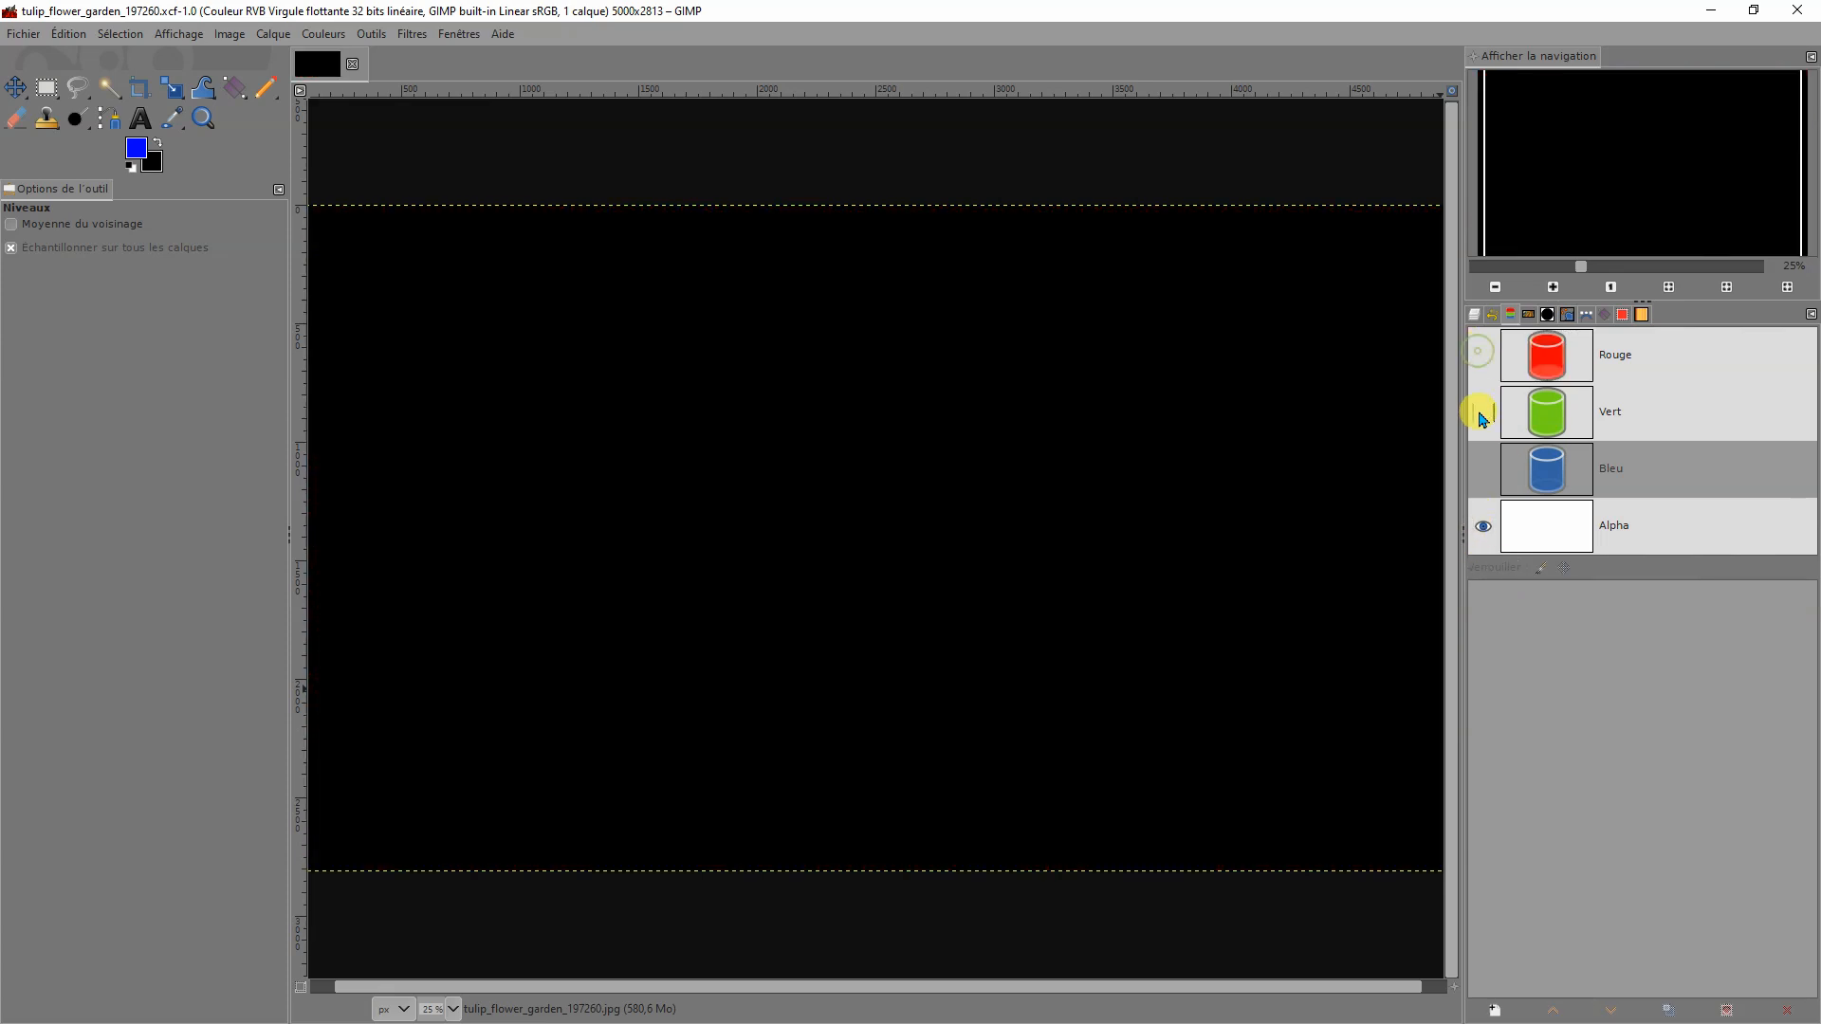
click(1482, 413)
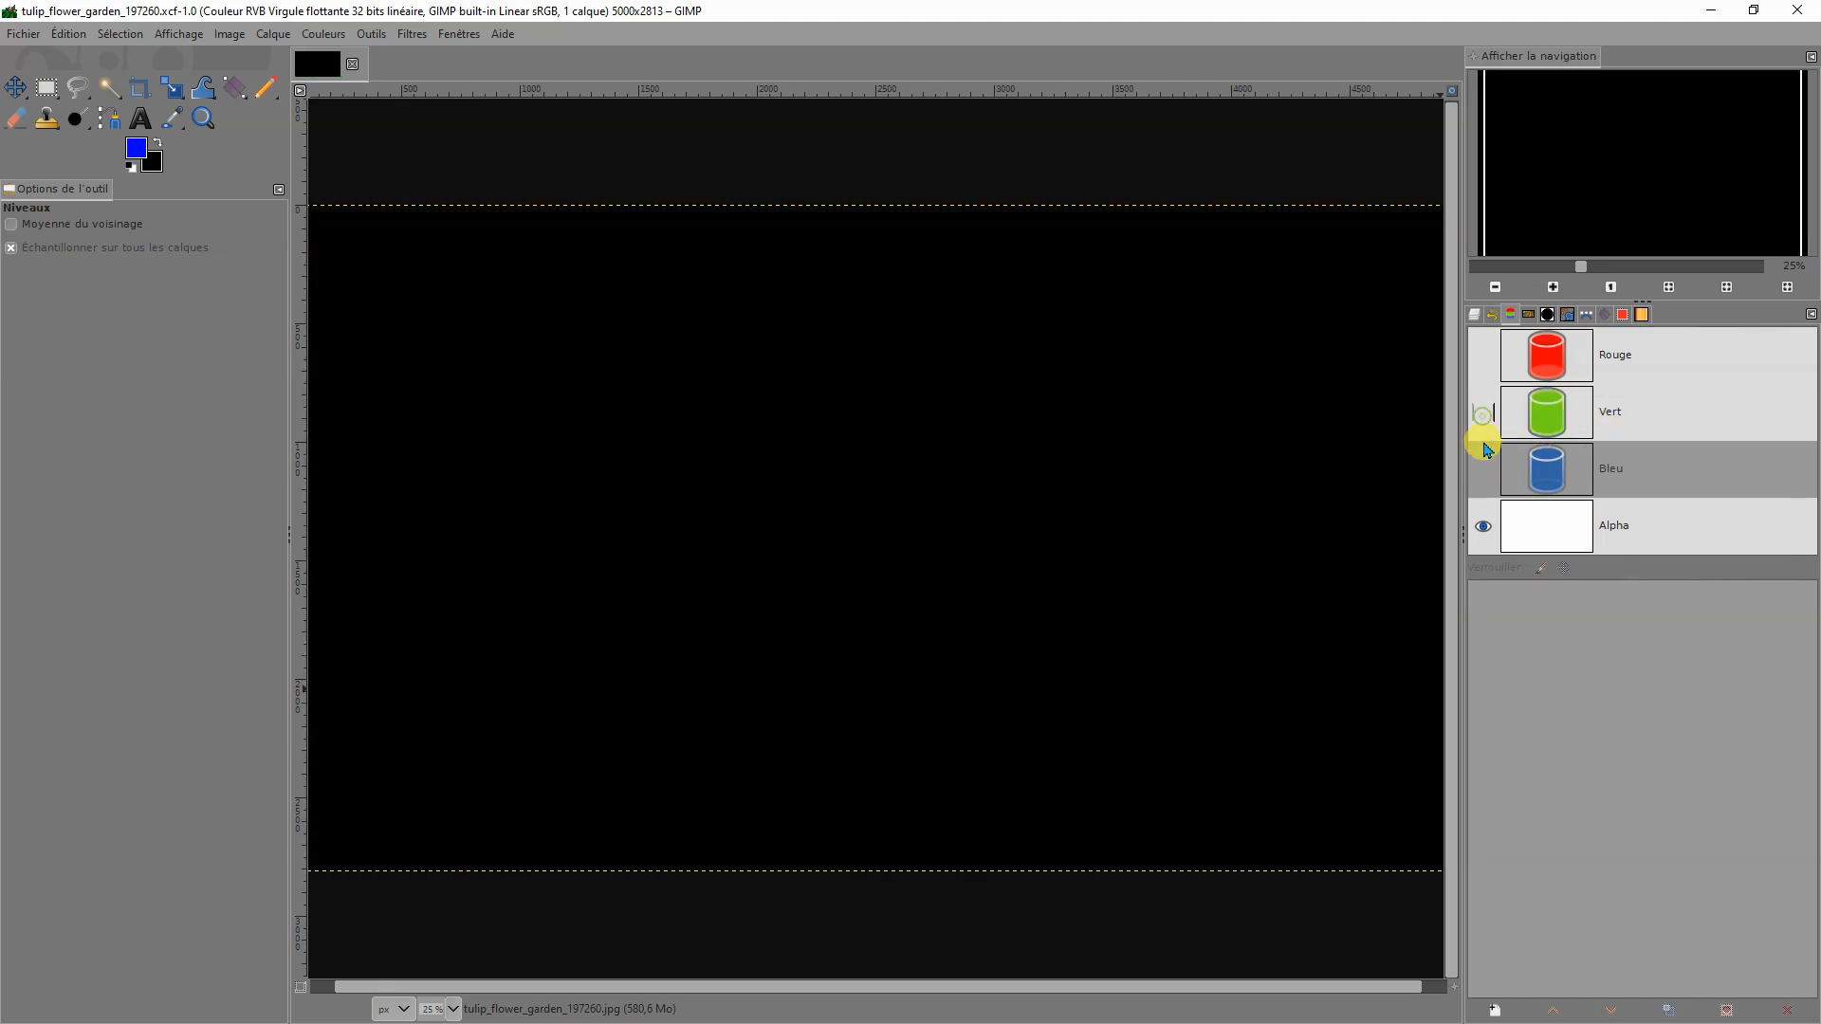
click(1482, 414)
click(1482, 470)
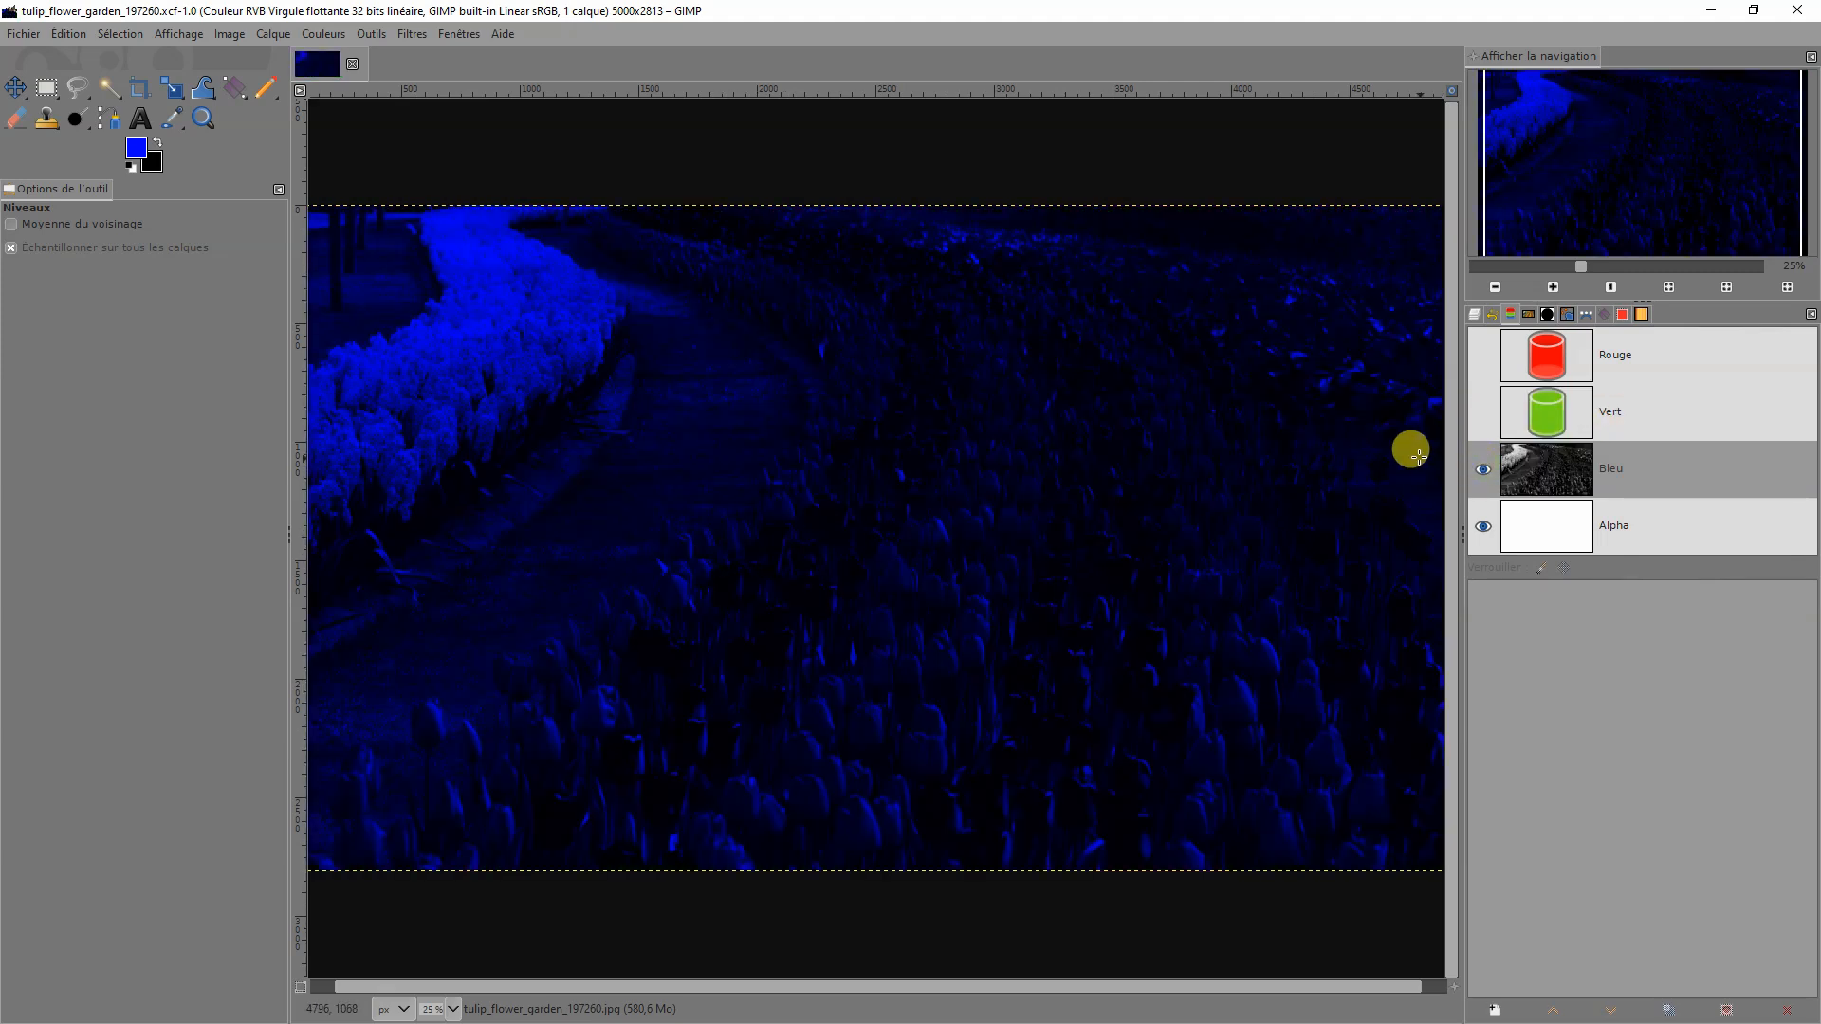
Step: Add the Rouge and Vert channels to Bleu to view the full photo, and hide Vert and Bleu to isolate Rouge
click(1482, 356)
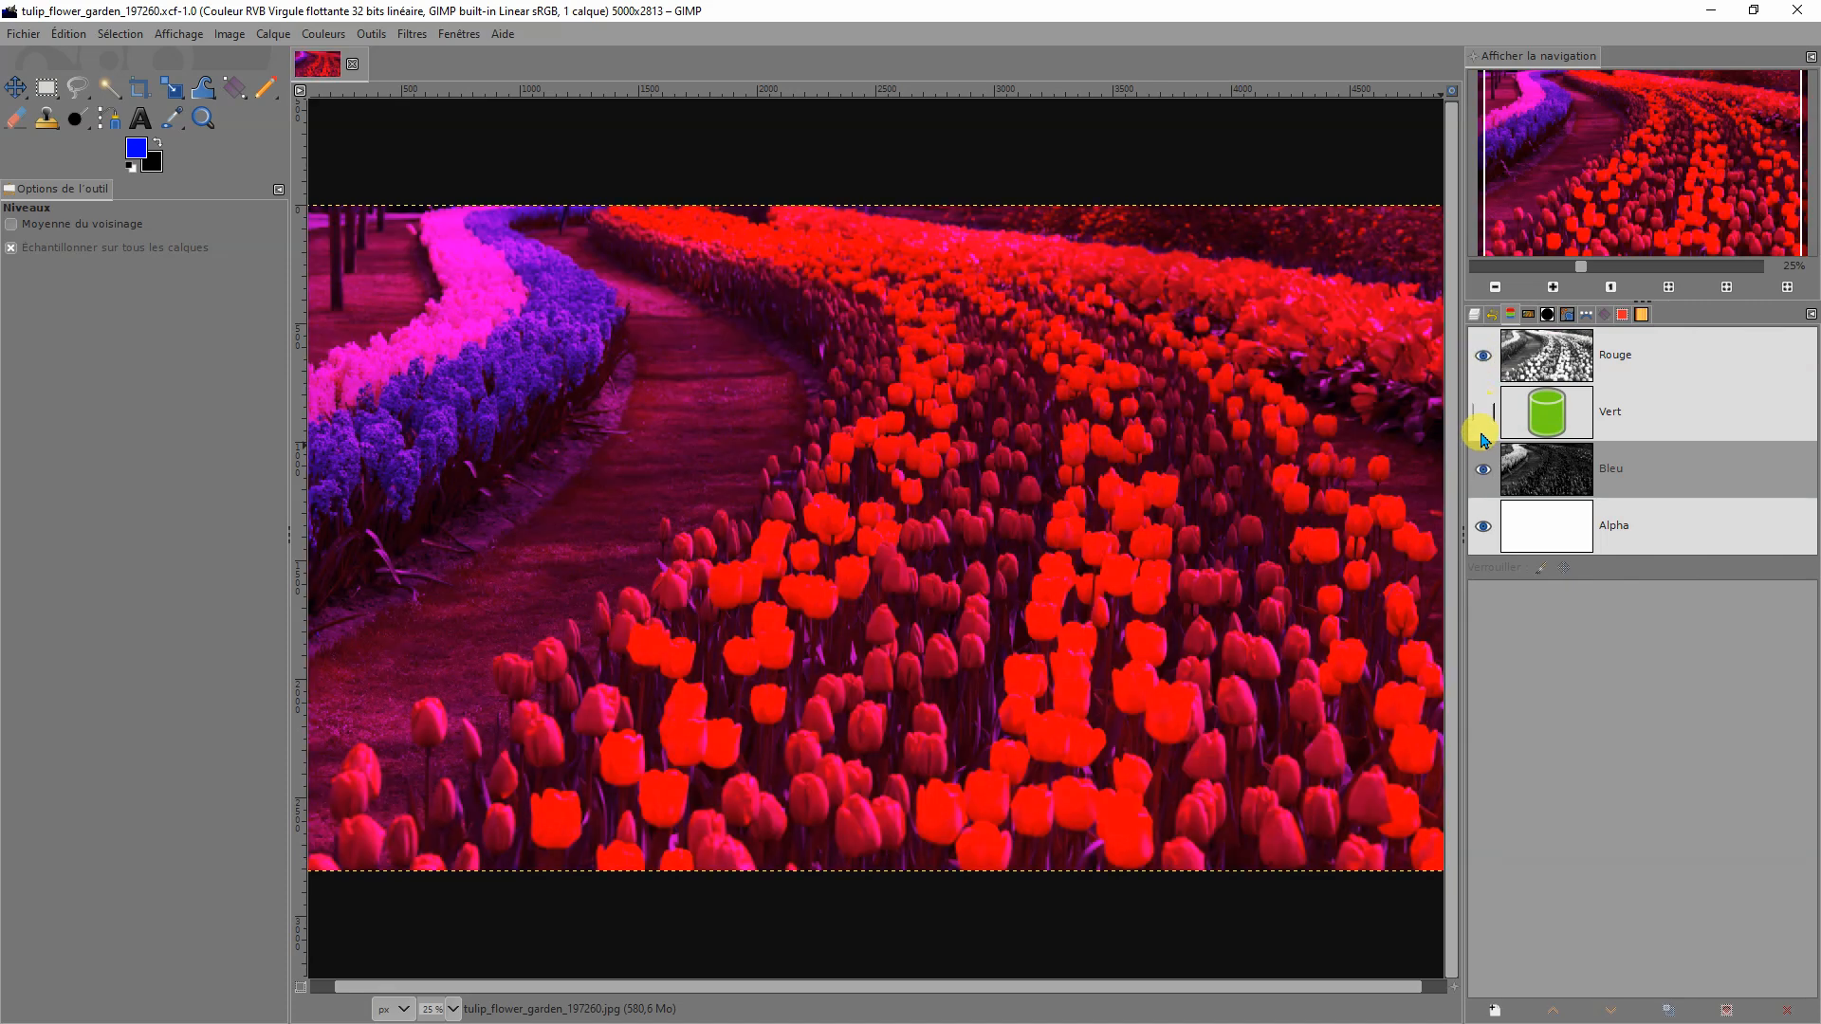
click(1482, 415)
click(1482, 413)
click(1483, 471)
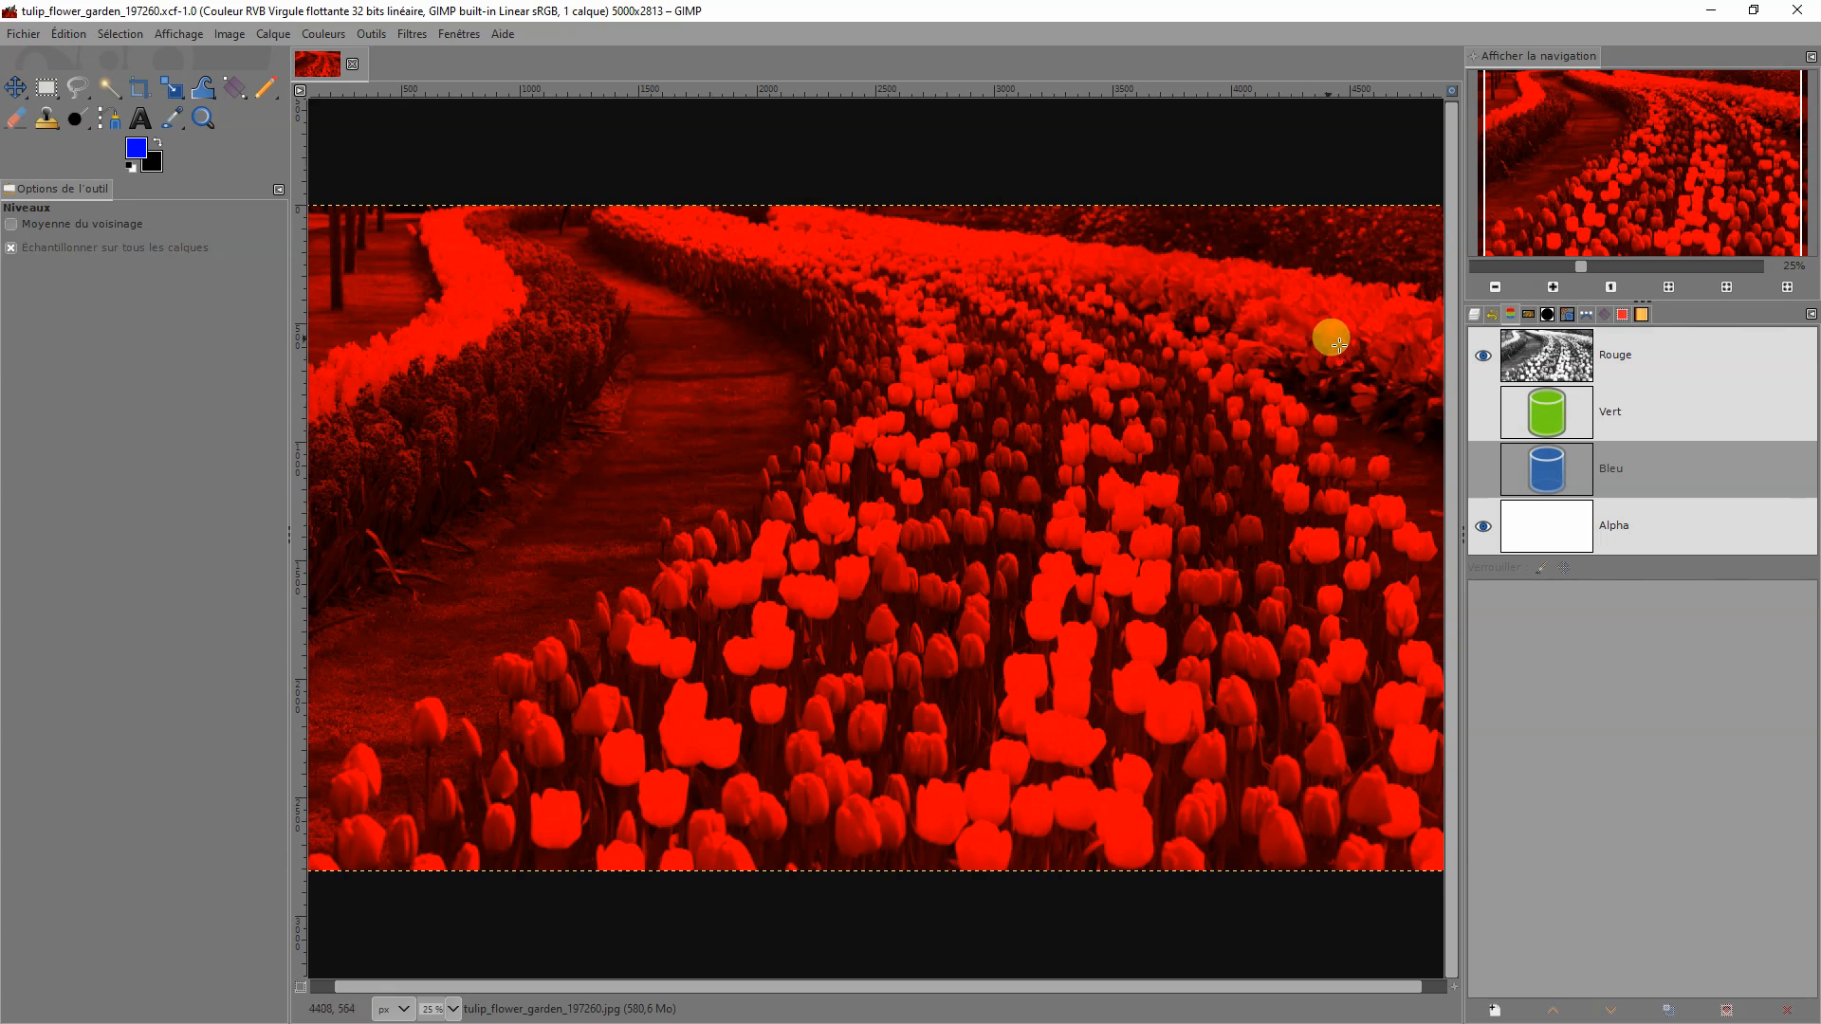
Step: Replace Rouge with the Vert channel alone, view Bleu alone after it, and hide all three colour channels again
click(1485, 359)
click(1483, 412)
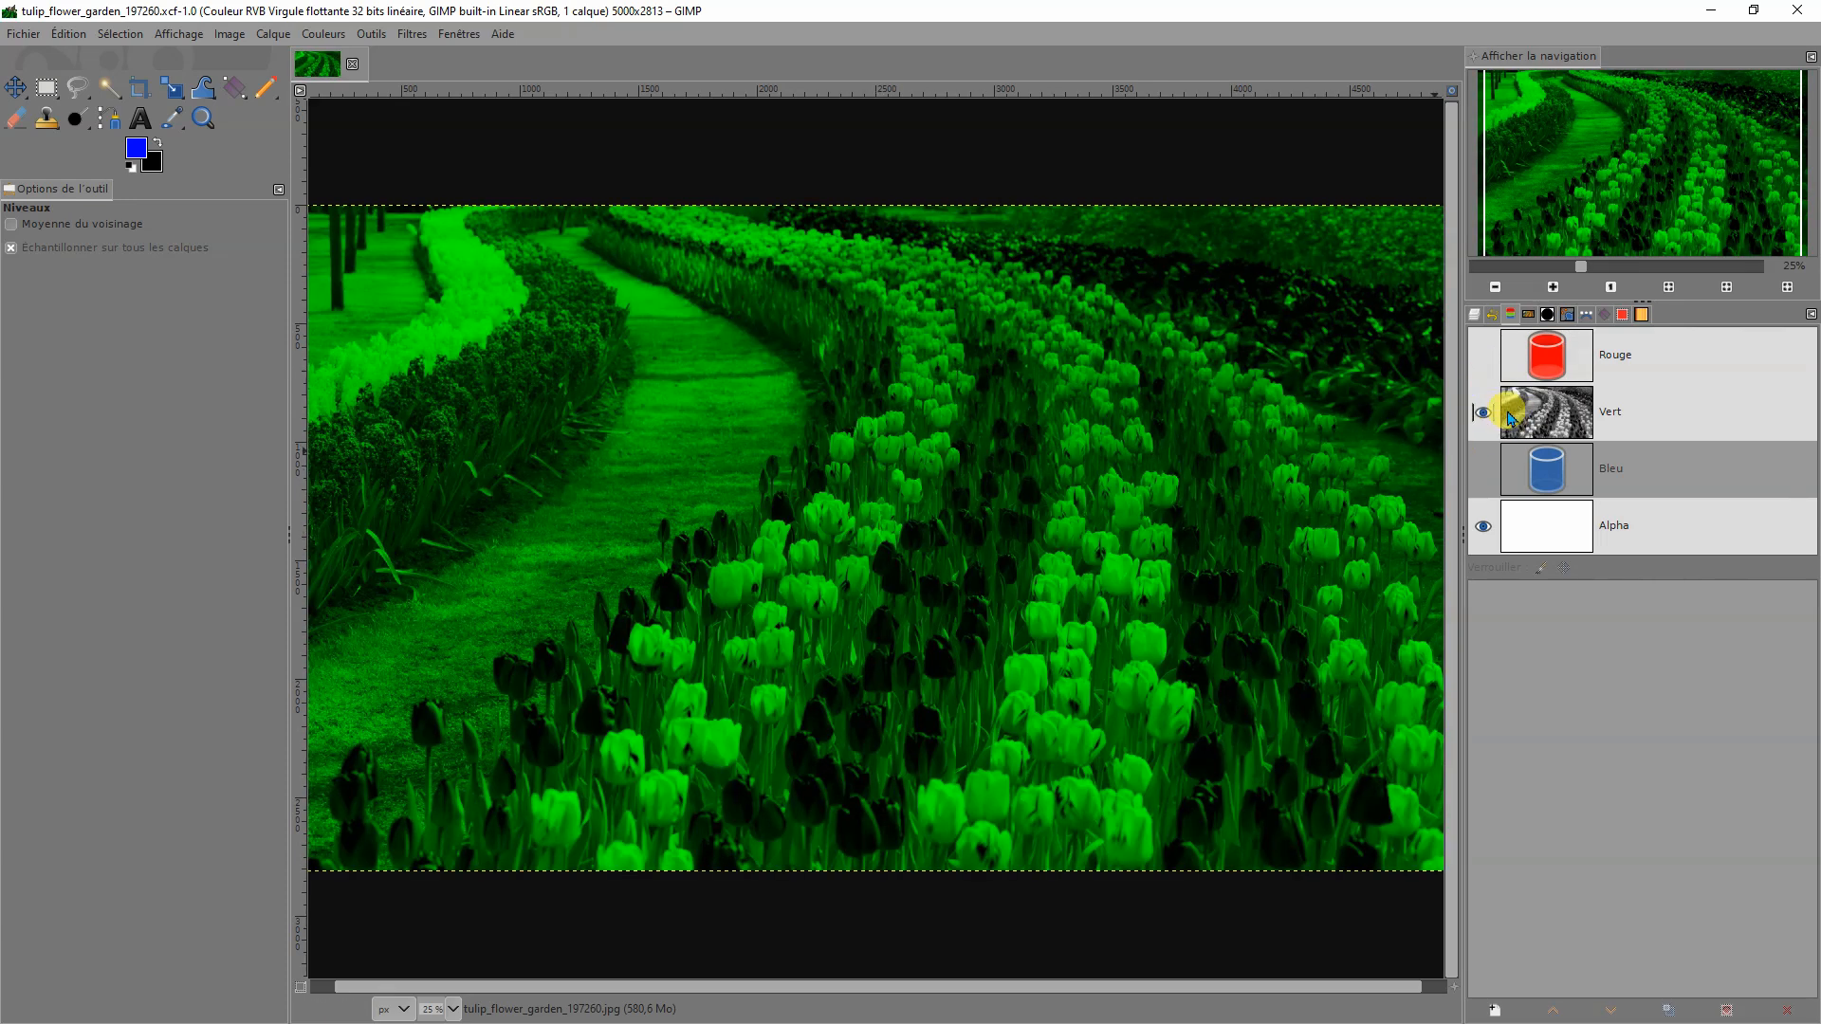
click(1489, 417)
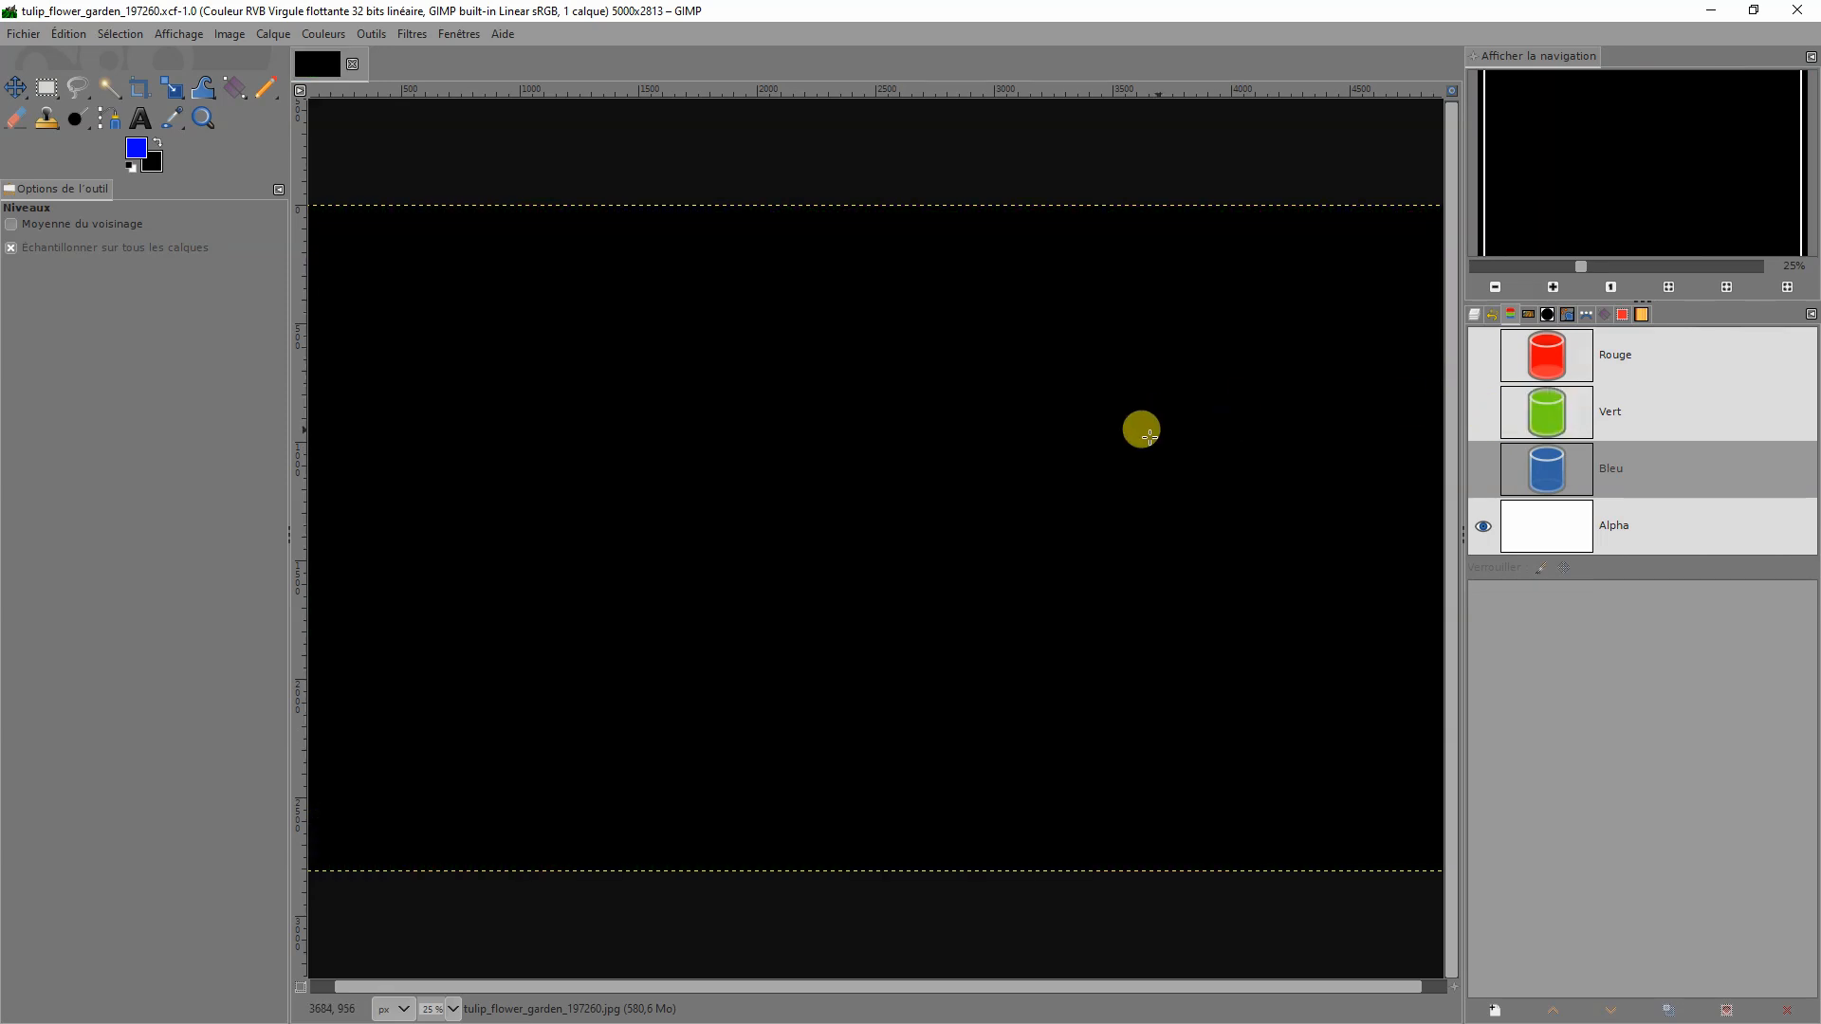
click(1487, 467)
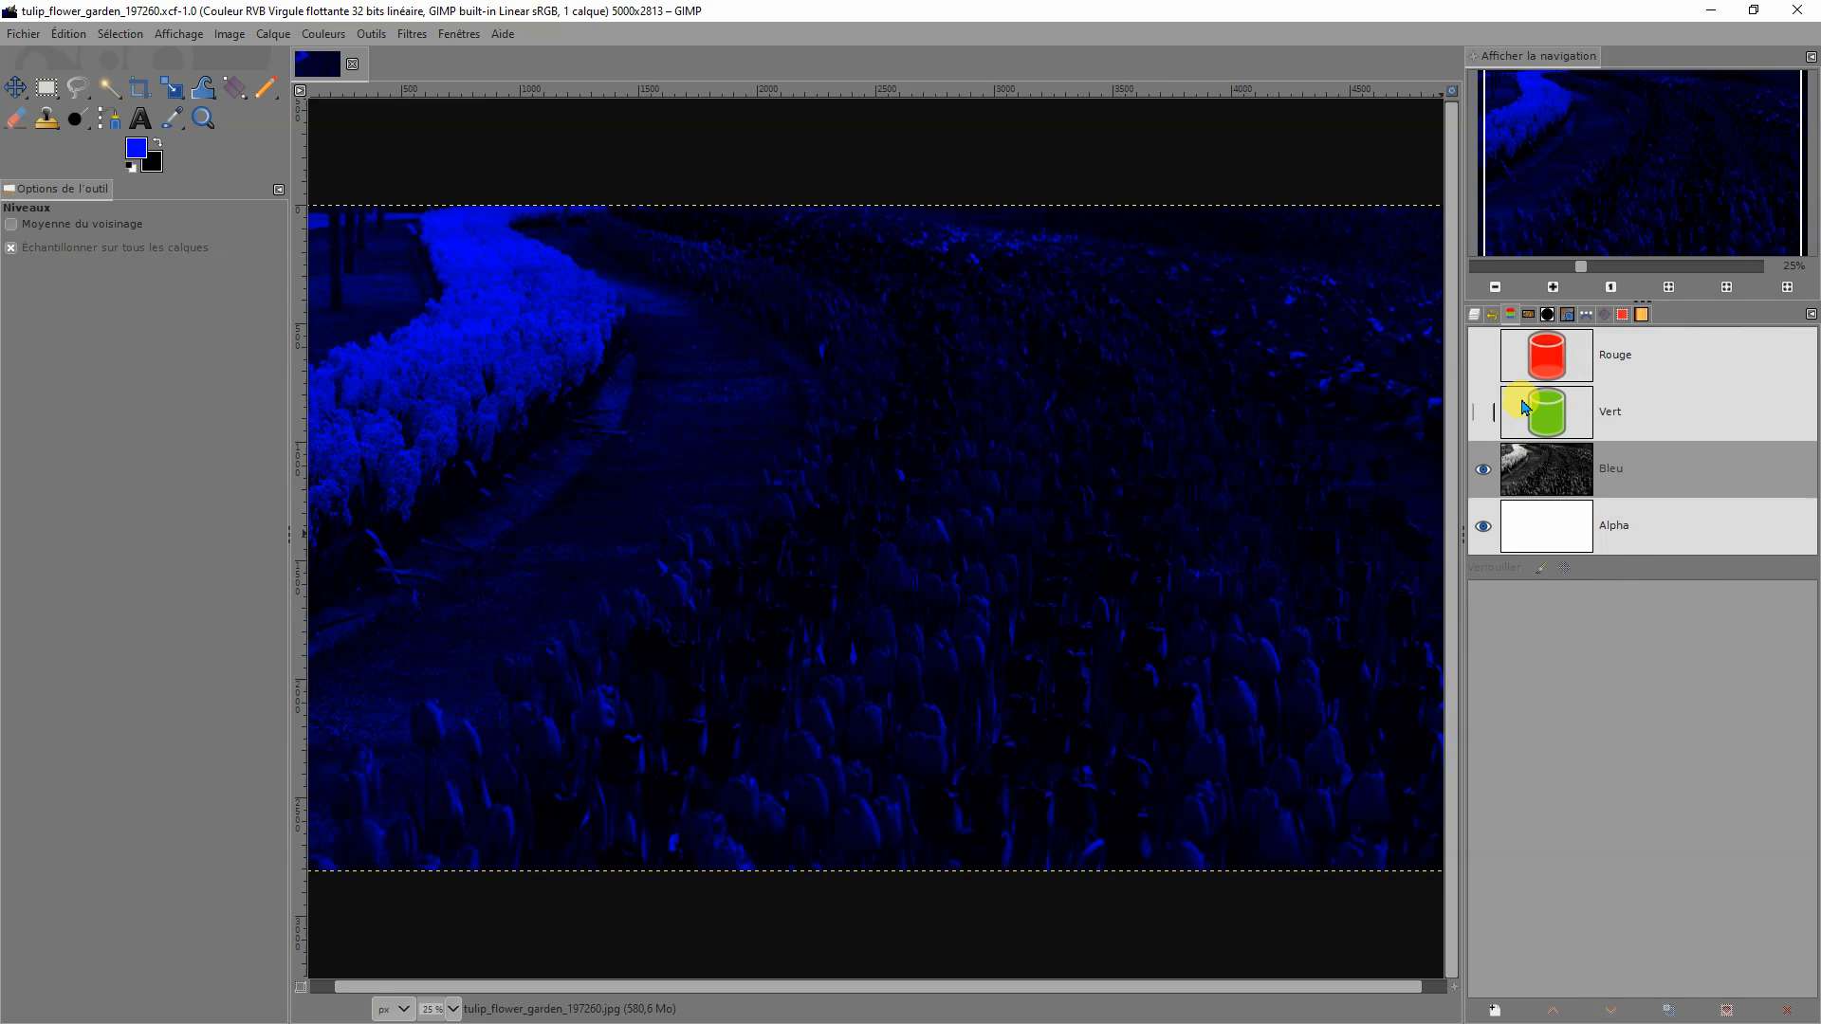
click(1485, 468)
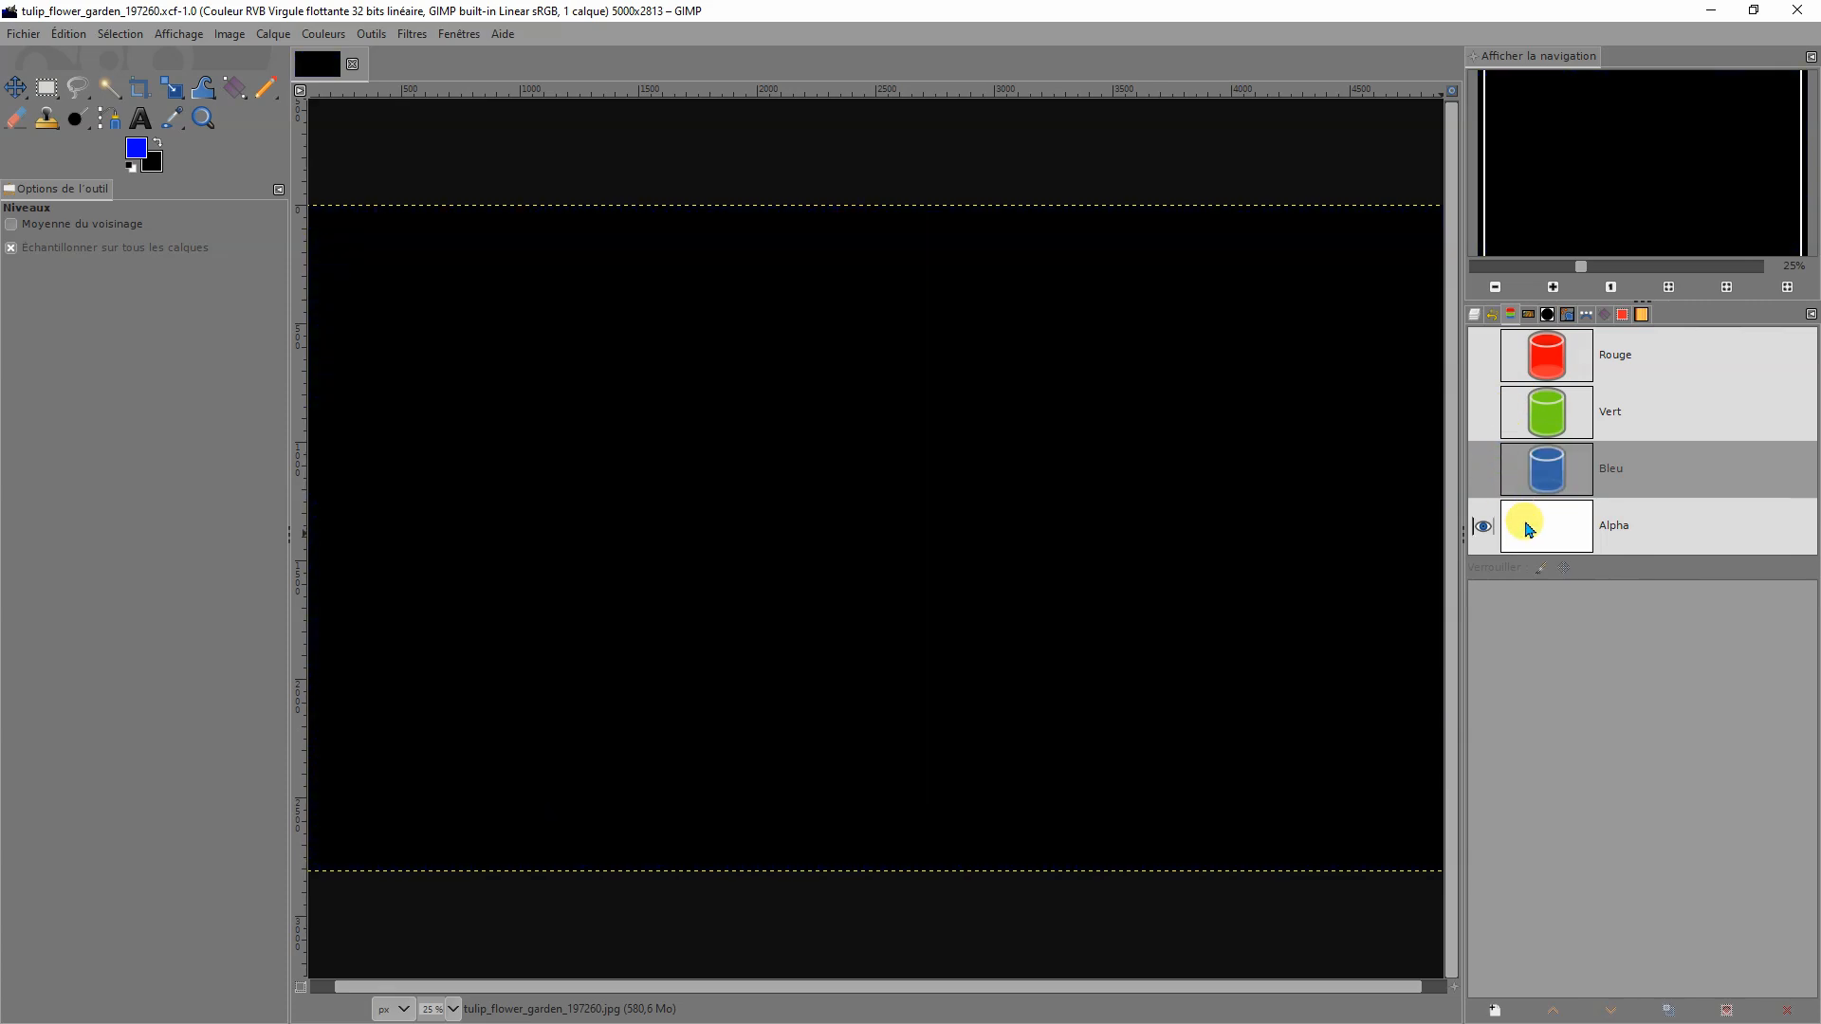
Step: View the Rouge-Vert, Vert-Bleu and Rouge-Bleu channel combinations of the tulip photo, and finish with all three colour channels shown
click(1483, 360)
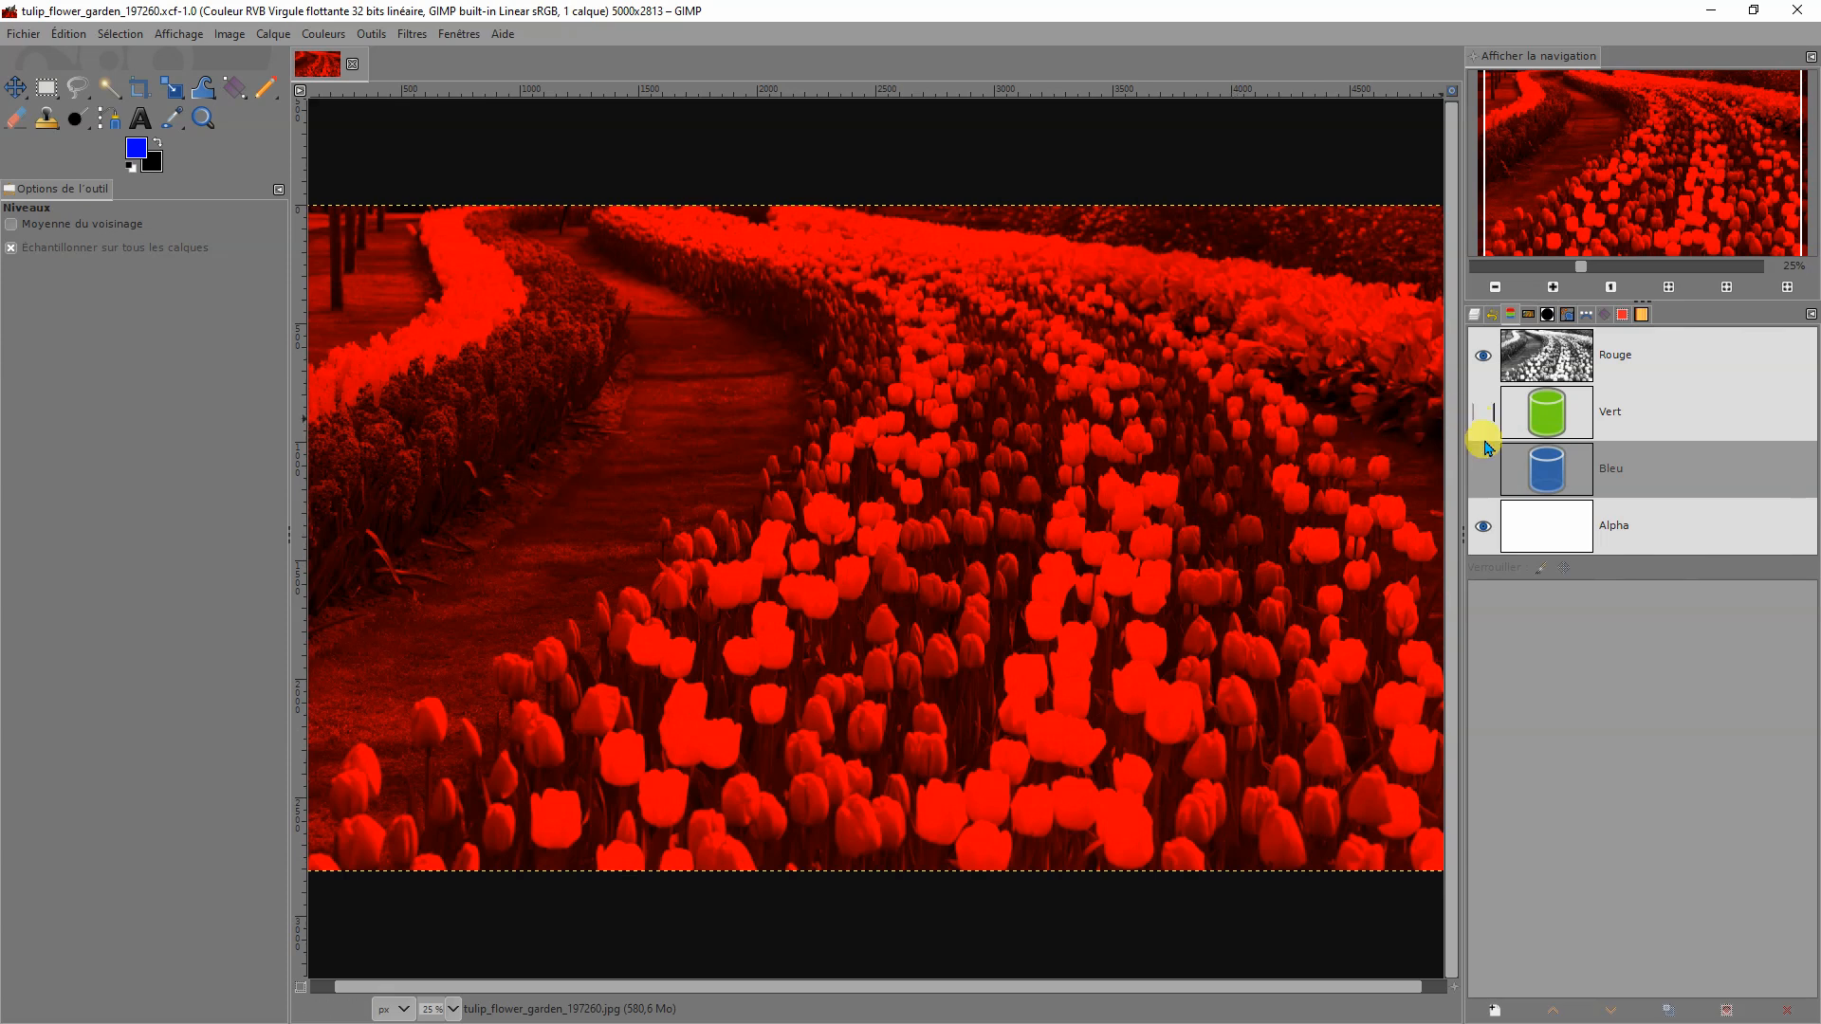
click(1483, 411)
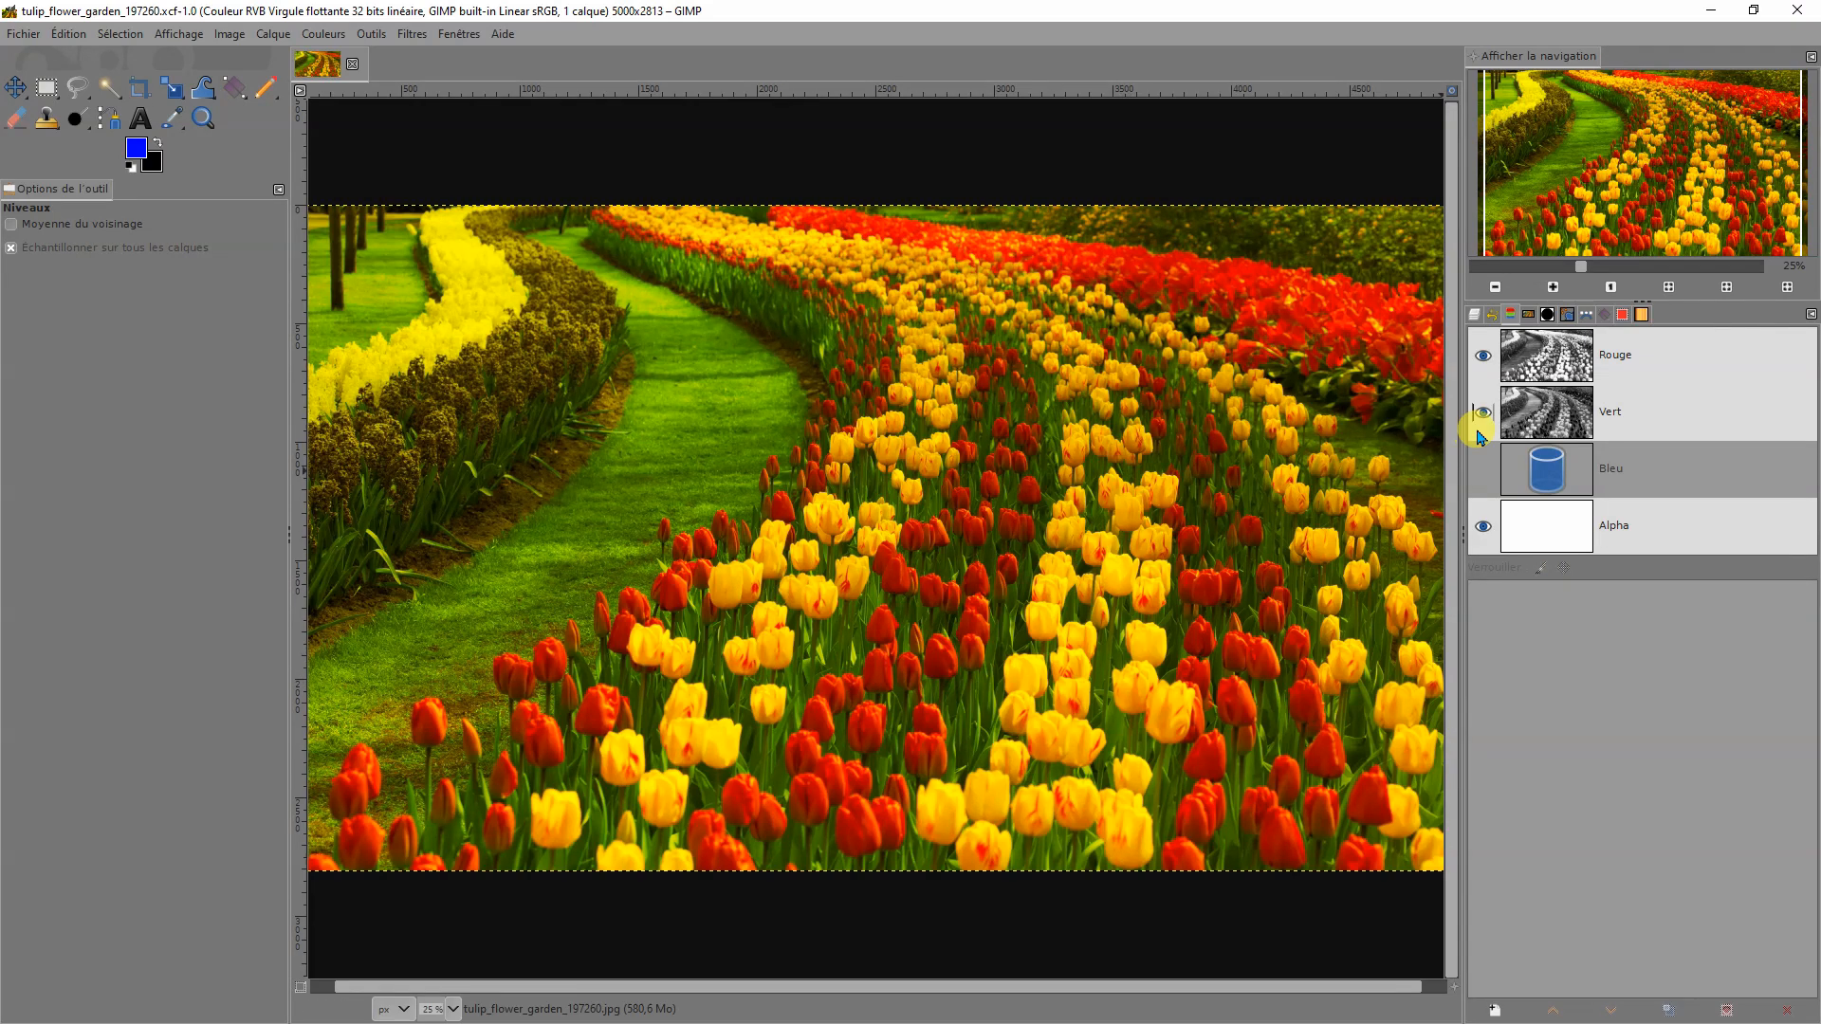
click(1483, 357)
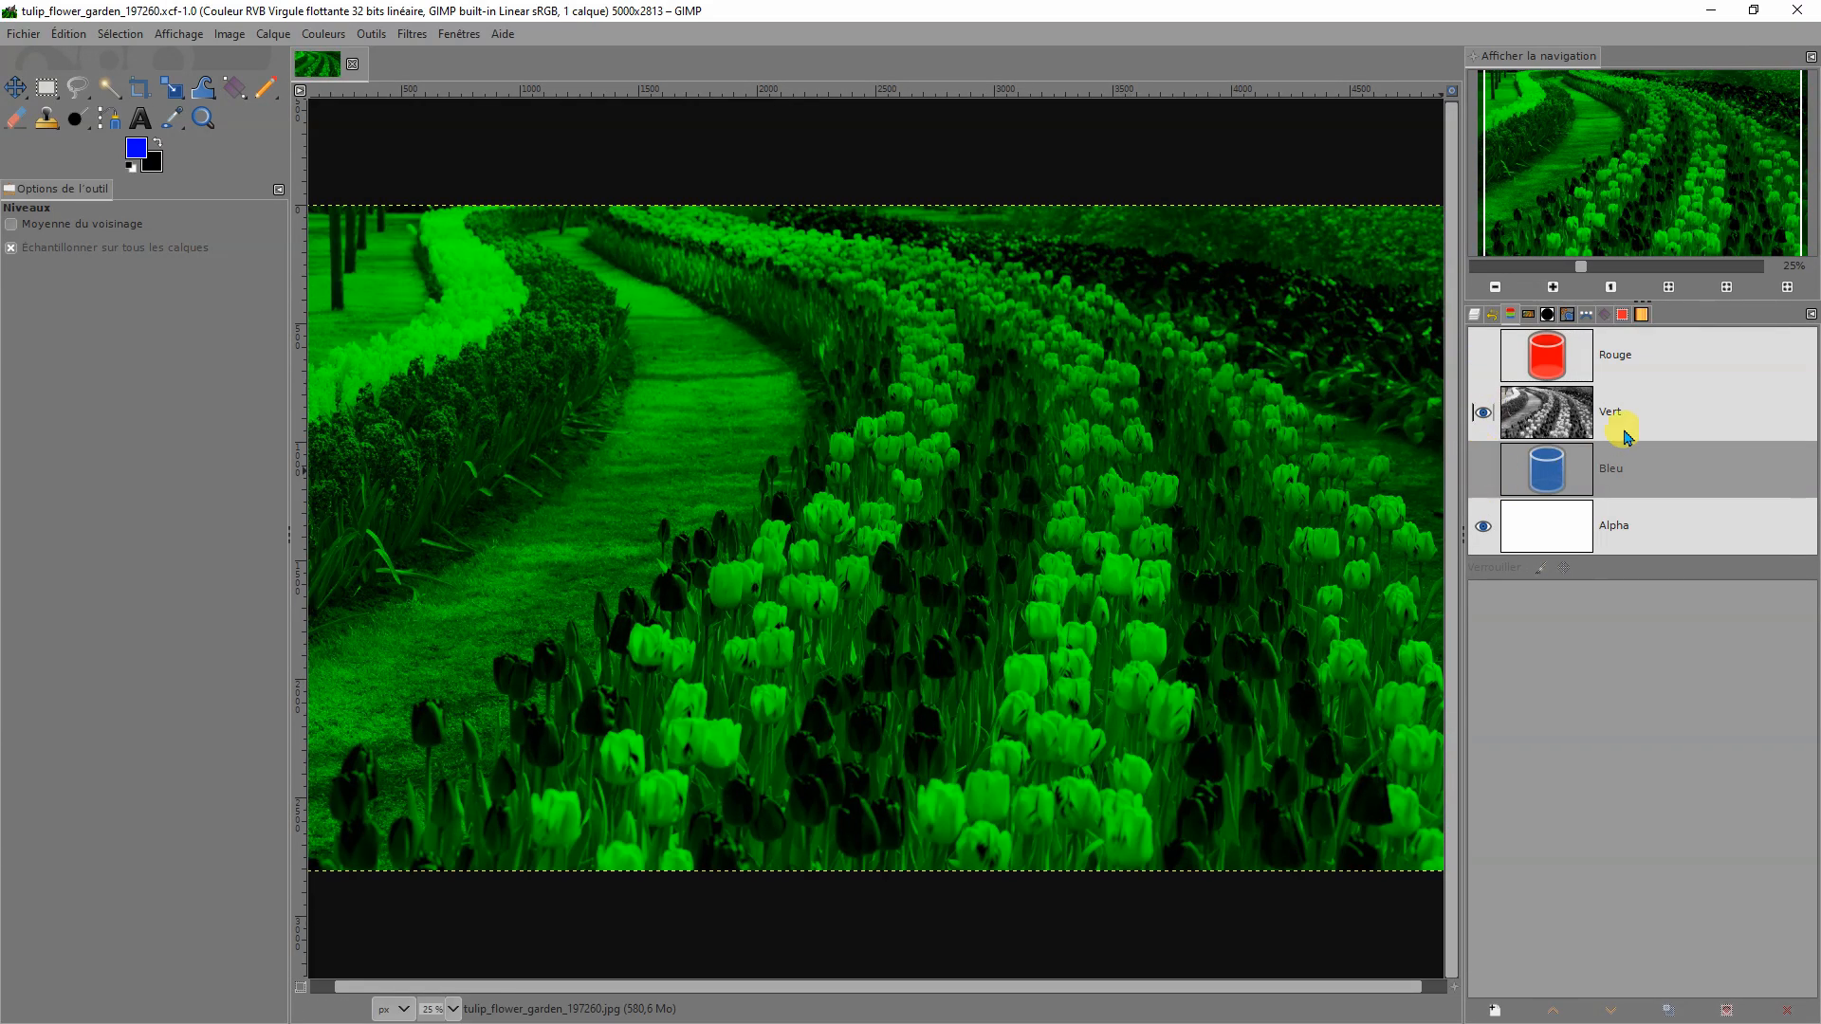
click(1483, 470)
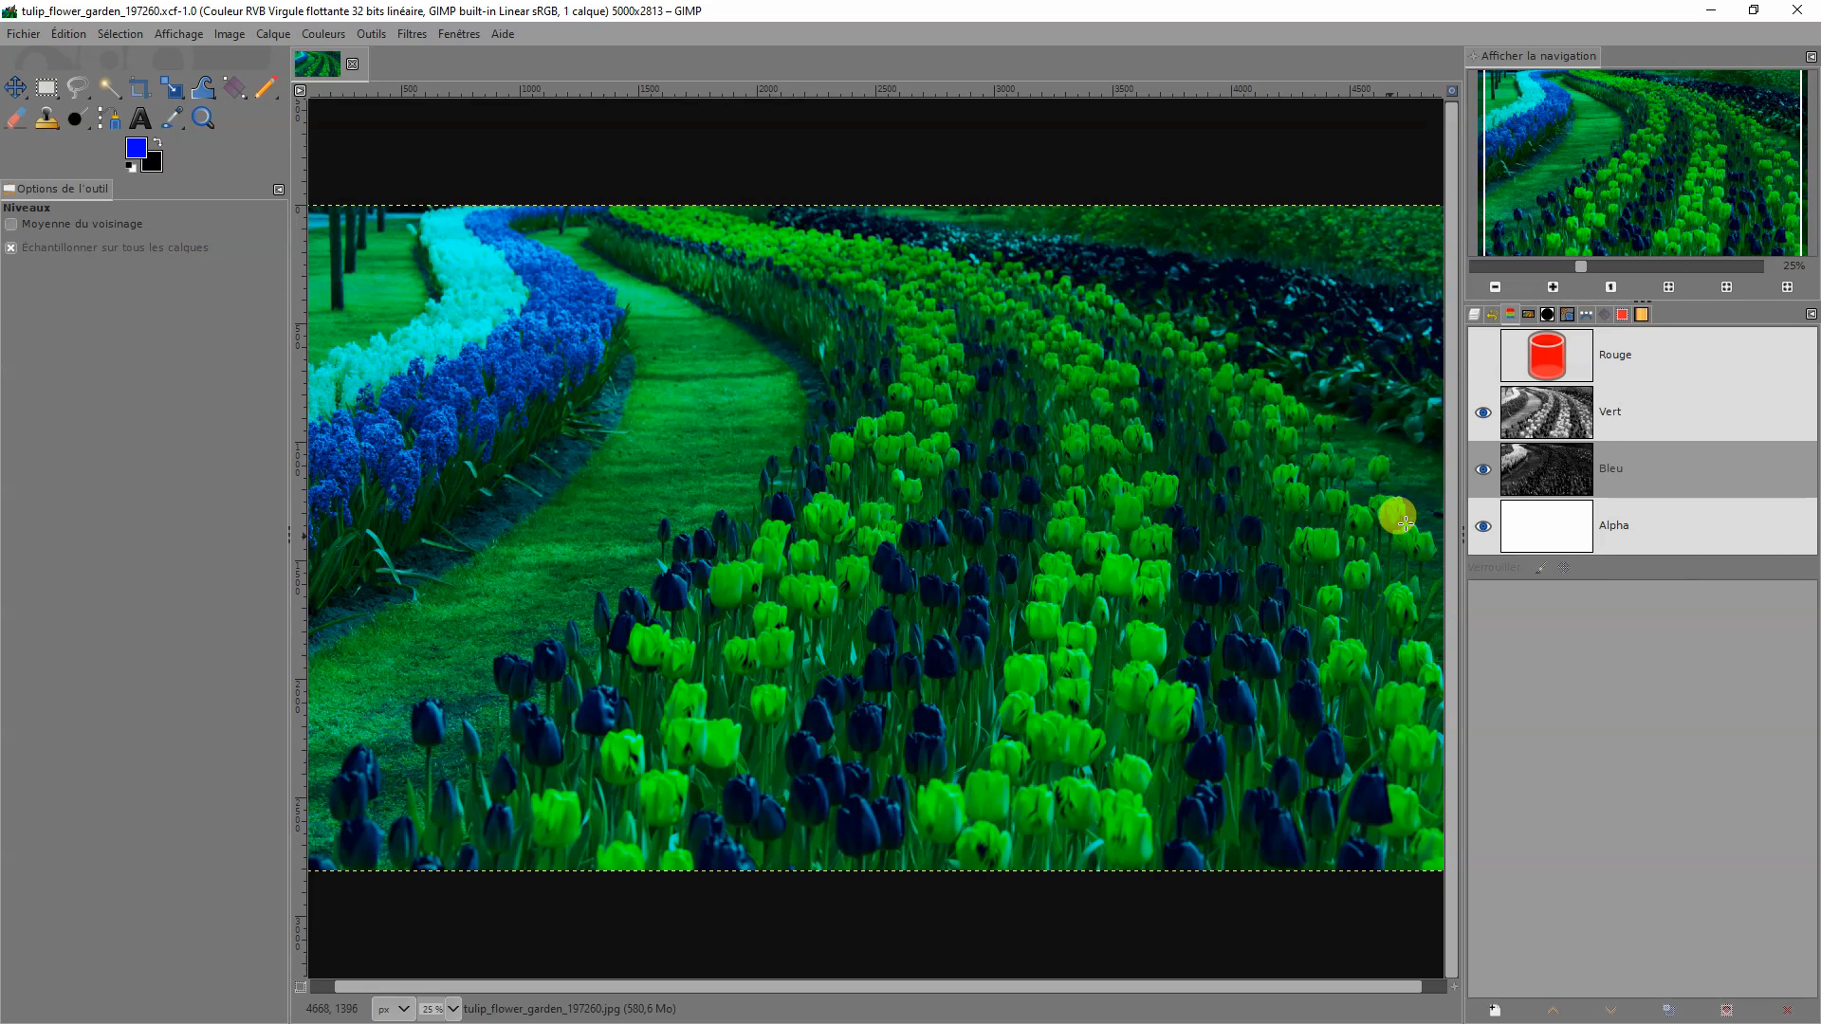
click(1484, 357)
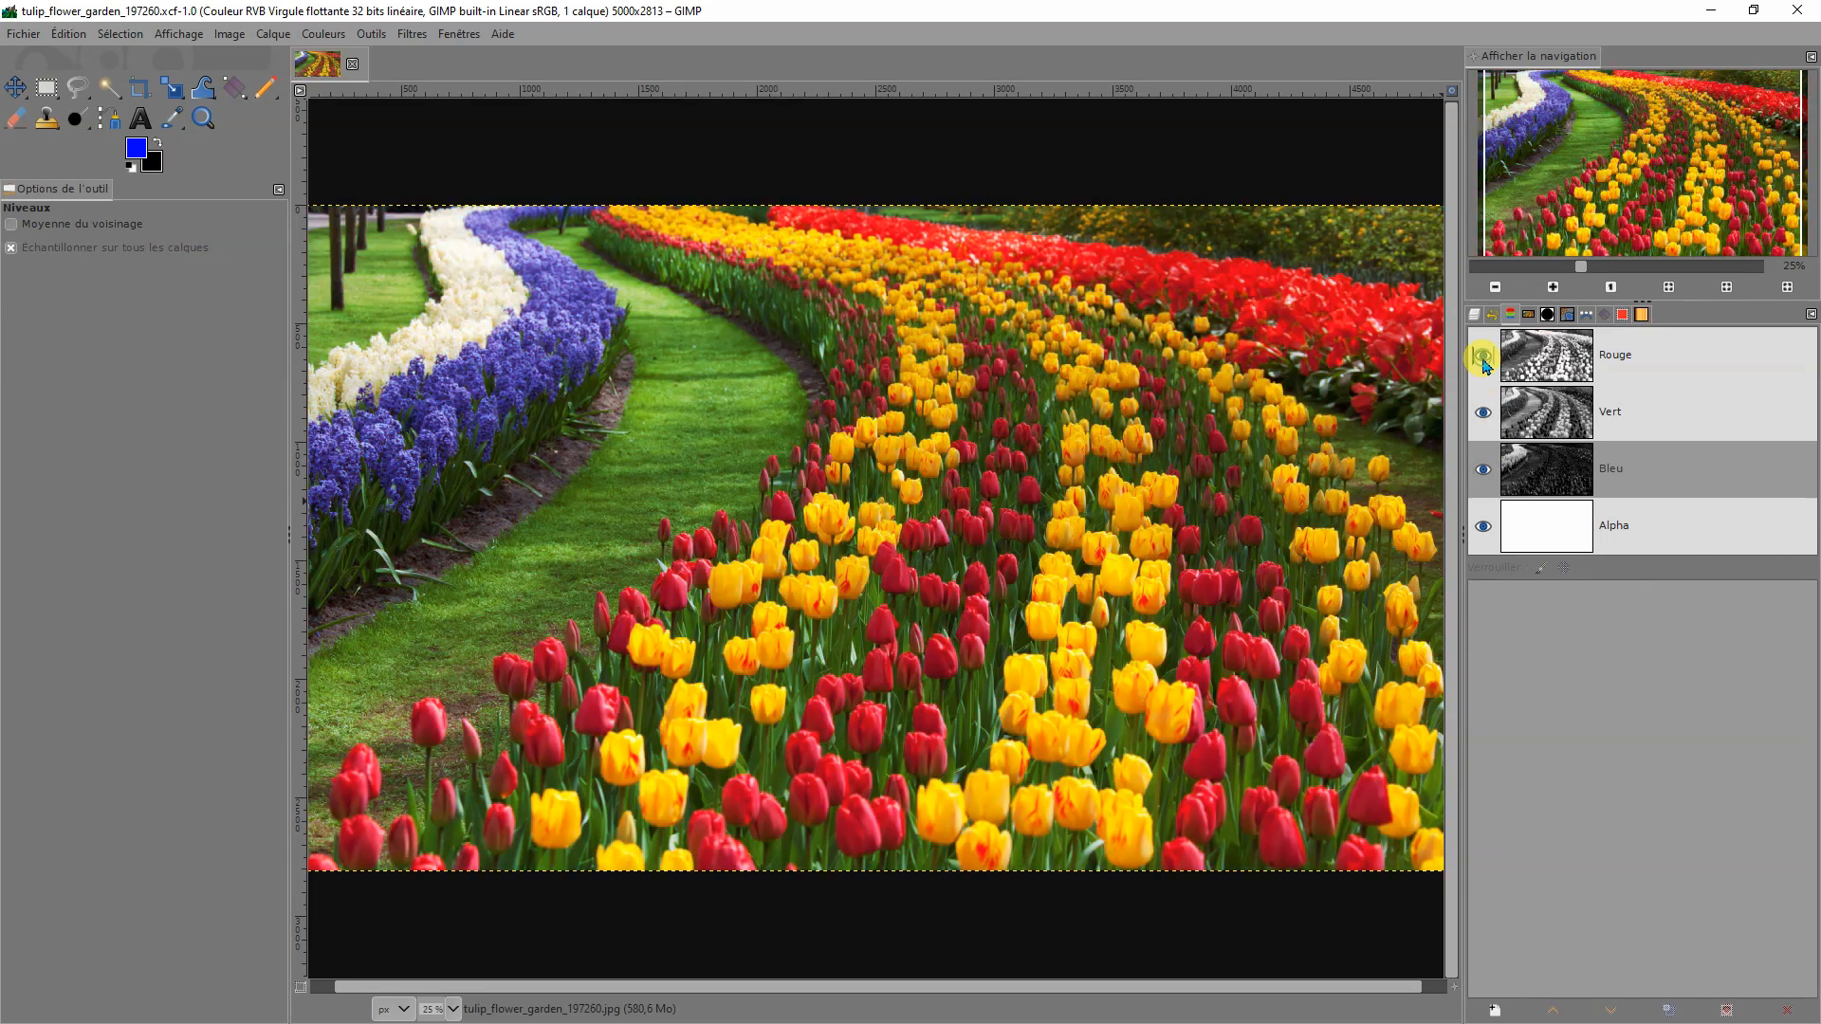
click(1483, 413)
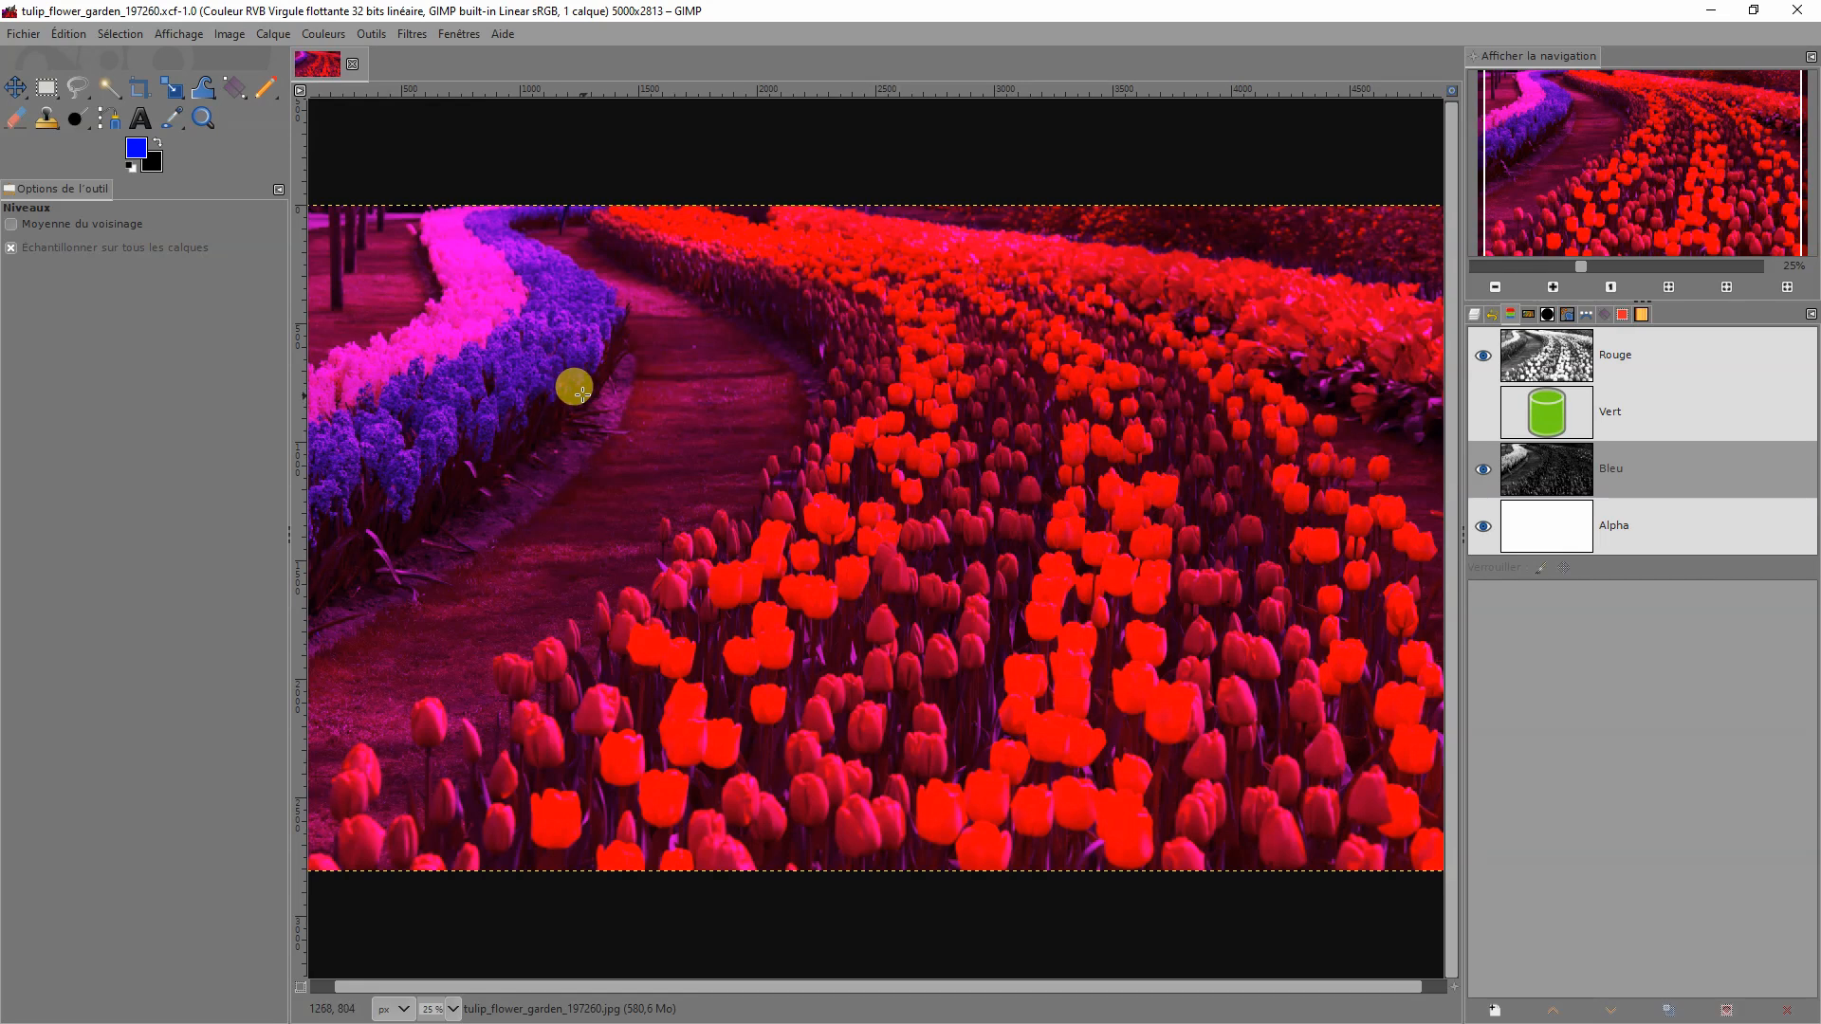
click(1483, 413)
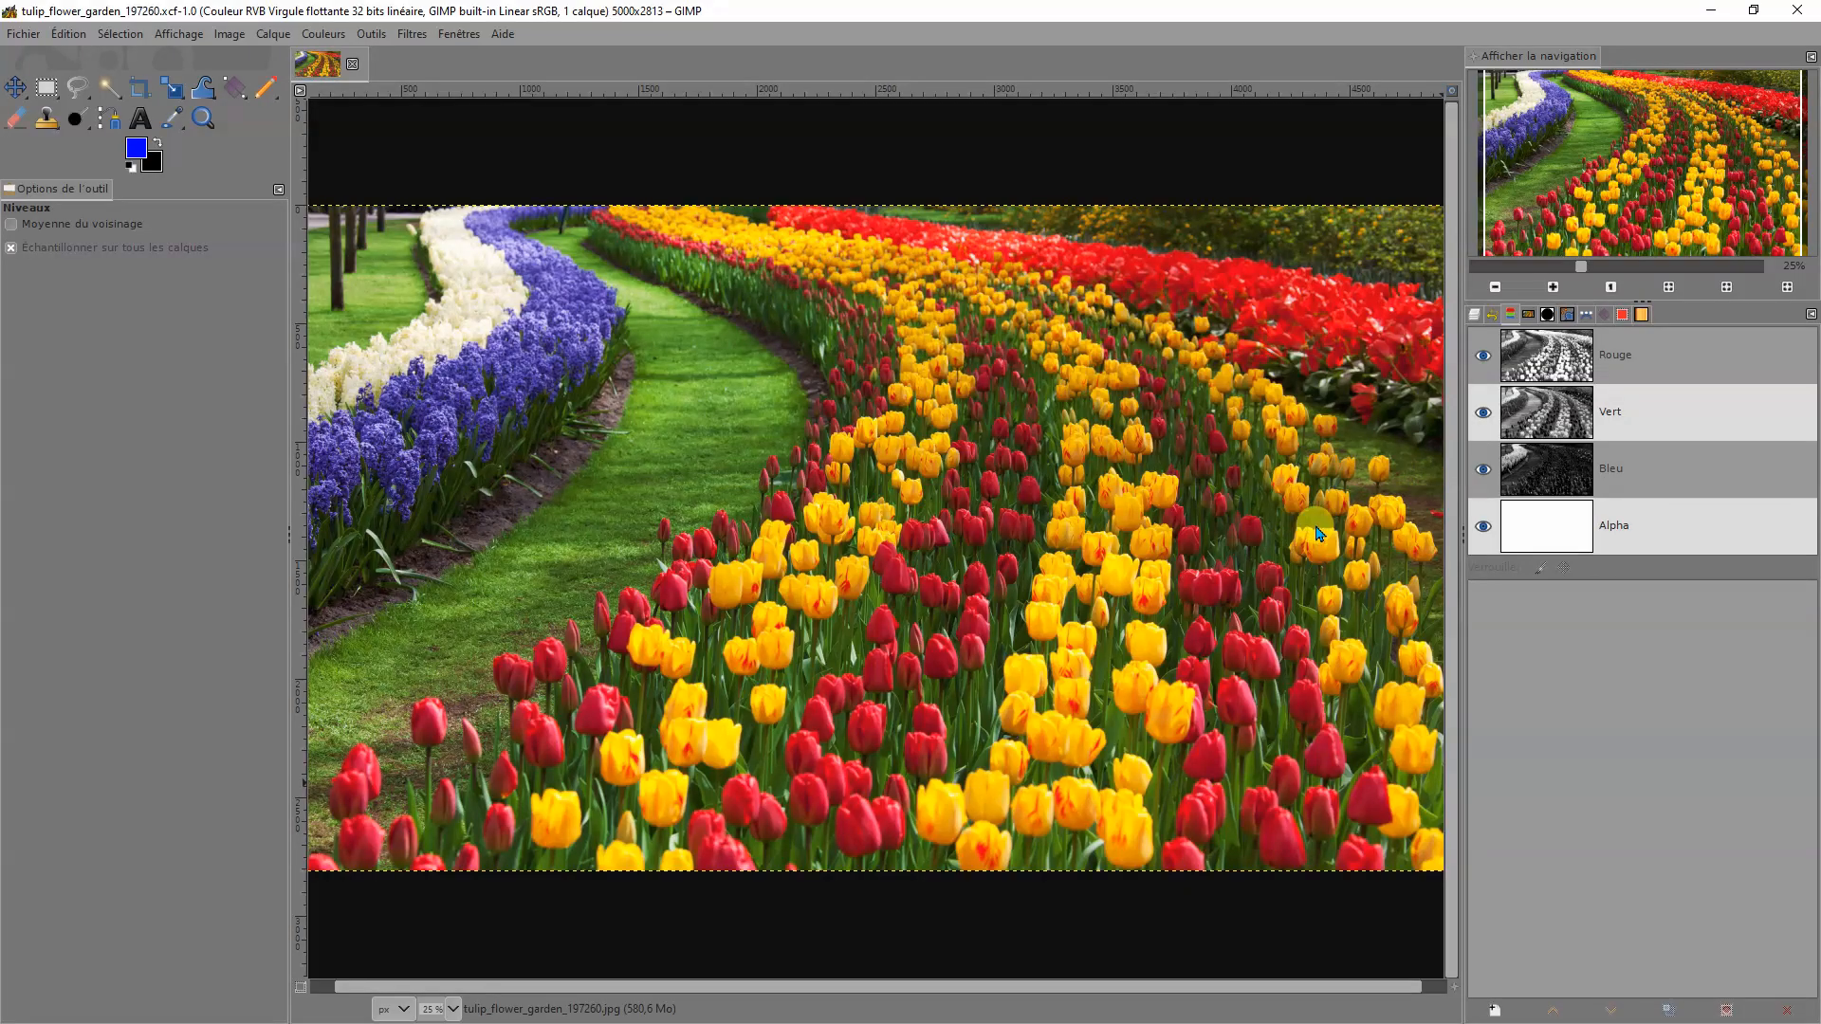
Step: Duplicate the Rouge, Vert and Bleu channels of the tulip photo as separate channel copies
right_click(1666, 364)
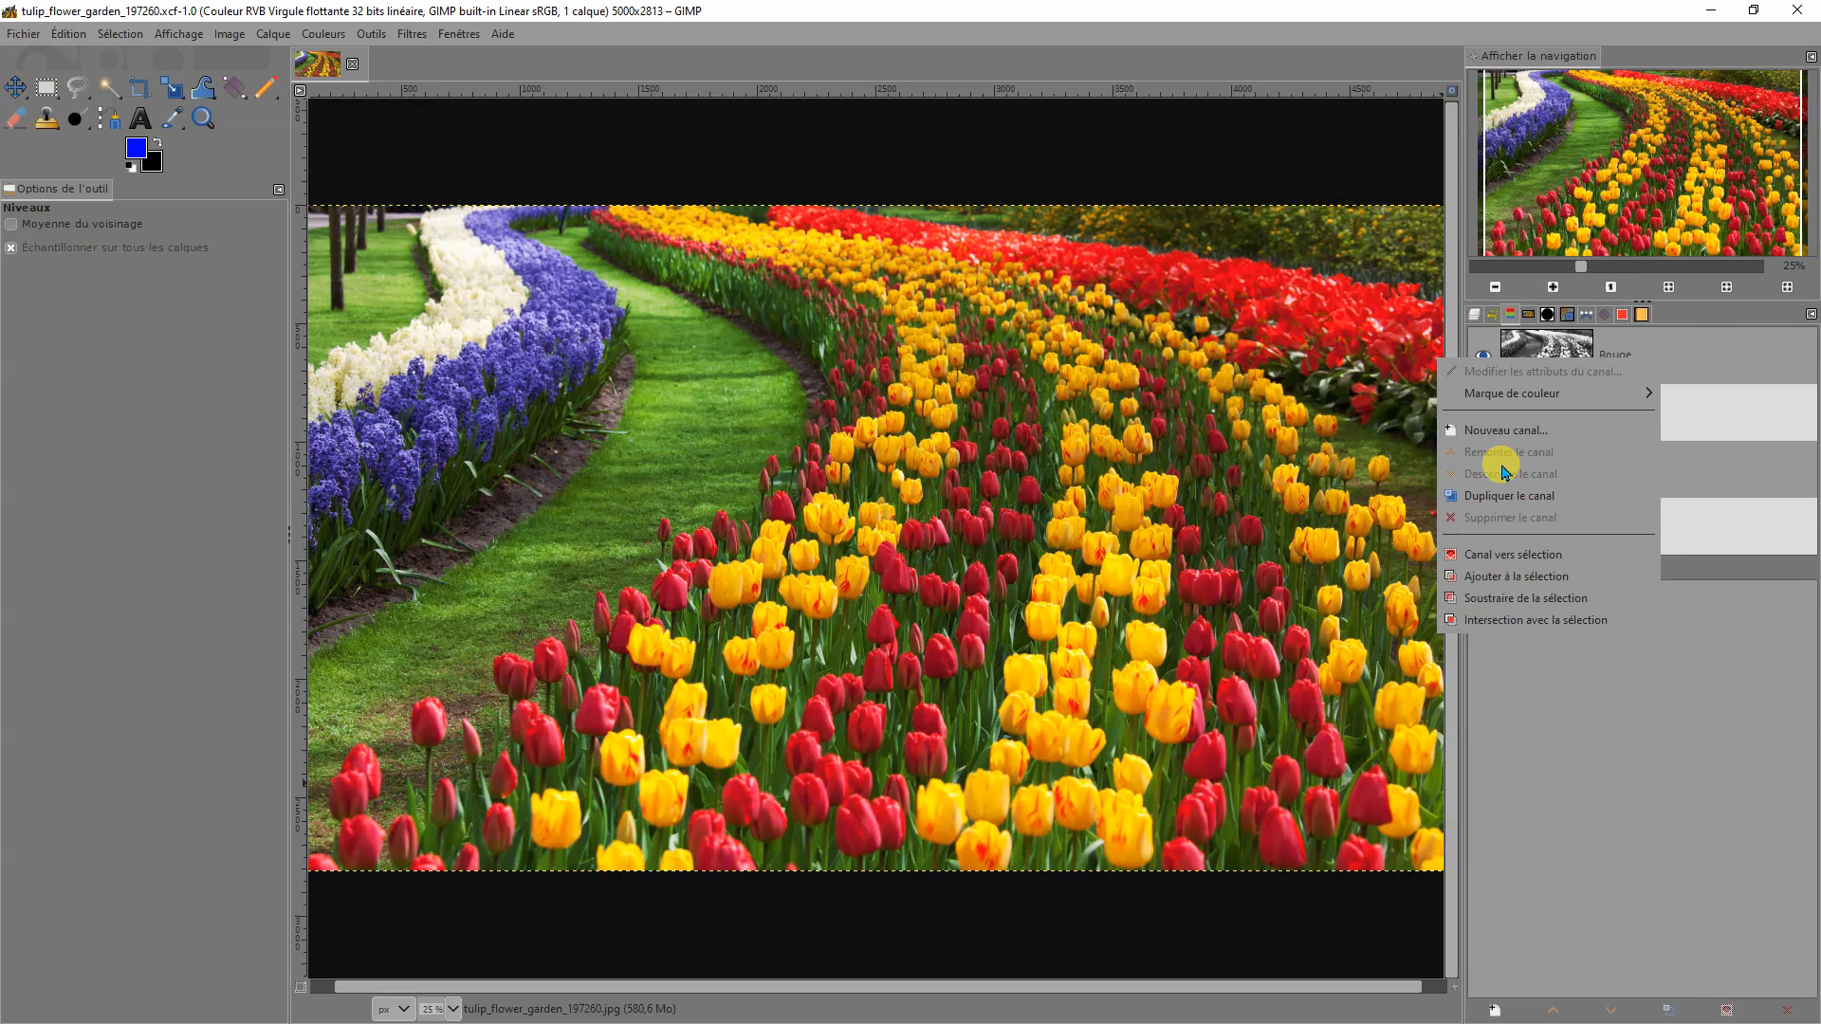
click(1504, 496)
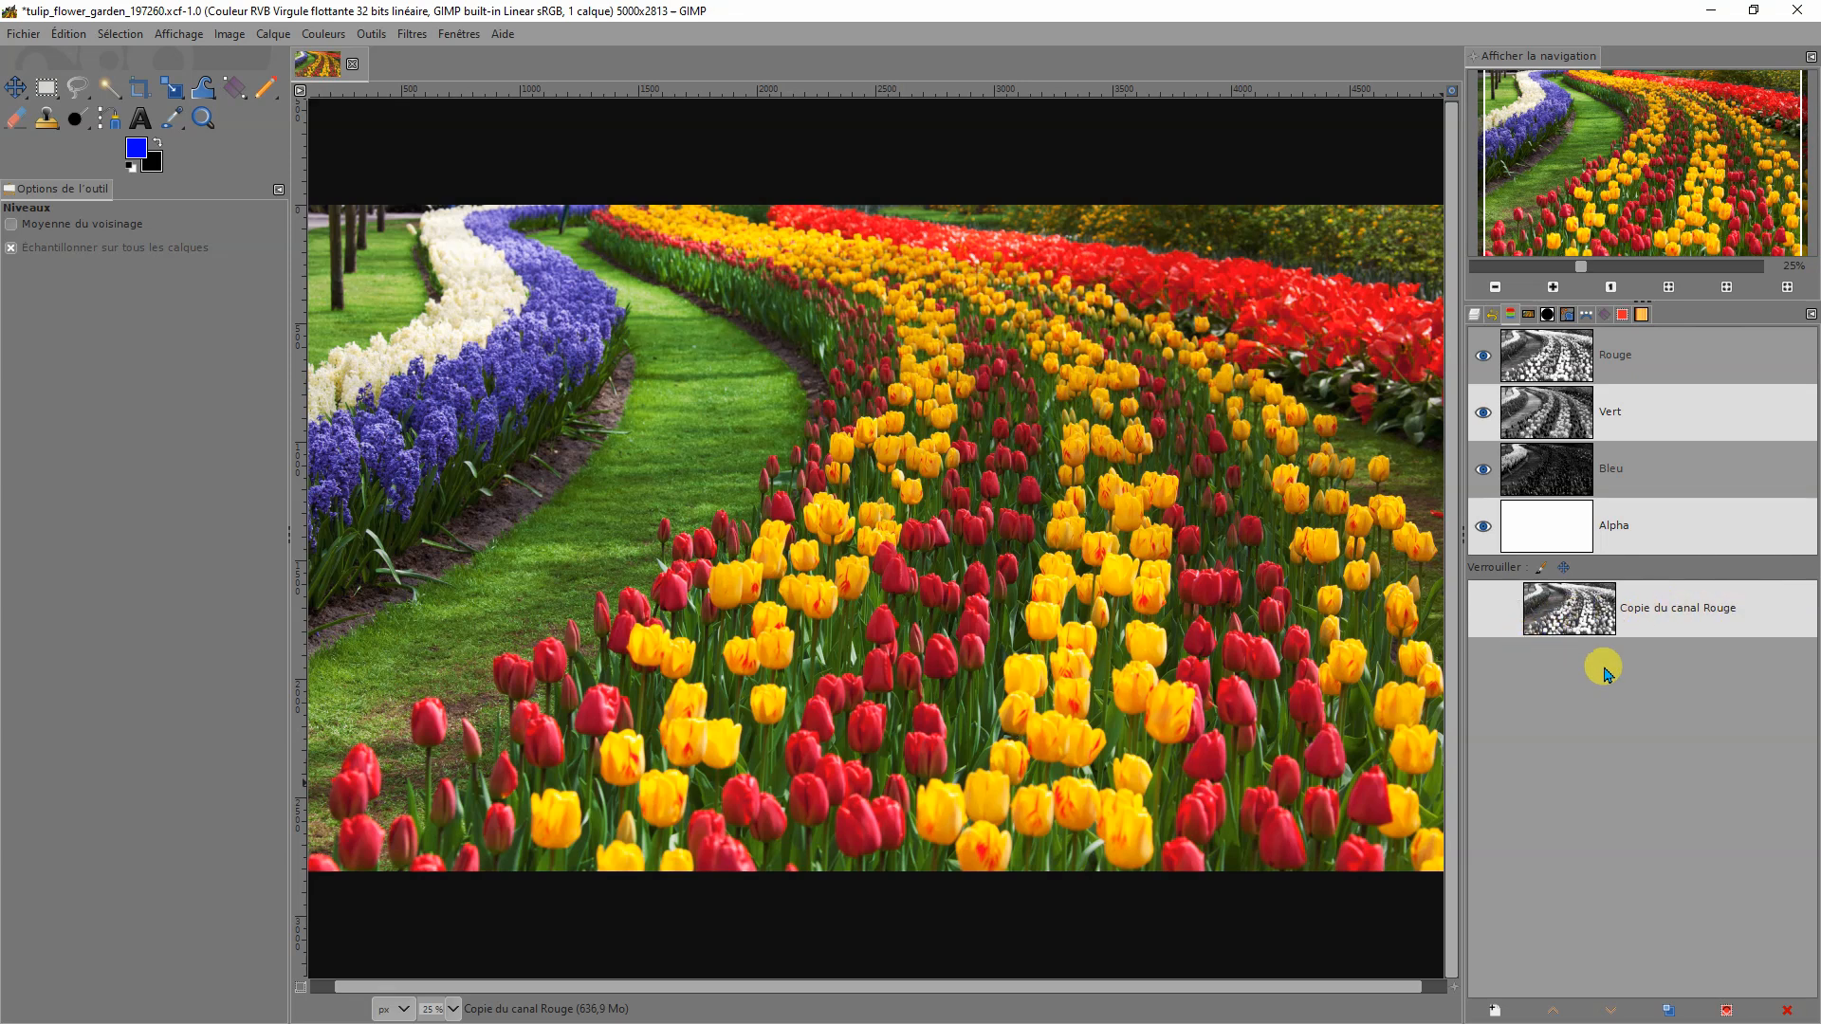
right_click(1655, 415)
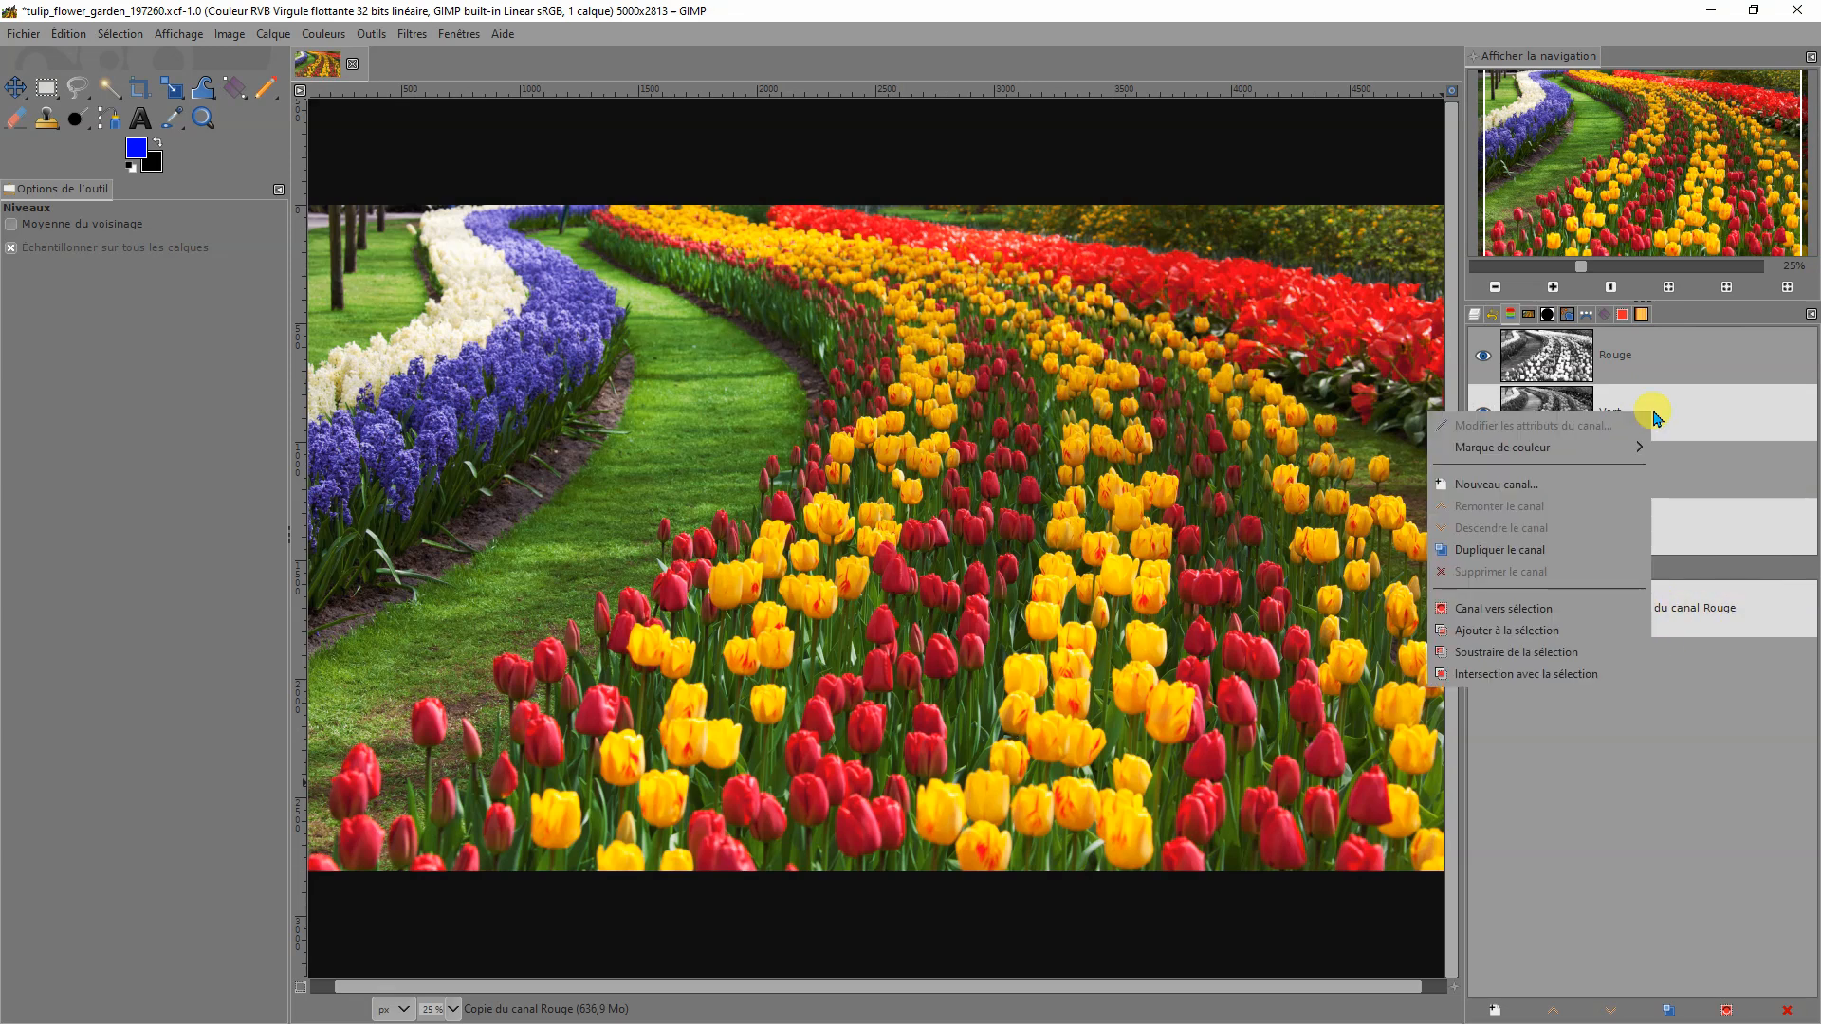
click(1499, 550)
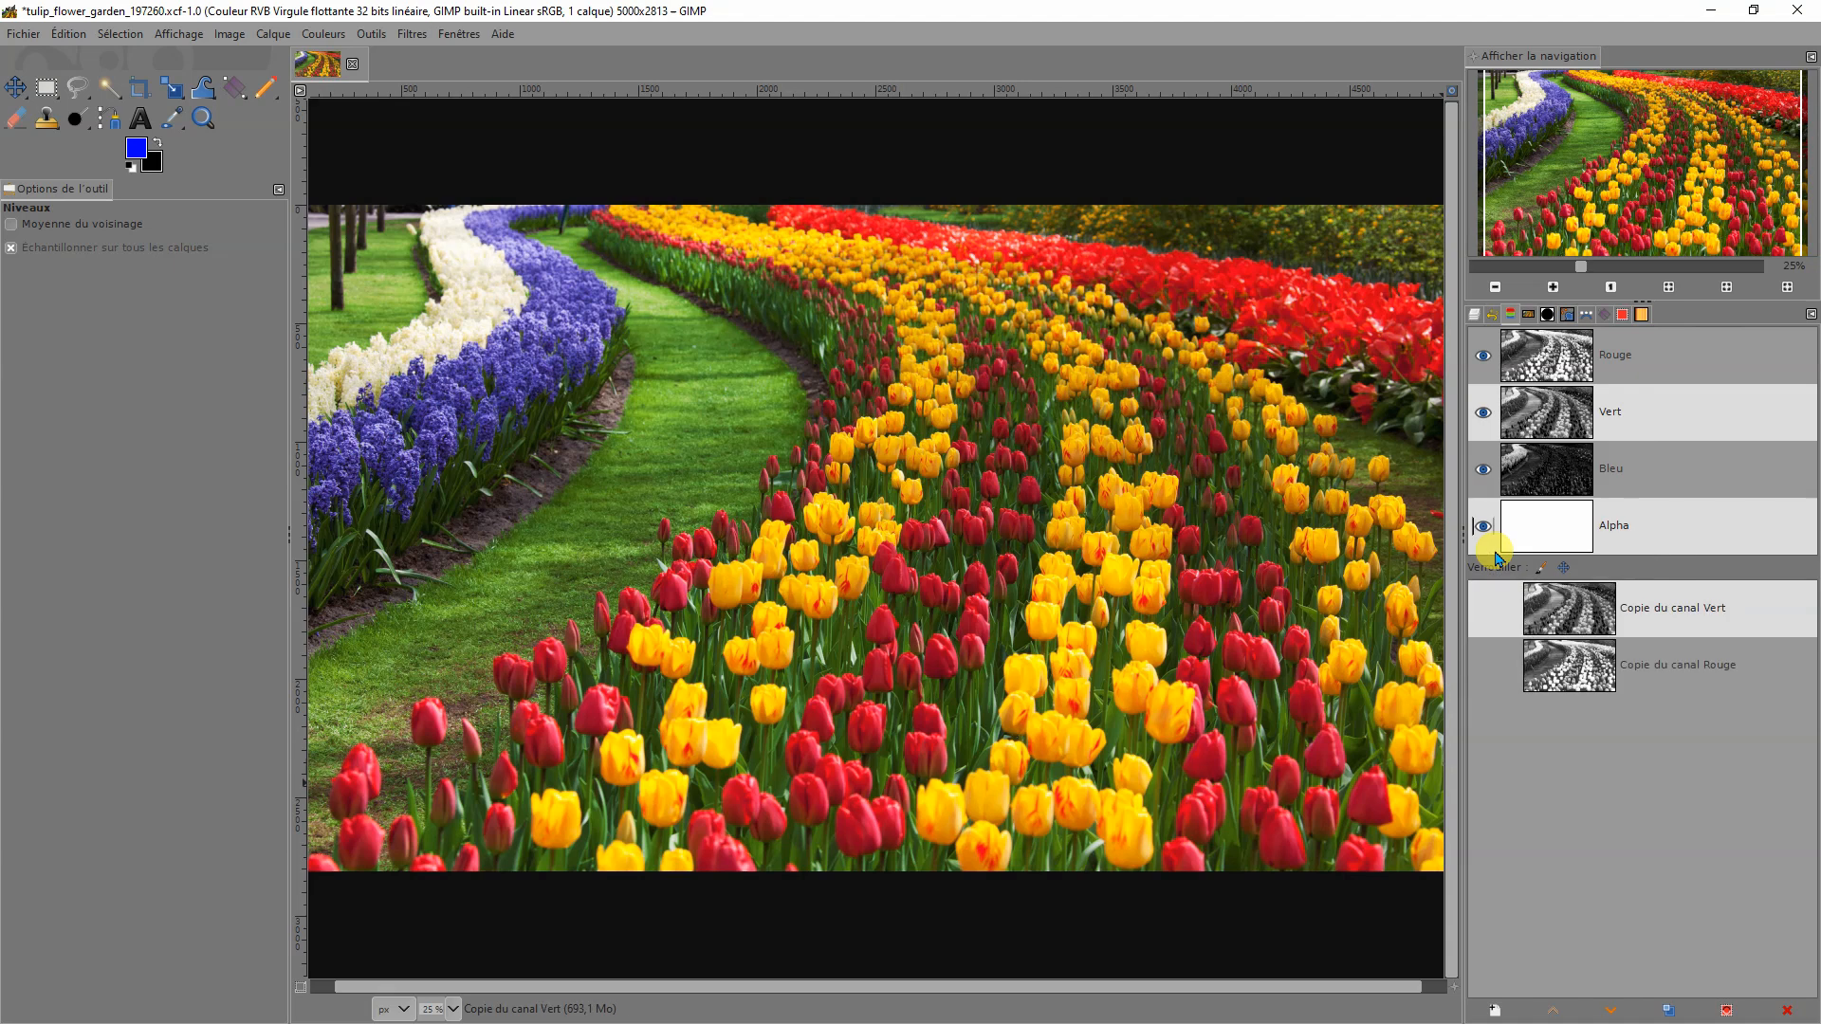
click(1645, 479)
right_click(1643, 476)
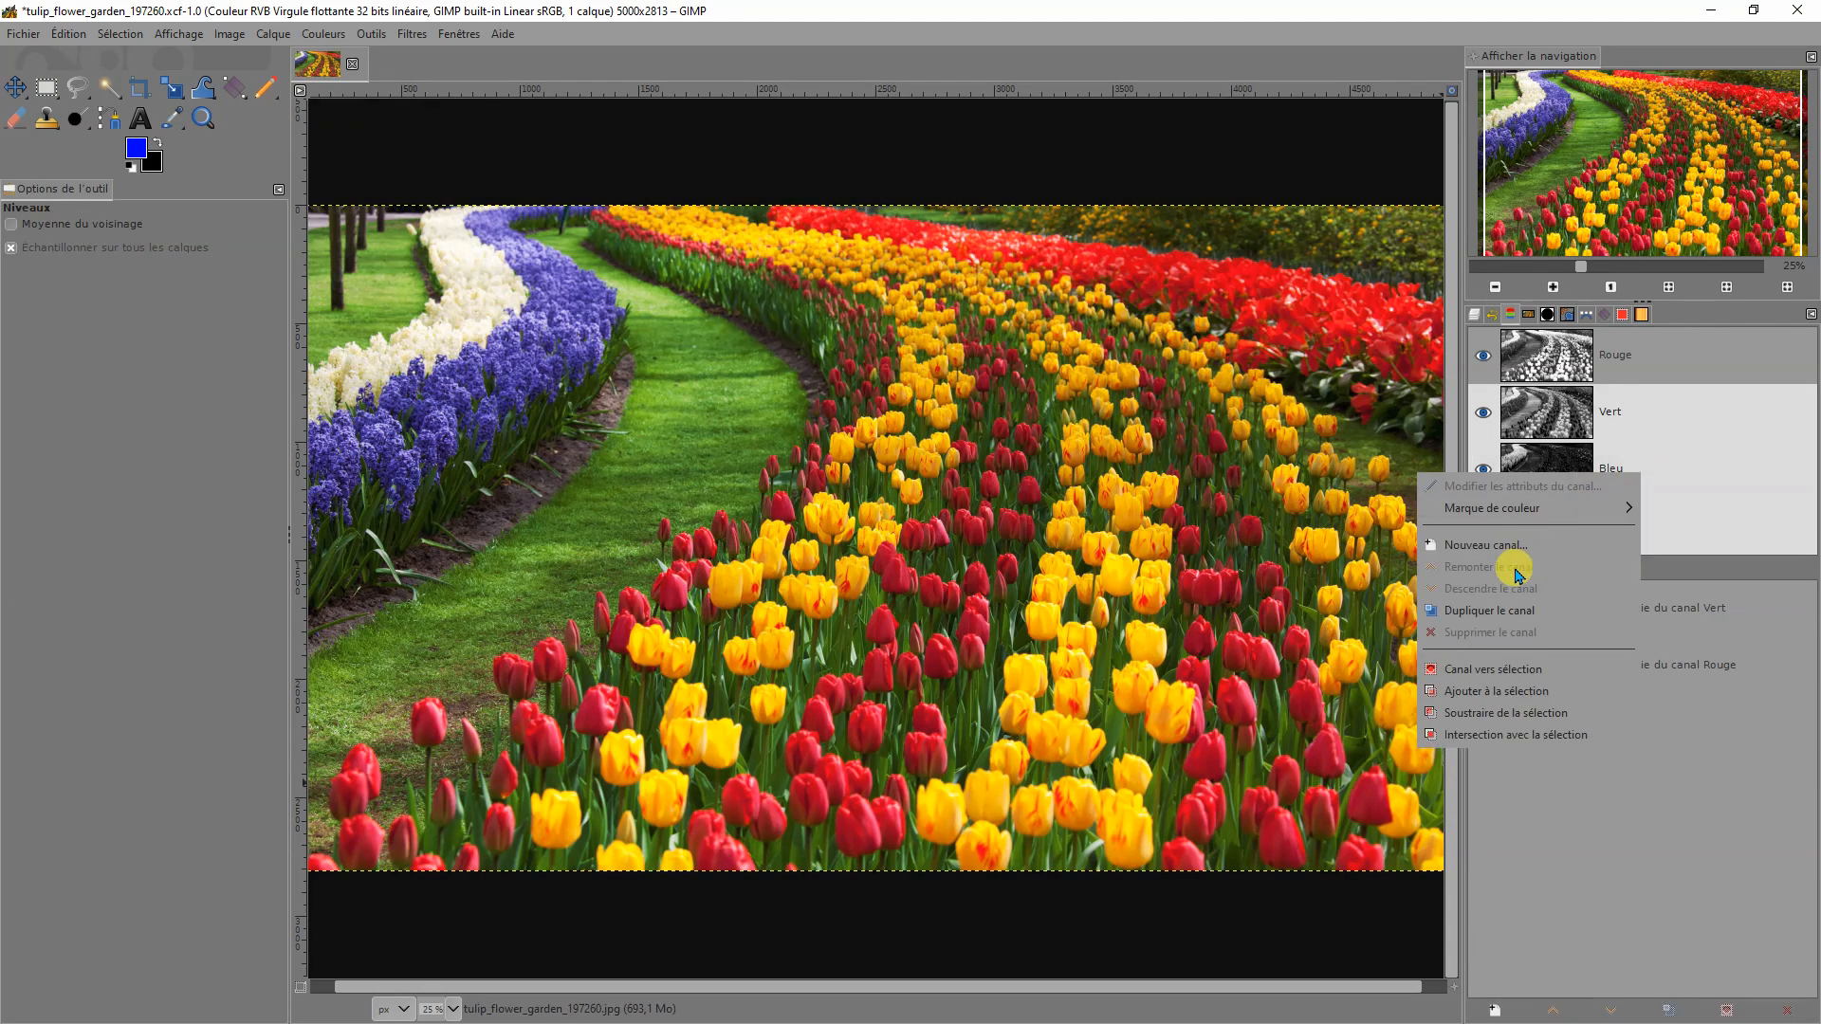
click(1473, 618)
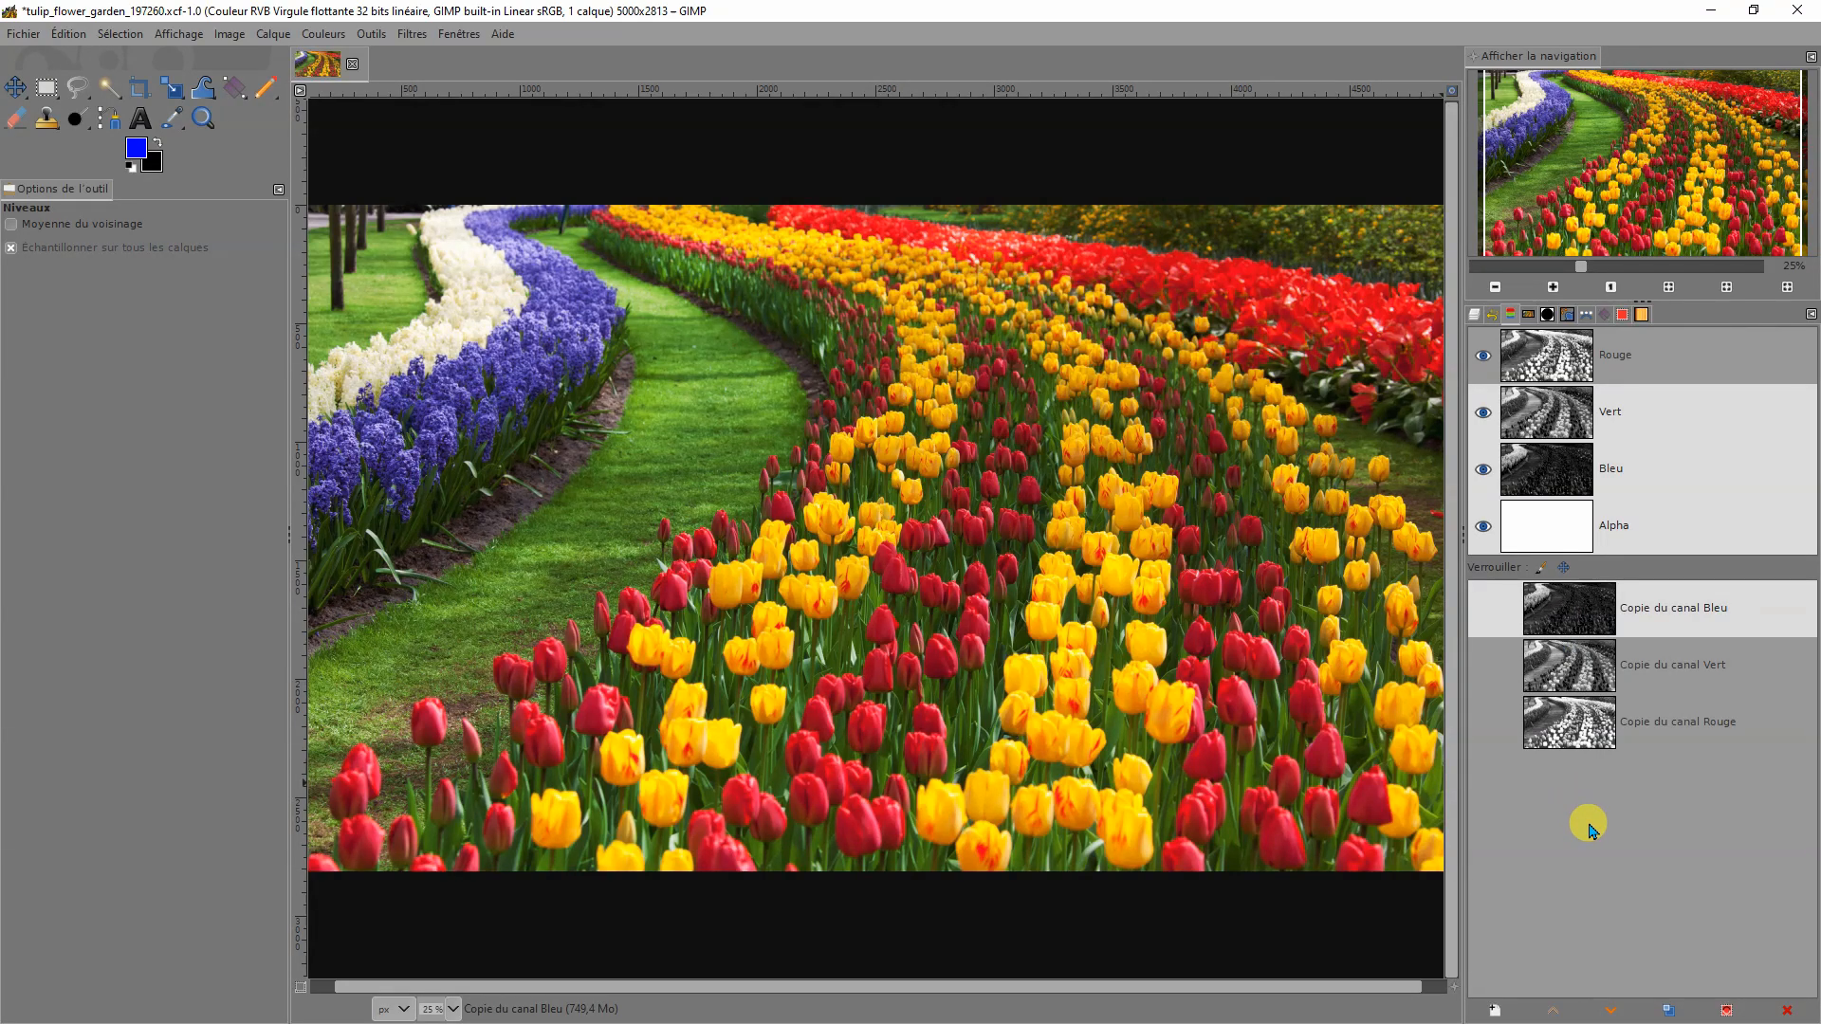
Step: Add a new 5000 × 2813 px layer above the tulip photo, filled with the blue foreground colour
click(1475, 320)
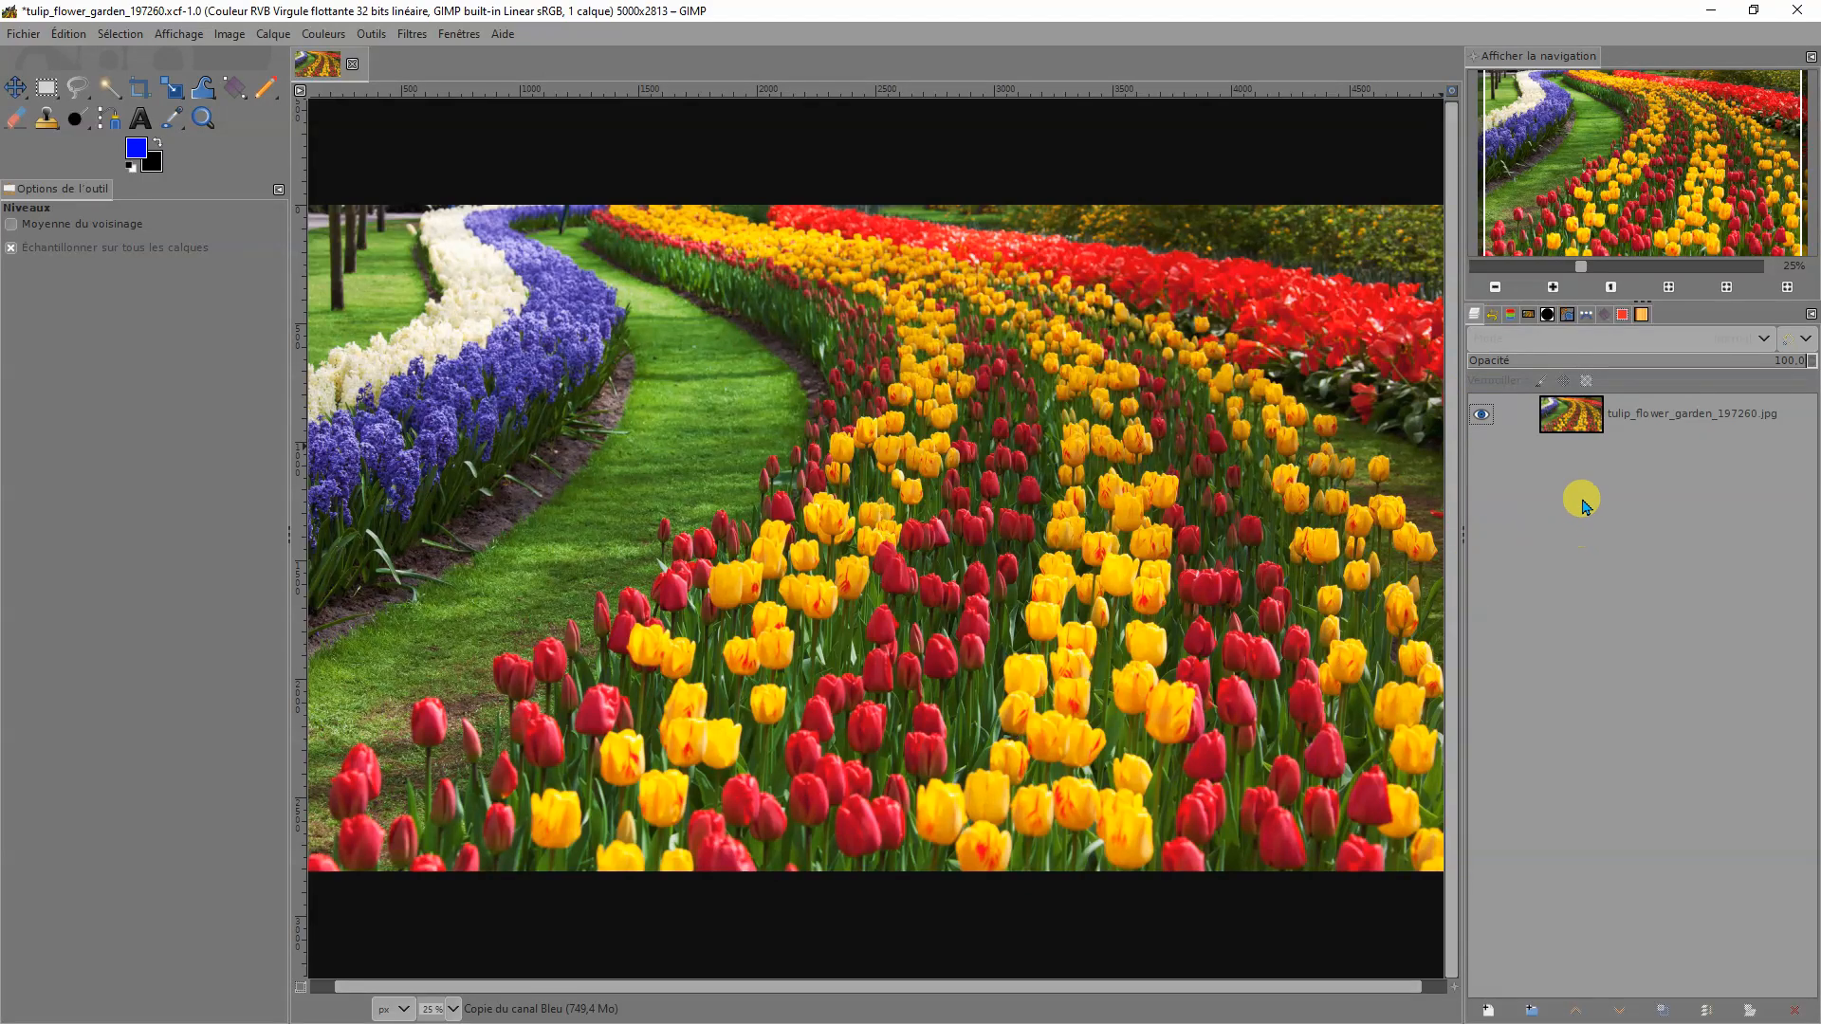
right_click(1643, 417)
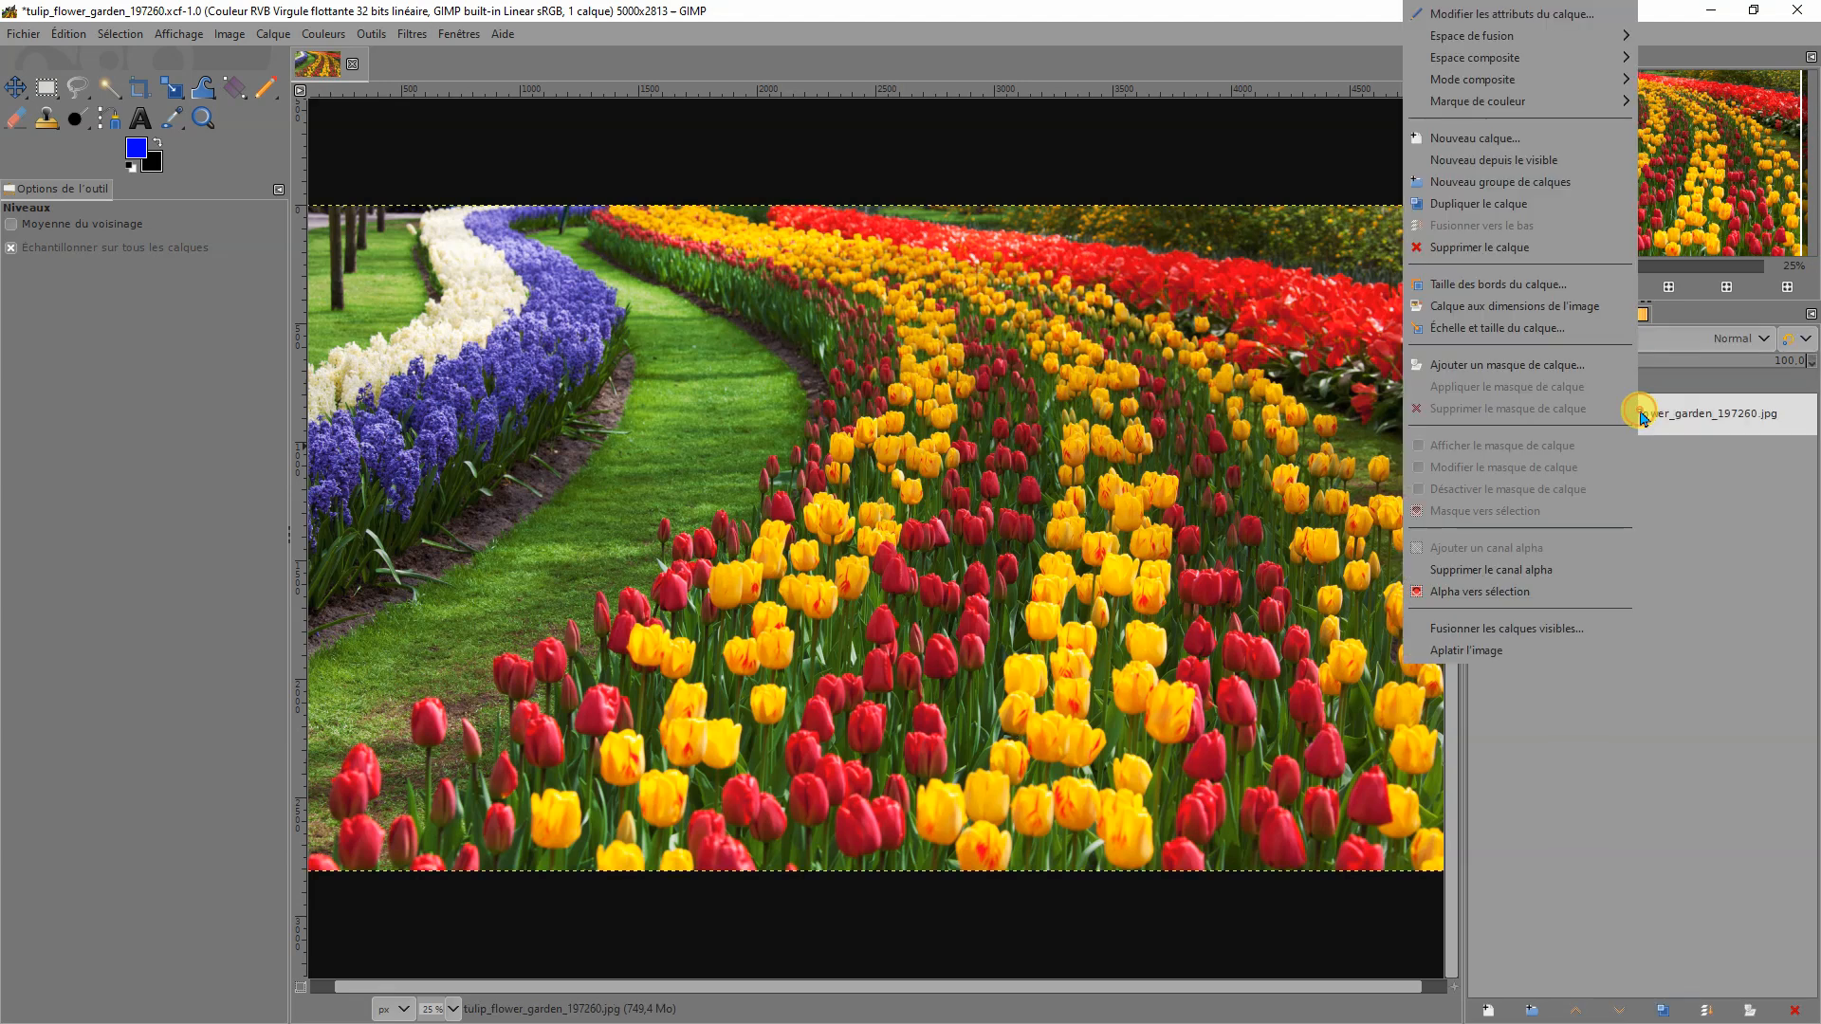
click(1459, 140)
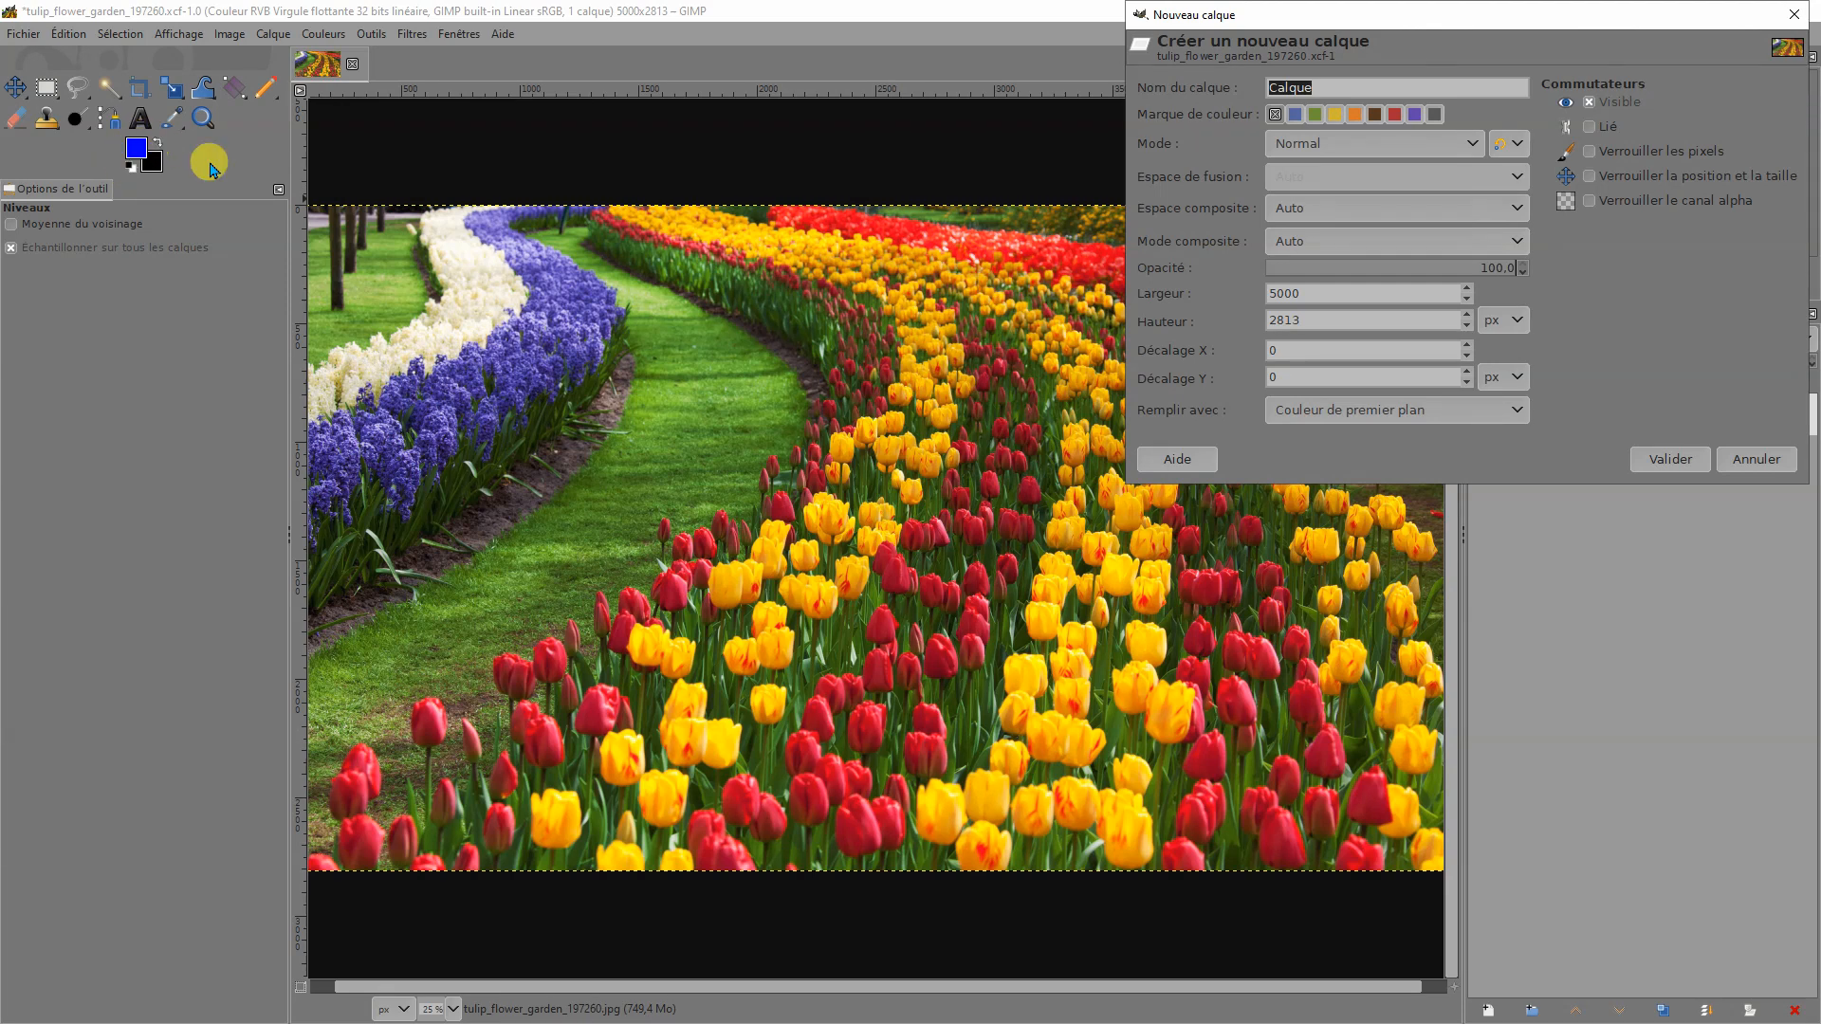
click(1671, 460)
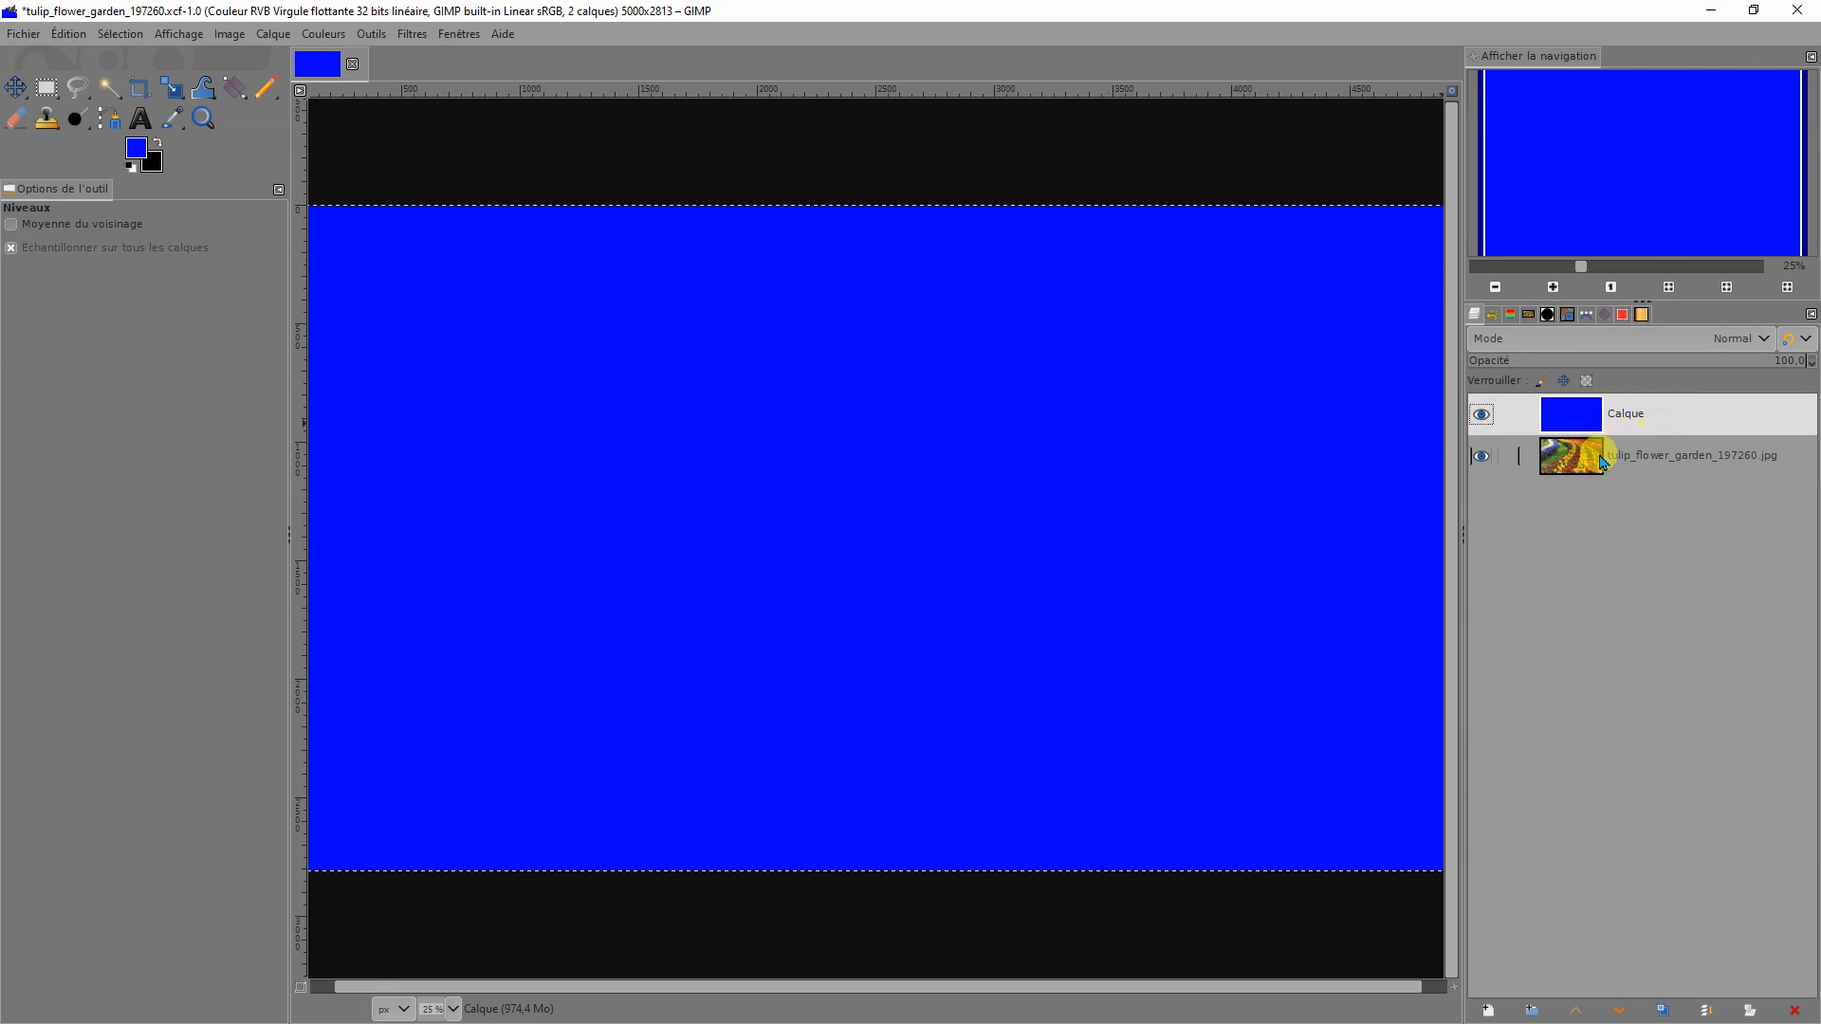
Step: Add another full-size layer above the blue one, filled with pure red (ff0000) as the foreground colour
right_click(1656, 425)
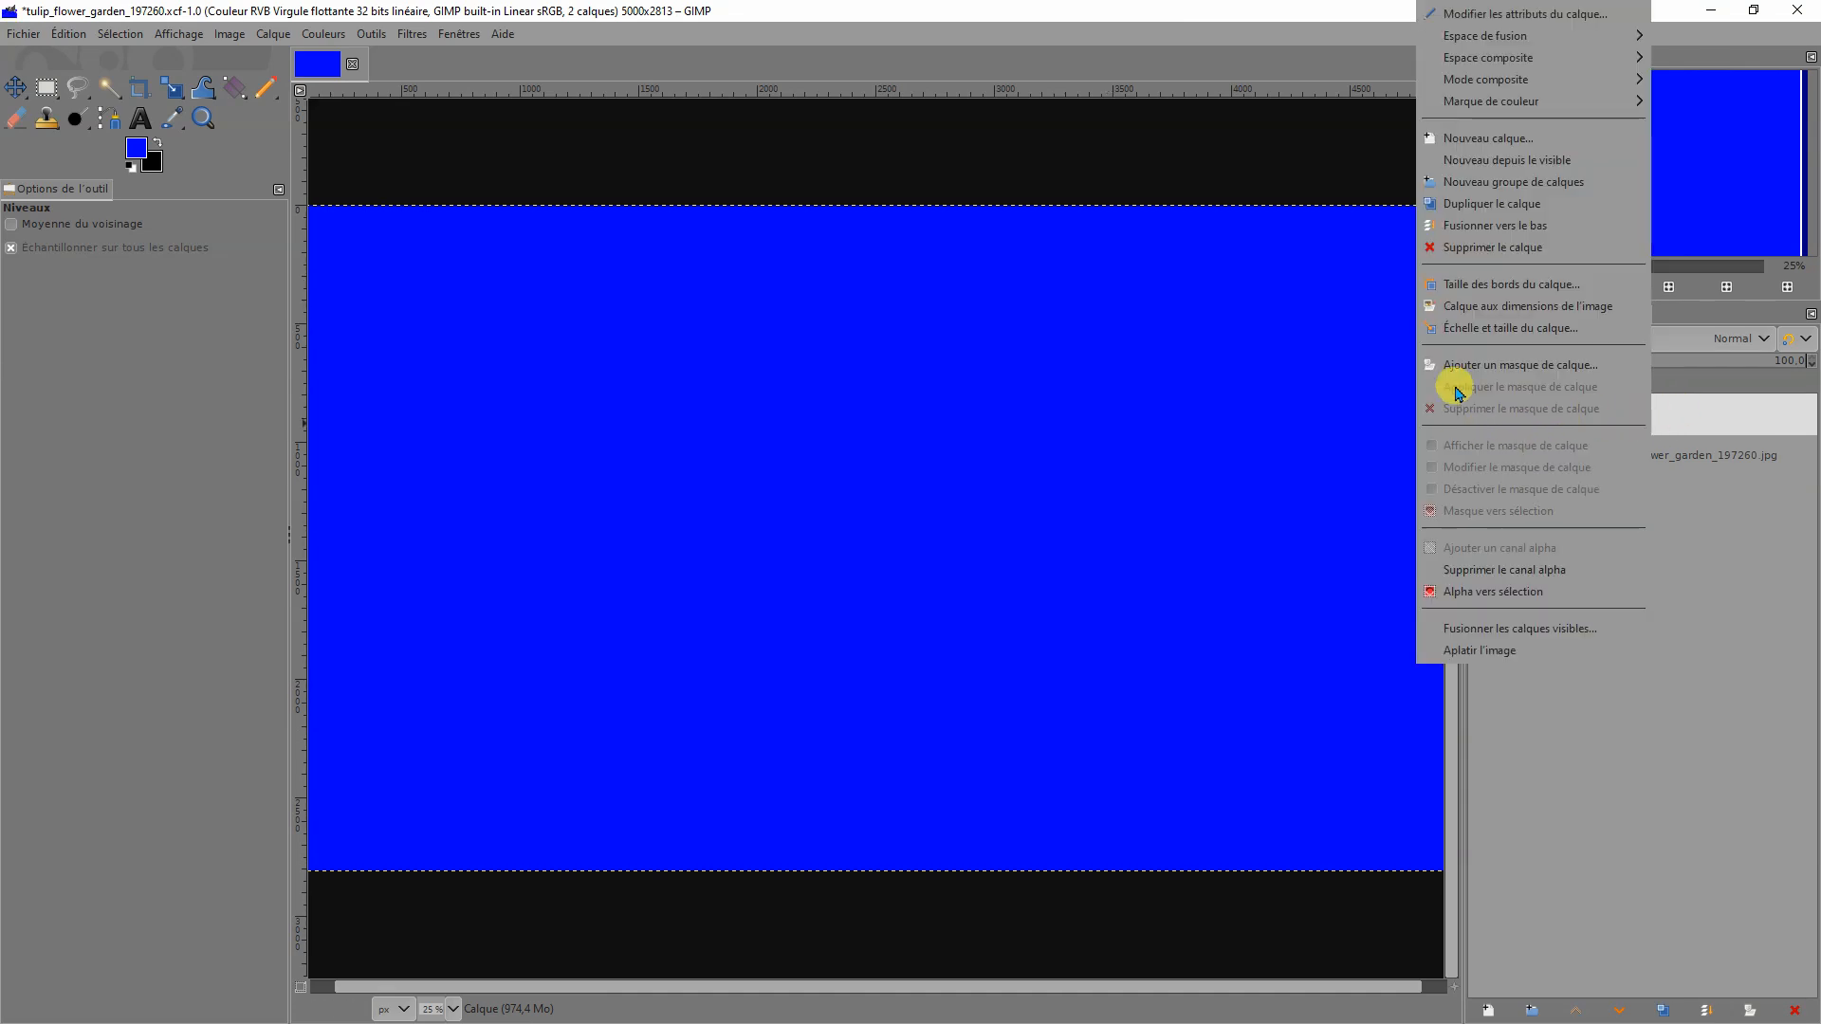
click(1475, 135)
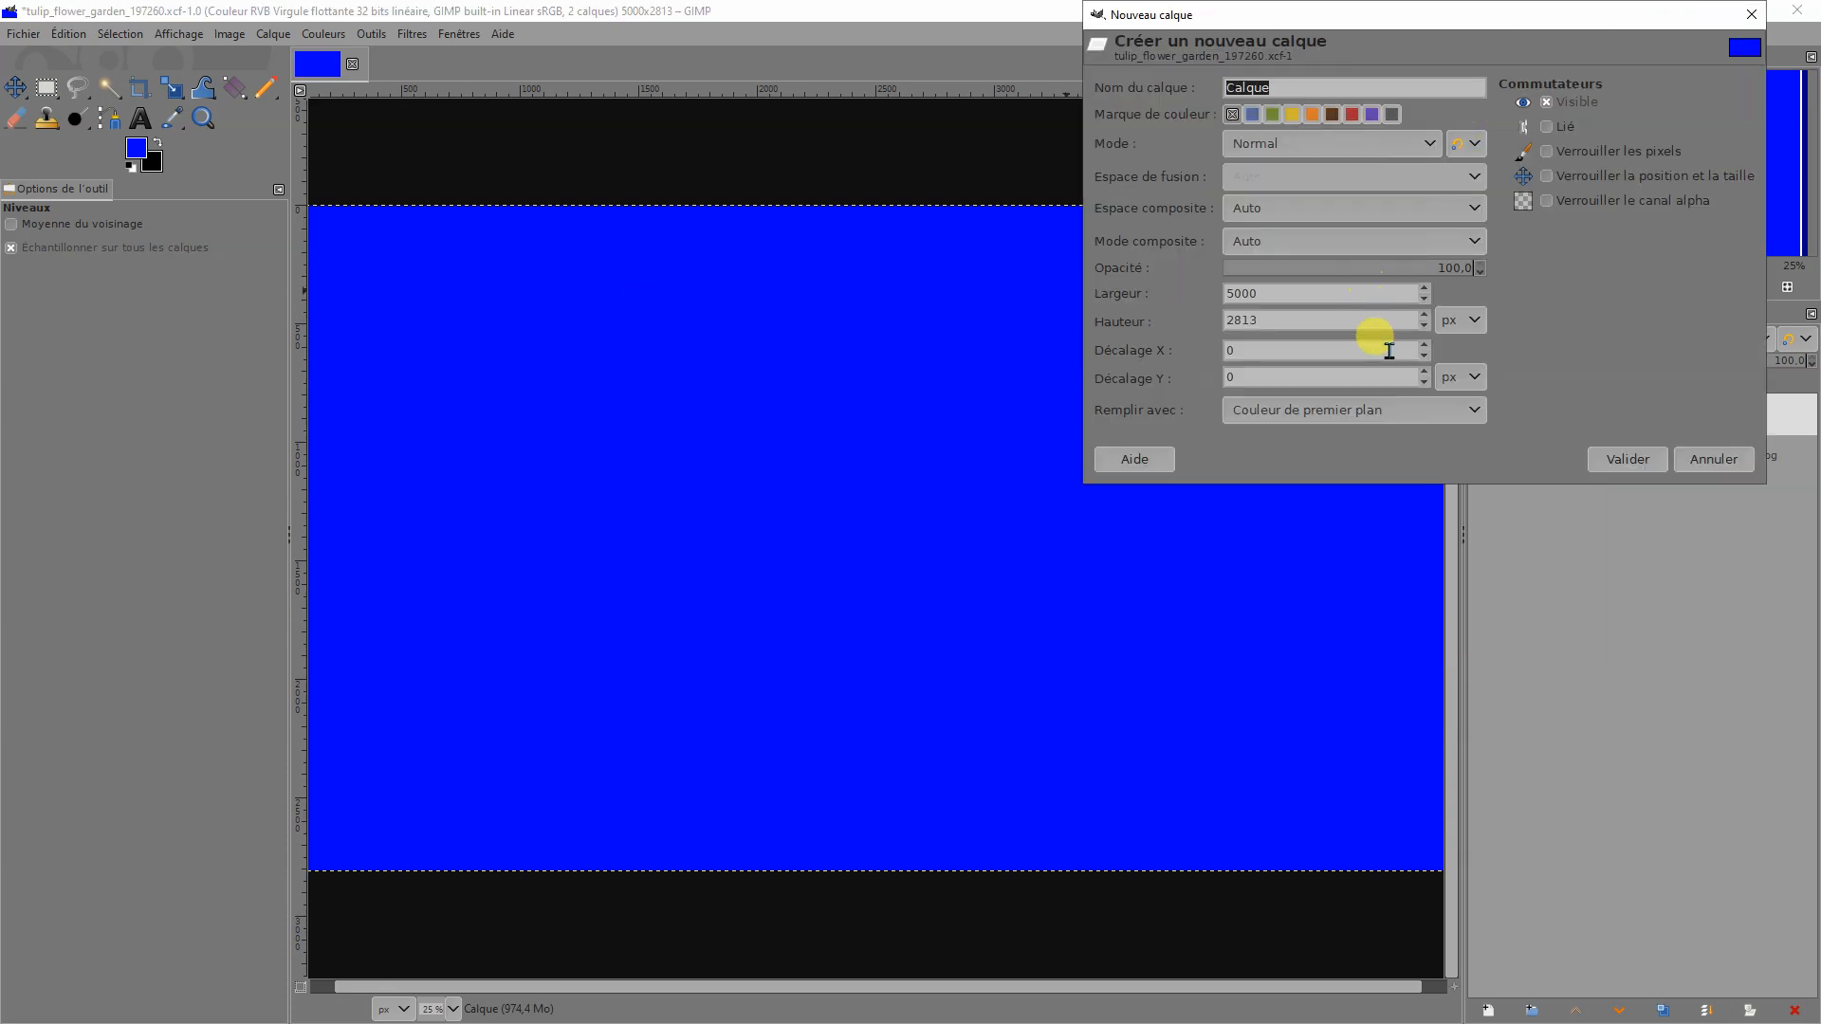
click(138, 149)
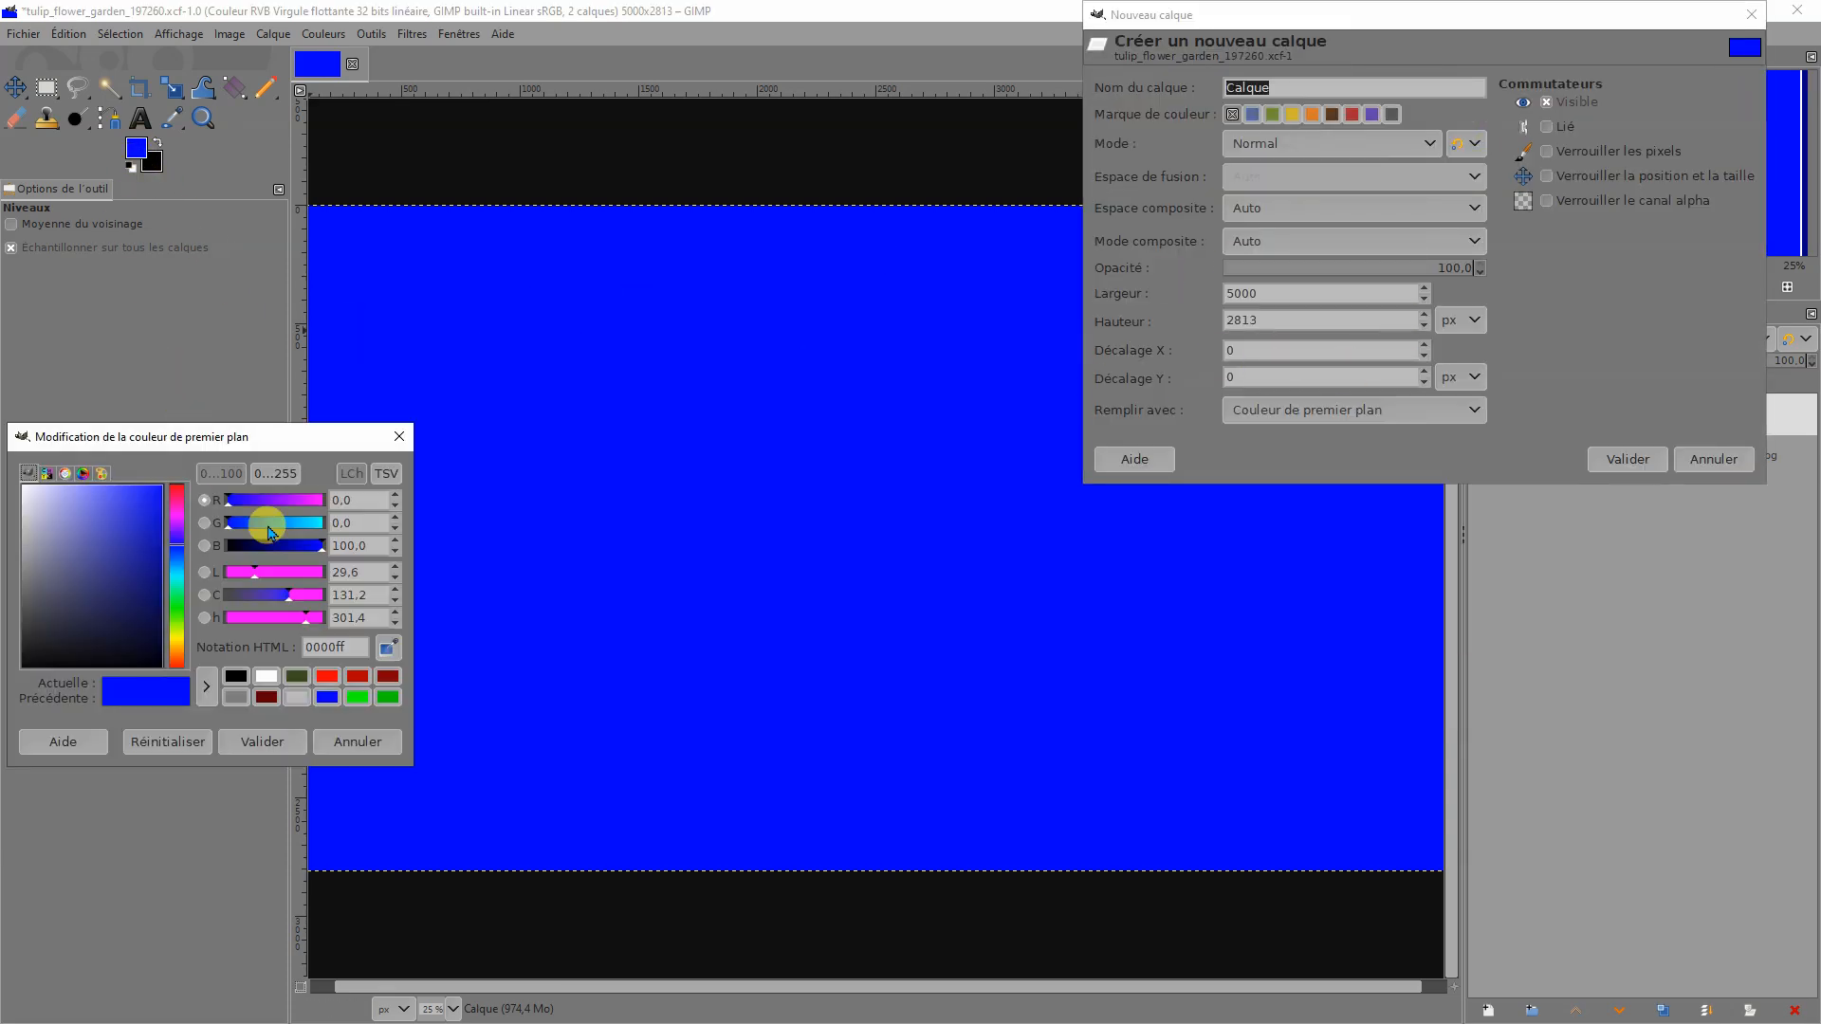
click(327, 676)
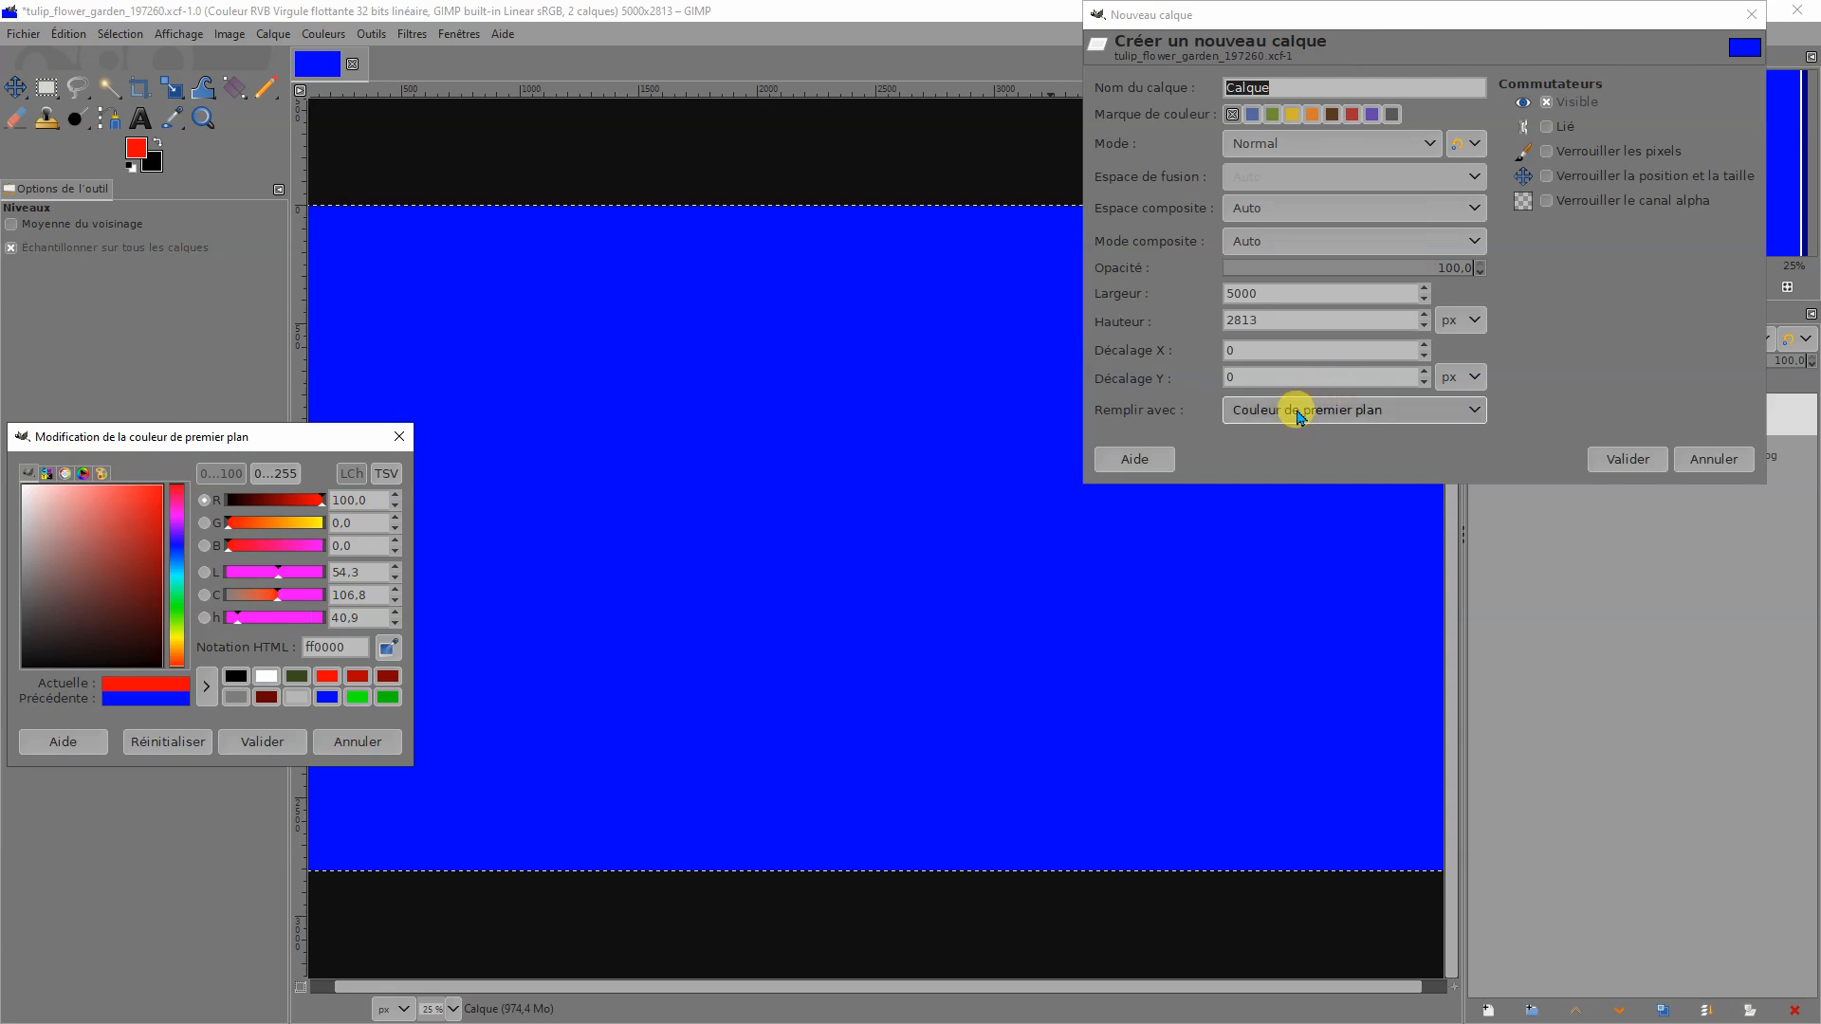
click(1627, 459)
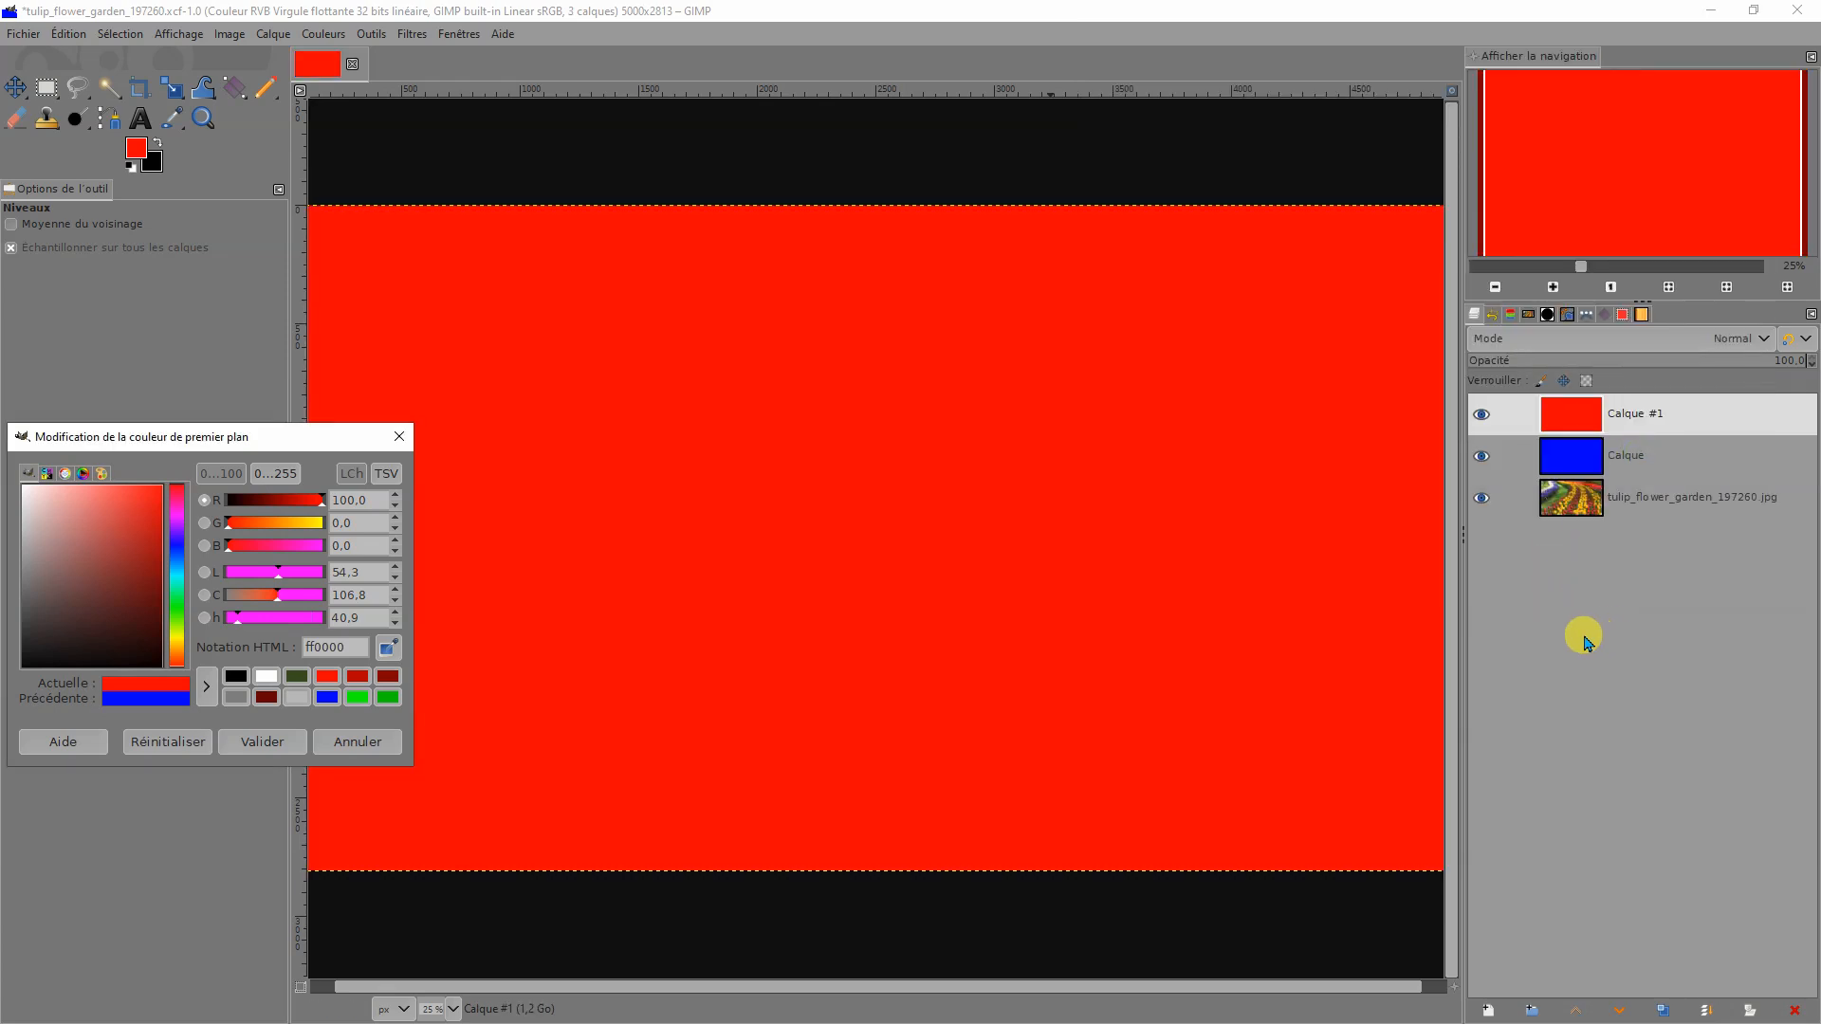
Step: Add a layer filled with pure green (00ff00) between the red and blue layers, and close the foreground colour dialog
click(1643, 468)
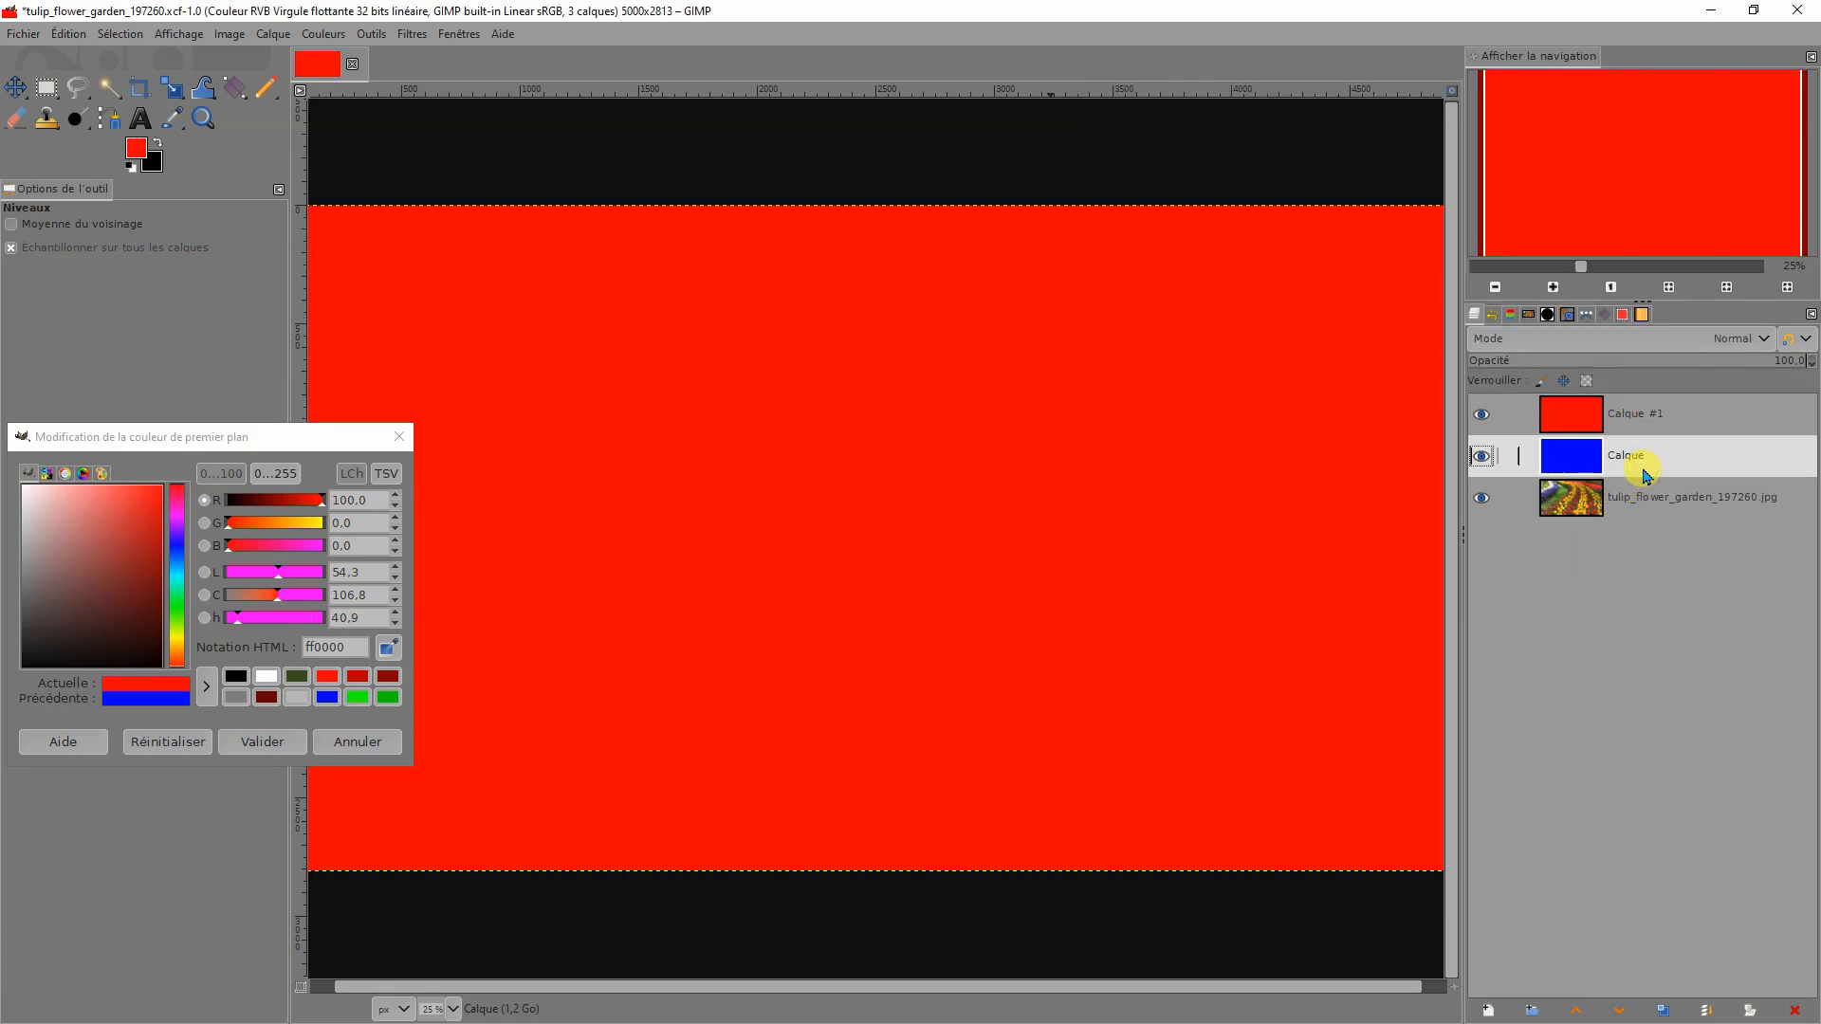
right_click(1645, 475)
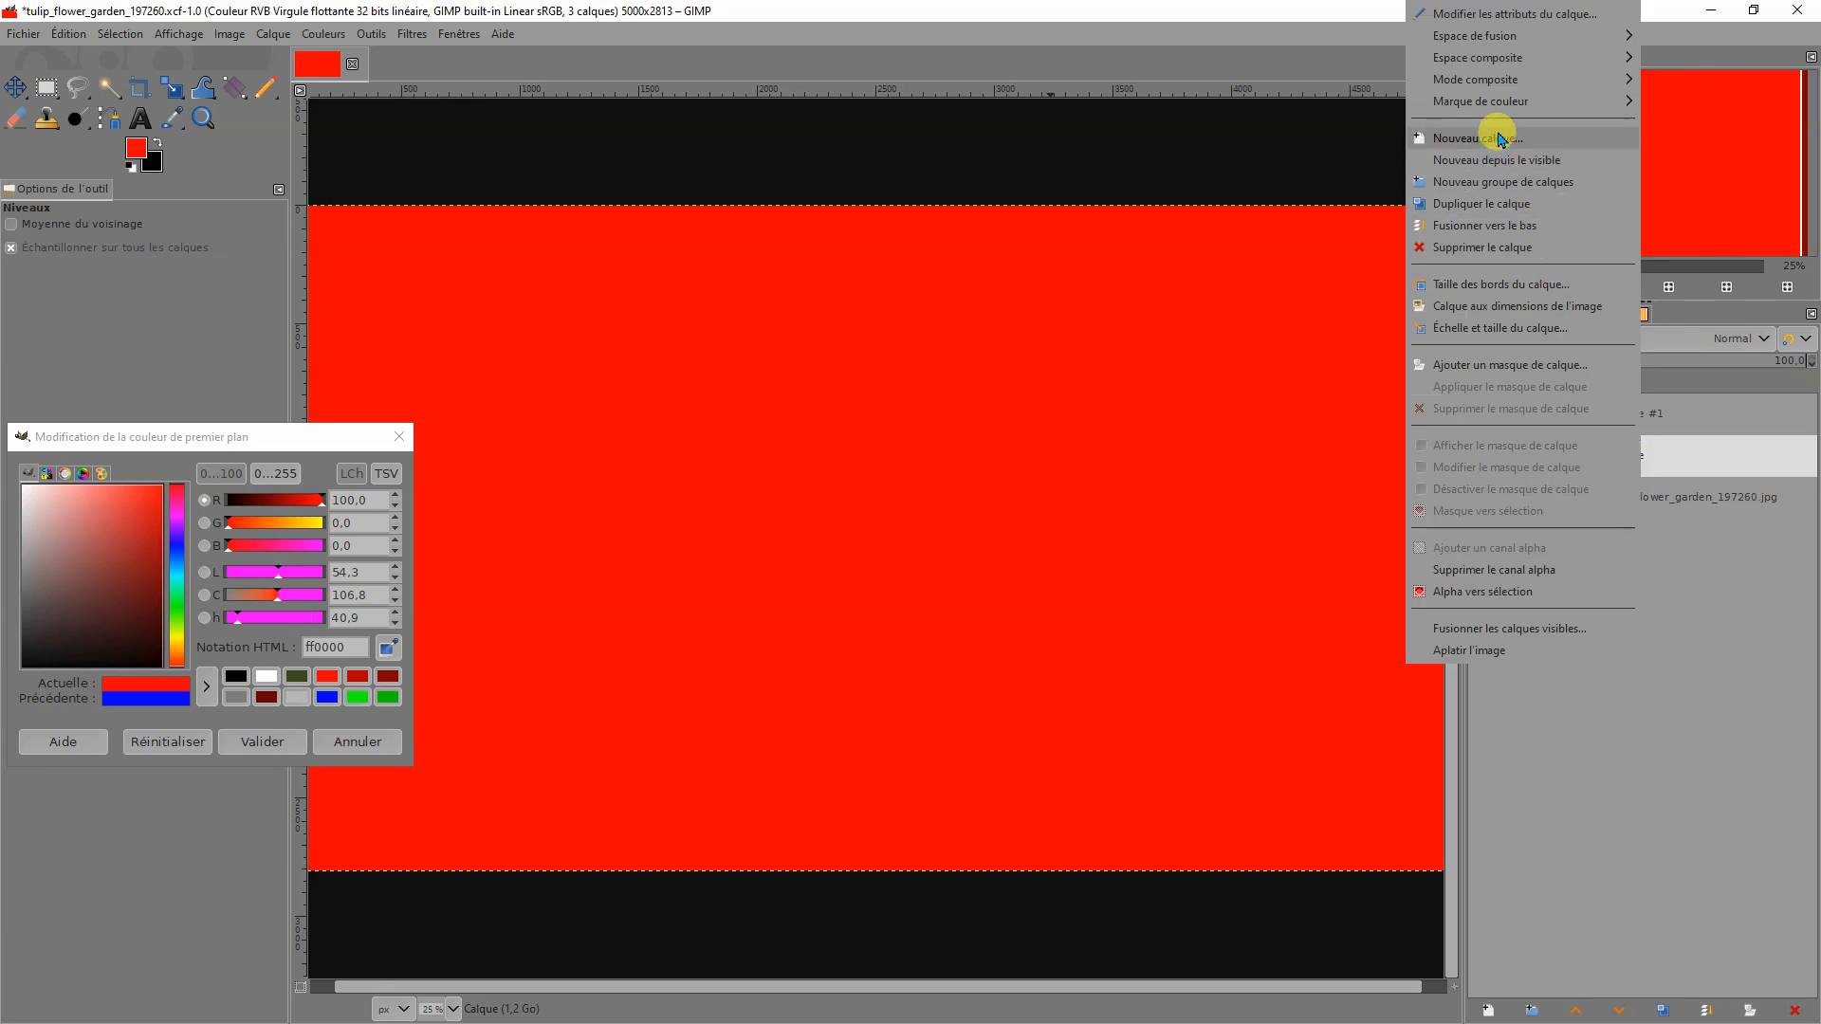
click(1504, 137)
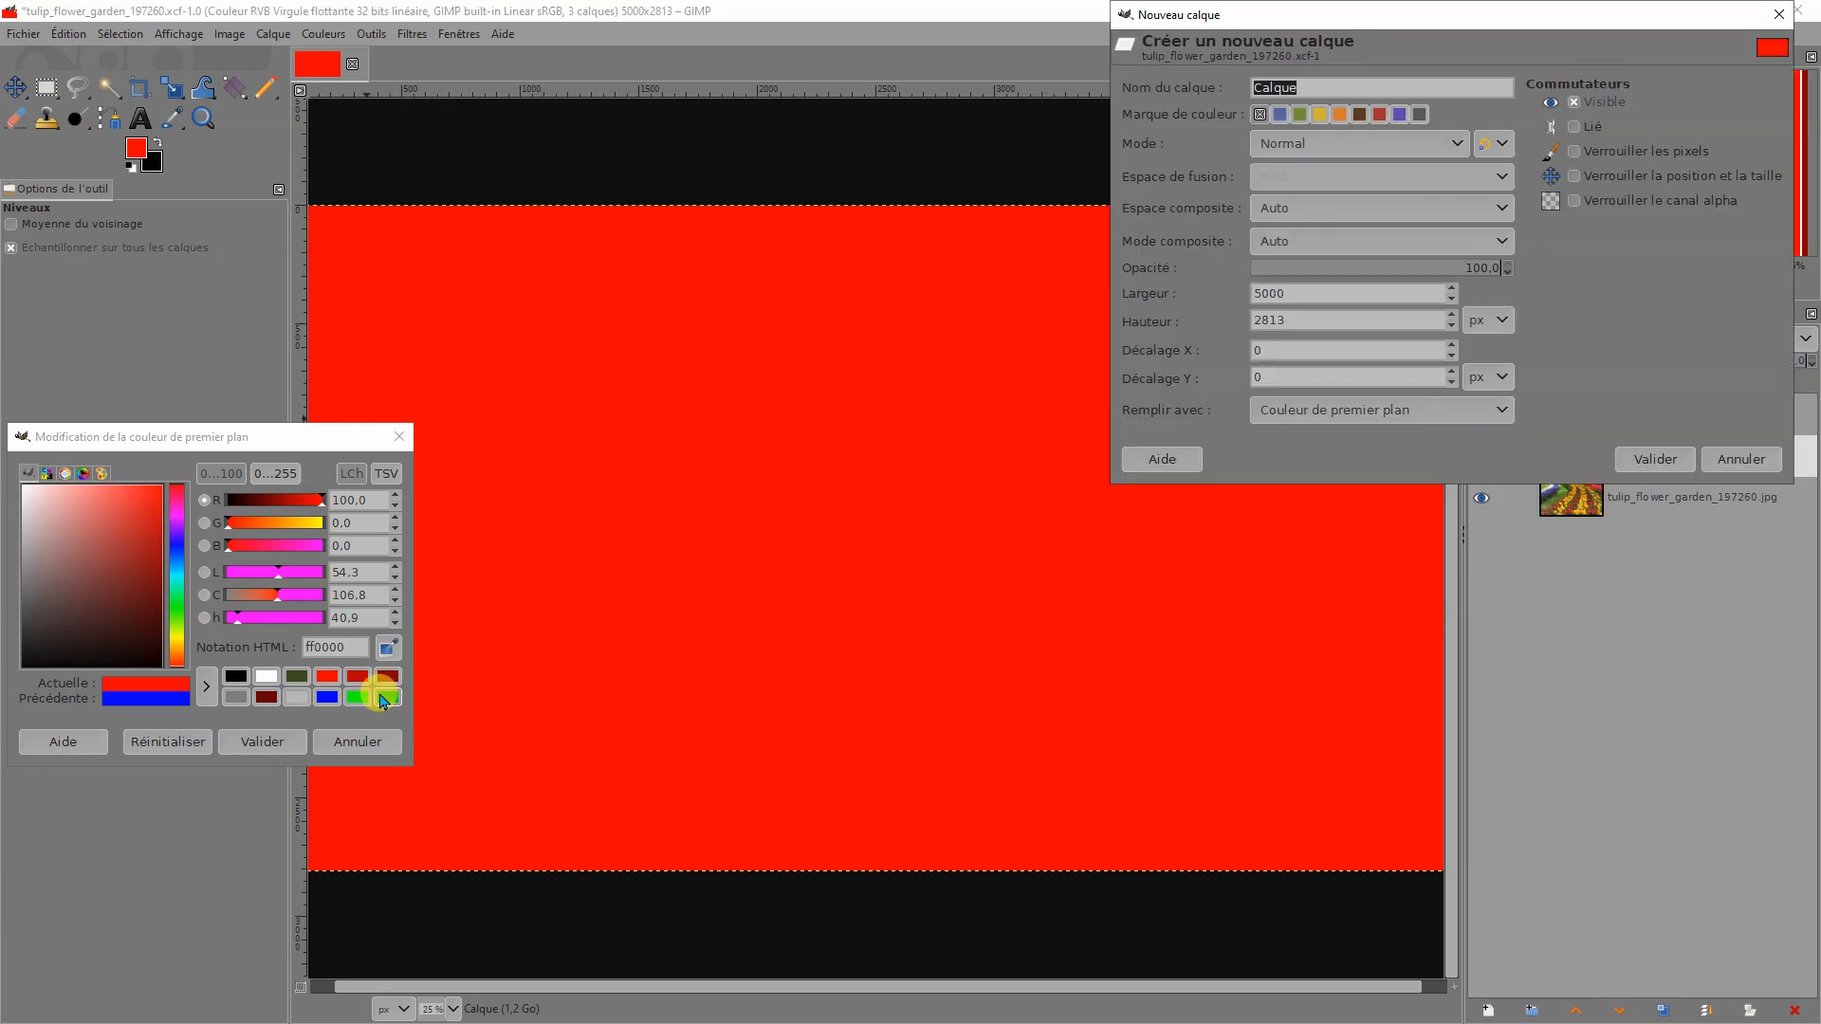
click(387, 697)
click(357, 697)
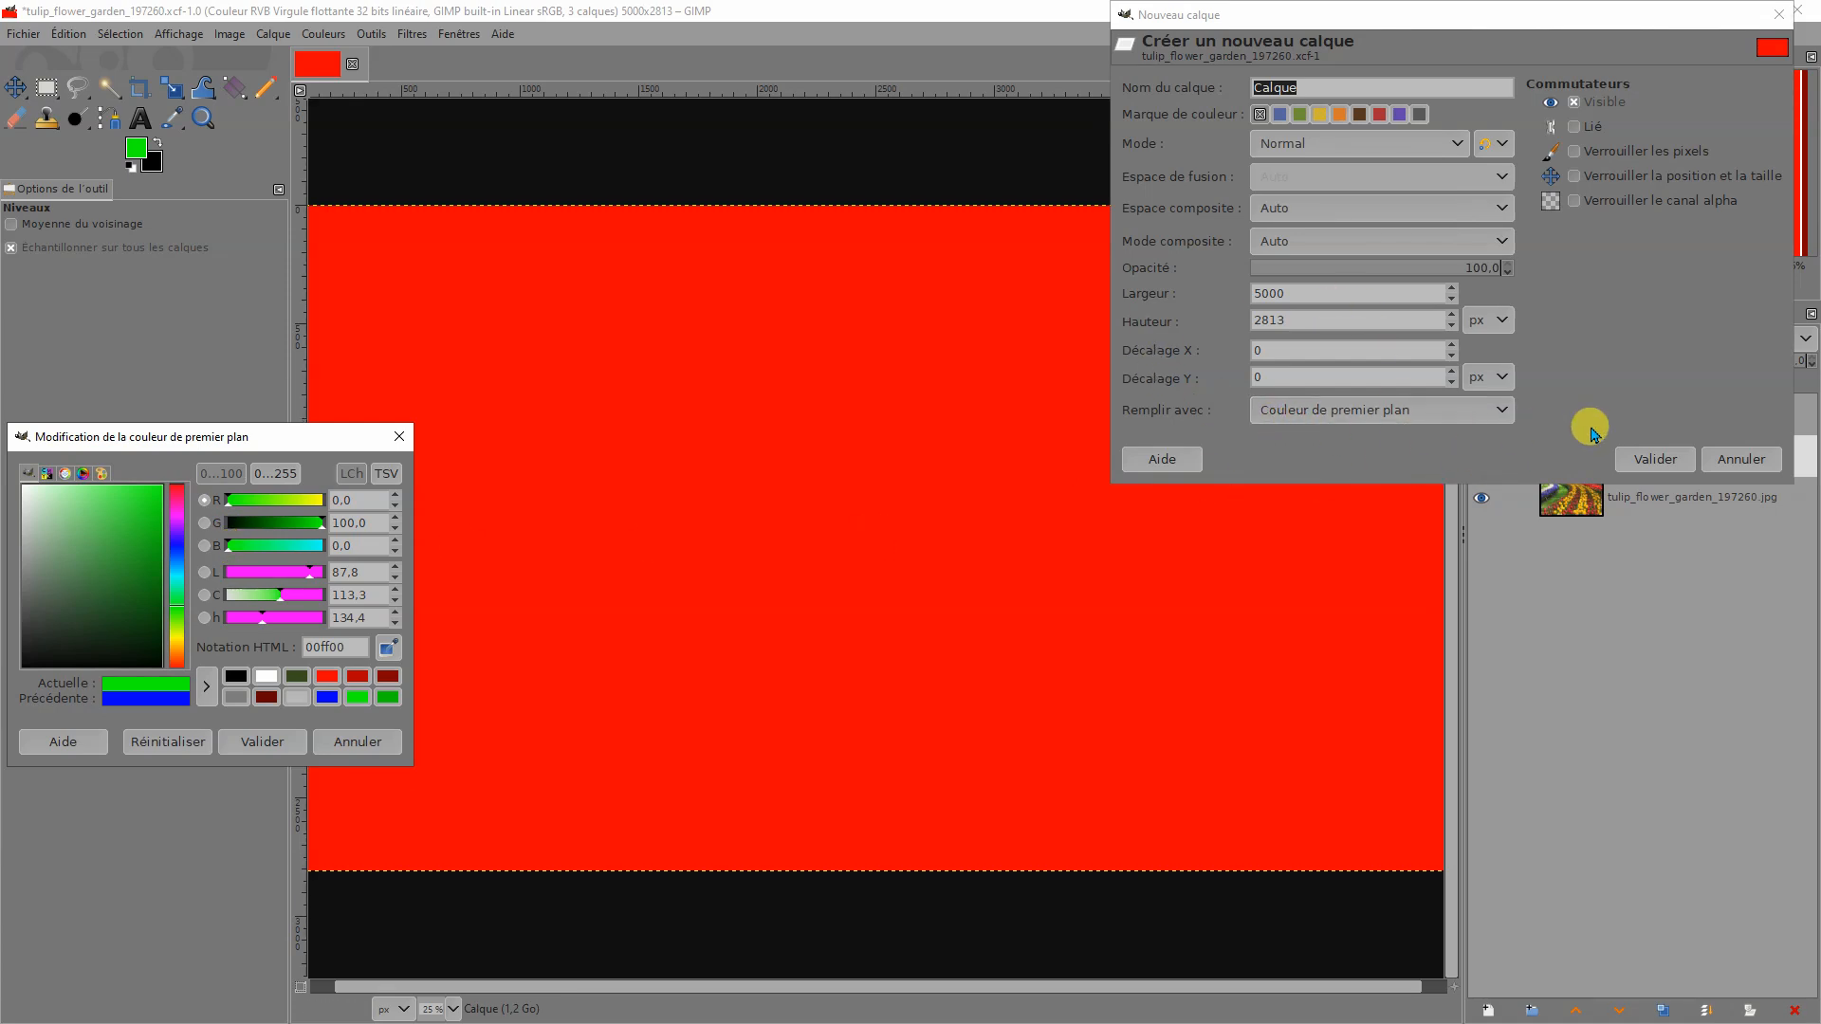
click(1655, 459)
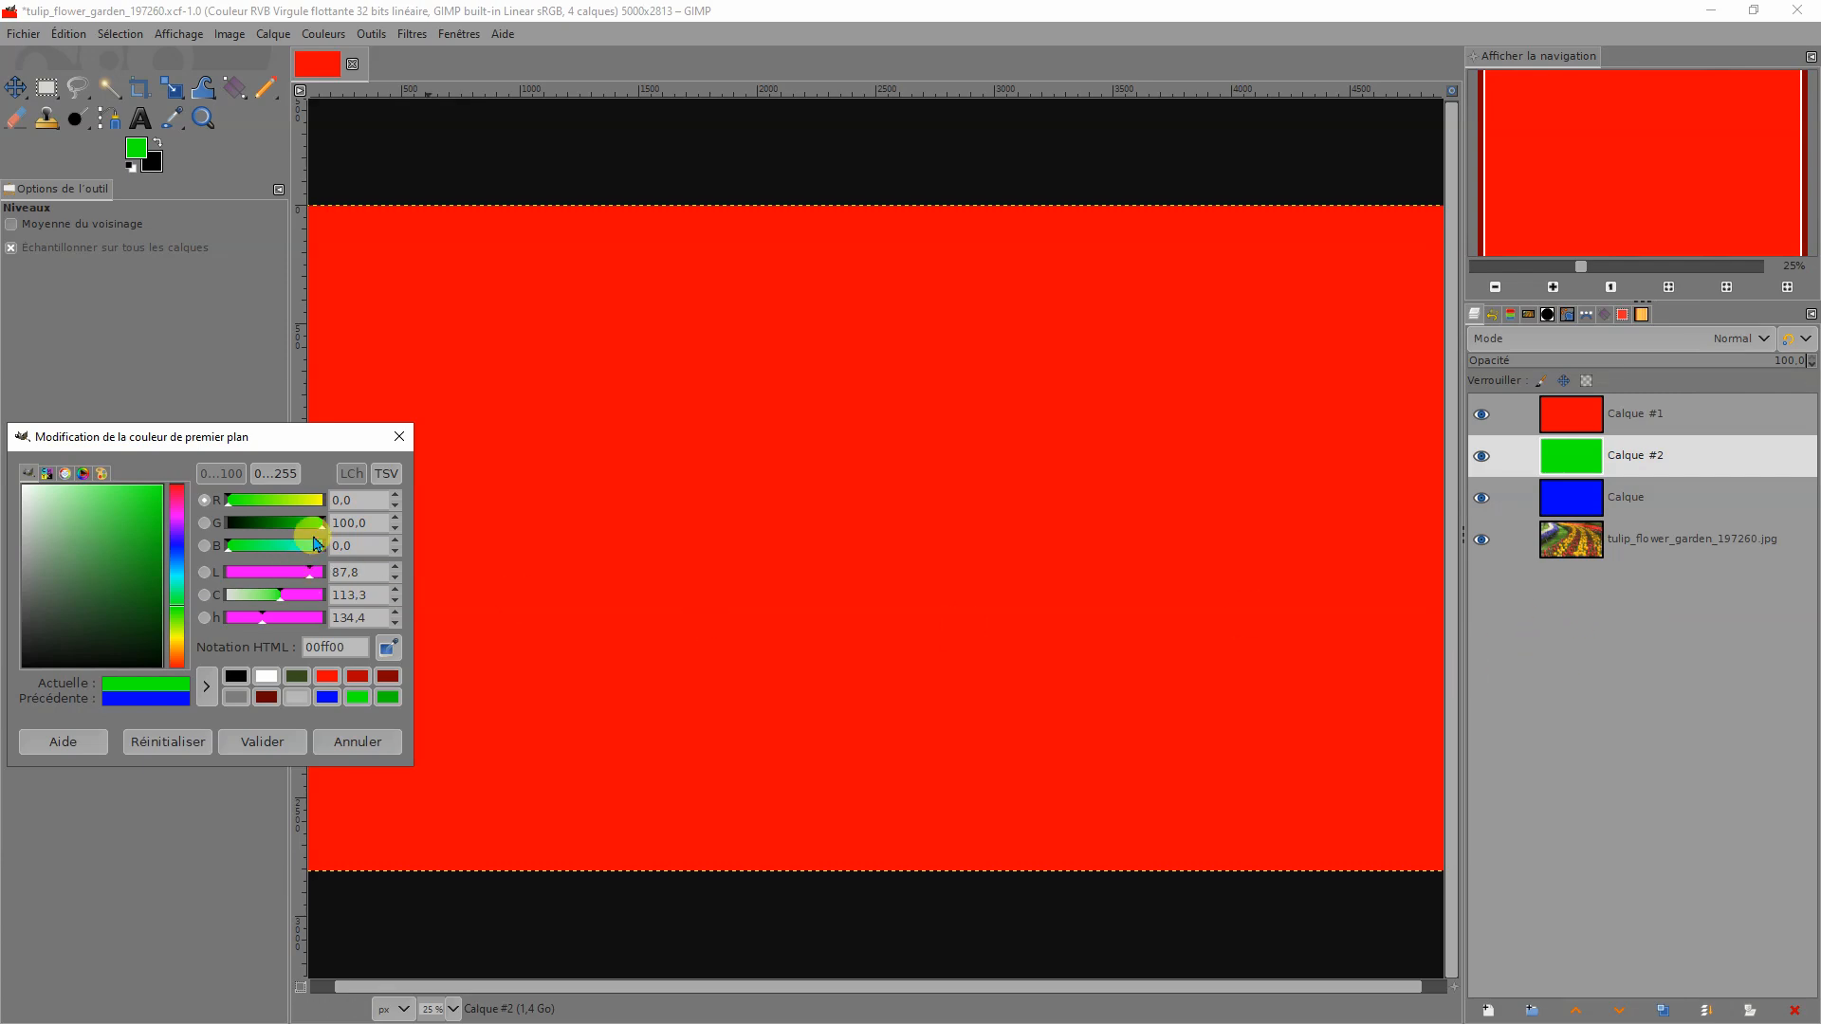
click(399, 437)
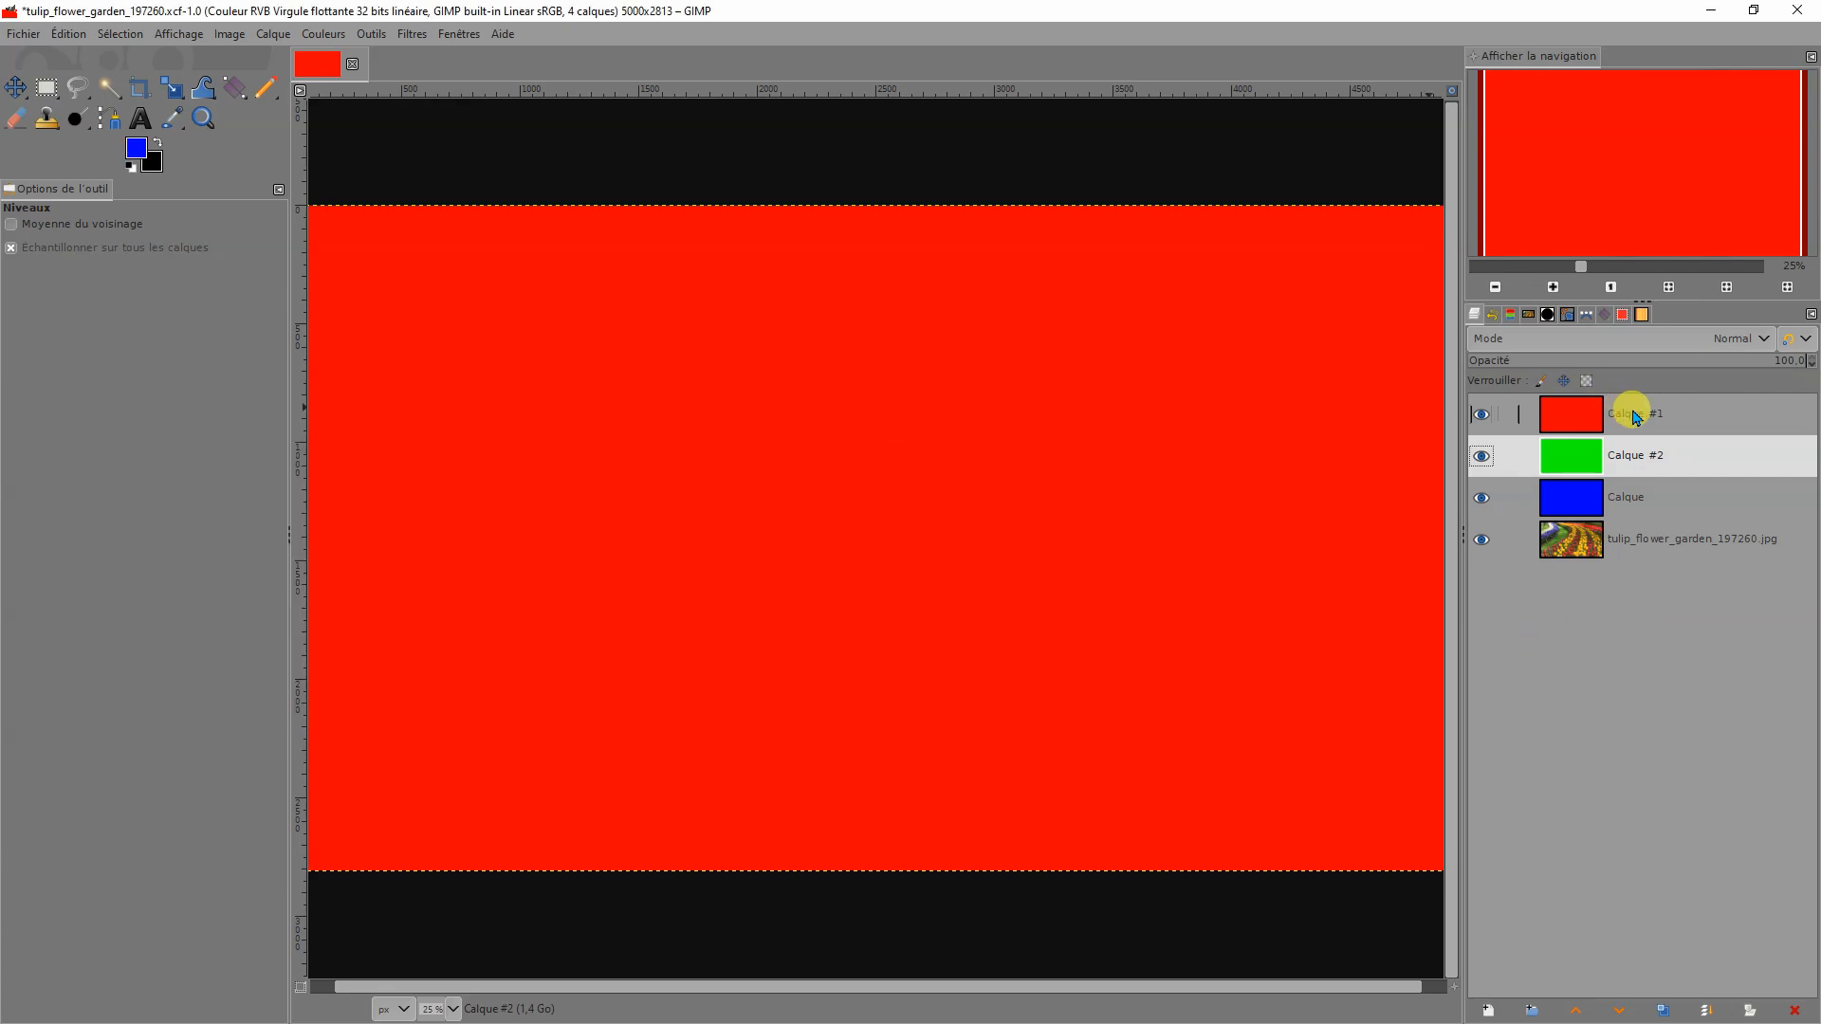
Step: Add a layer mask to the red layer, initialised from the Copie du canal Bleu channel
click(1636, 516)
right_click(1681, 420)
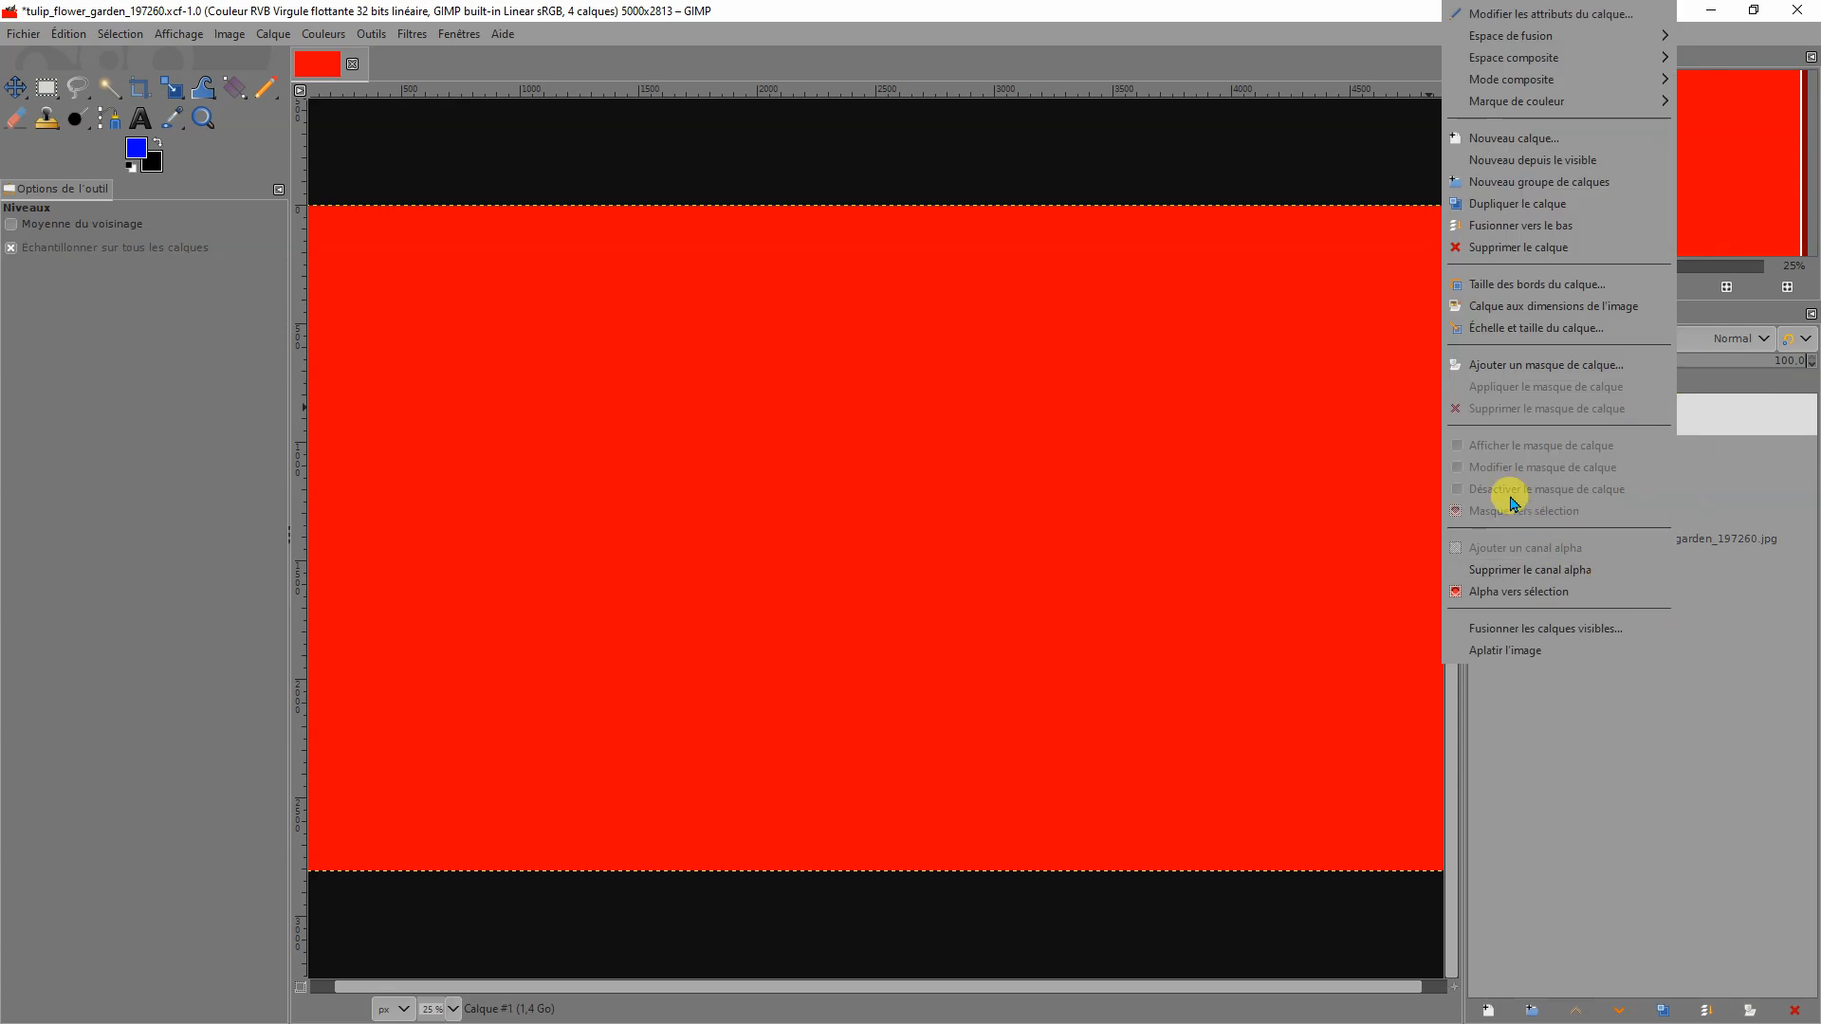
click(1520, 366)
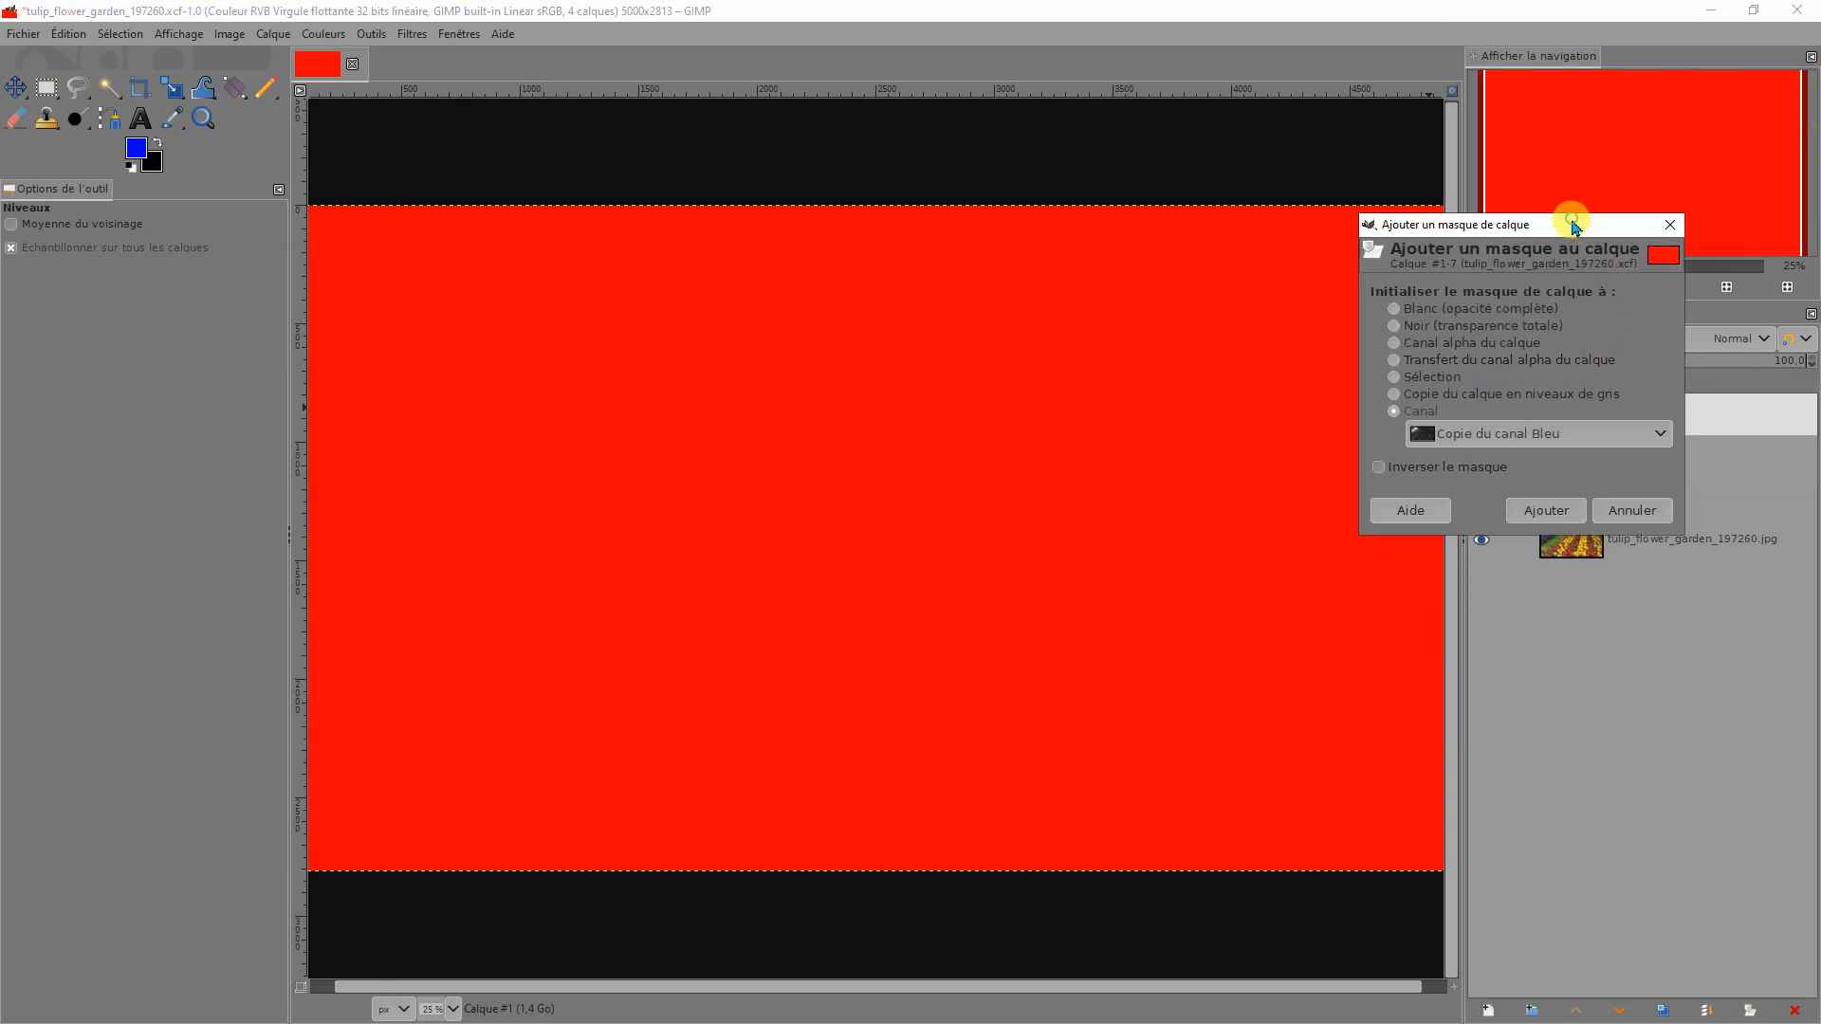
click(1669, 438)
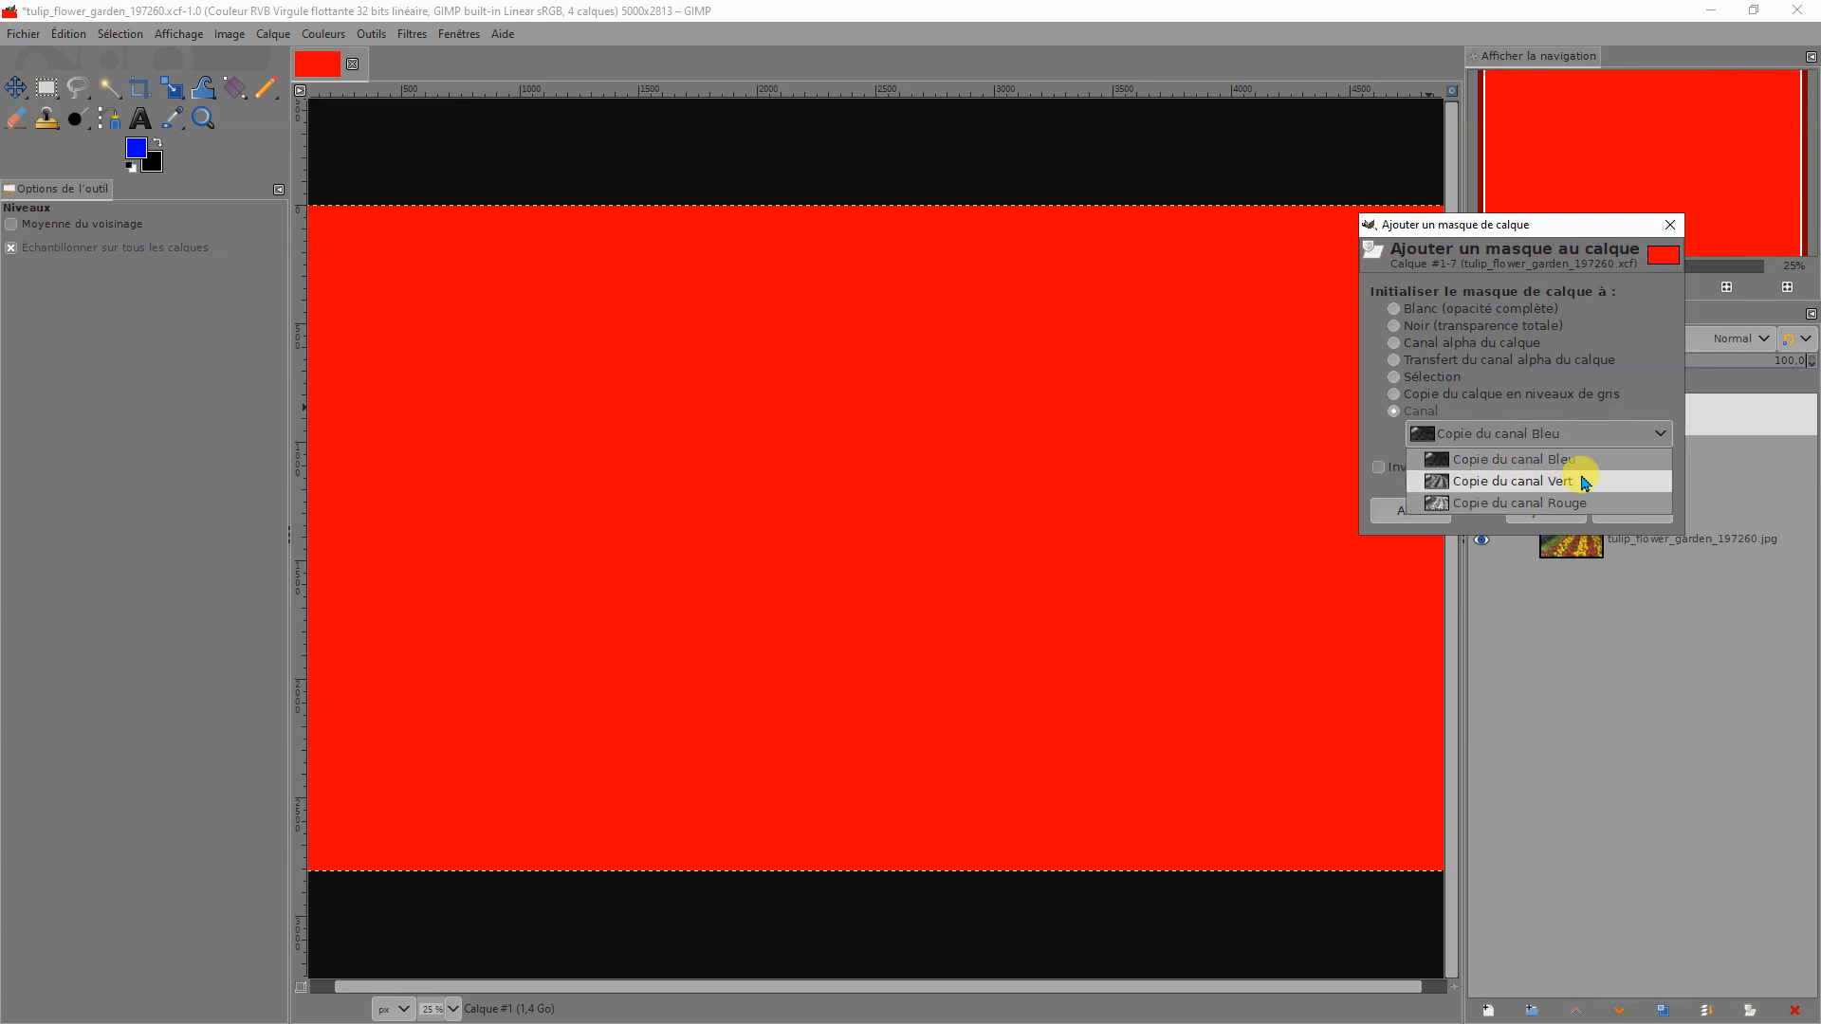
click(1485, 503)
click(1537, 510)
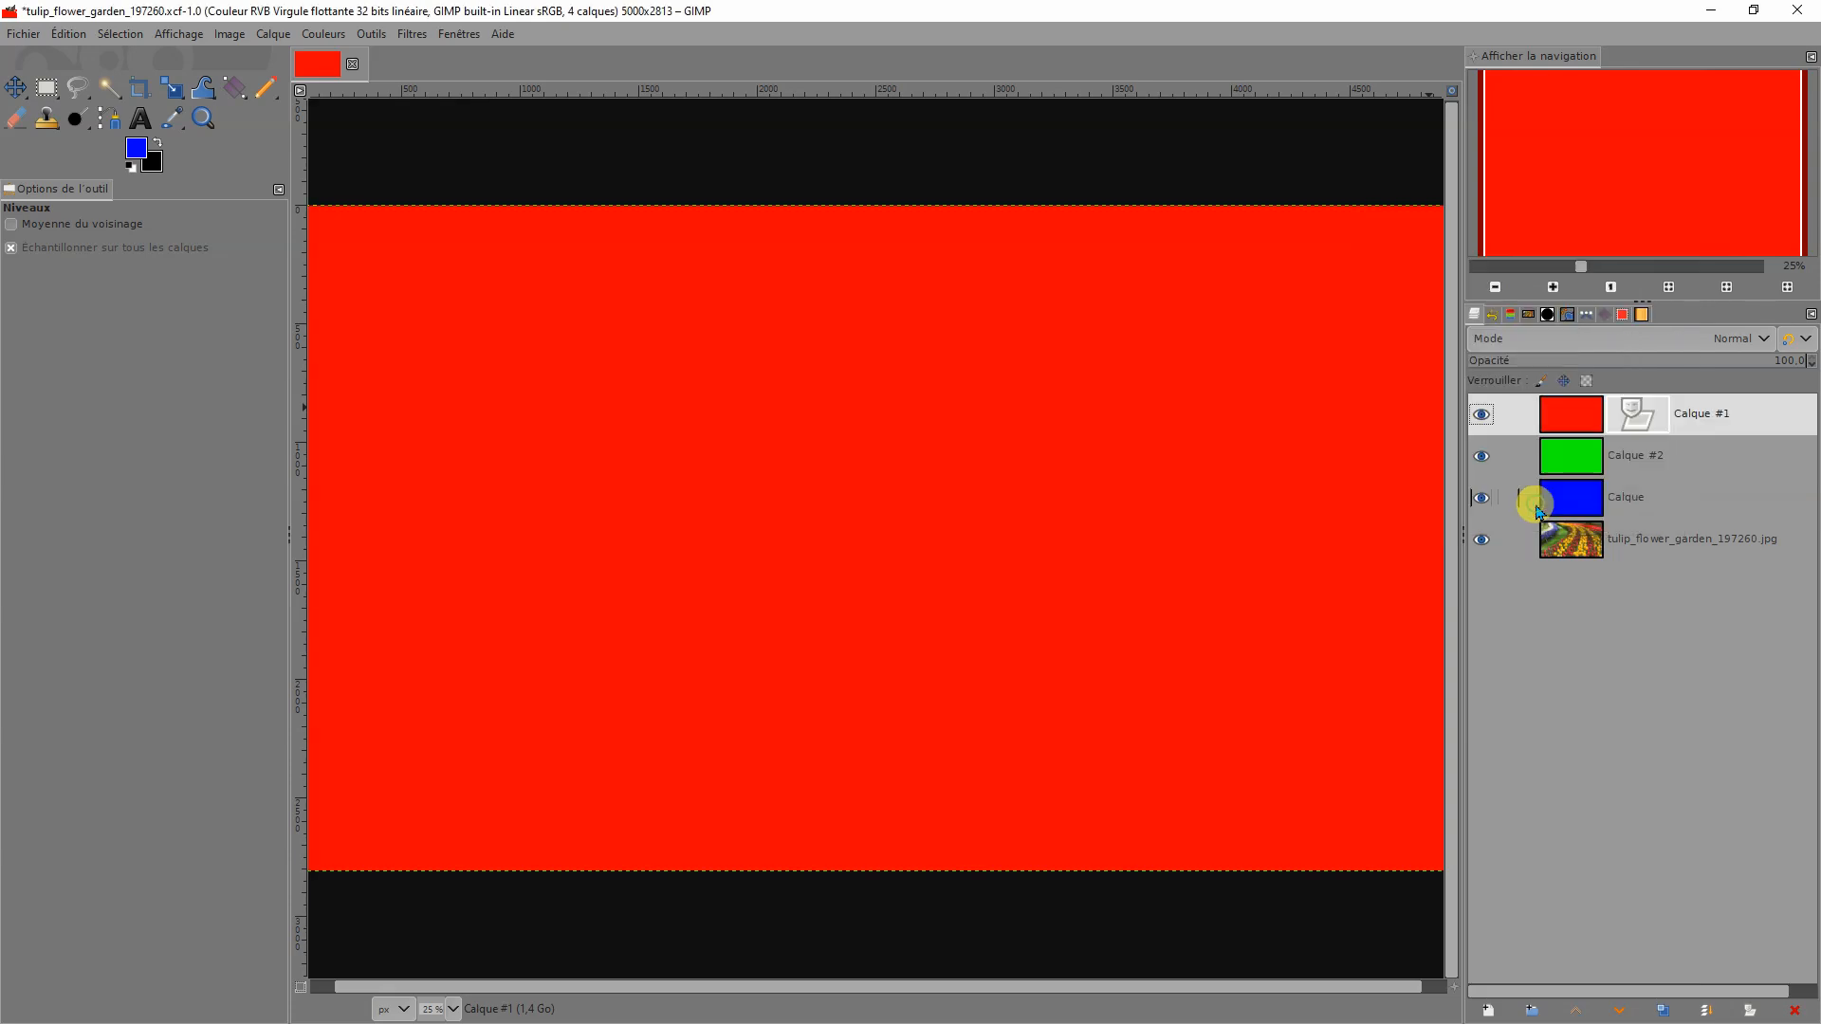
Step: Hide the green, blue and photo layers to isolate the masked red layer, and replace it with the green layer alone
click(1480, 455)
click(1482, 497)
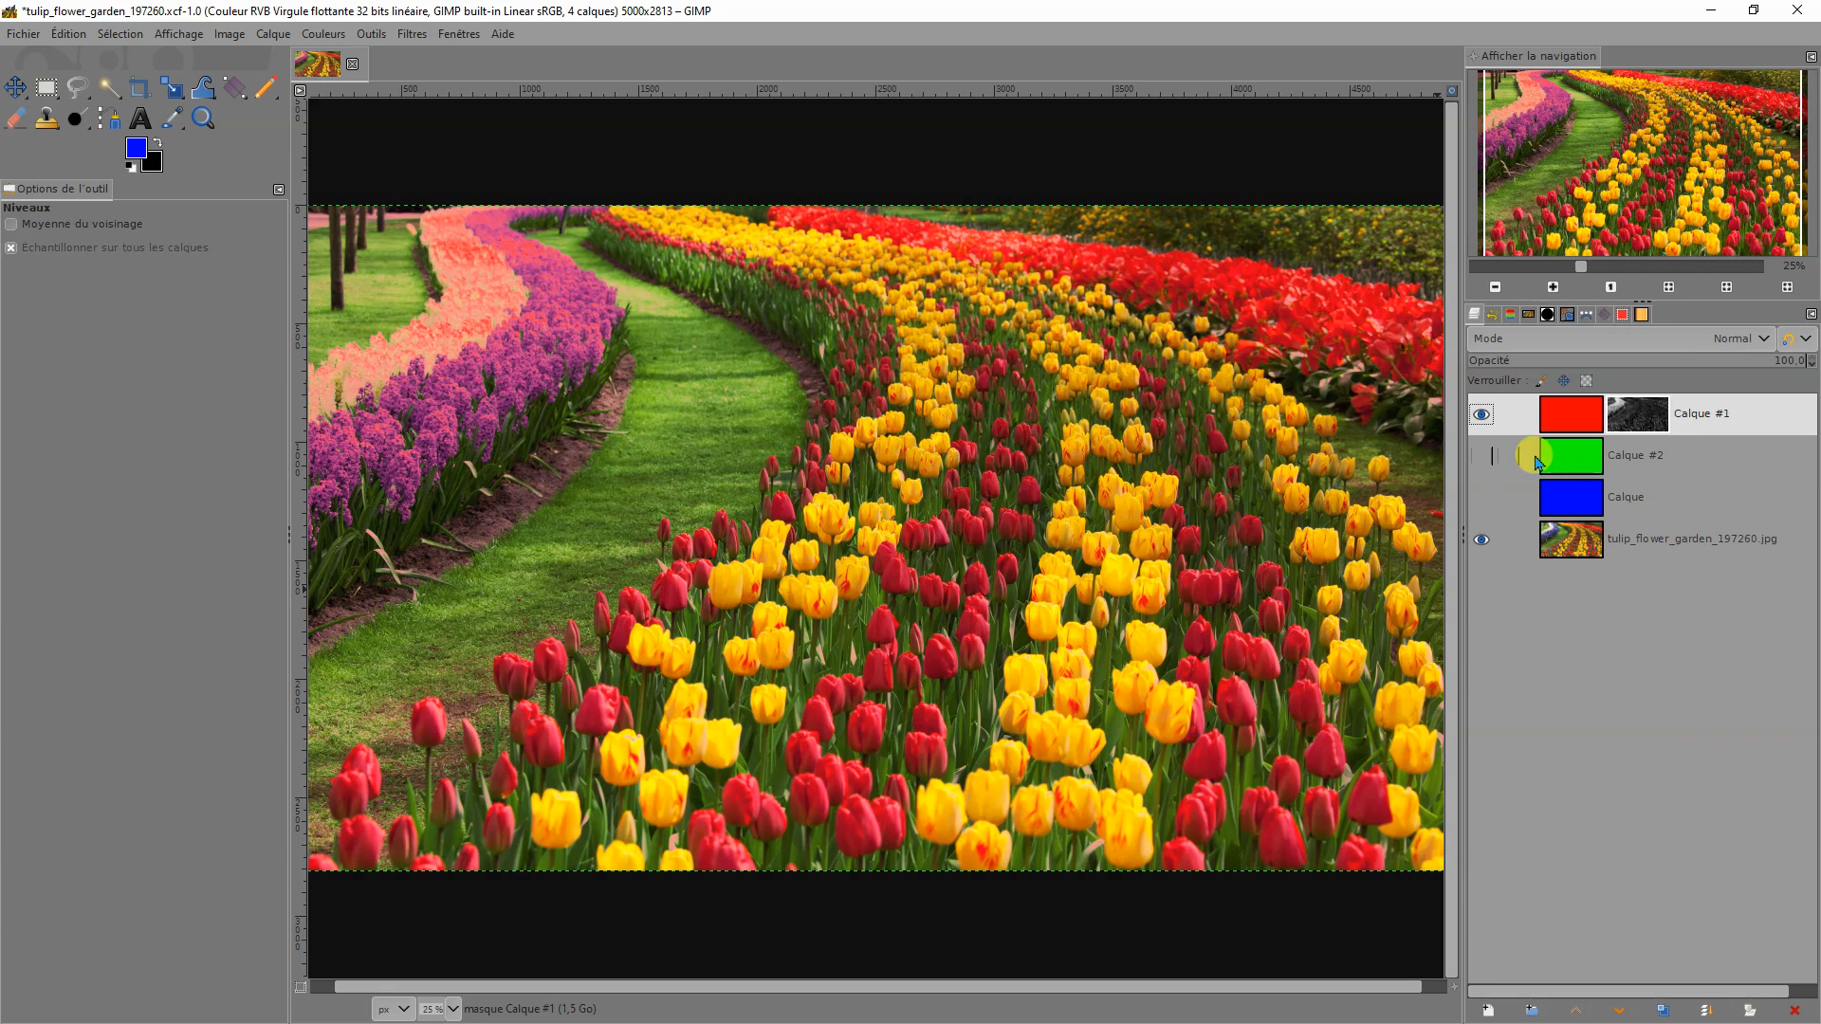
click(1481, 539)
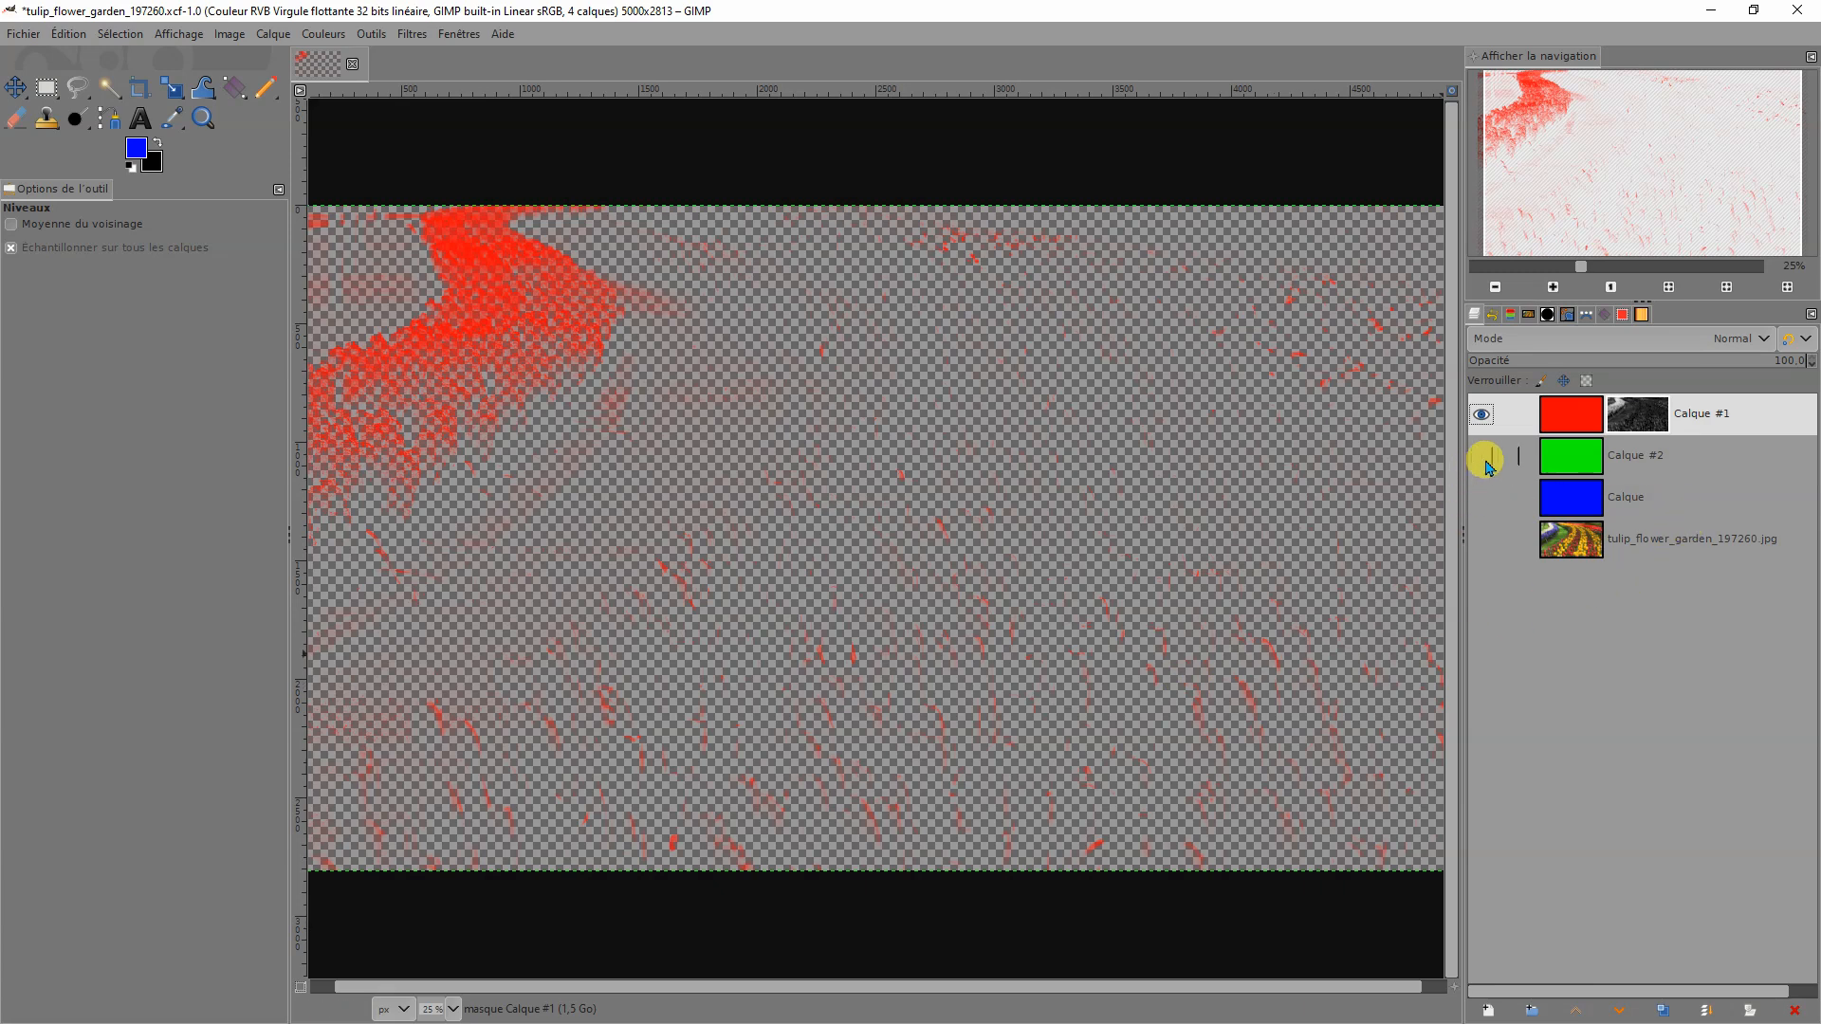
click(1481, 415)
click(1482, 458)
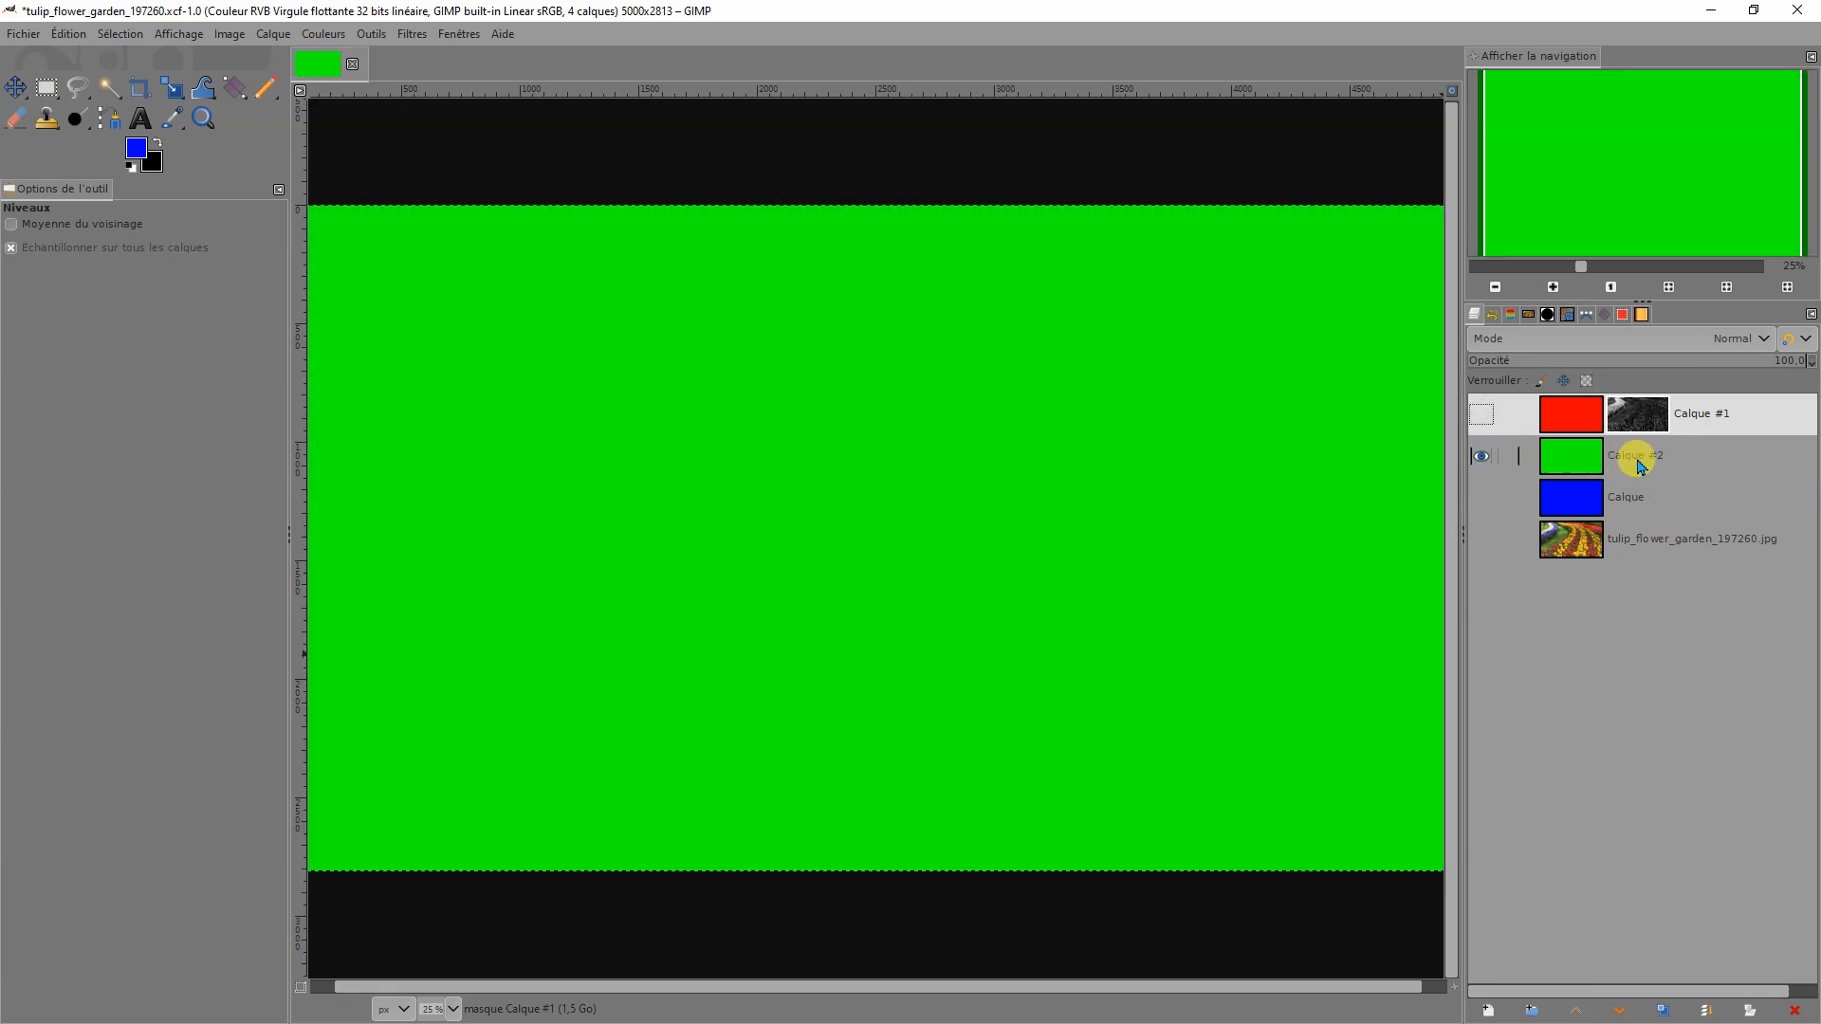
Step: Add a layer mask to the green layer, initialised from the Copie du canal Vert channel
right_click(1638, 462)
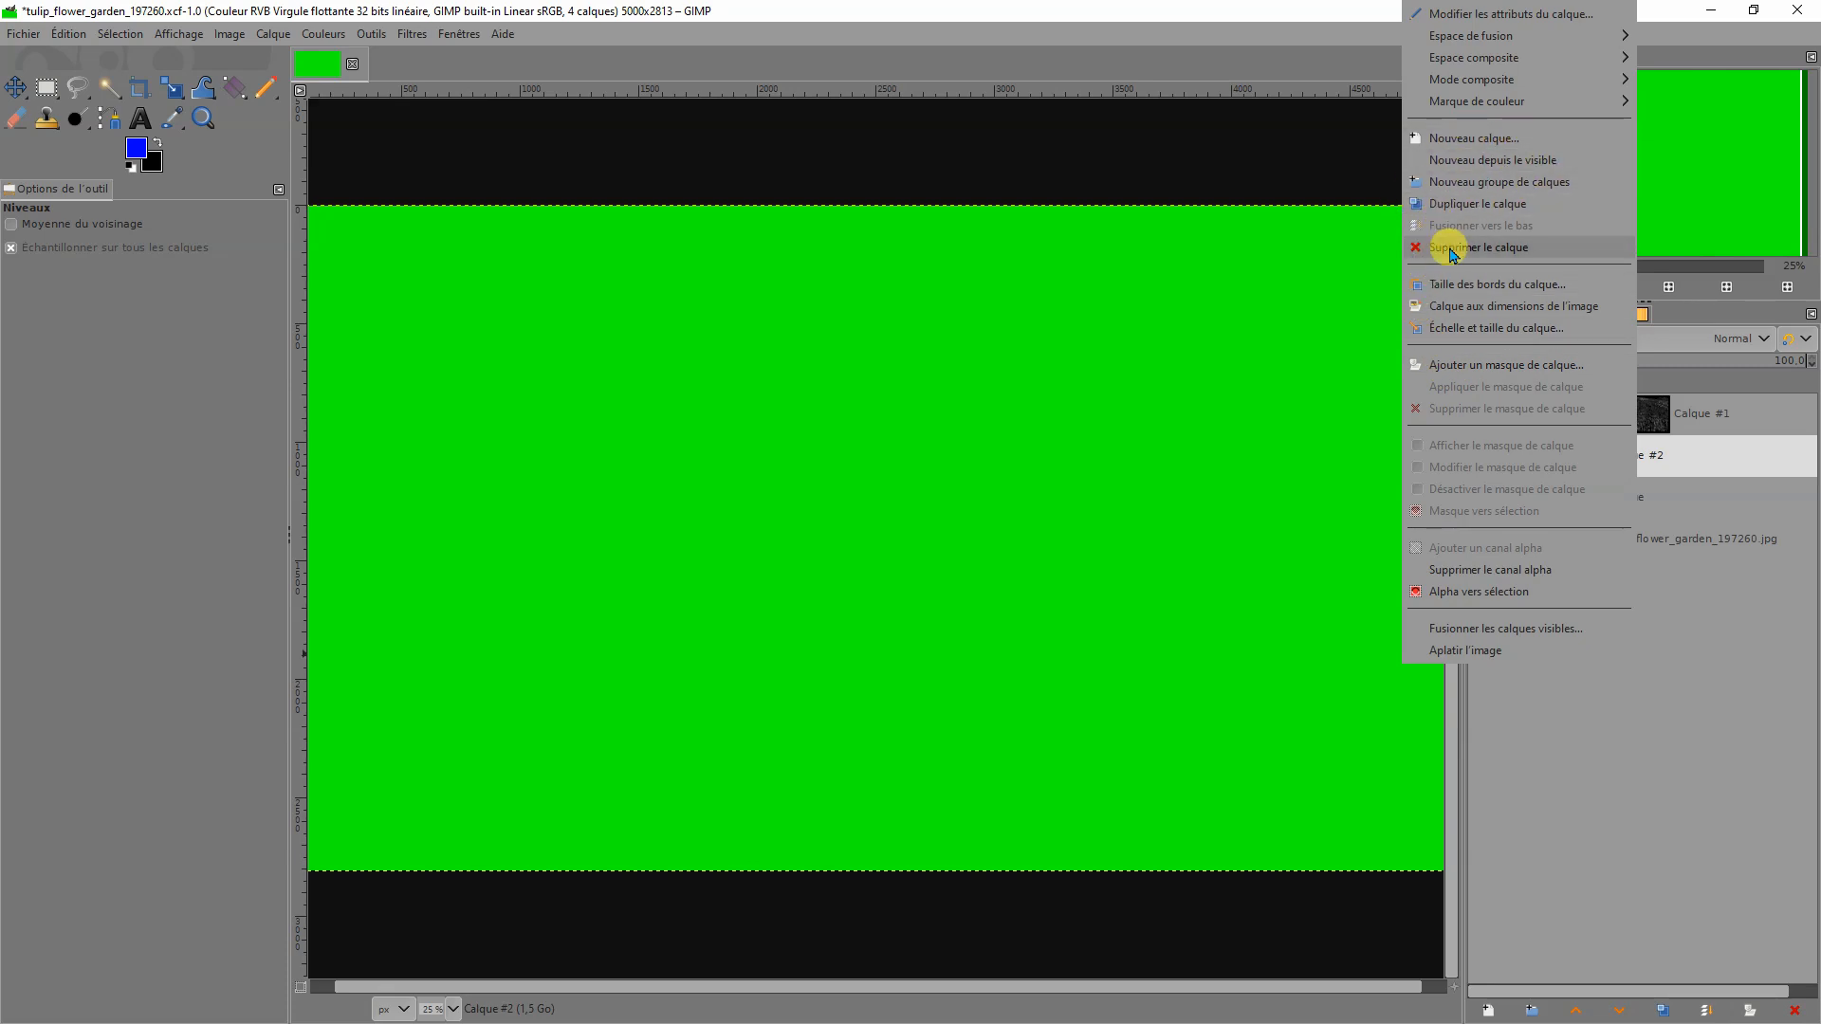
click(1448, 365)
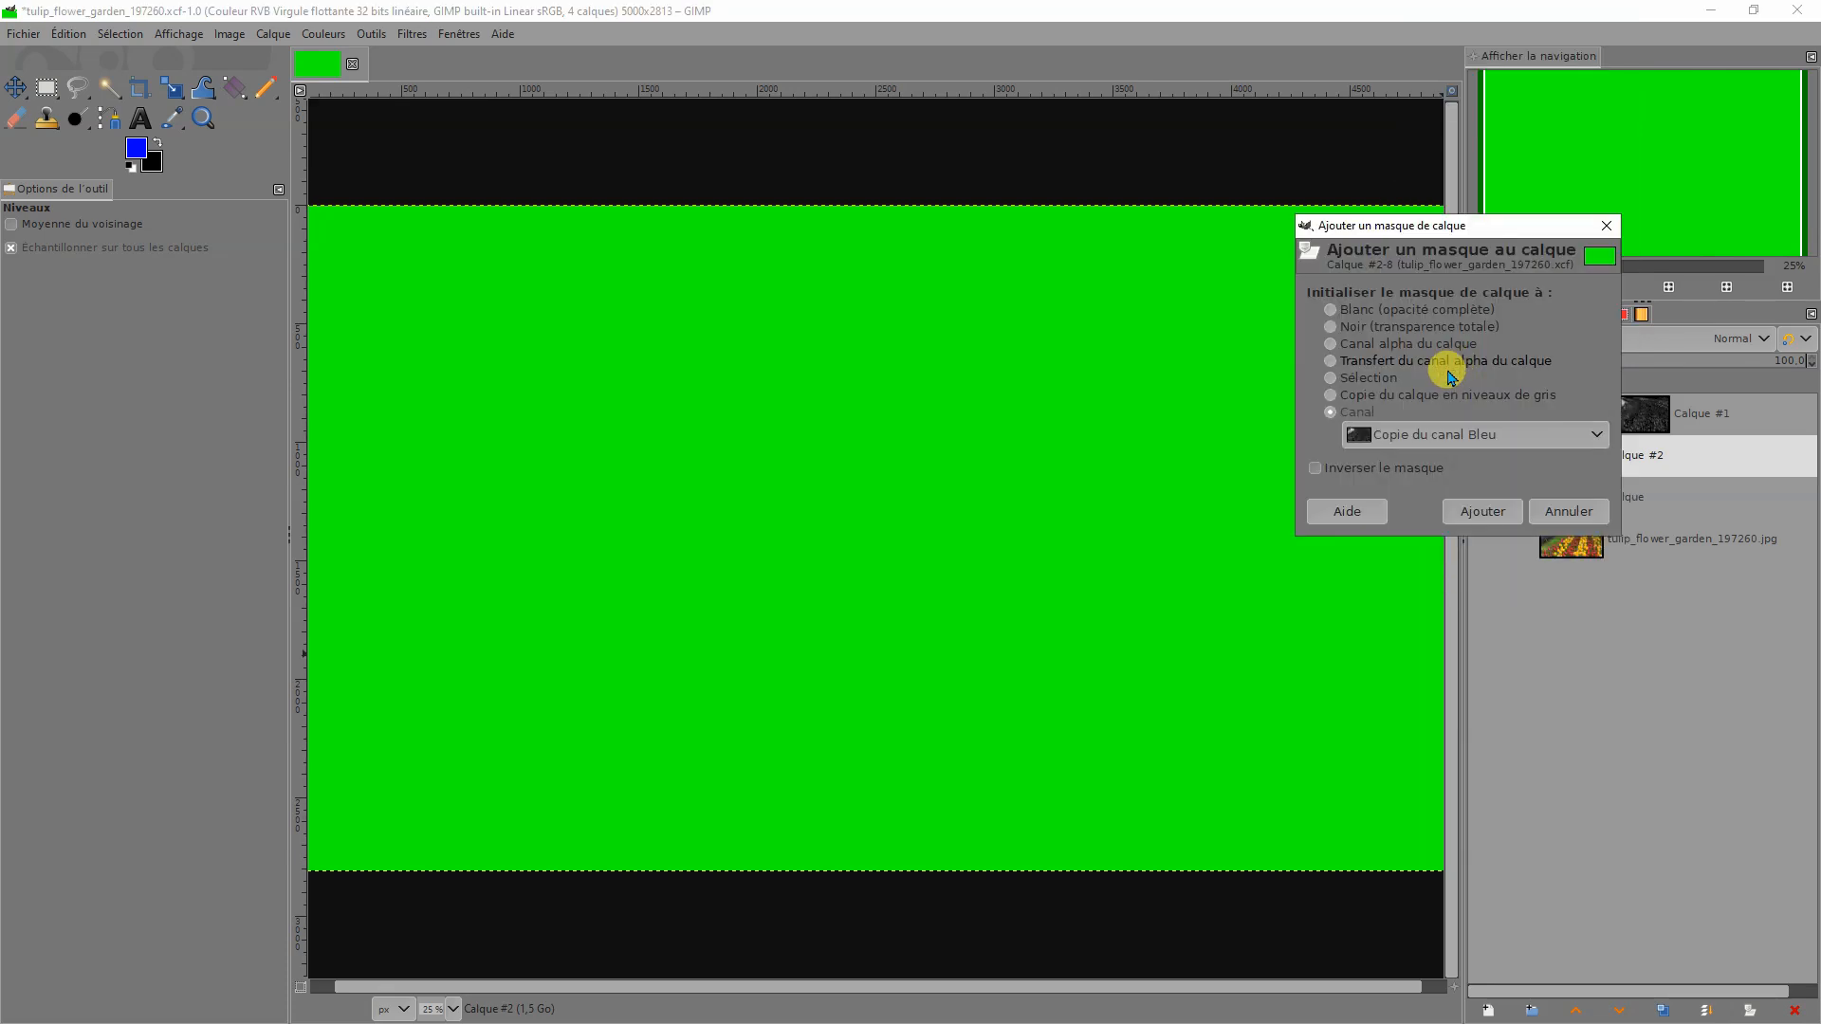
click(1597, 435)
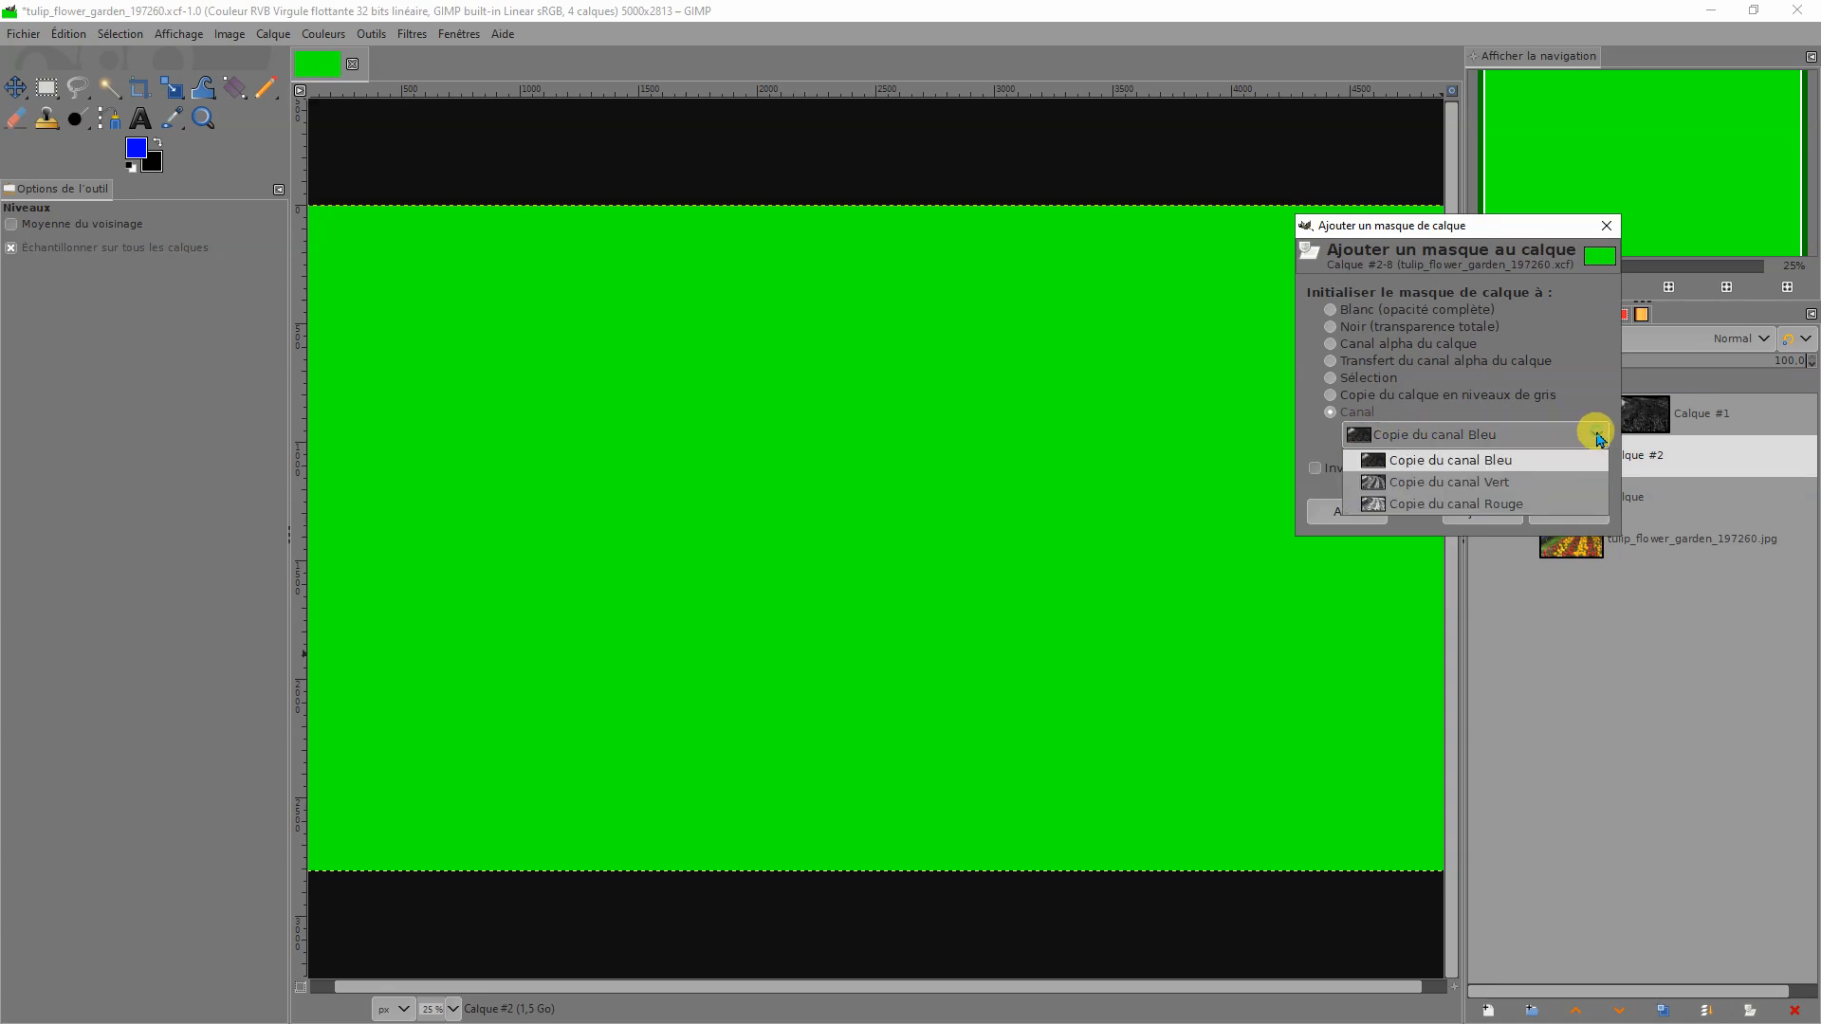
click(1354, 484)
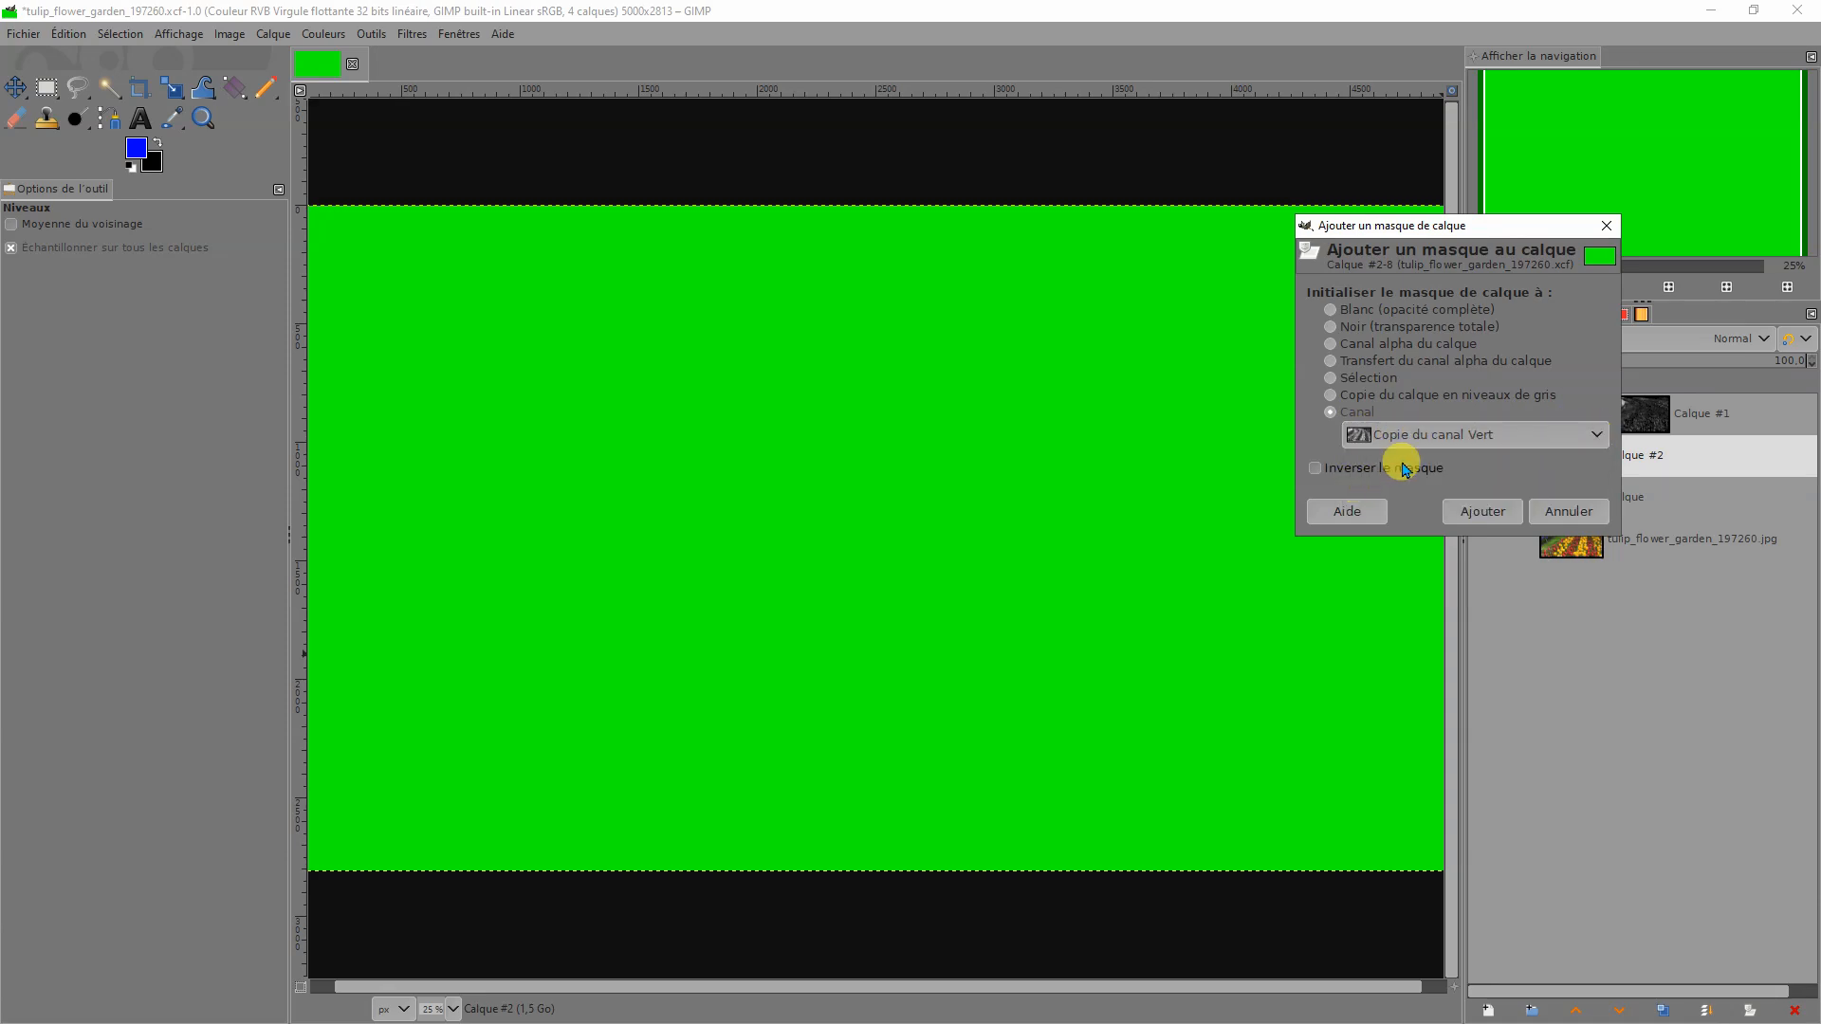
click(1472, 510)
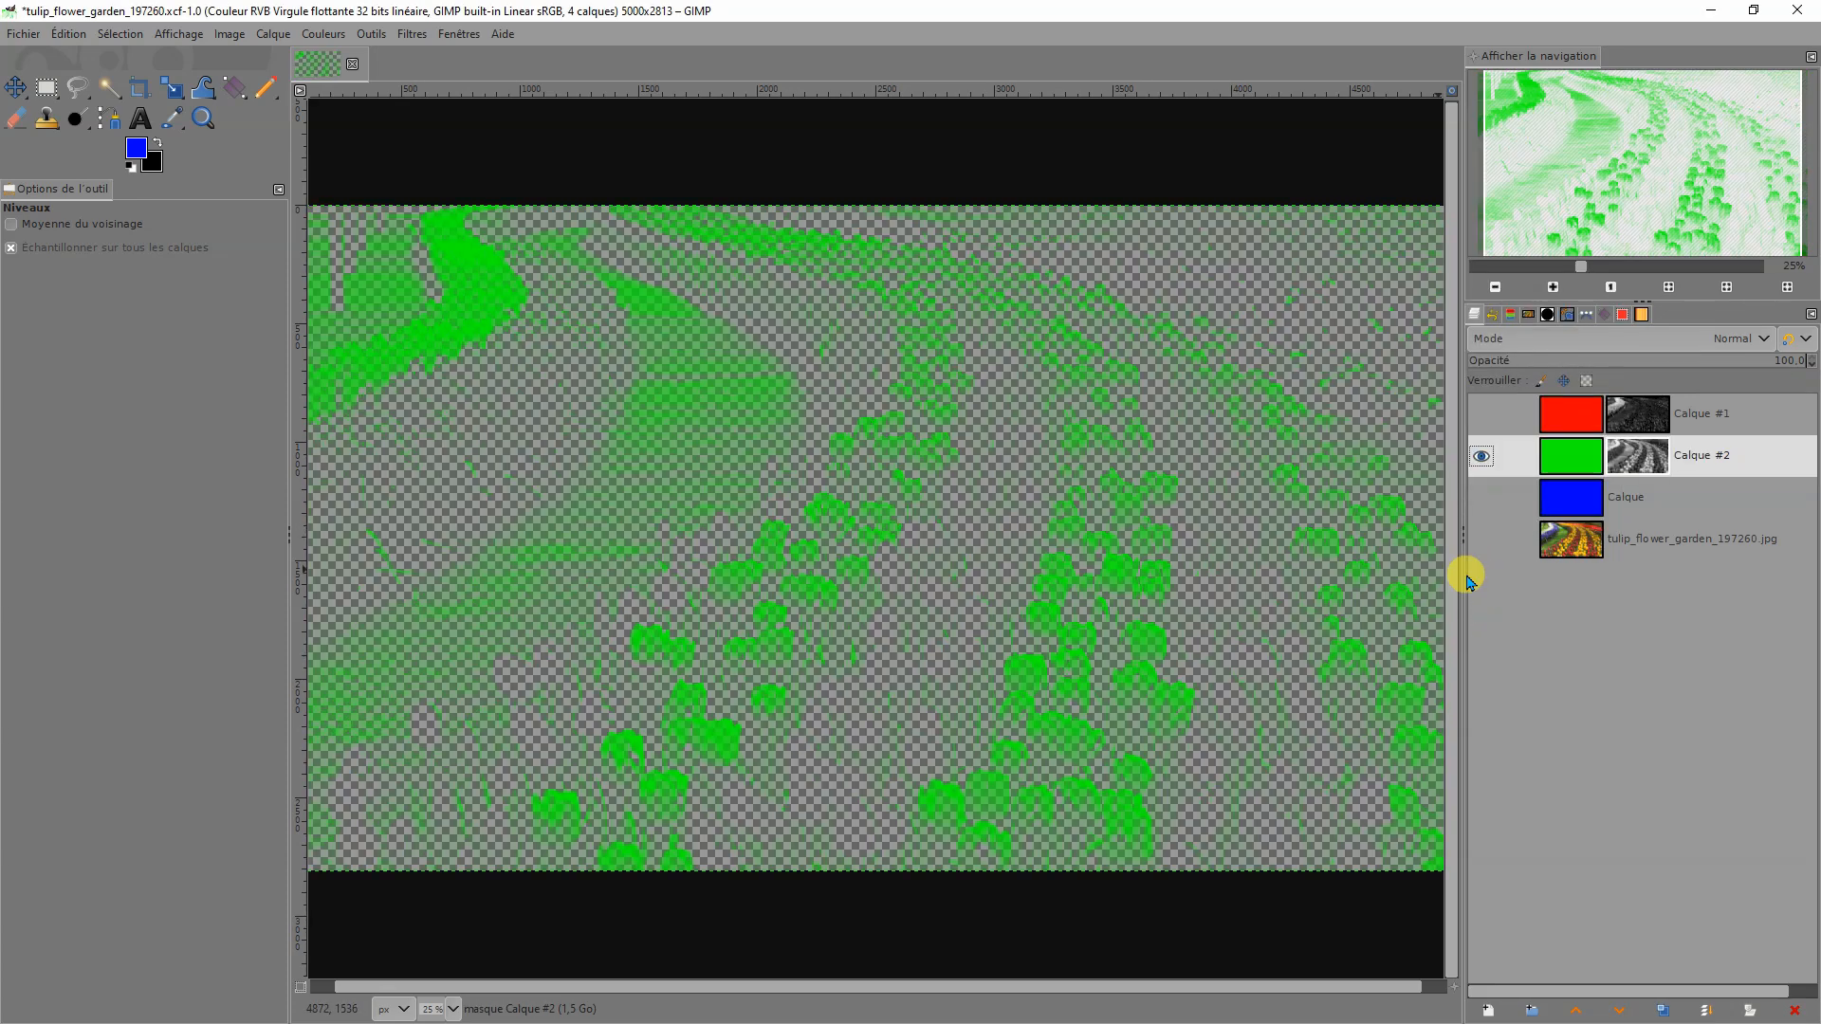
Step: Show the blue layer instead of the green one, and add a mask to it initialised from the Copie du canal Bleu channel
click(1478, 498)
click(1479, 457)
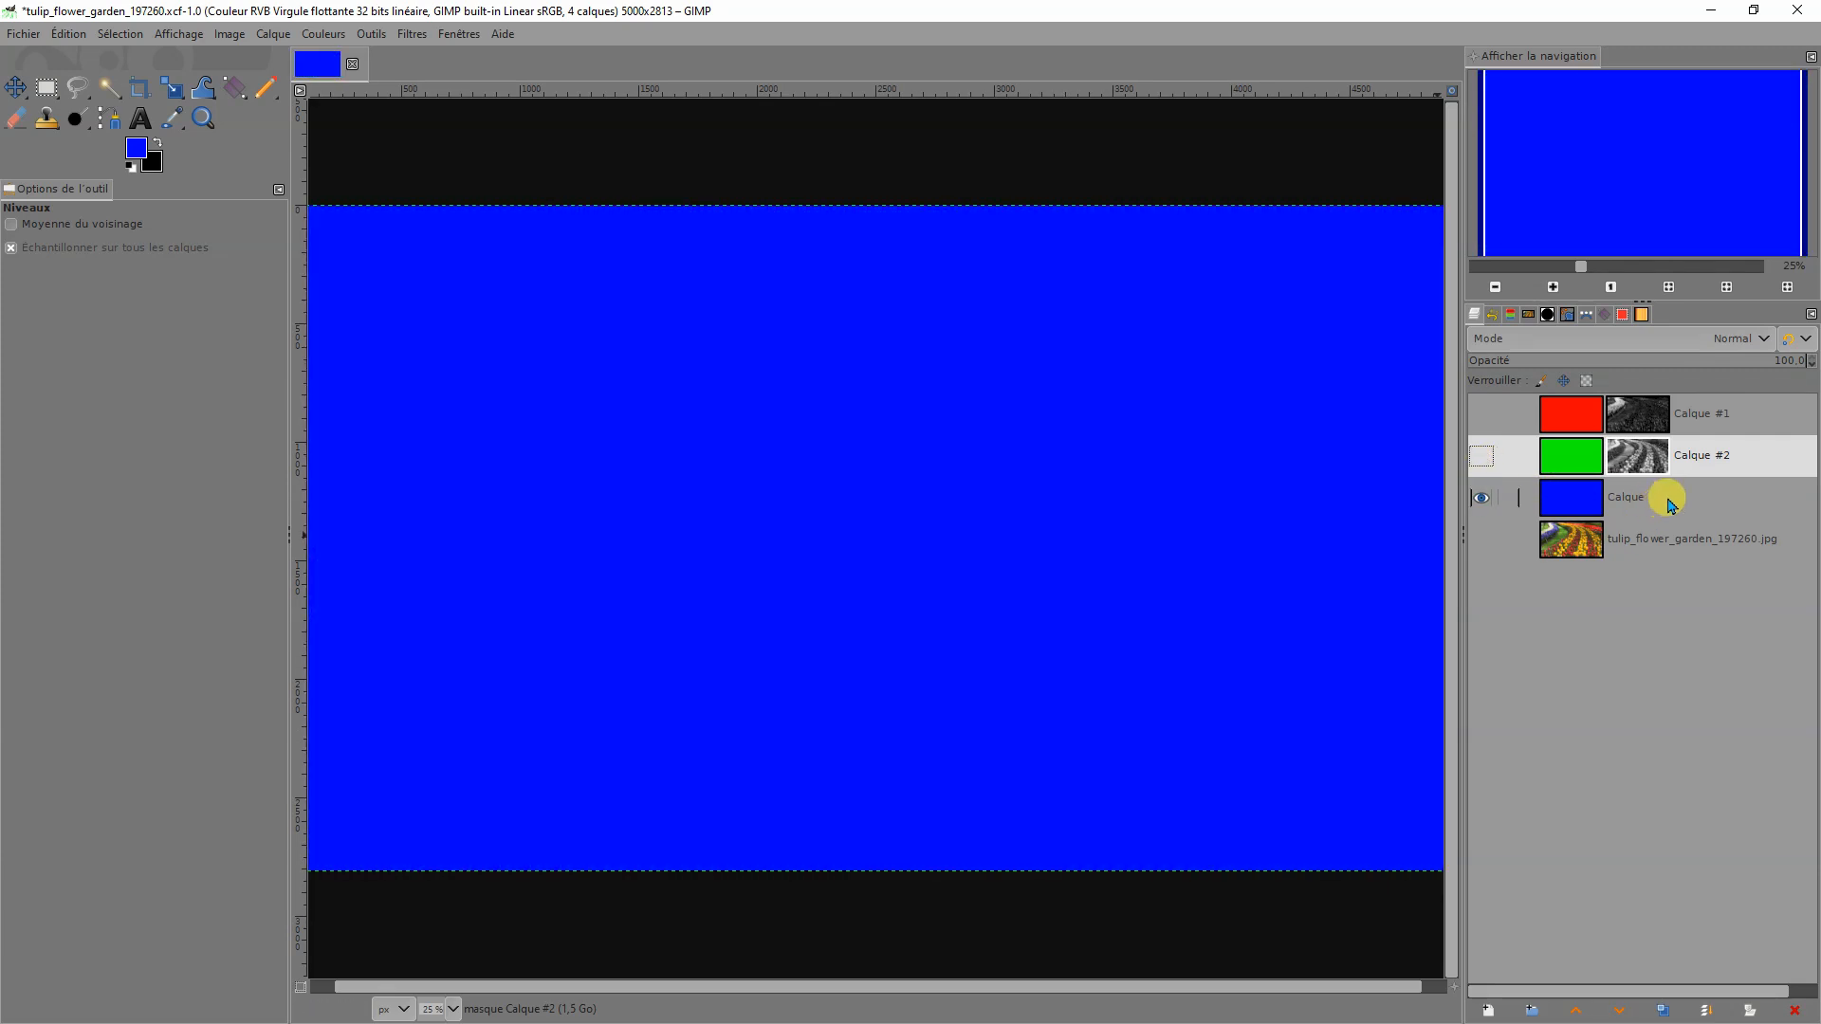
right_click(1670, 505)
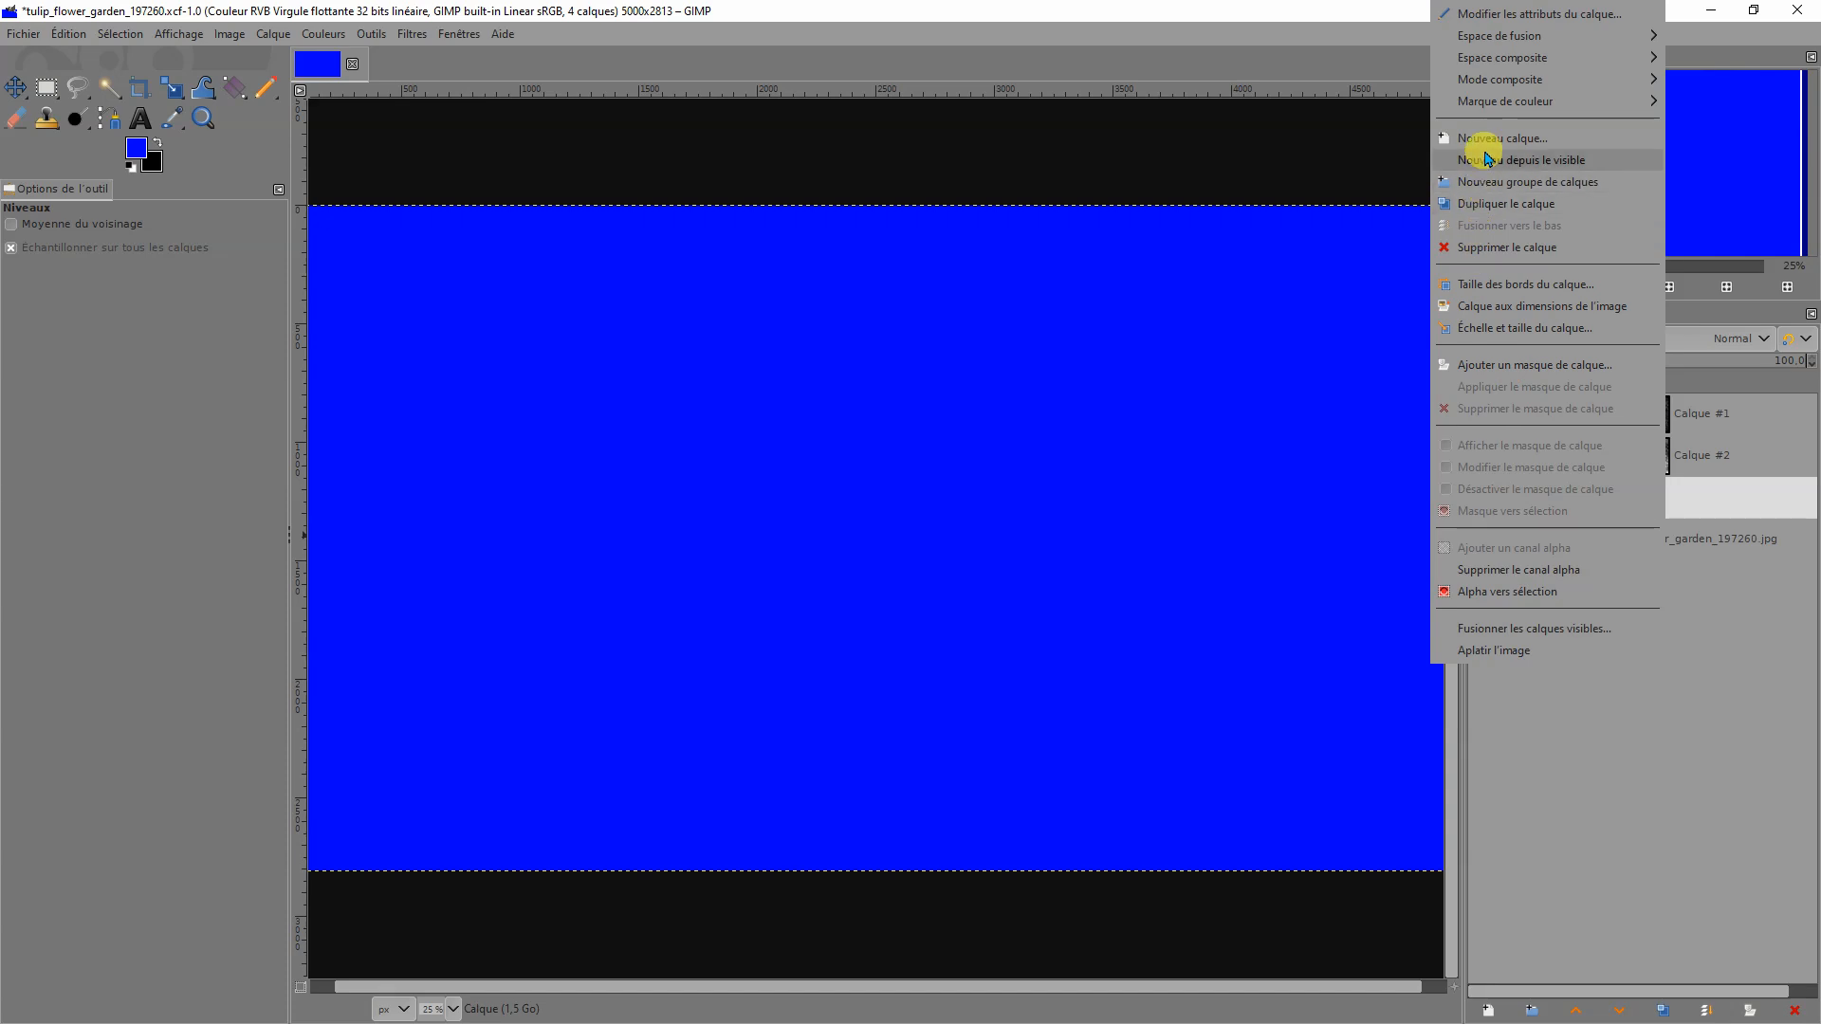
click(1503, 364)
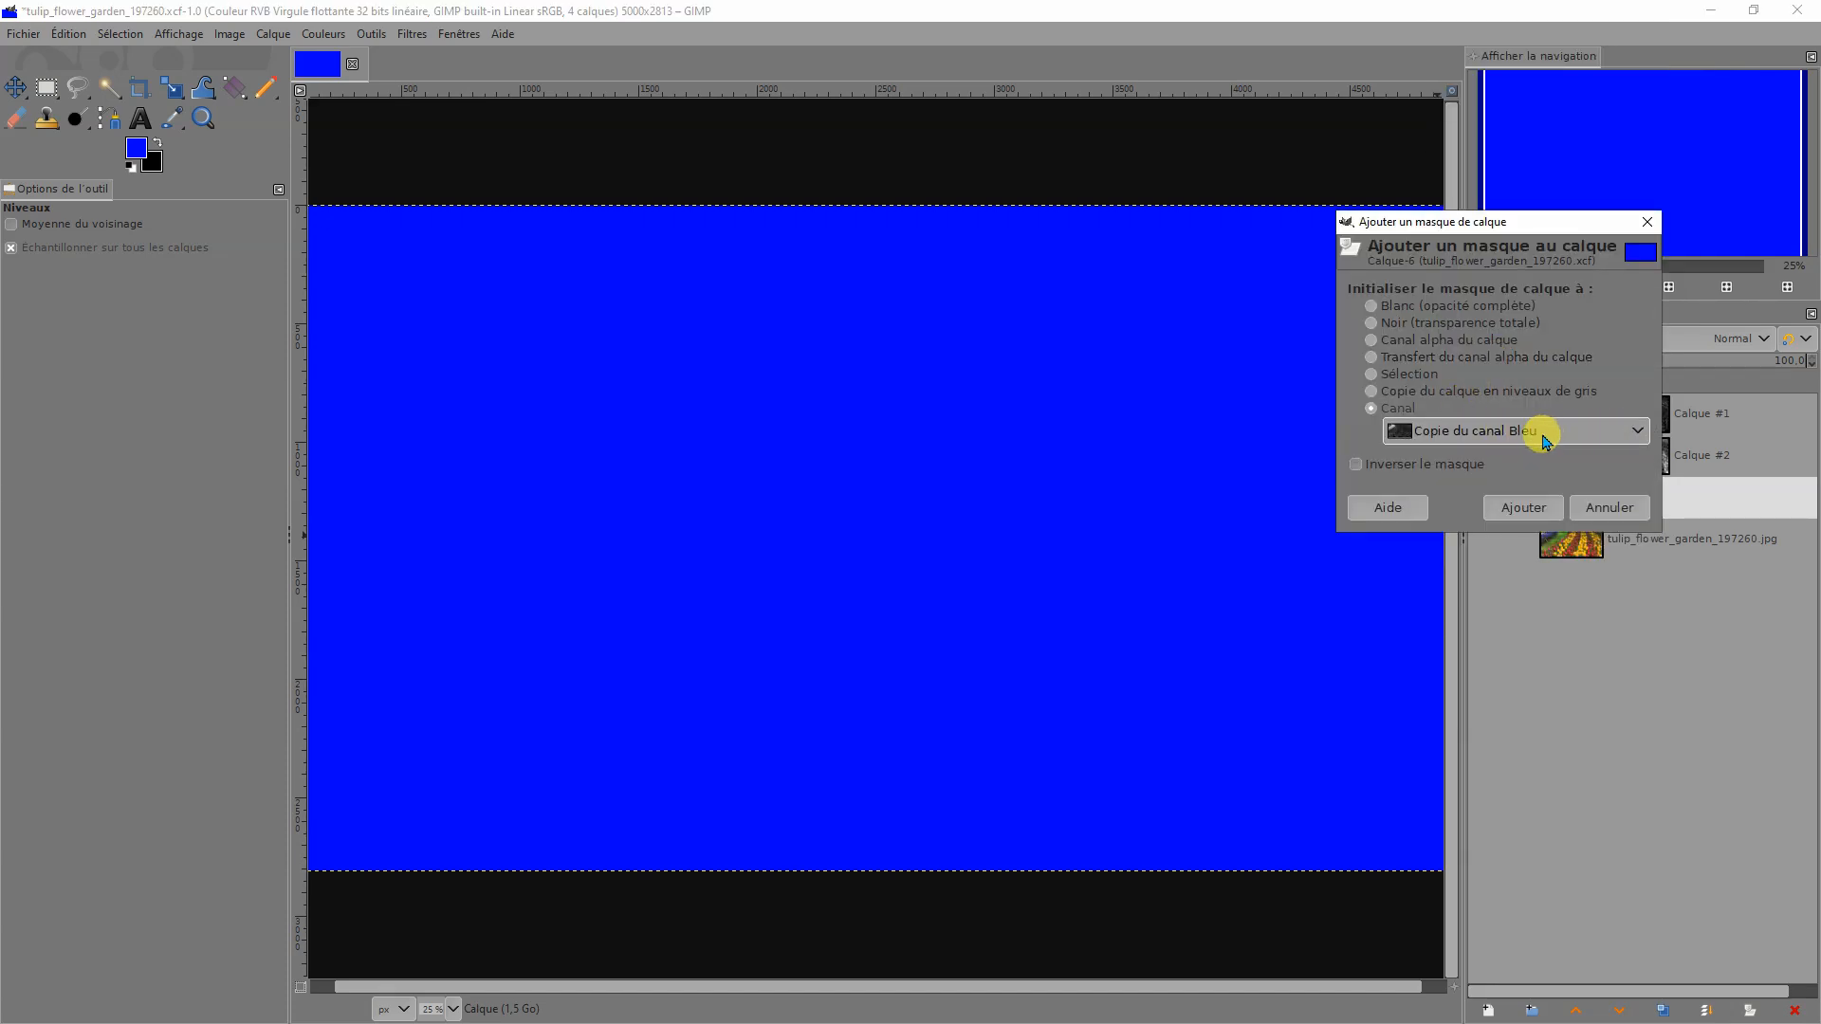
click(1522, 507)
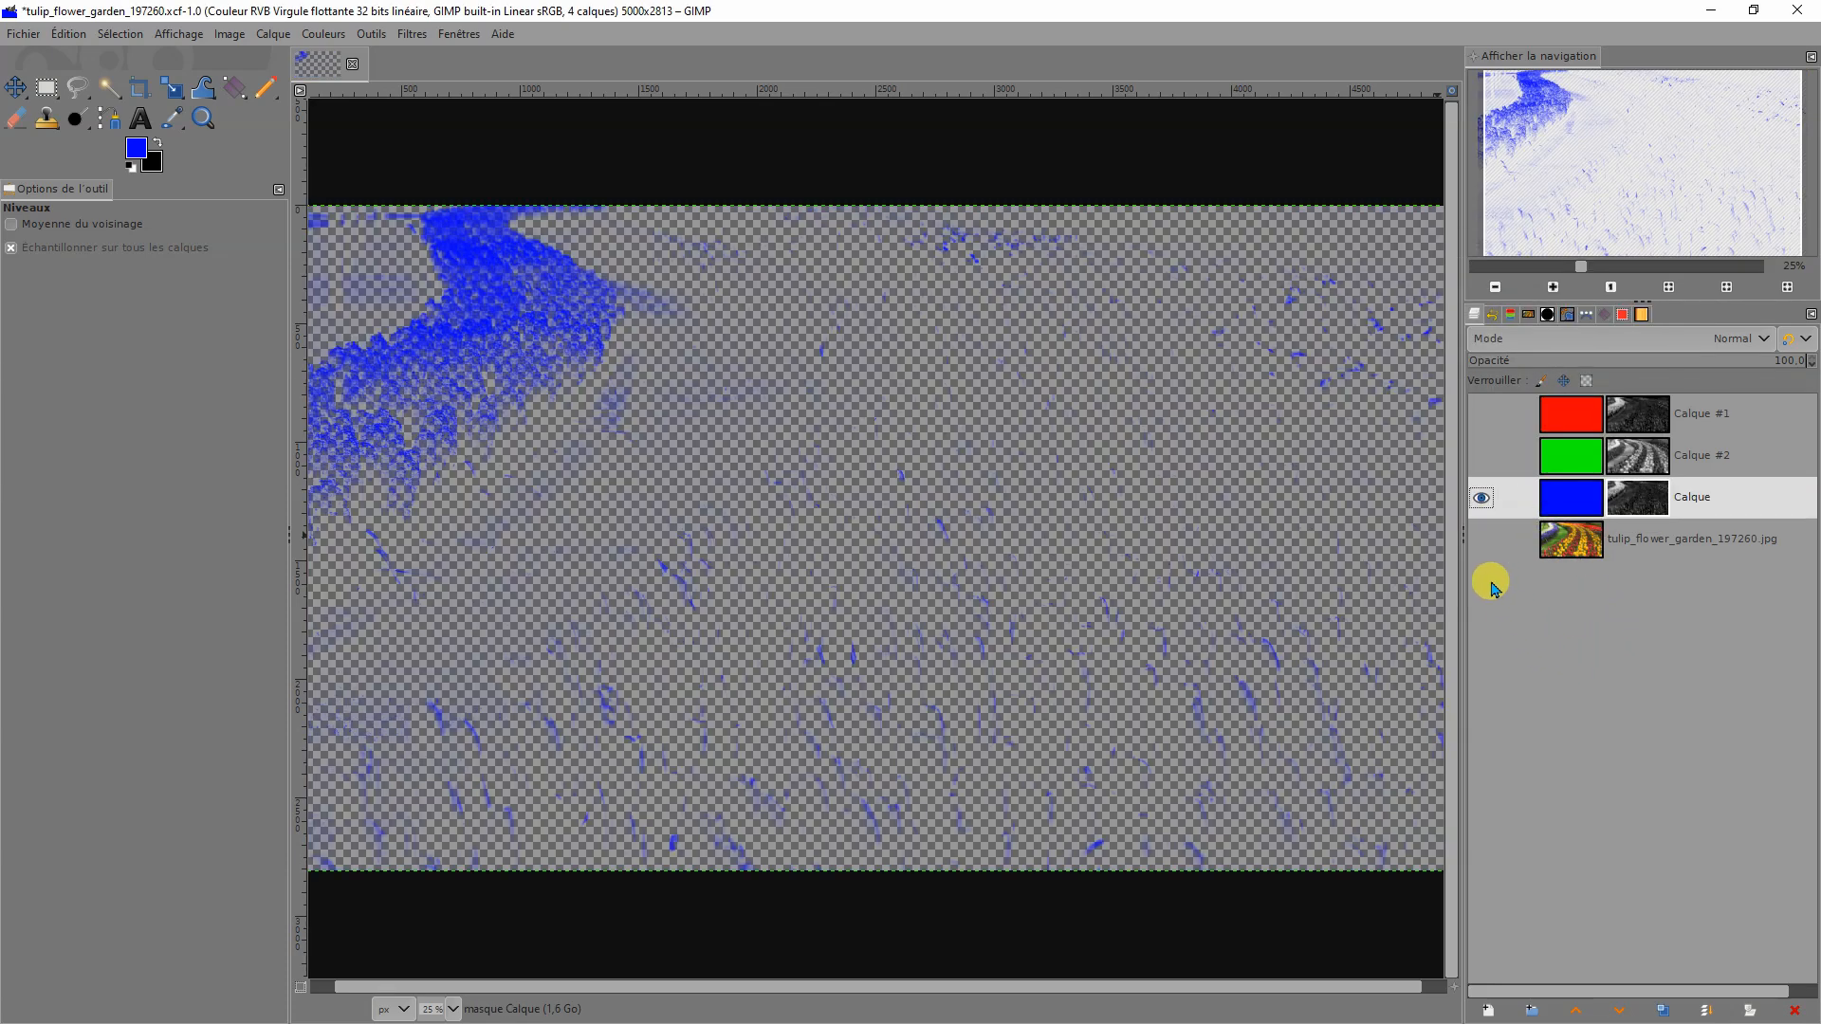
click(1479, 502)
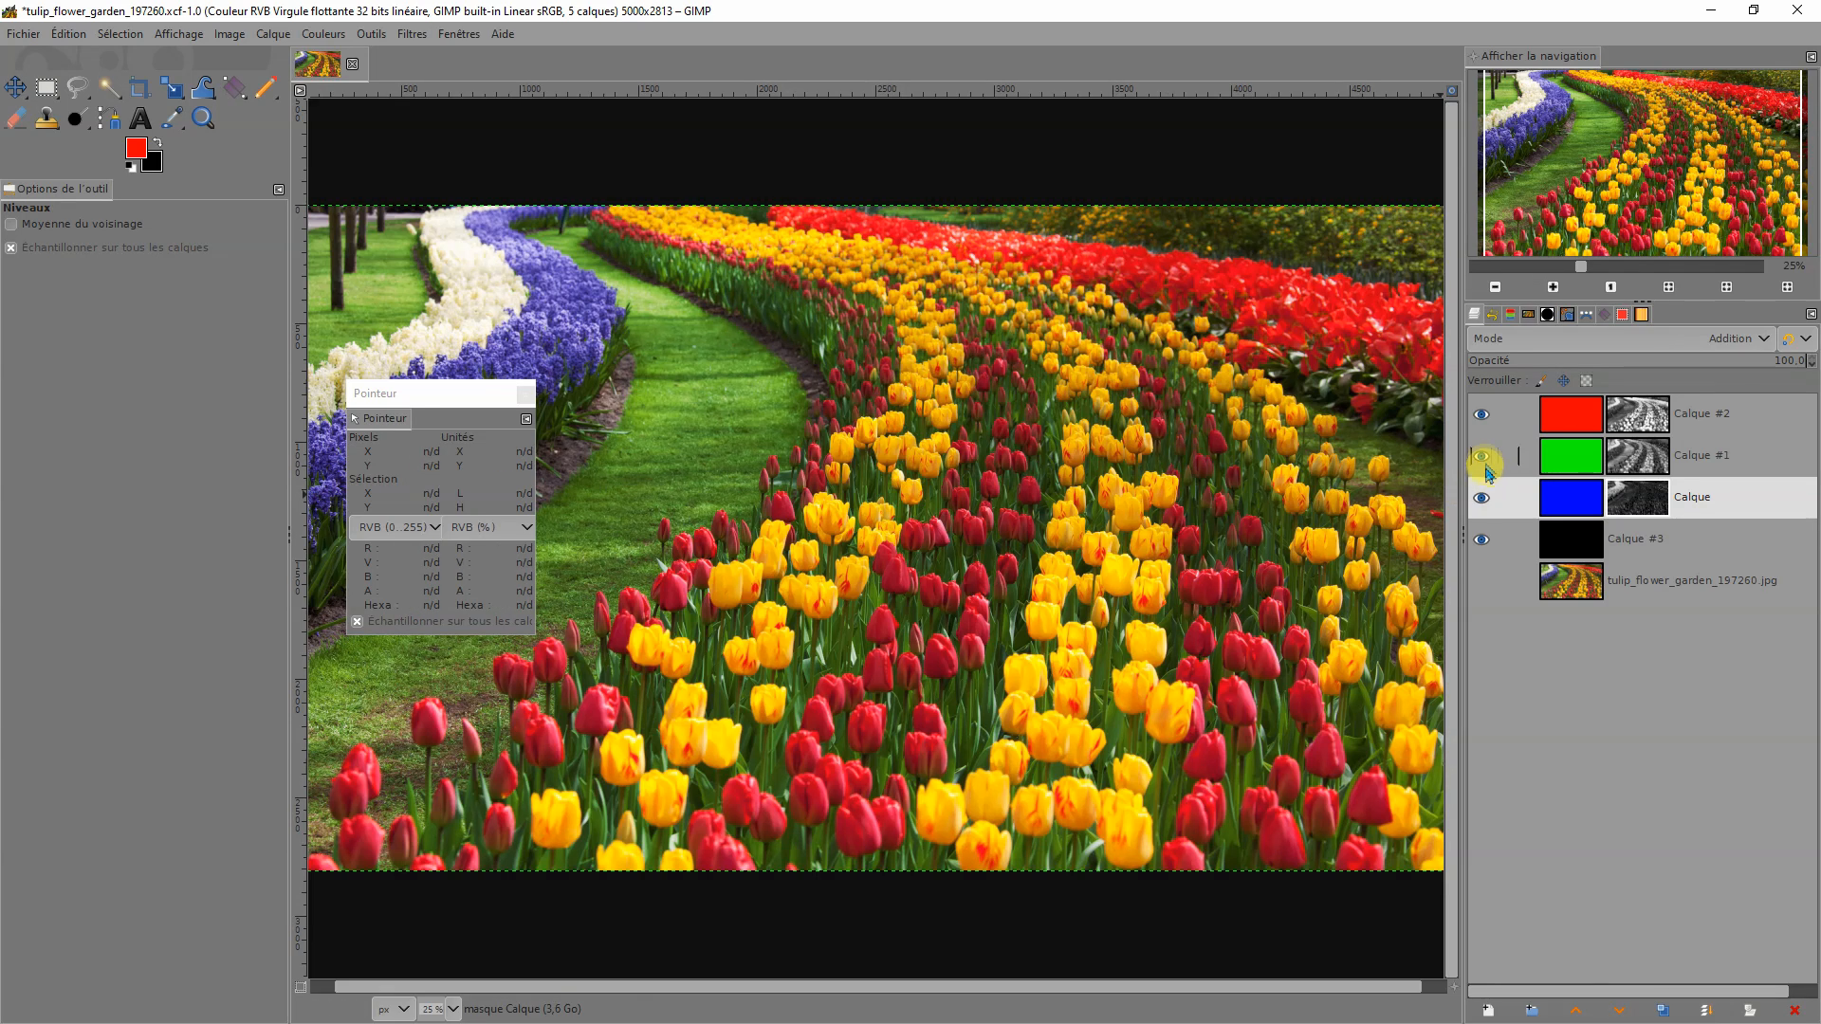
Step: View the masked red, green and blue layers one at a time over the black layer and read their pixel values
click(1482, 495)
click(1480, 498)
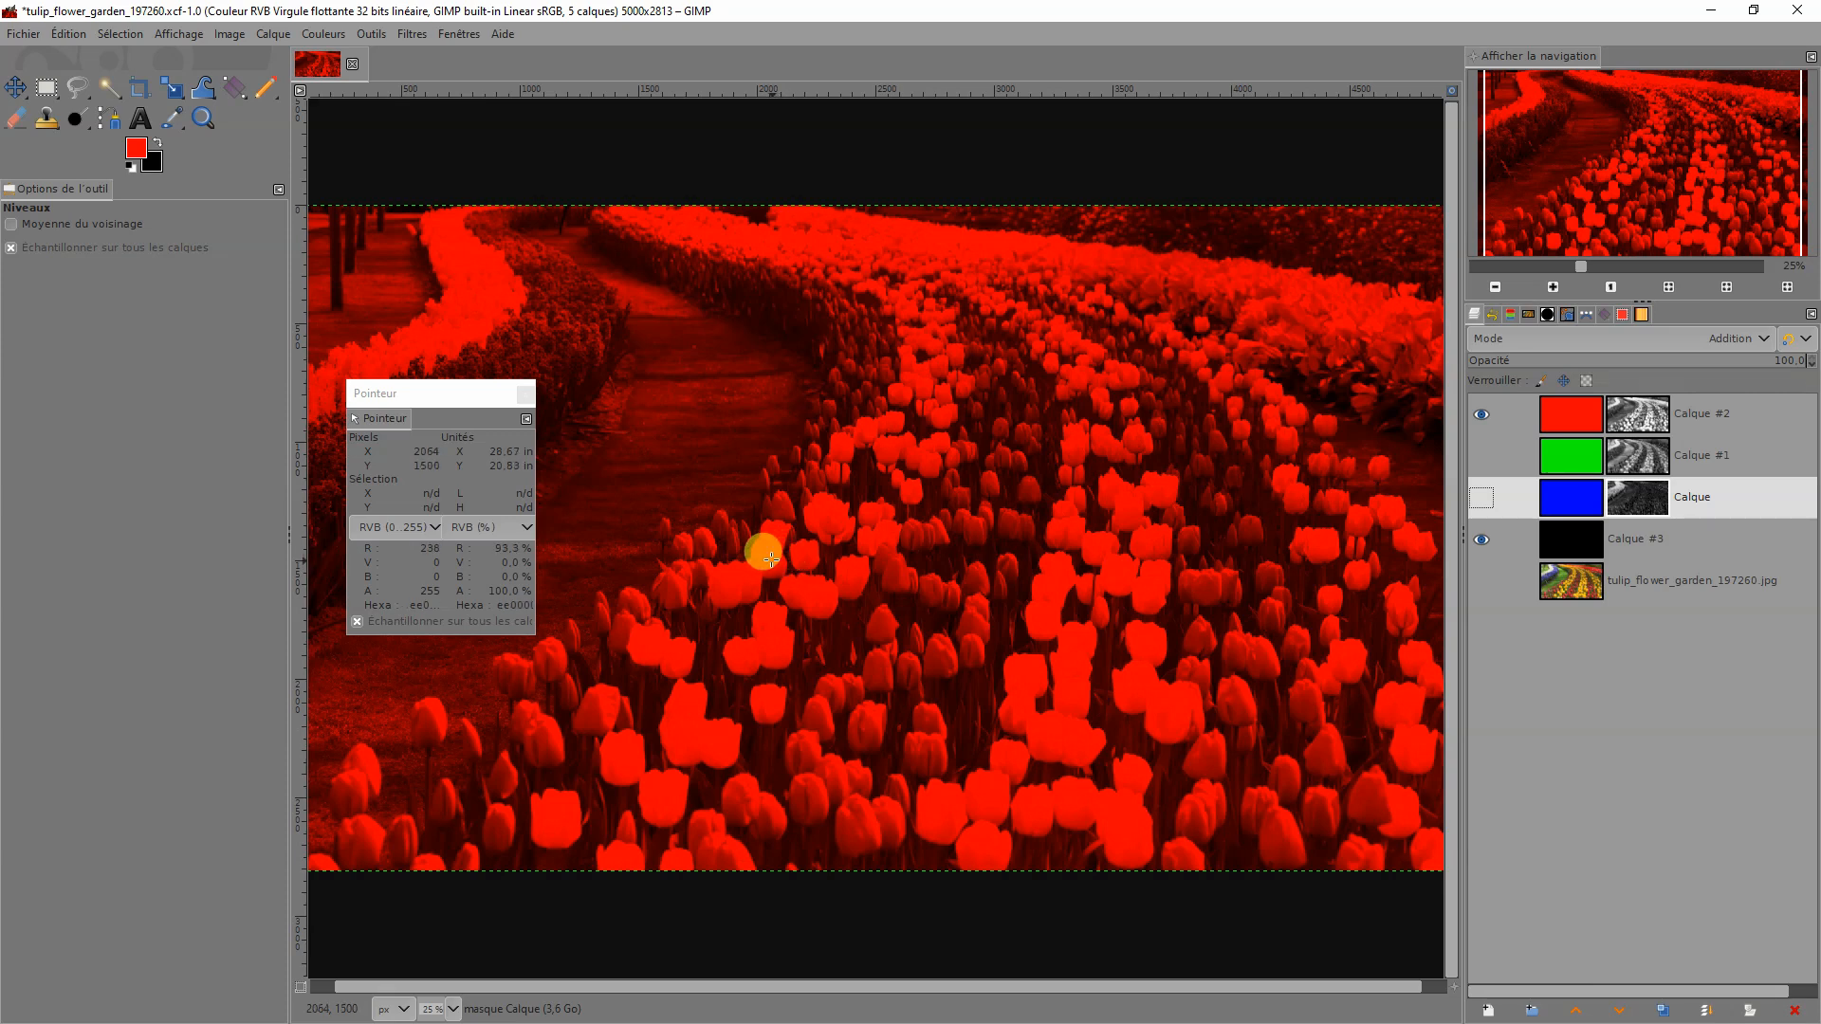
click(1479, 415)
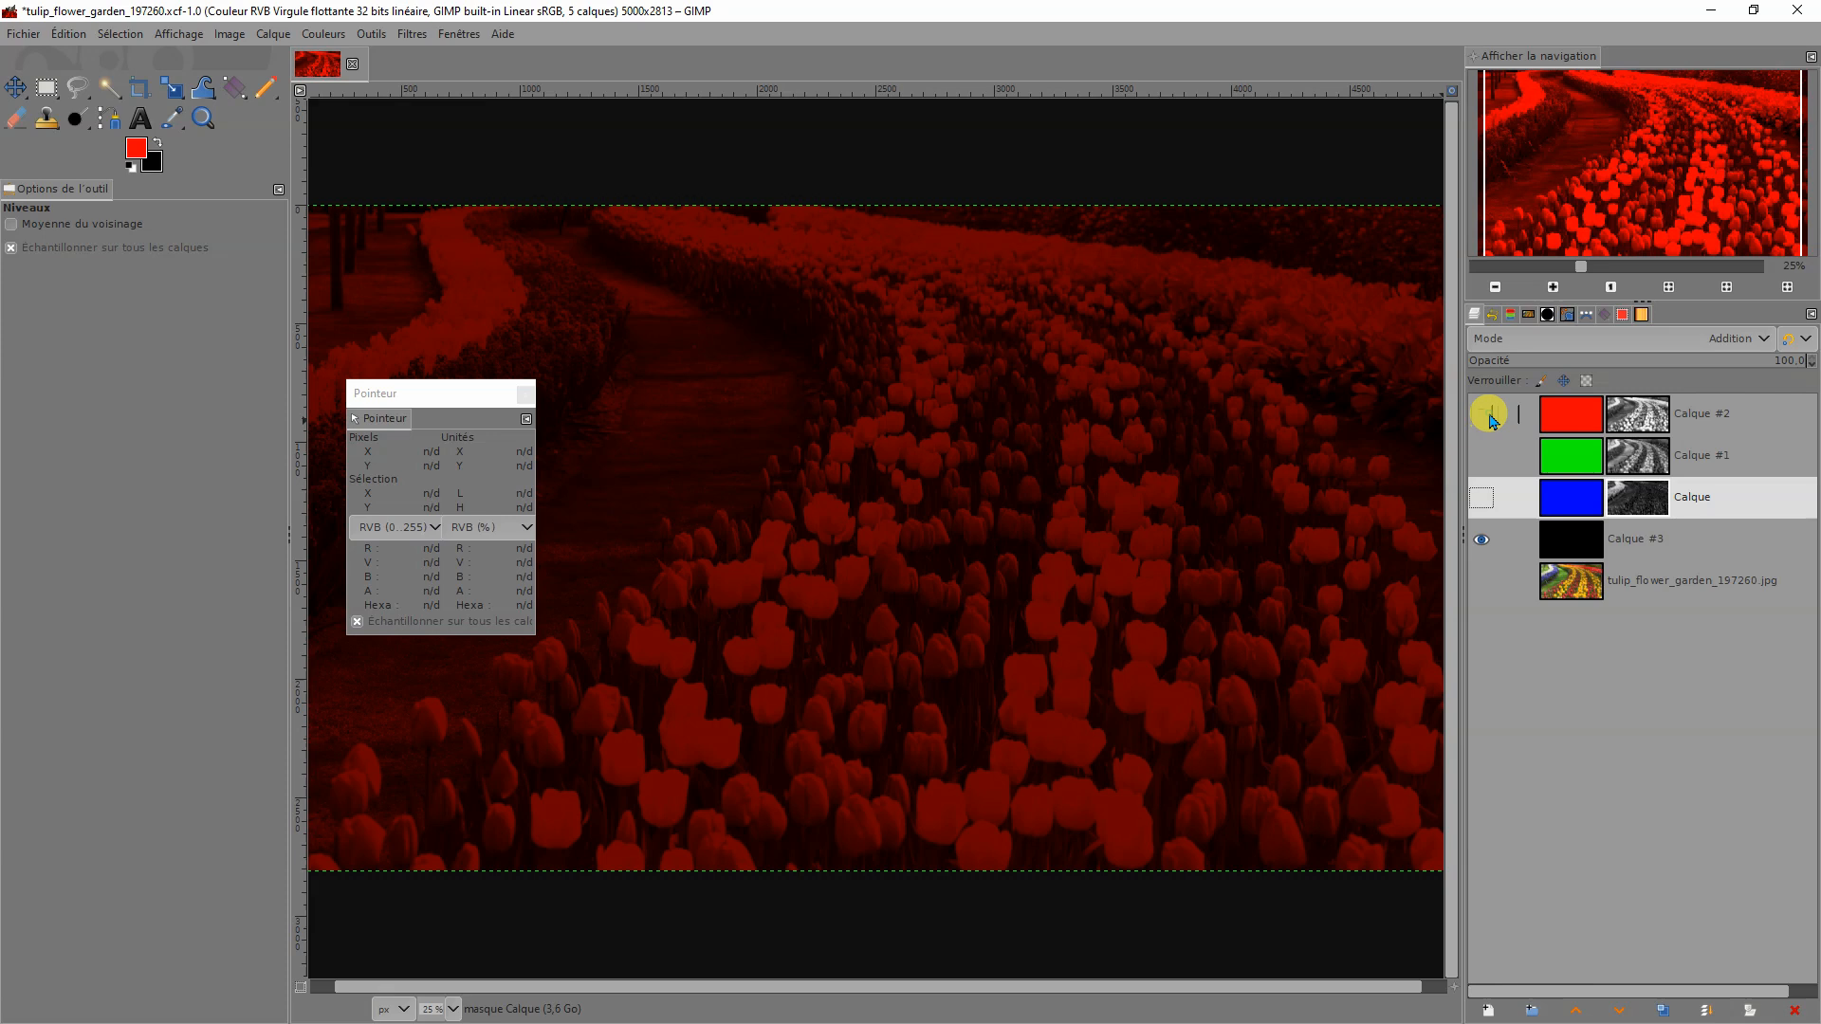
click(1479, 458)
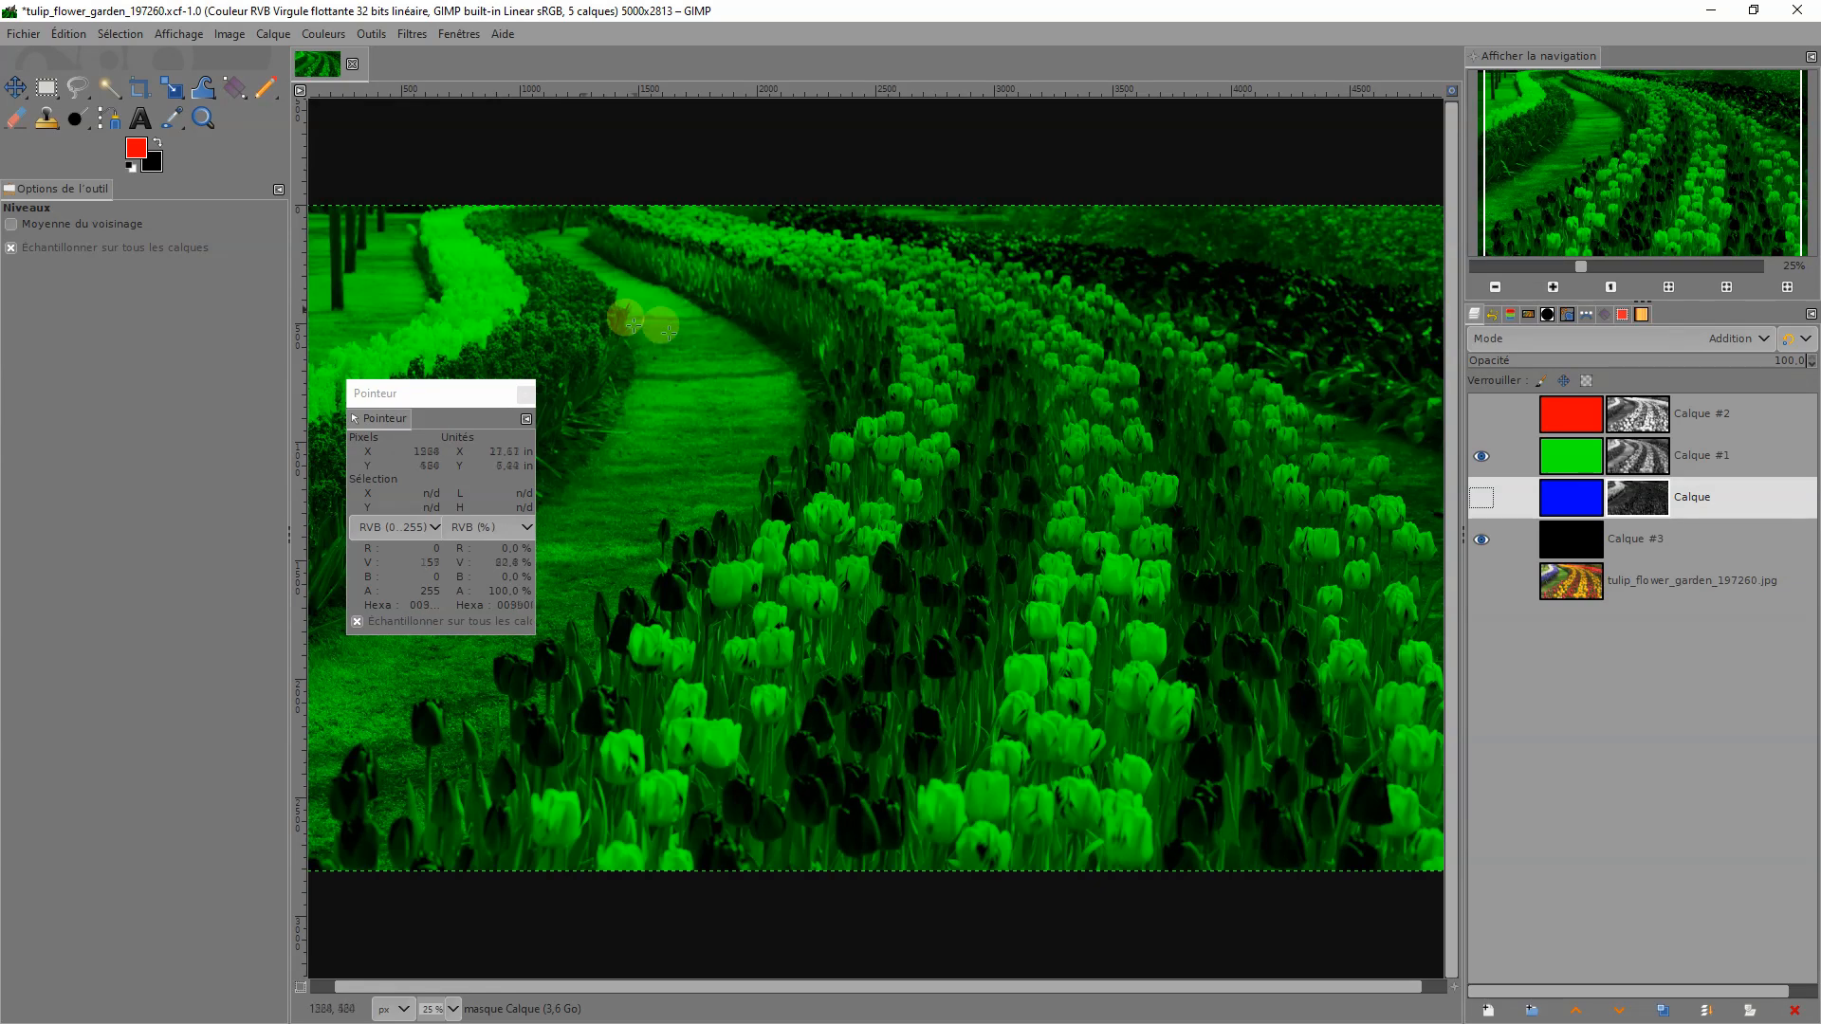
click(1480, 456)
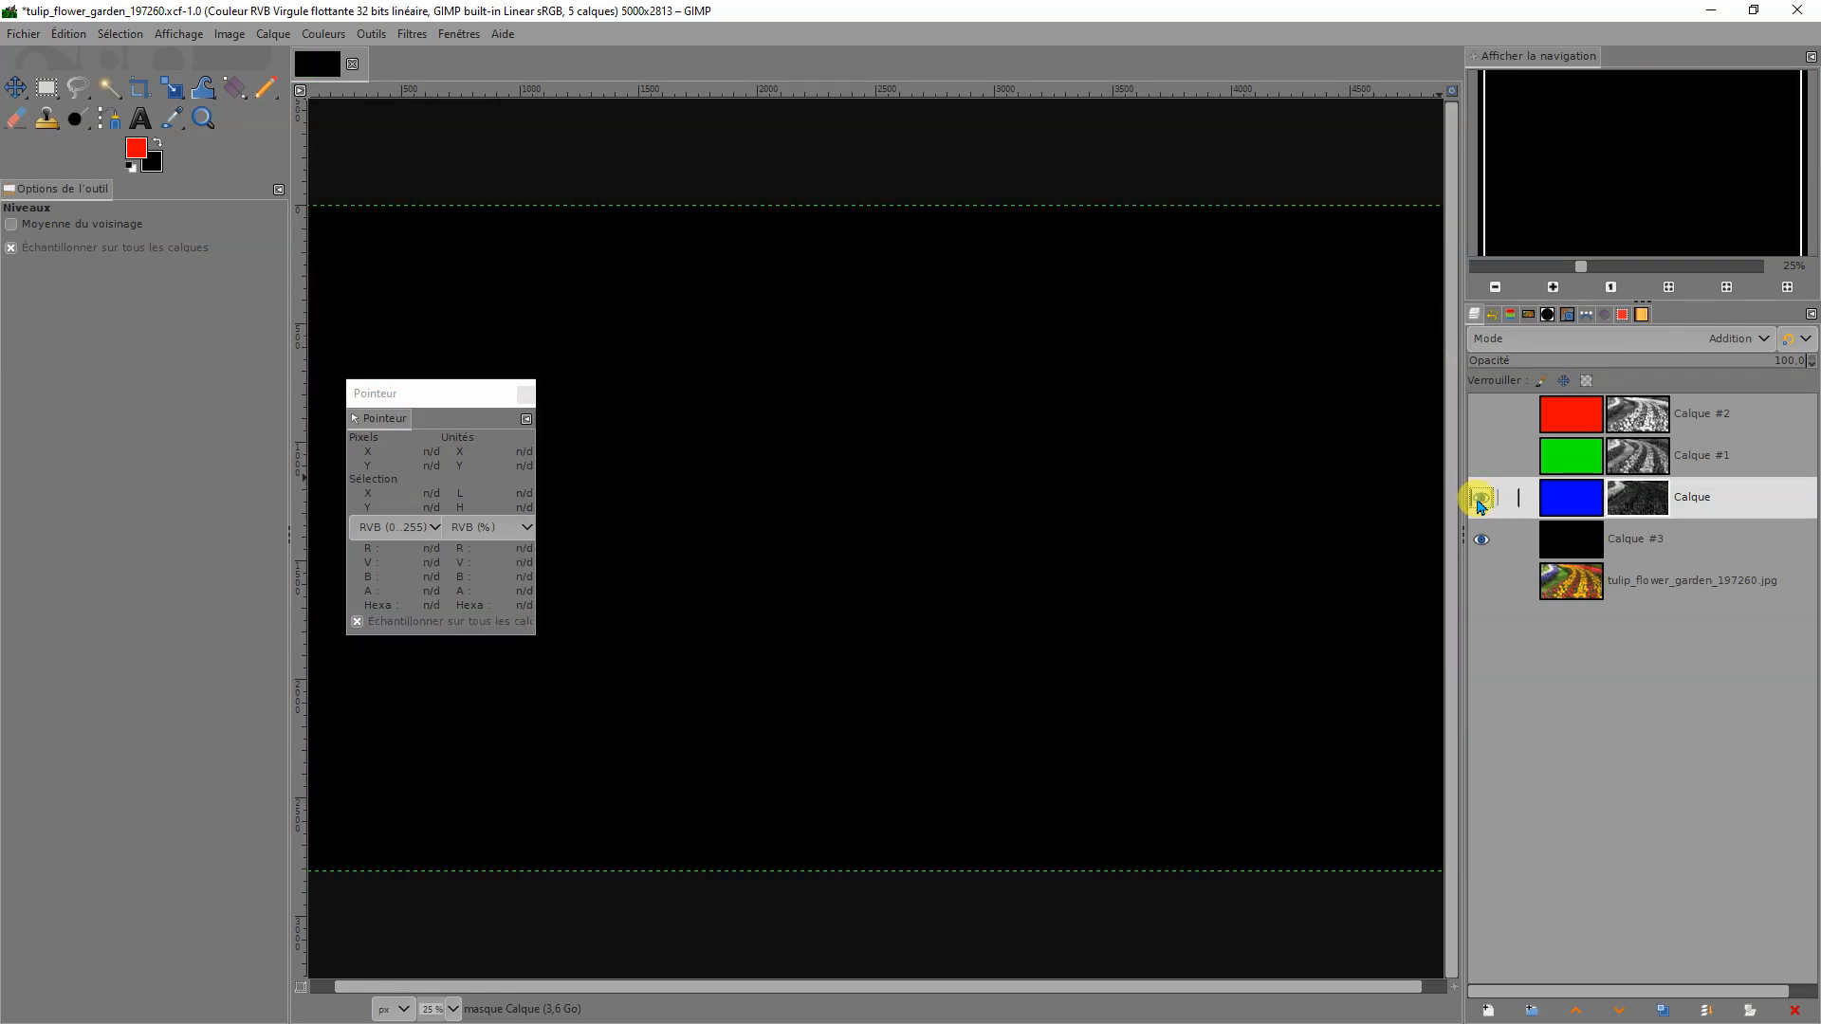
click(1481, 498)
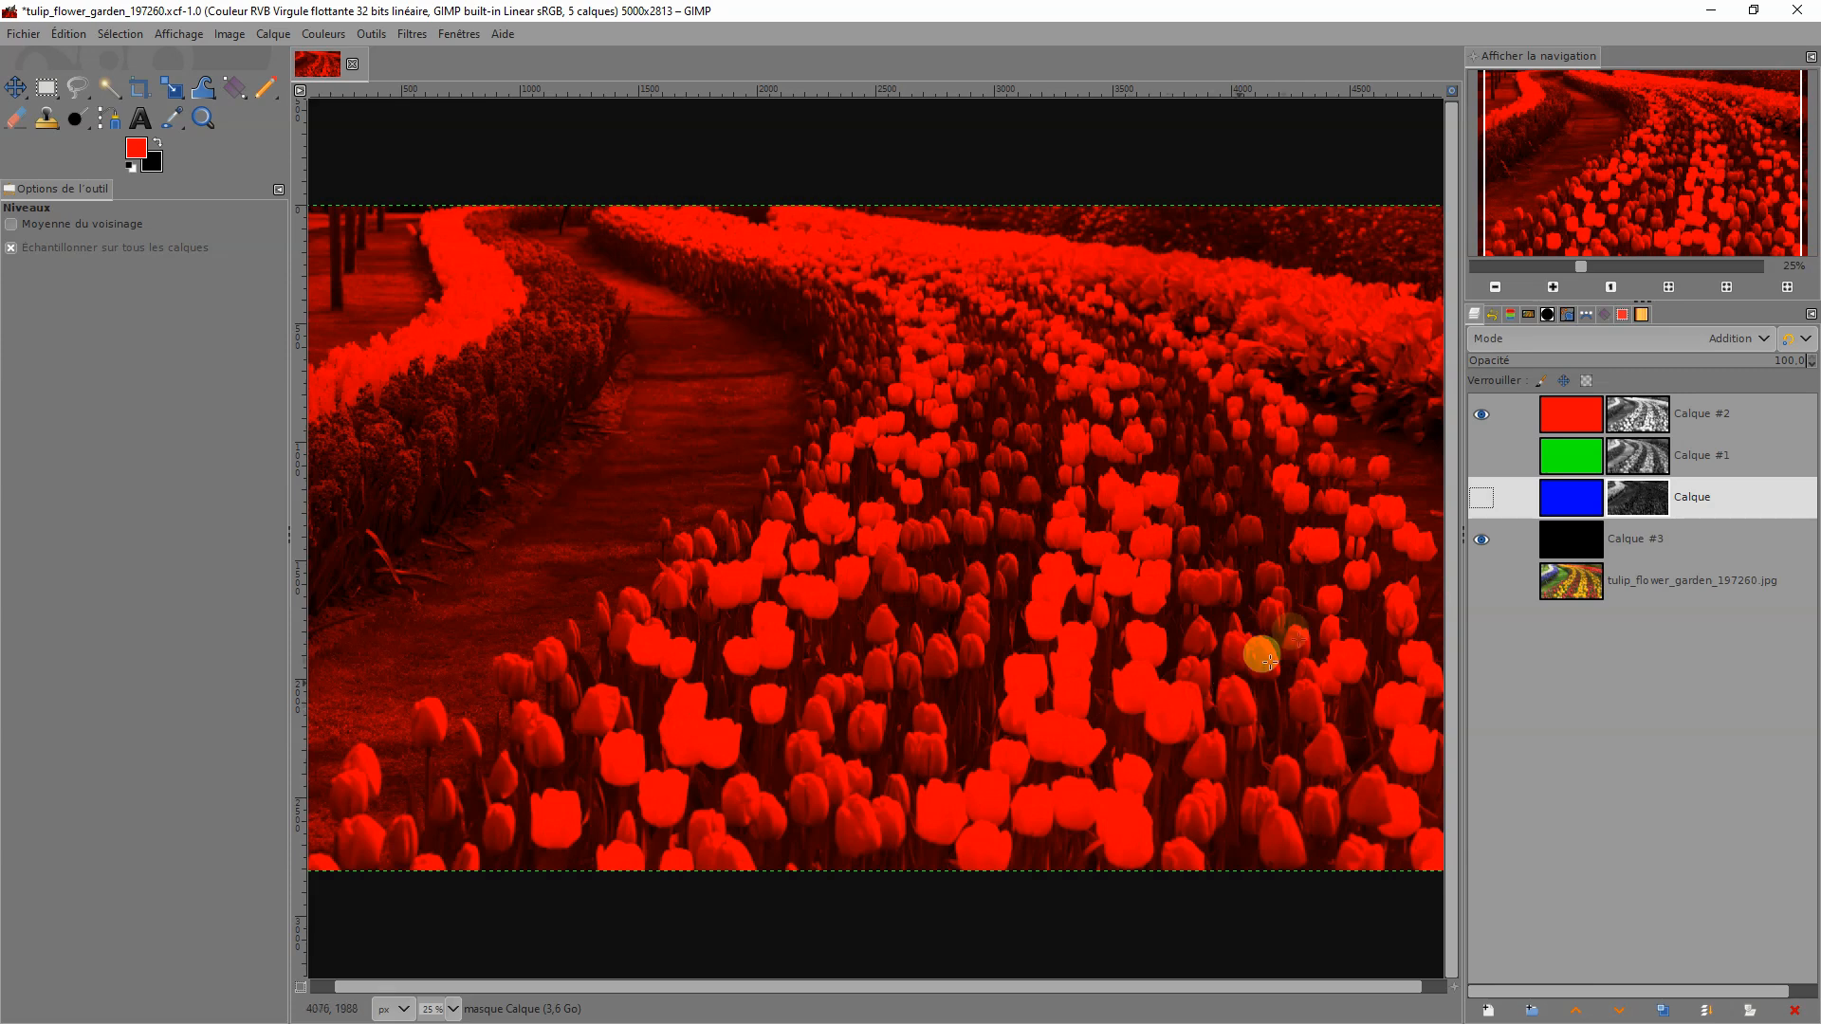
Step: Compare the red, green and blue layers individually once more, ending with the red layer alone over black
click(1485, 417)
click(1481, 455)
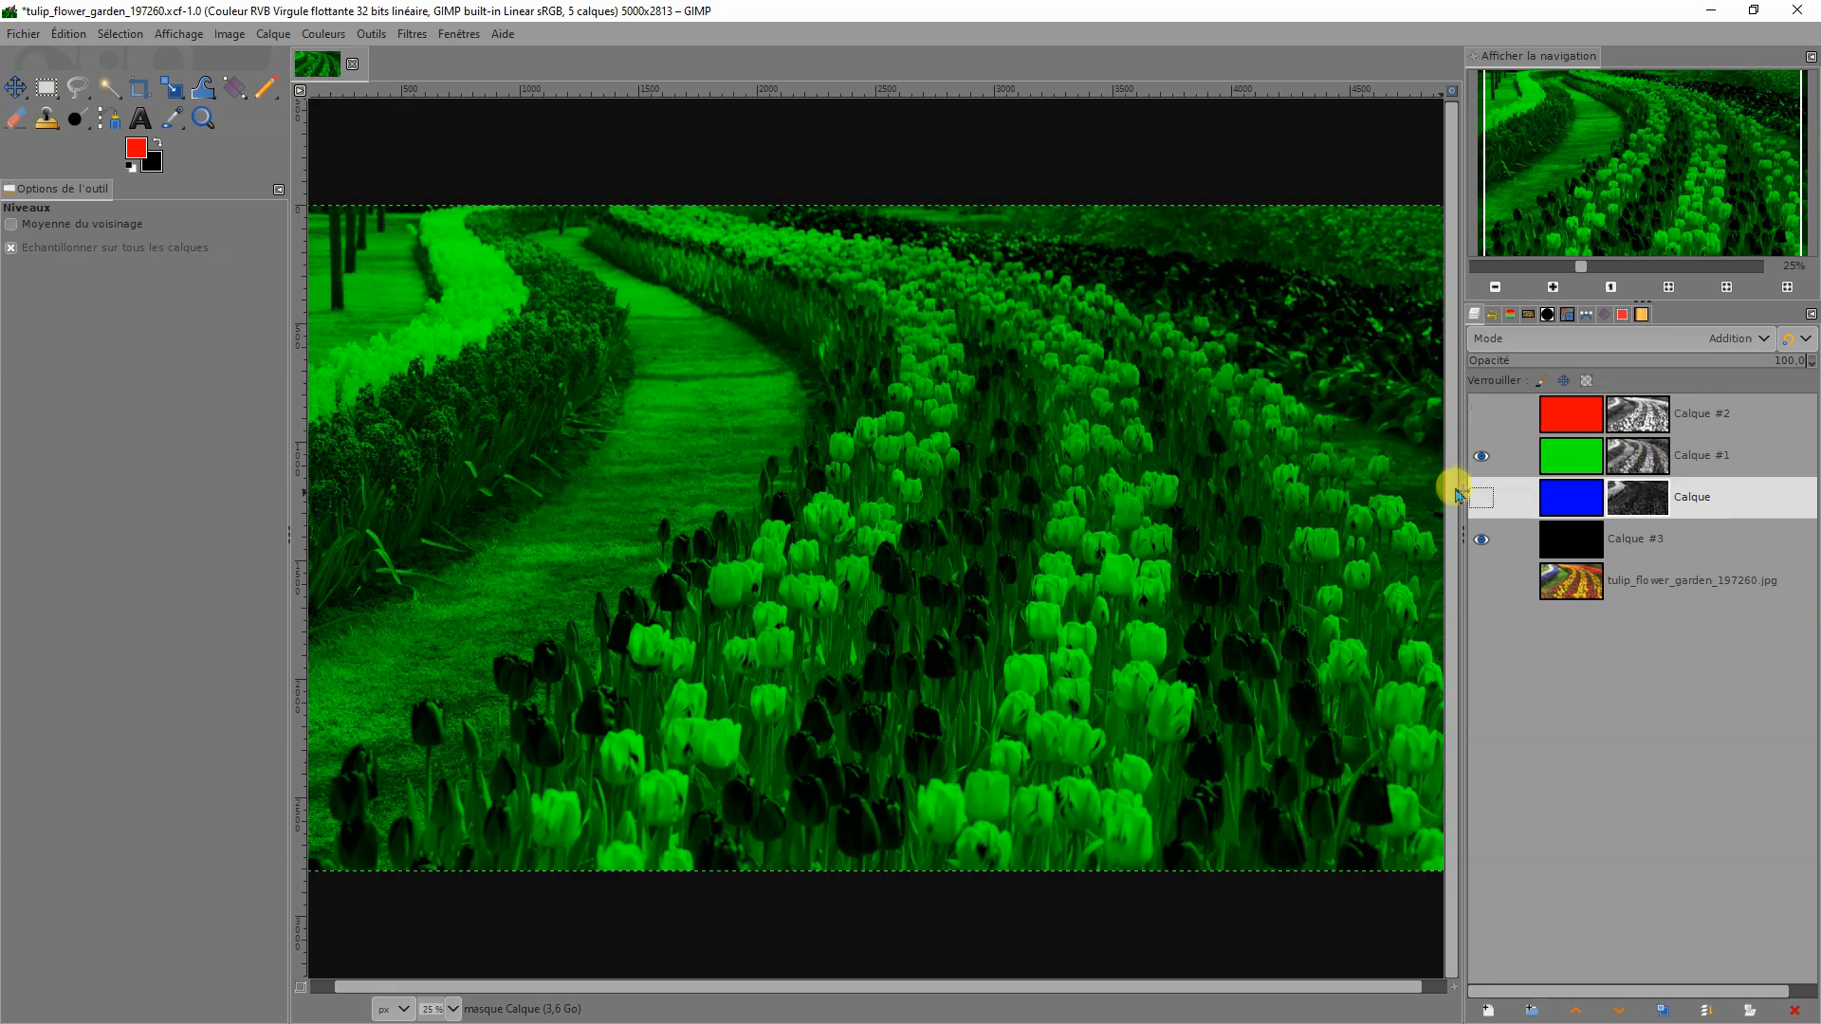
click(1481, 457)
click(1481, 498)
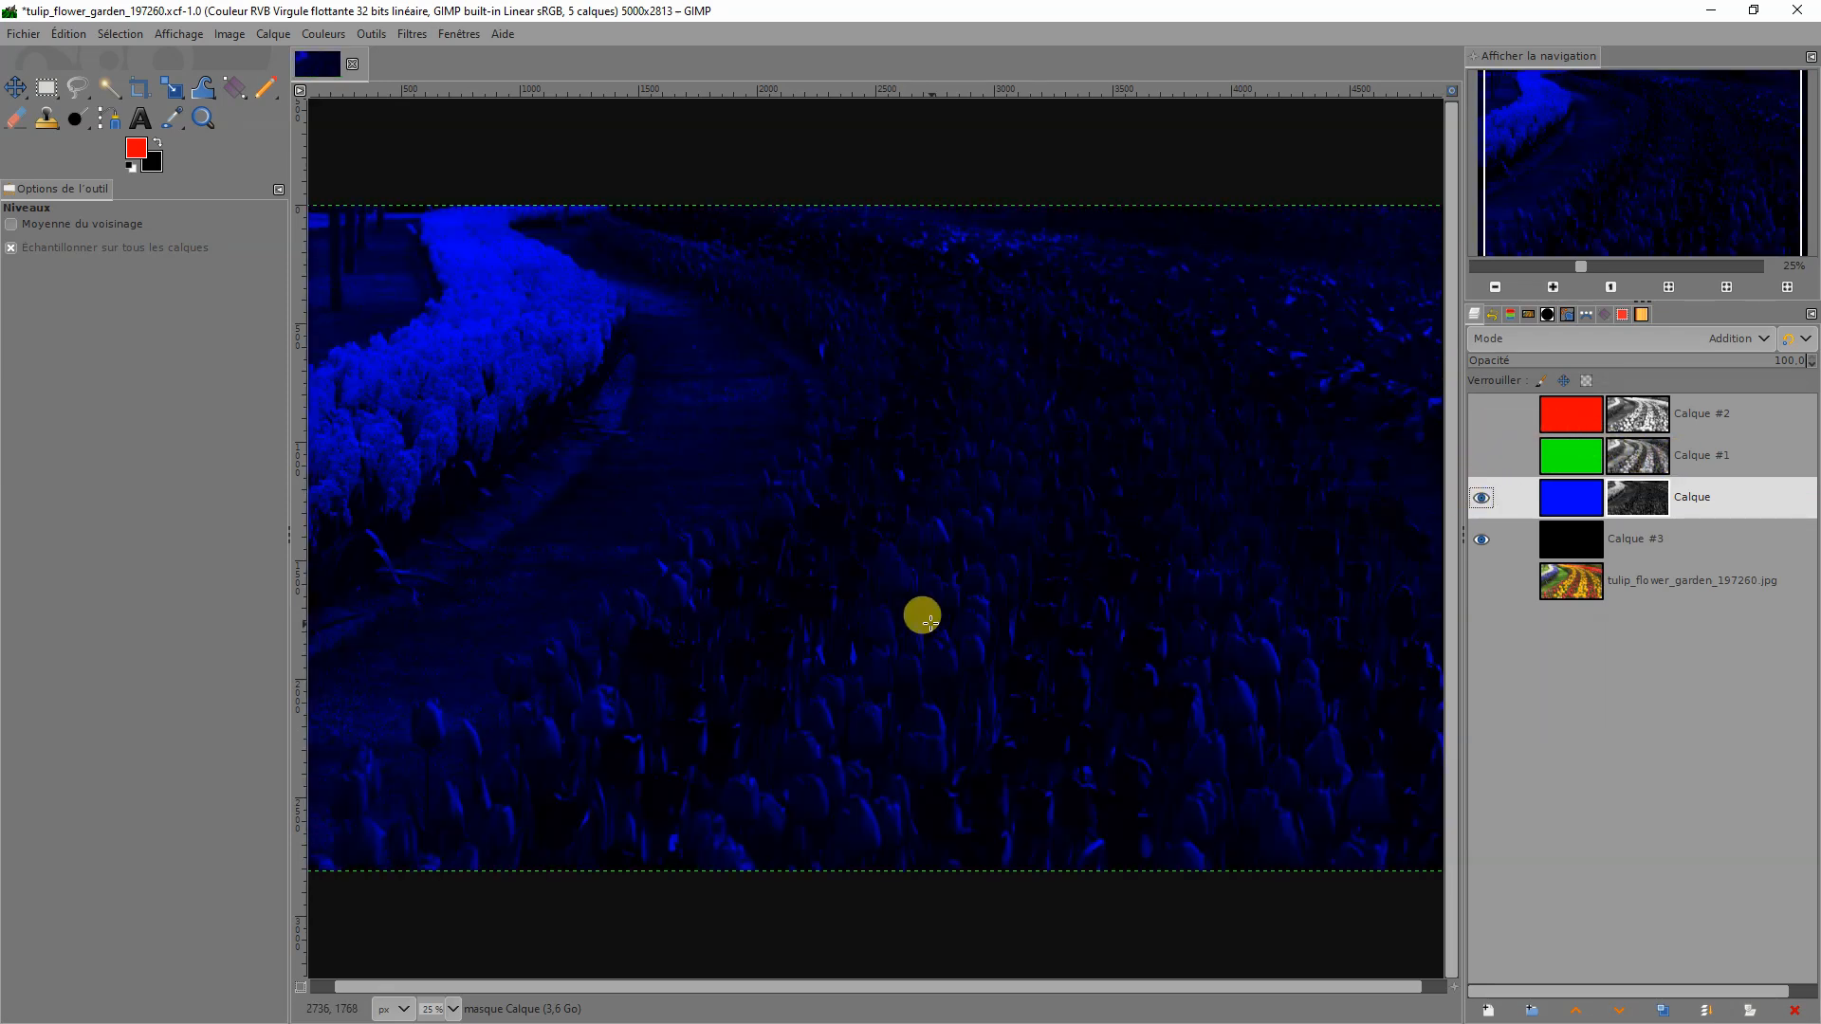
click(1483, 415)
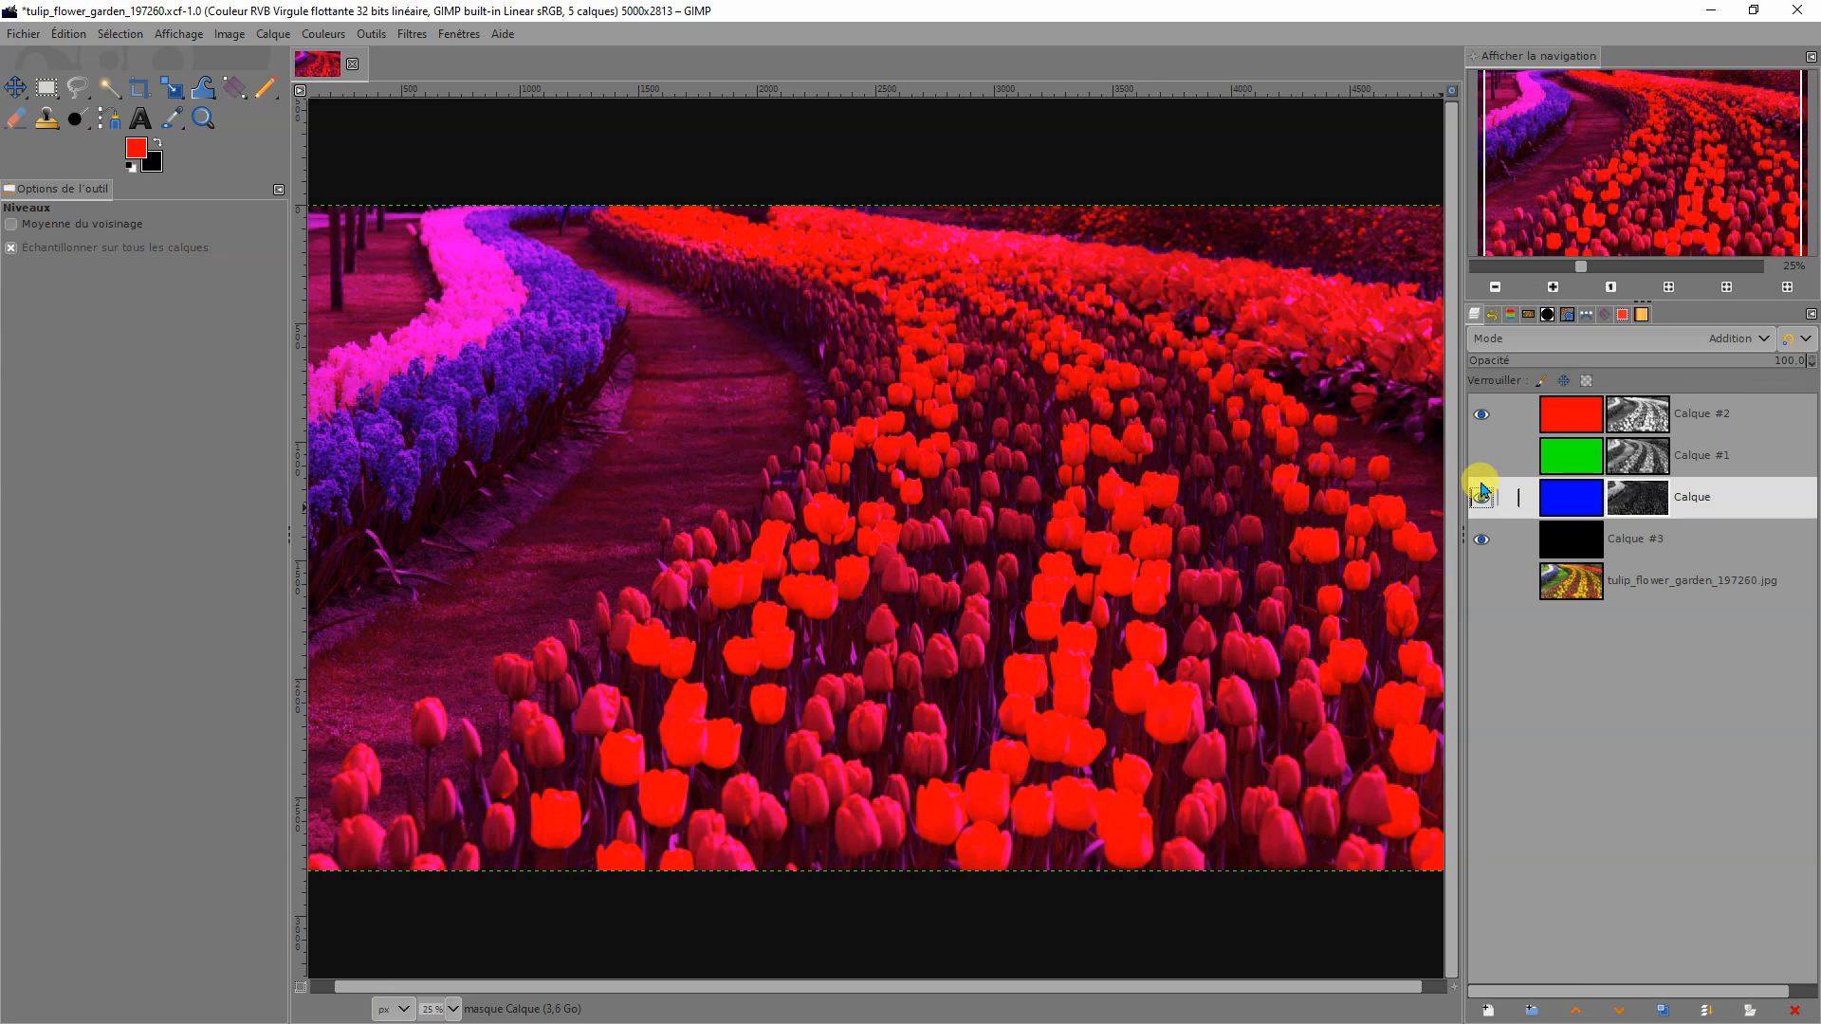
click(1482, 497)
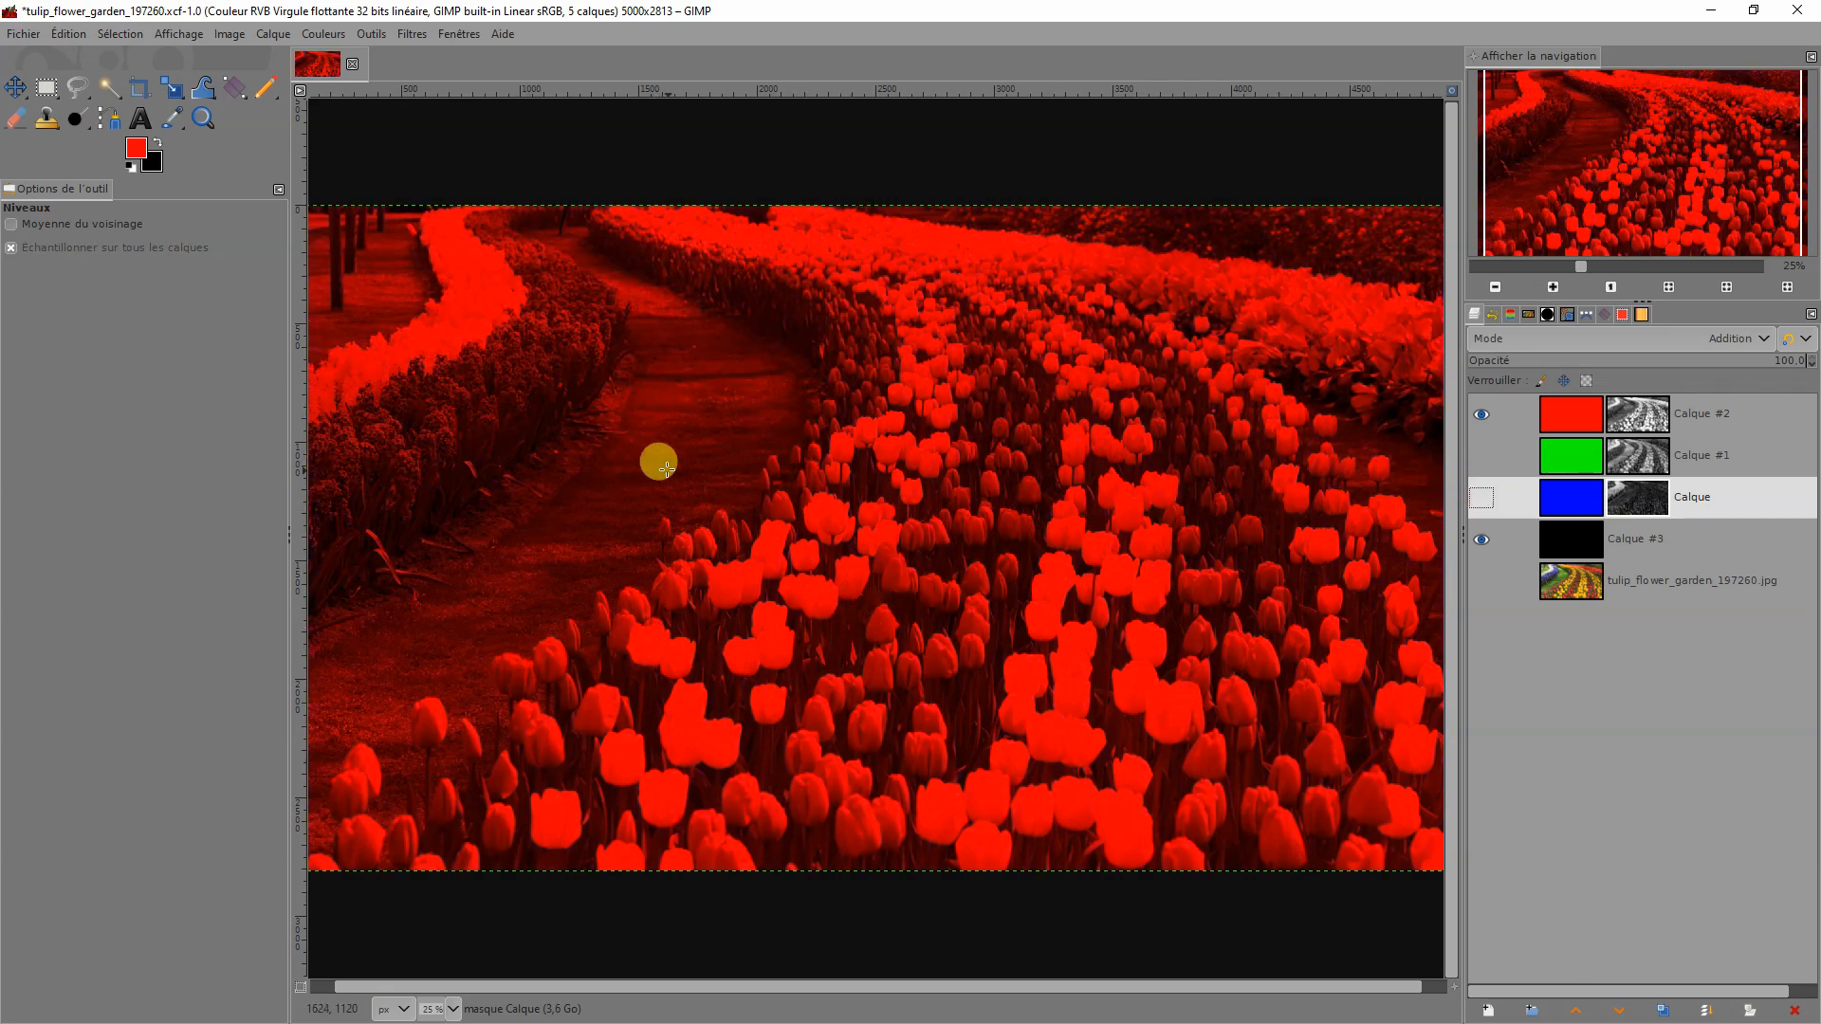
Step: Hide the blue layer to view the red and green combination, and display the Pointeur window for reading pixel values
right_click(612, 575)
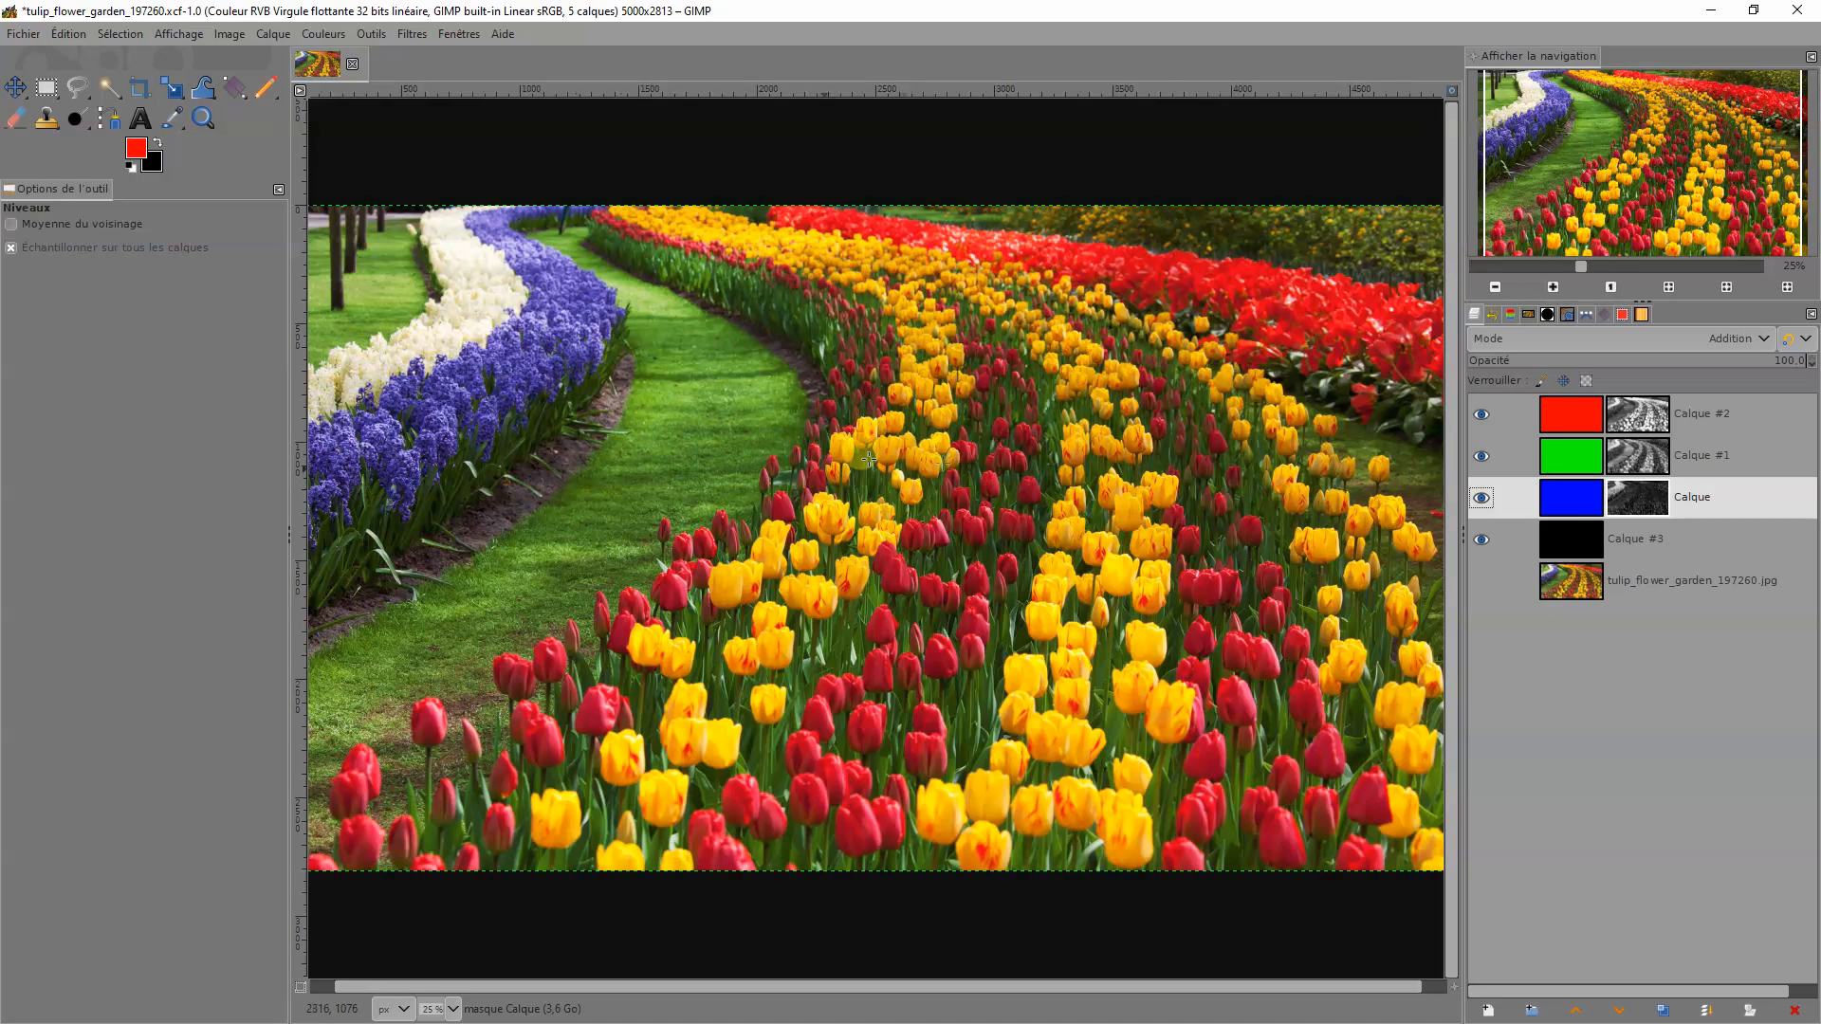
click(1482, 497)
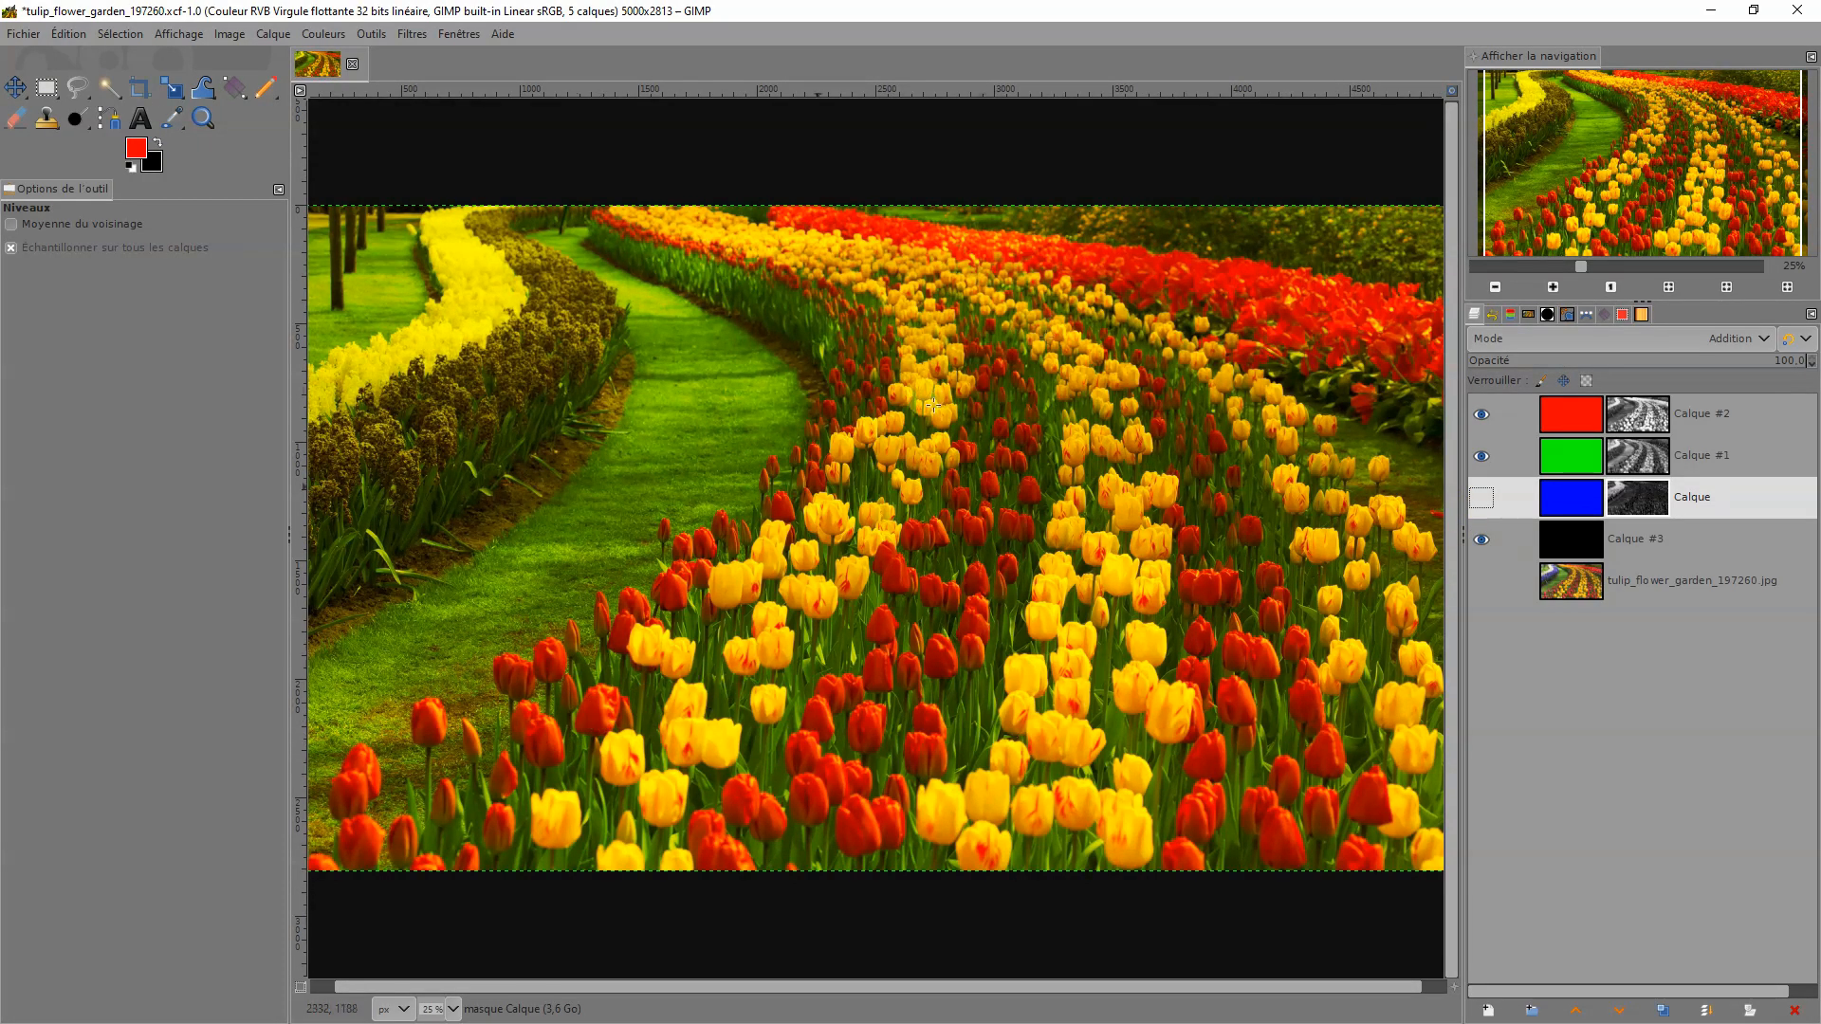
click(462, 36)
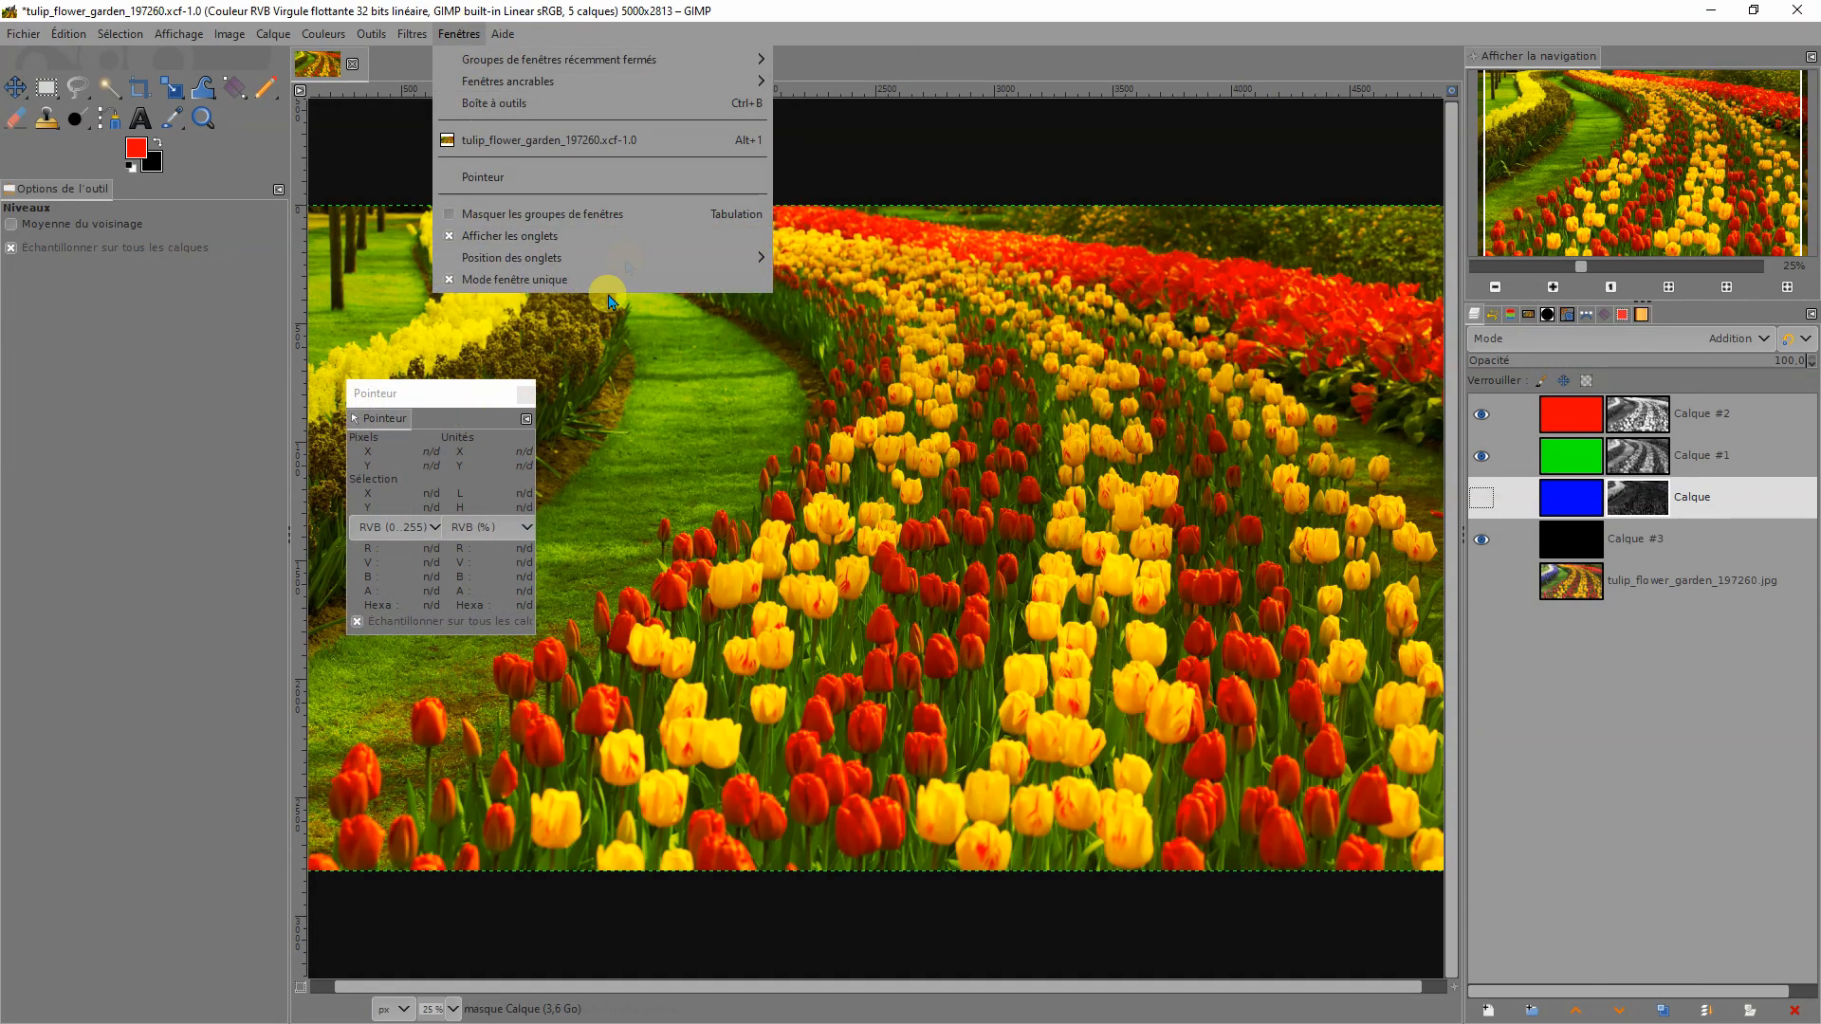
click(365, 156)
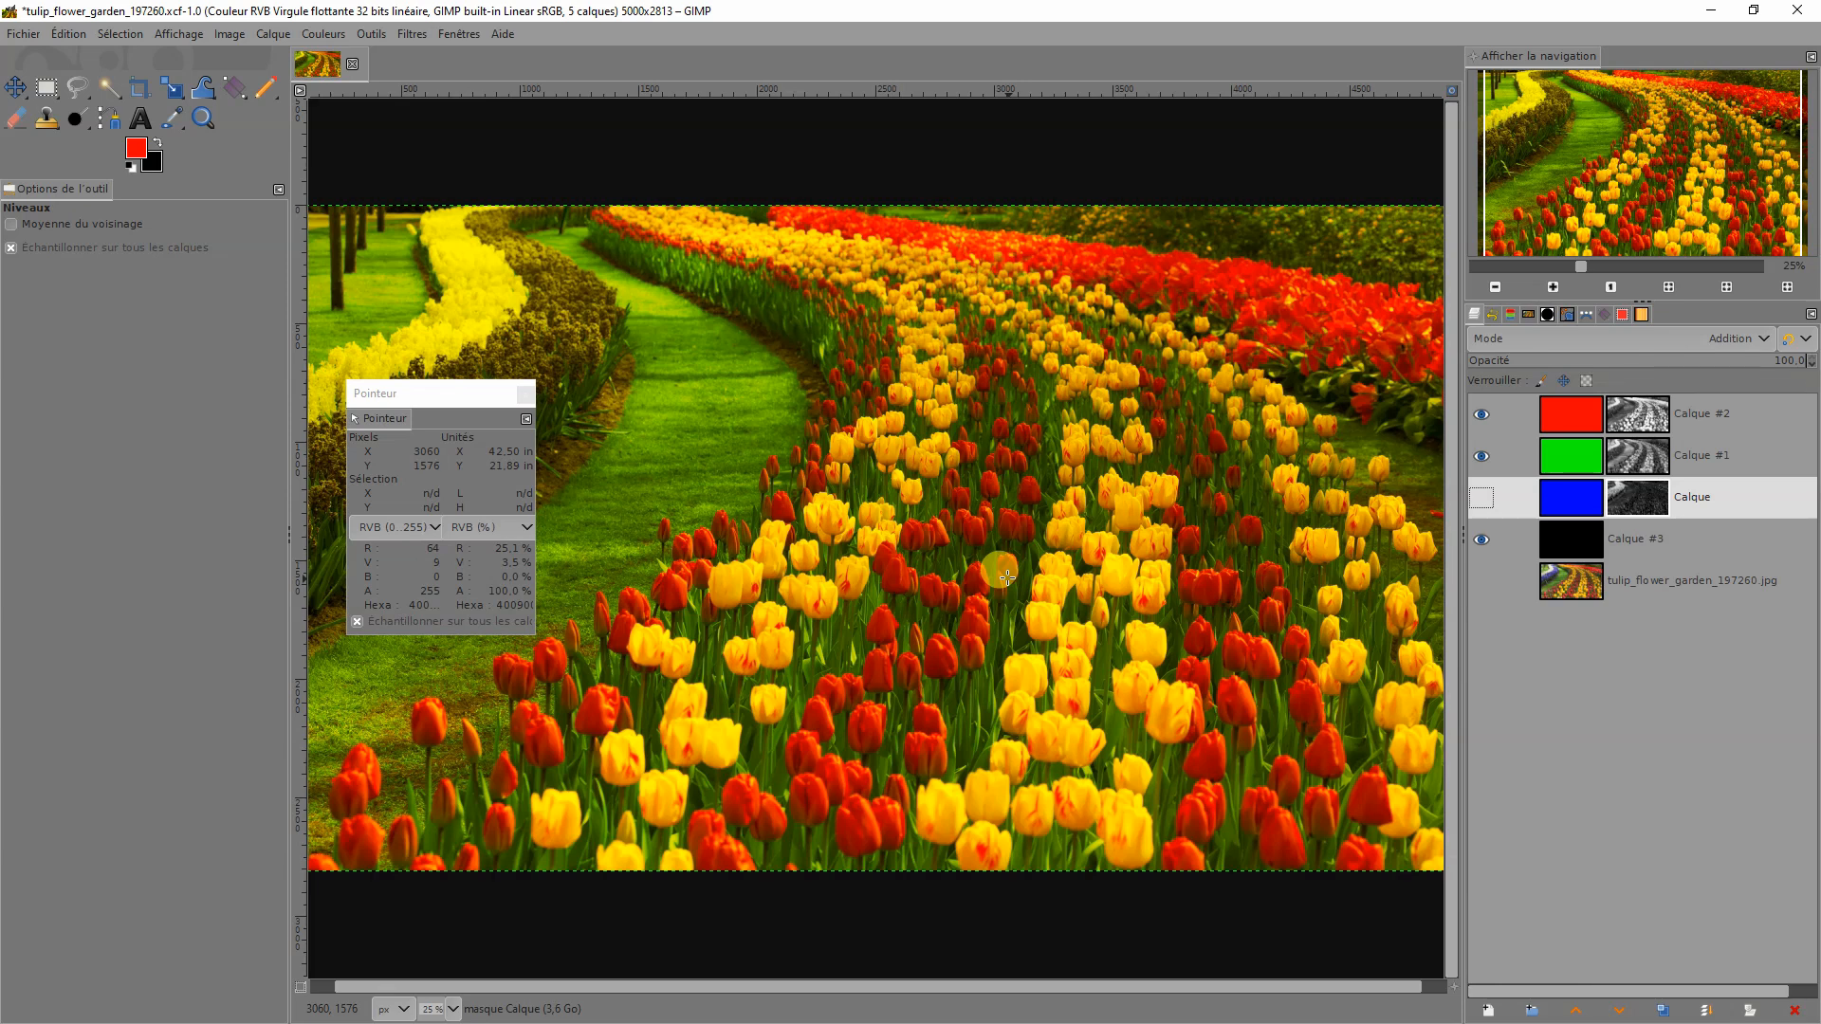
Step: Examine the red-blue and green-blue layer combinations with the pointer information, and restore all three colour layers
click(1482, 456)
click(1482, 497)
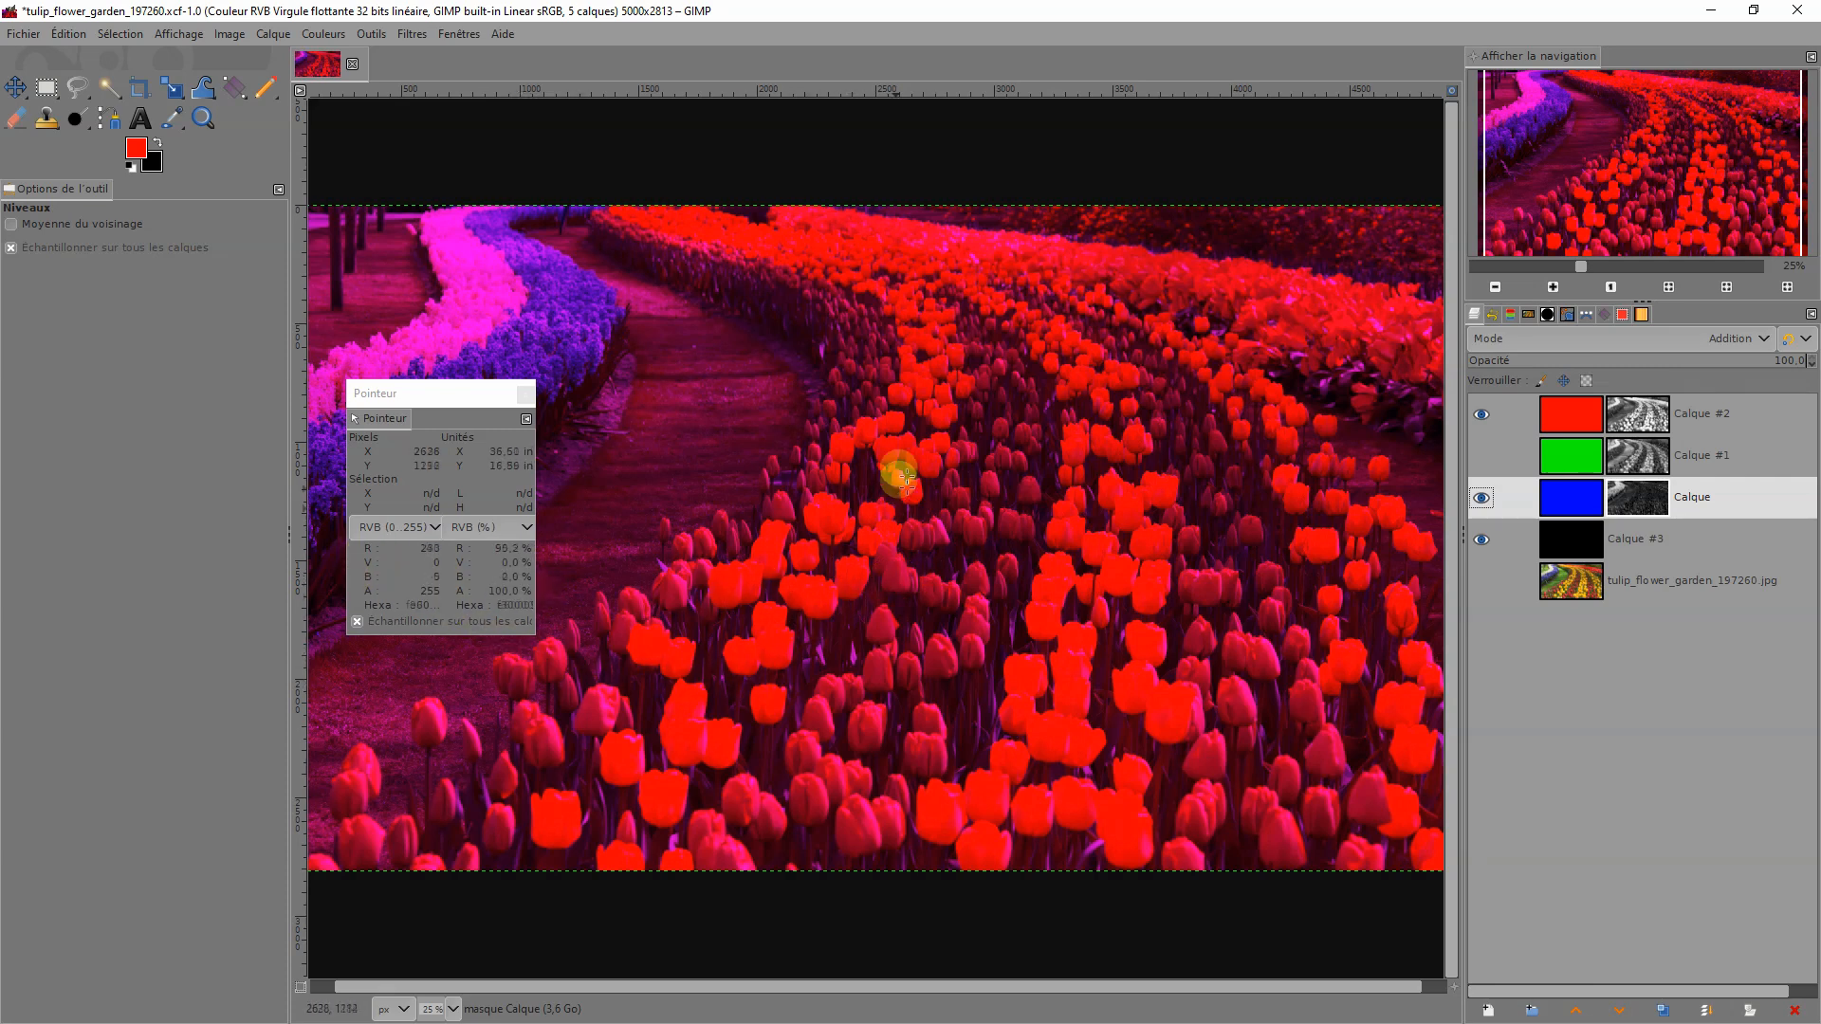
click(1481, 456)
click(1482, 415)
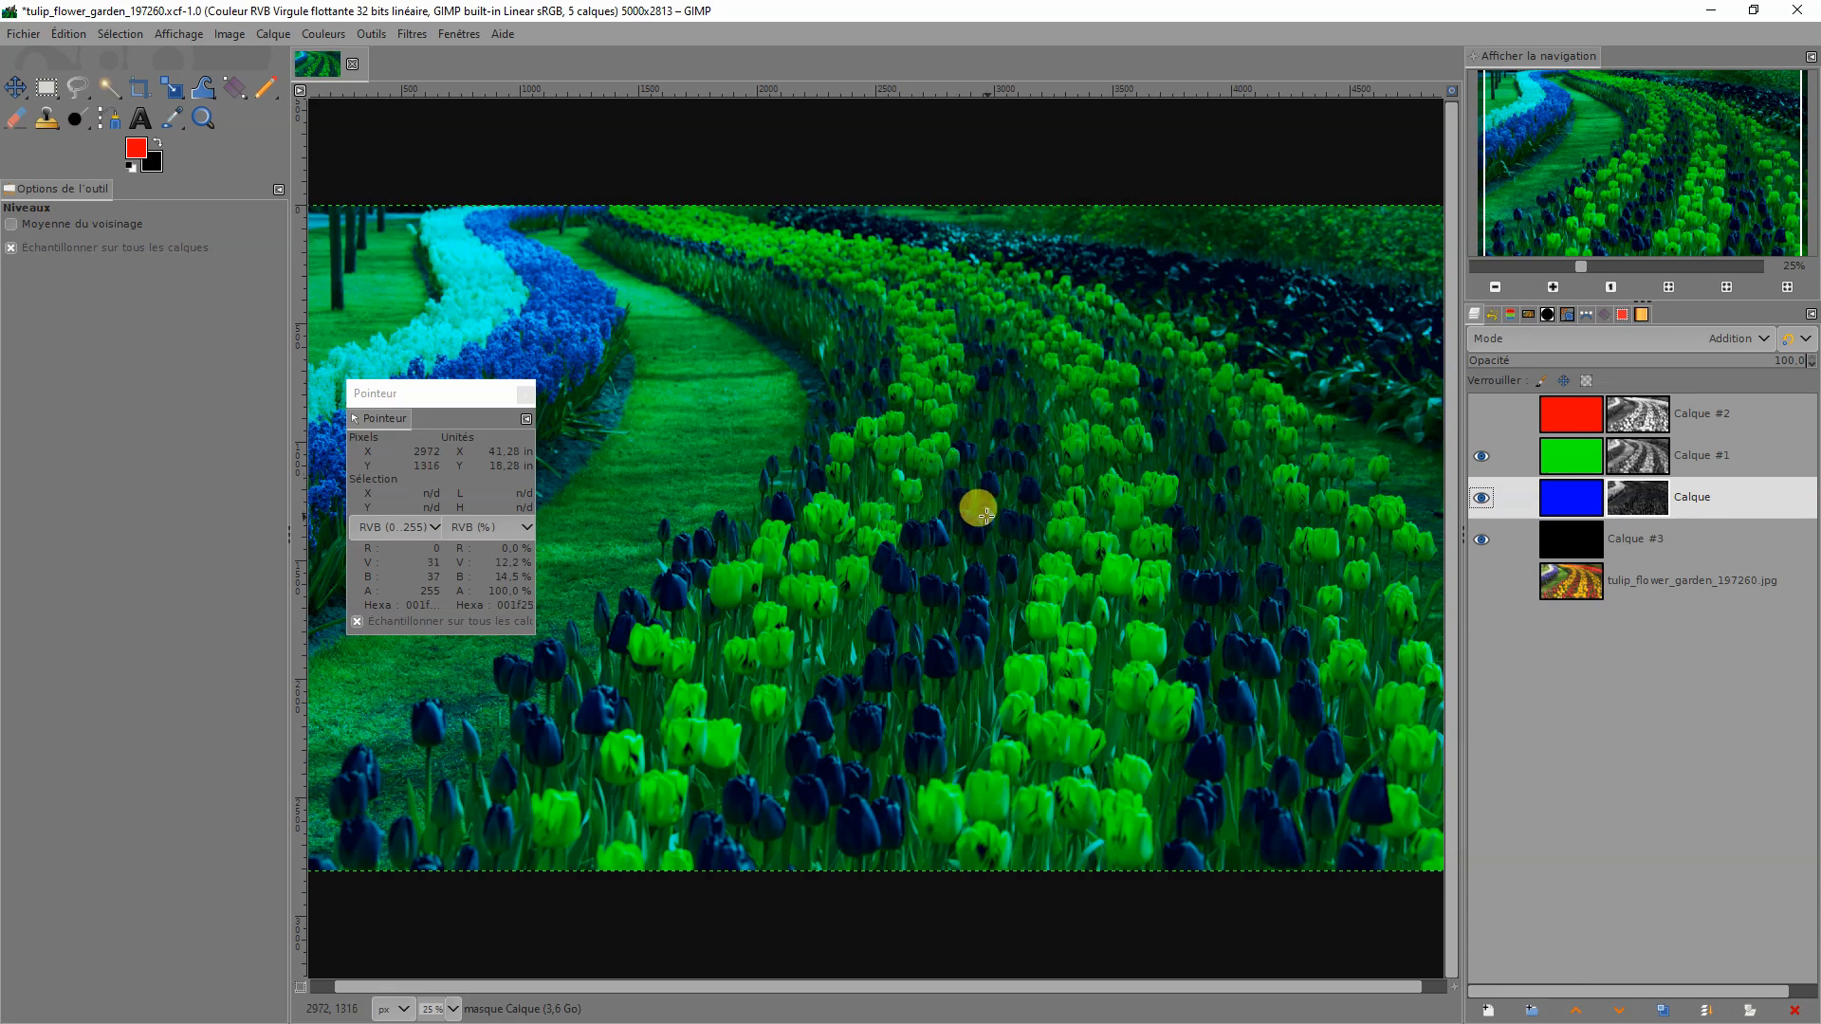
click(1481, 414)
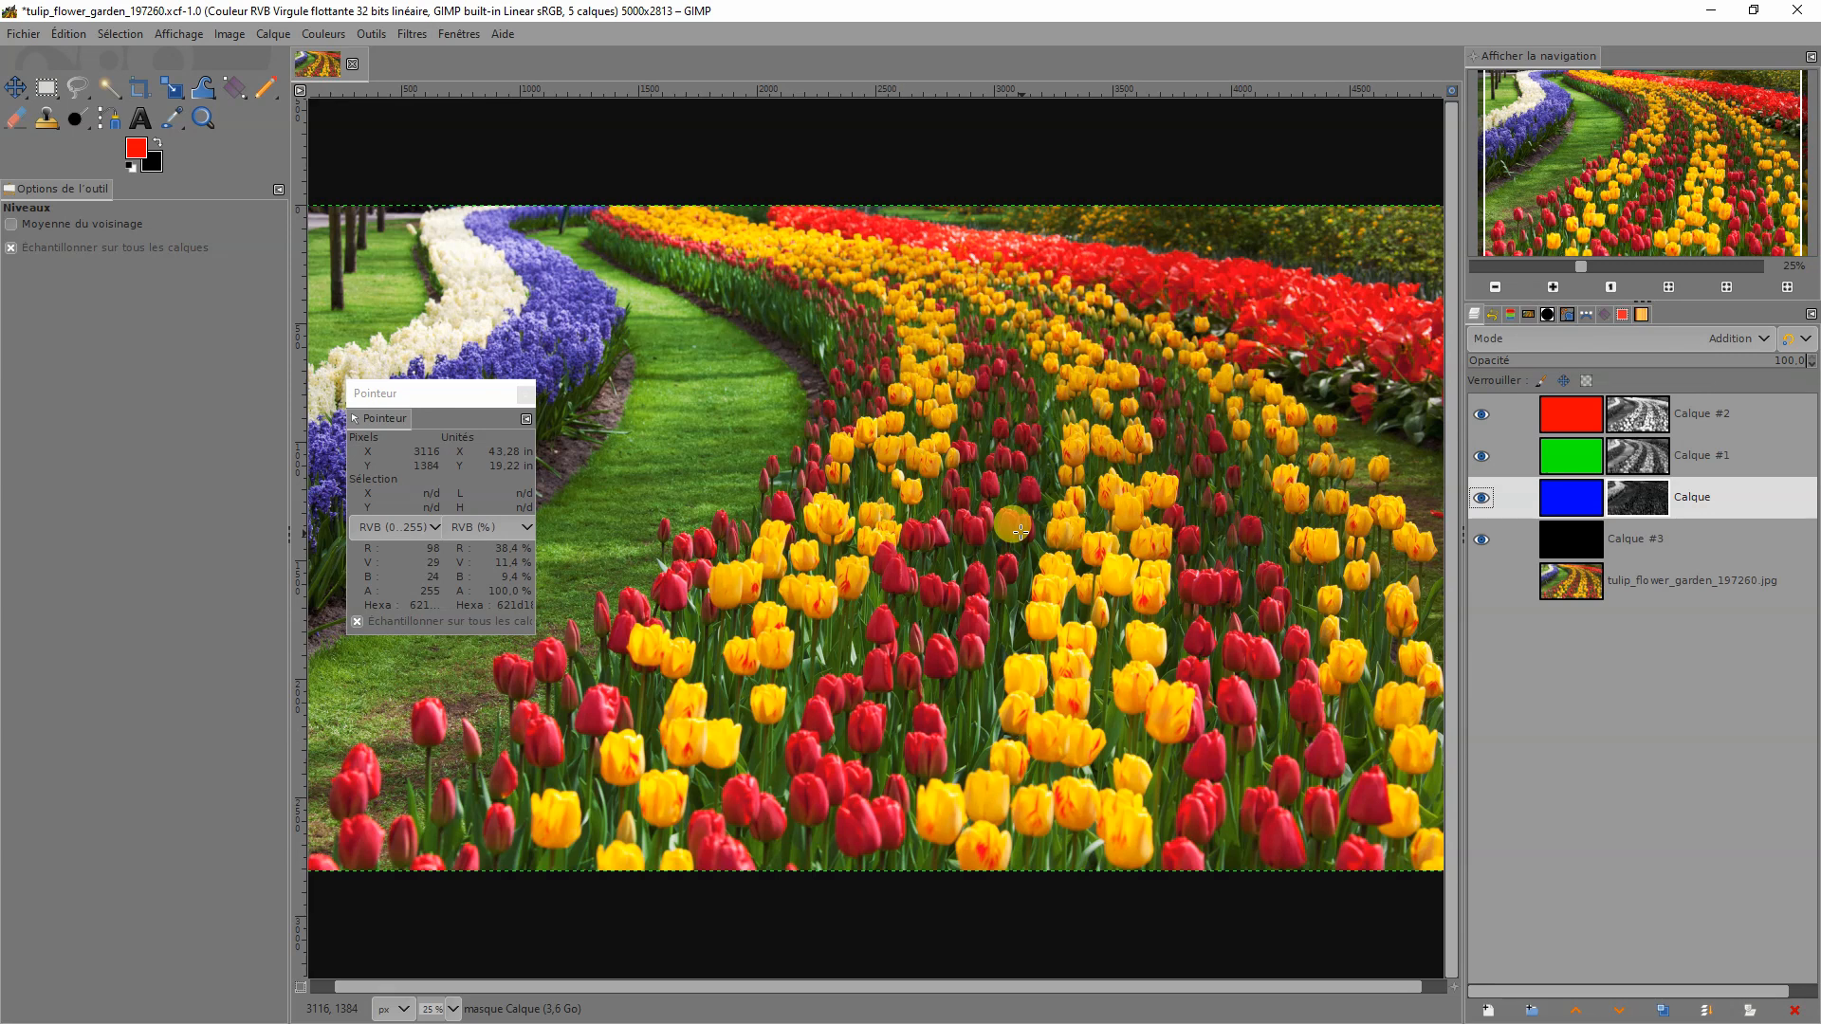
Step: Compare red plus green, red alone and red plus blue by switching the visibility of the blue and green layers
click(1481, 497)
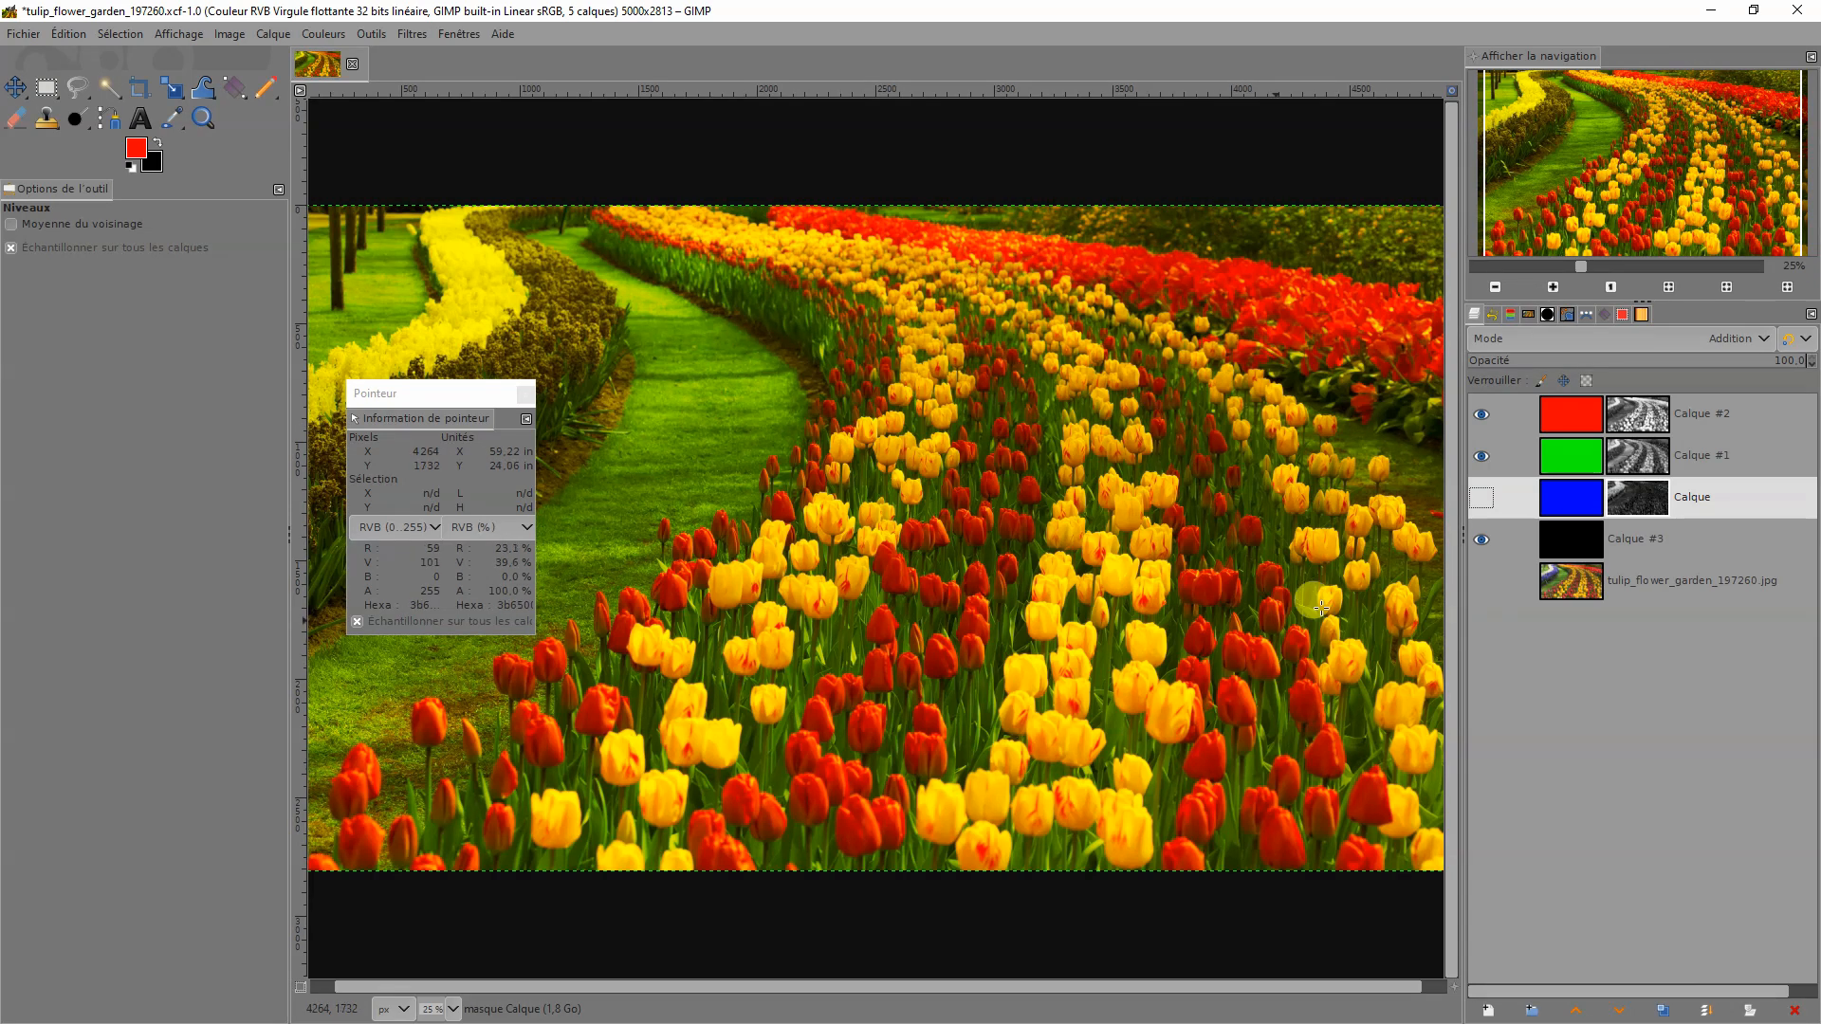
click(1482, 457)
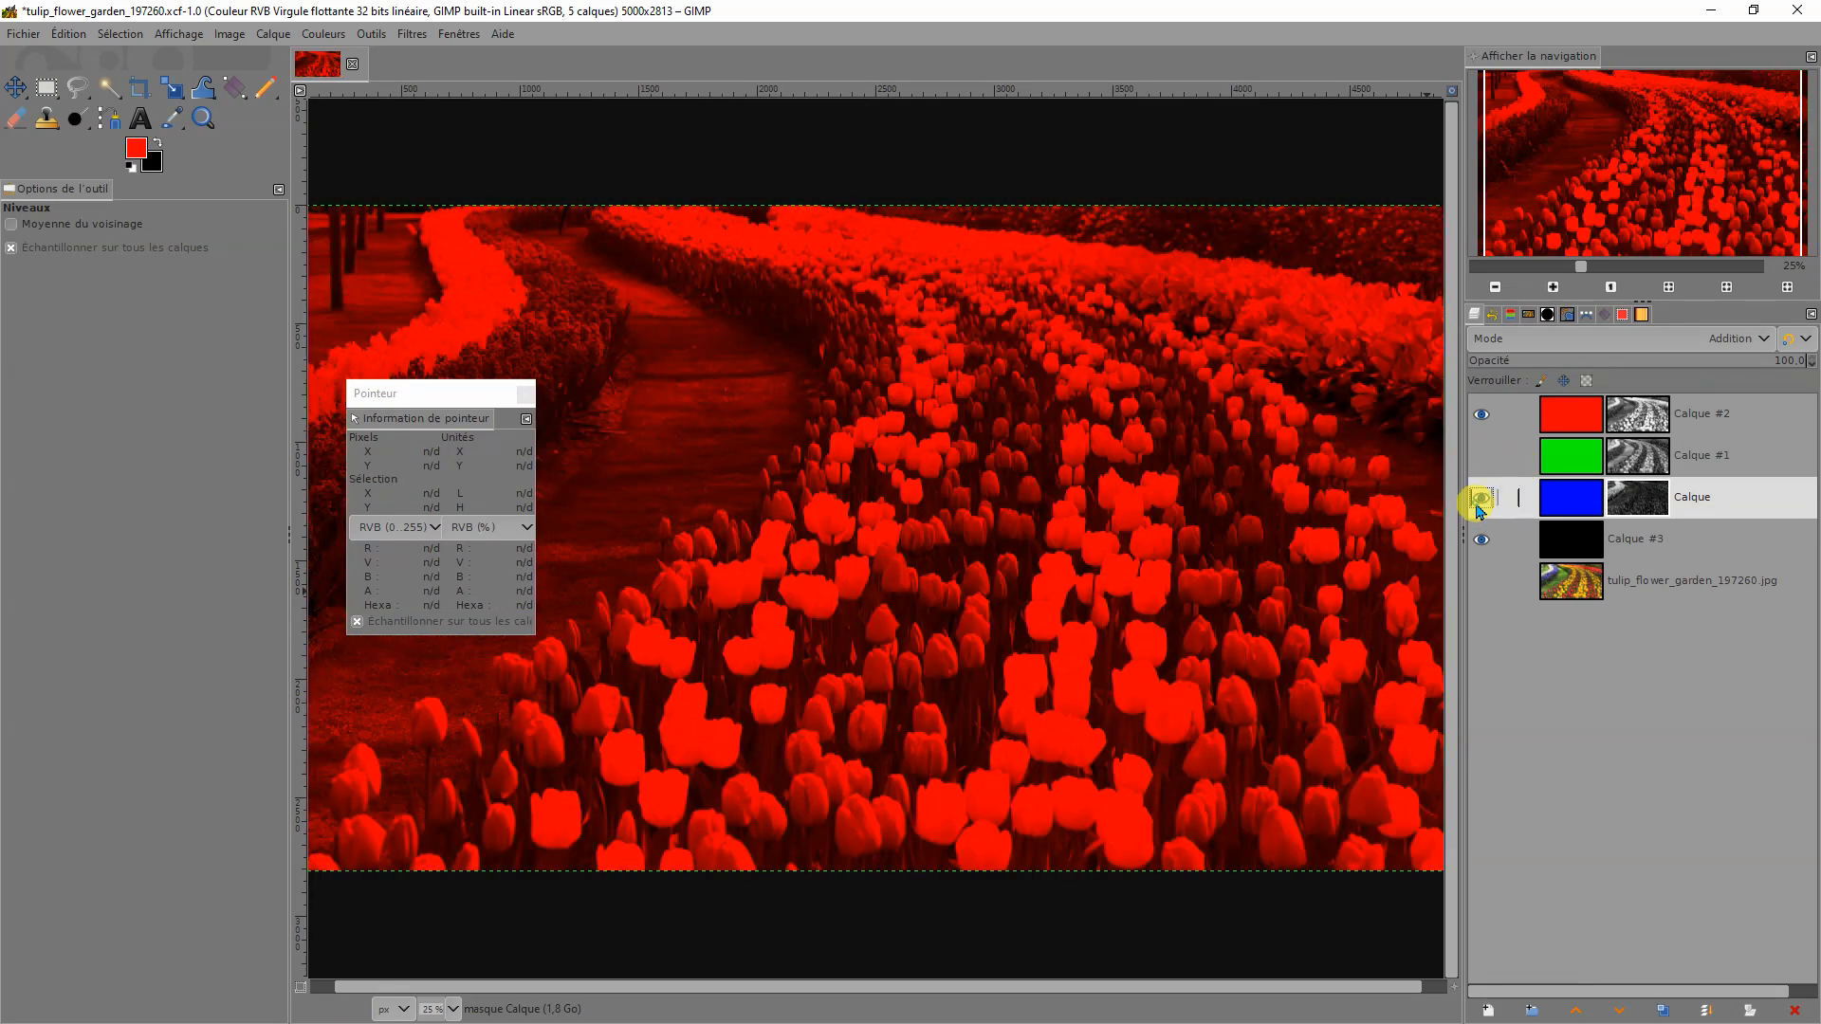
click(1480, 498)
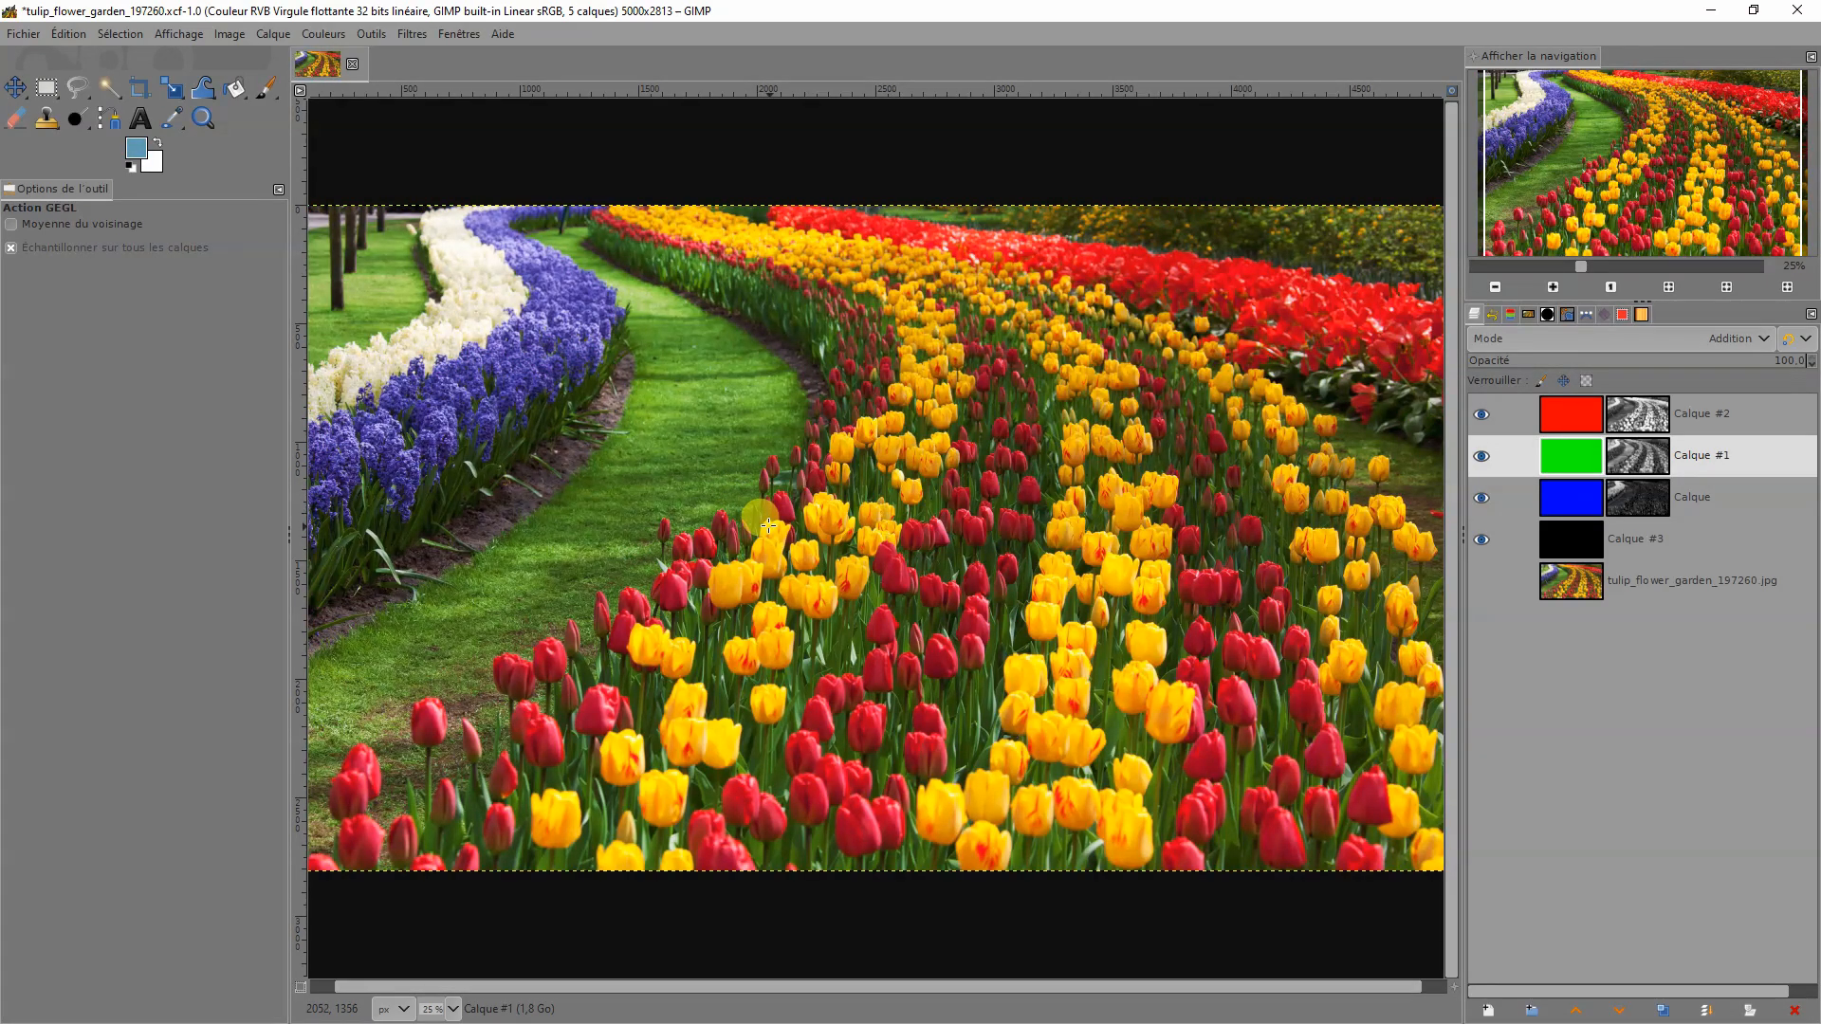
Step: Shift the hue of the red primary to yellow on the Calque #2 layer with Teinte-Saturation
click(1558, 420)
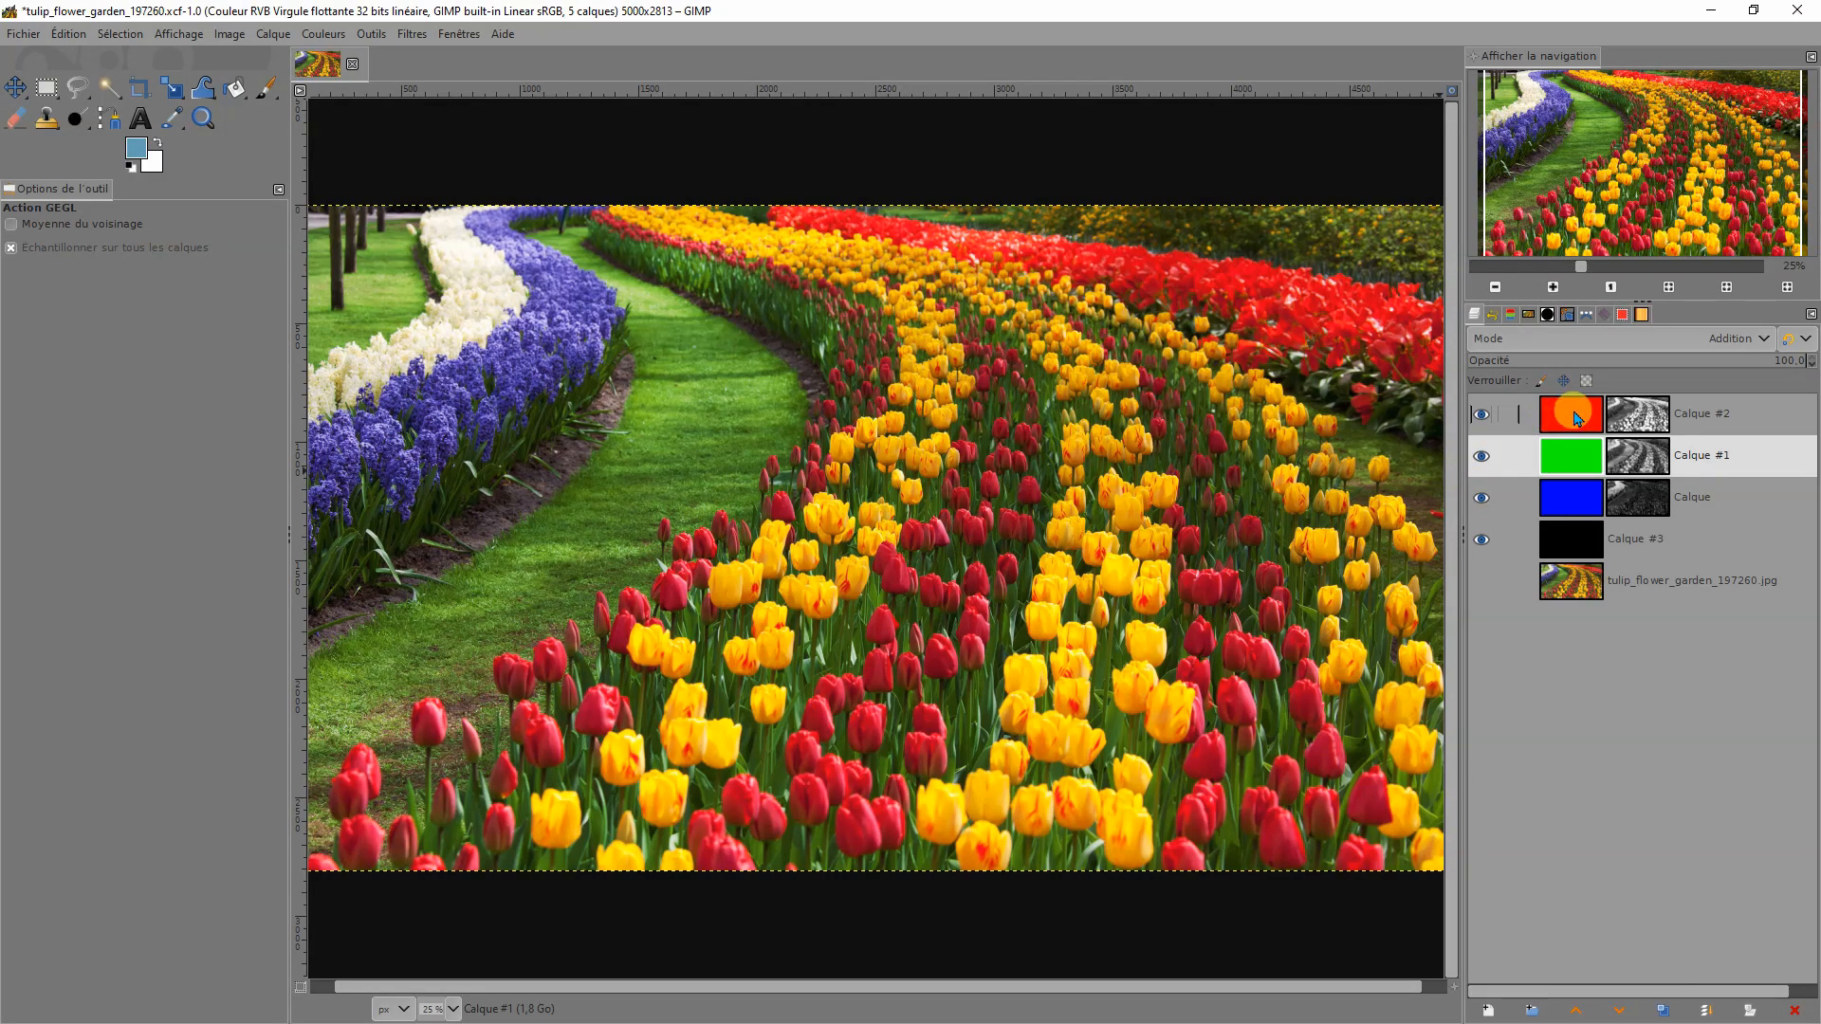
click(1576, 417)
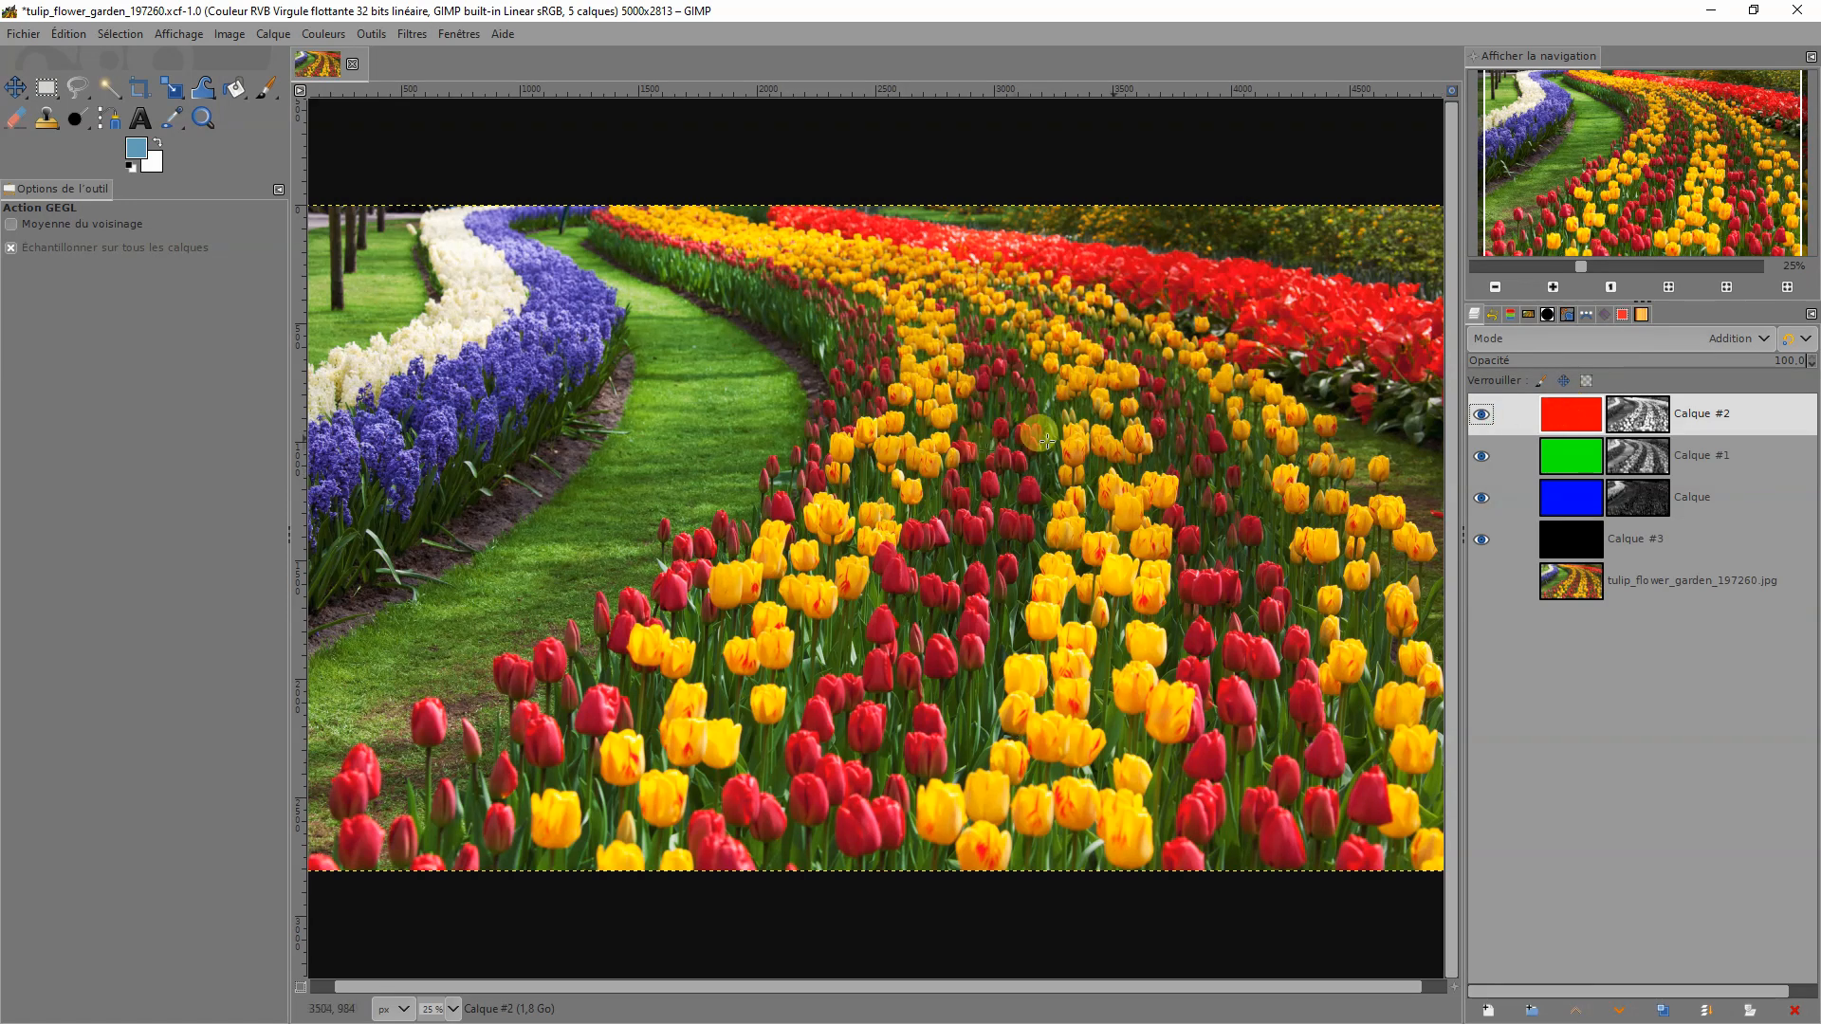
right_click(935, 467)
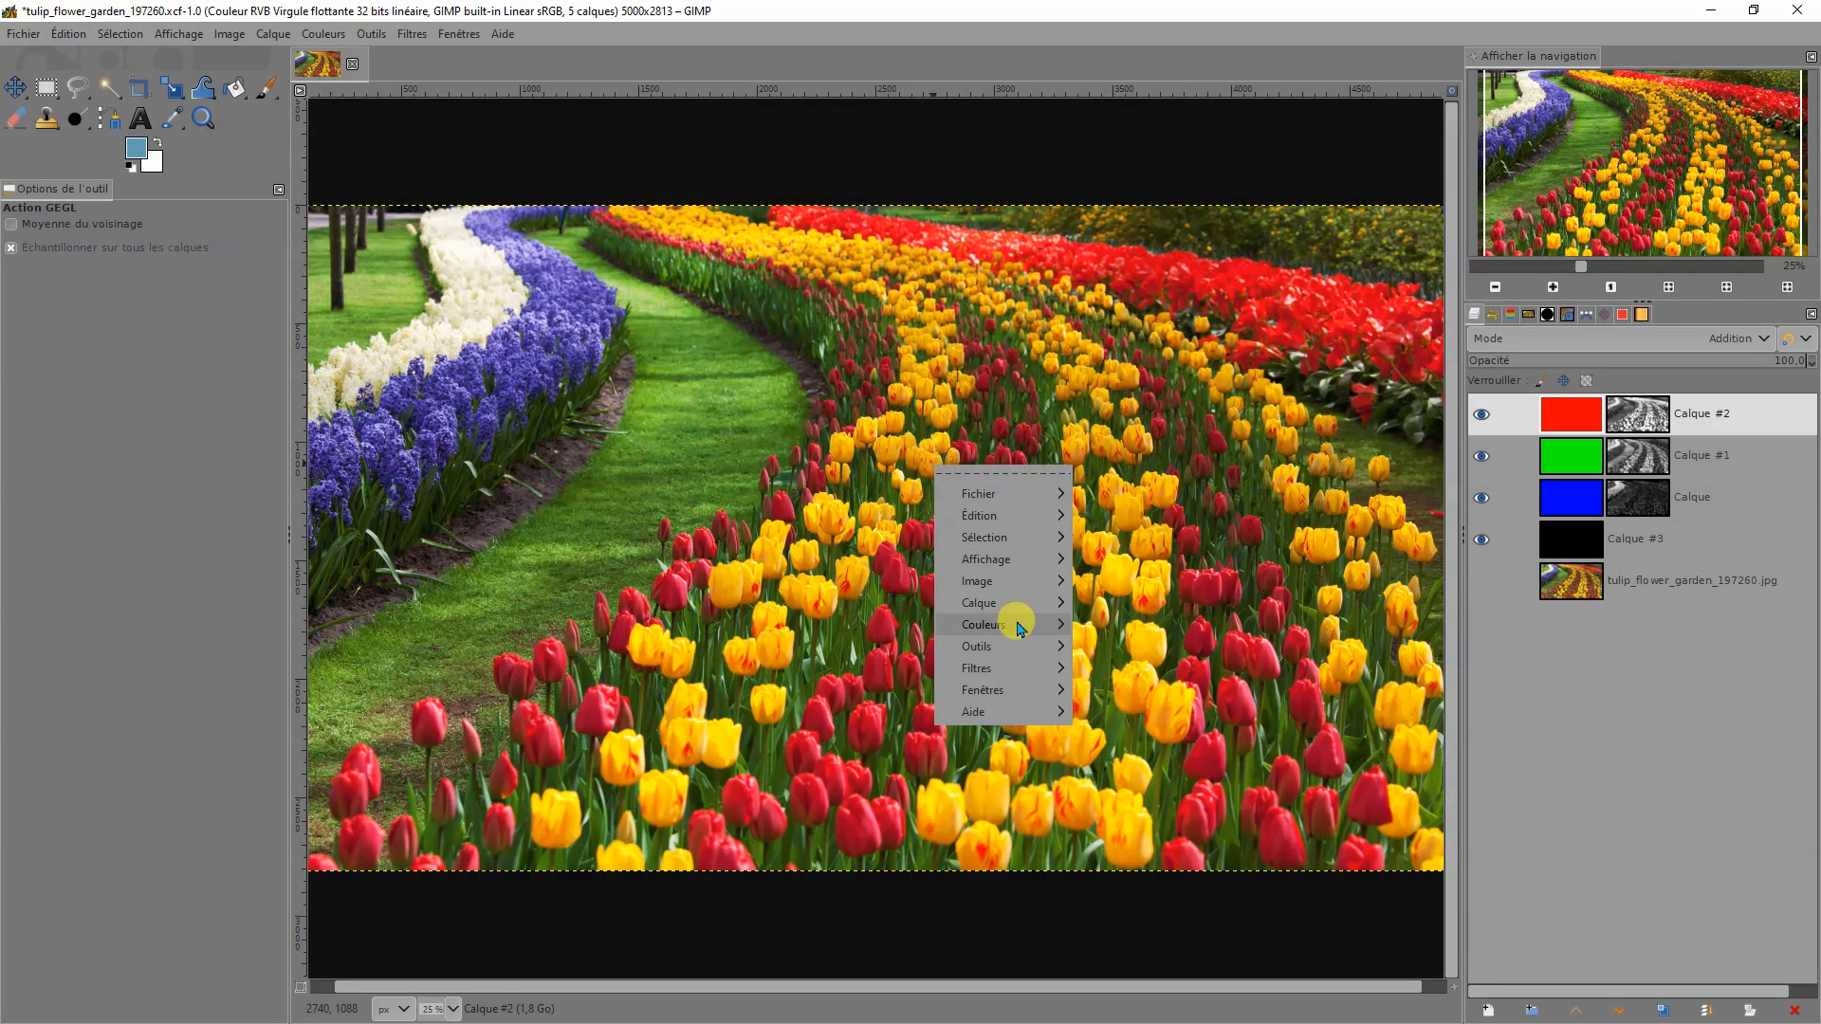
mouse_move(1020, 624)
click(1144, 429)
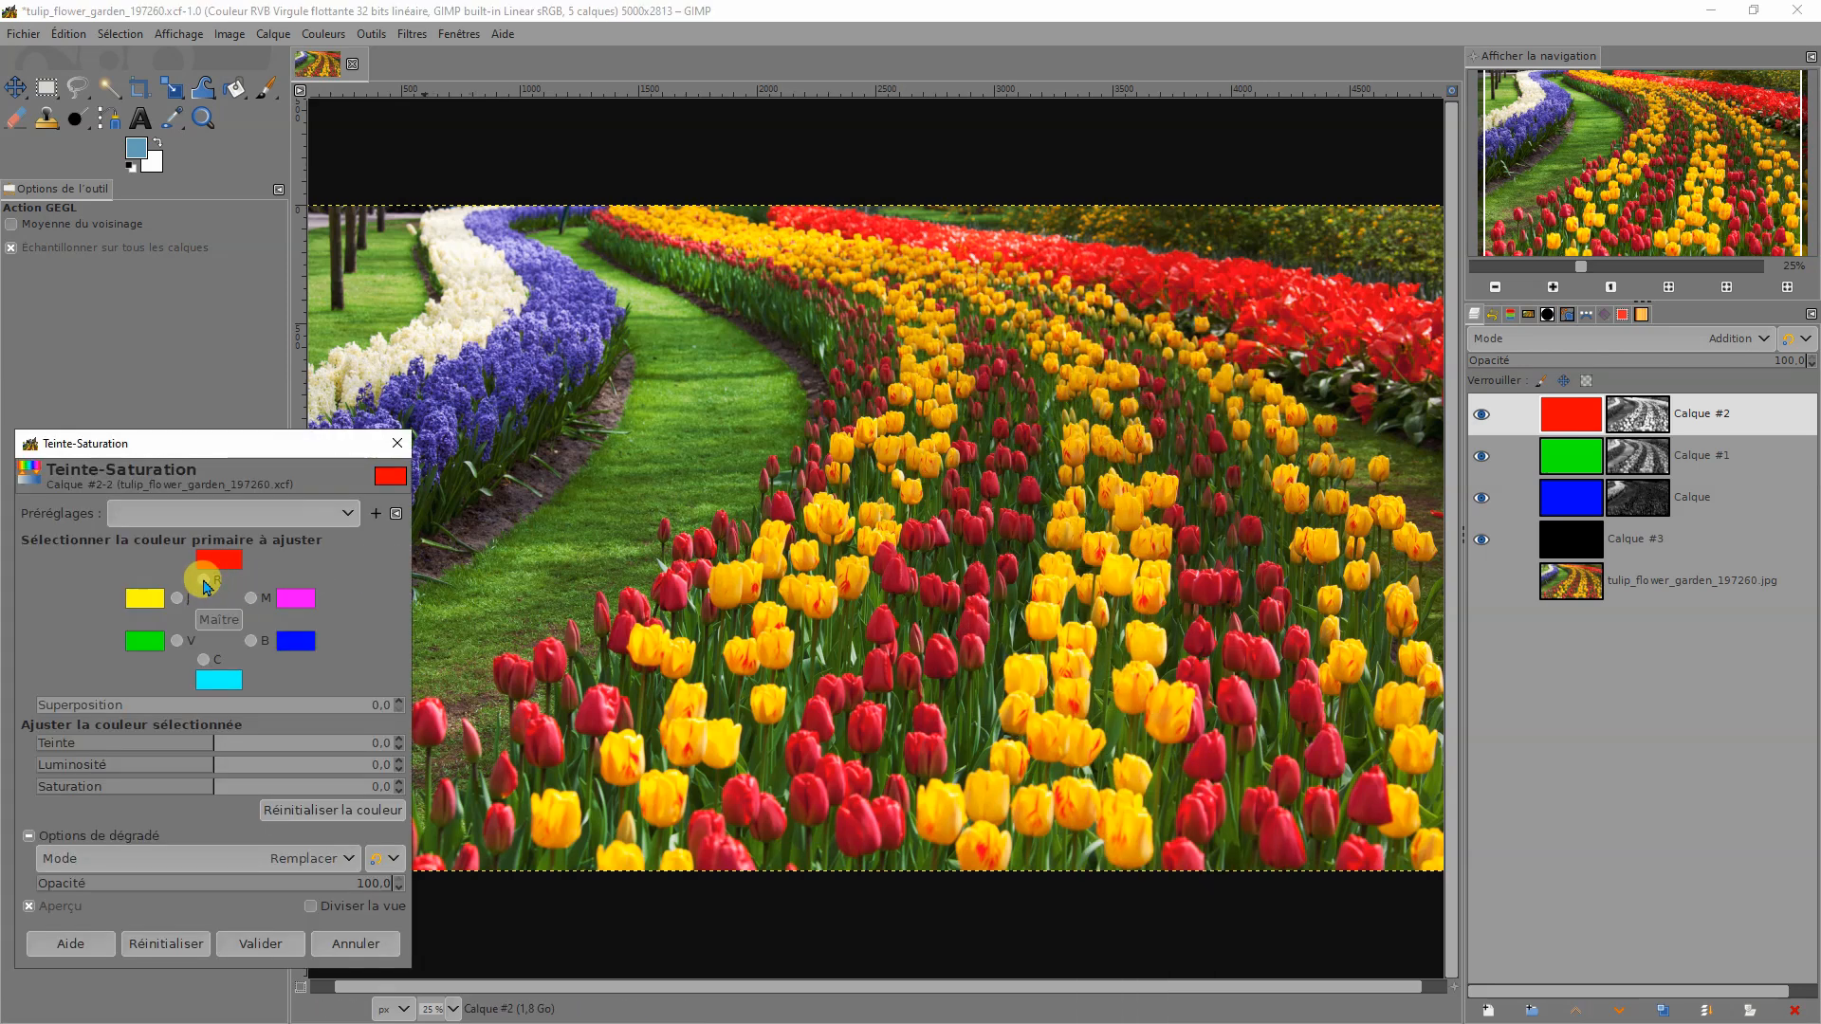
click(204, 580)
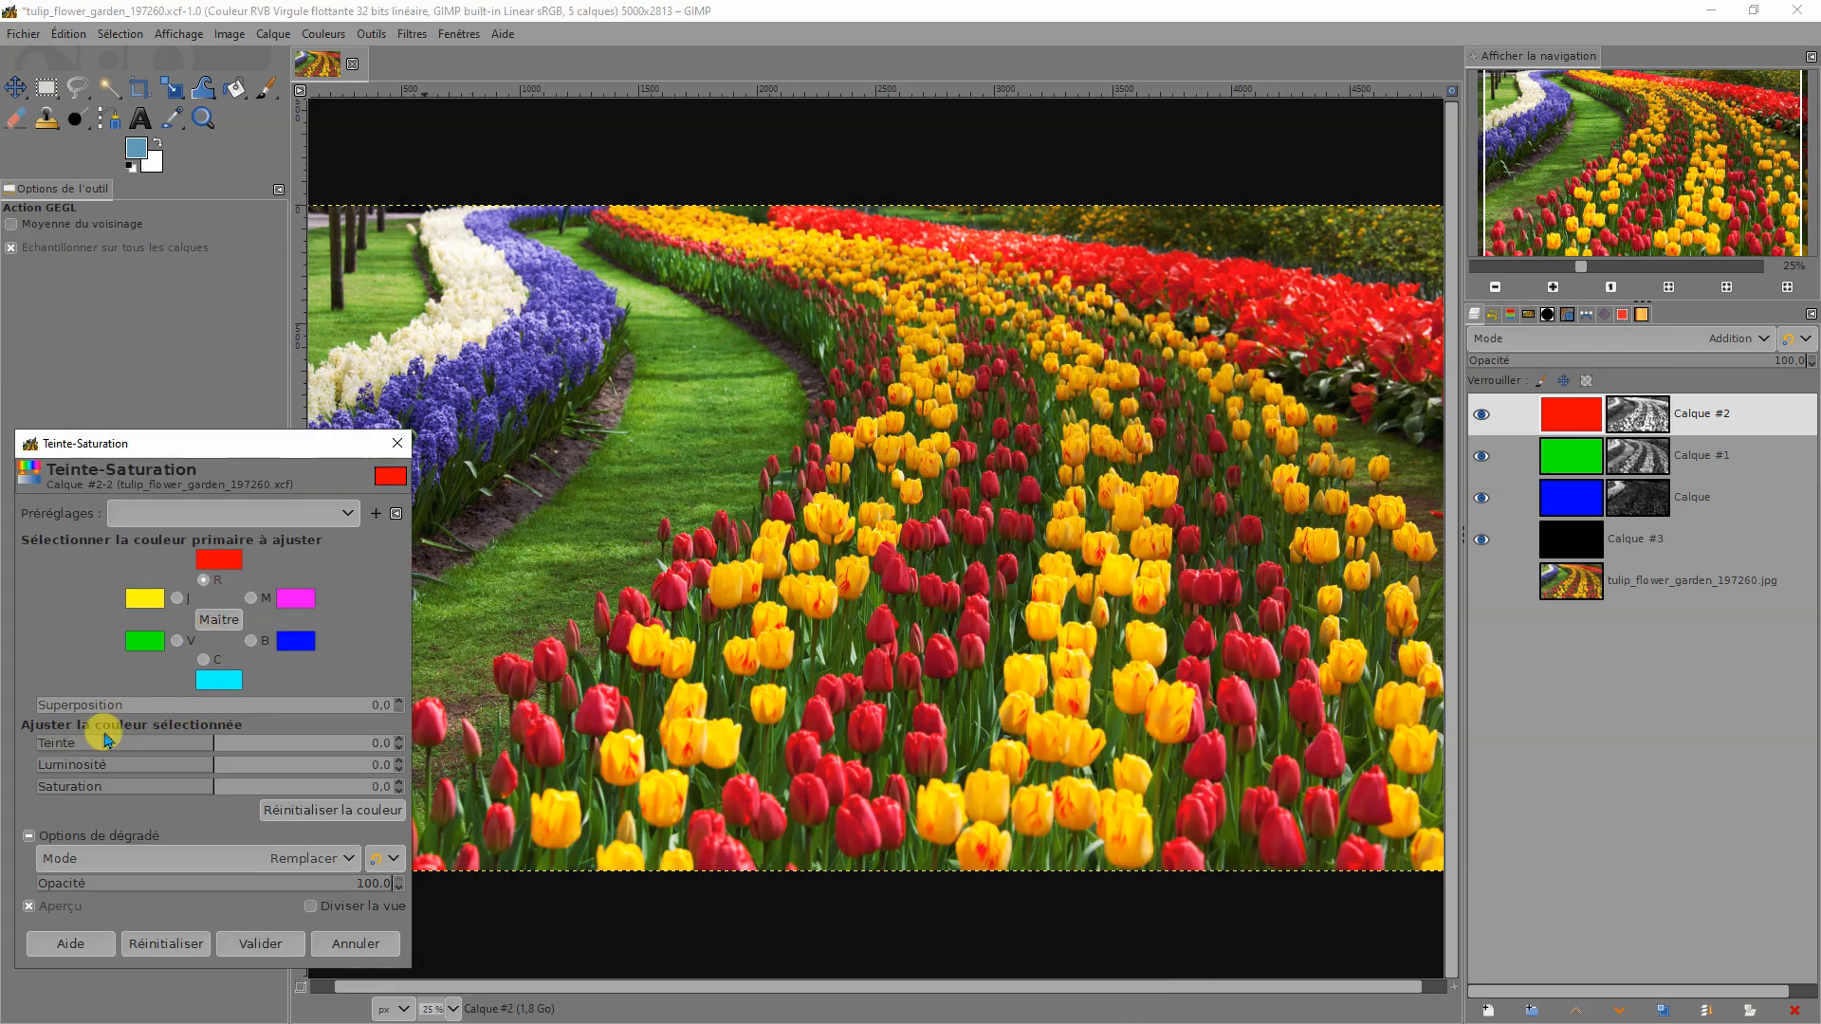
click(302, 743)
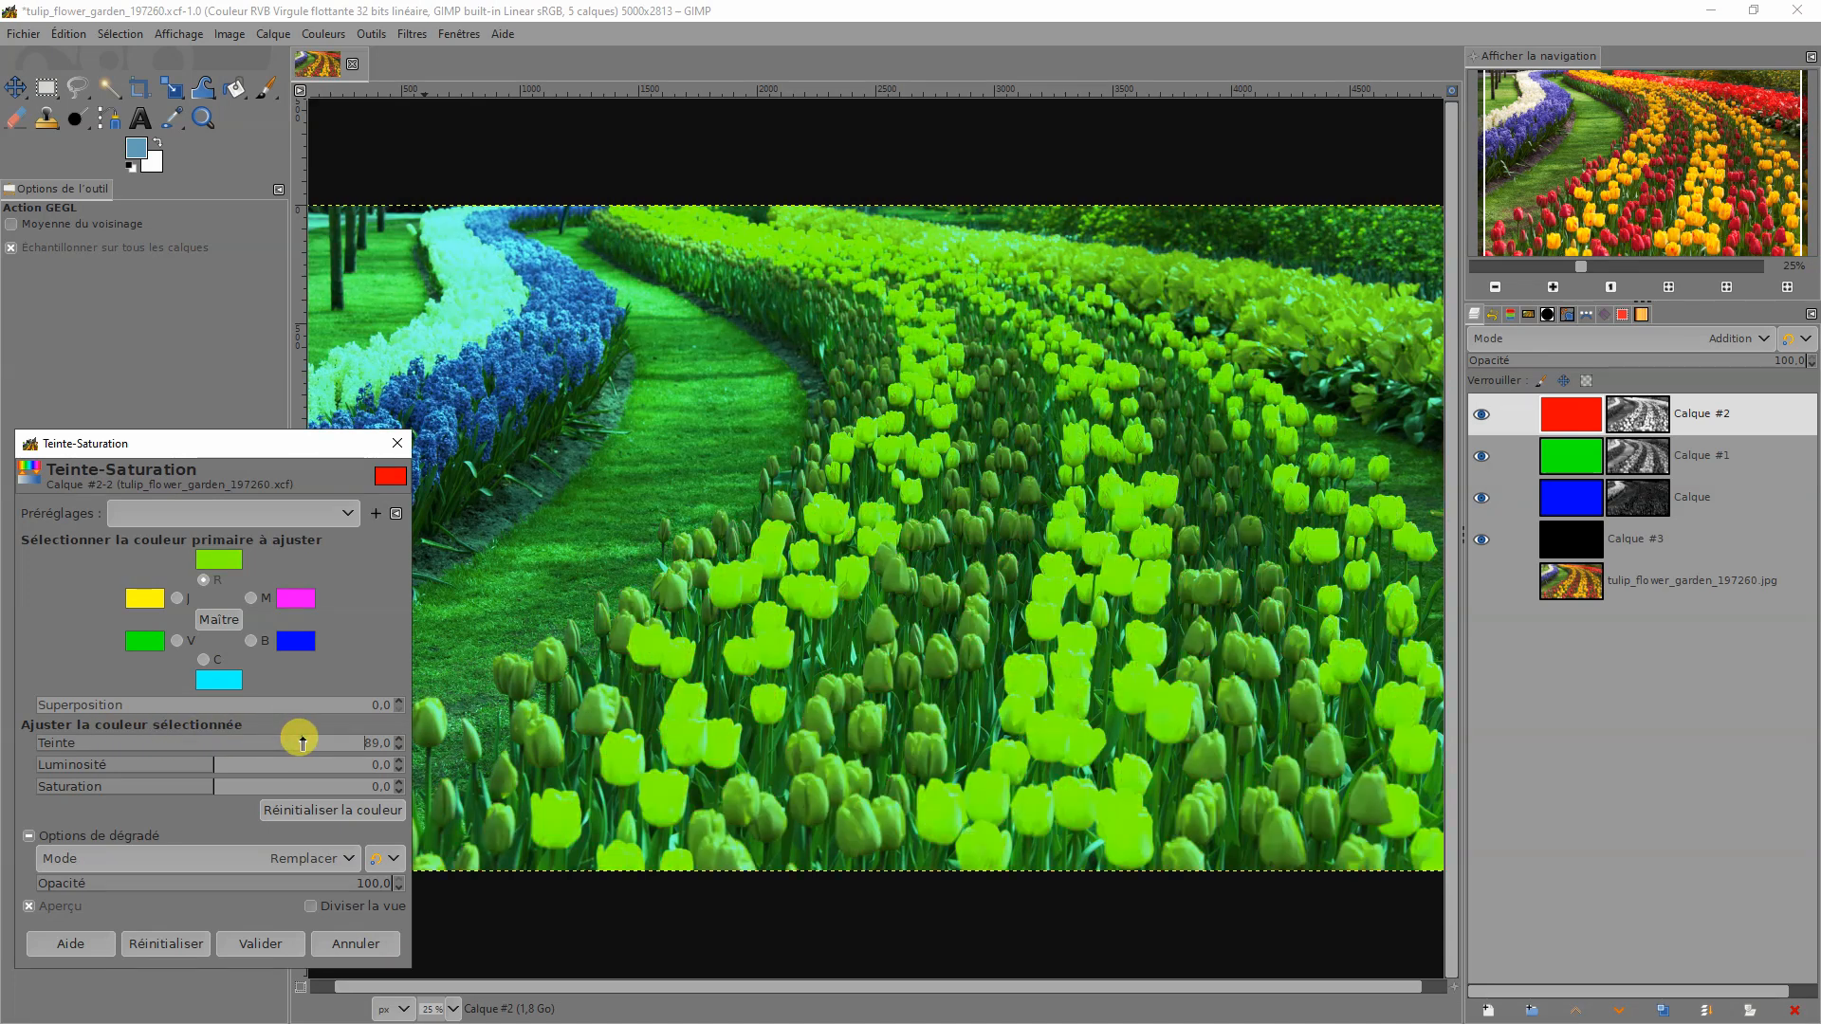
mouse_move(301, 742)
mouse_down()
mouse_move(256, 741)
mouse_move(273, 745)
mouse_up()
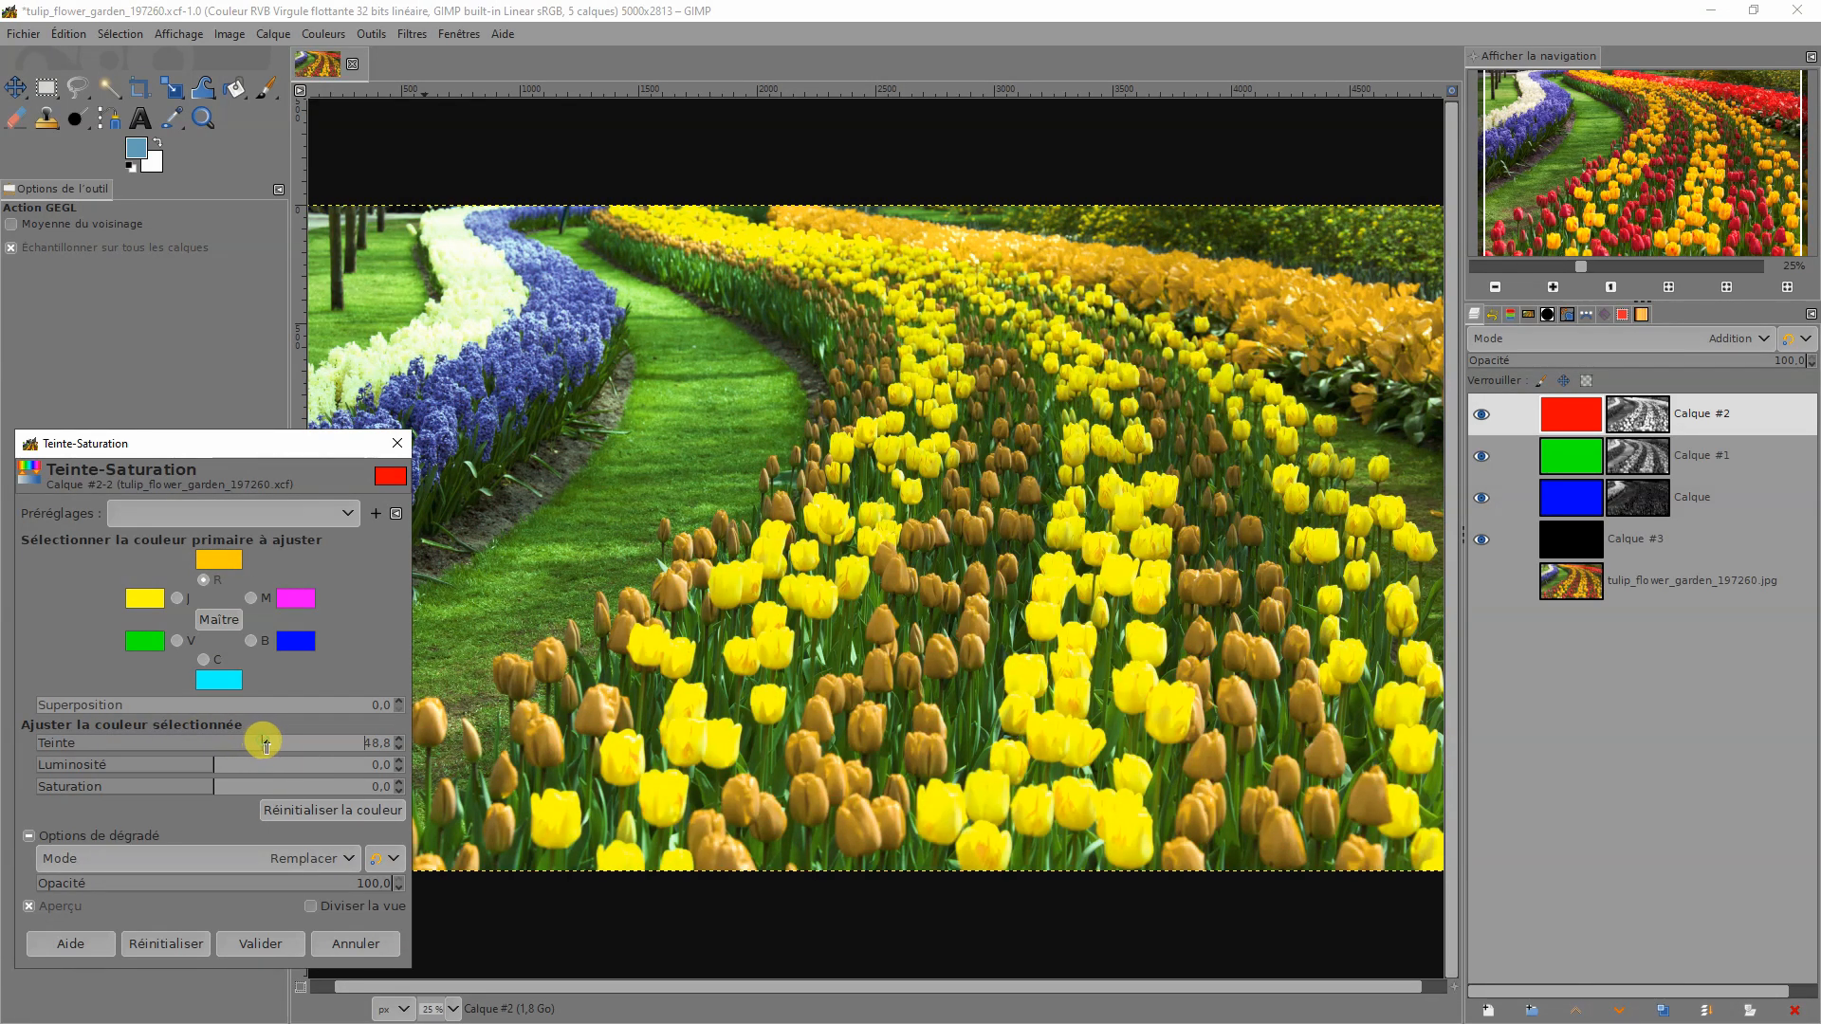
click(258, 940)
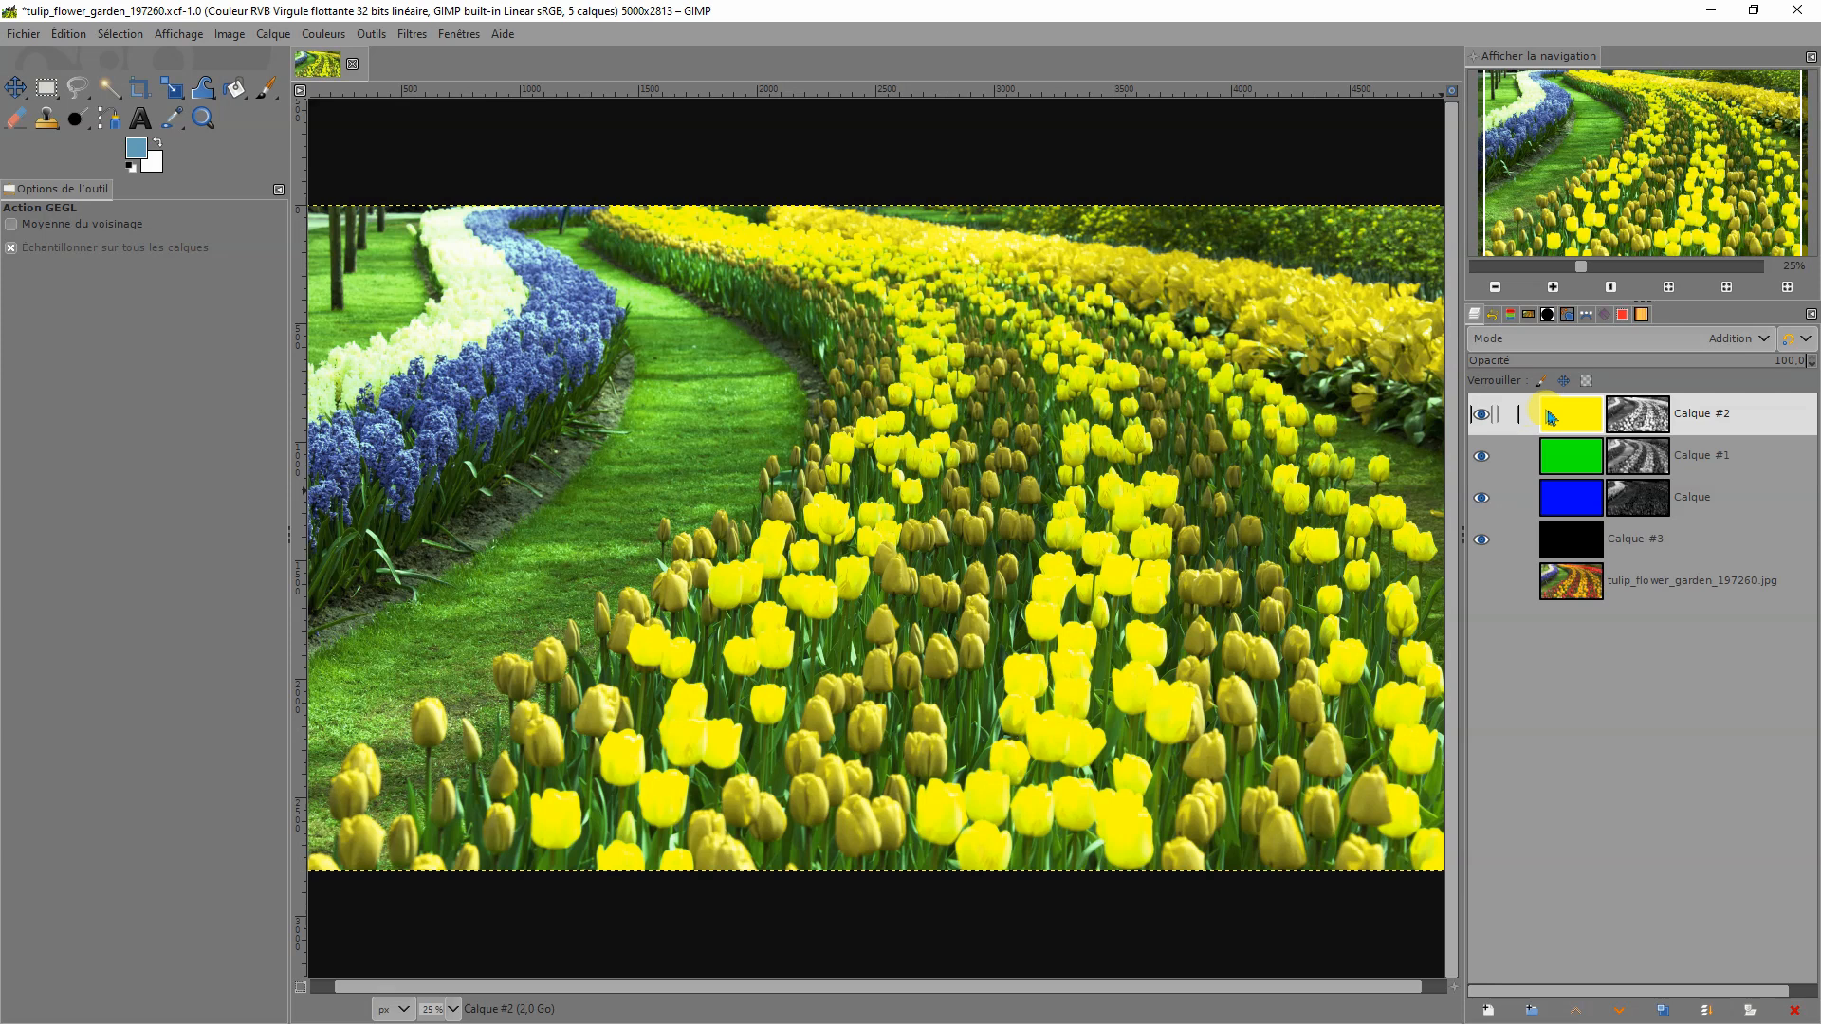
Step: Shift the green primary's hue to 97.7 on the Calque #1 layer with Teinte-Saturation
click(1575, 458)
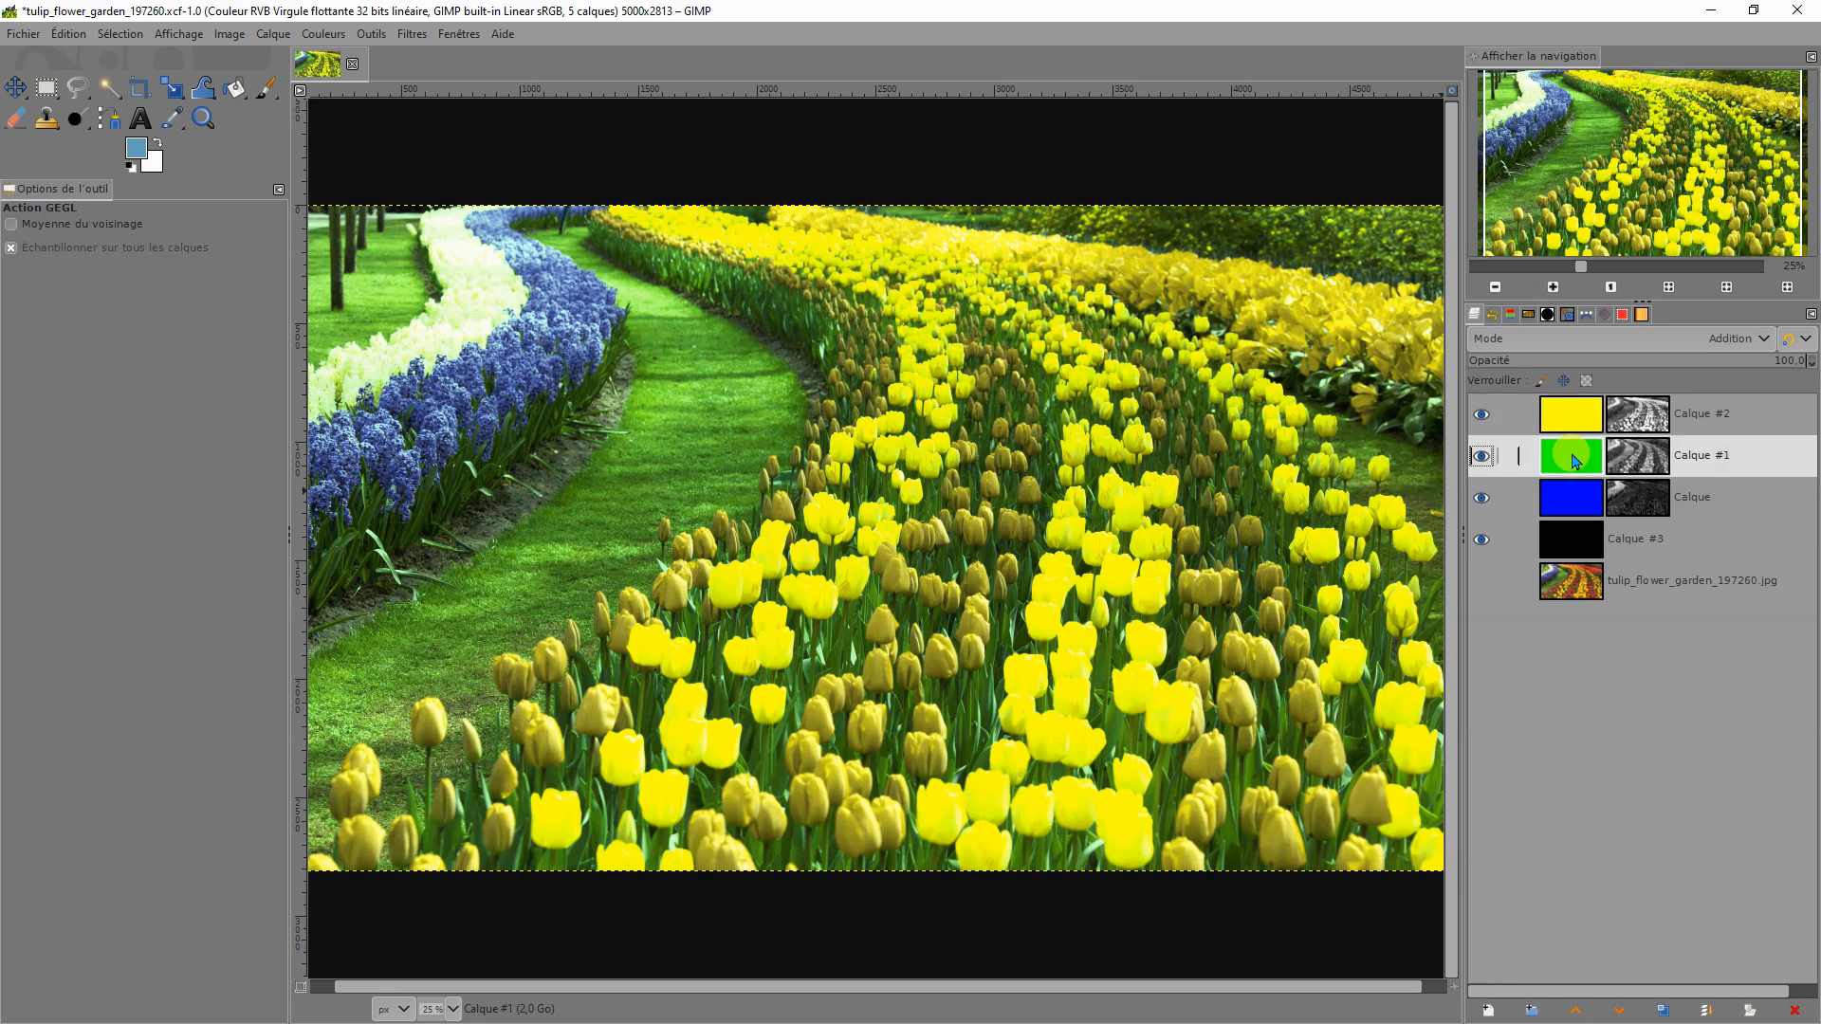
right_click(1573, 460)
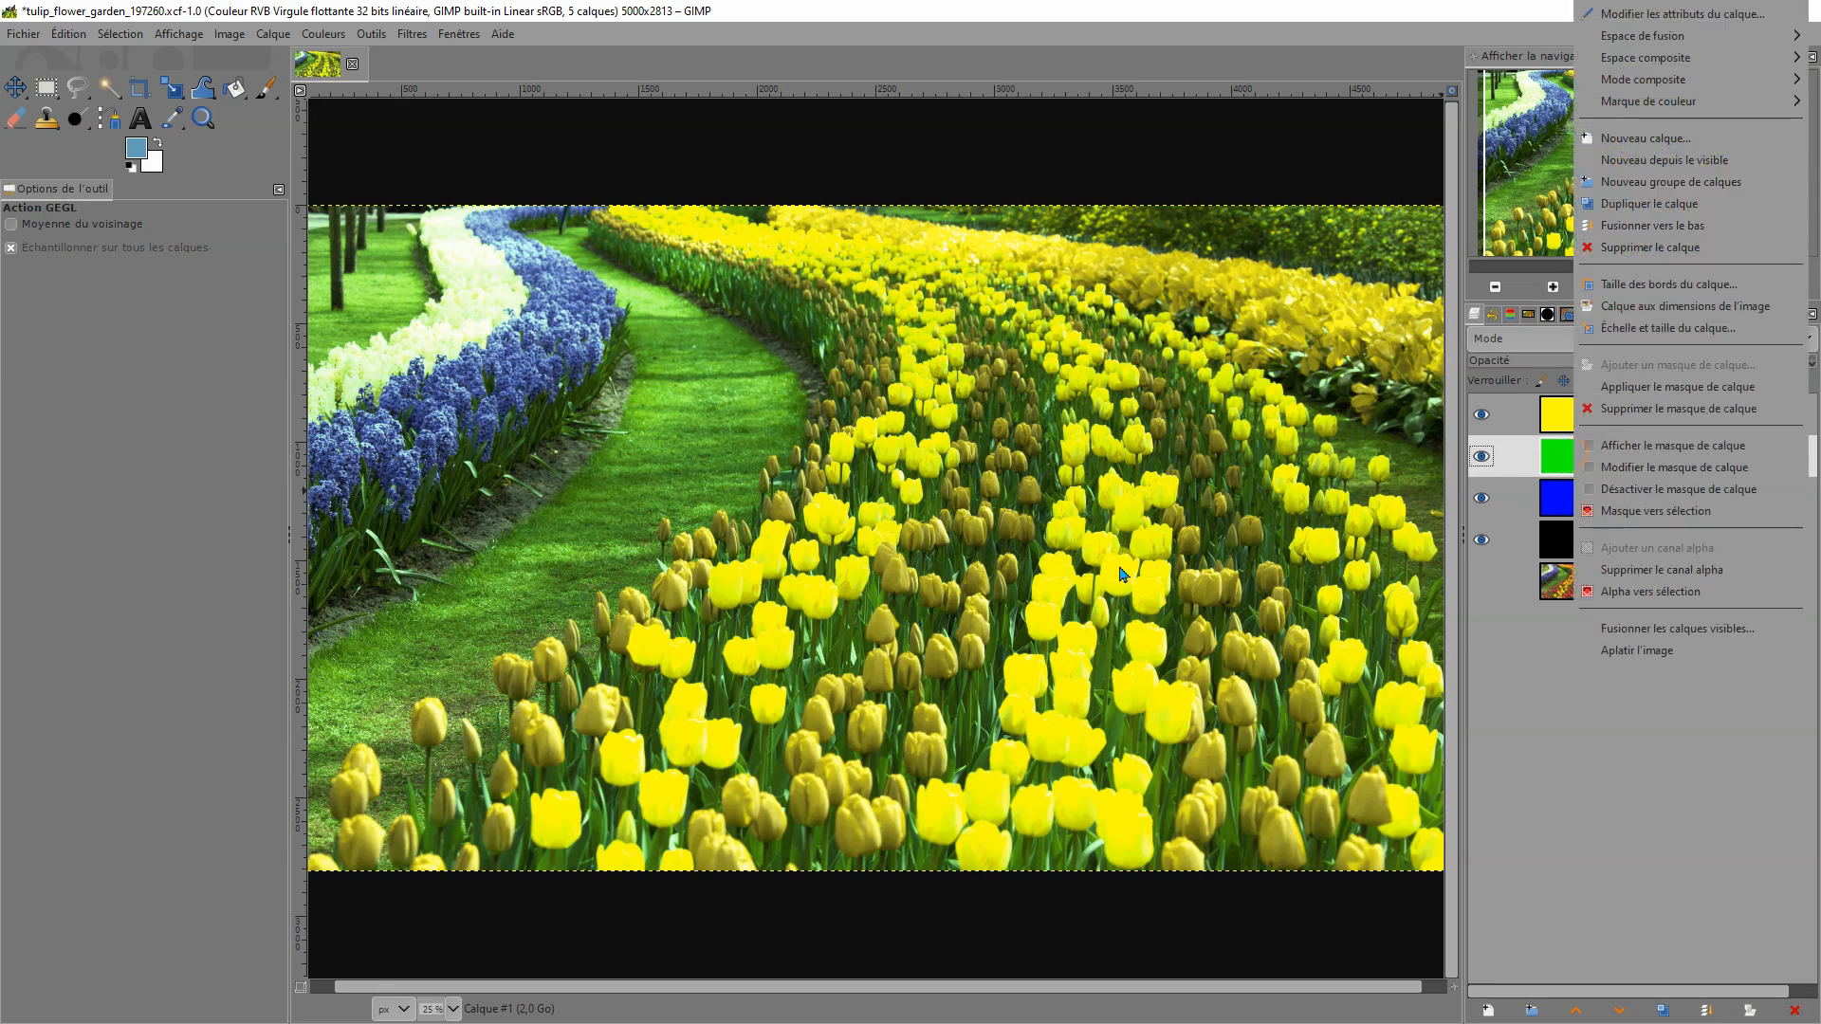
click(1210, 582)
click(1566, 461)
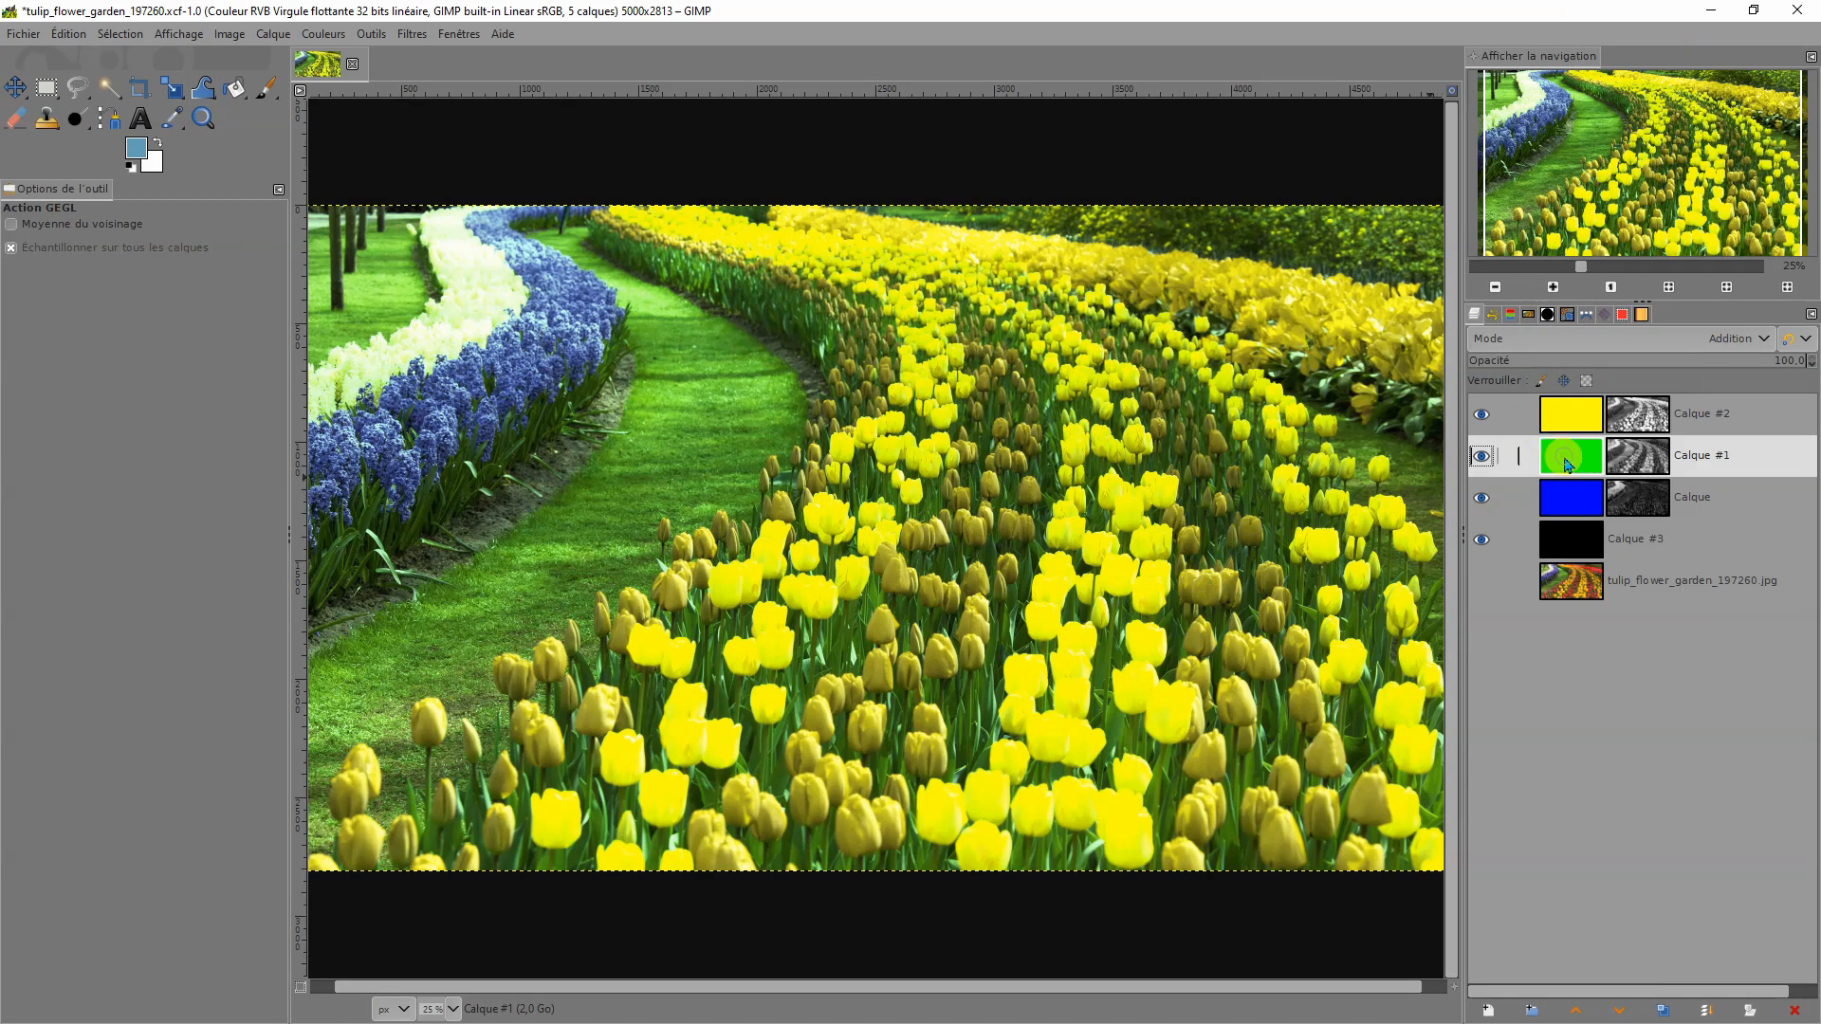
right_click(1034, 556)
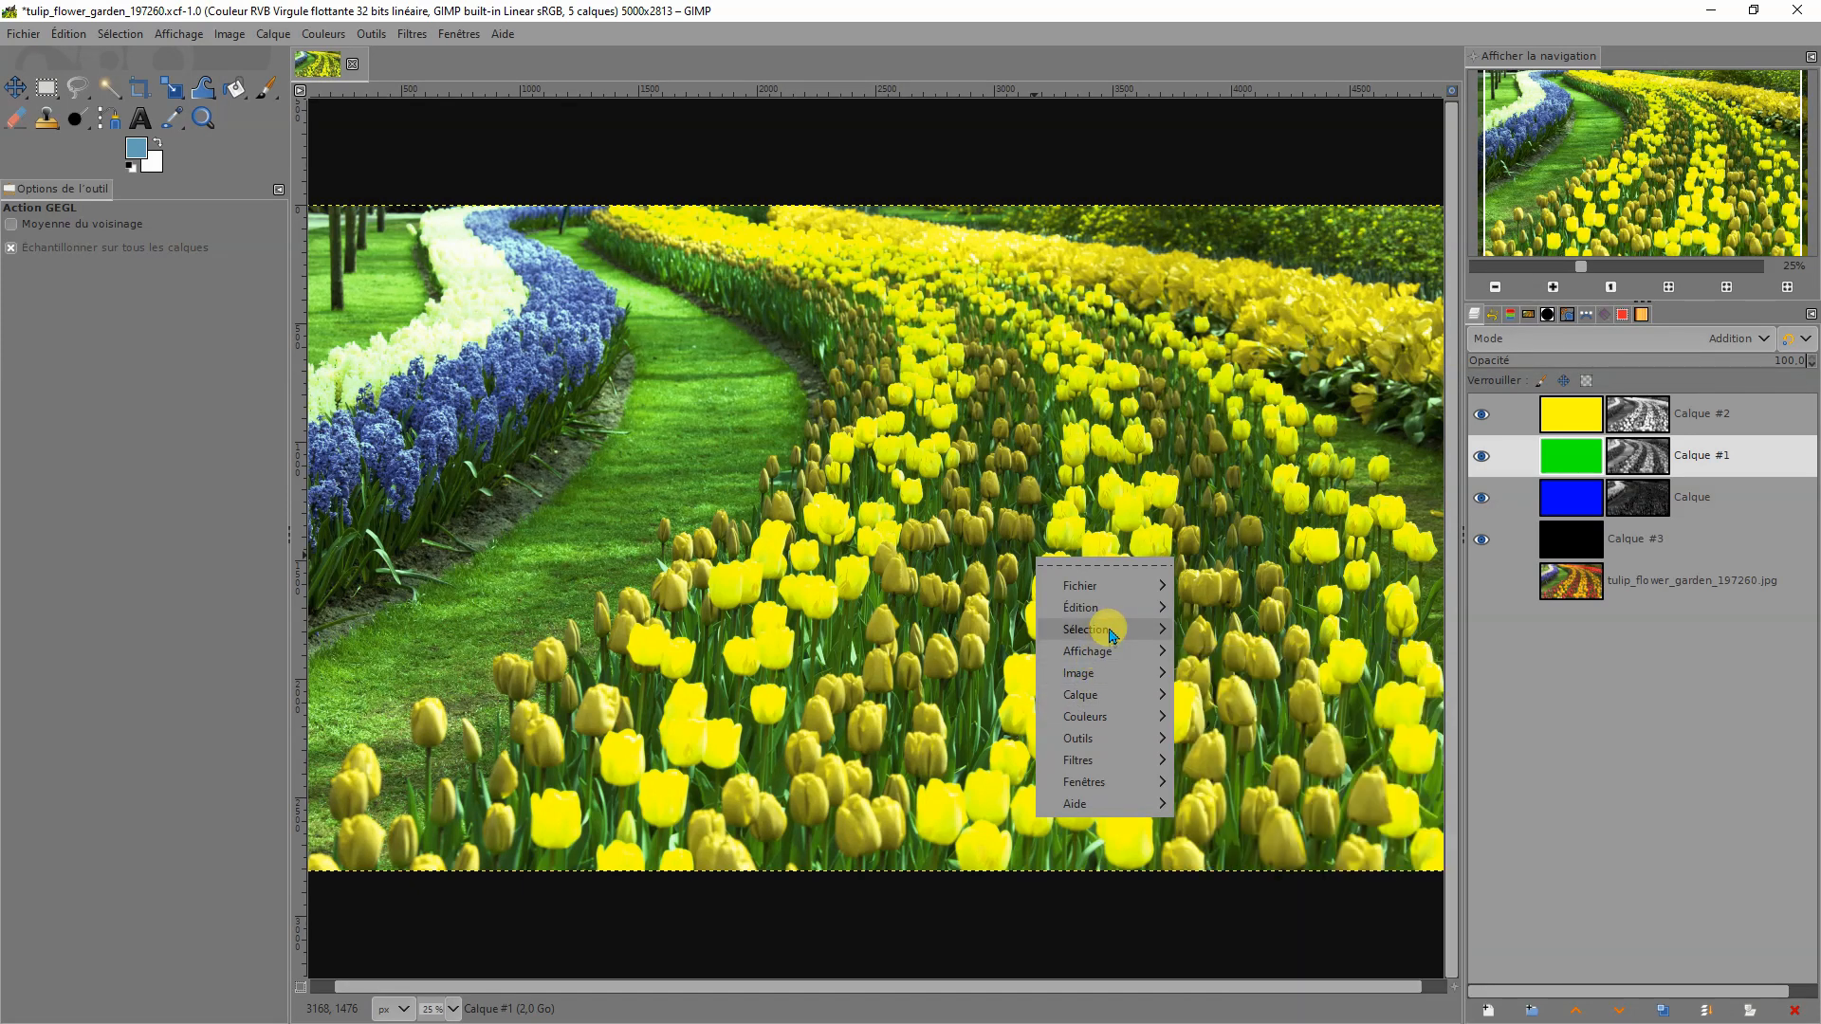
mouse_move(1129, 726)
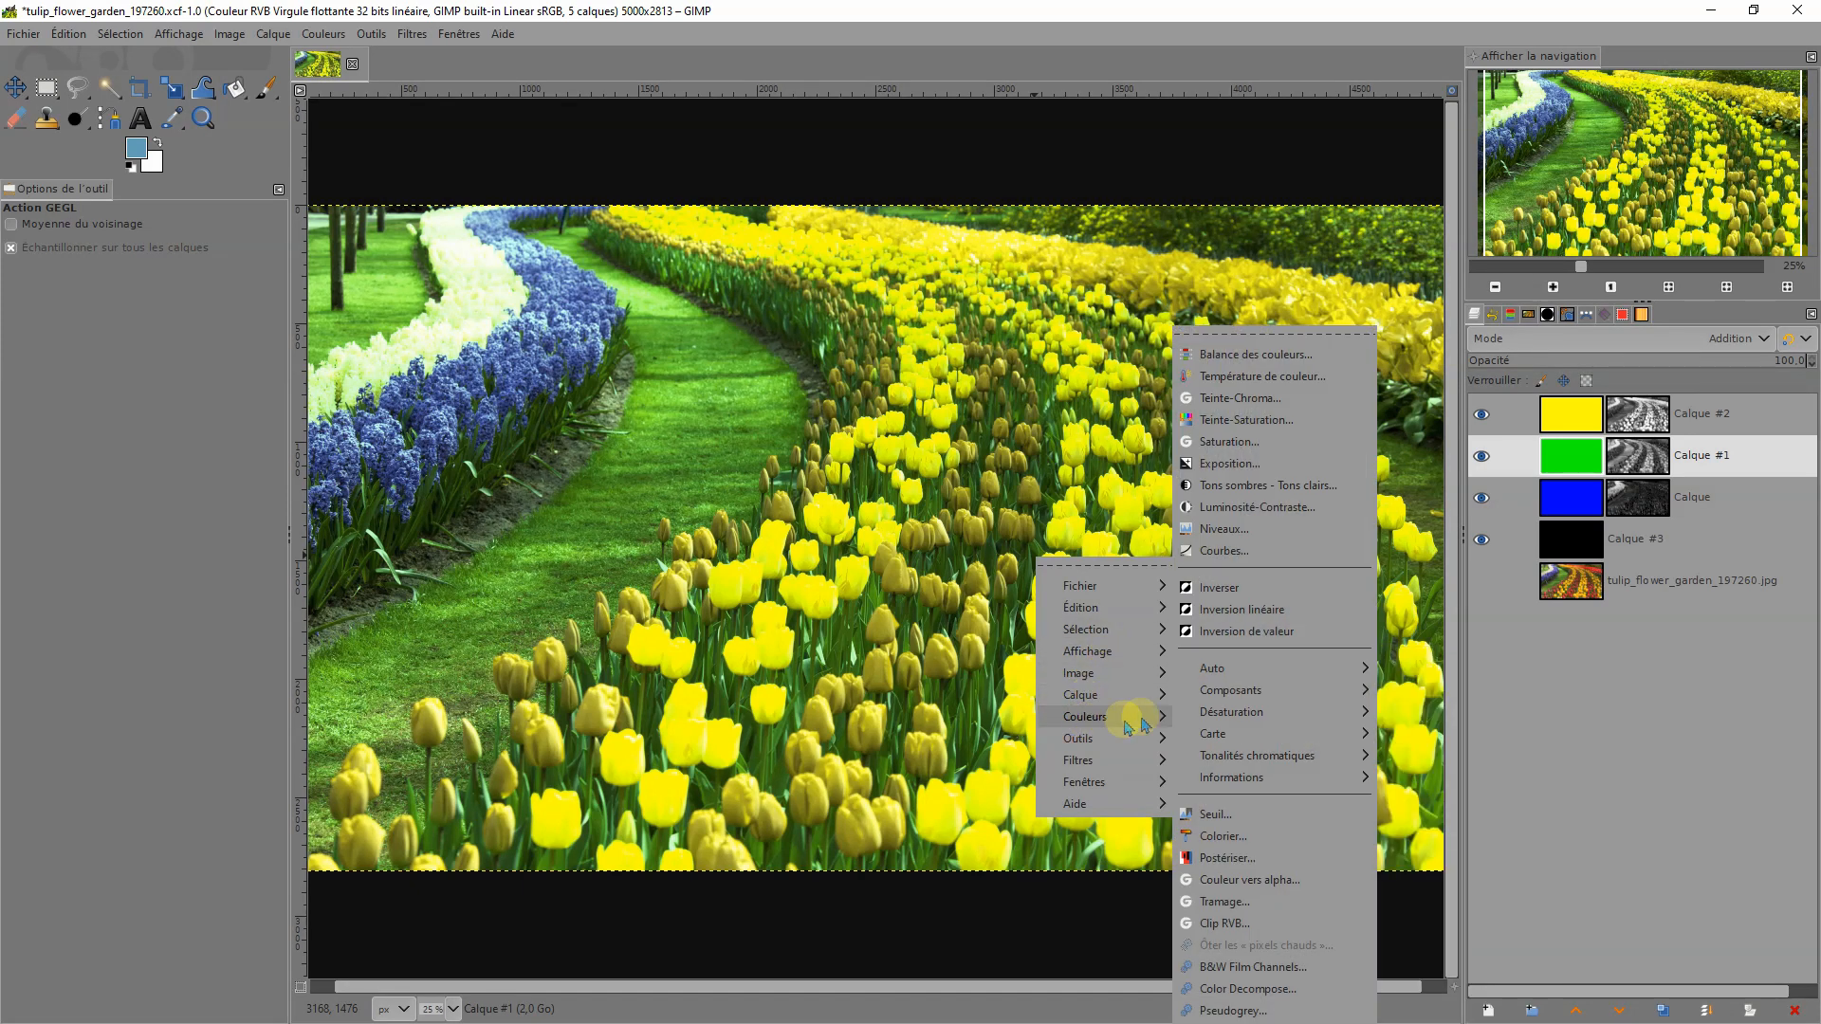
click(1242, 423)
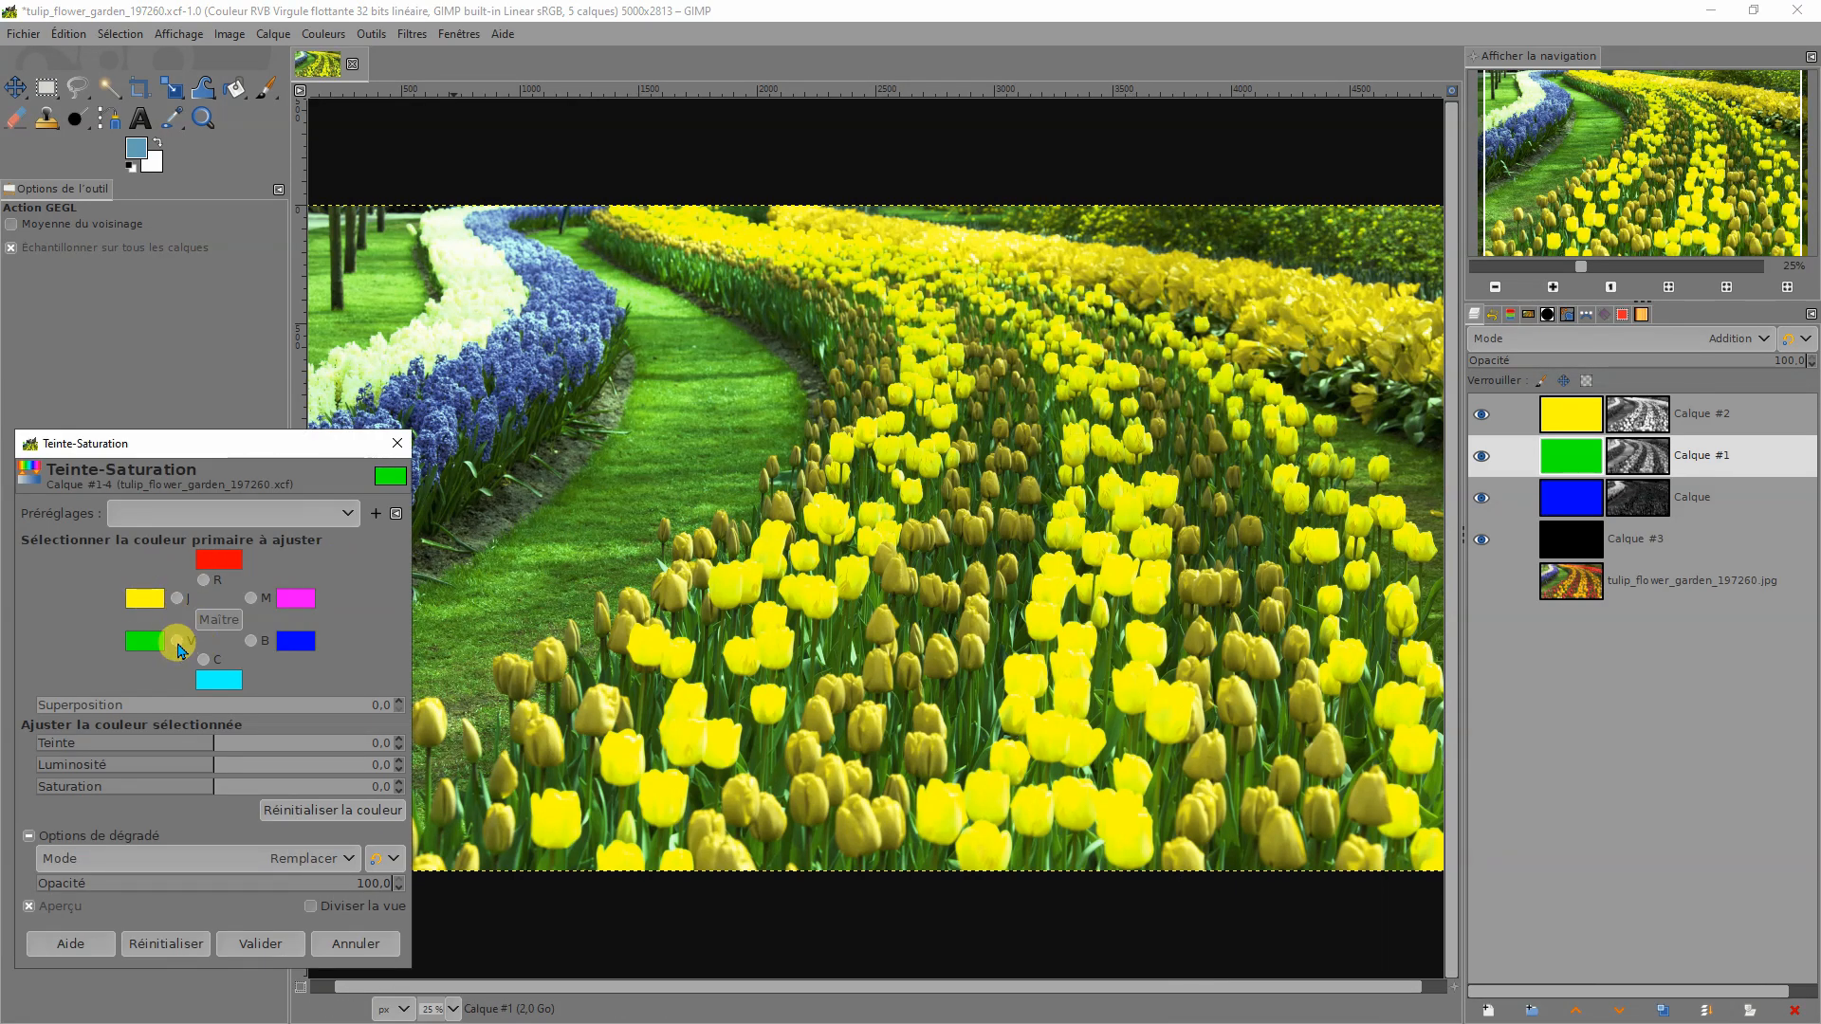
click(179, 643)
click(123, 744)
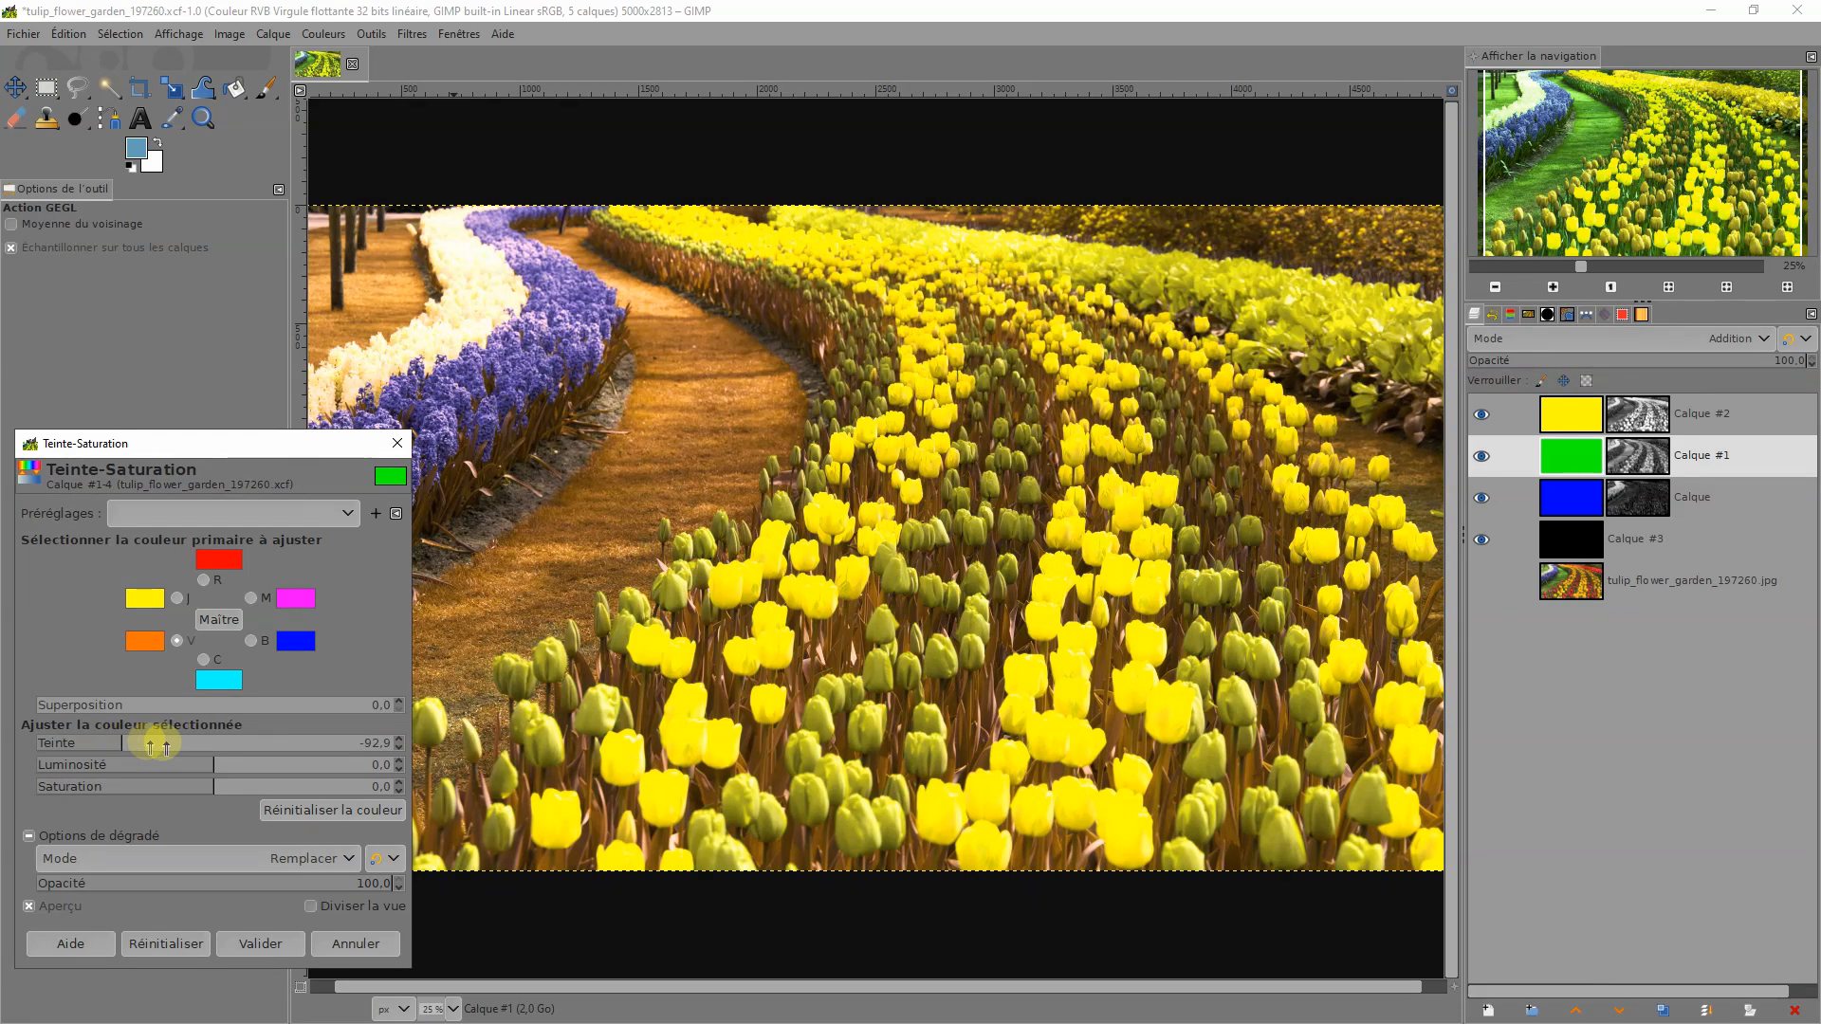
click(309, 742)
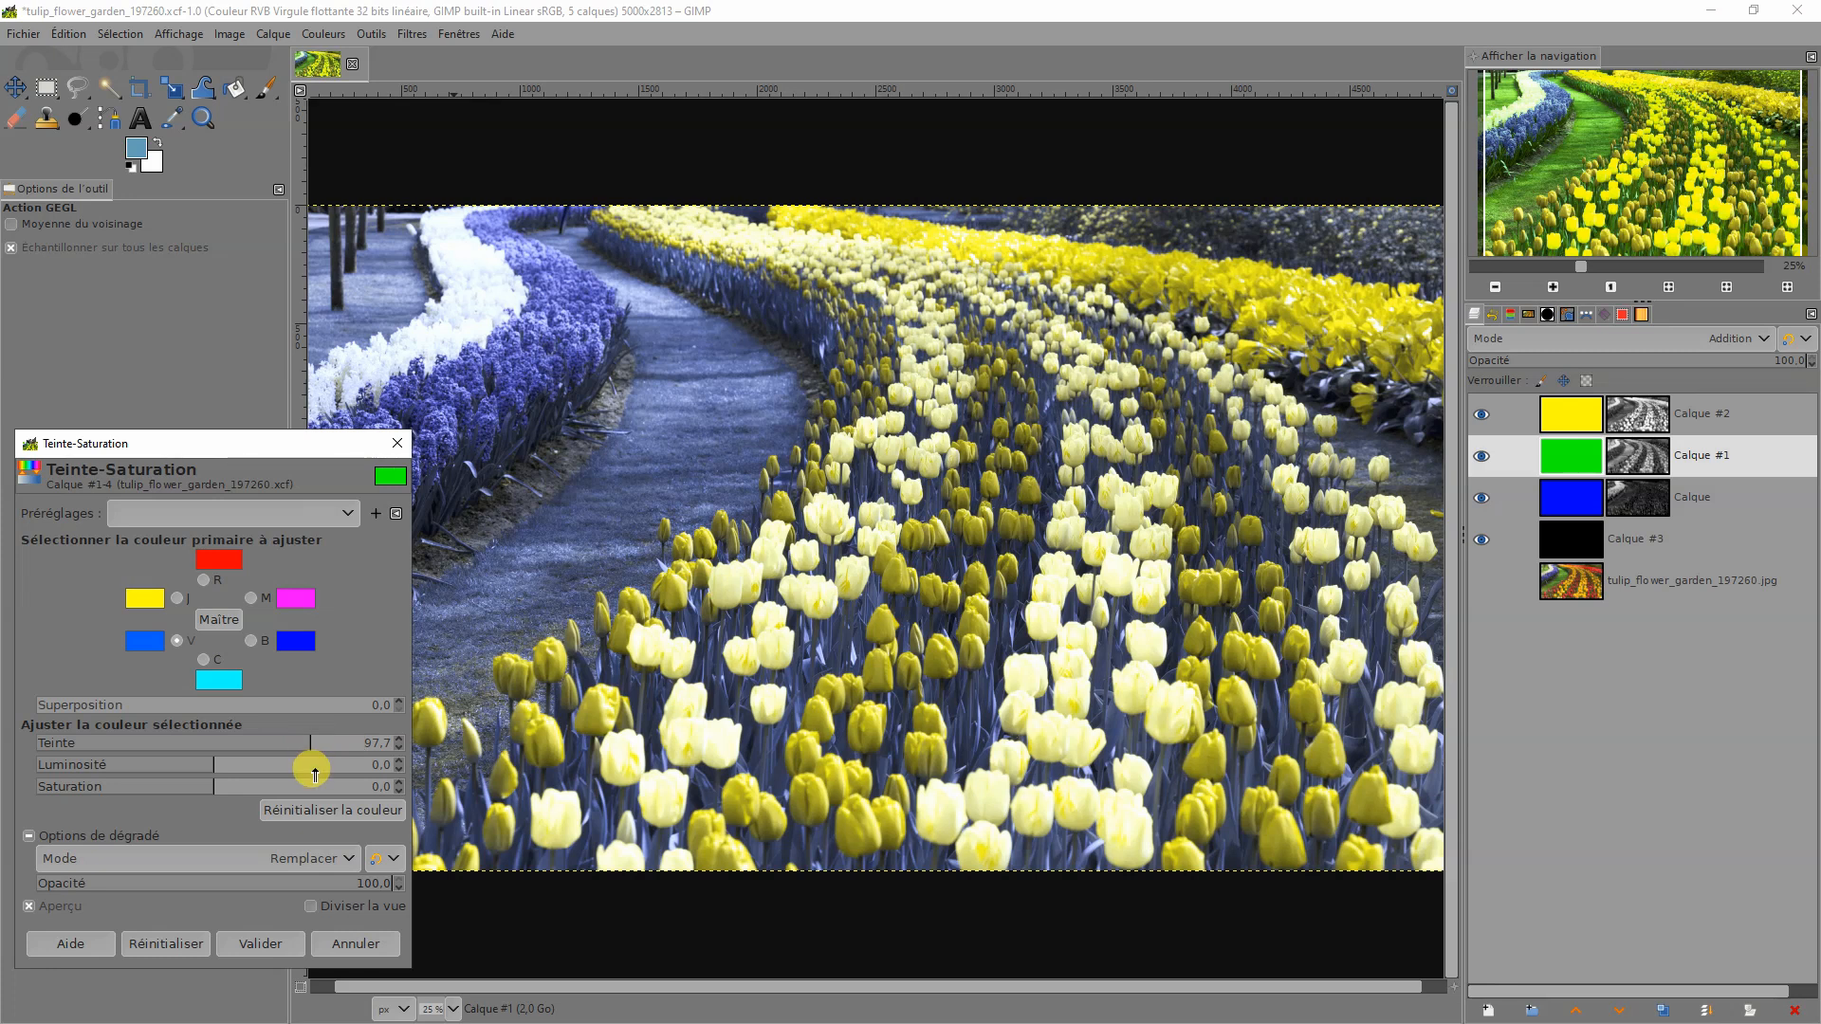
click(274, 943)
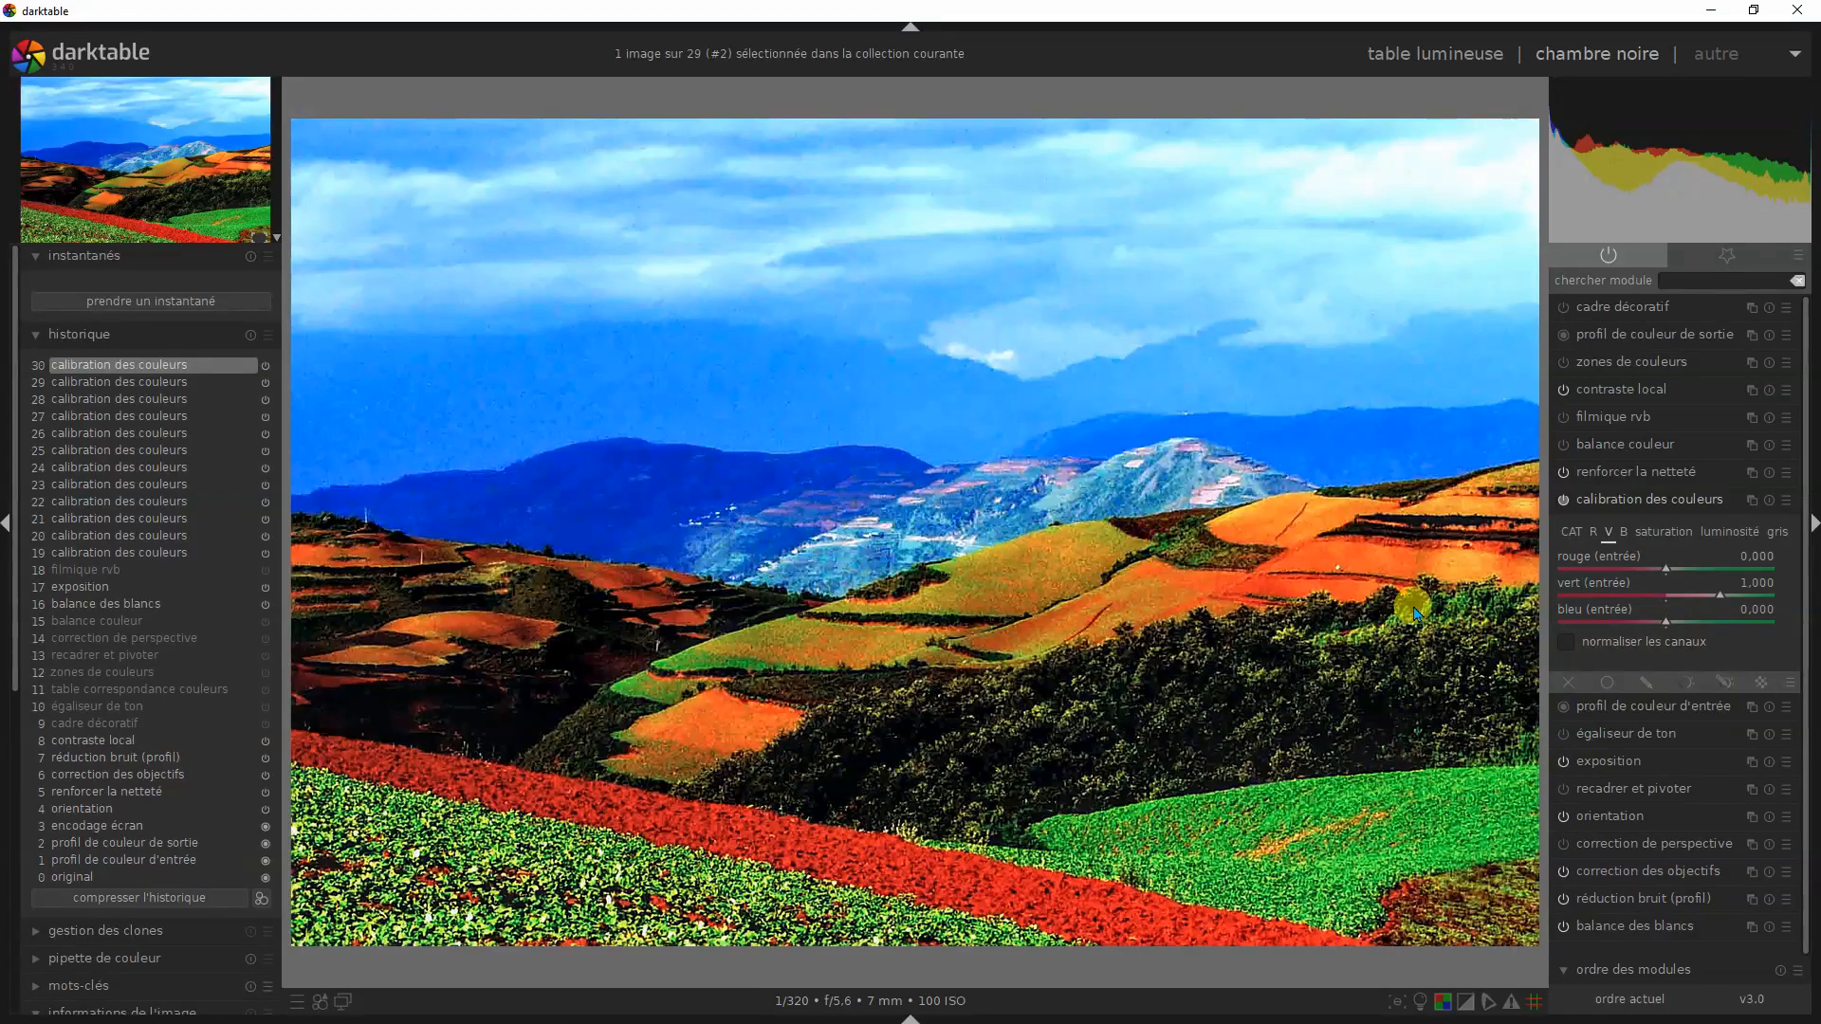
Step: Switch to darktable and examine the input values of the V and B output channels in calibration des couleurs
click(1609, 535)
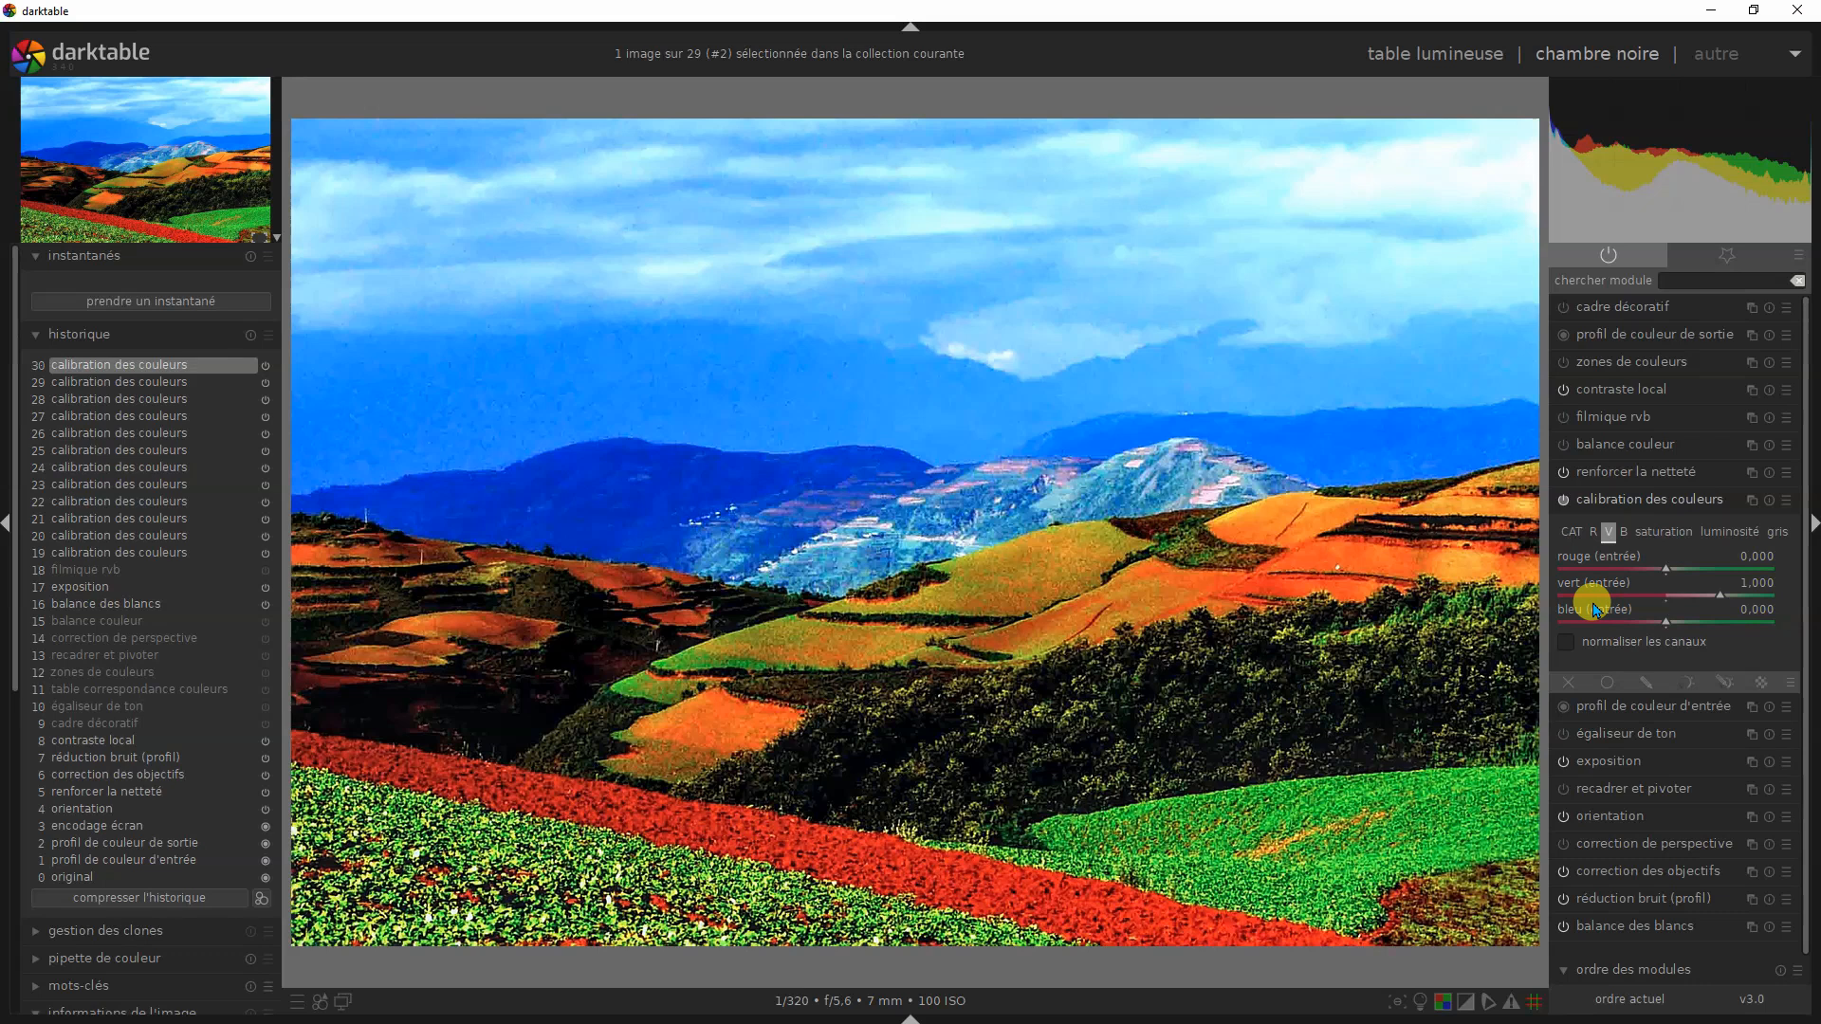
click(1622, 534)
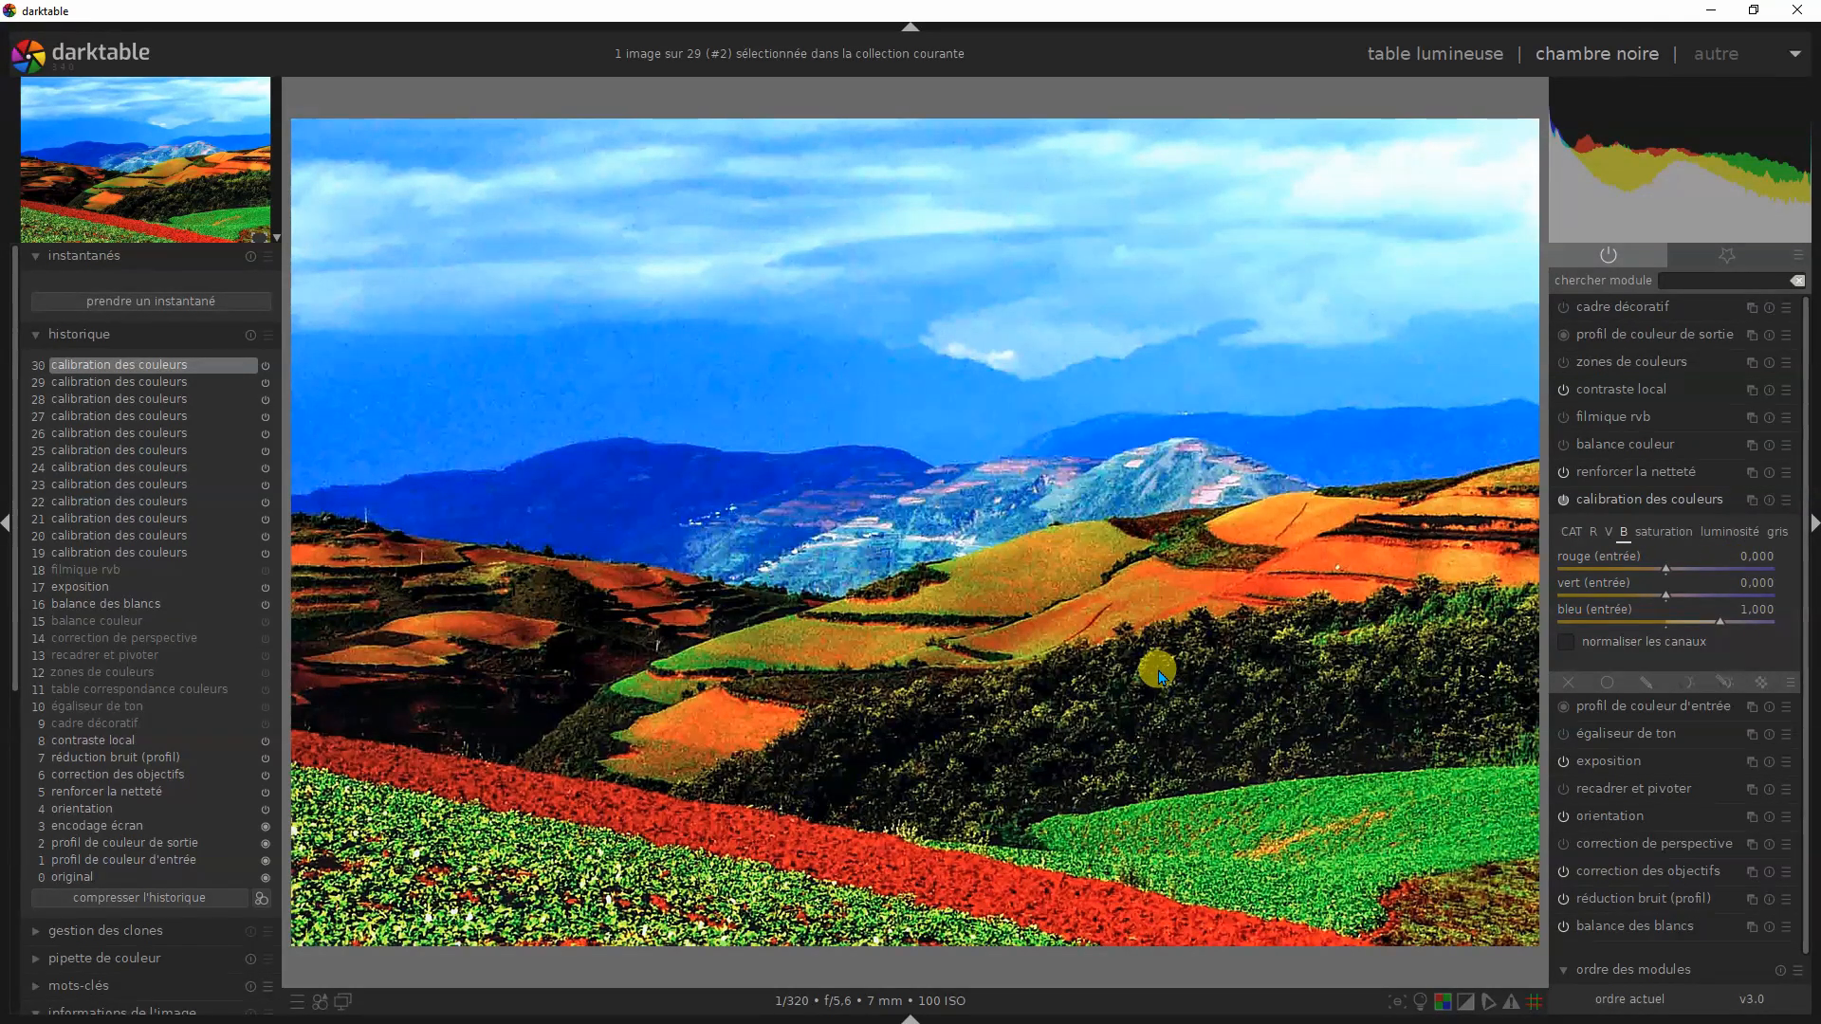
click(1609, 534)
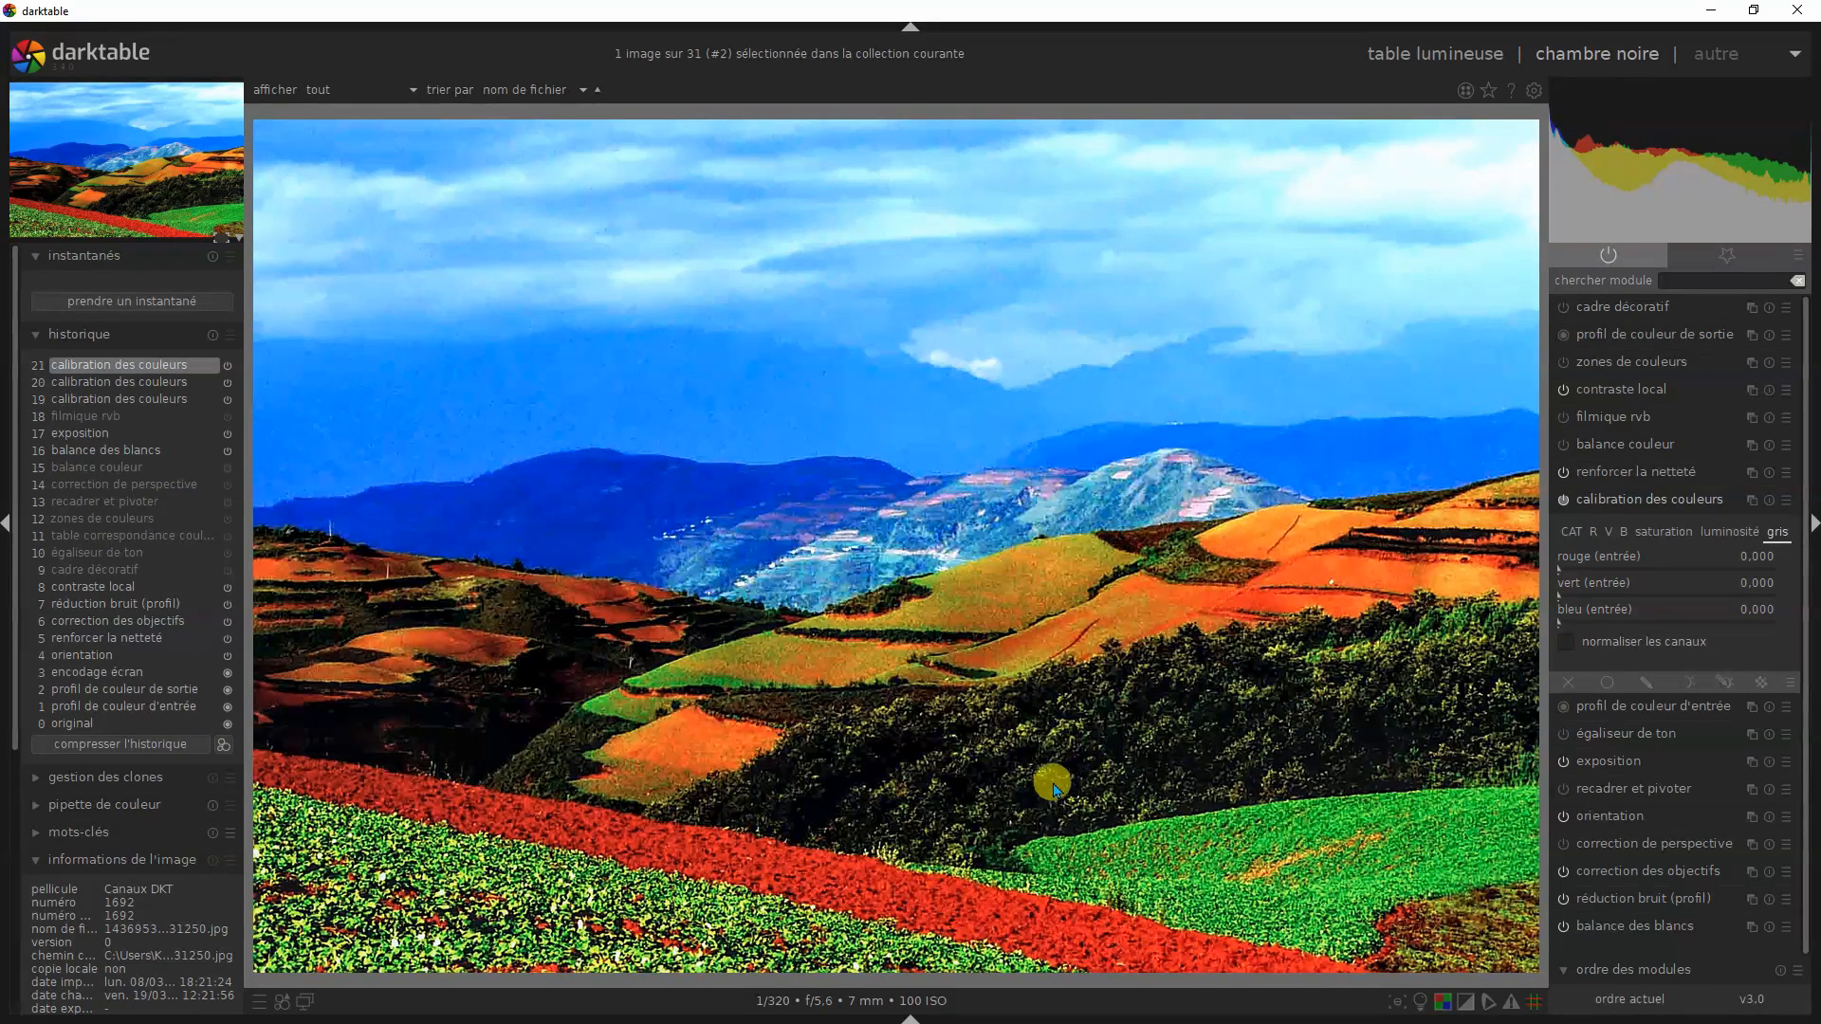
Step: In calibration des couleurs, set the red input of the R channel and the green input of the V channel to 0
click(1592, 534)
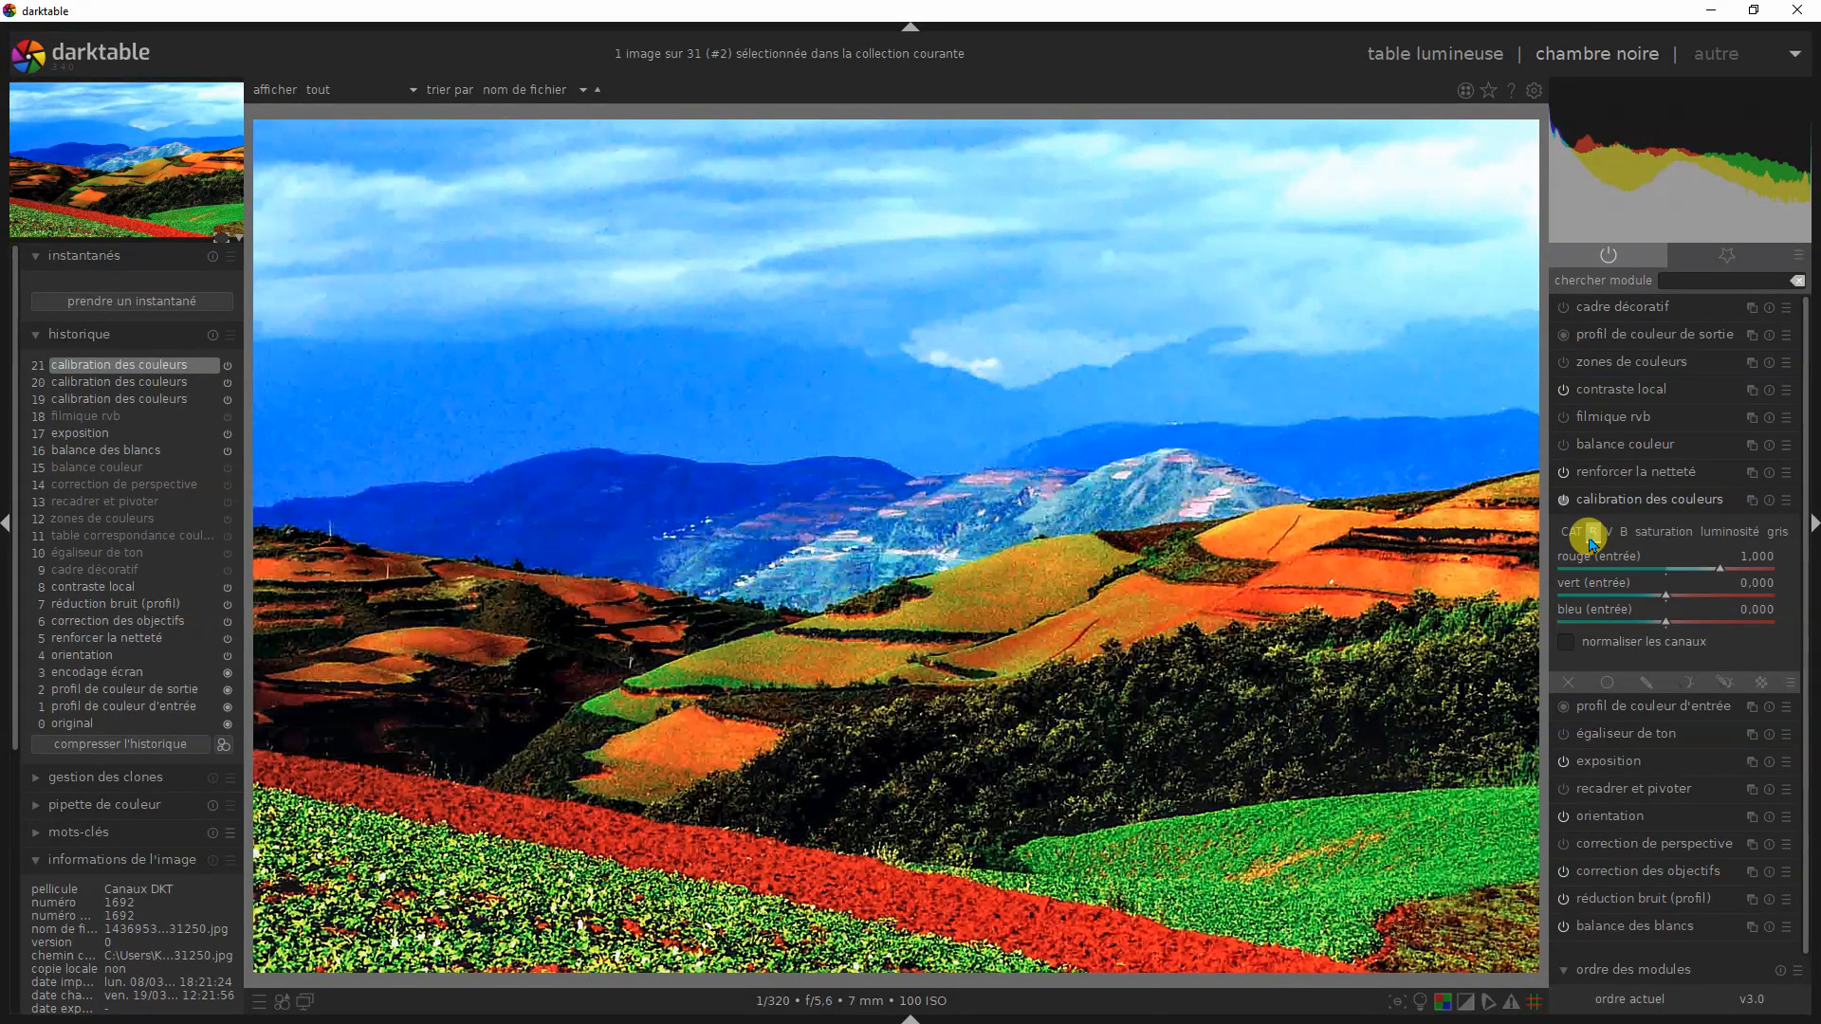
right_click(1724, 576)
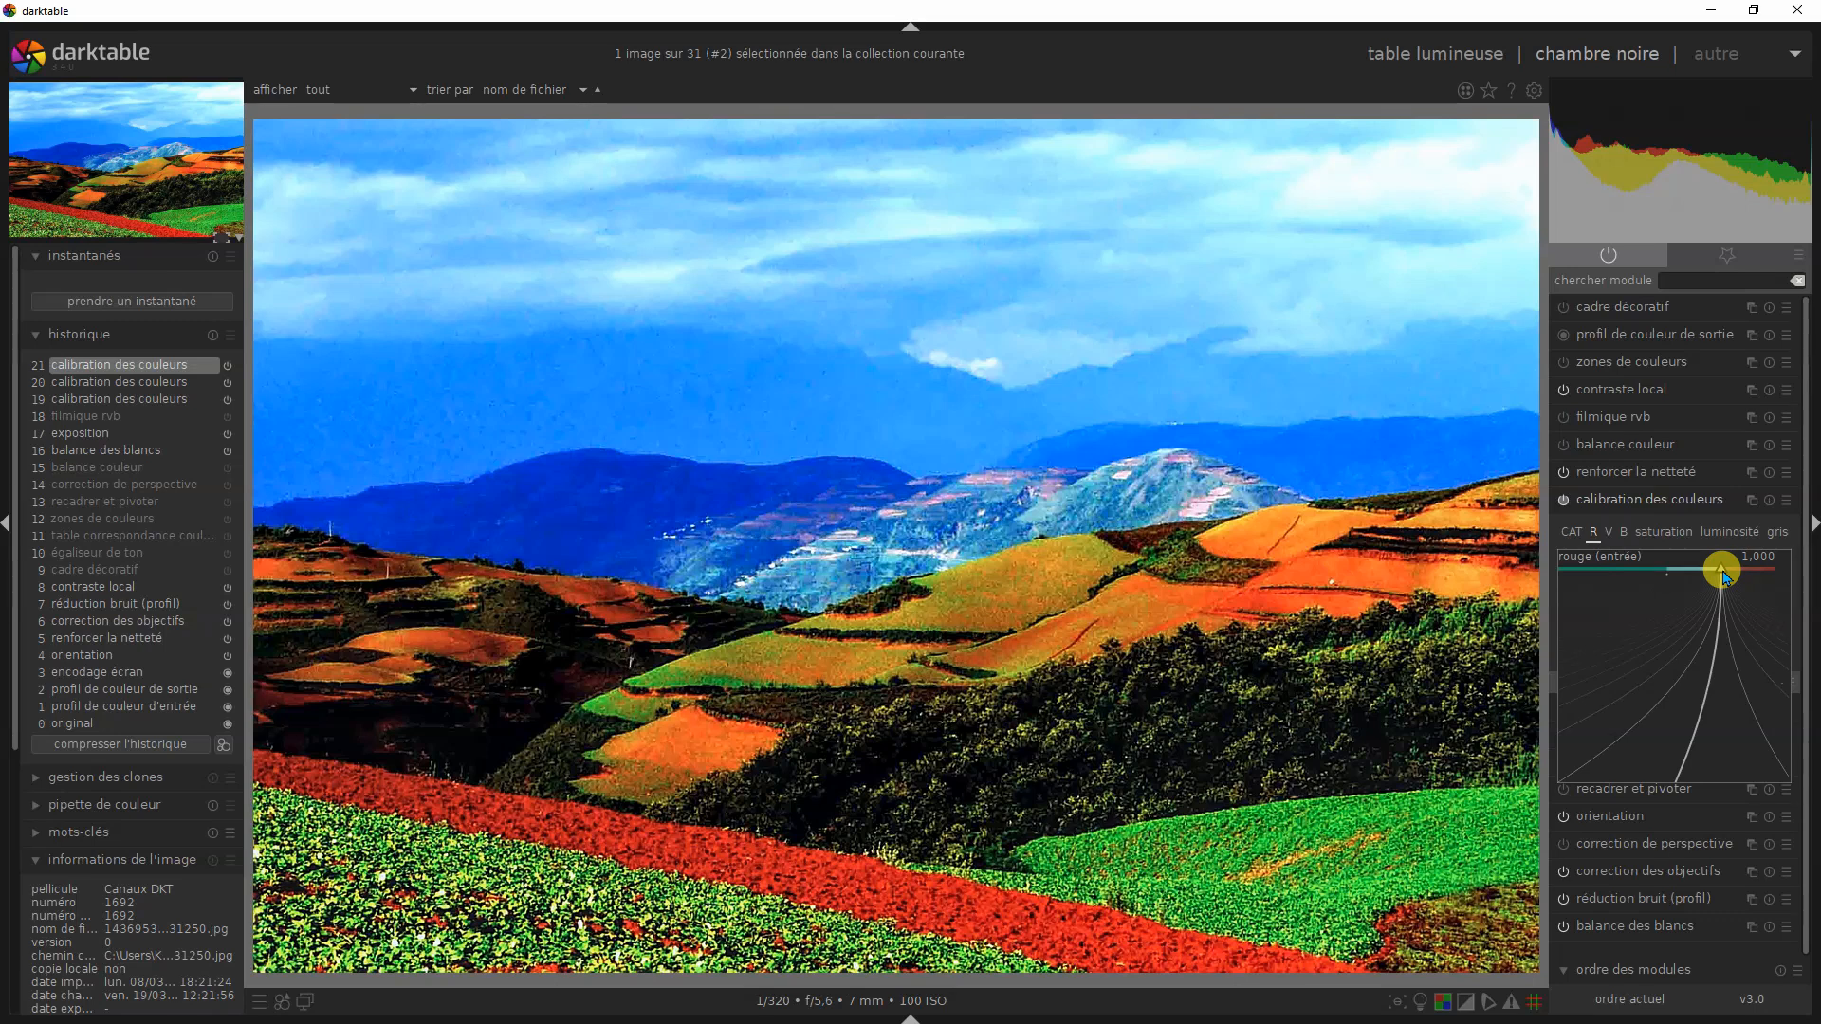
text(0)
key(Return)
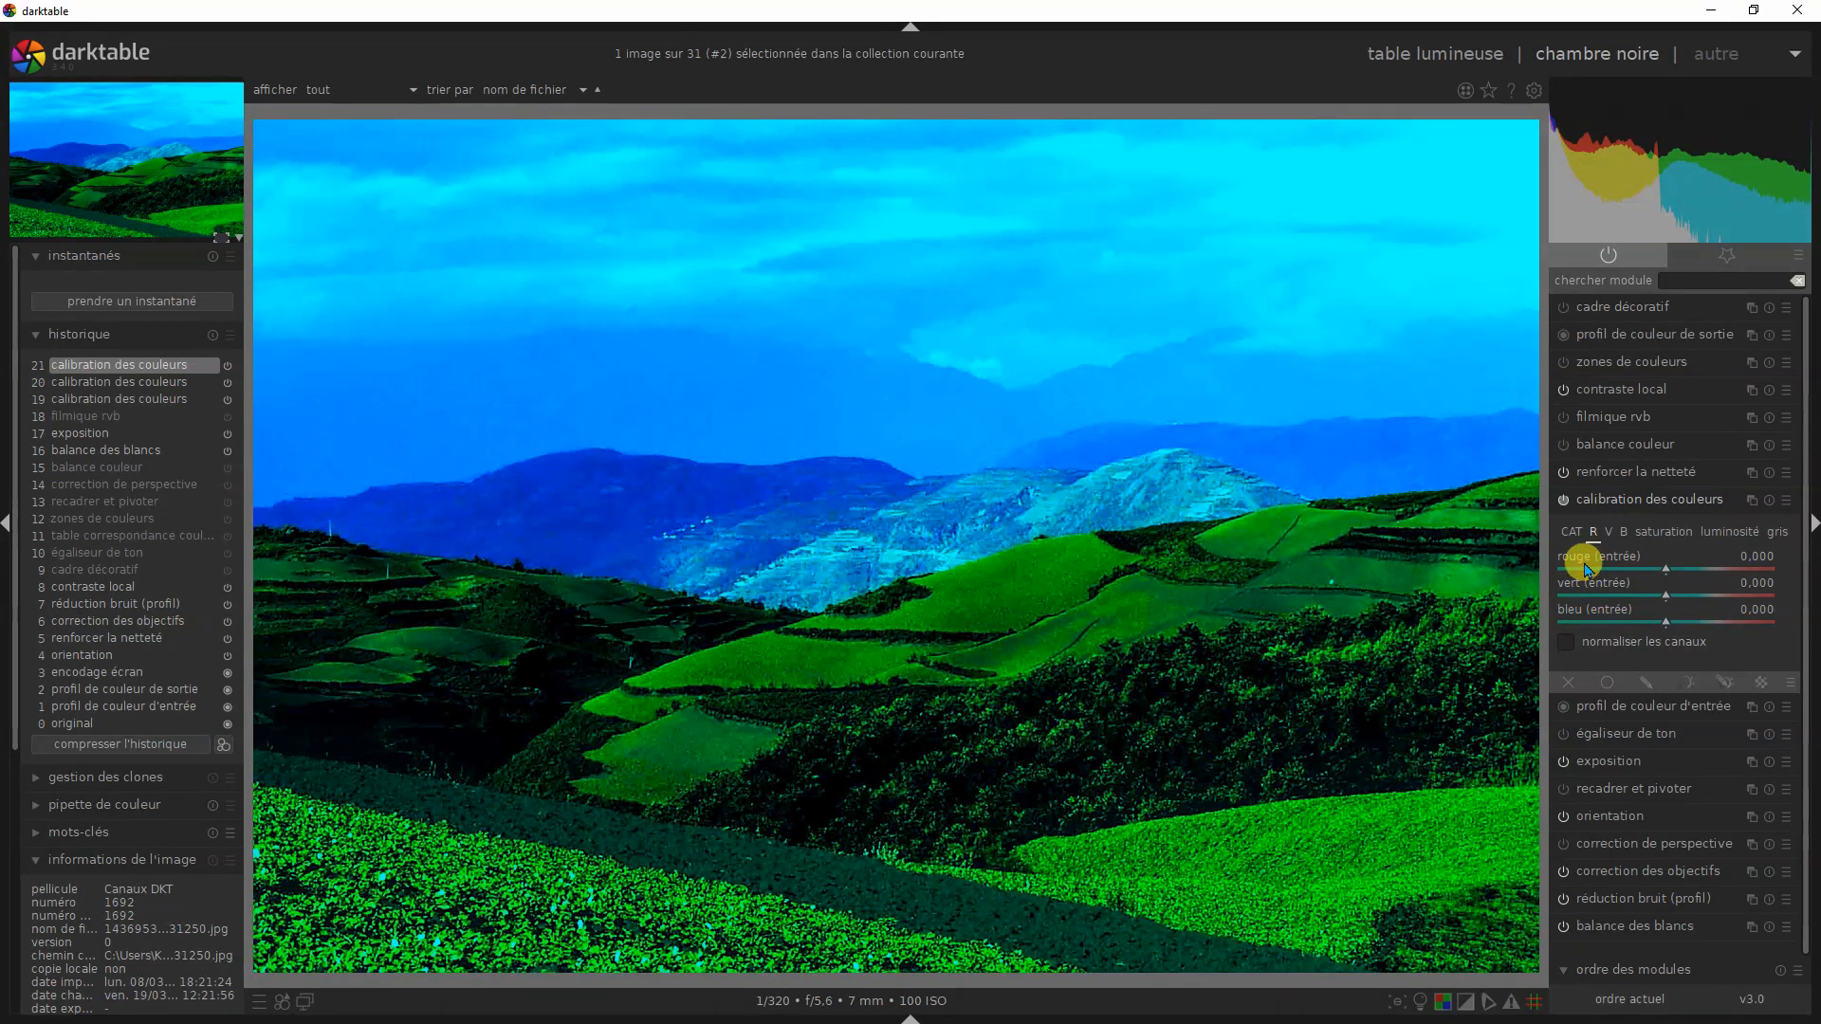
right_click(1675, 605)
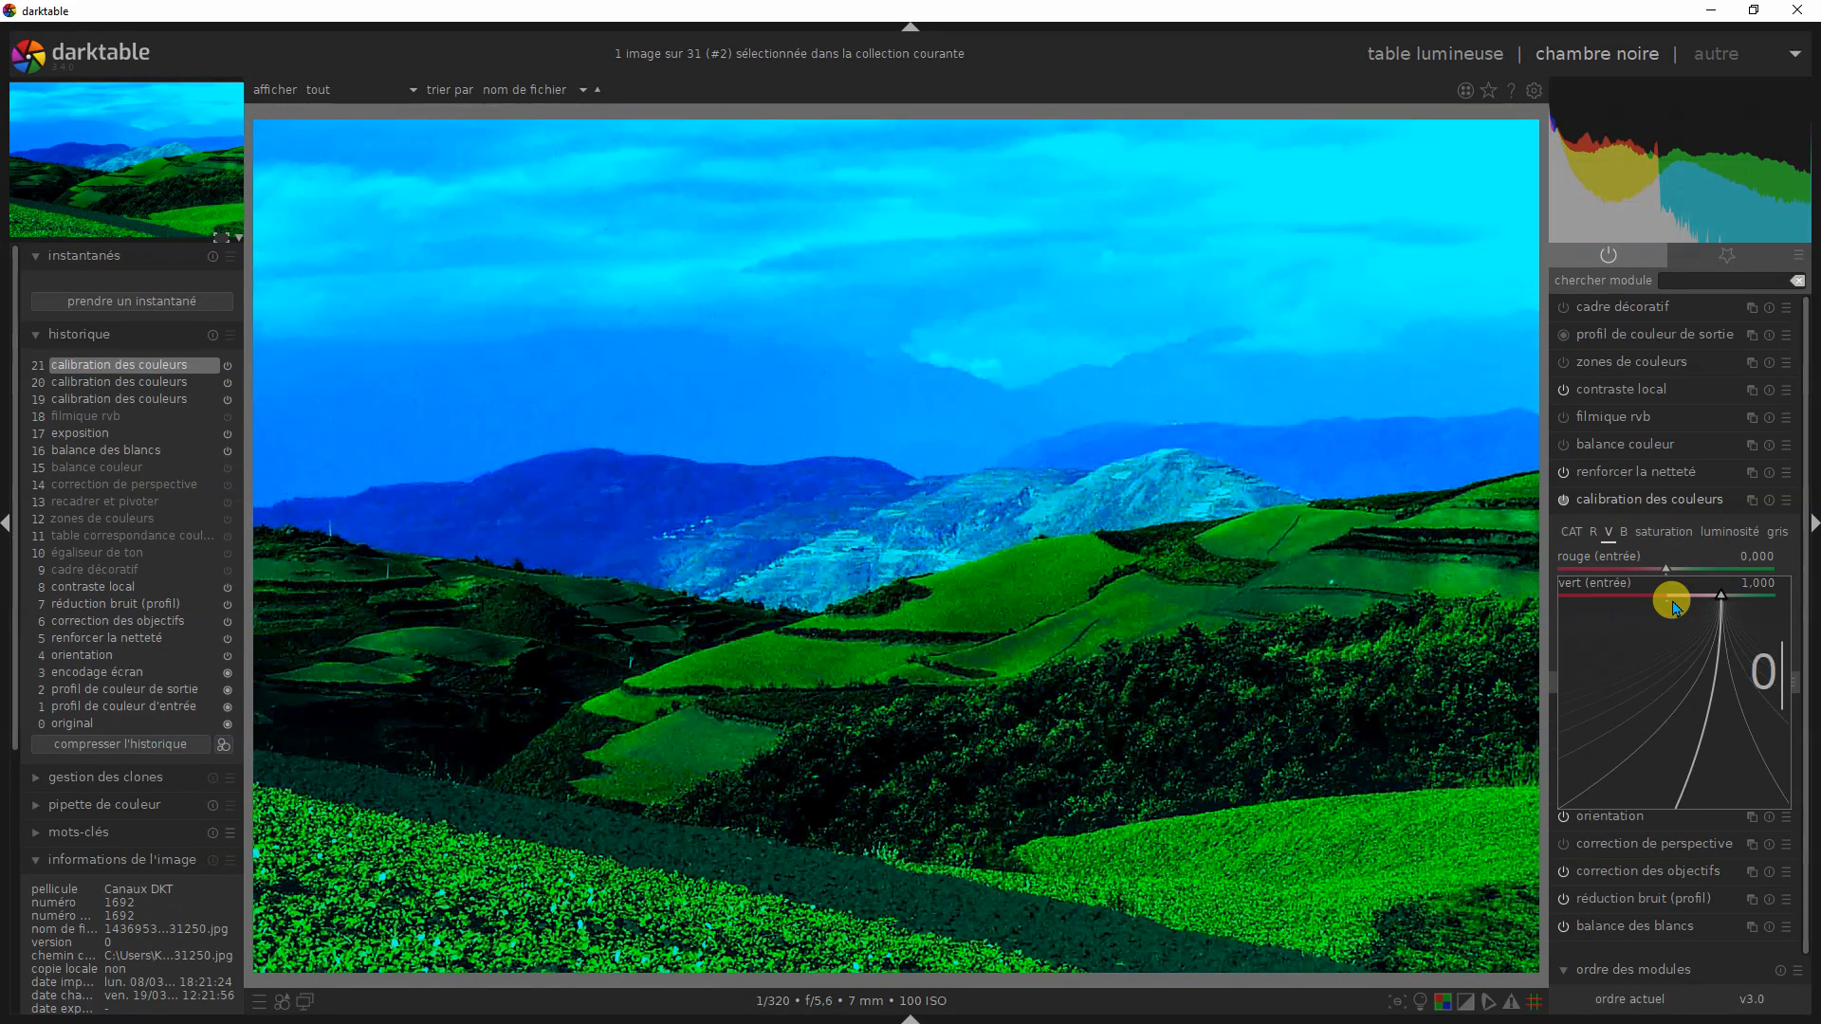
key(Return)
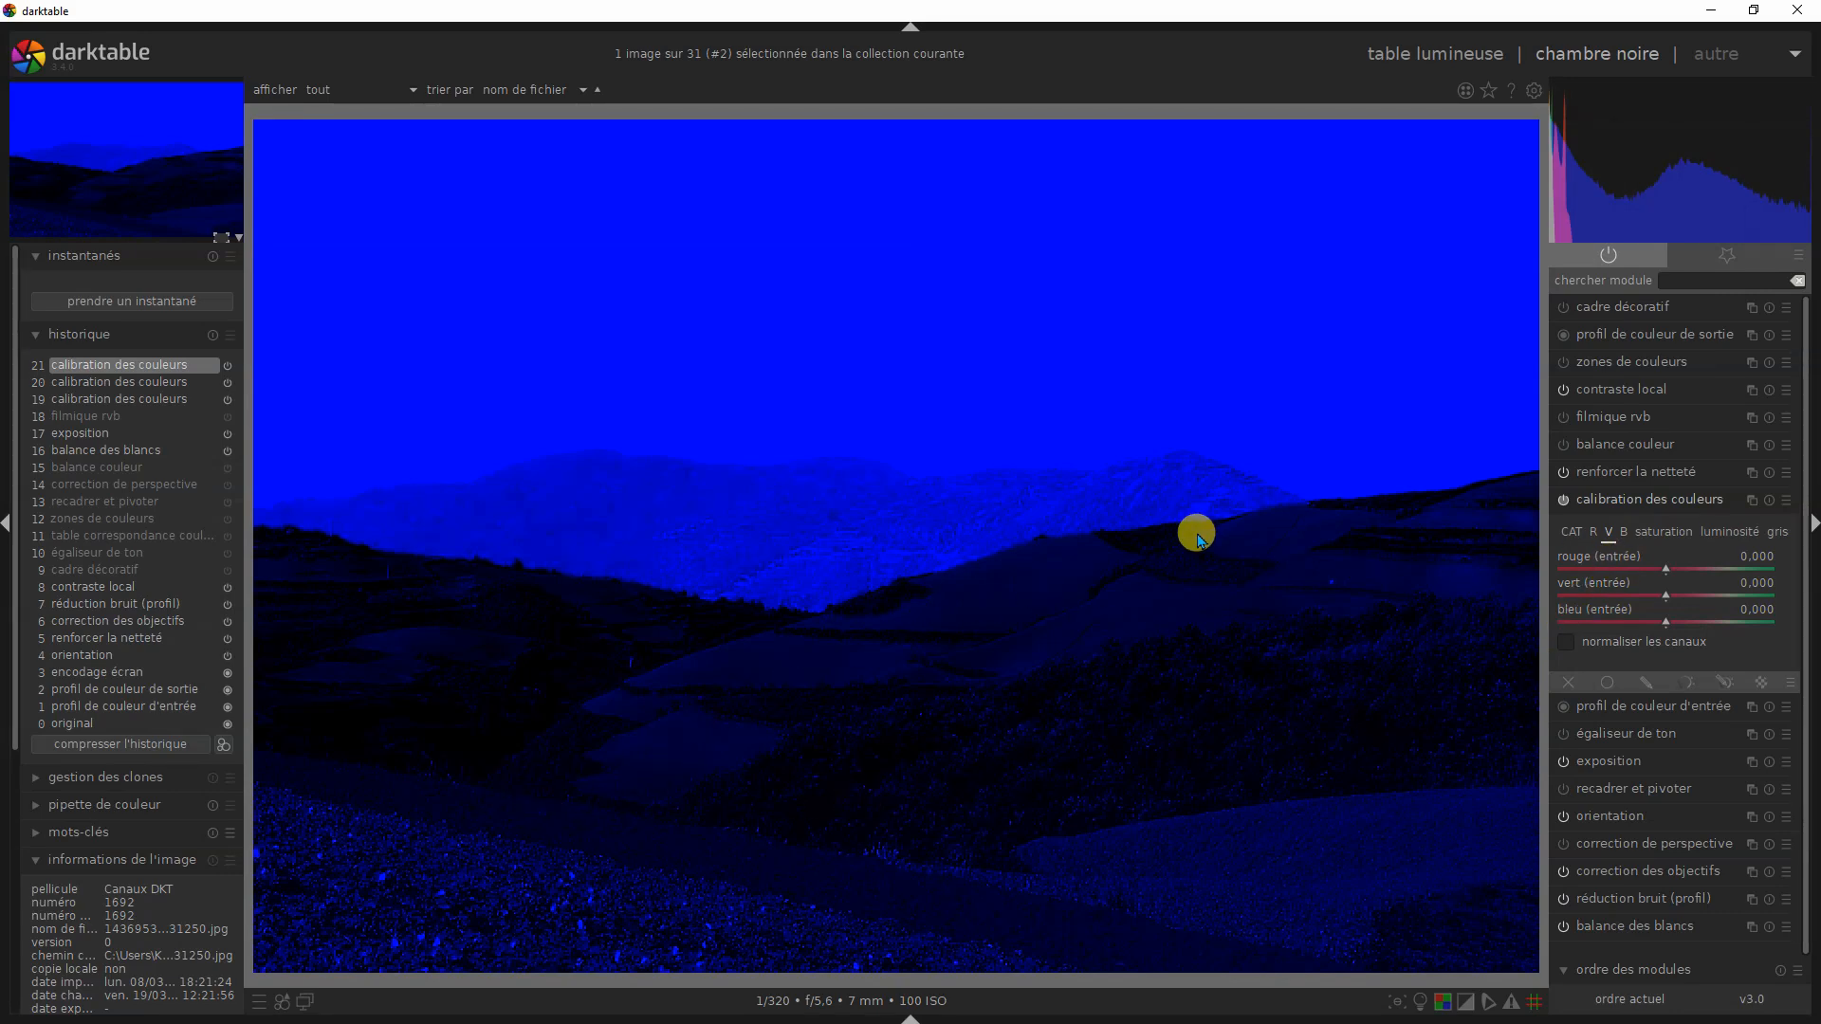
Step: Set the blue input of the B channel to 0 in calibration des couleurs
right_click(1631, 540)
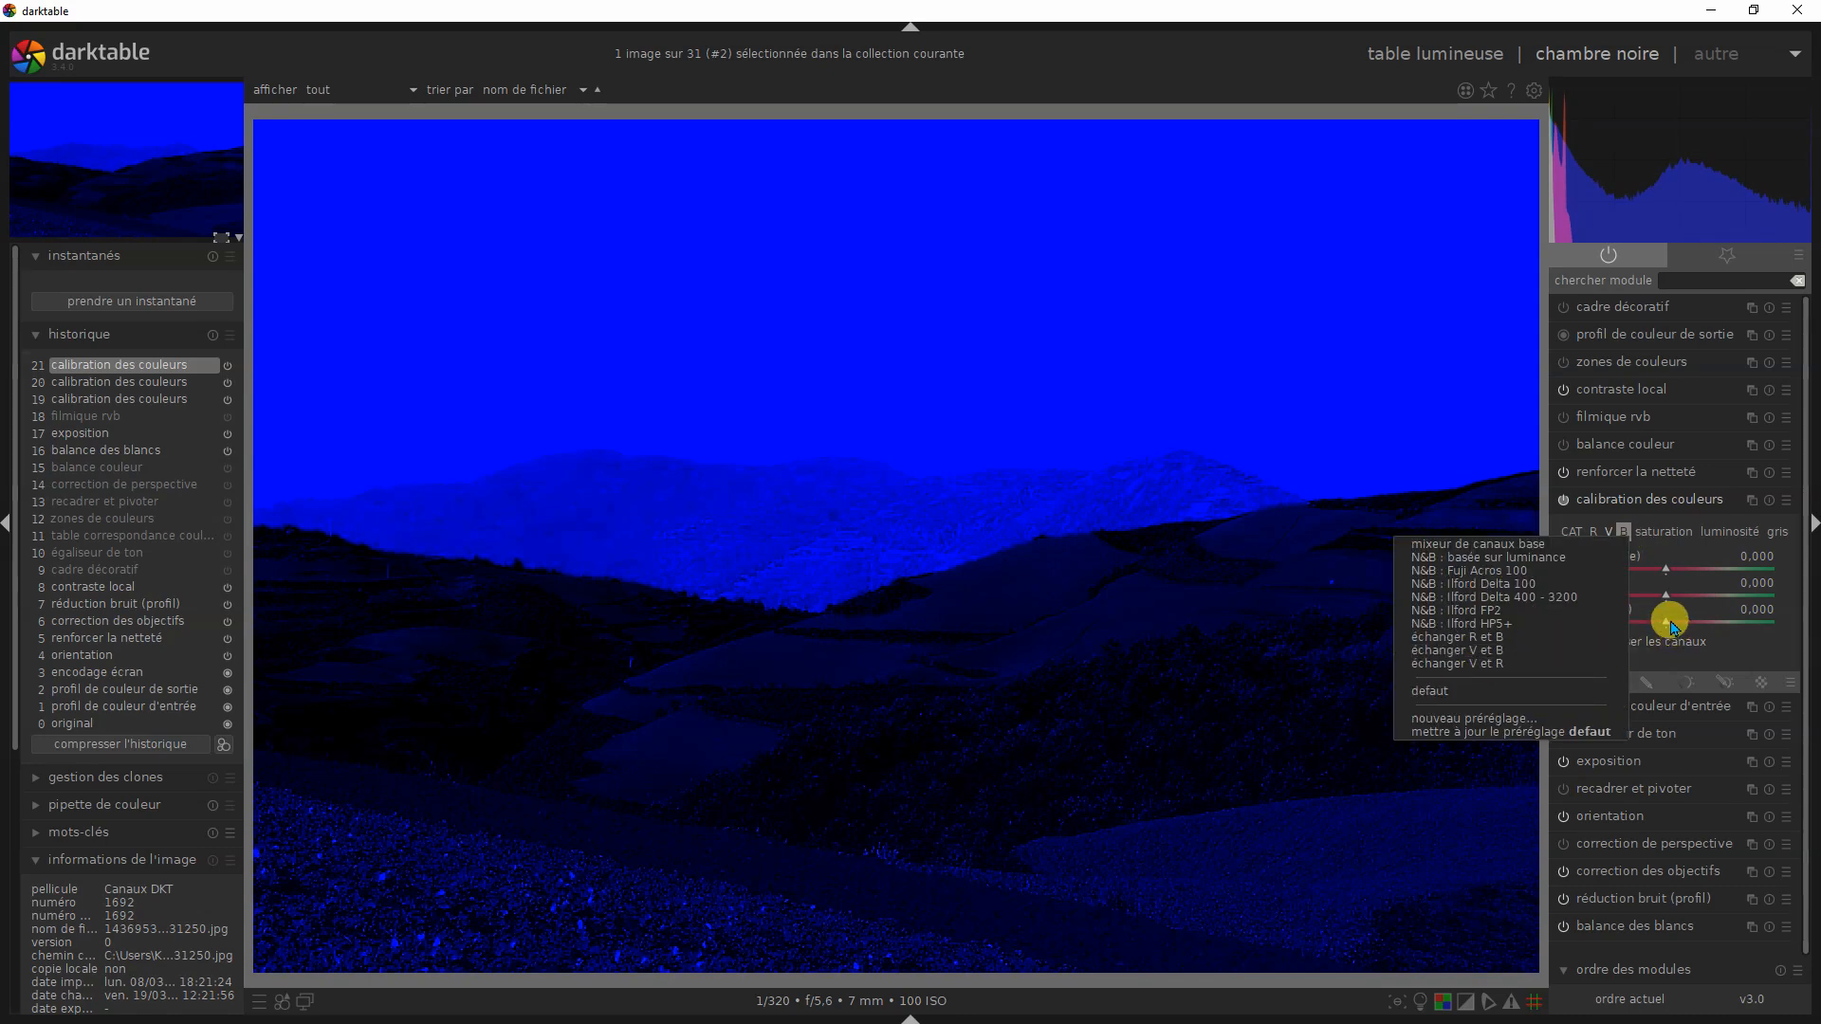
click(1762, 633)
click(1623, 533)
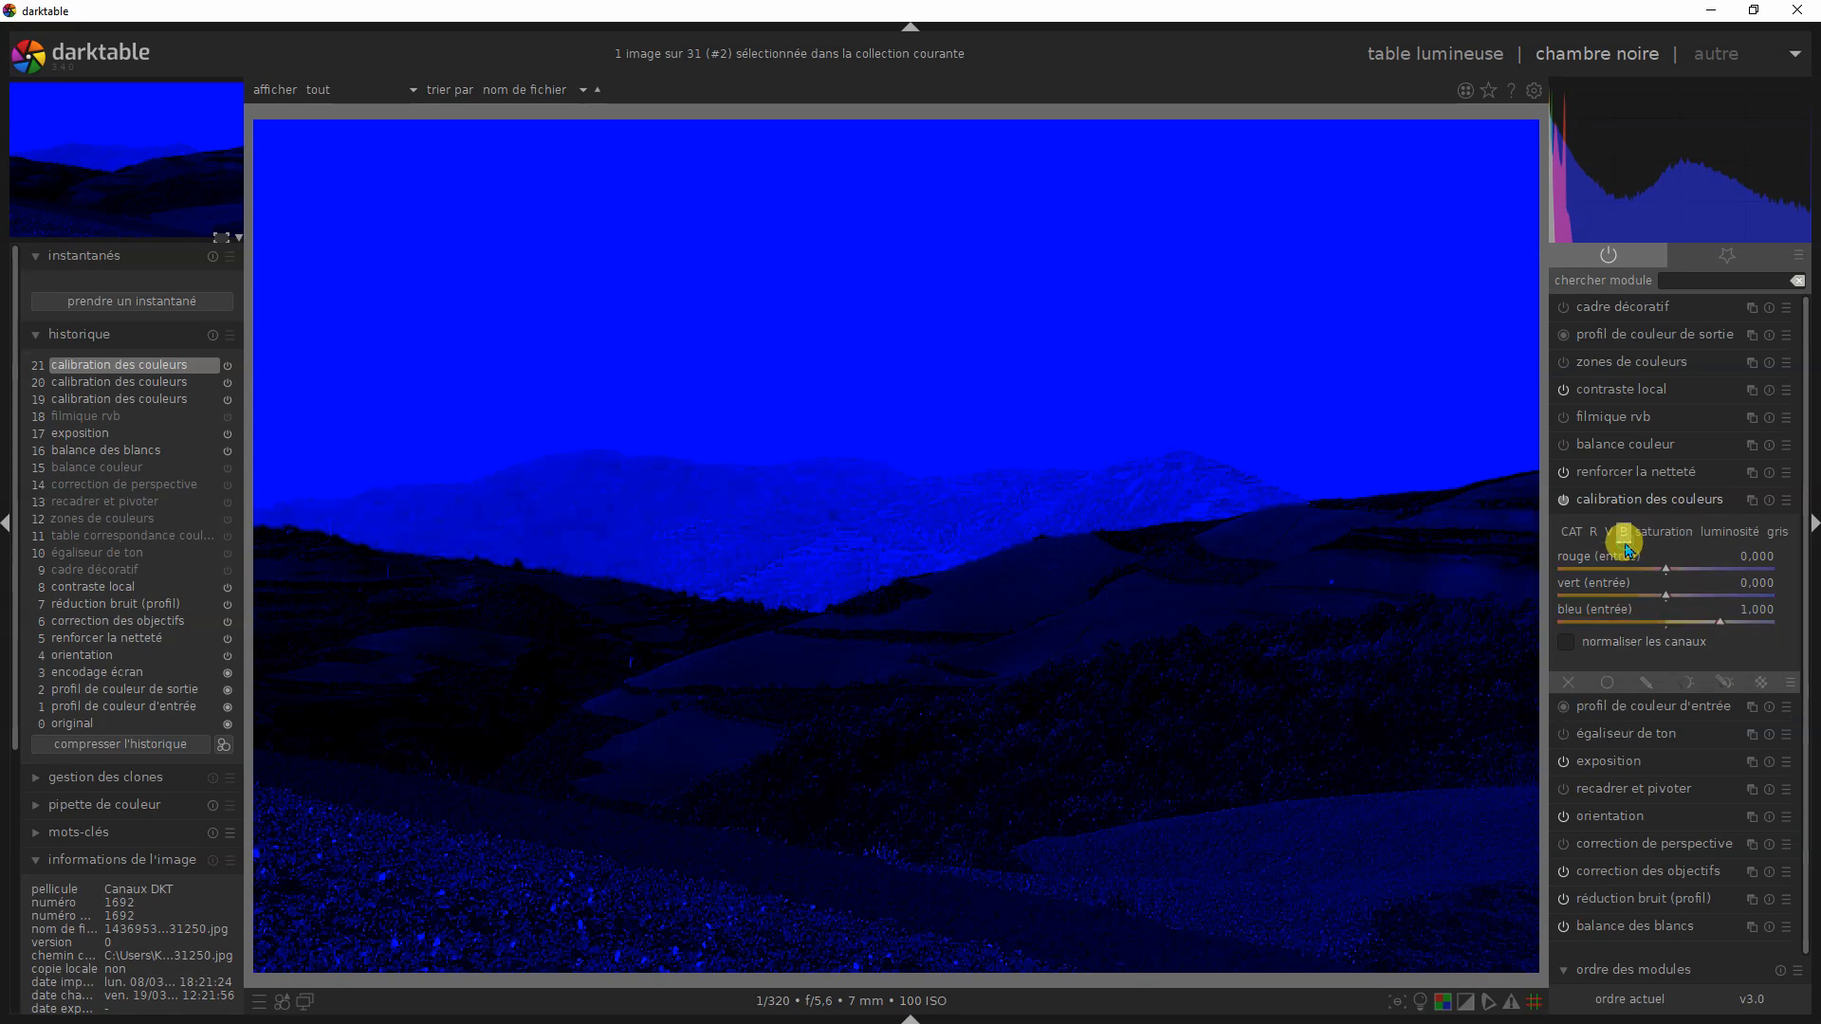
right_click(1687, 621)
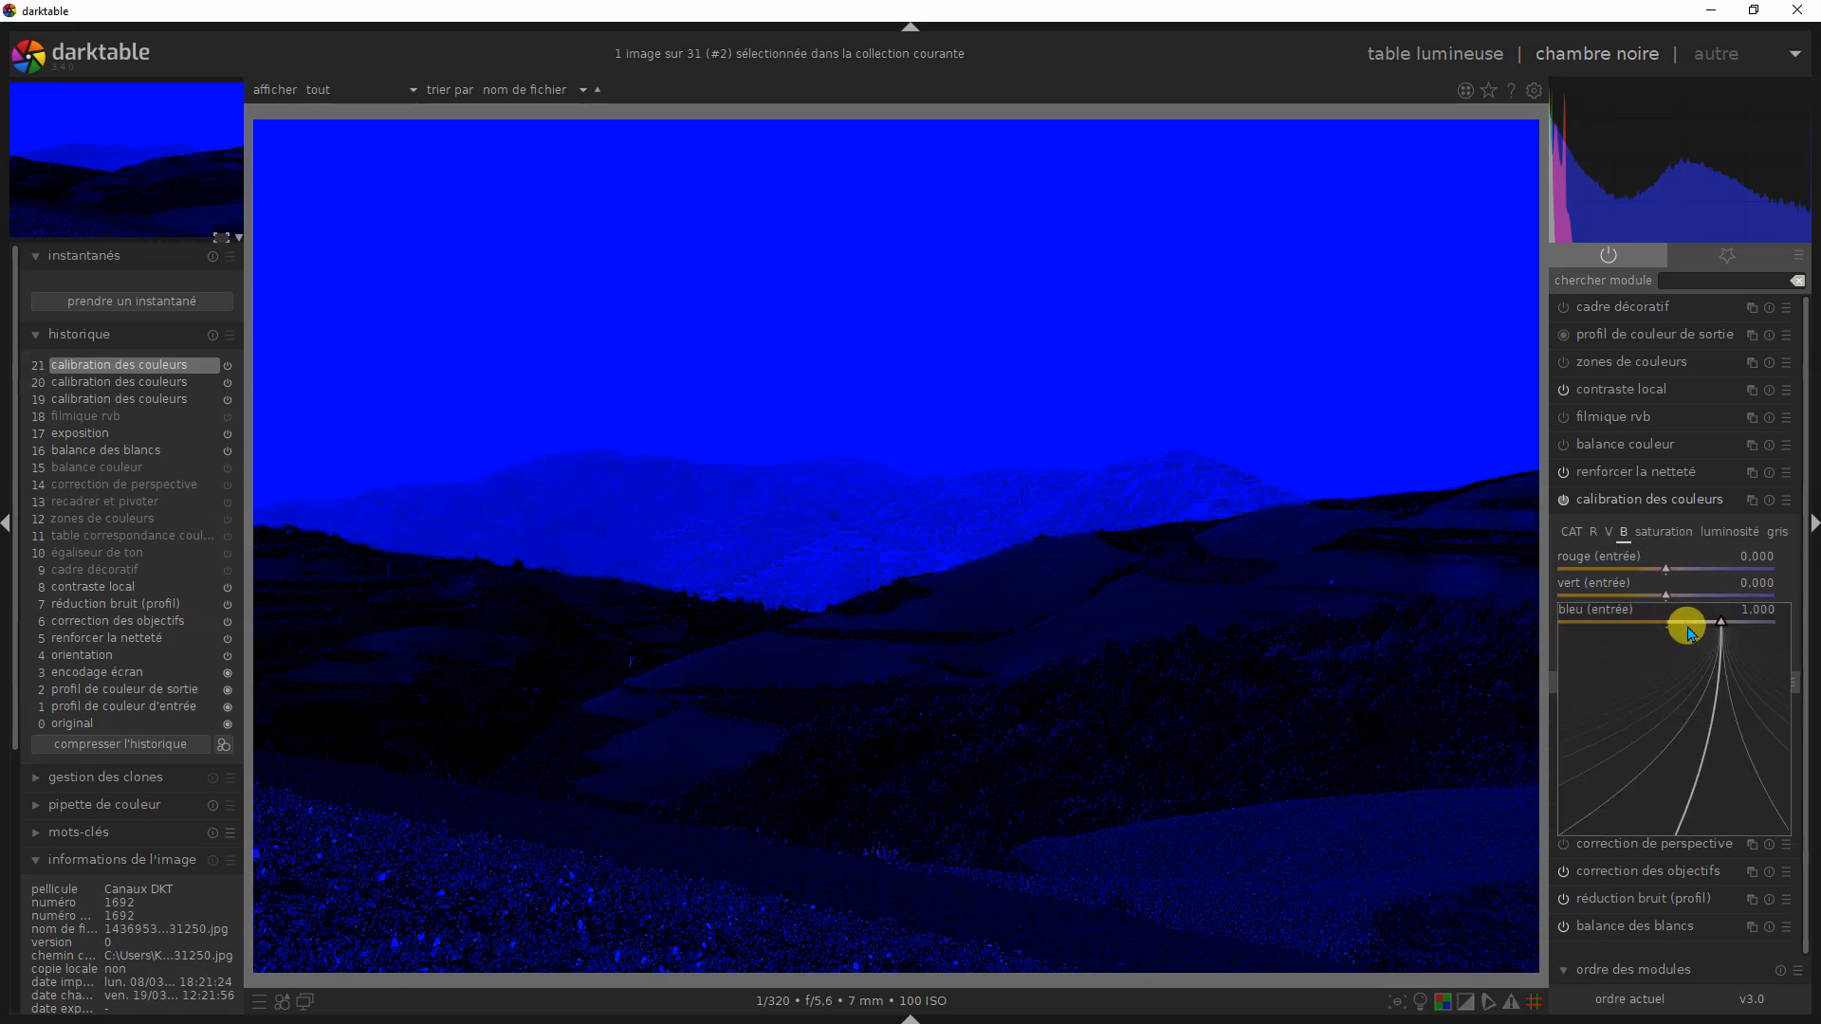
key(Return)
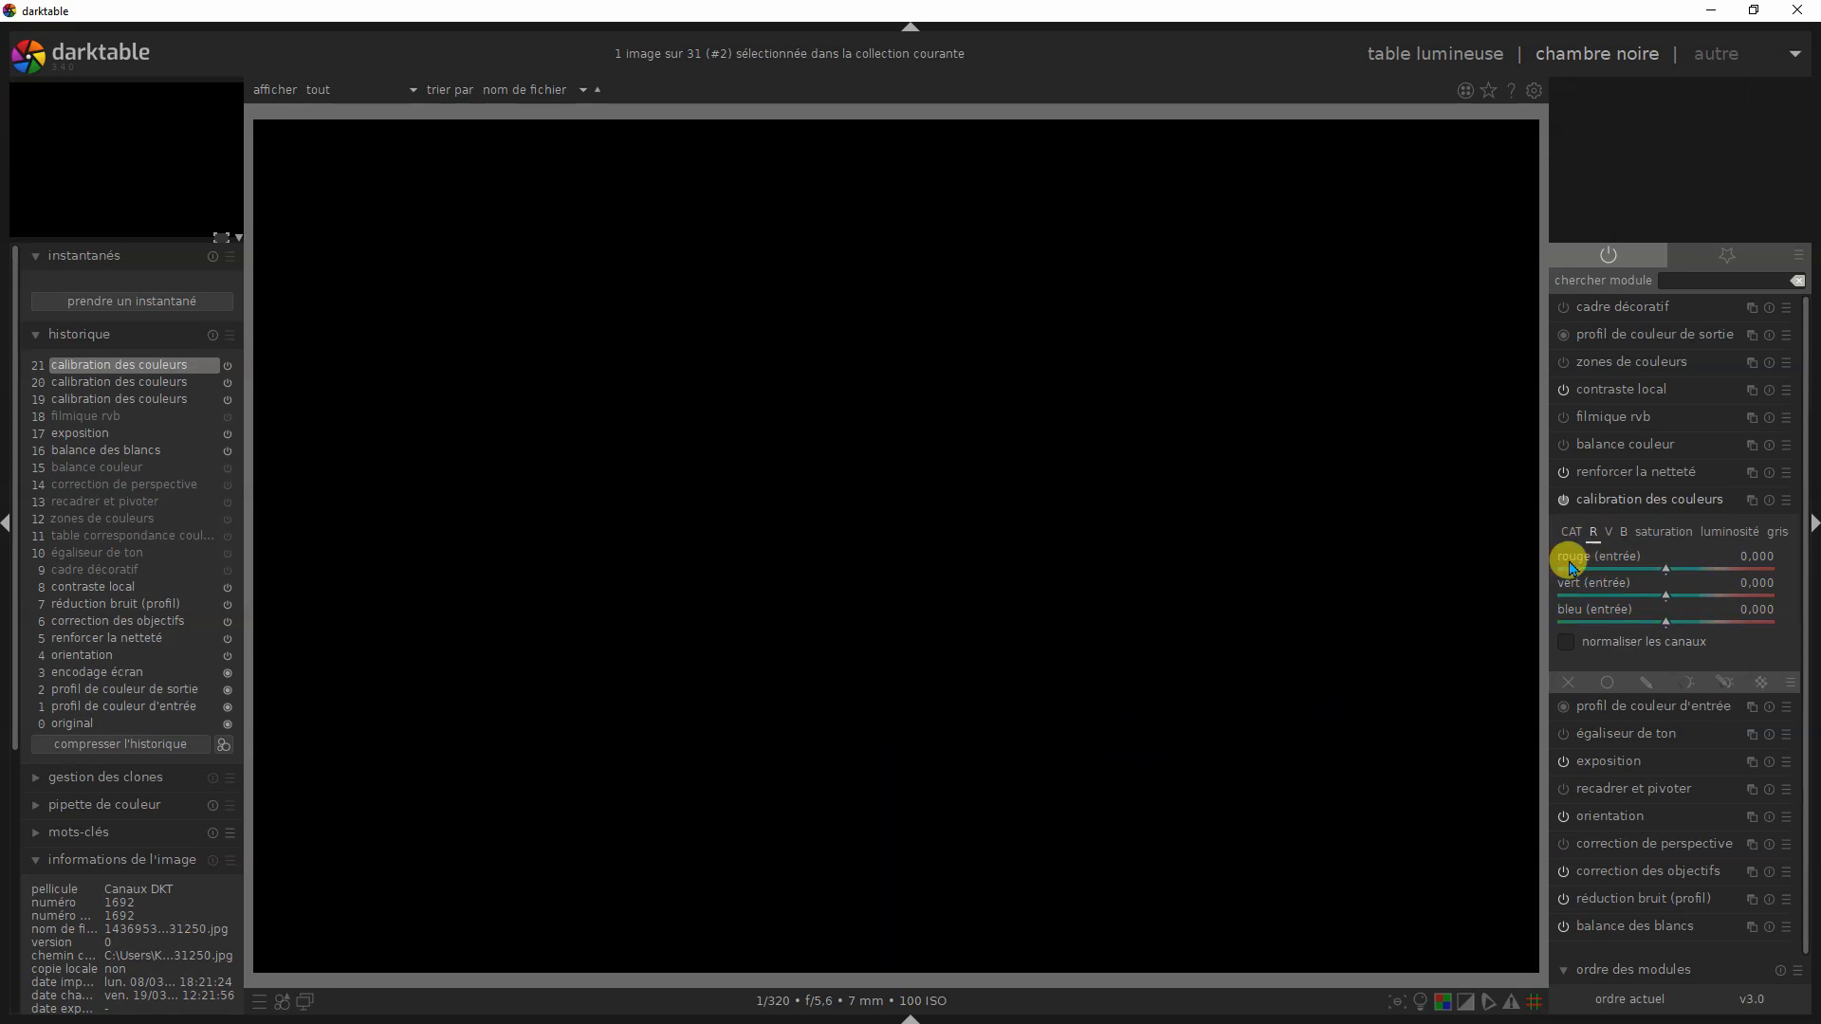
Step: Isolate the red component by setting the R channel's red input to 1, and return that input to 0
right_click(1665, 570)
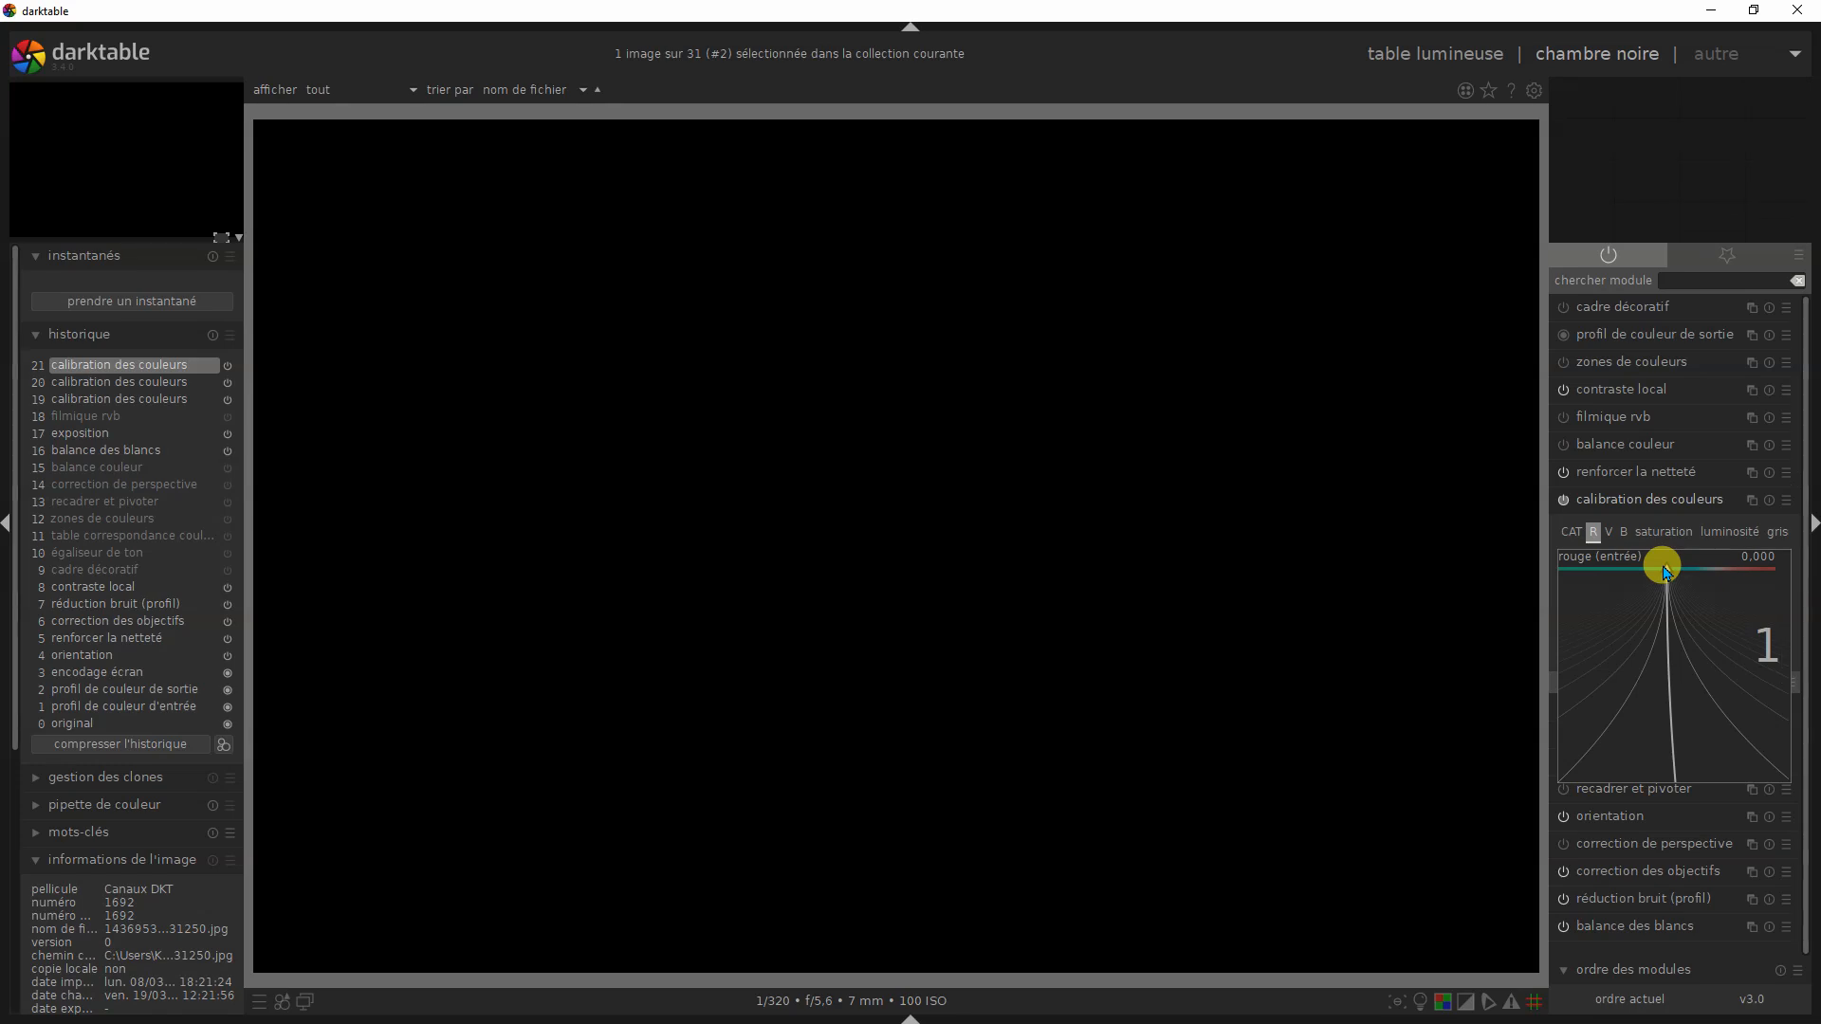
key(Return)
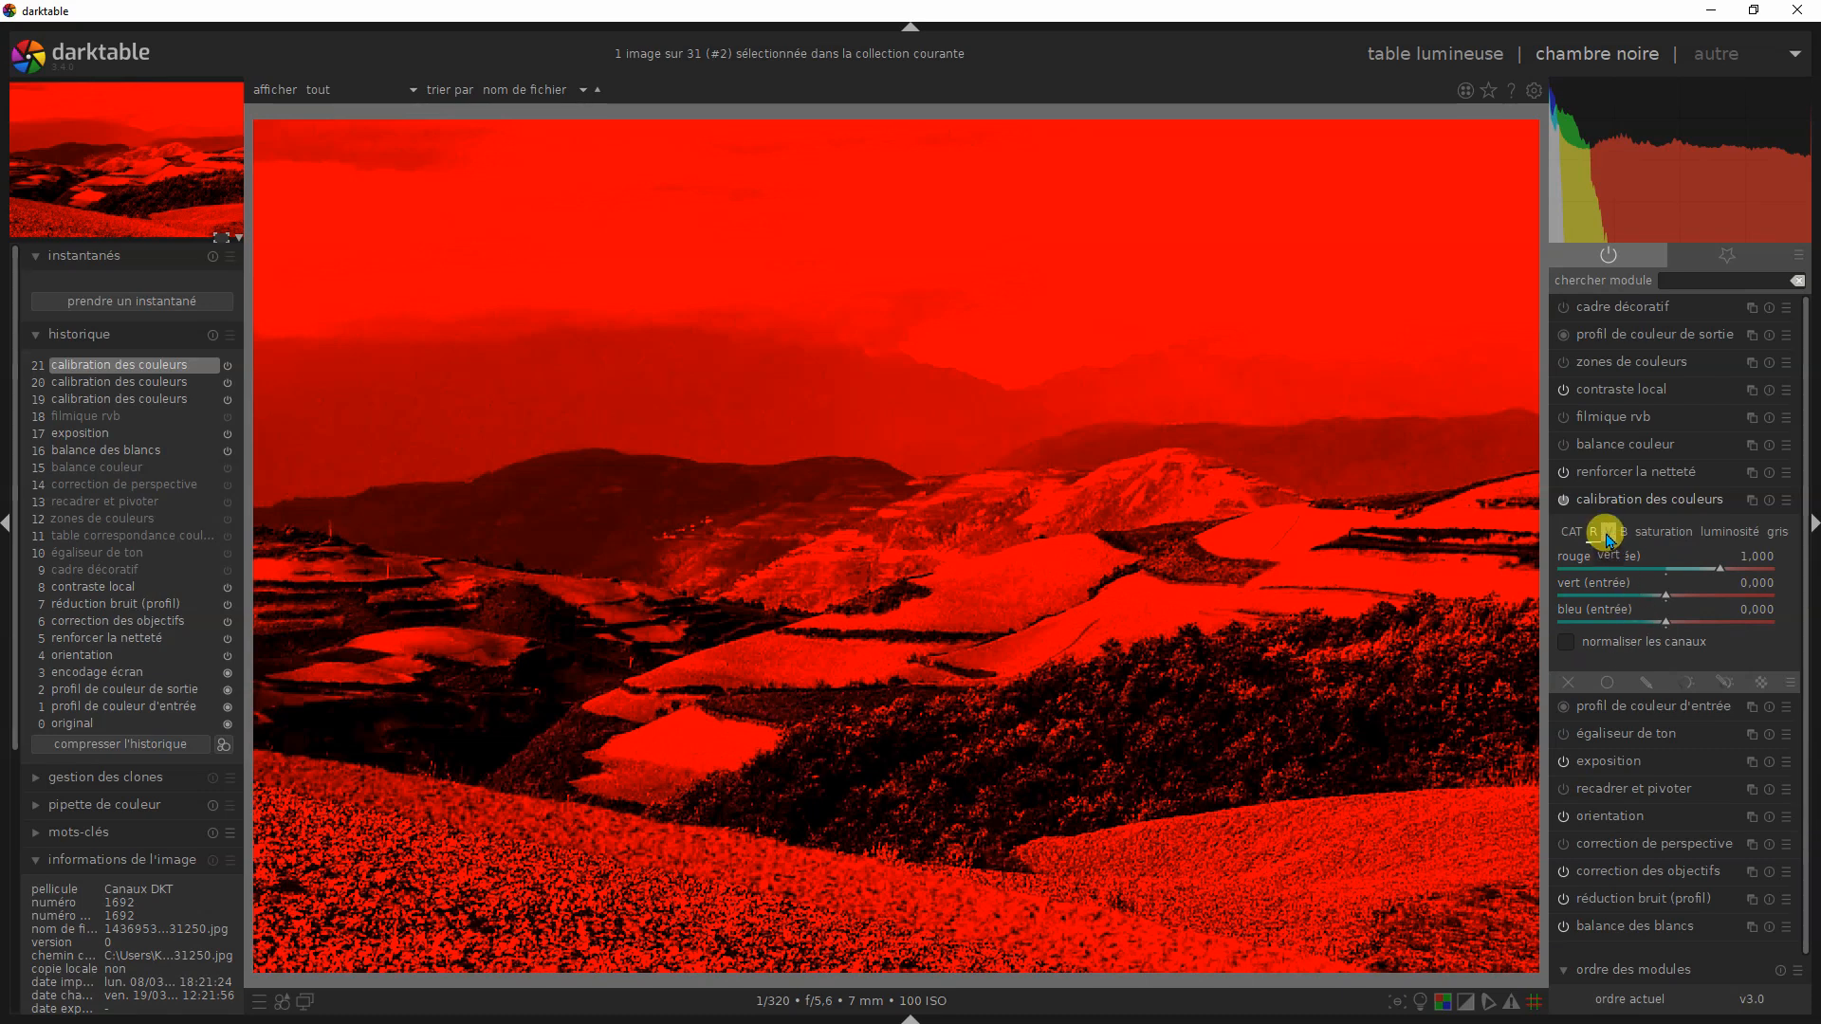
right_click(1662, 573)
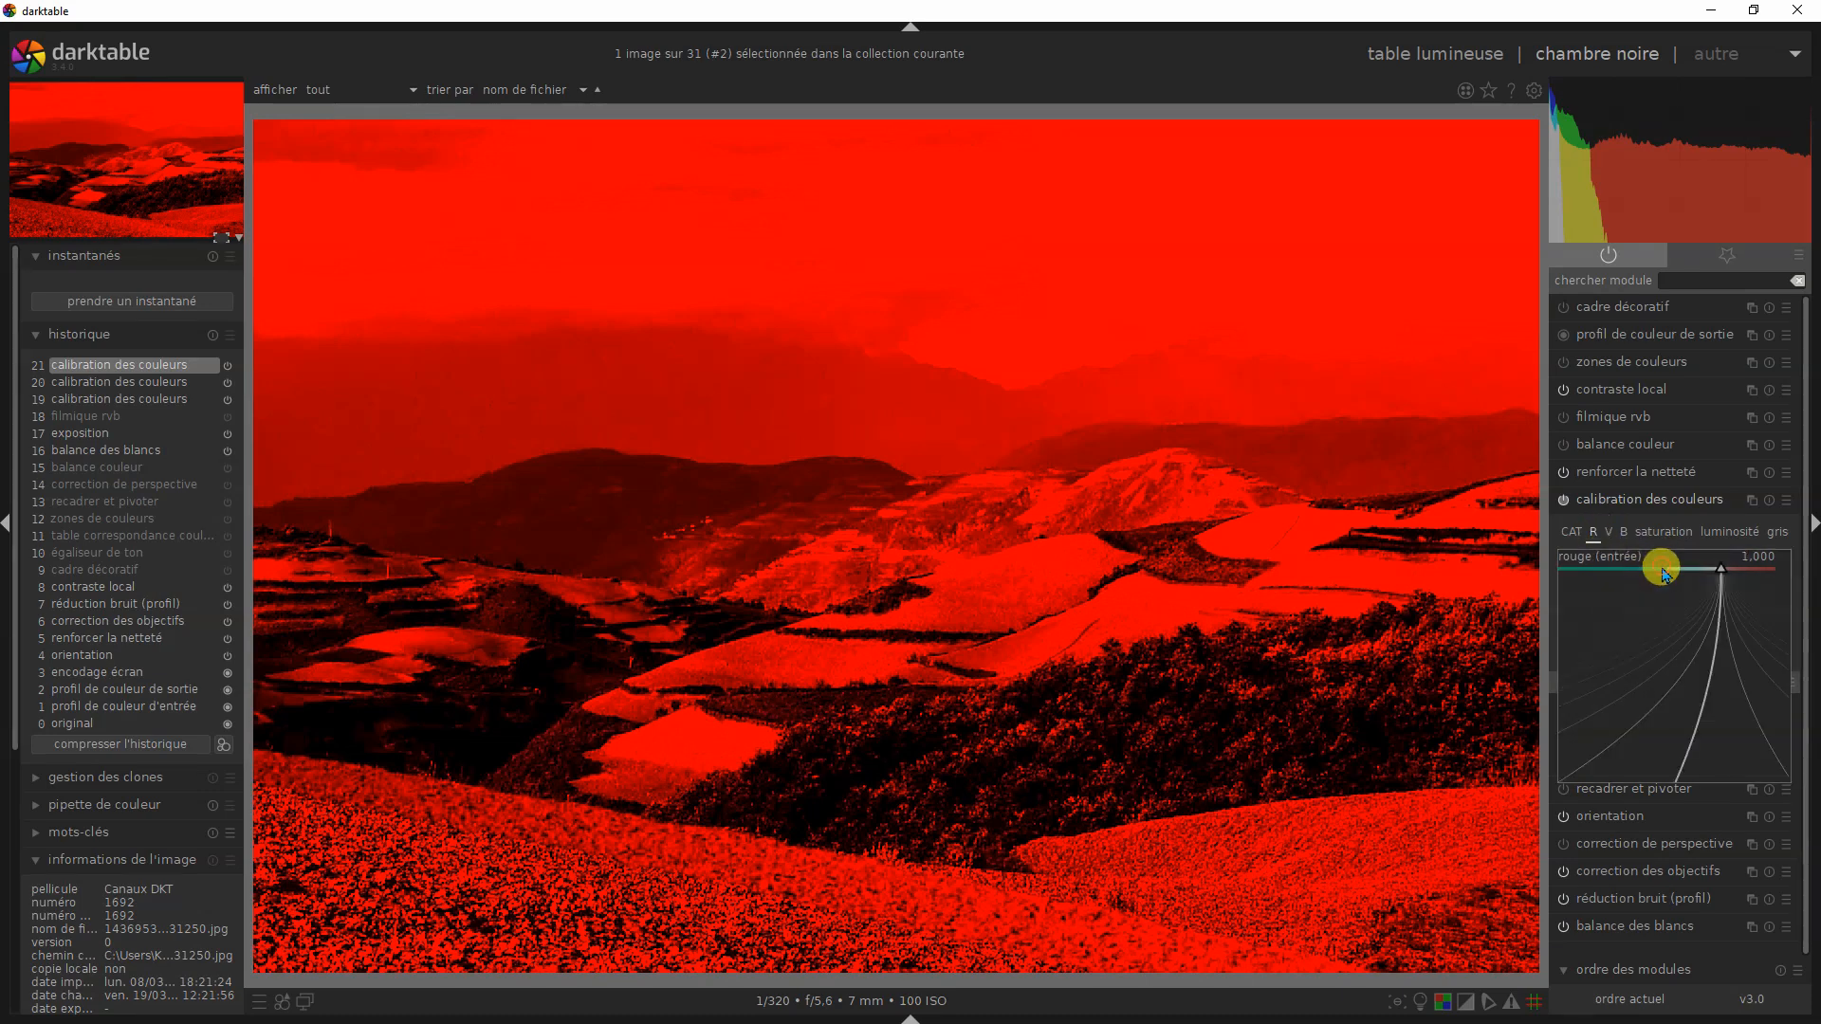
key(Return)
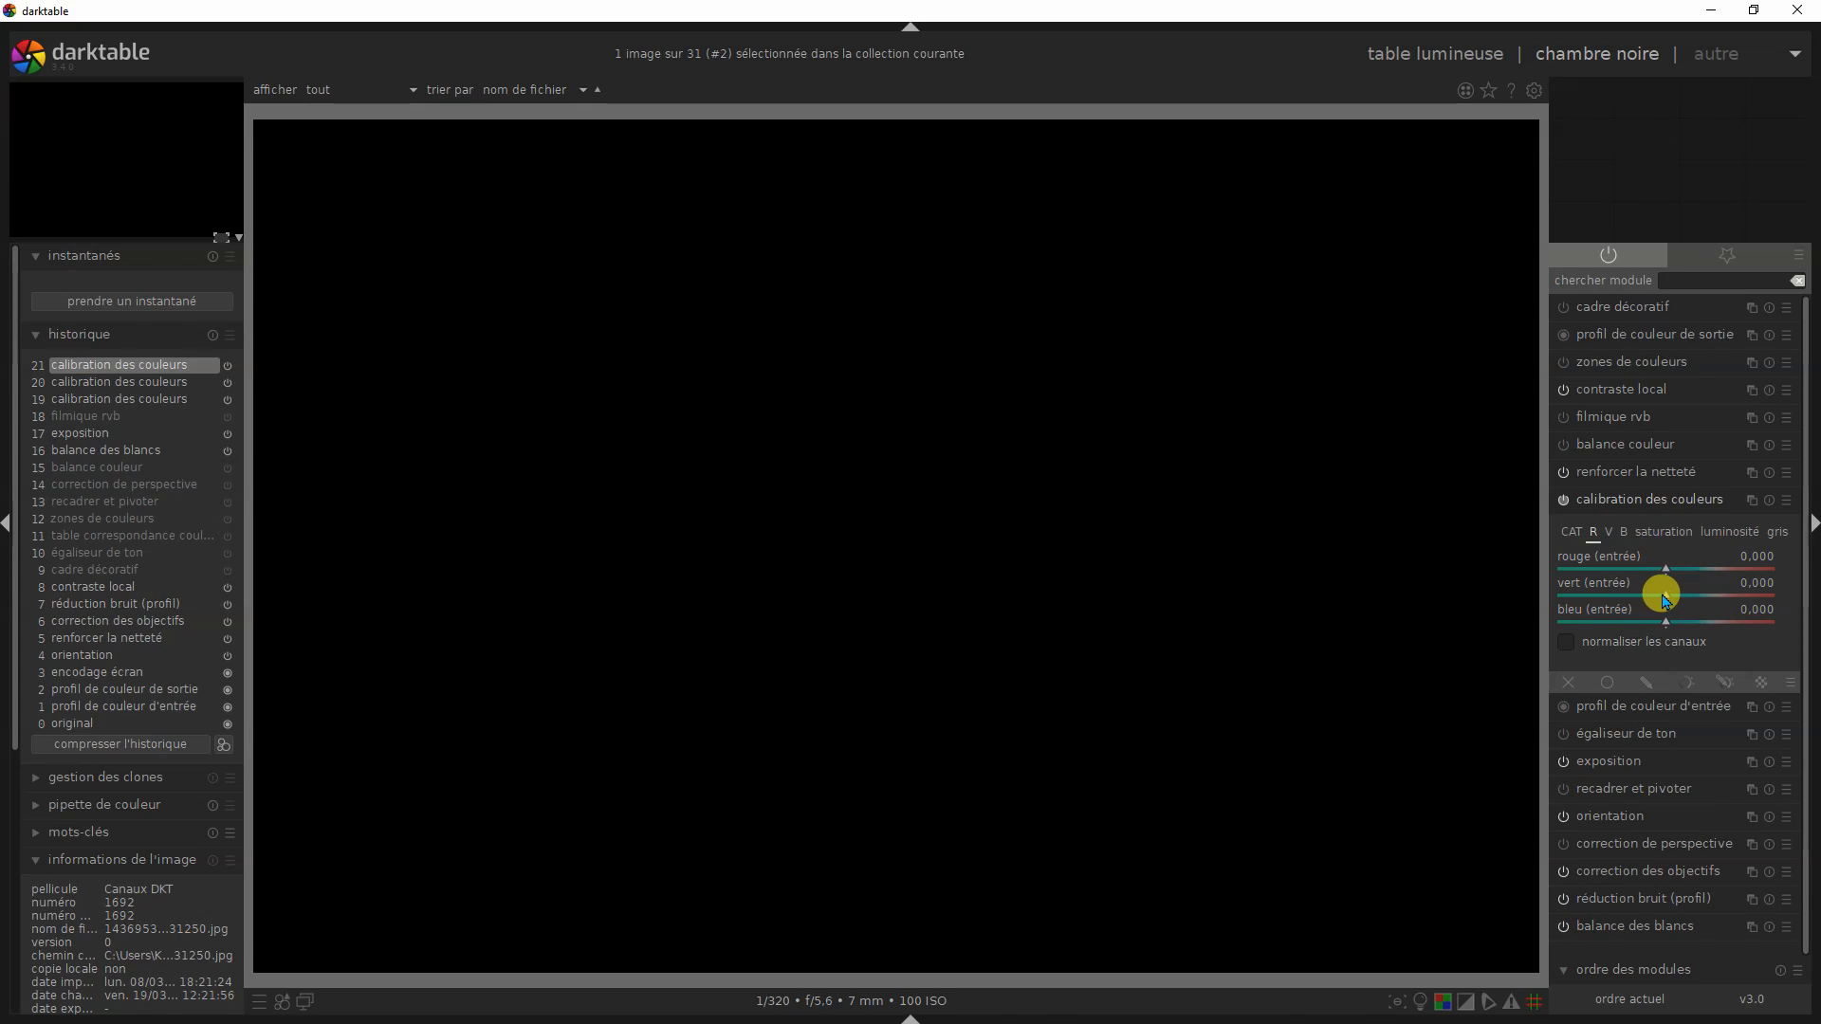
Step: Restore the V channel's green input to its default of 1 to isolate the green component
click(1608, 533)
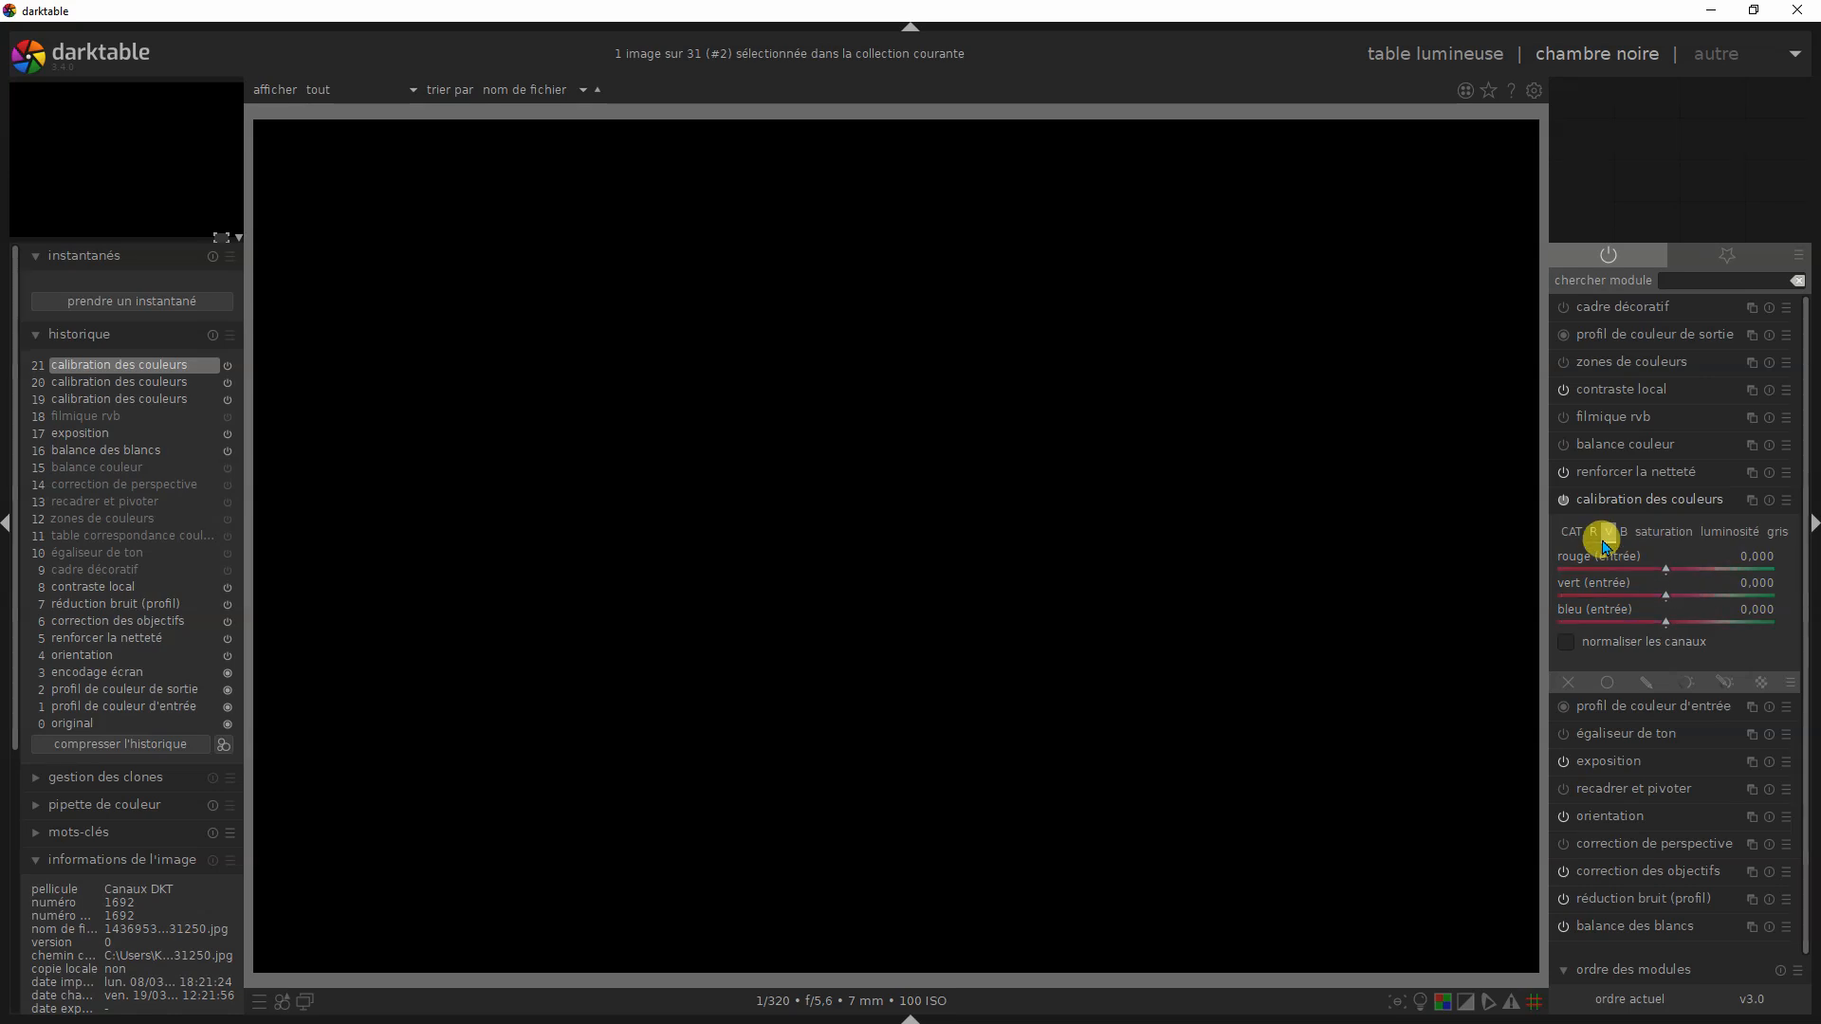
double_click(1666, 600)
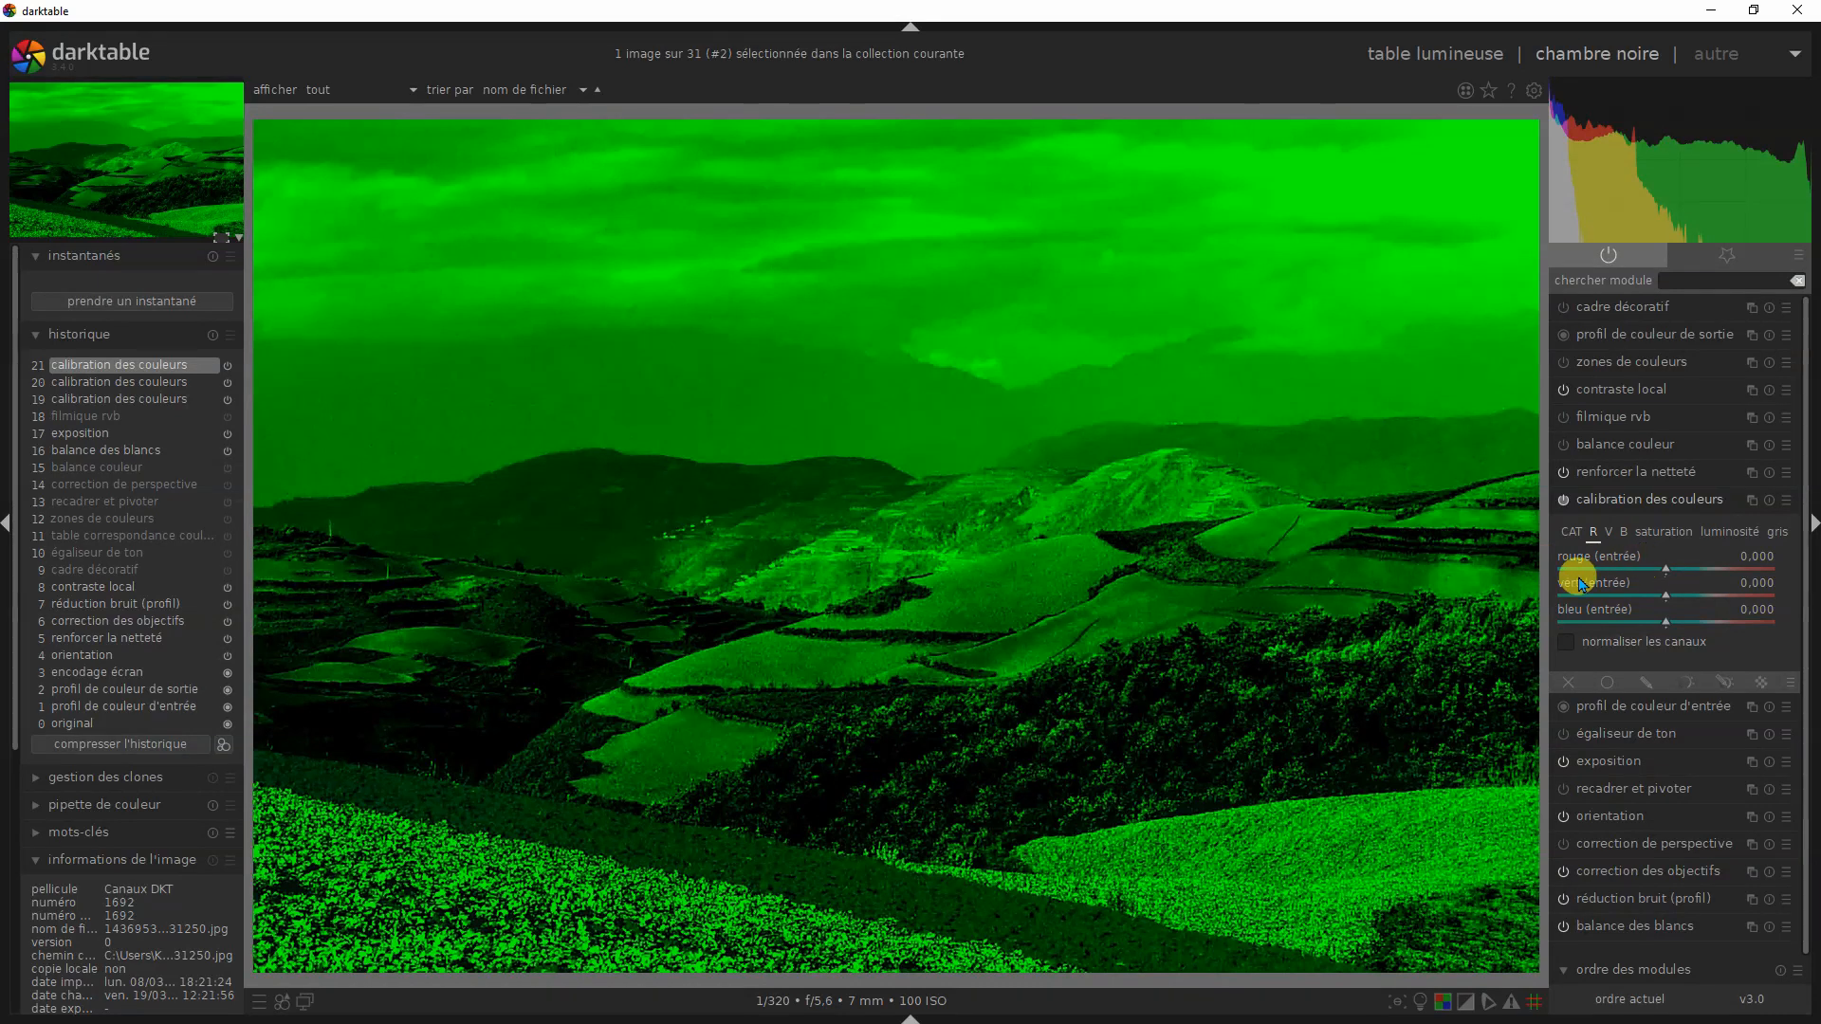
Step: Restore the R channel's red input to its default, and apply the red preset of calibration des couleurs to the heather landscape photo
double_click(1674, 570)
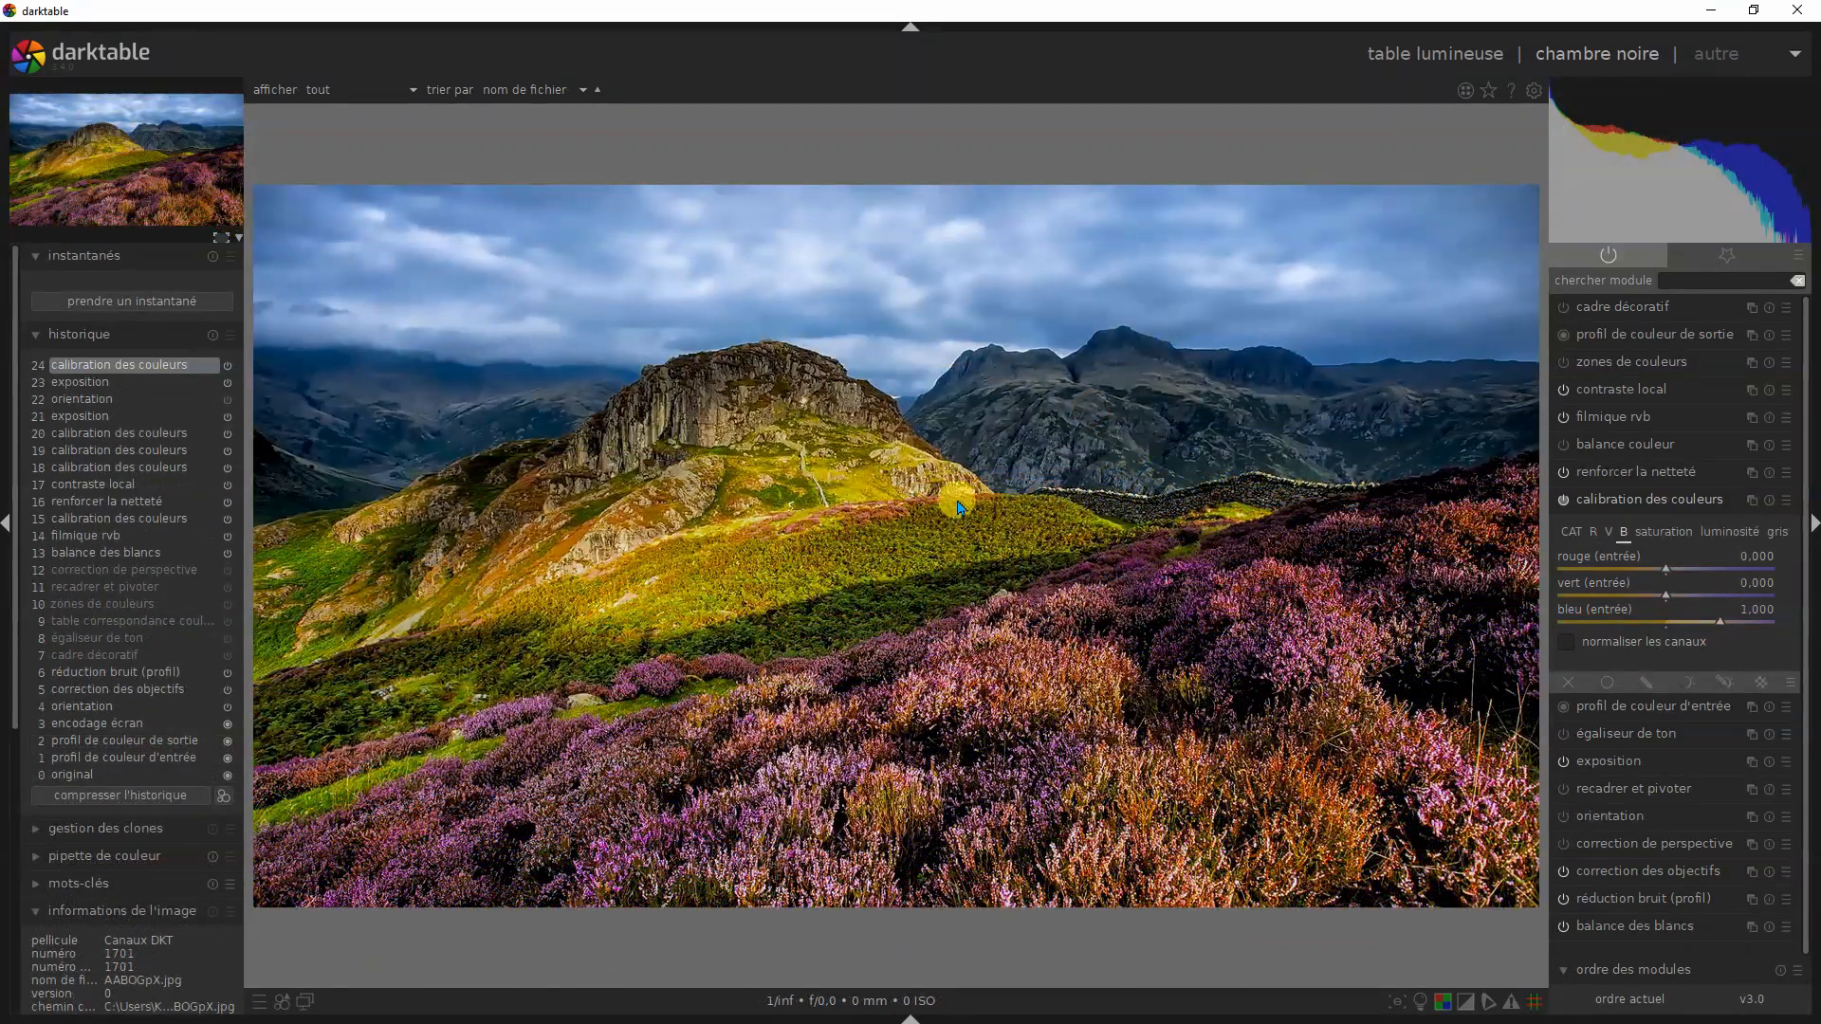
click(1789, 503)
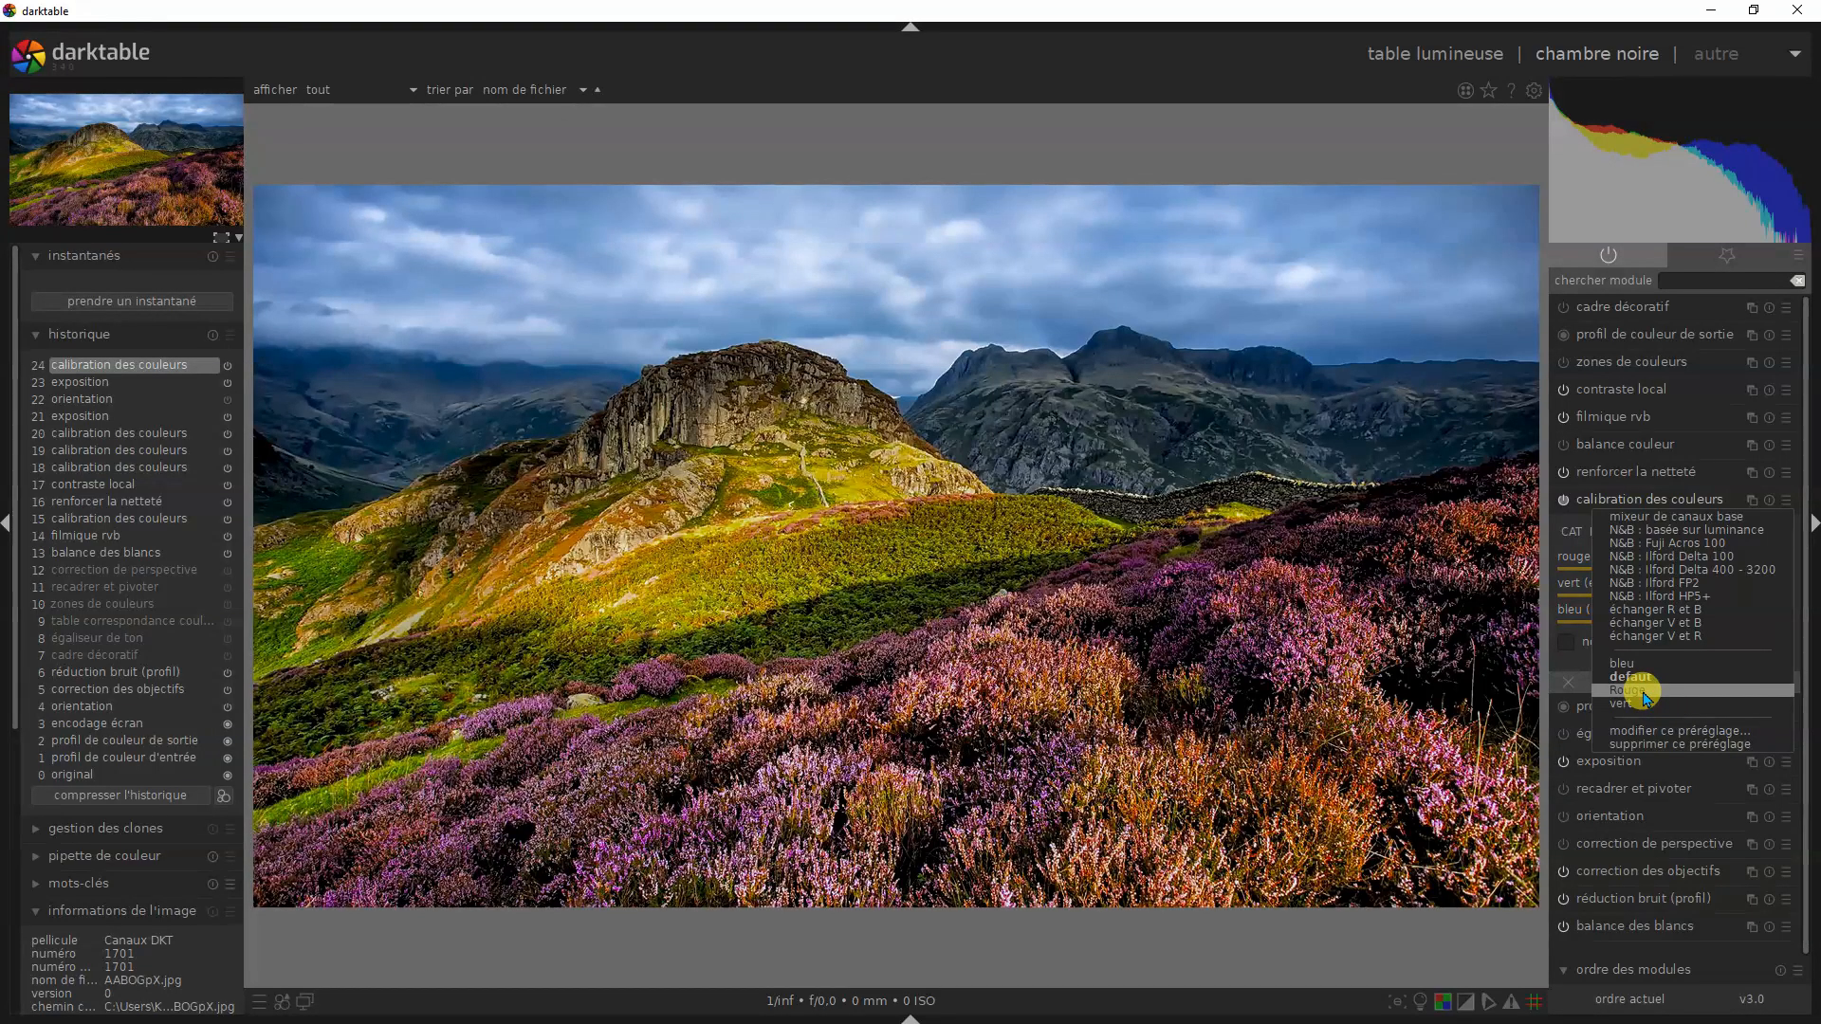
click(1645, 695)
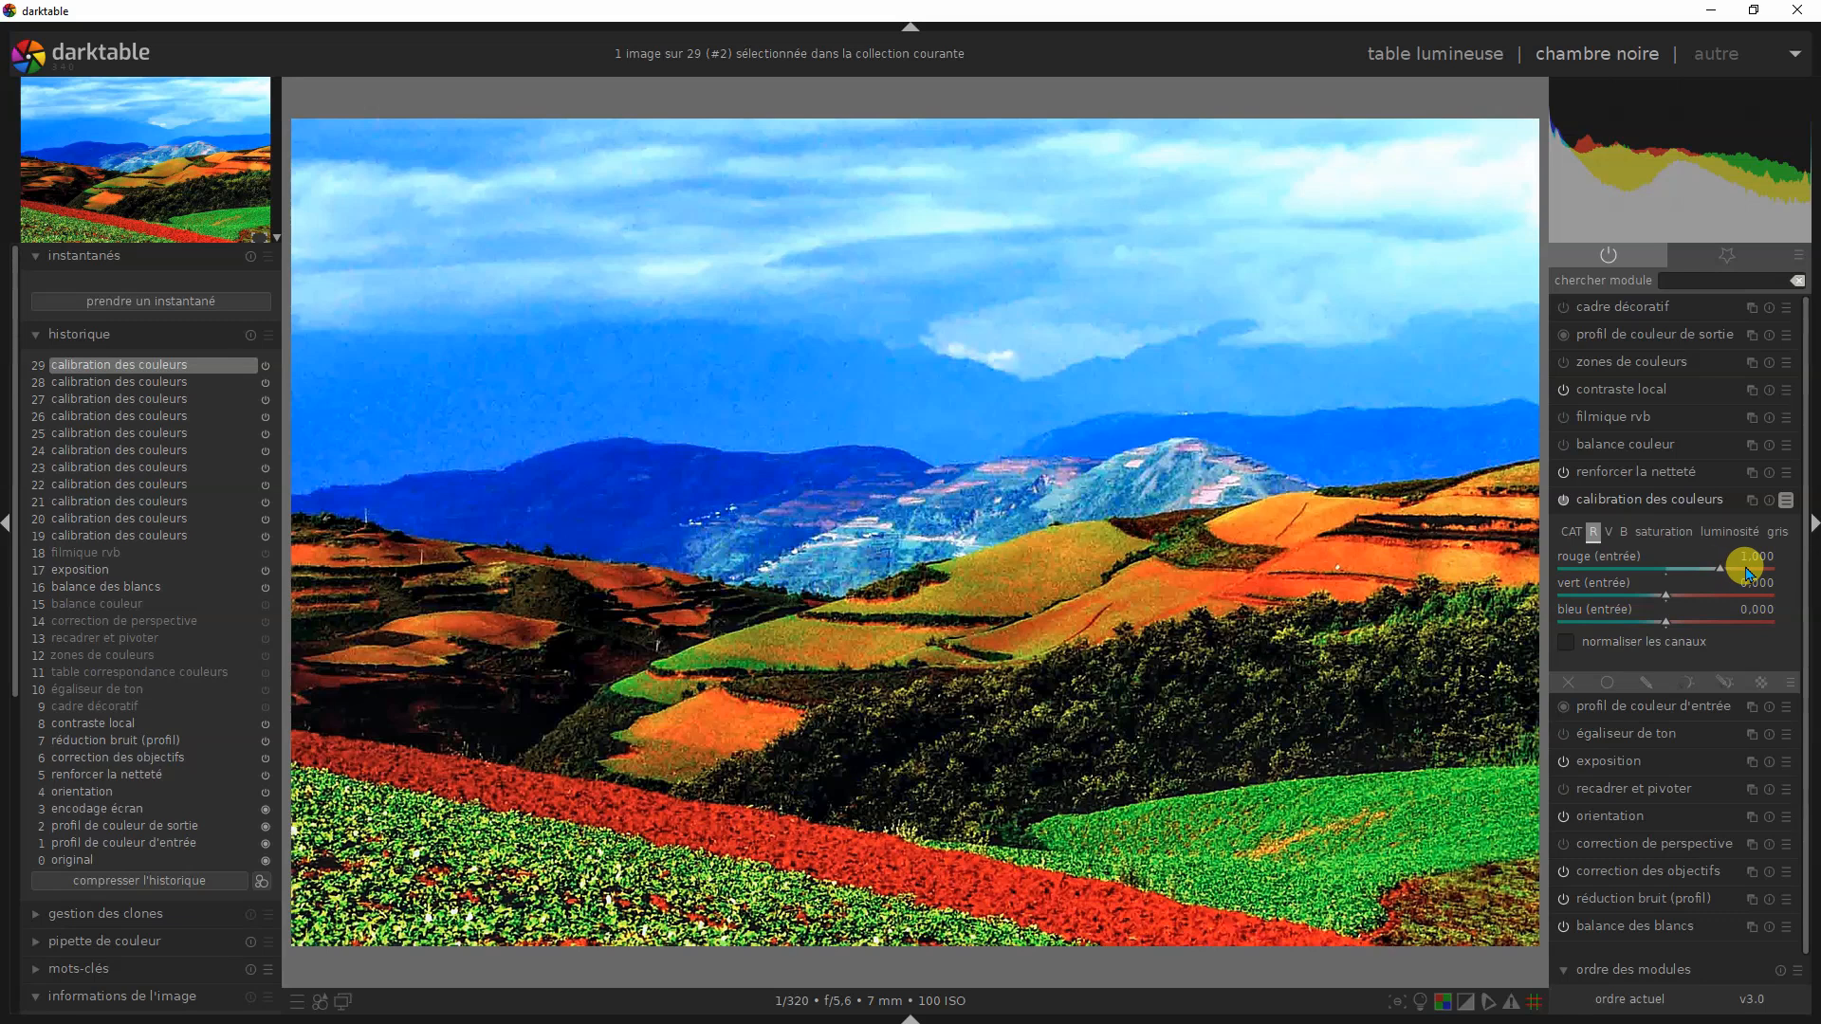
Step: Raise the R channel's red input to 1.459 on the terraced fields photo, and restore the defaut preset
click(1748, 572)
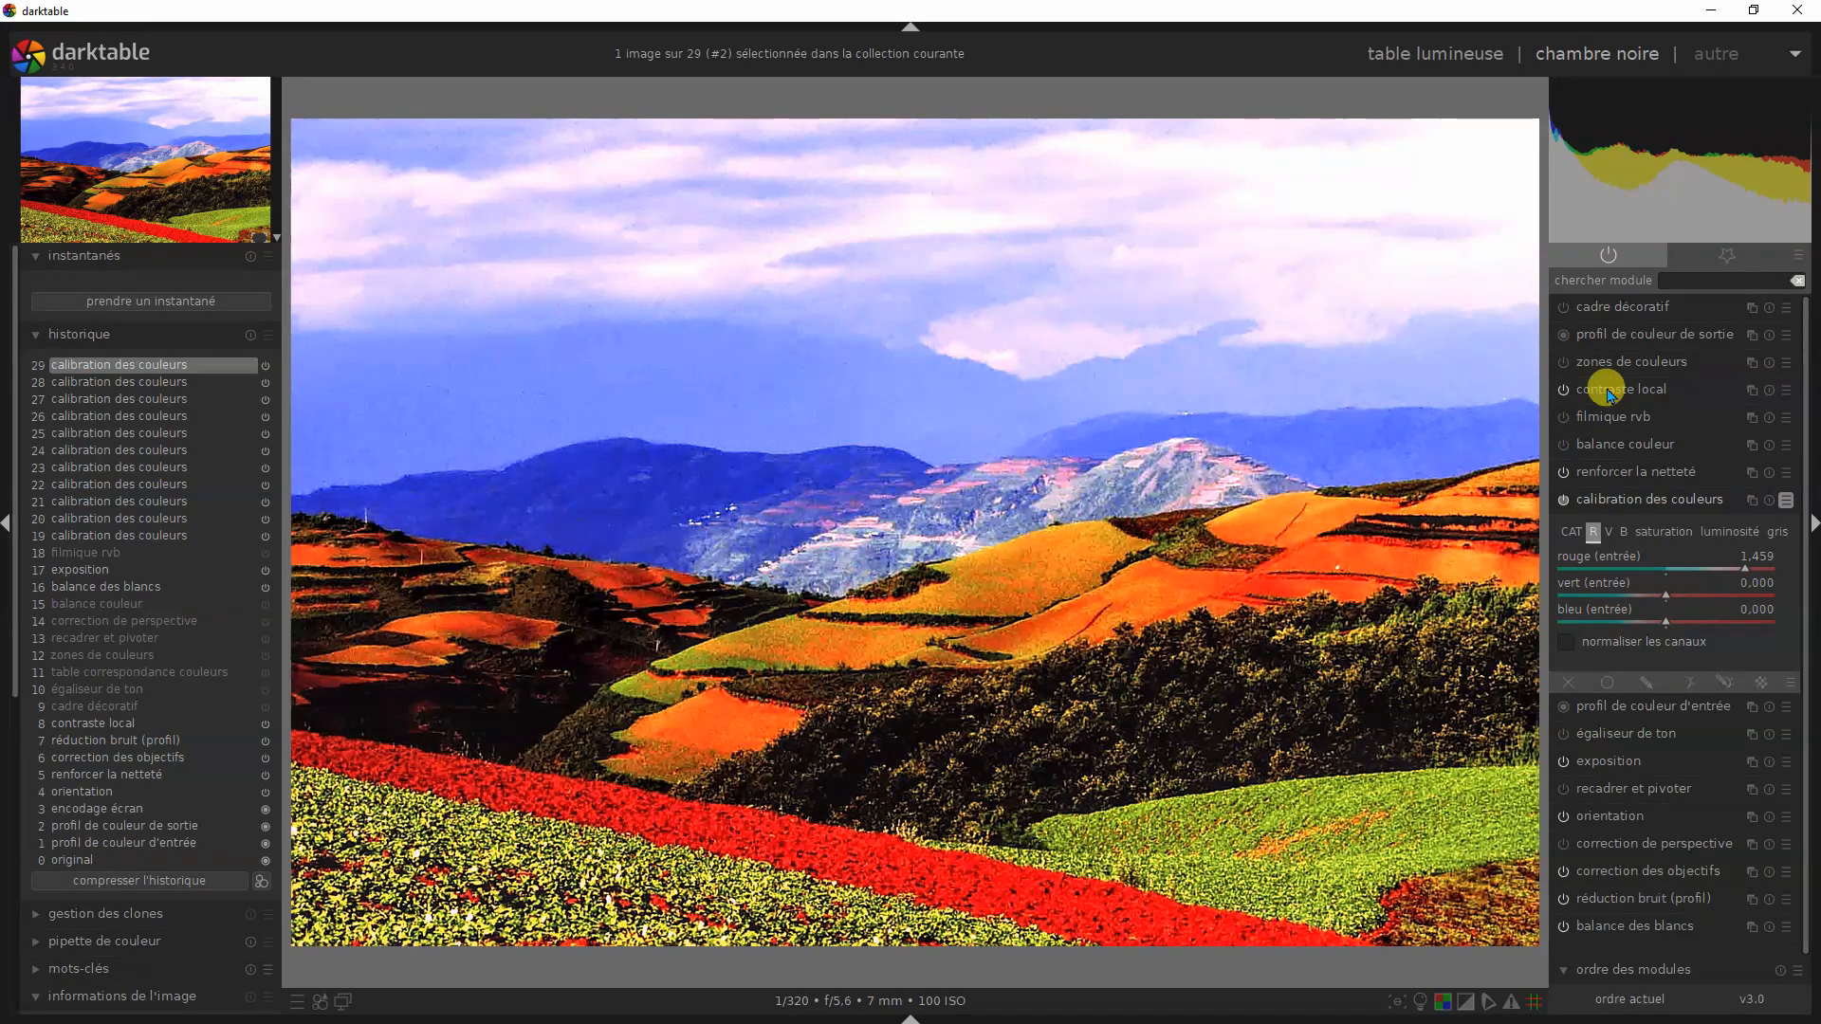
click(1787, 503)
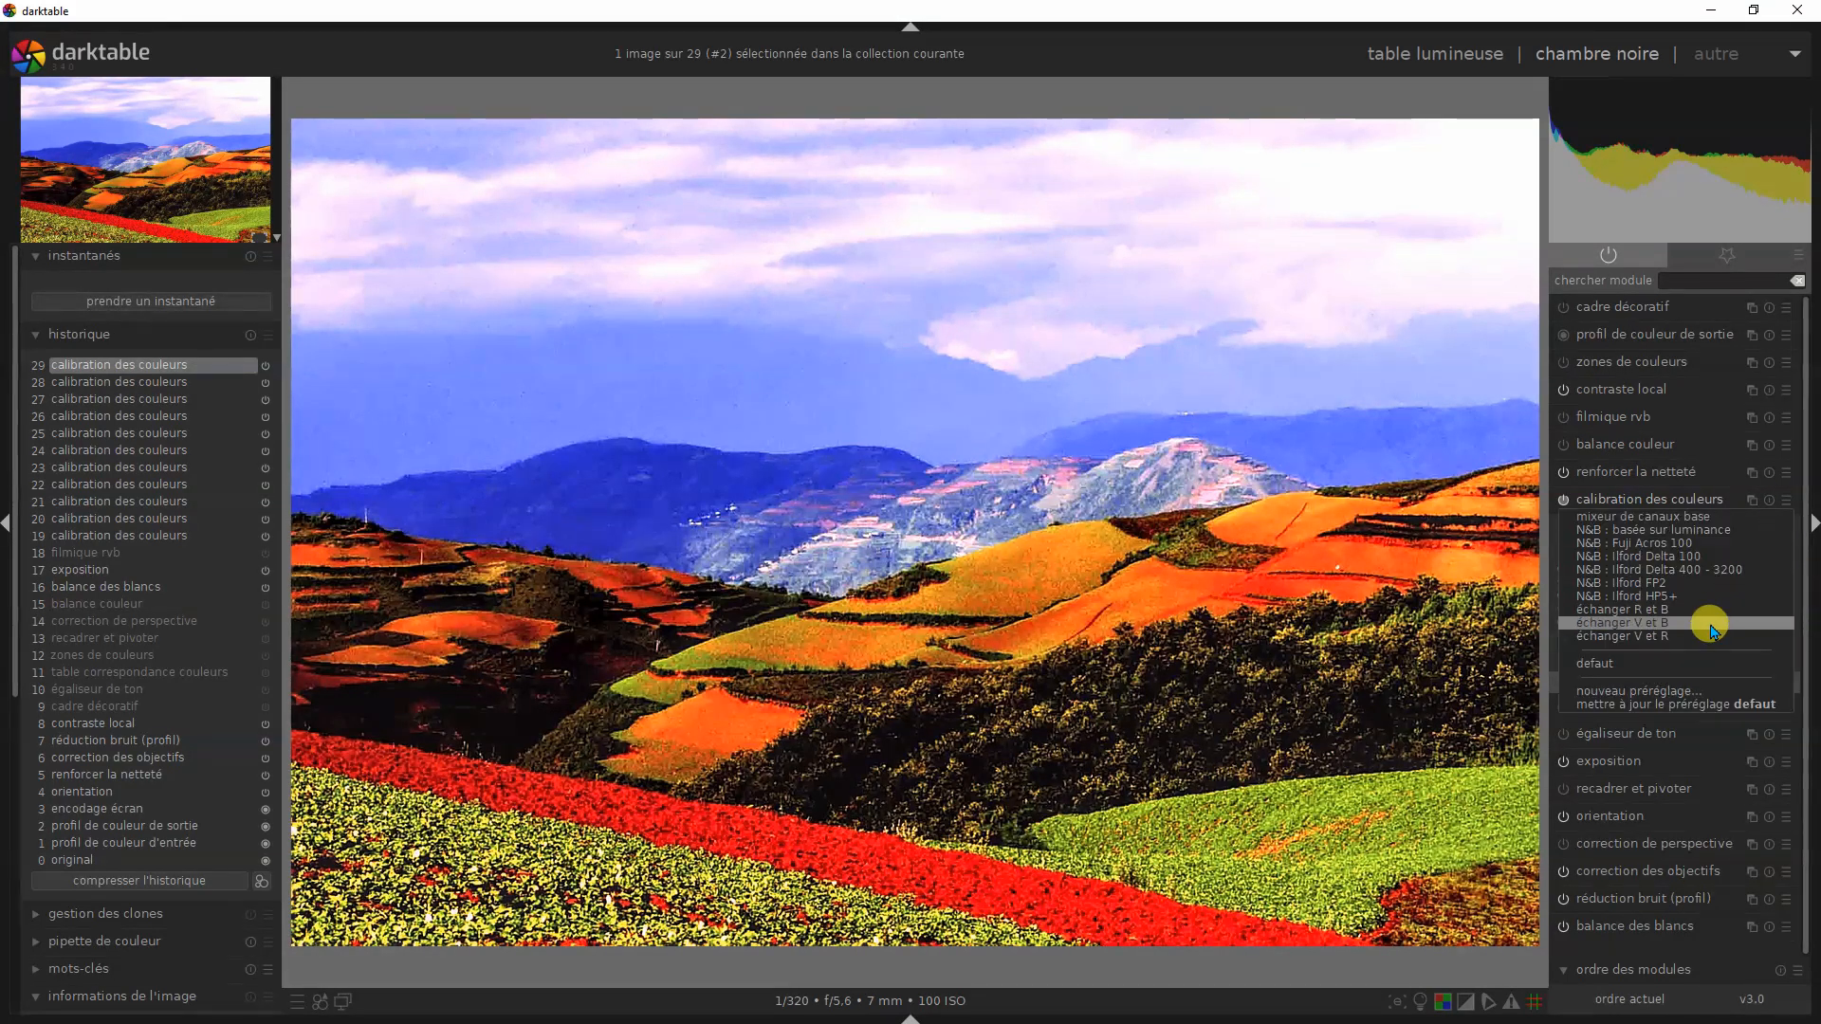
click(1606, 661)
Step: Lower the V channel's red input to -0.498 in calibration des couleurs
click(1609, 531)
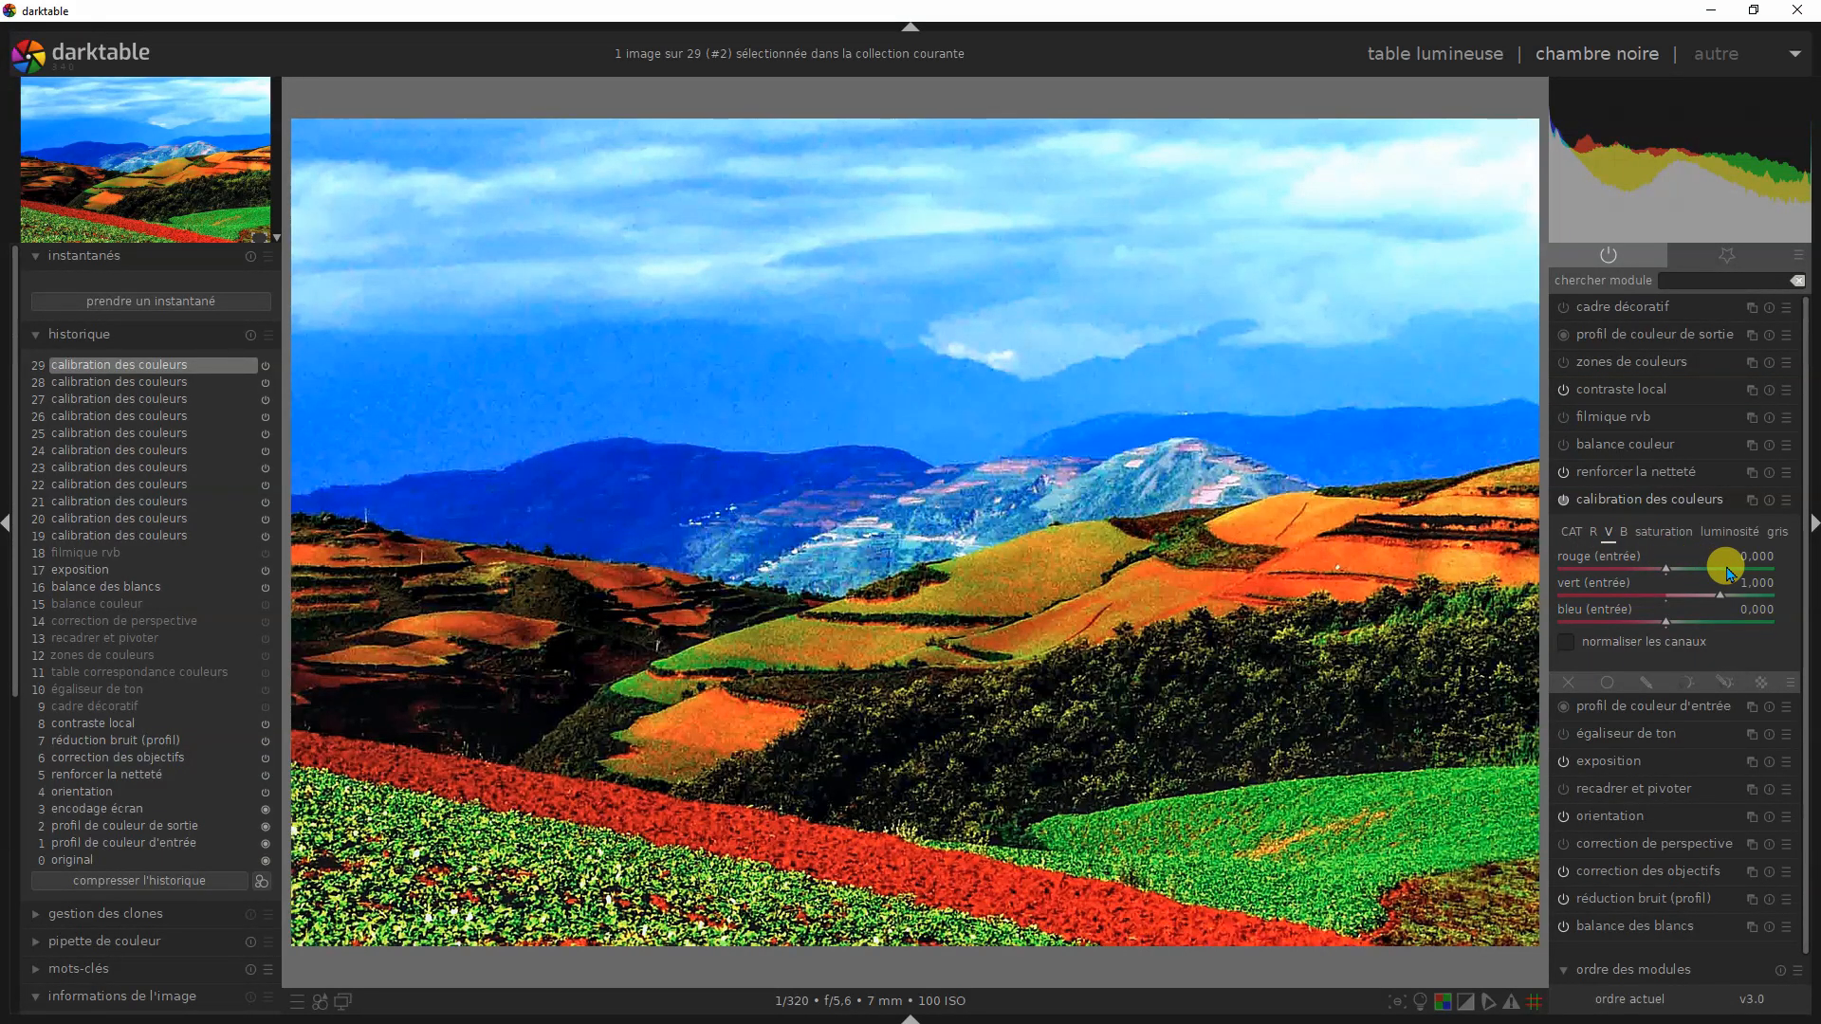
click(1727, 569)
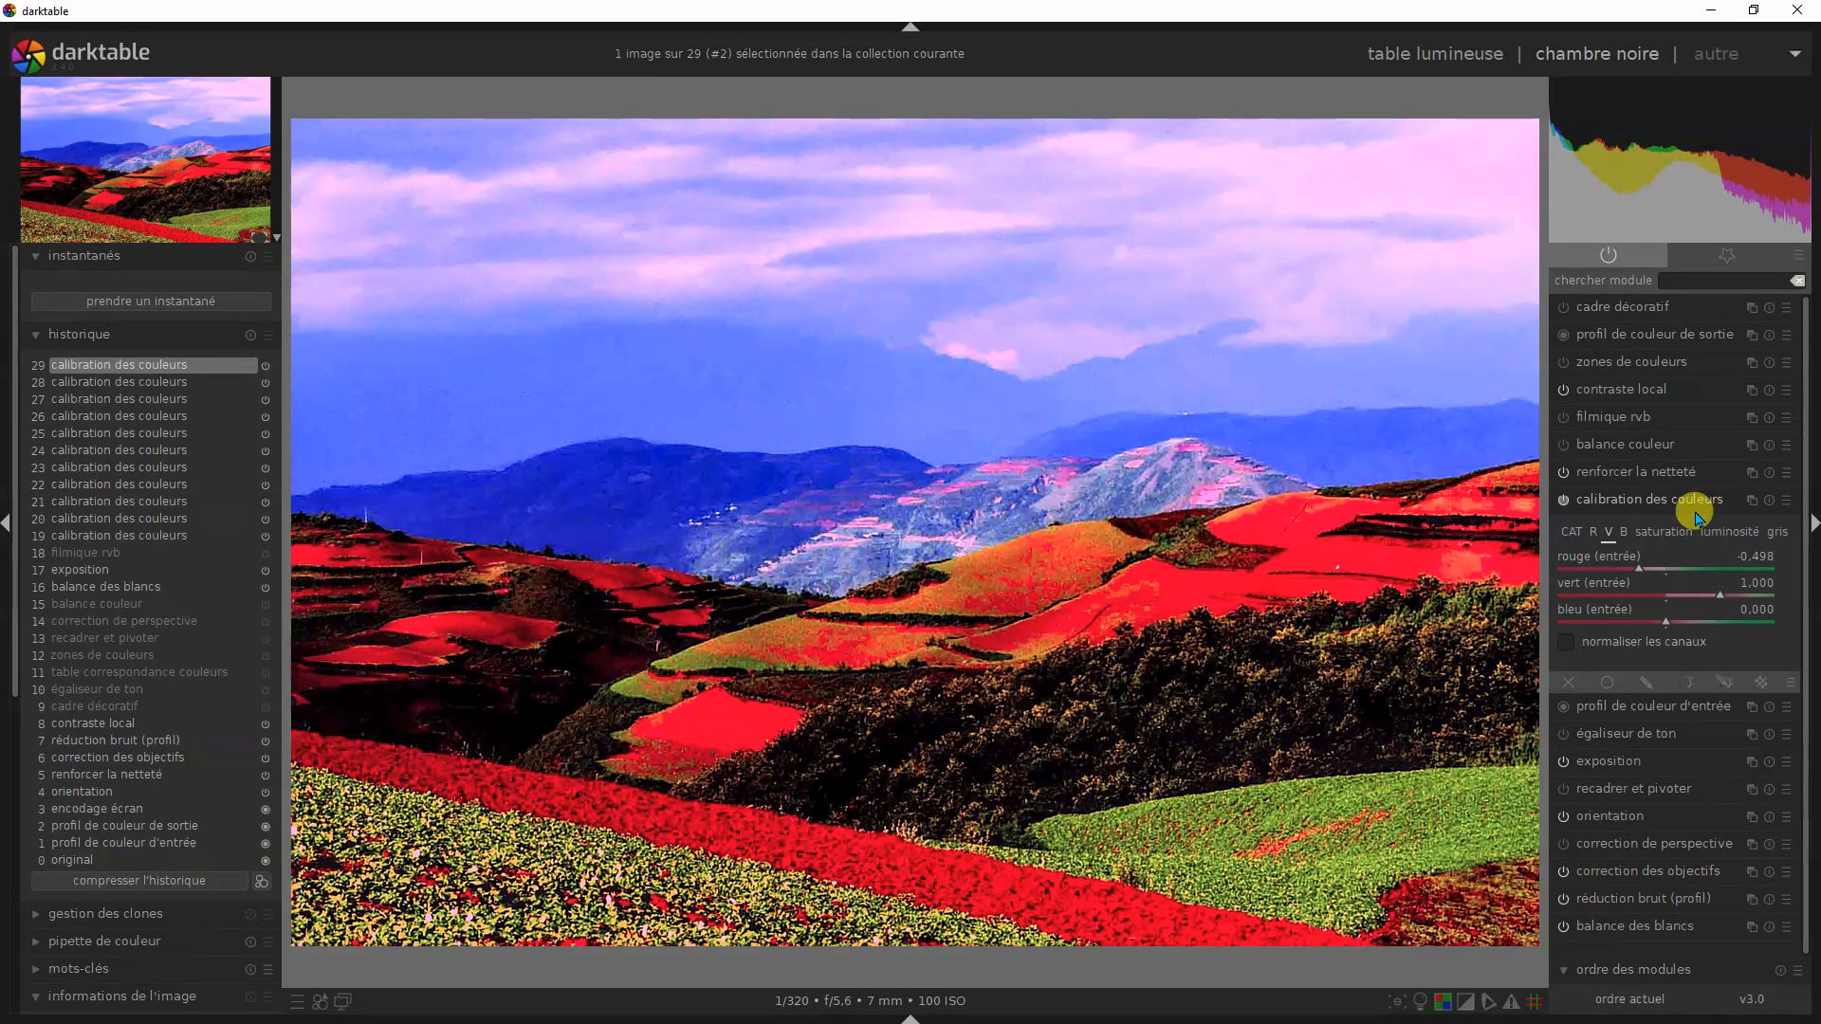
Step: Restore the defaut preset, and set the B channel's red input to 1.266 and its blue input to -1.231
click(1623, 532)
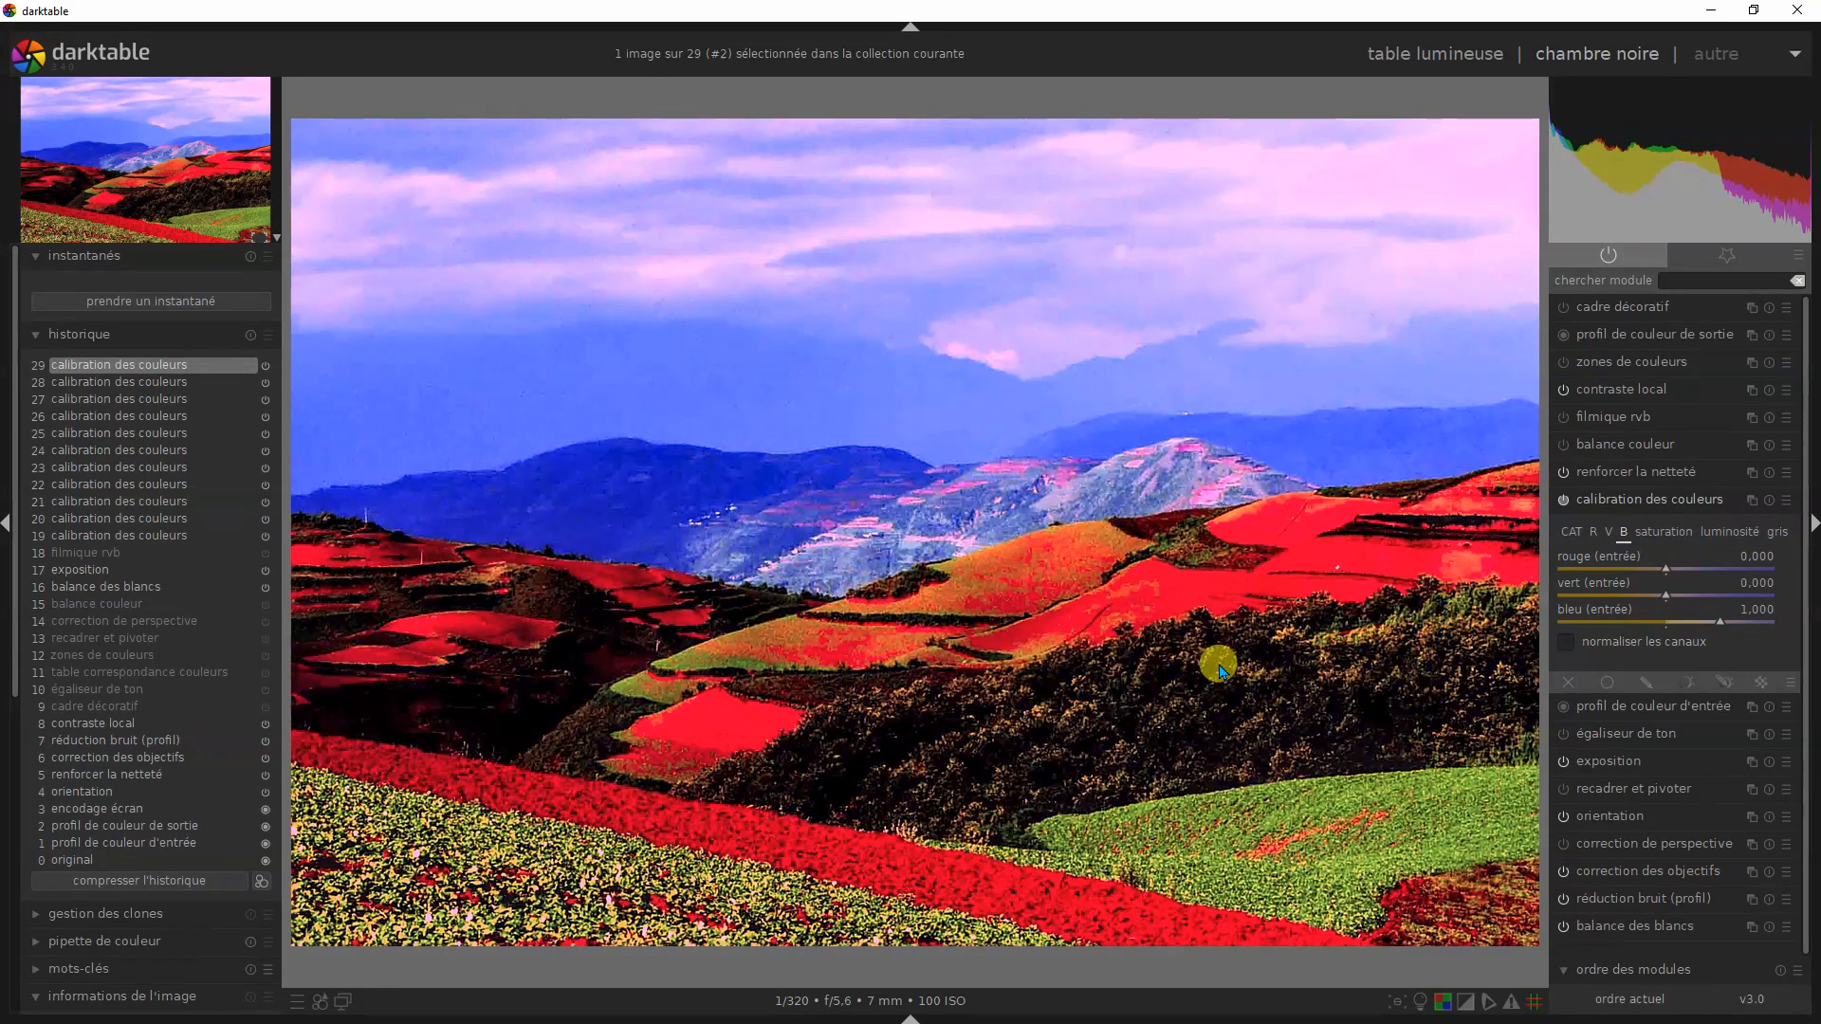
click(1787, 500)
click(1605, 662)
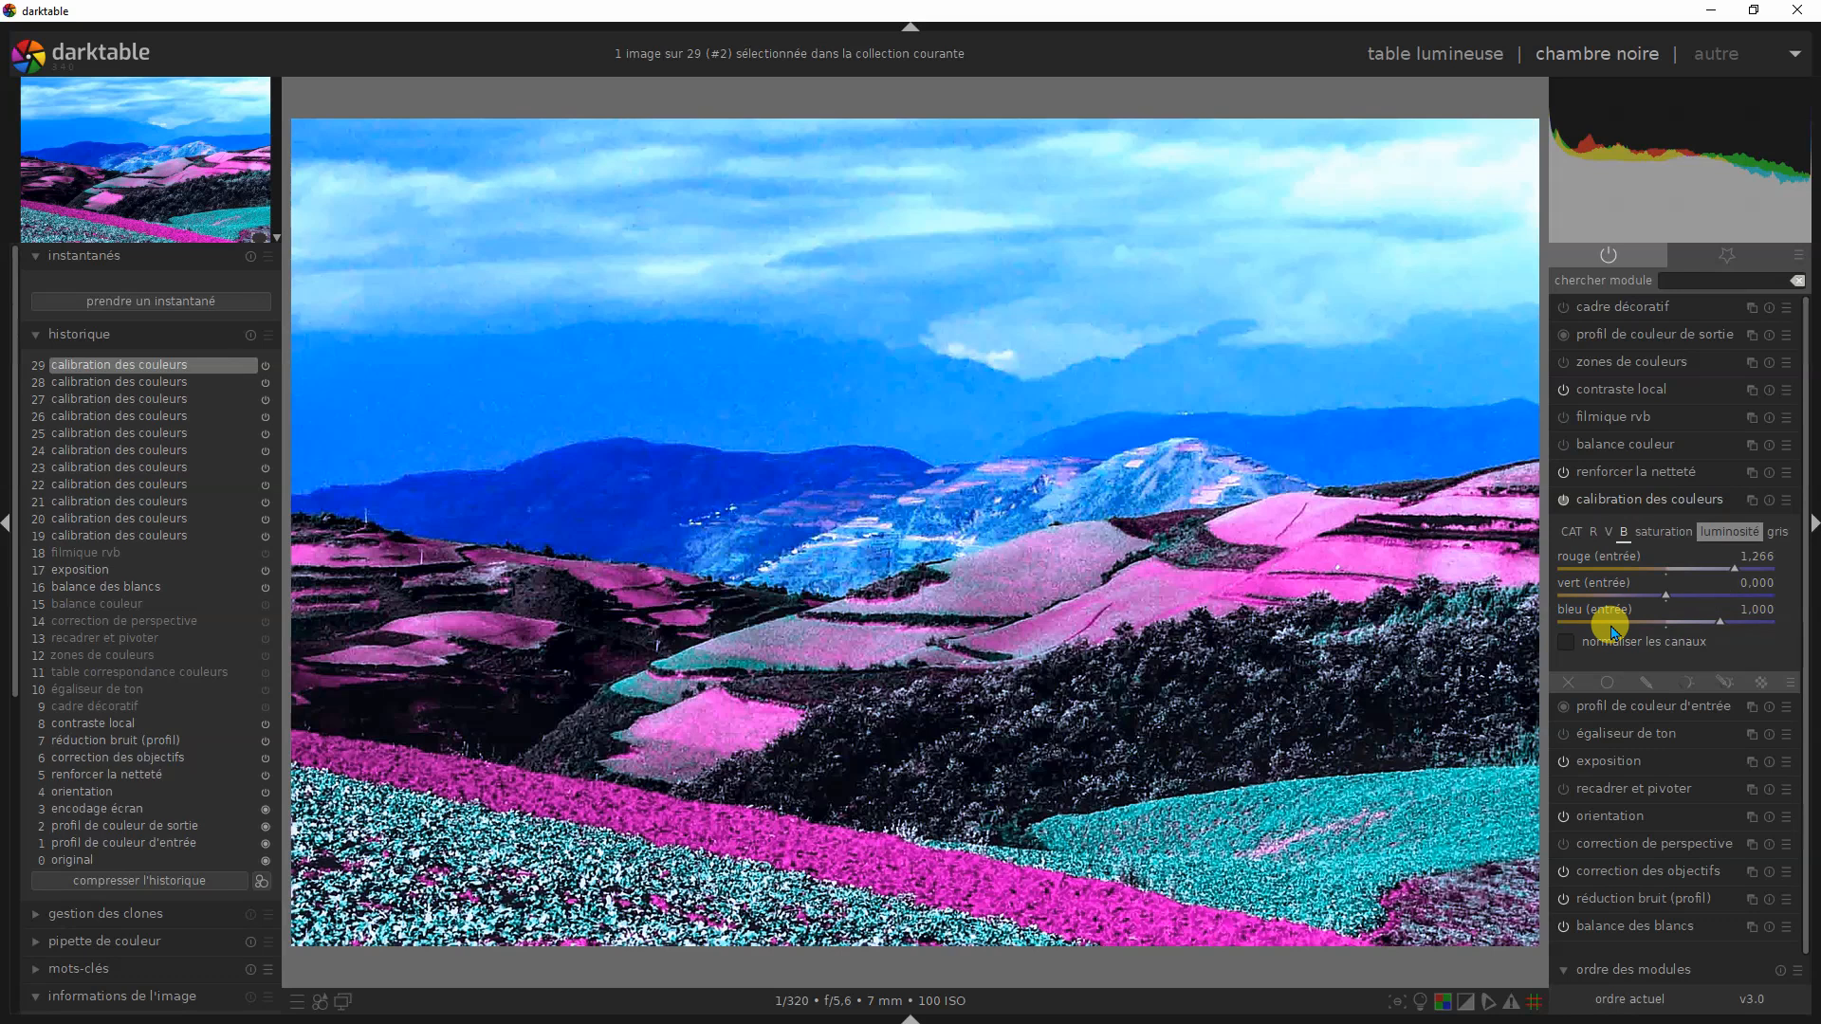
click(1599, 621)
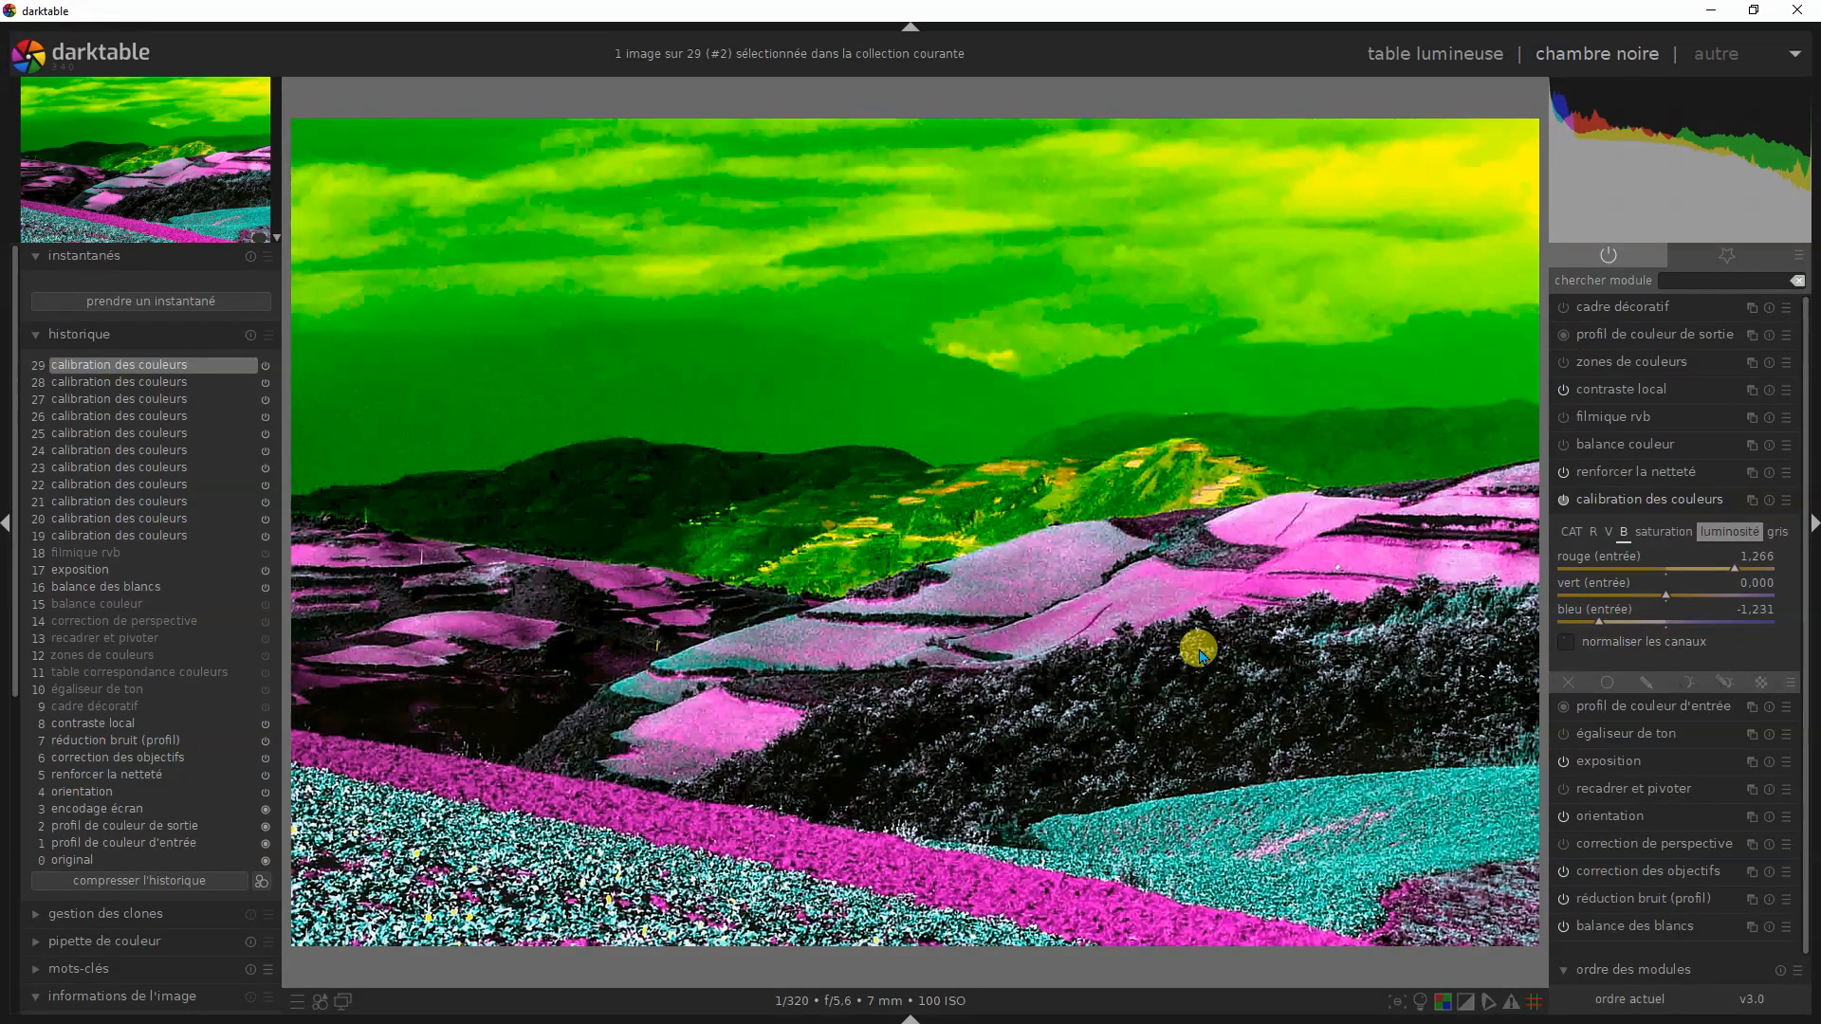
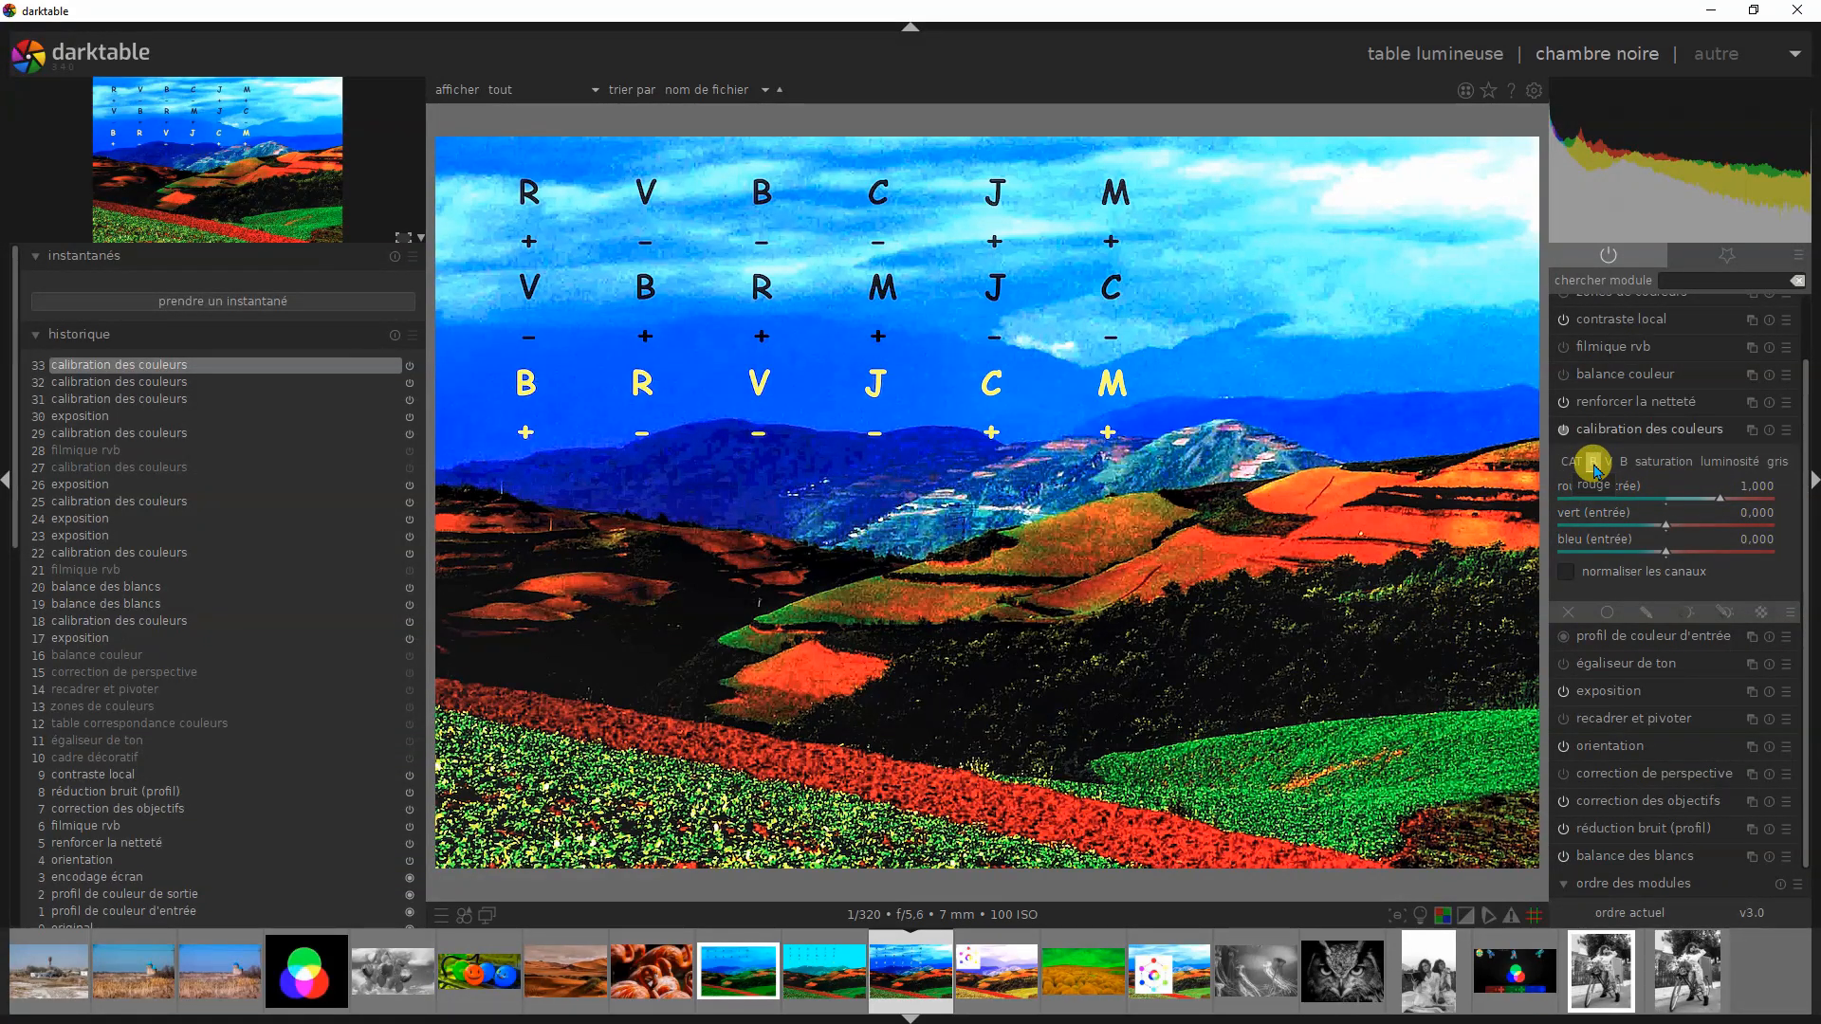
Step: Review the V and B channel inputs of calibration des couleurs, and return to the R channel
click(1607, 463)
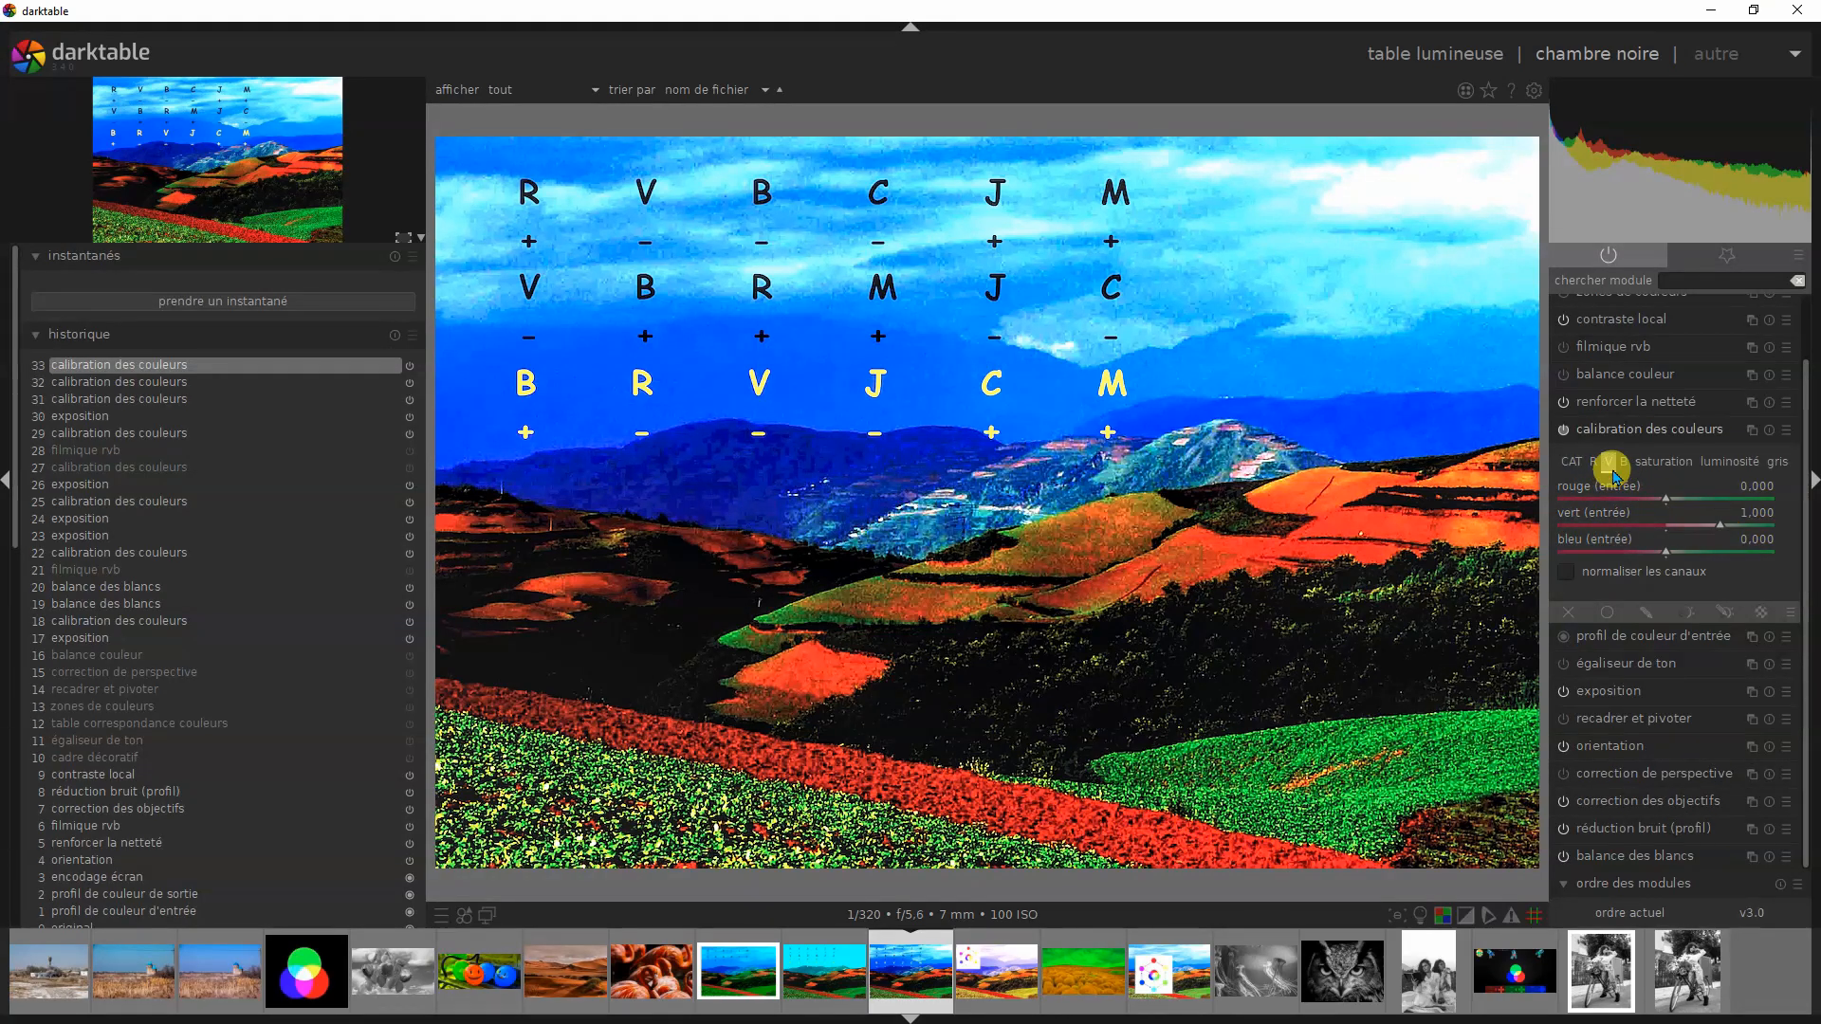
click(1620, 462)
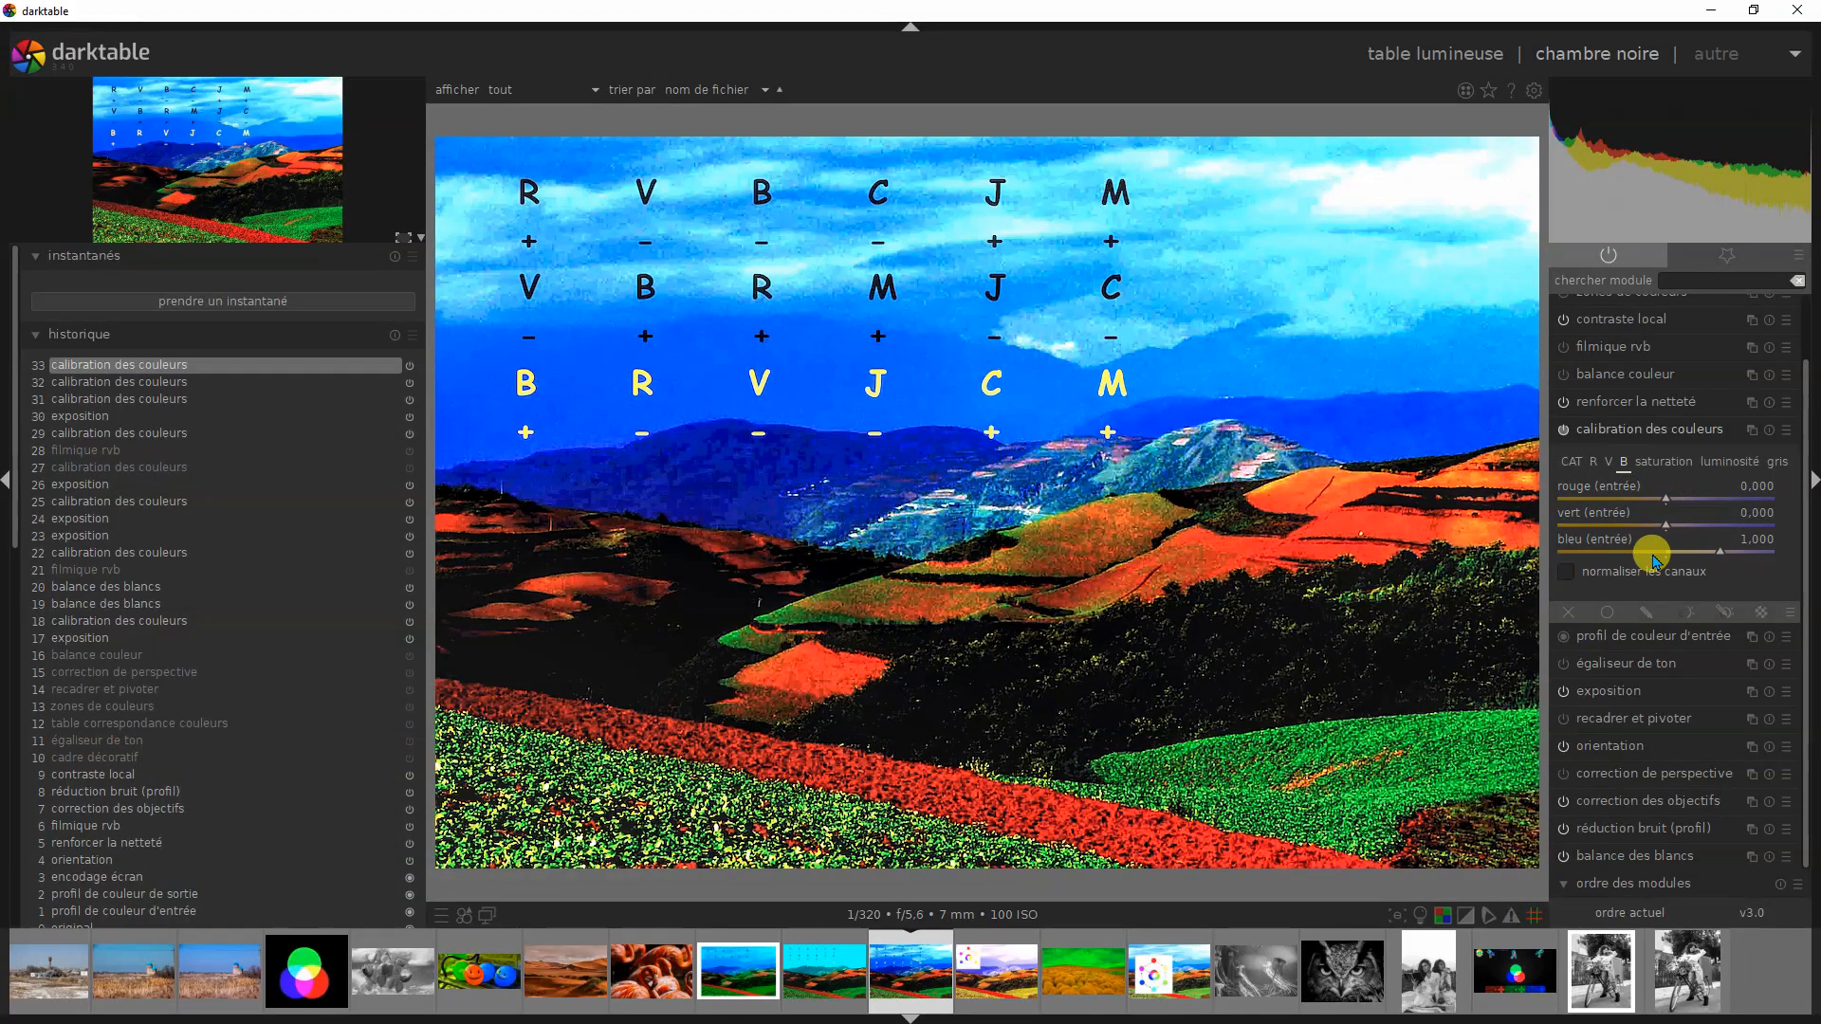
click(1593, 464)
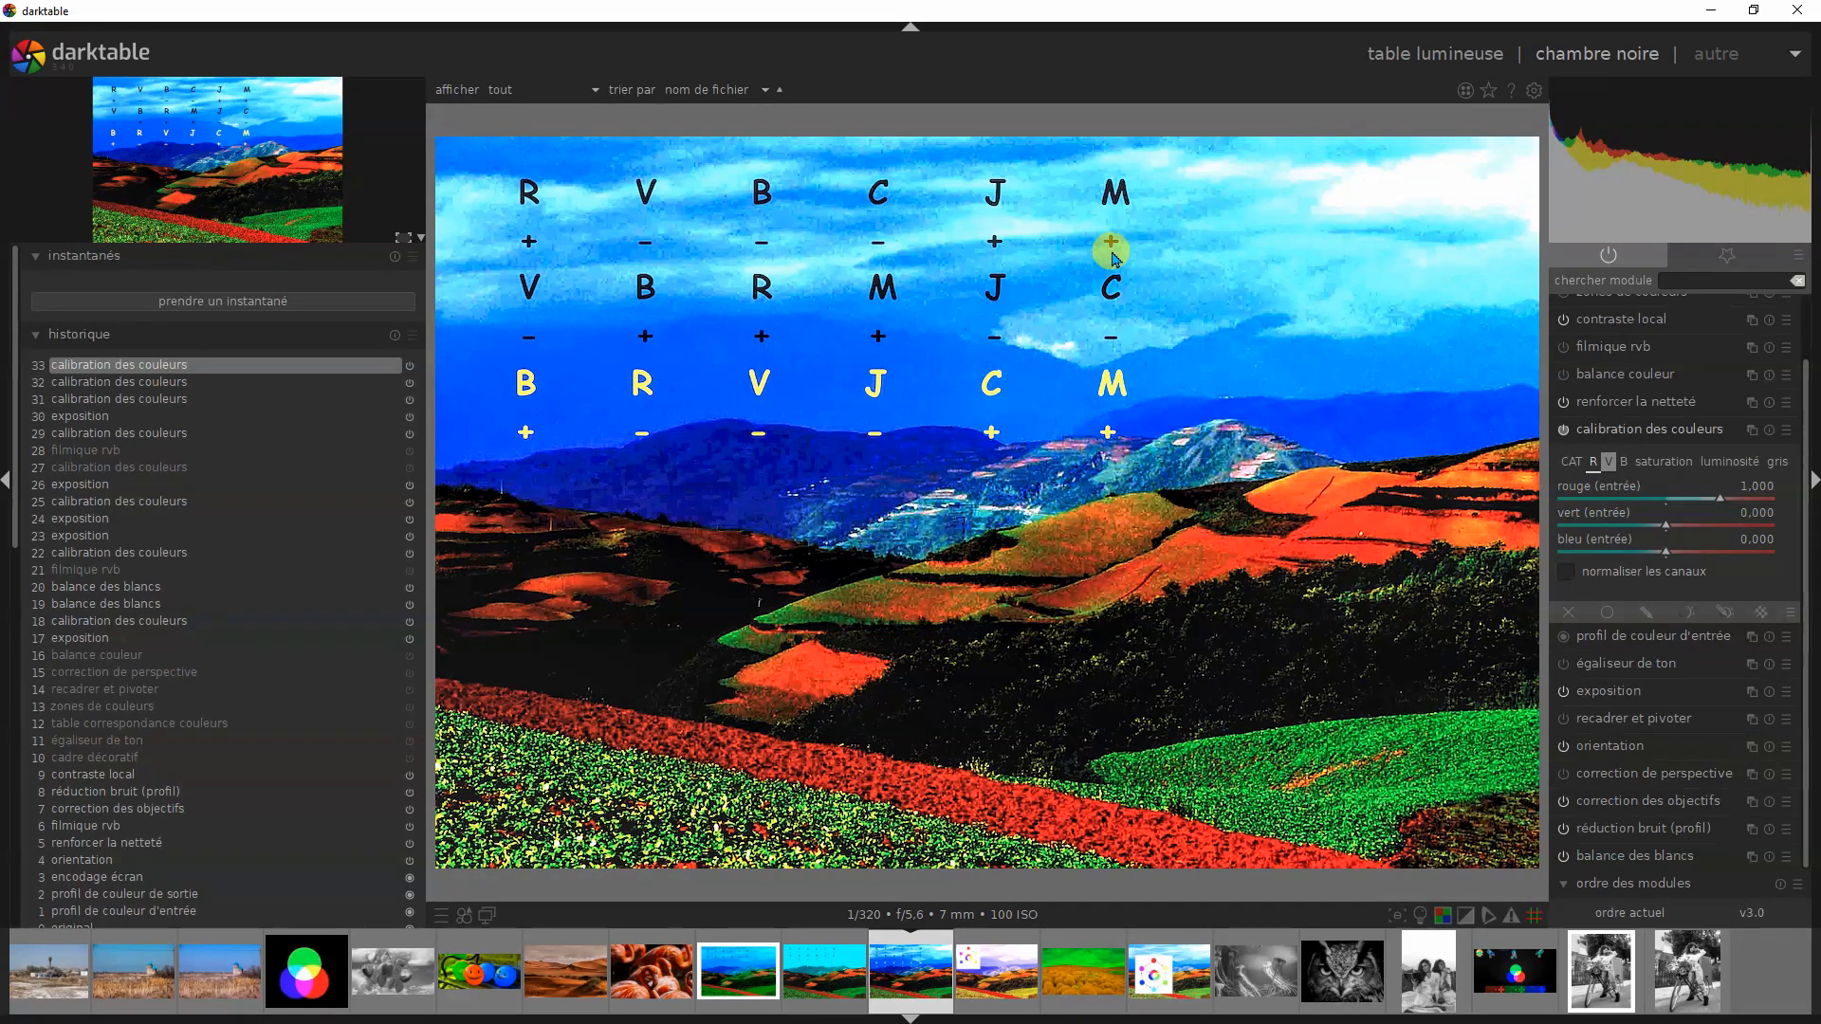
Step: Raise the R channel's green input to 0.847, and bring it back towards 0
click(1713, 529)
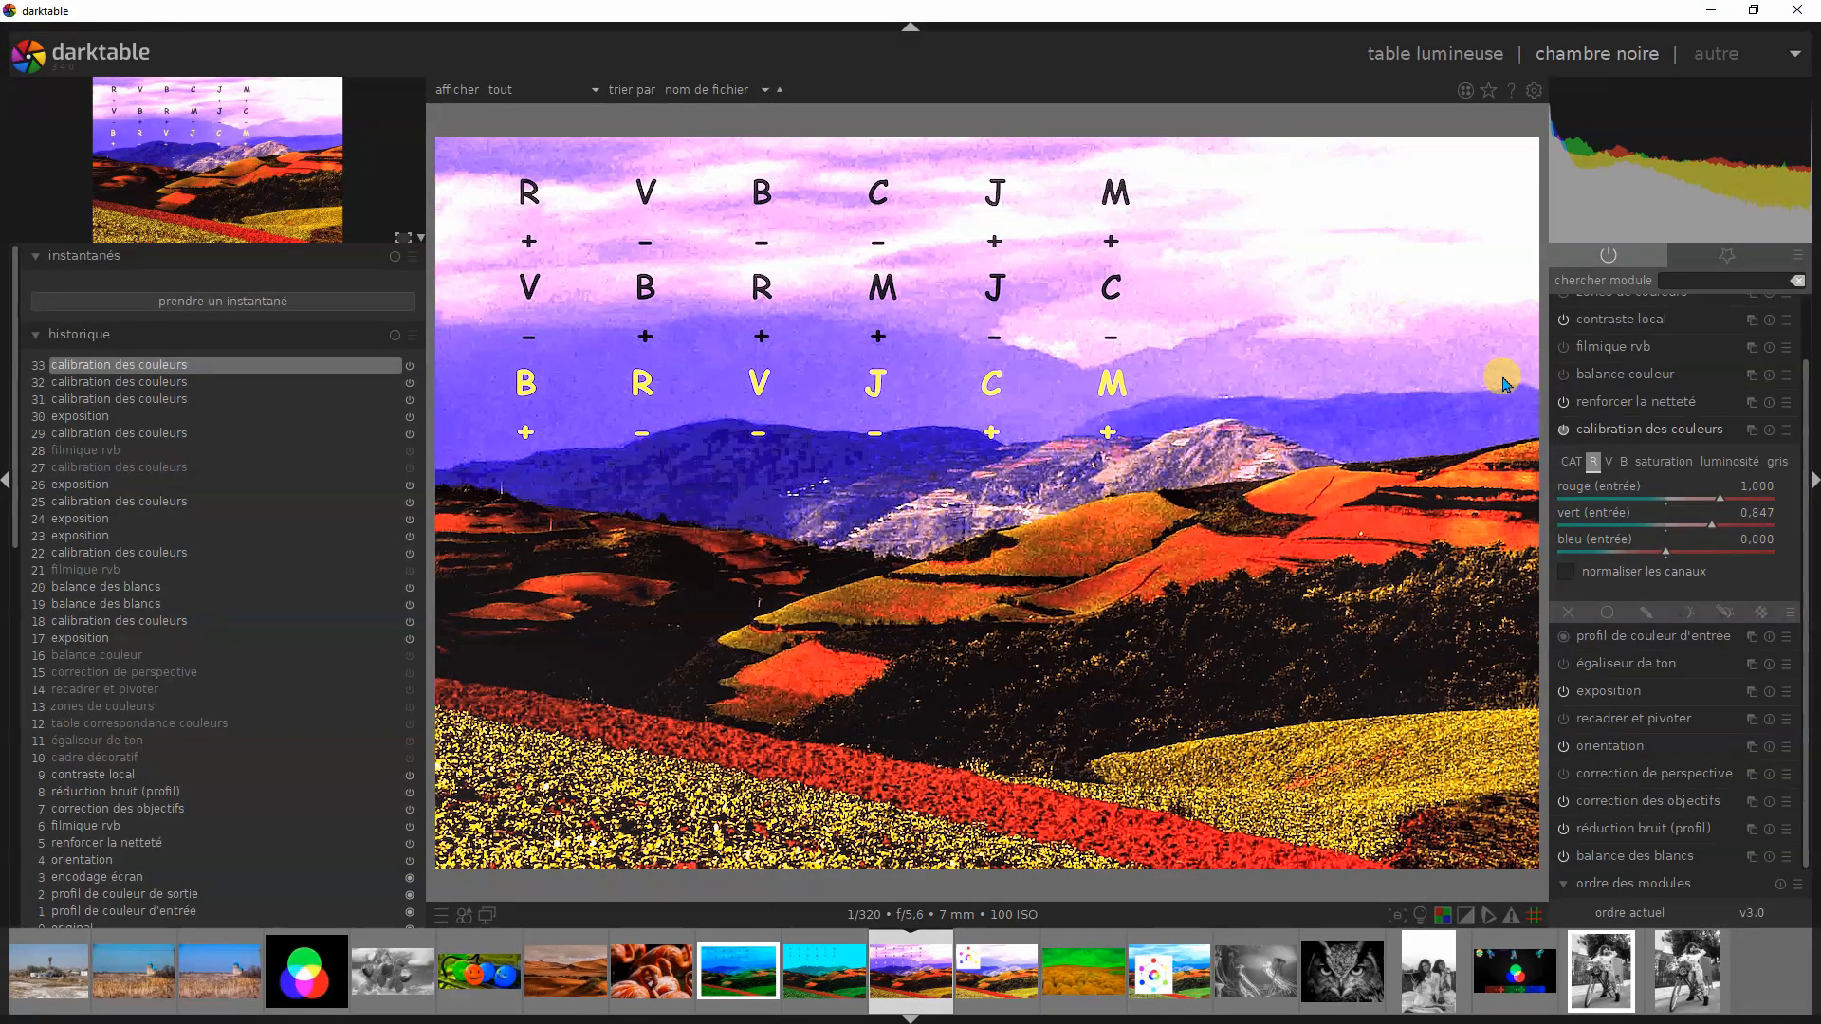
click(1669, 530)
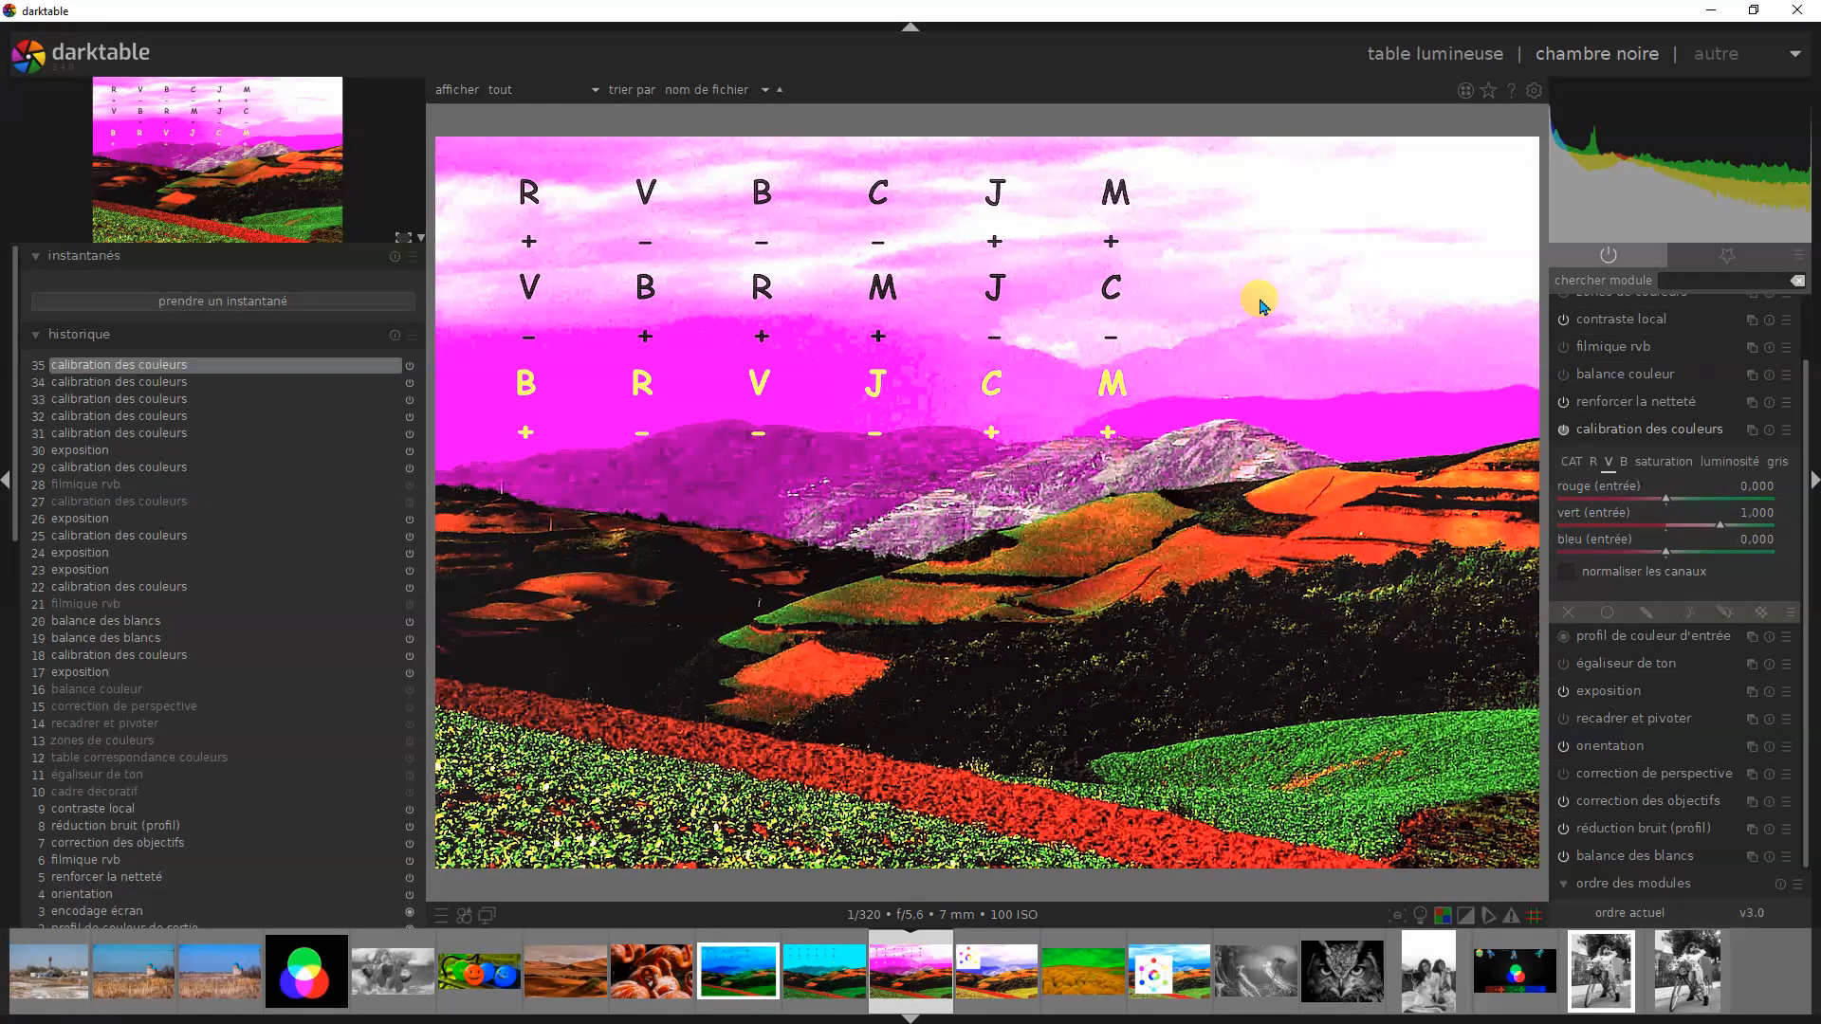
Step: Set the V channel's red input to -0.533 in calibration des couleurs, and lower it further
click(1594, 461)
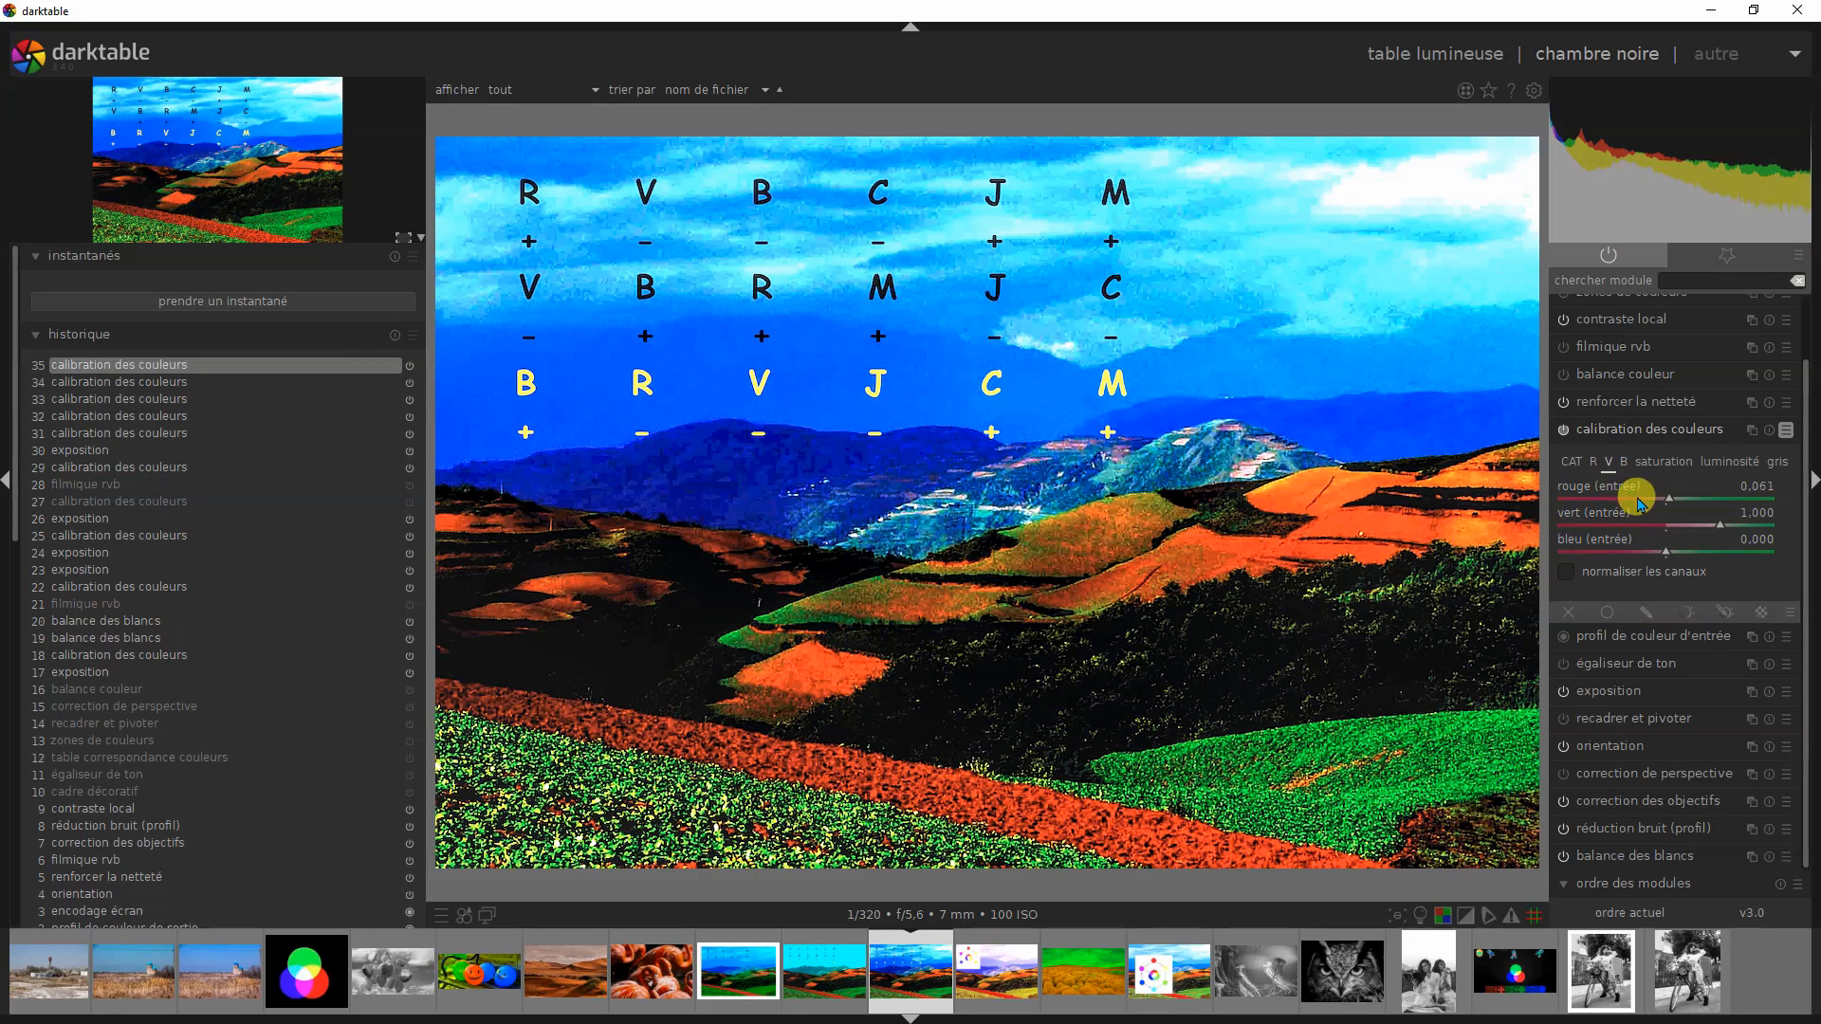
click(1637, 499)
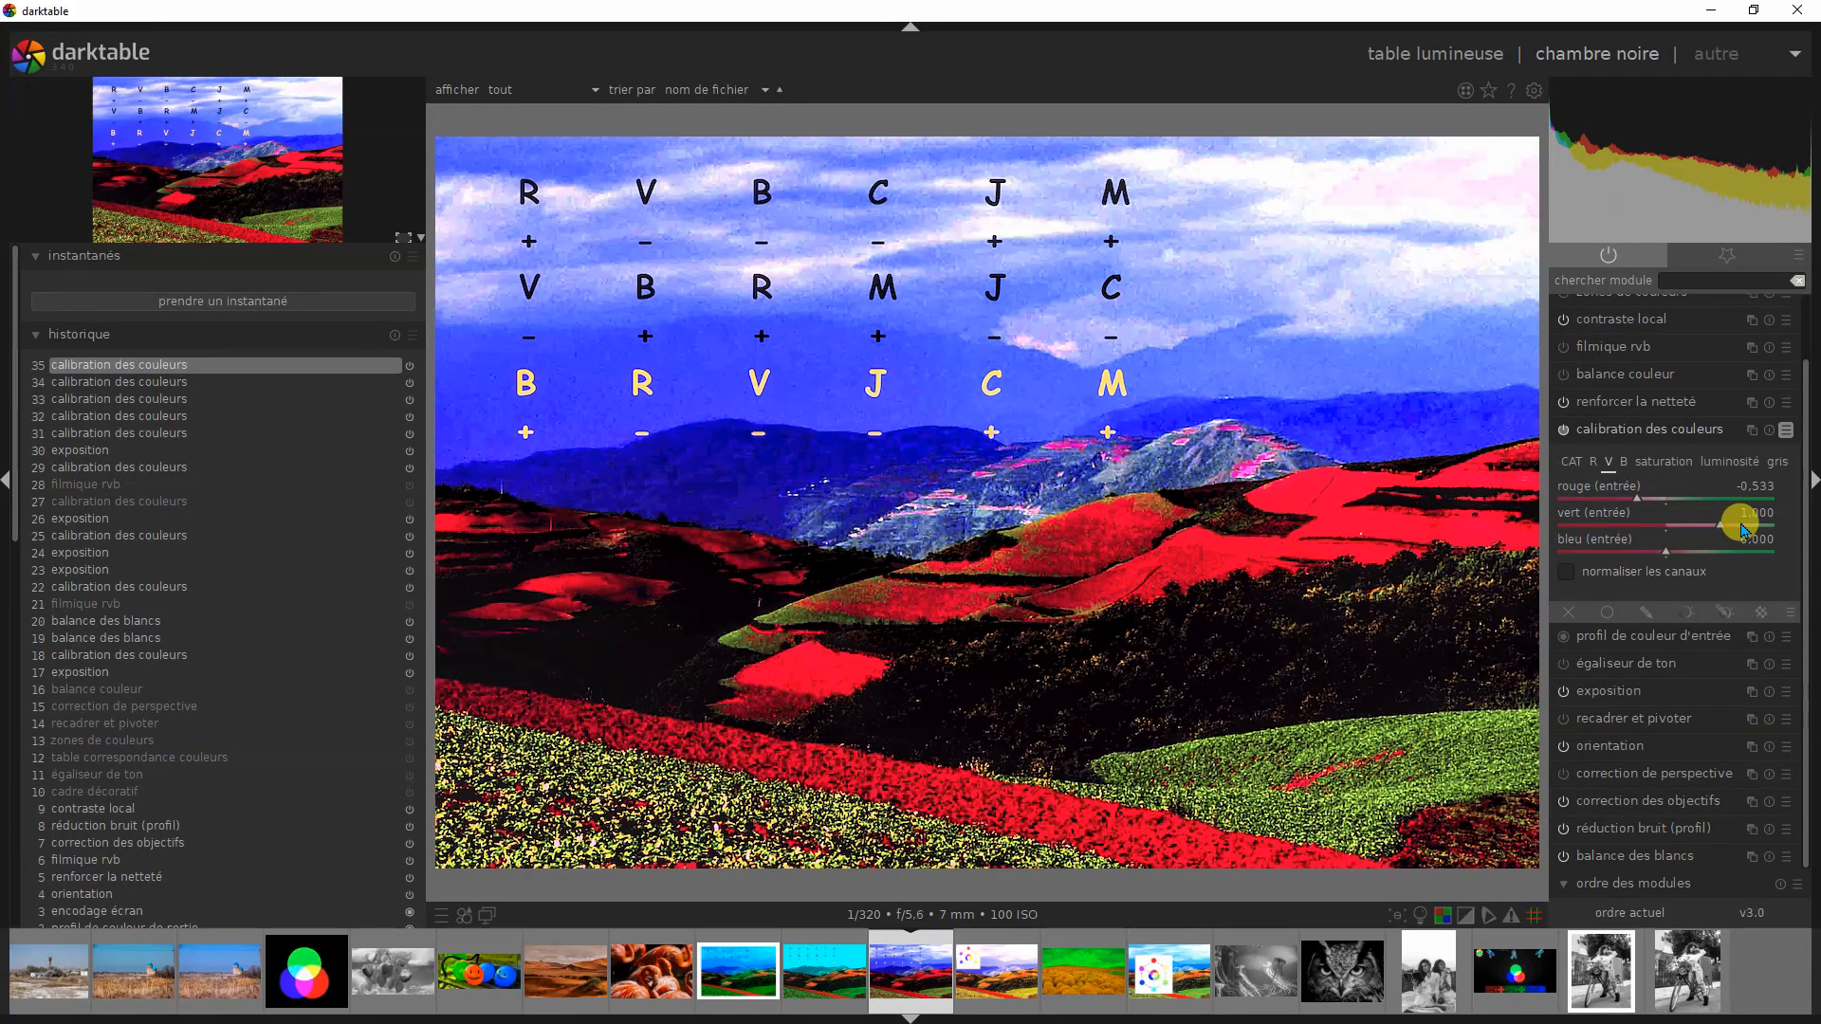
click(1612, 497)
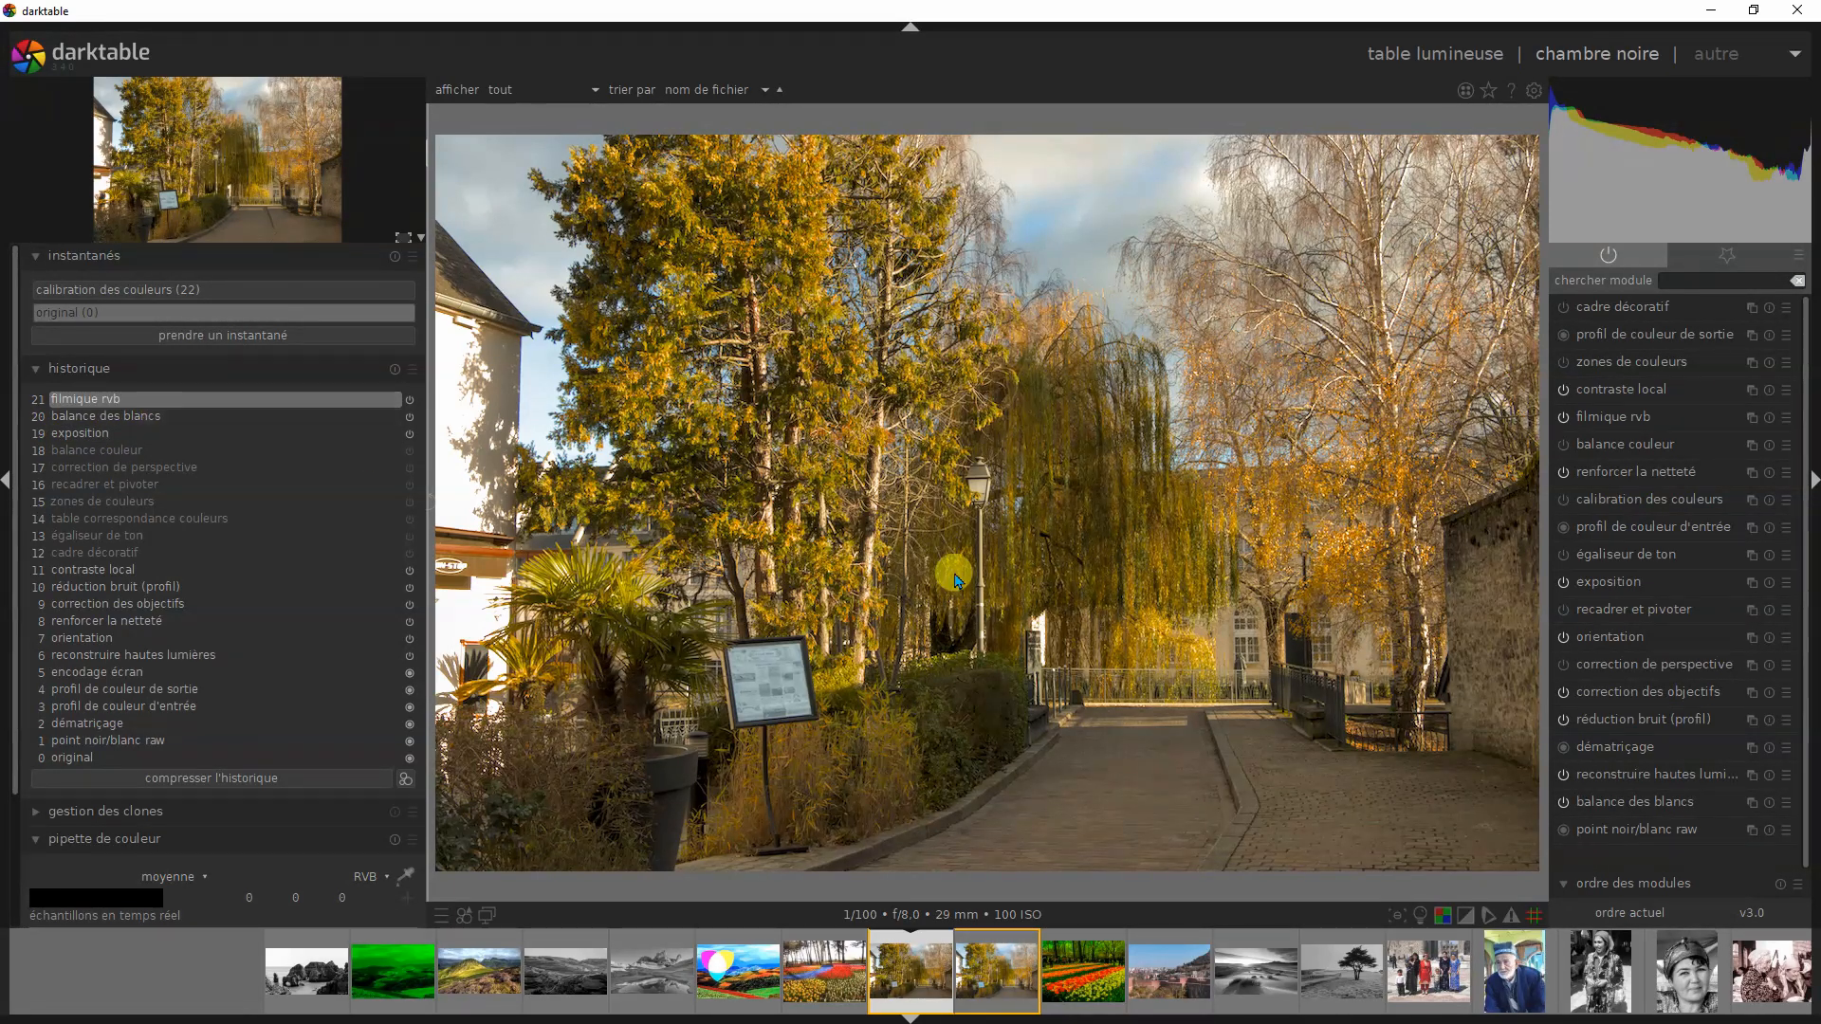
Step: Enable calibration des couleurs on the willow path photo, and set the R channel's inputs to red 1.162, green -0.079 and blue -0.096
click(1564, 503)
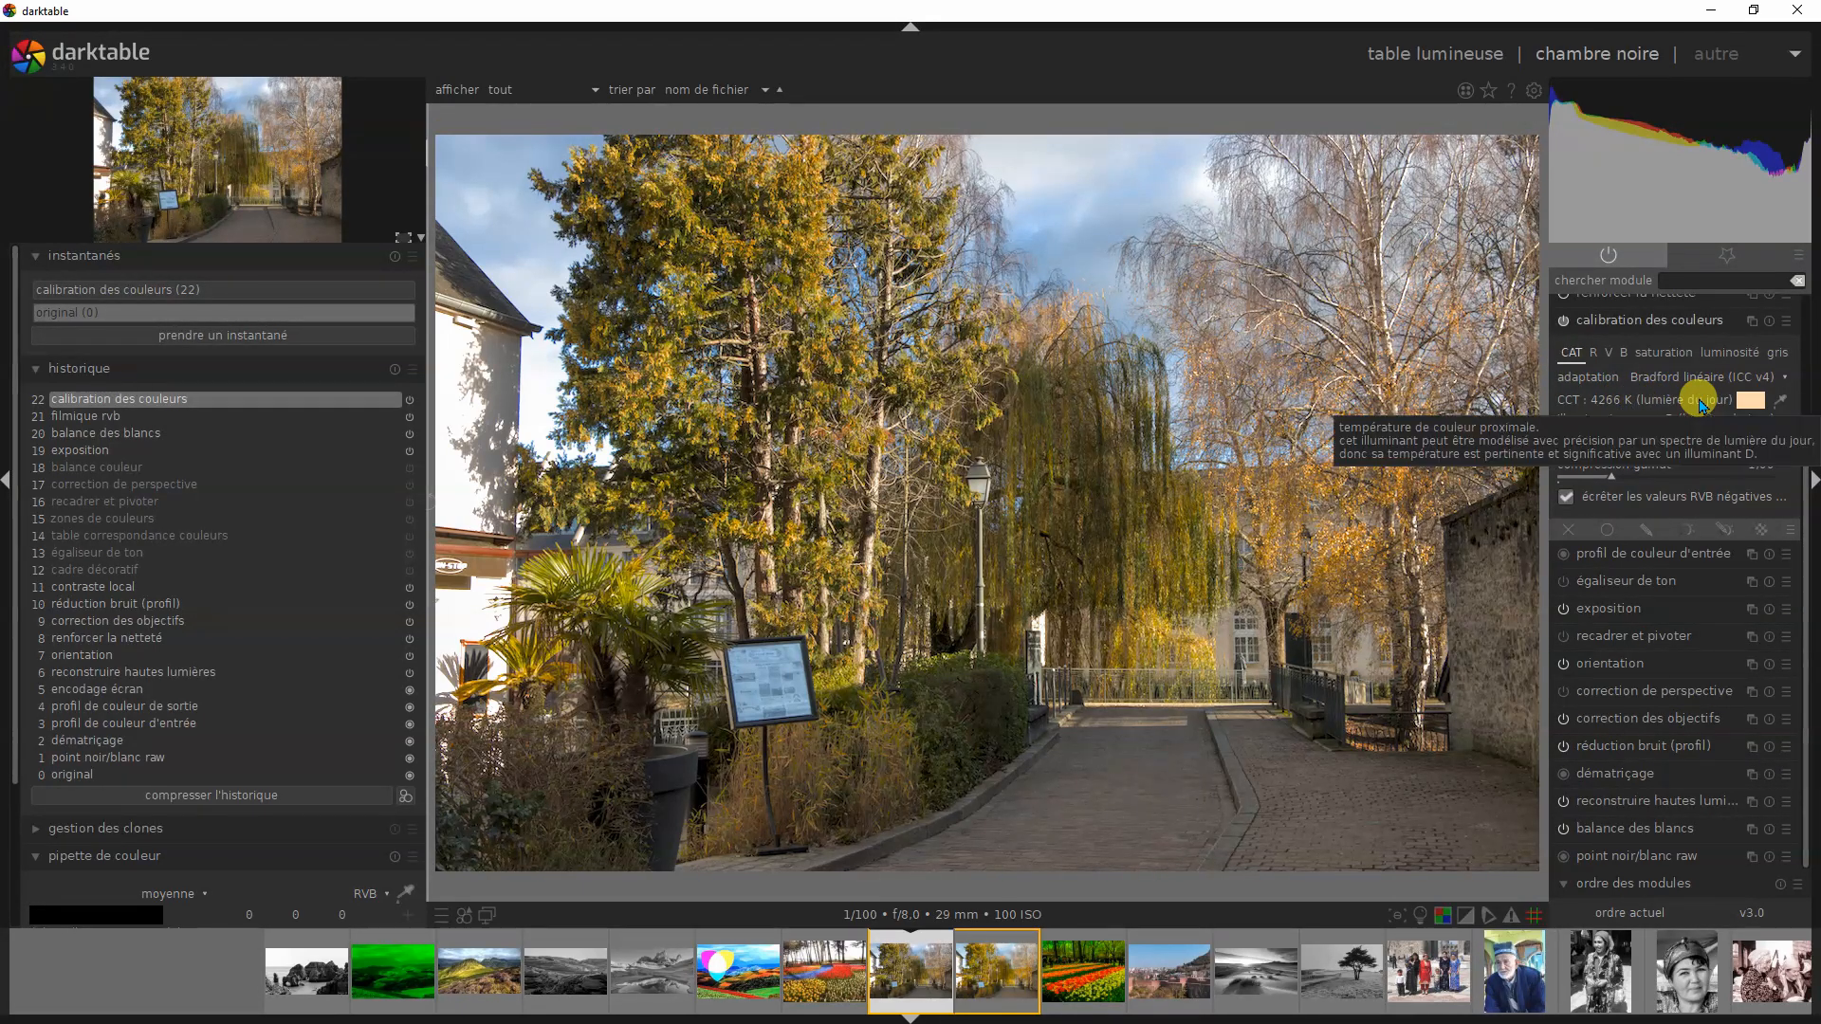
click(1596, 355)
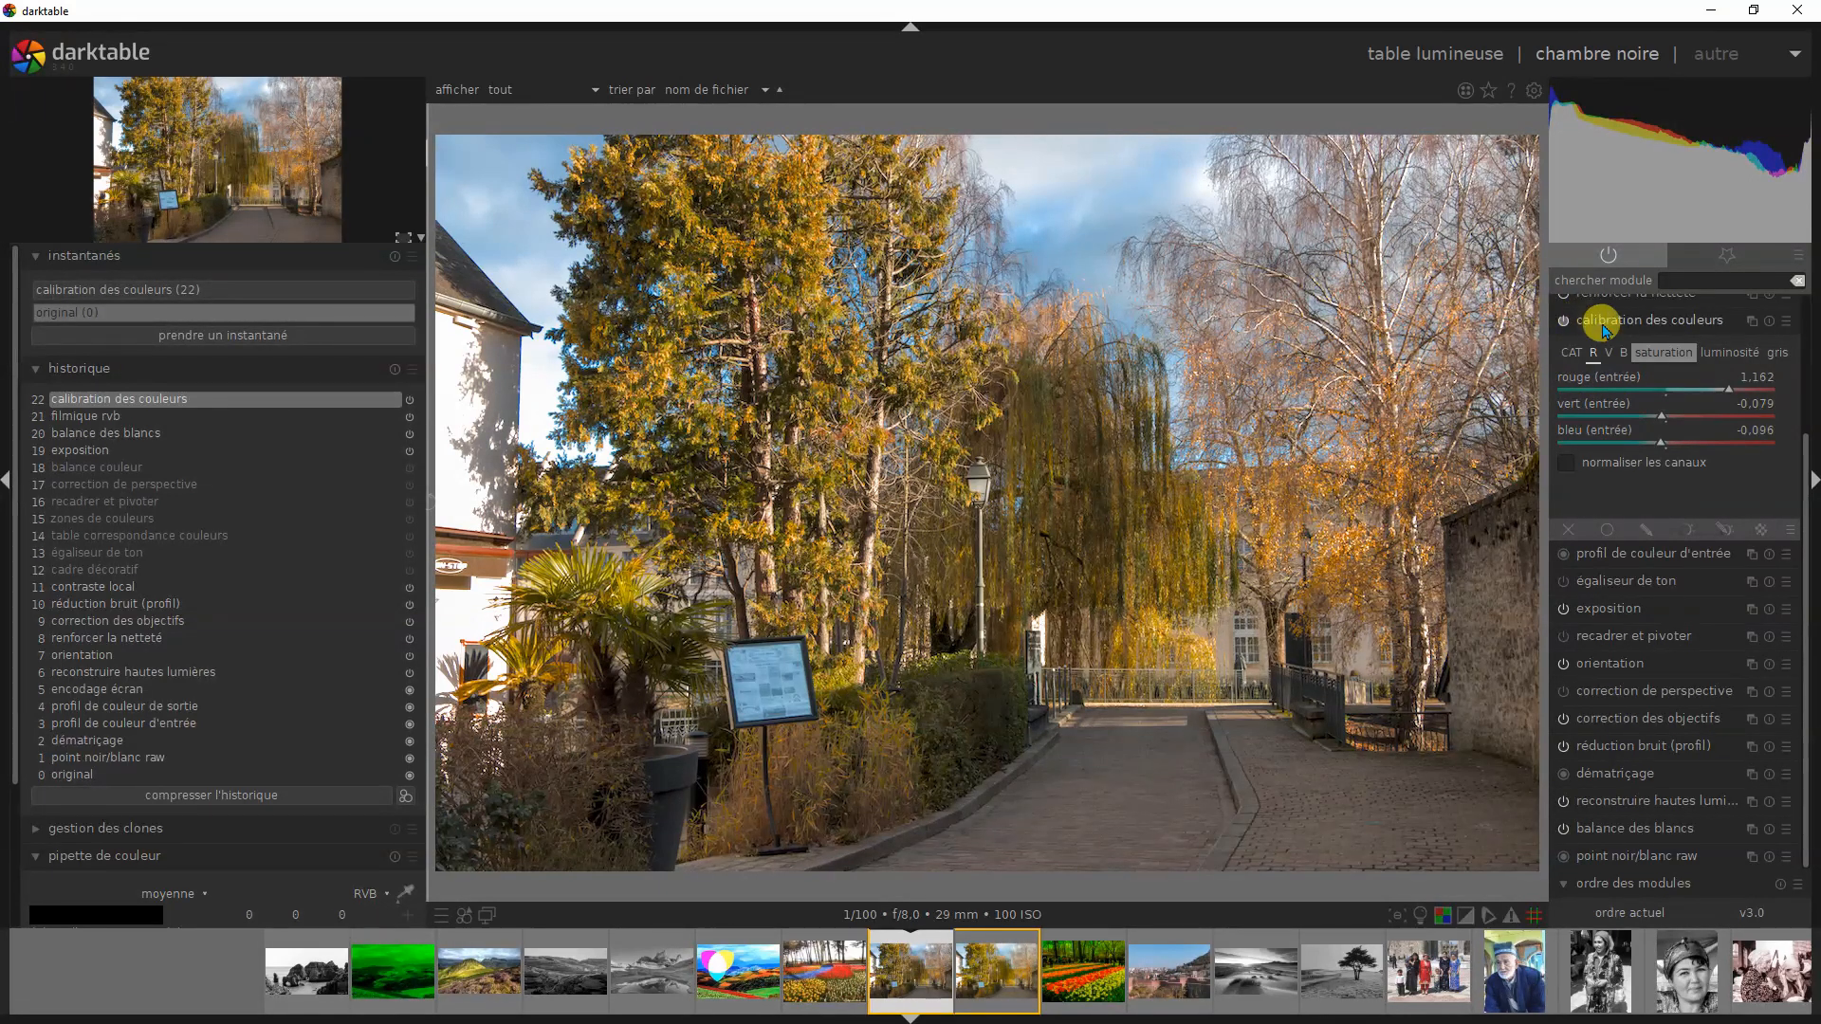
Step: Set the B channel's inputs to red -0.131, green -0.096 and blue 1.197, and switch the module off and on to compare
click(1623, 354)
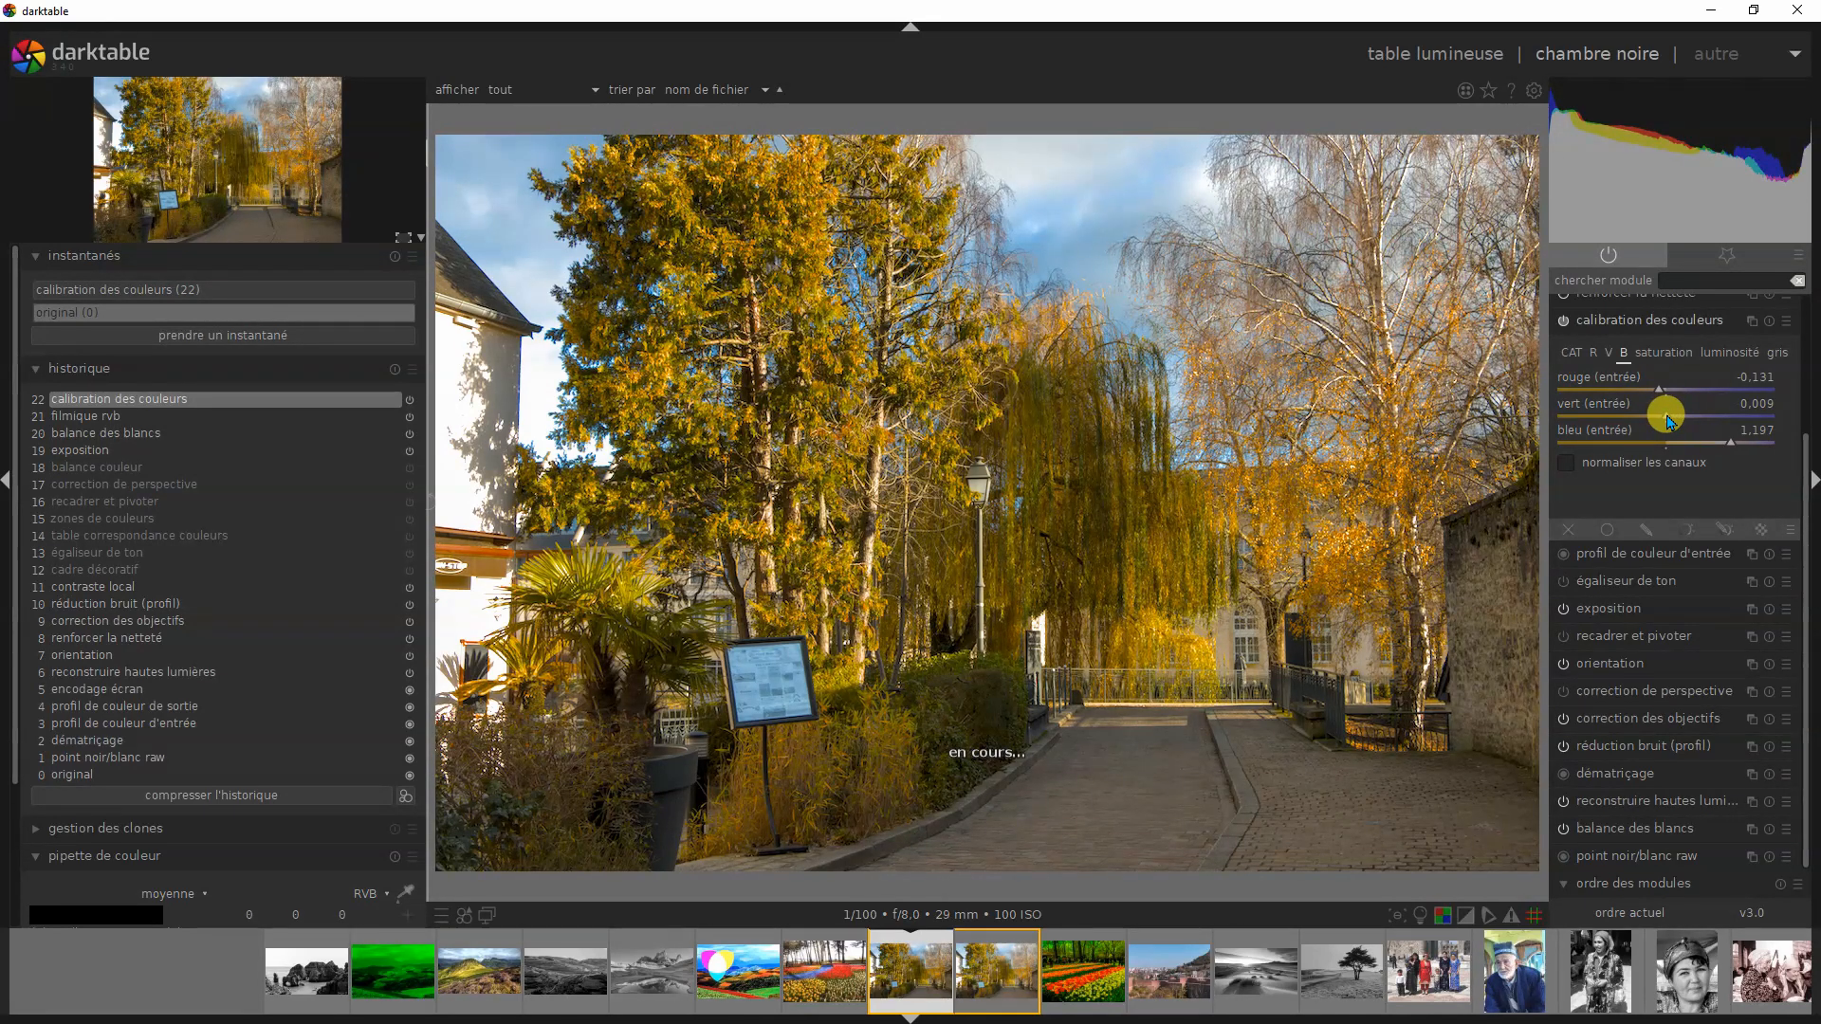
drag(1658, 420, 1663, 420)
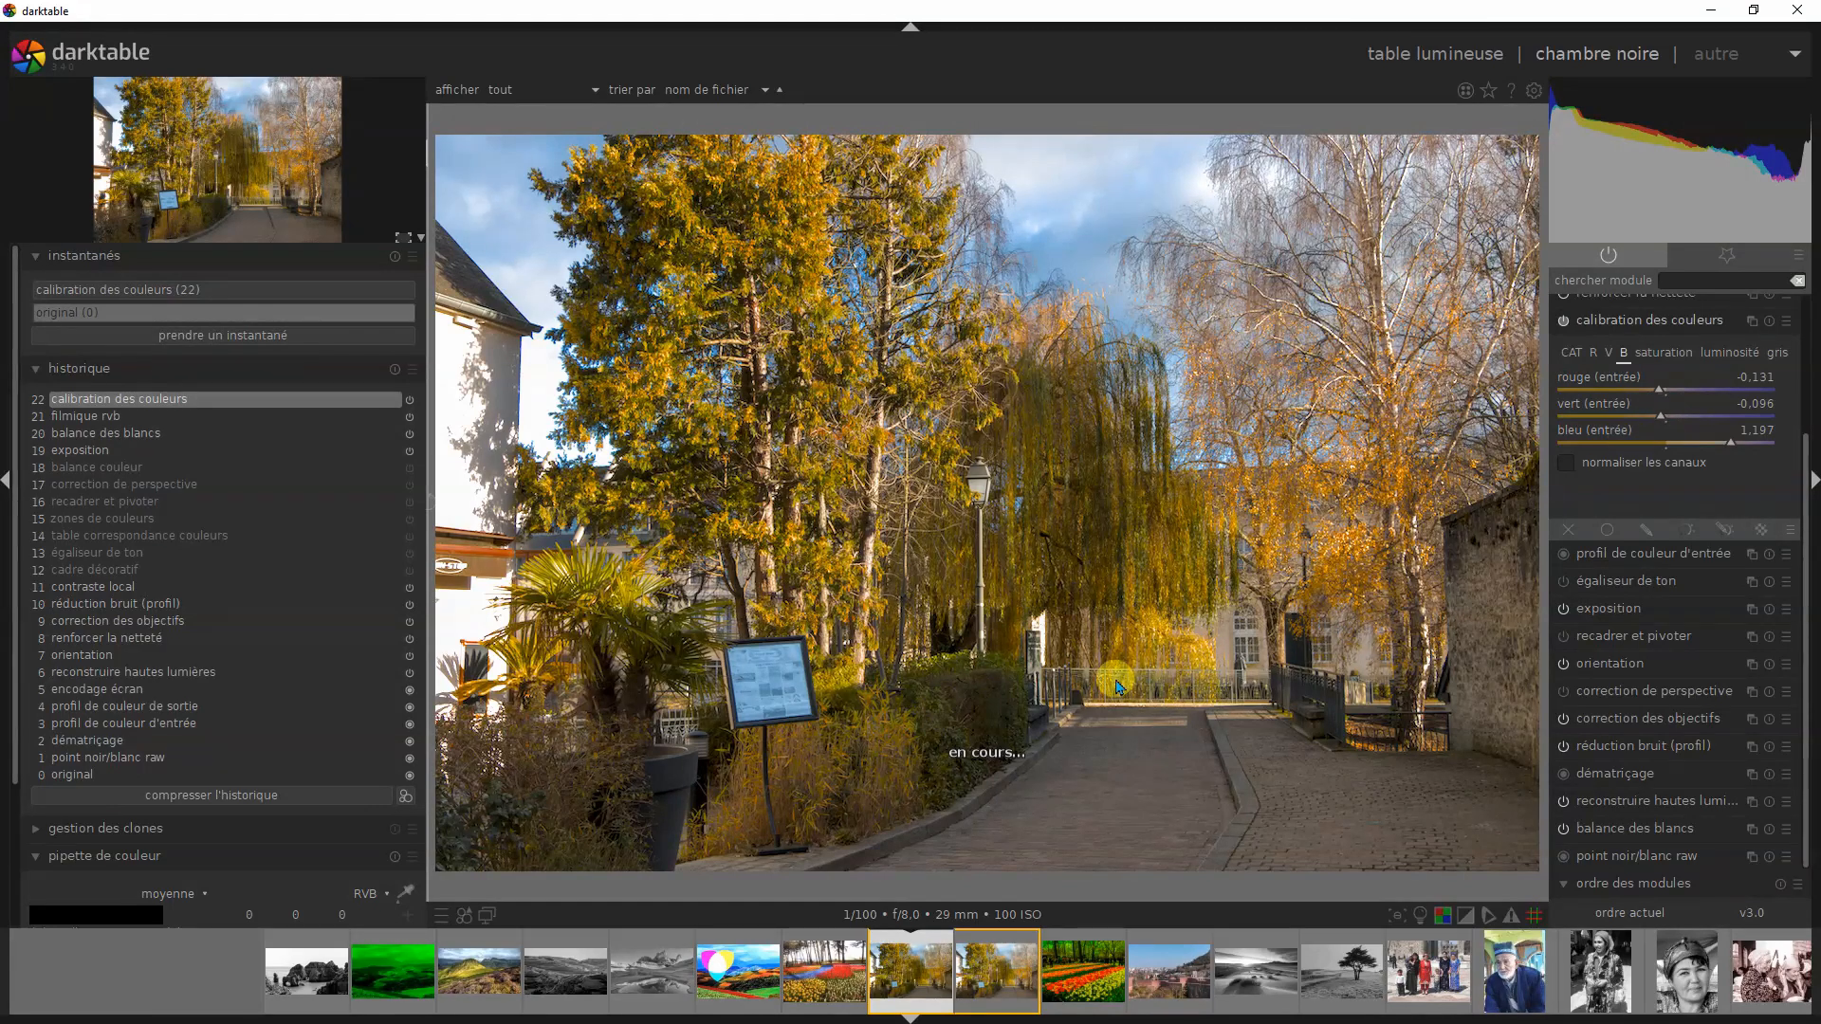
click(1569, 325)
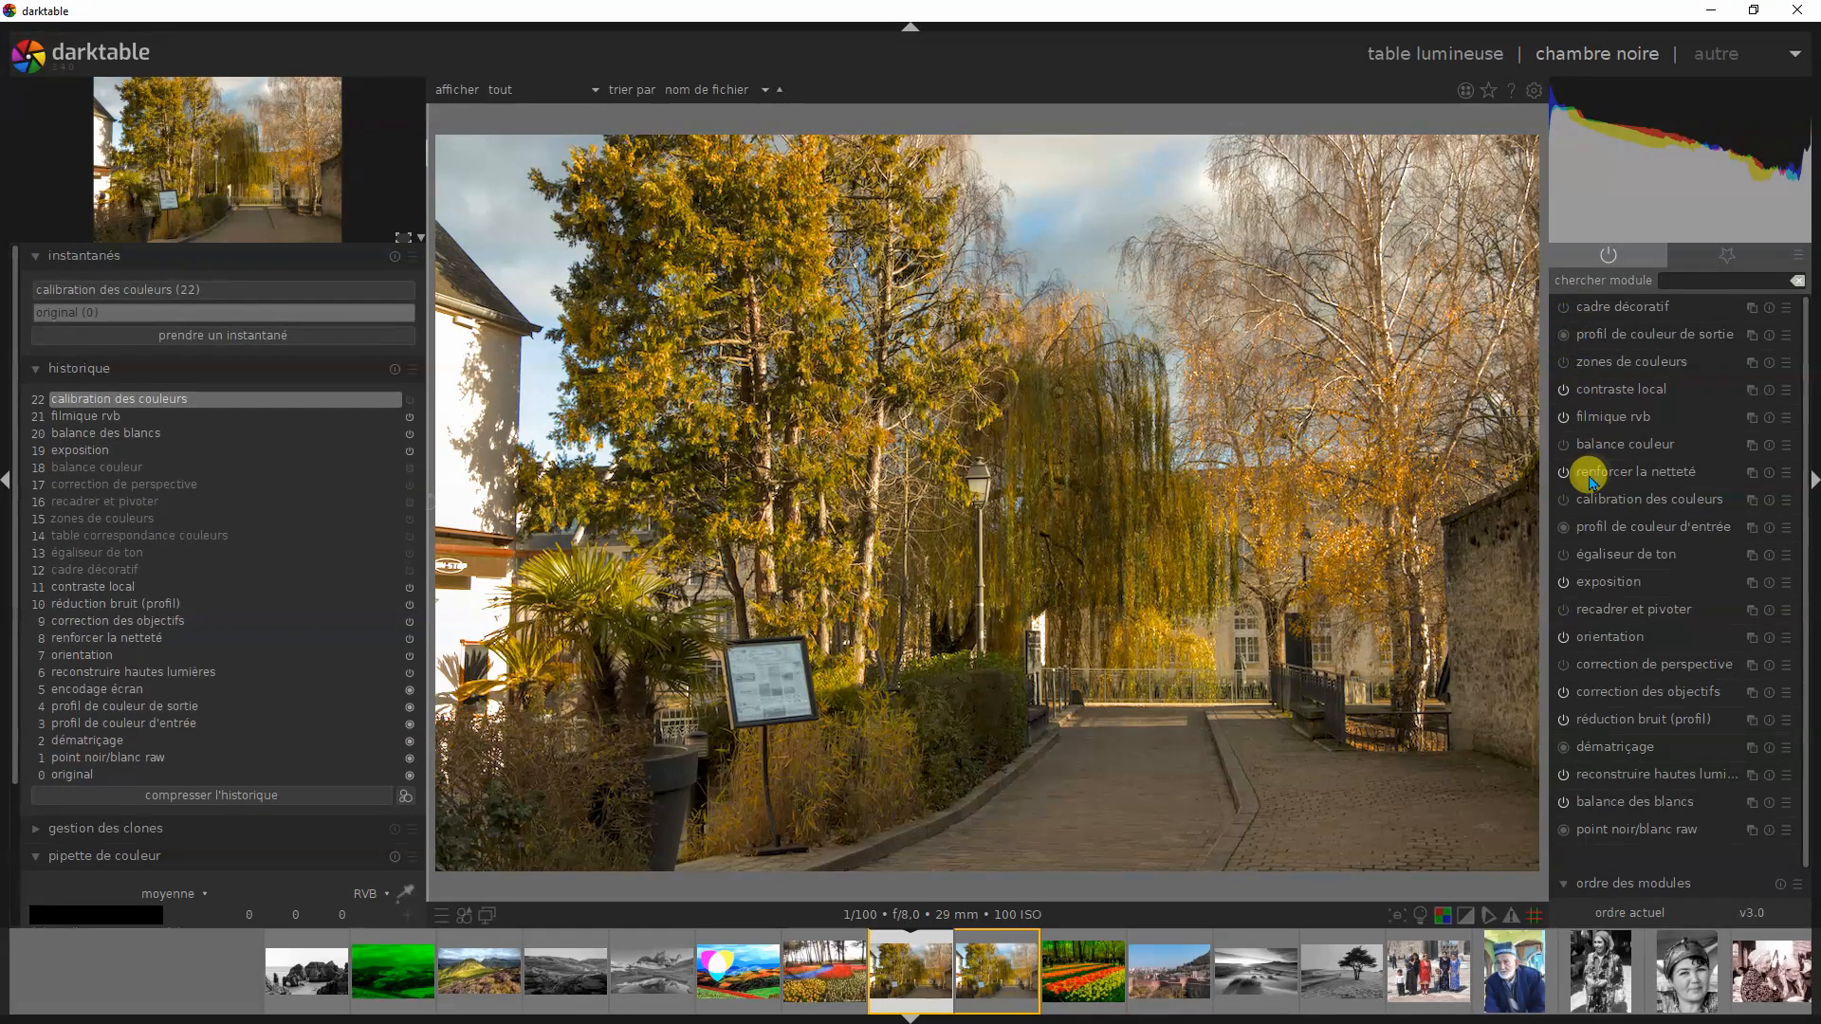
click(1565, 500)
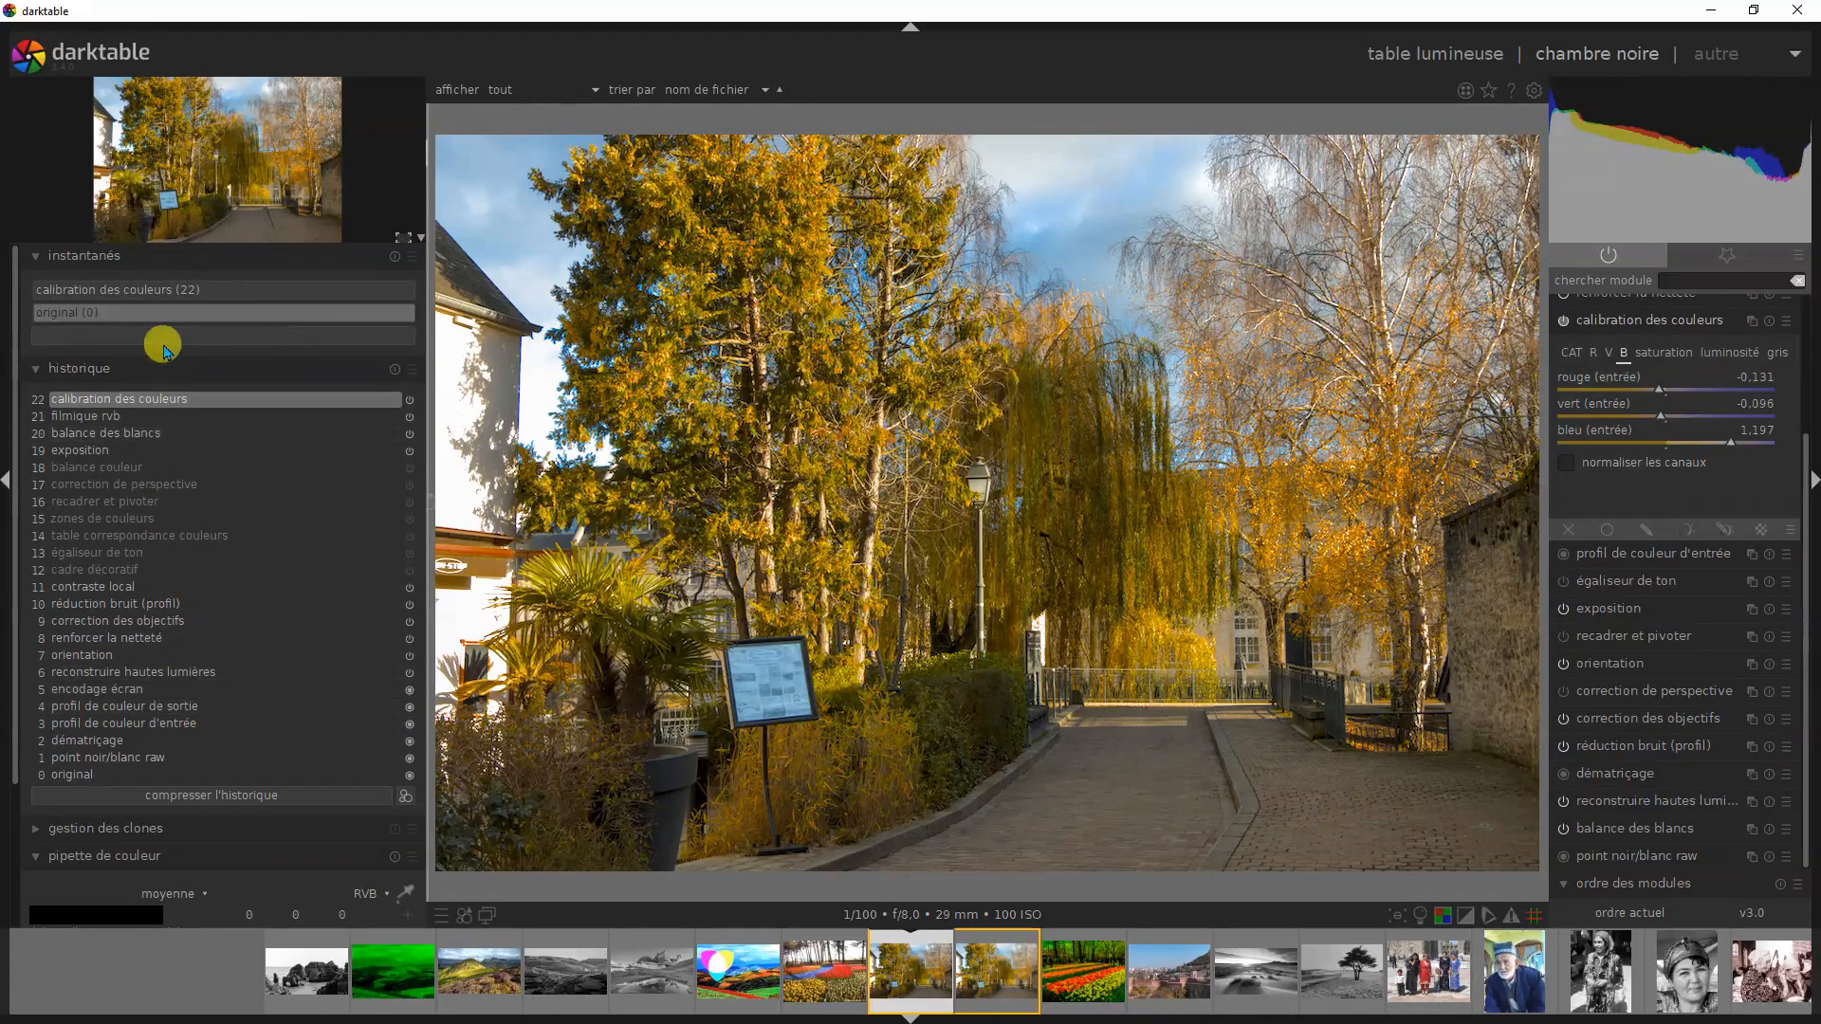
Step: Take one snapshot of the original history state and another of the final calibration des couleurs state
click(114, 775)
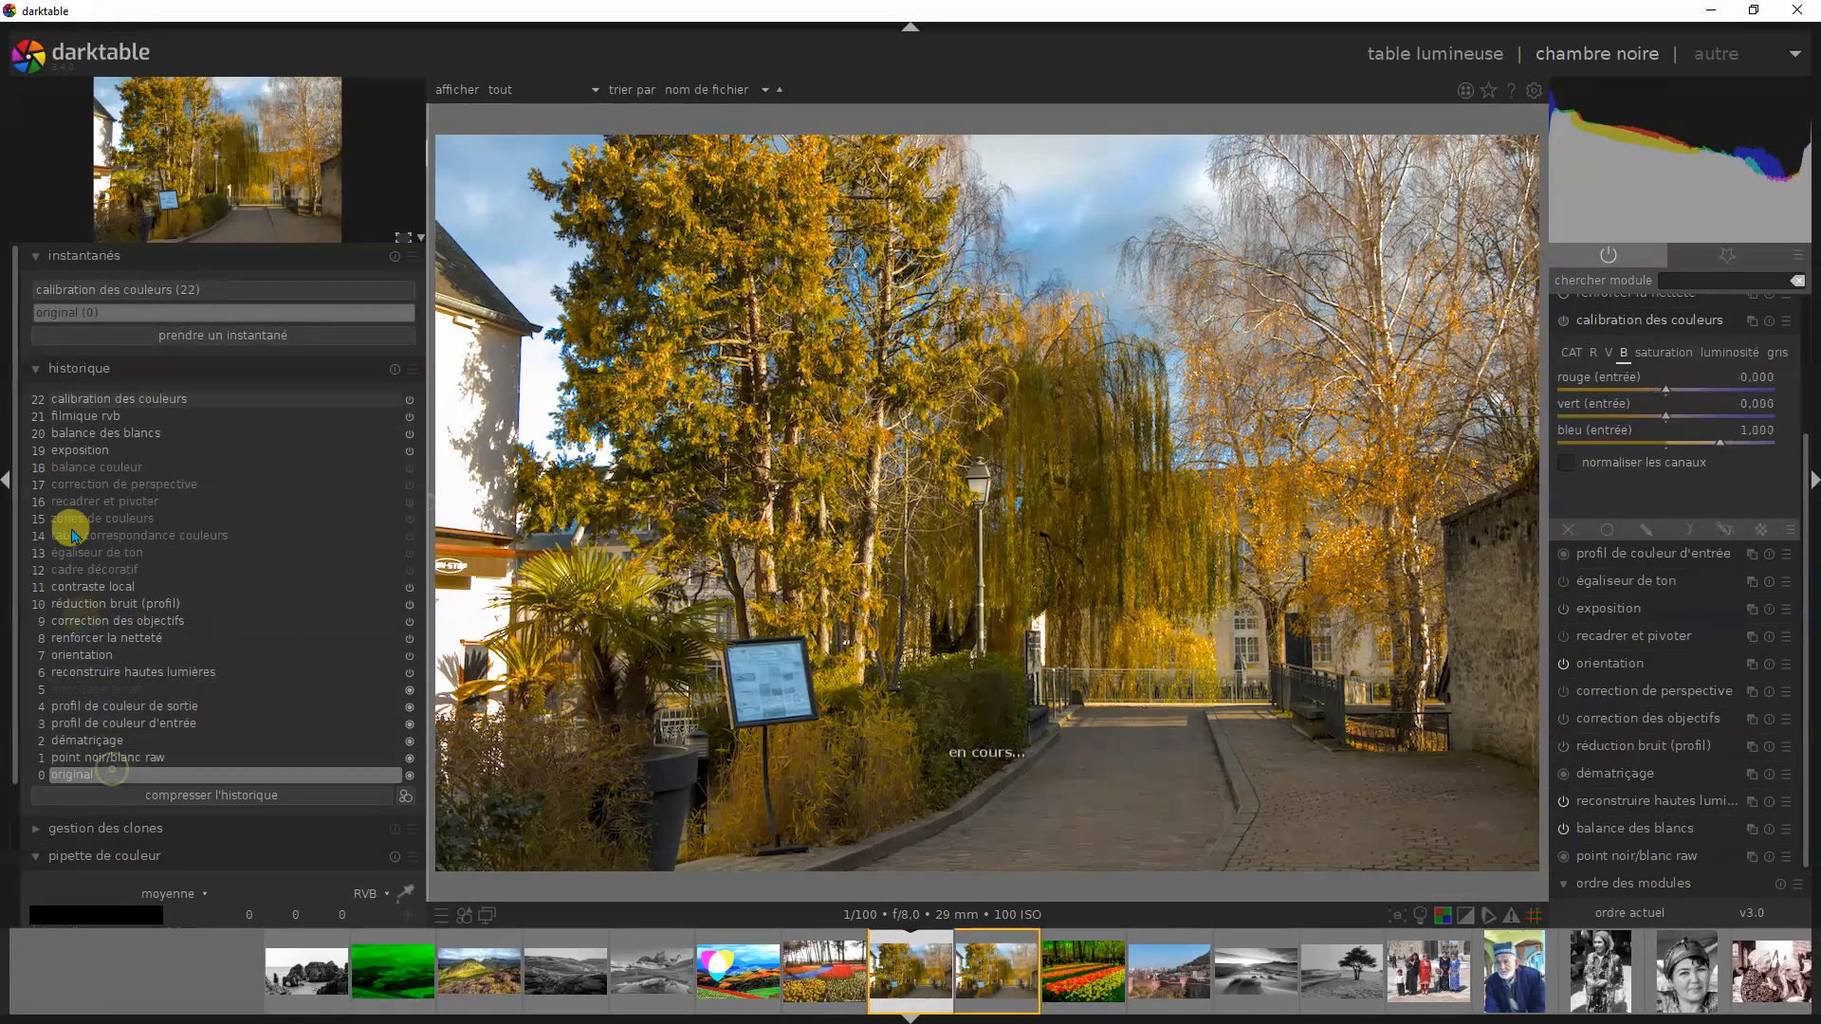
click(191, 334)
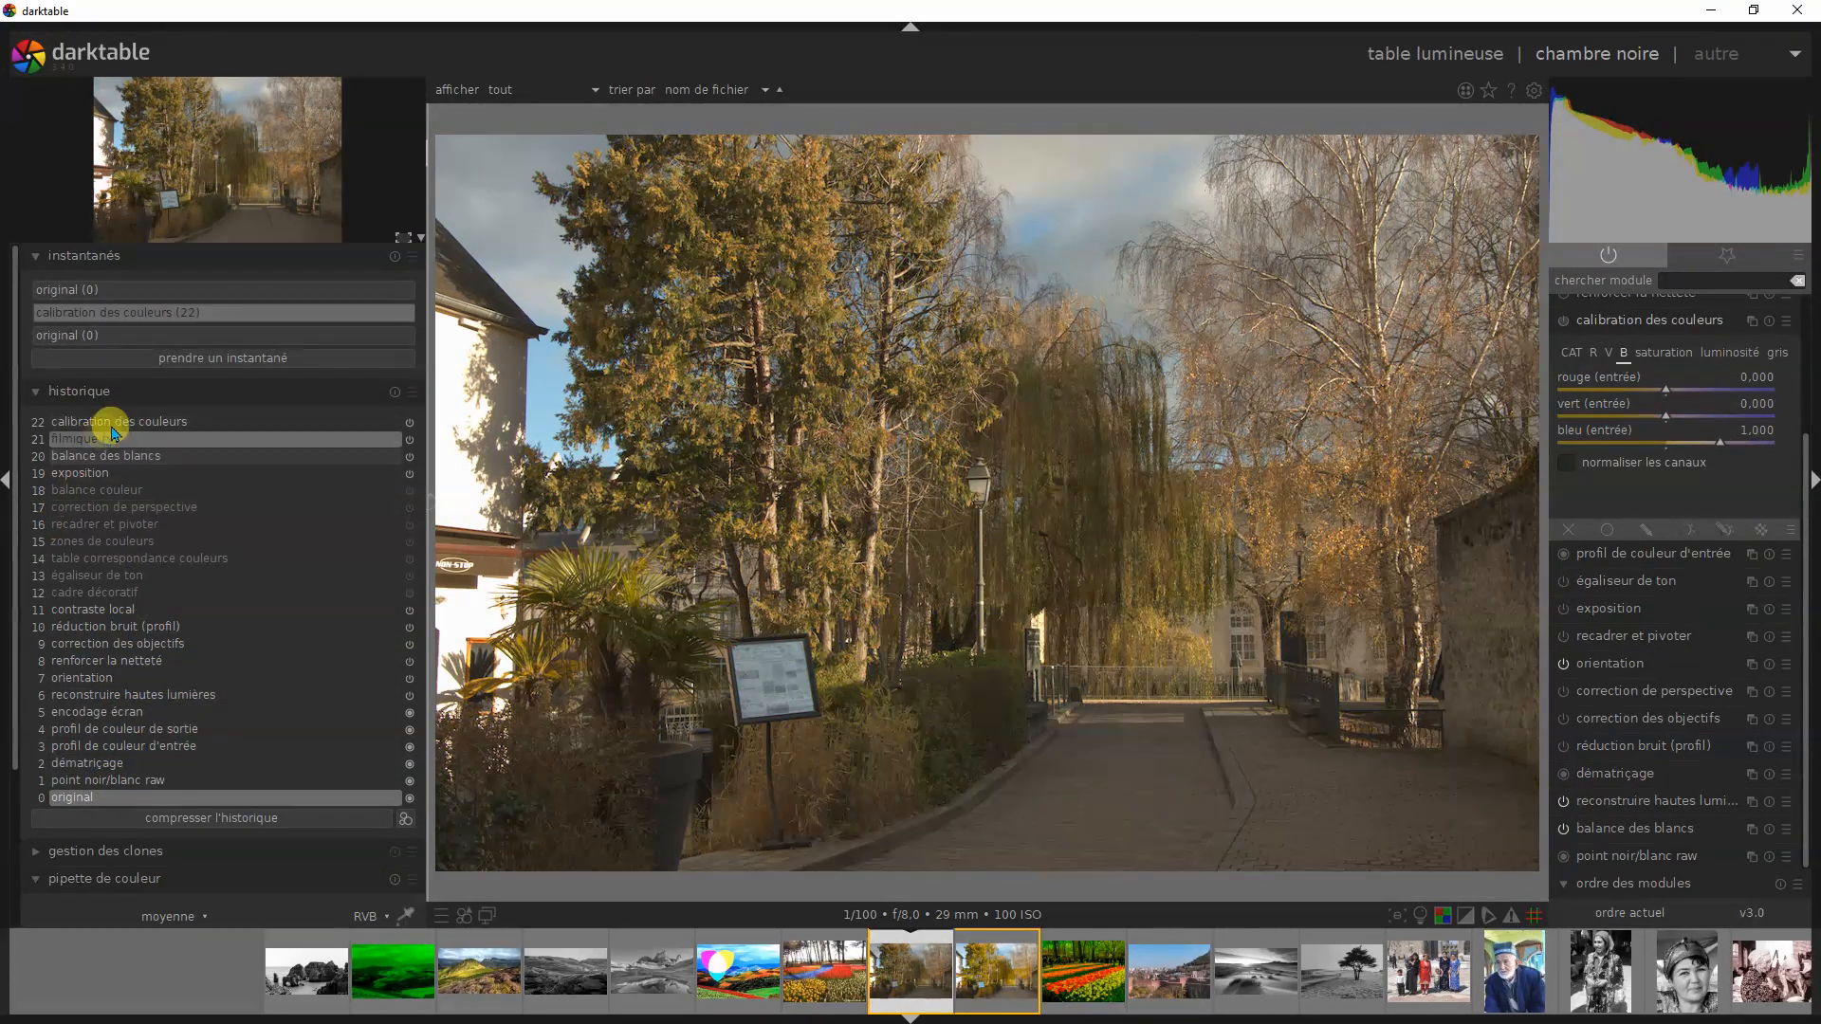
click(114, 420)
click(173, 357)
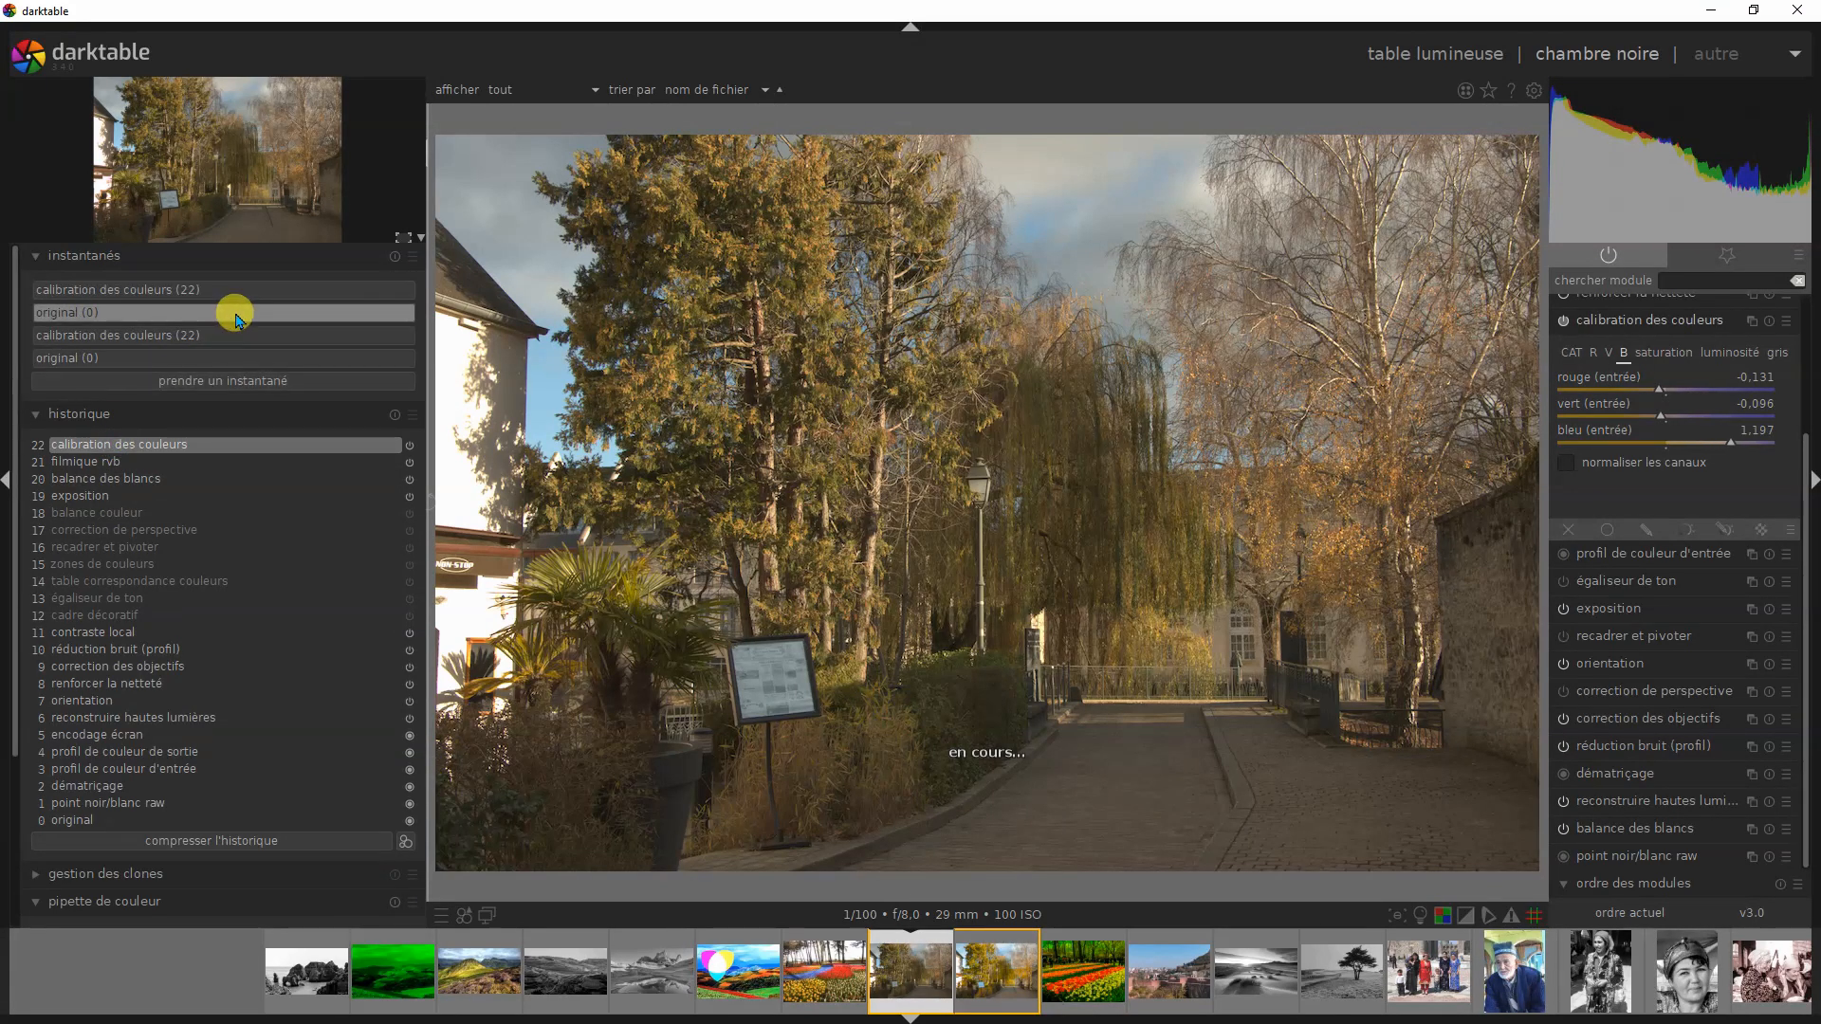
Step: Compare the edited willow path photo with its original snapshot using the split line
click(317, 311)
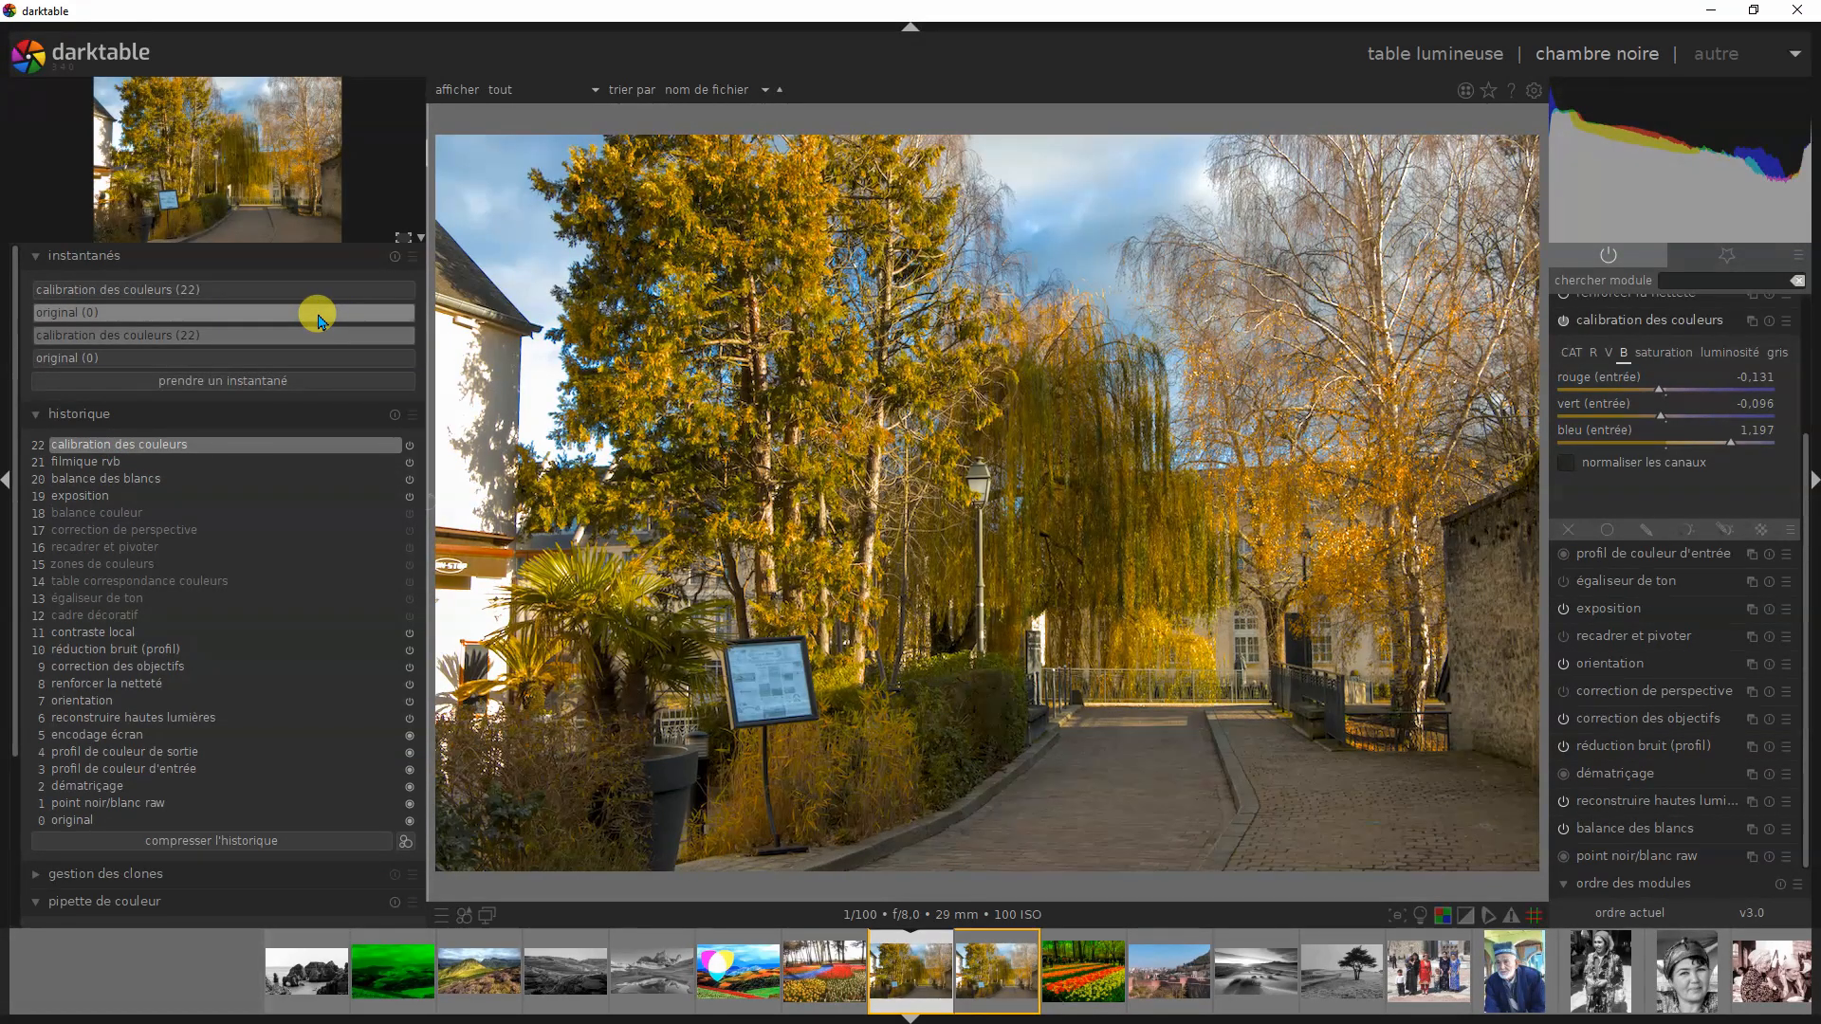
drag(443, 435, 451, 601)
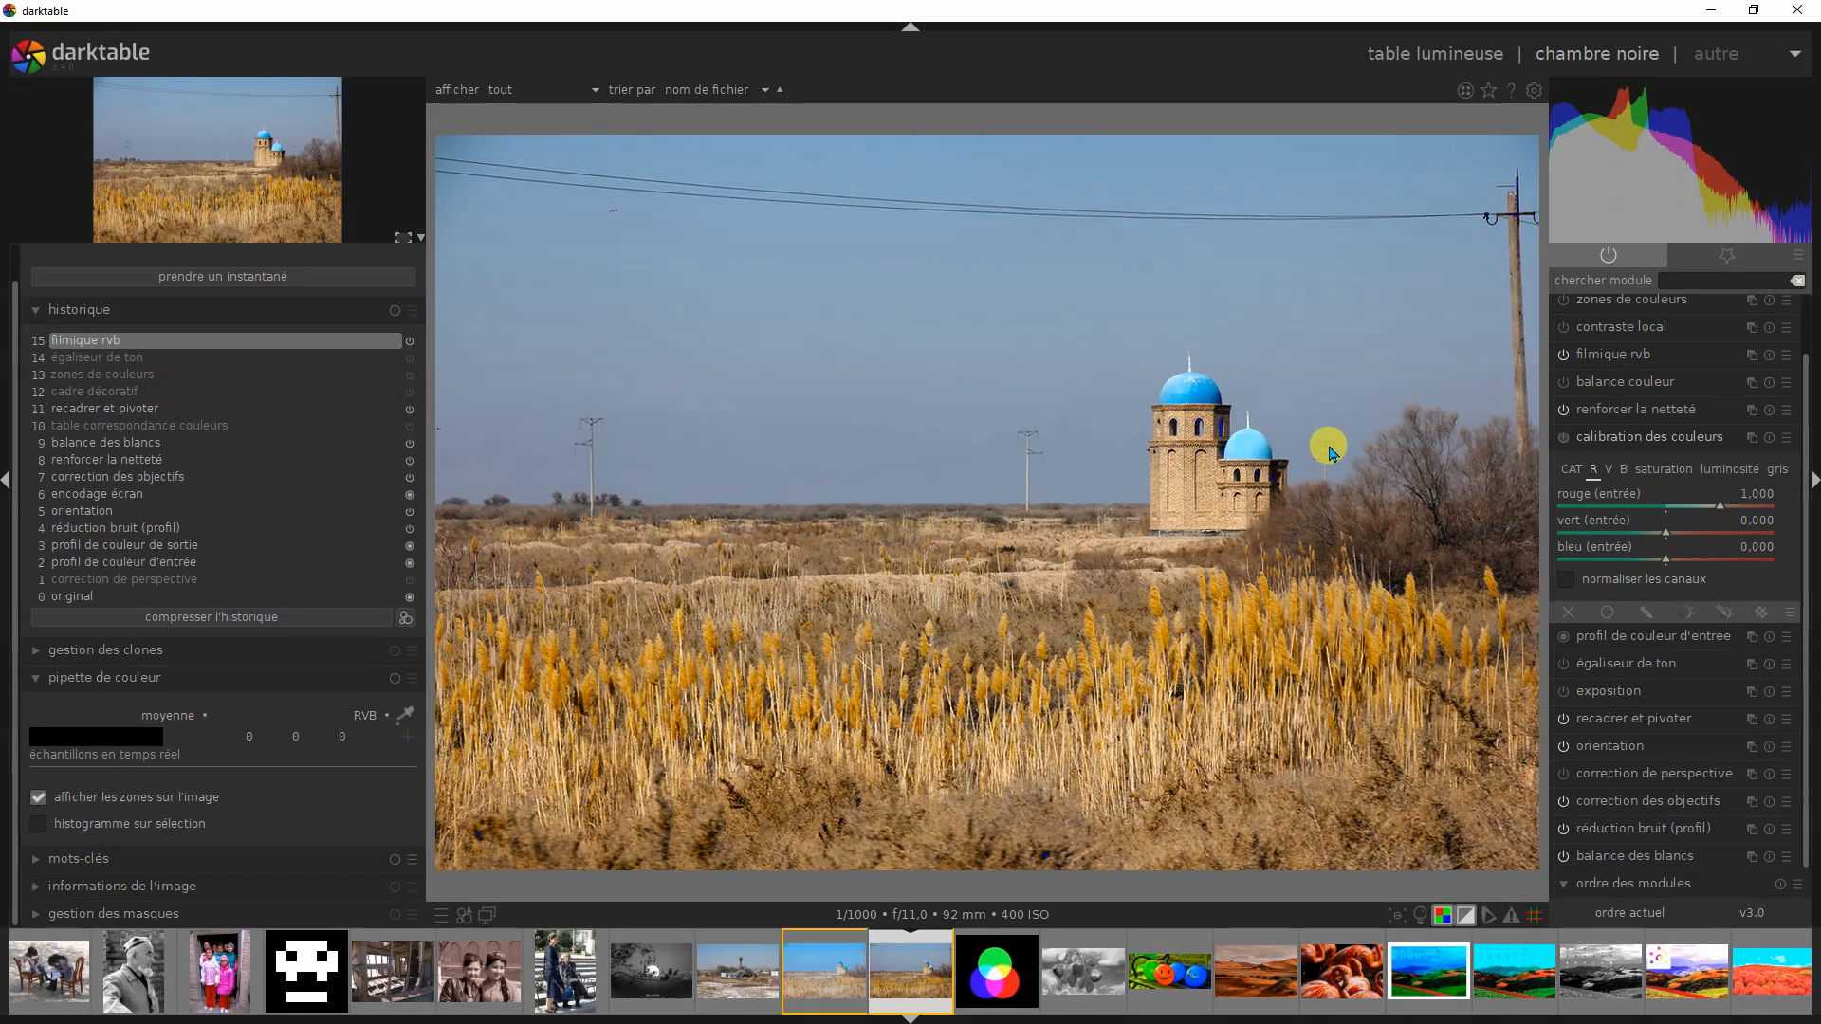
Step: Enable calibration des couleurs with Bradford linéaire (ICC v4) adaptation on the blue-domed building photo, and open the R channel's inputs
click(1562, 437)
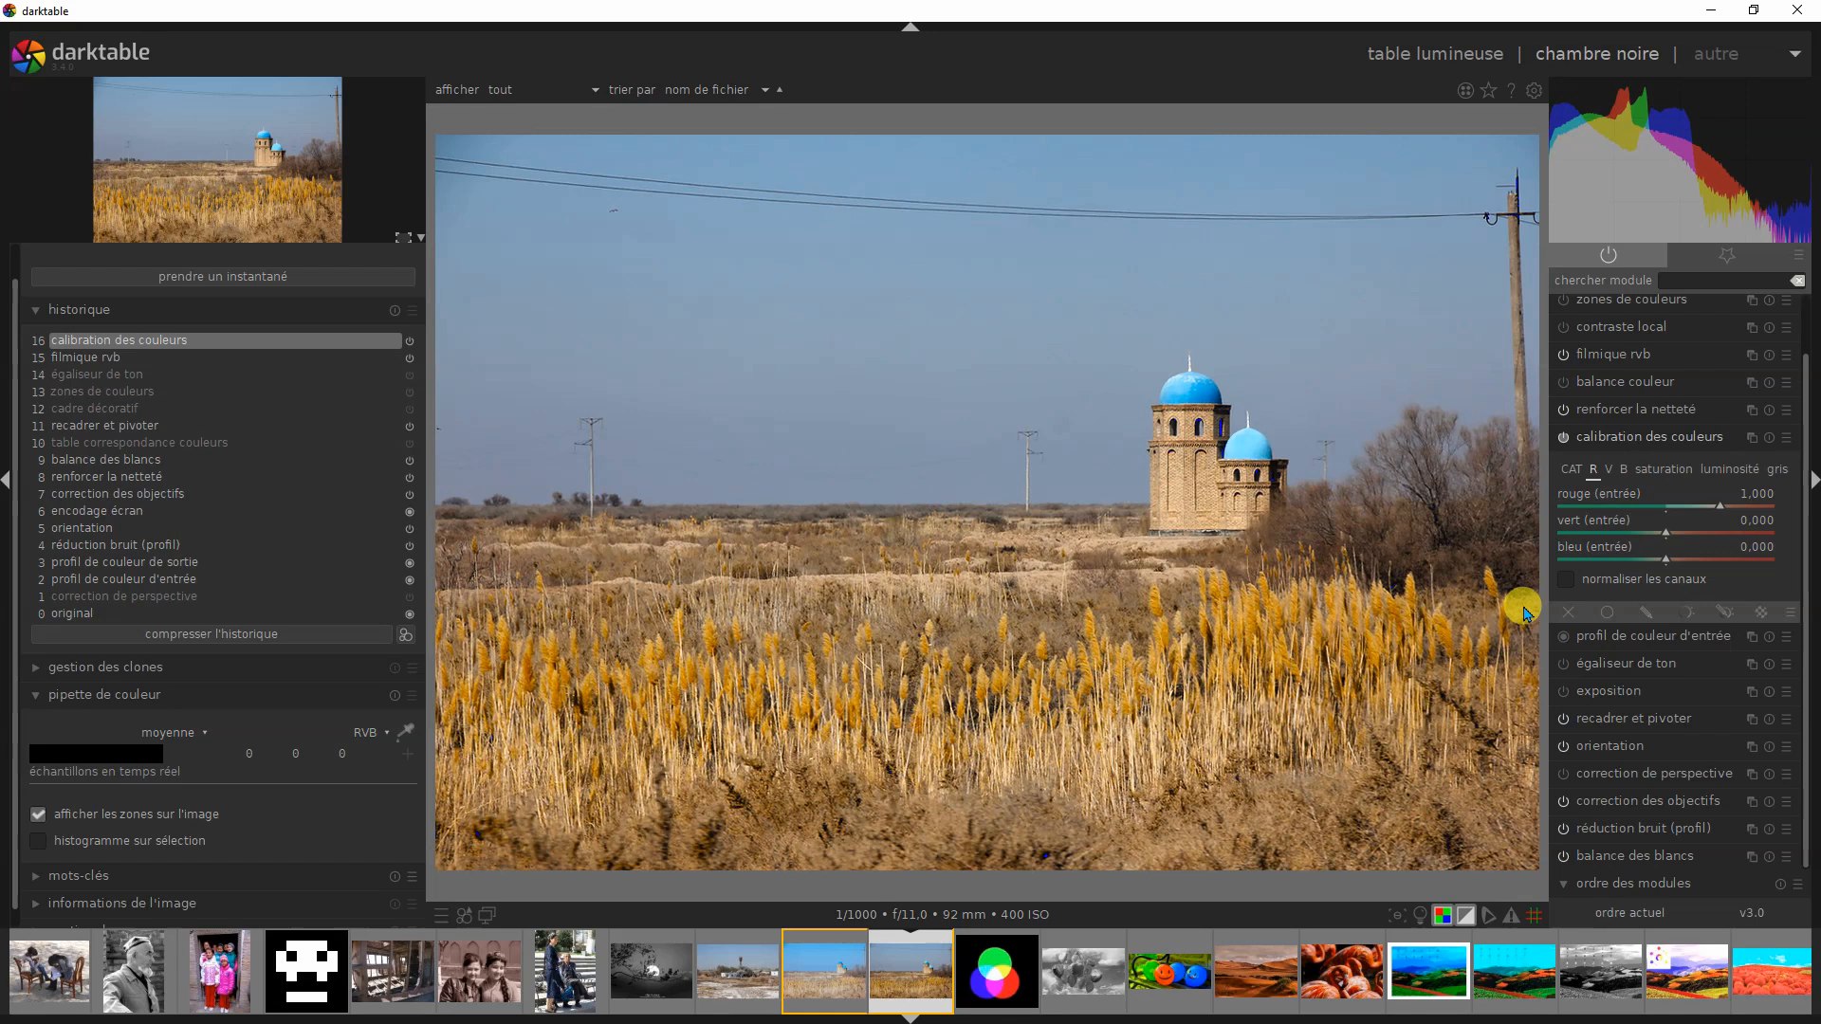
click(1573, 471)
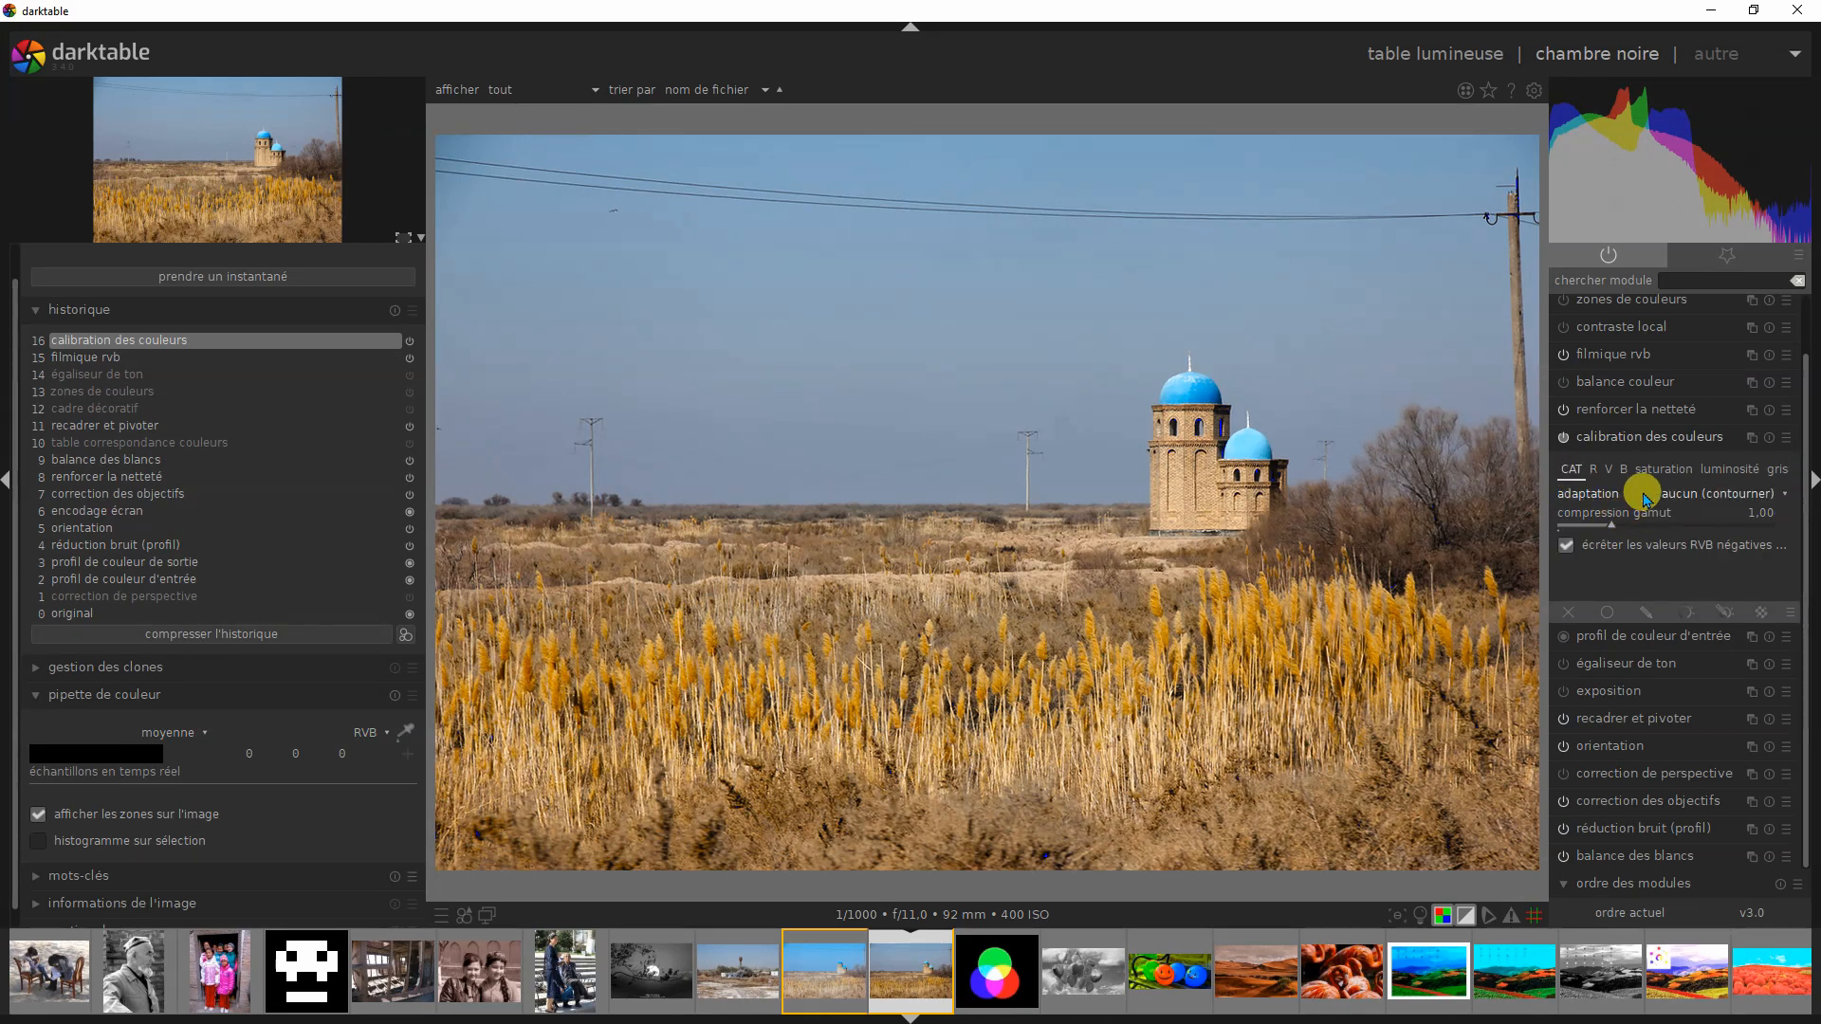
click(1685, 497)
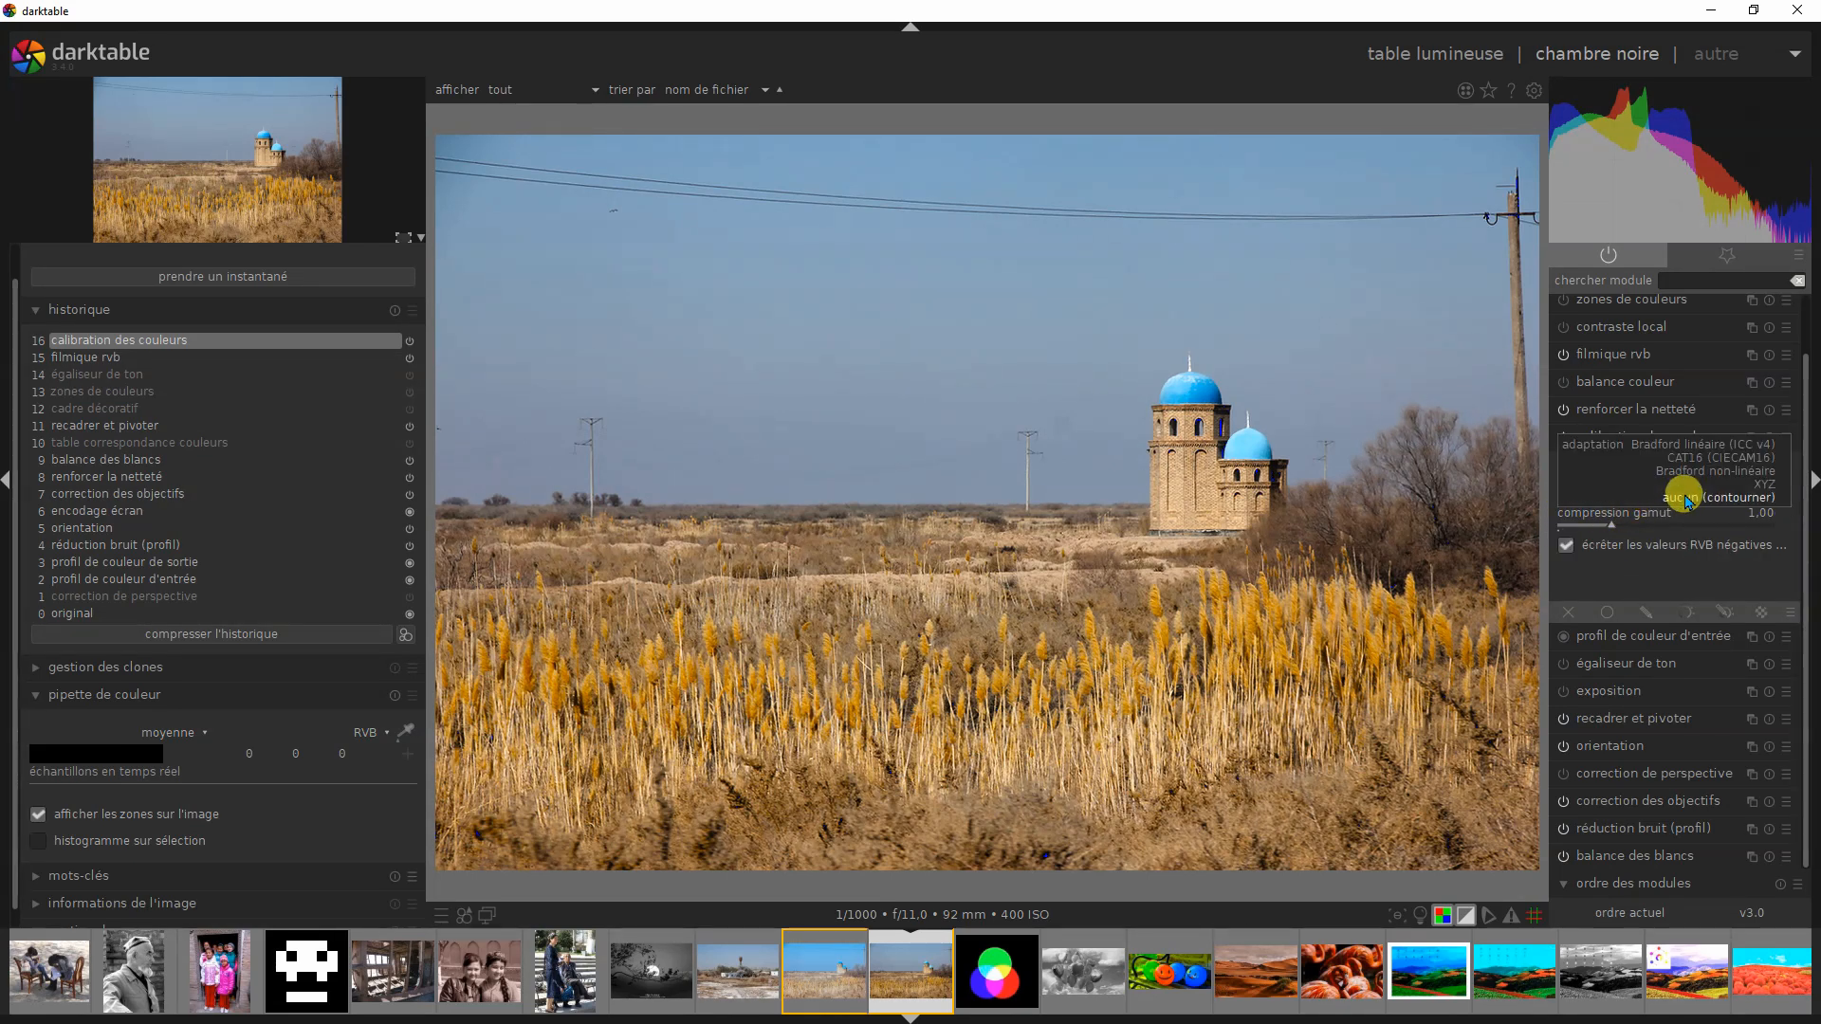
click(1697, 445)
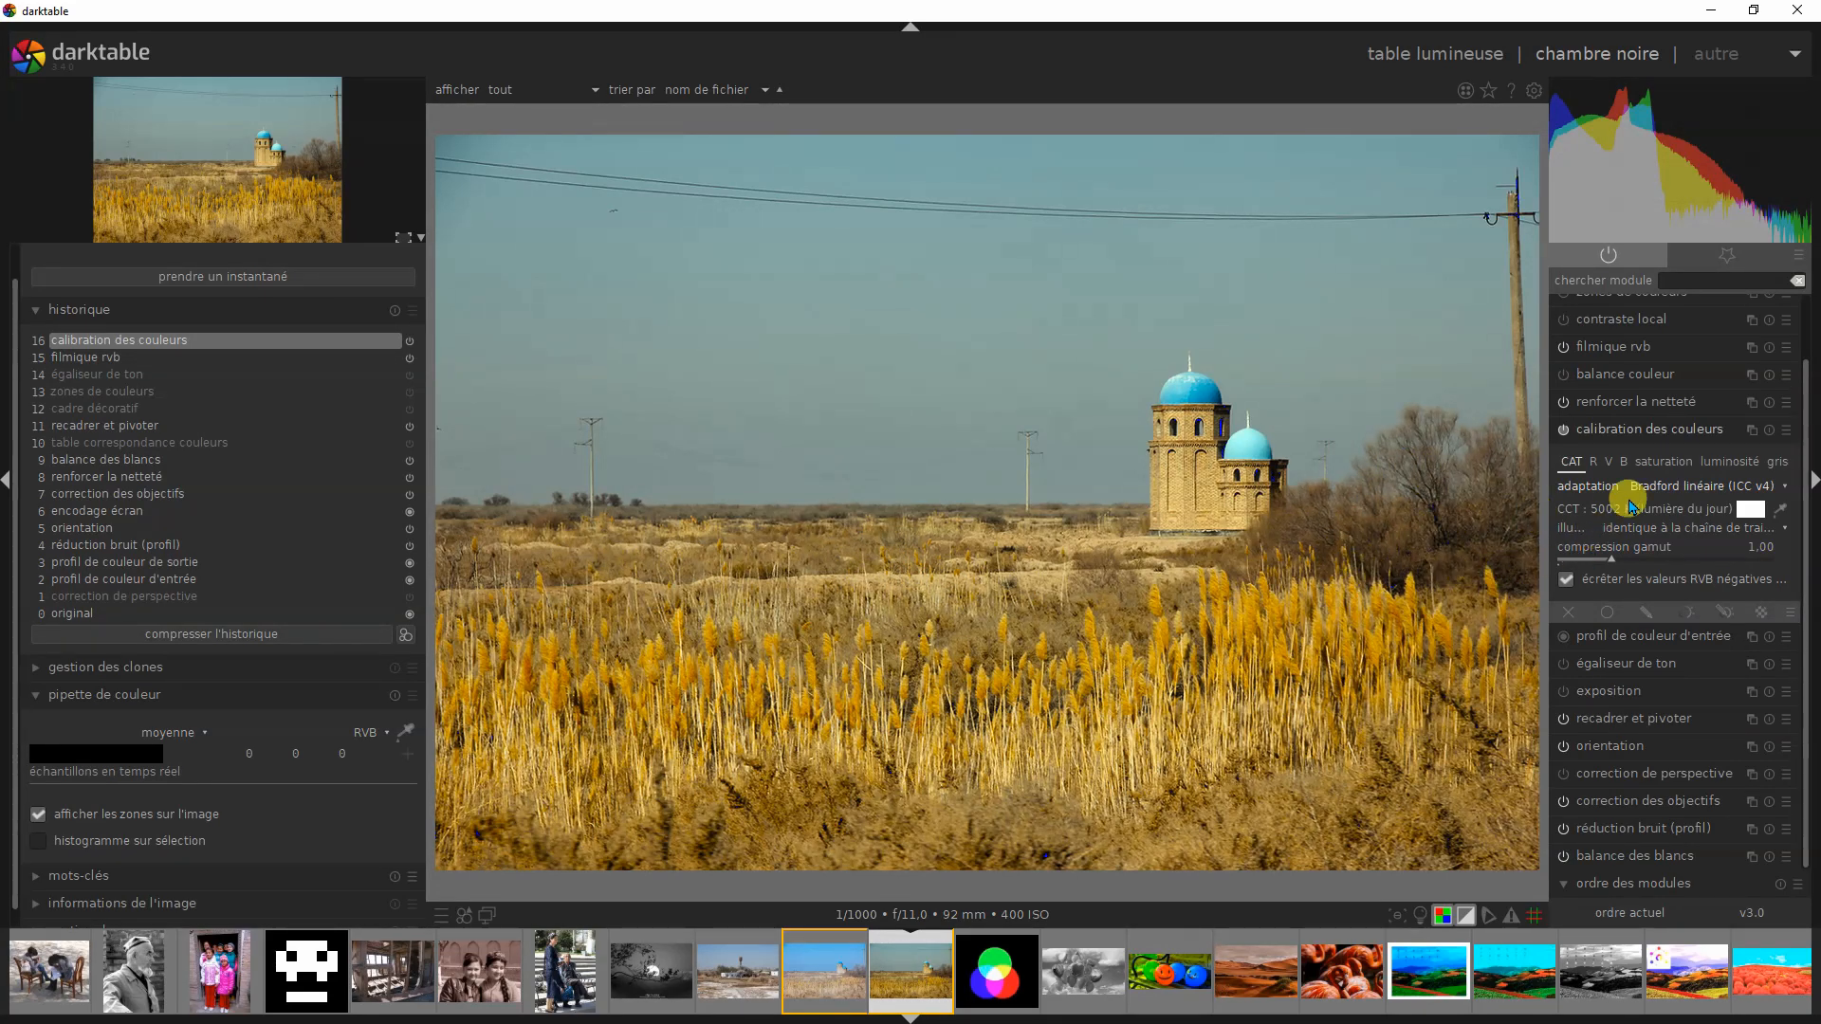
click(1594, 462)
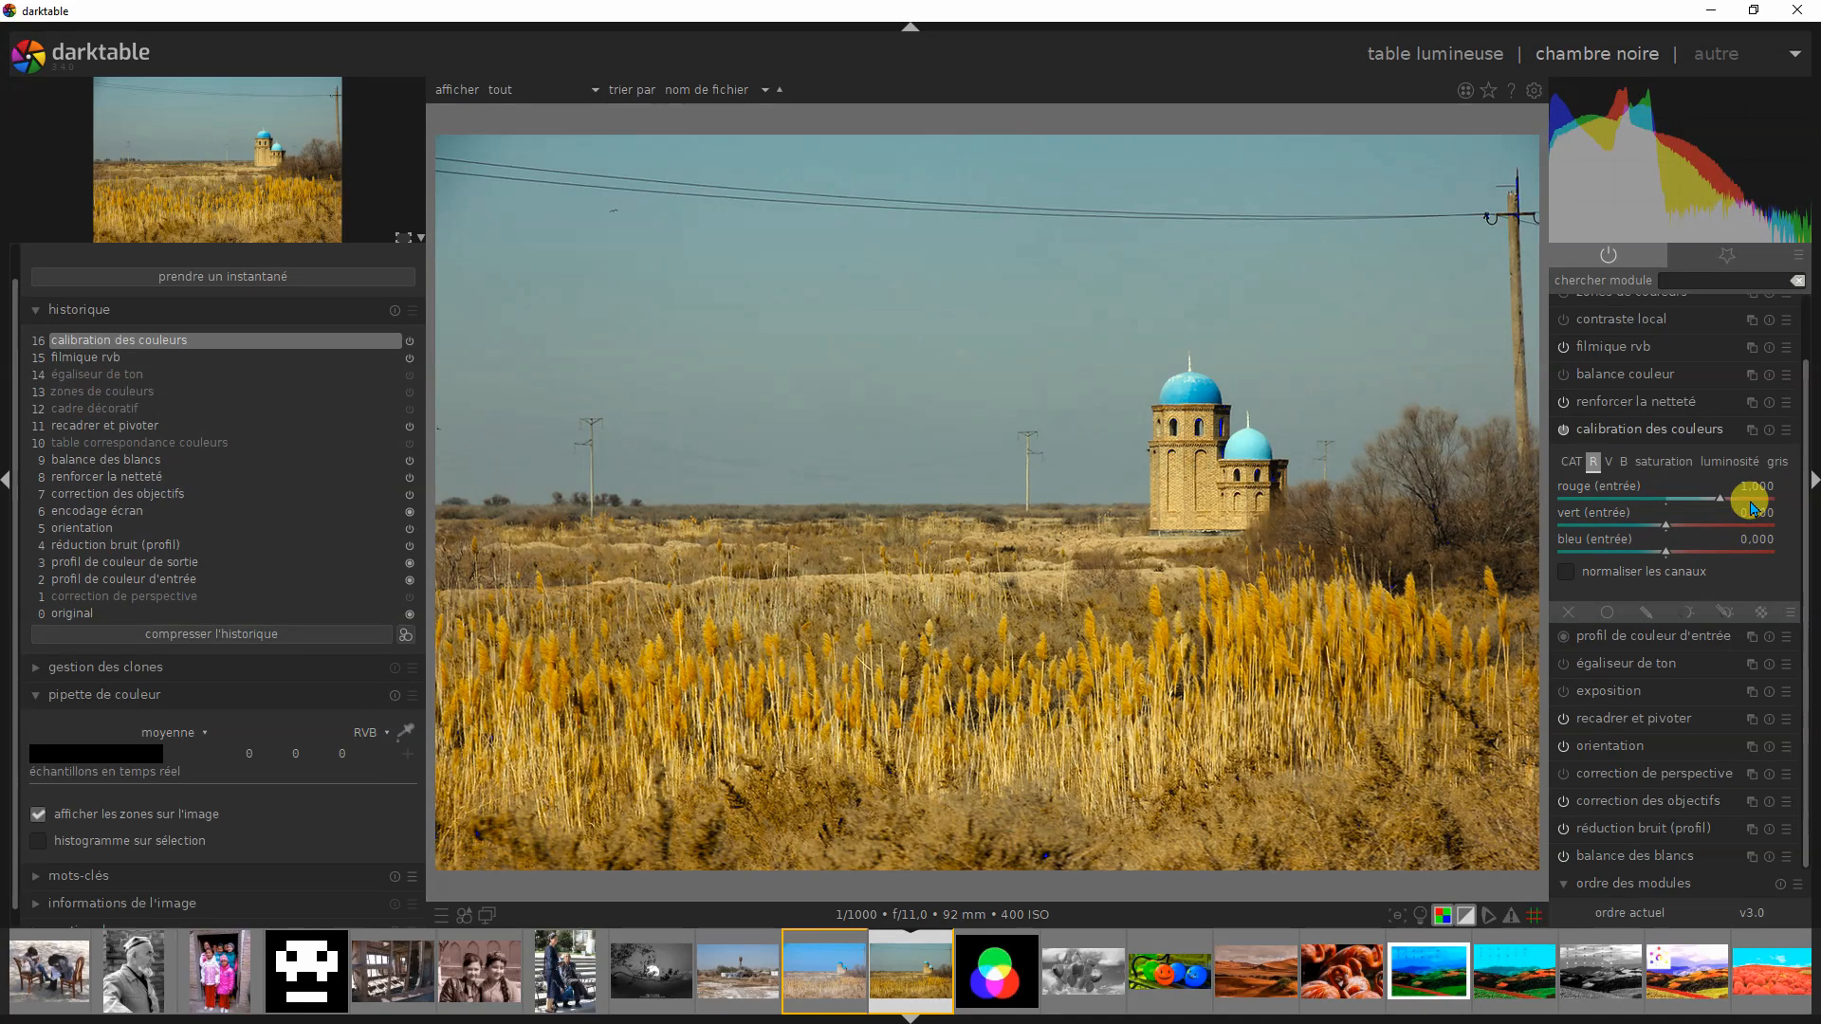
Step: Set the R channel's red input to about 1.07 for the blue-domed building photo
scroll(1728, 502, up, 5)
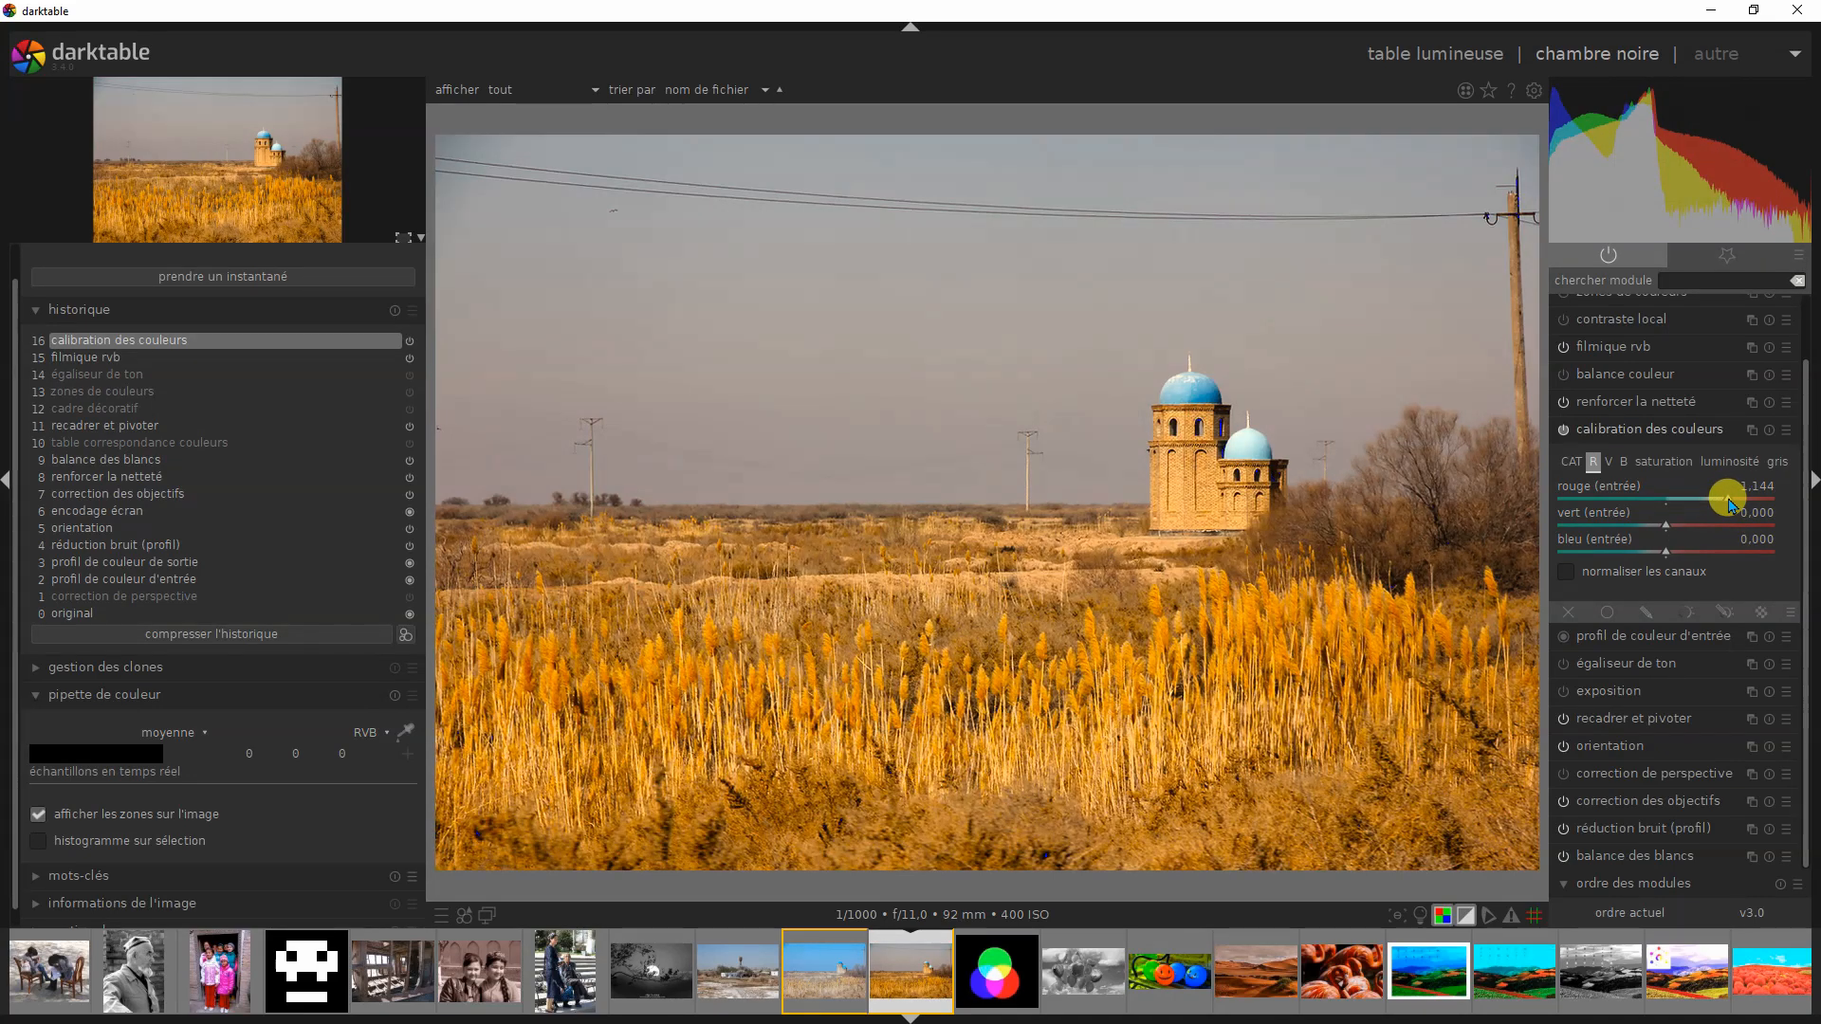
scroll(1728, 503, down, 5)
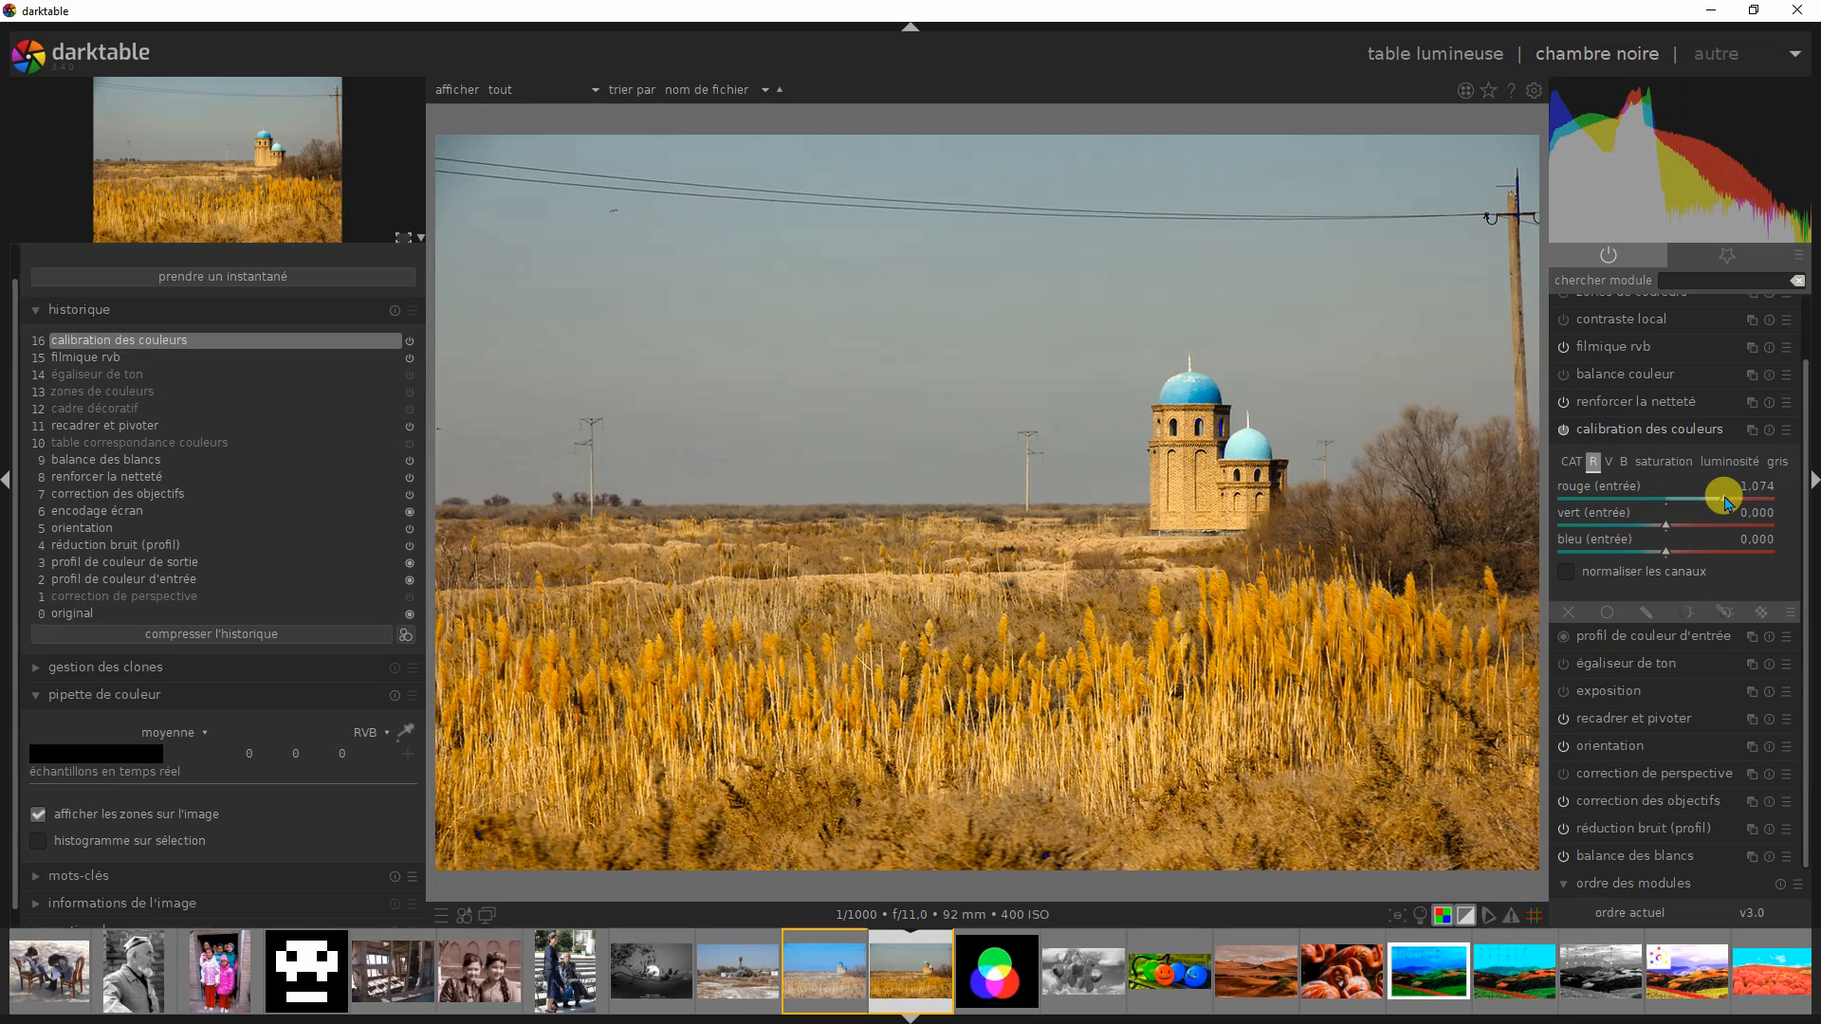
scroll(1726, 503, up, 1)
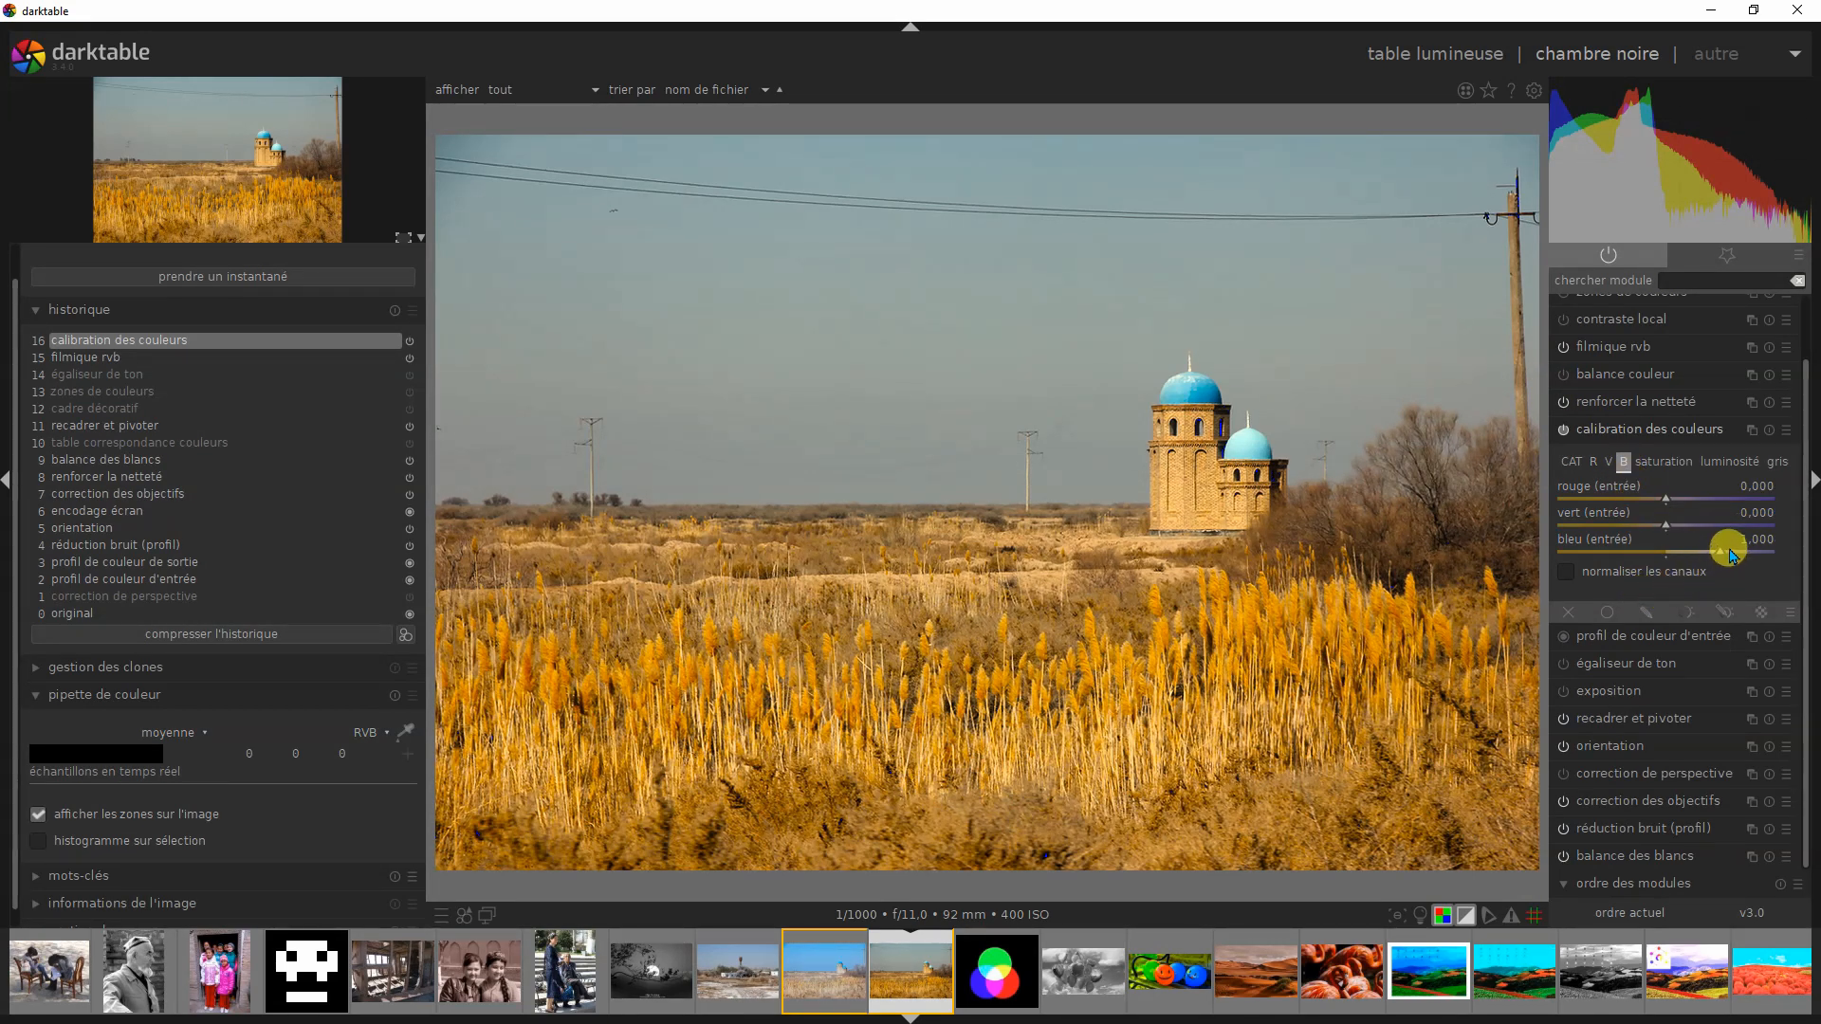
Step: Set the B channel's inputs to red 0.061, green 0.044 and blue 1.179
click(1729, 555)
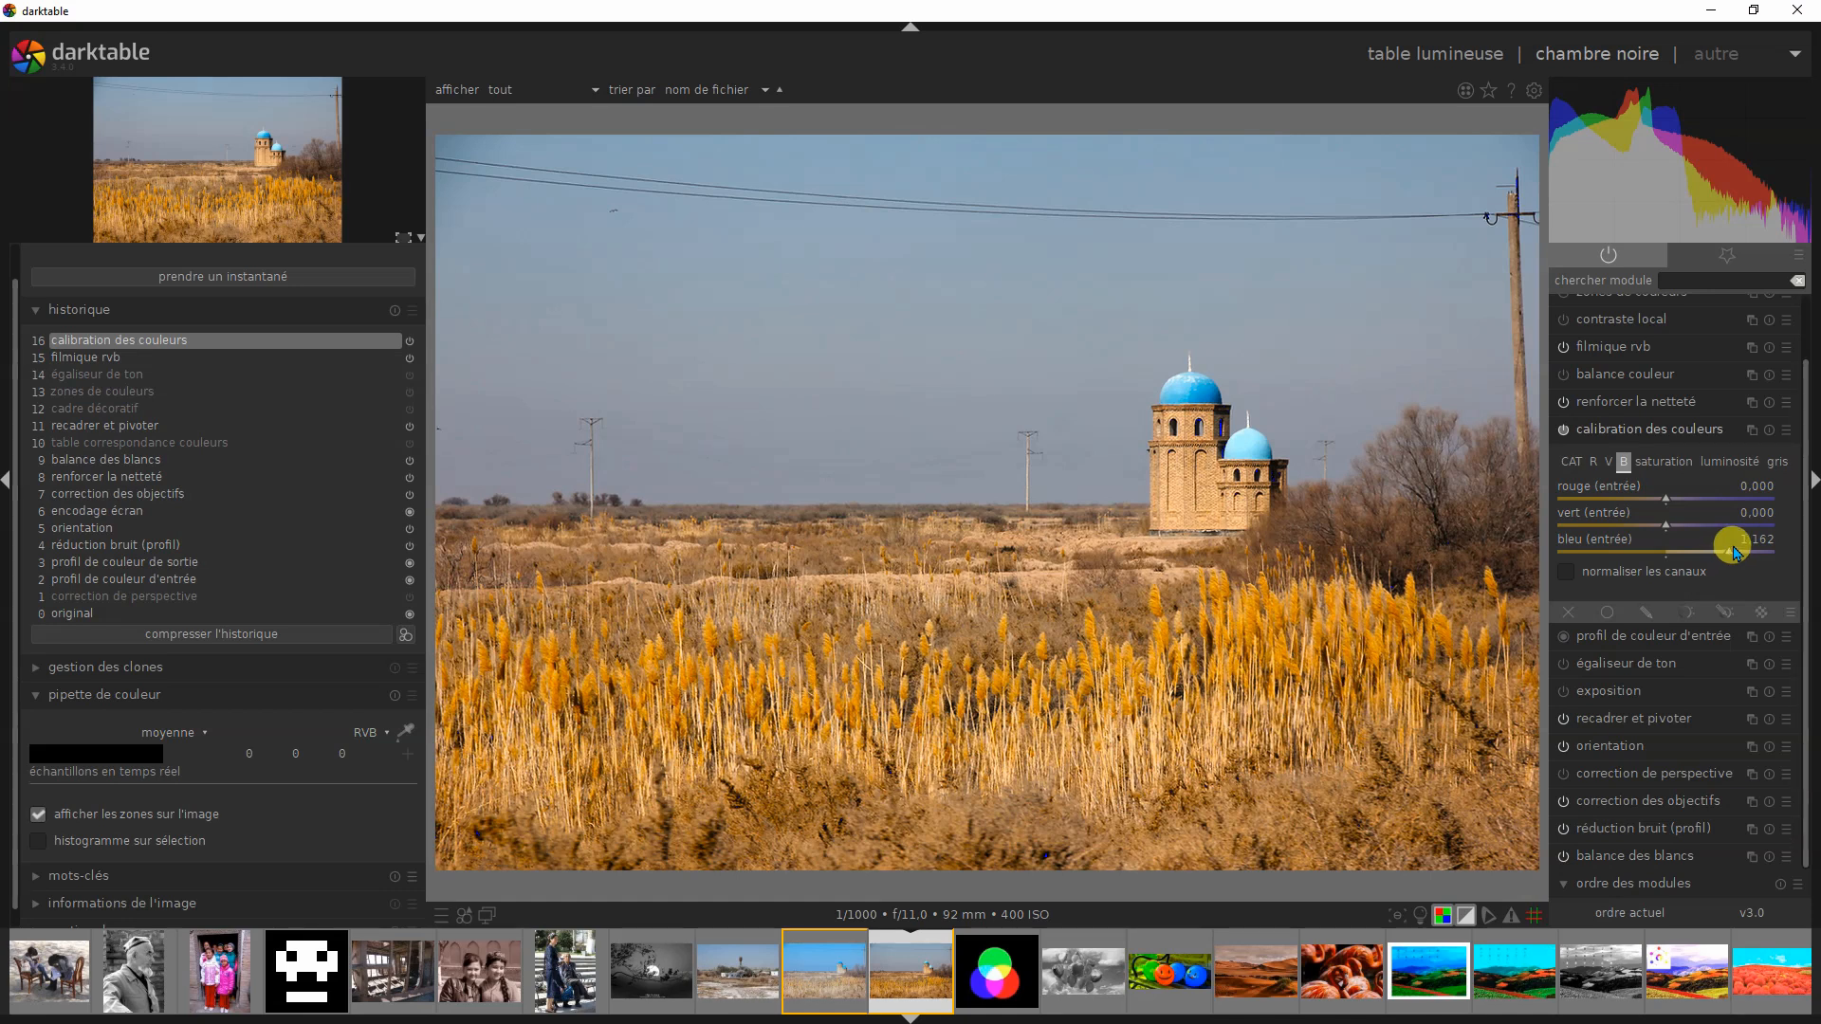
scroll(1734, 555, up, 3)
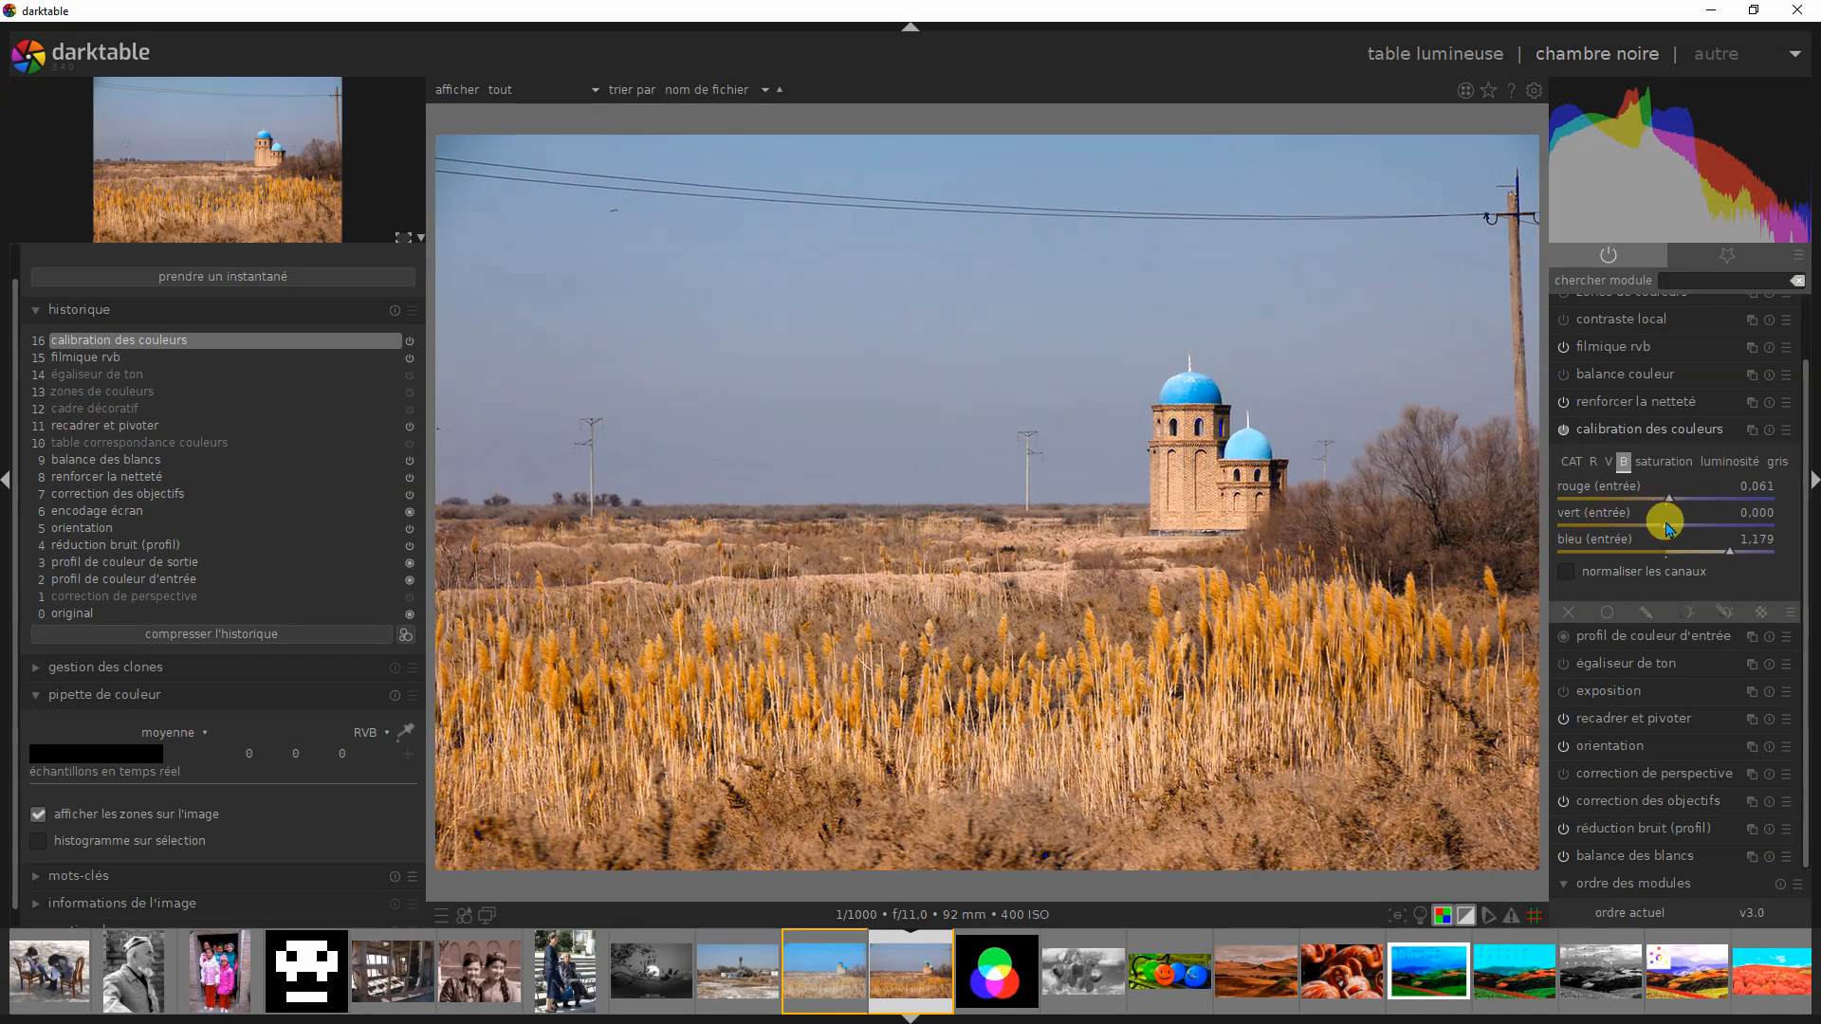
click(1673, 528)
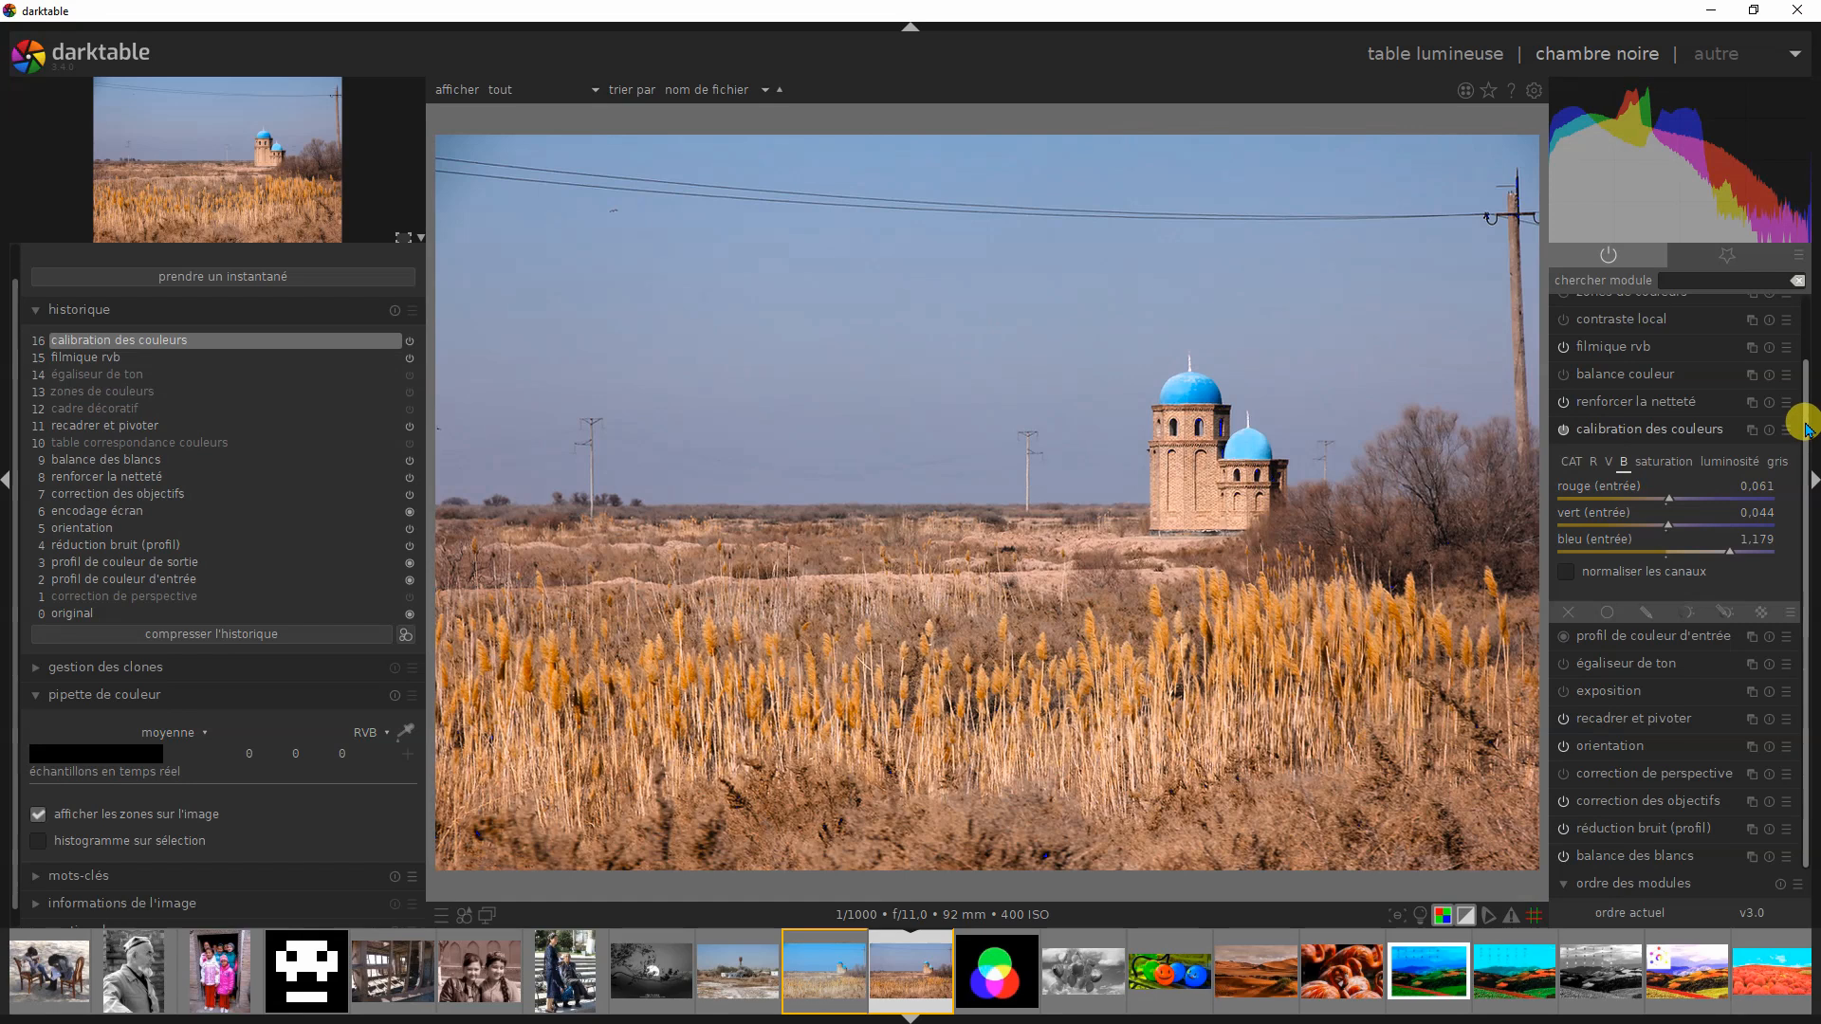
Step: Enable contraste local in filtre laplacien local mode with 125% detail, and try balance couleur before switching it off
scroll(1806, 429, up, 2)
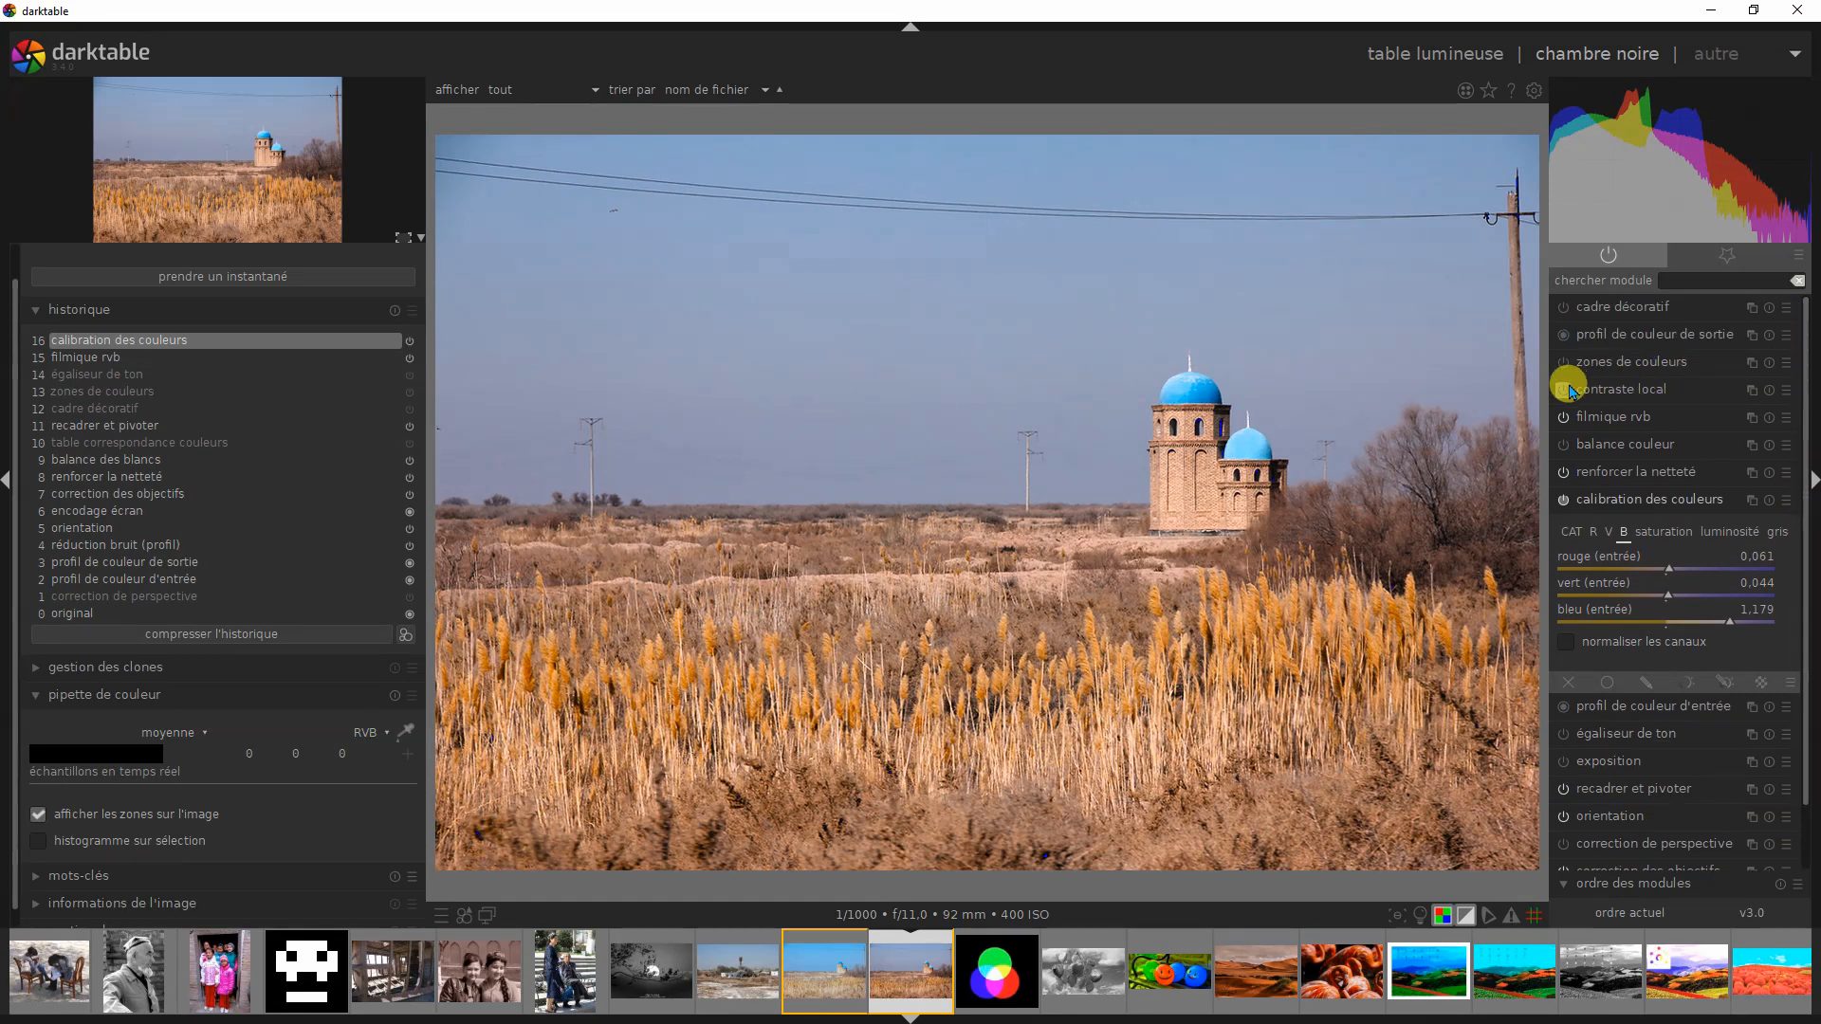
click(1565, 389)
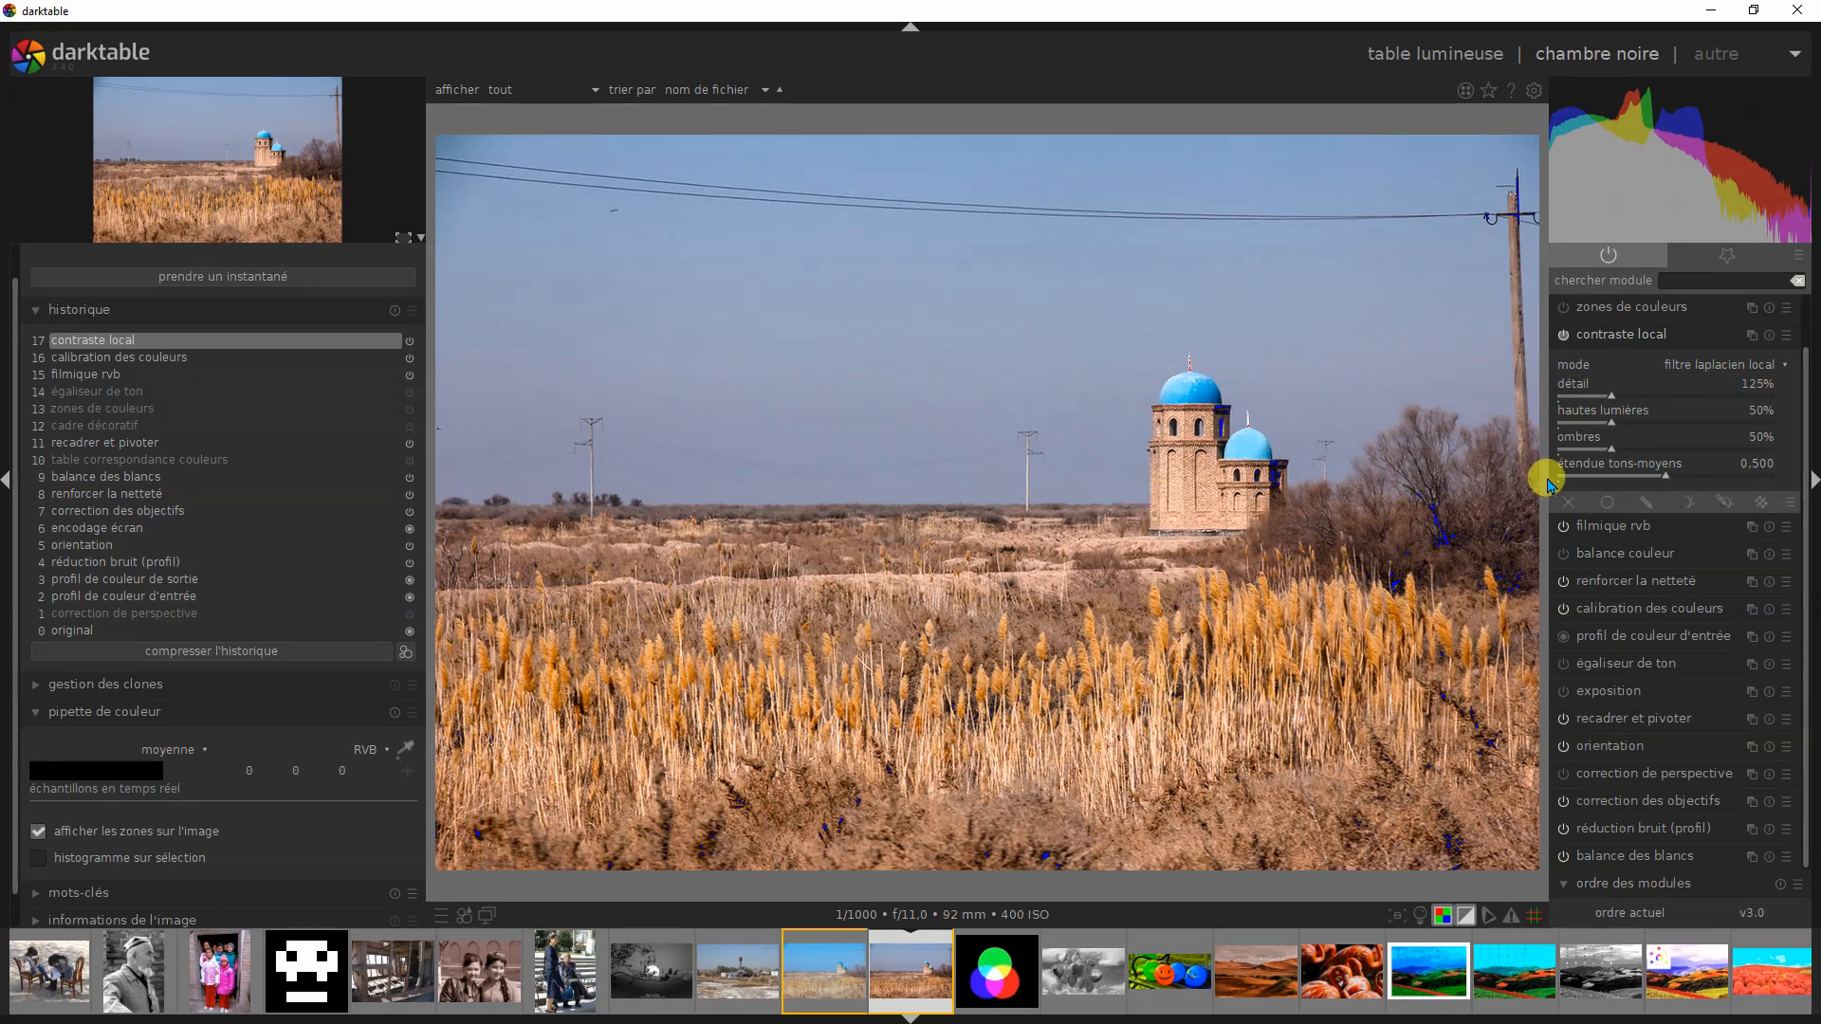
click(1642, 334)
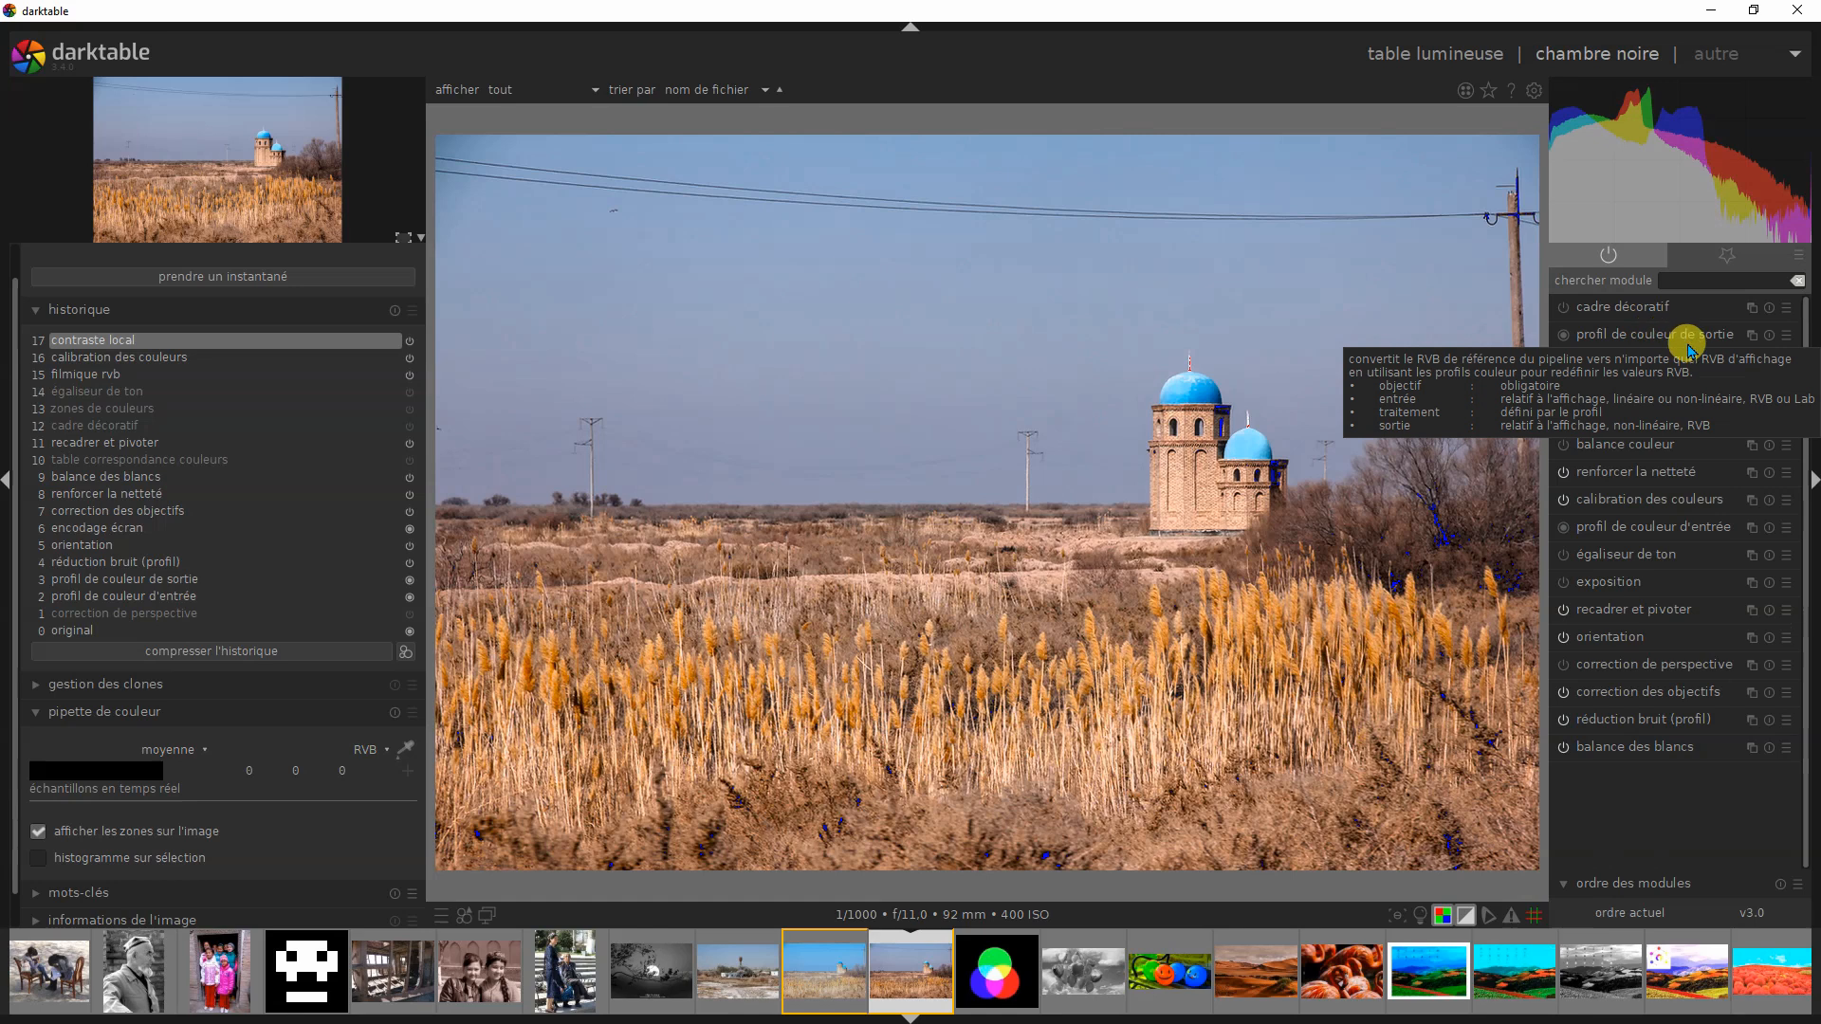
click(1564, 445)
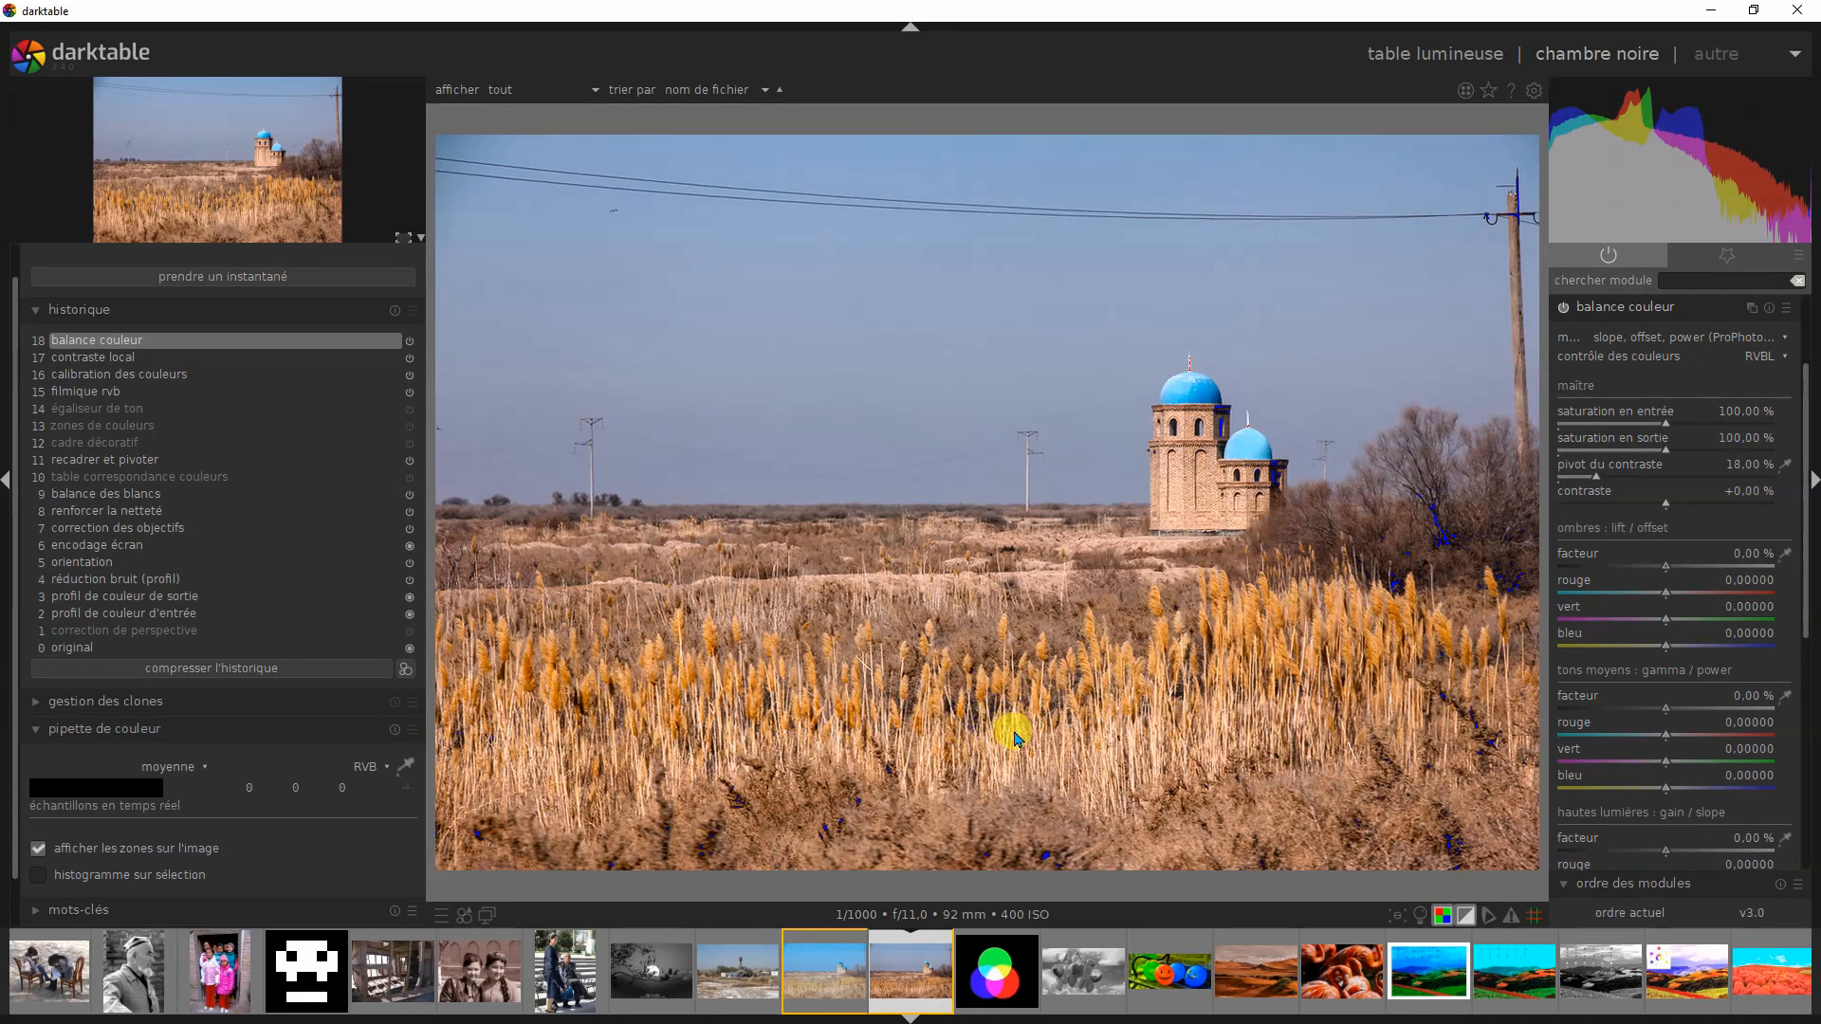
click(1563, 313)
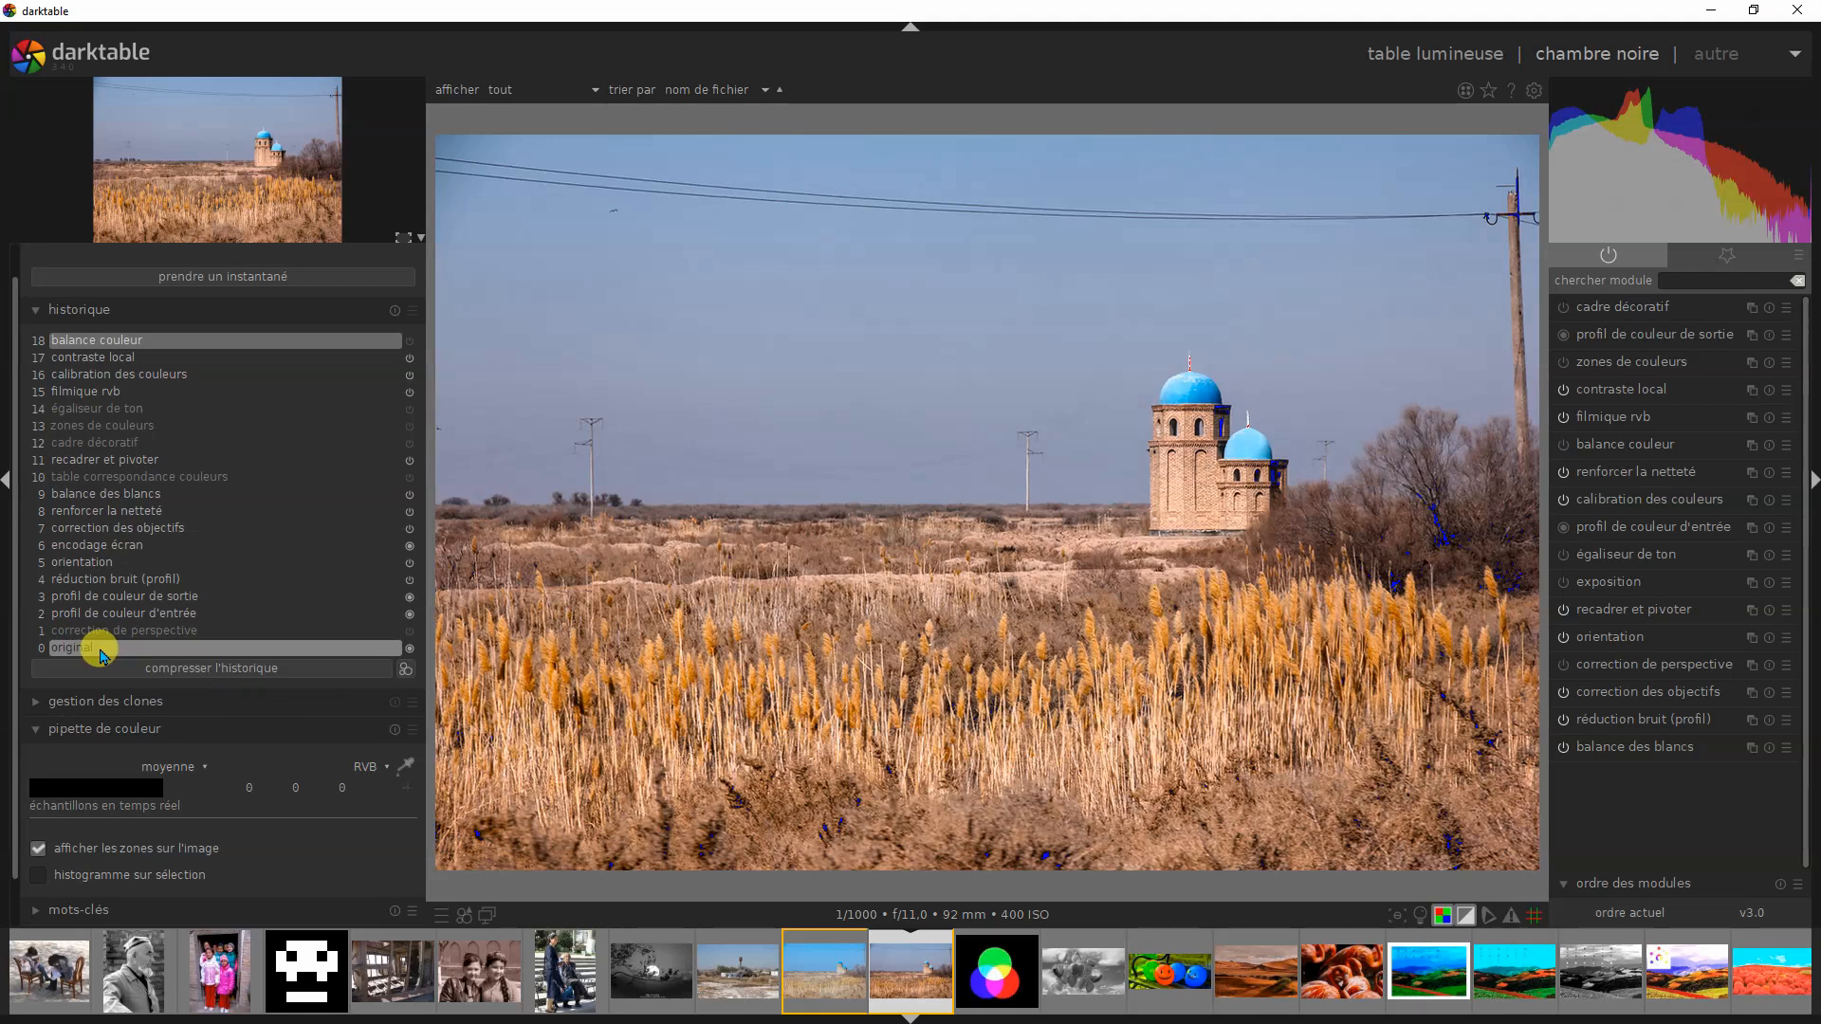
Step: Compare the building photo's original history state with its contraste local state
click(101, 651)
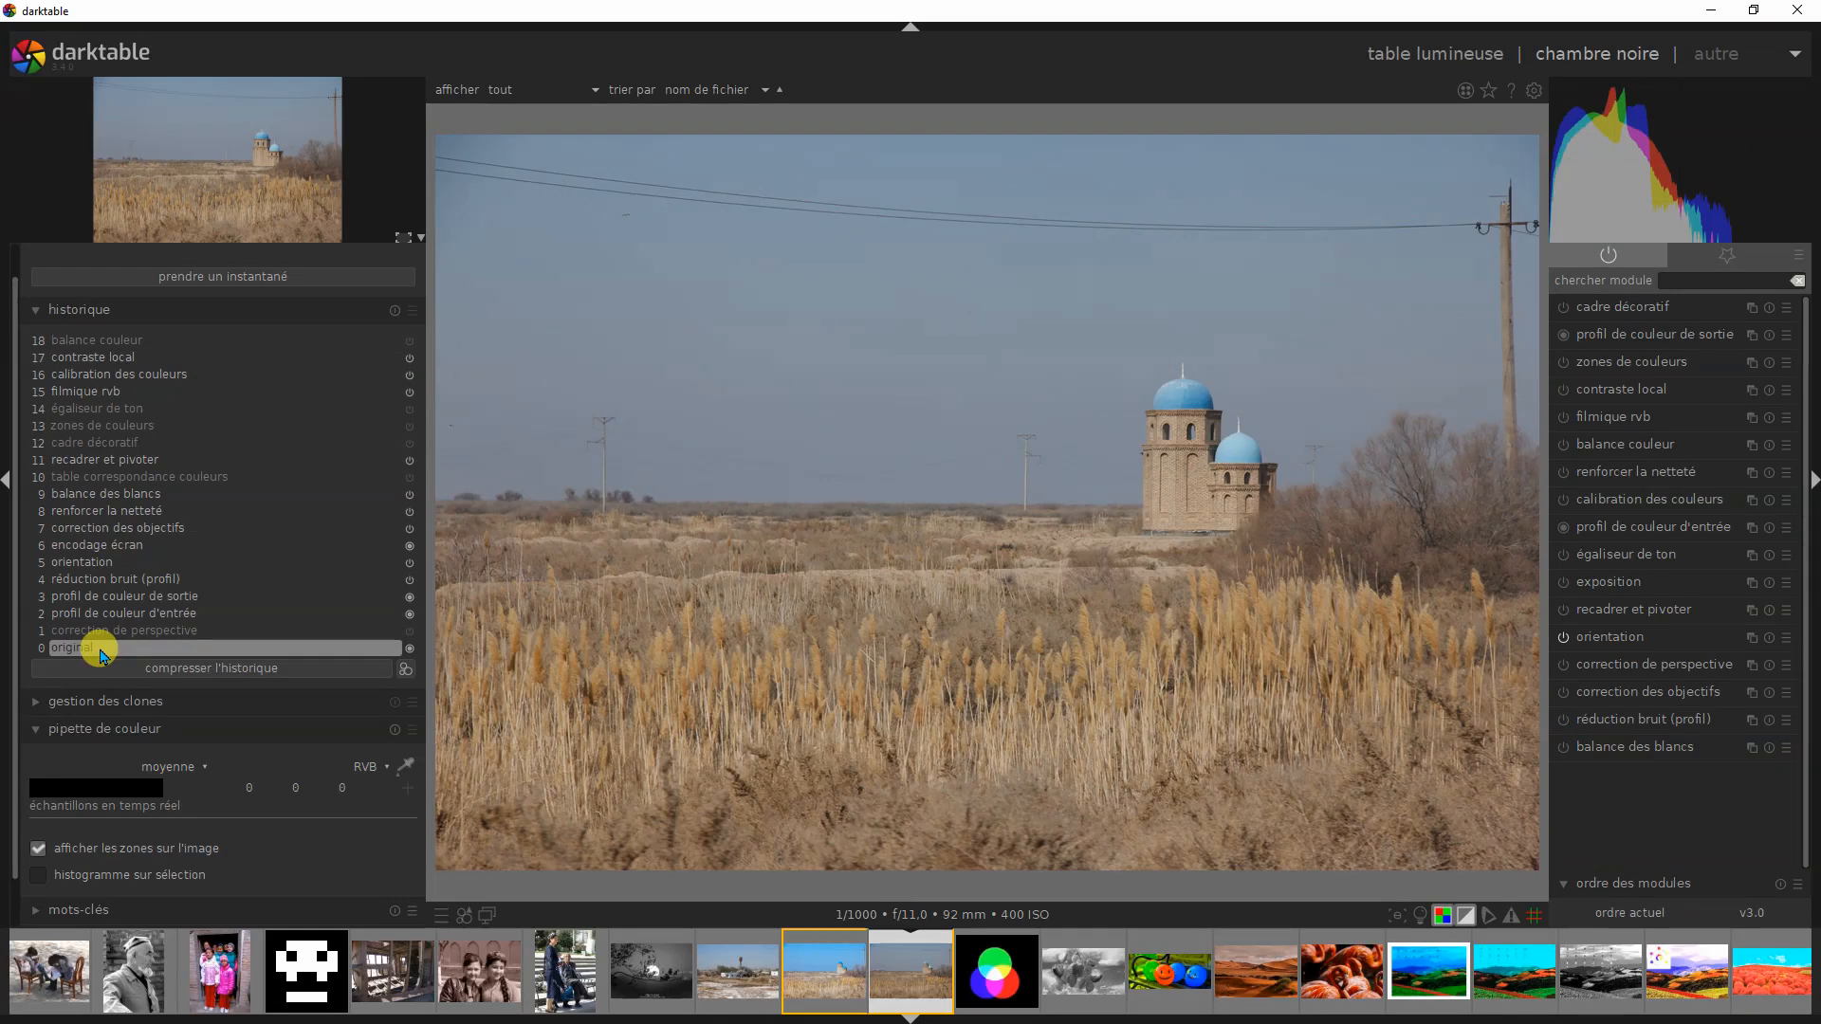
click(175, 359)
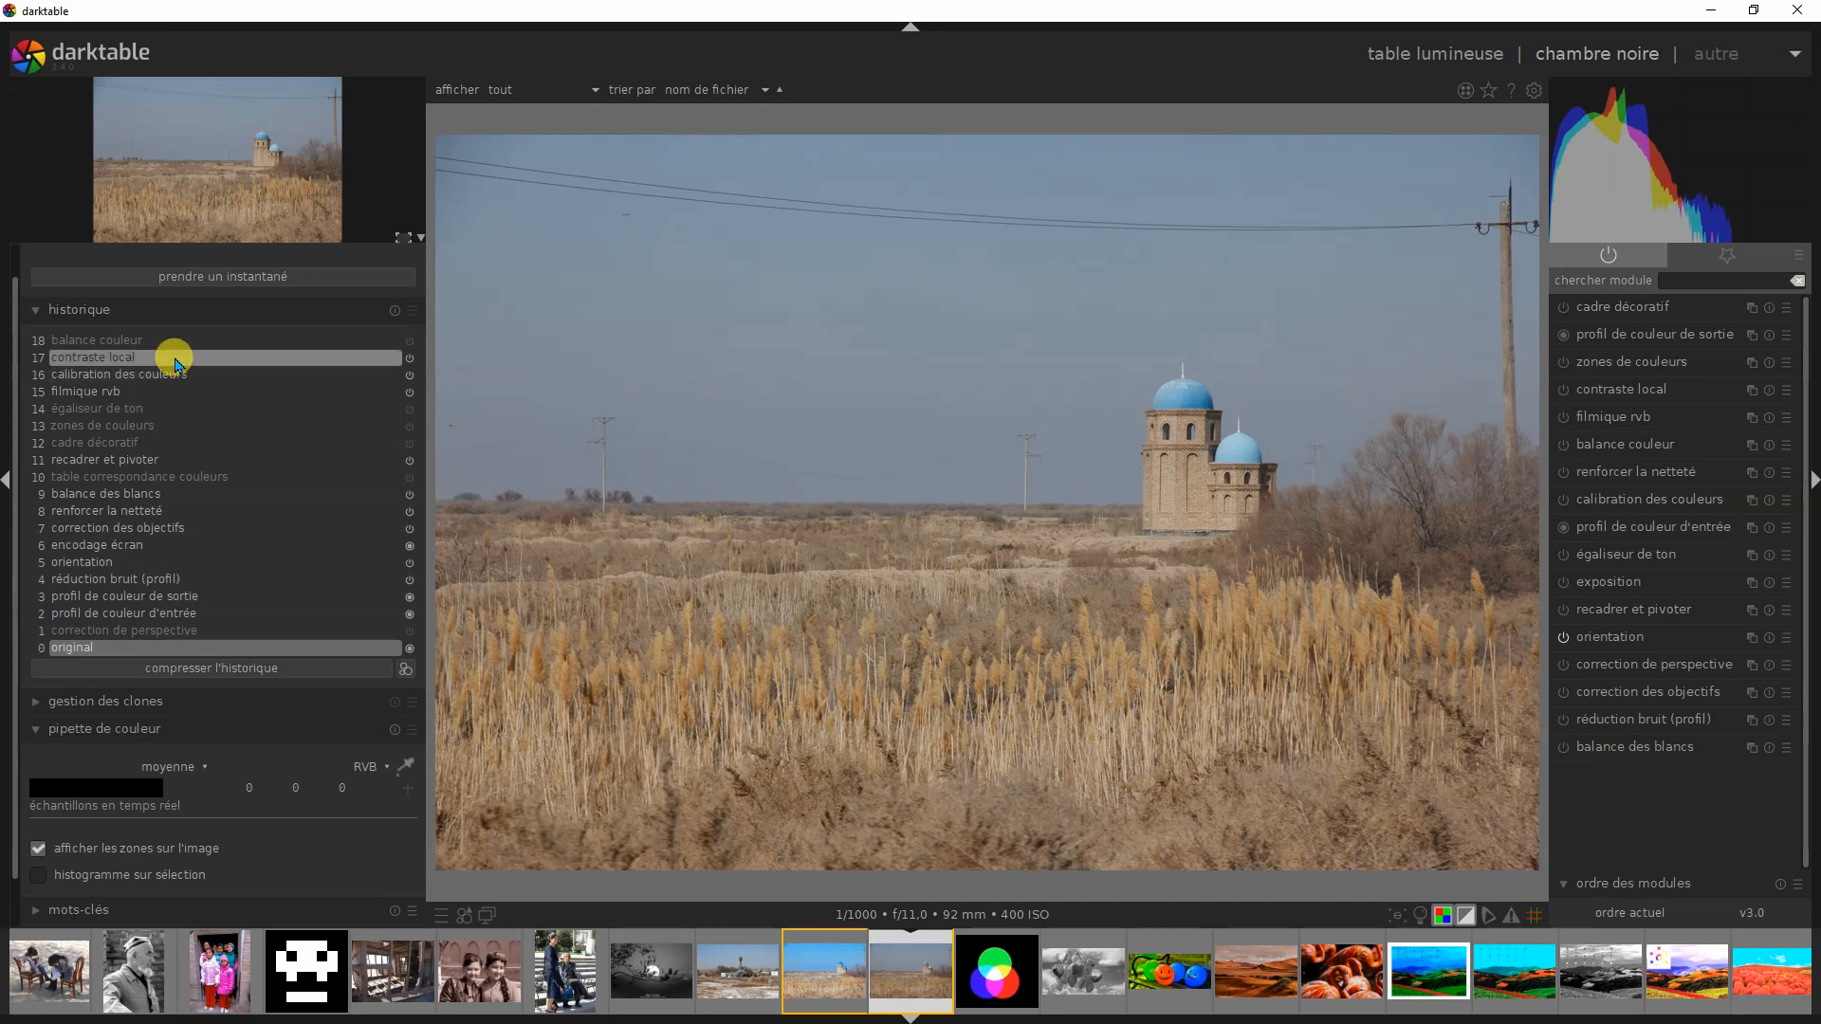
click(169, 363)
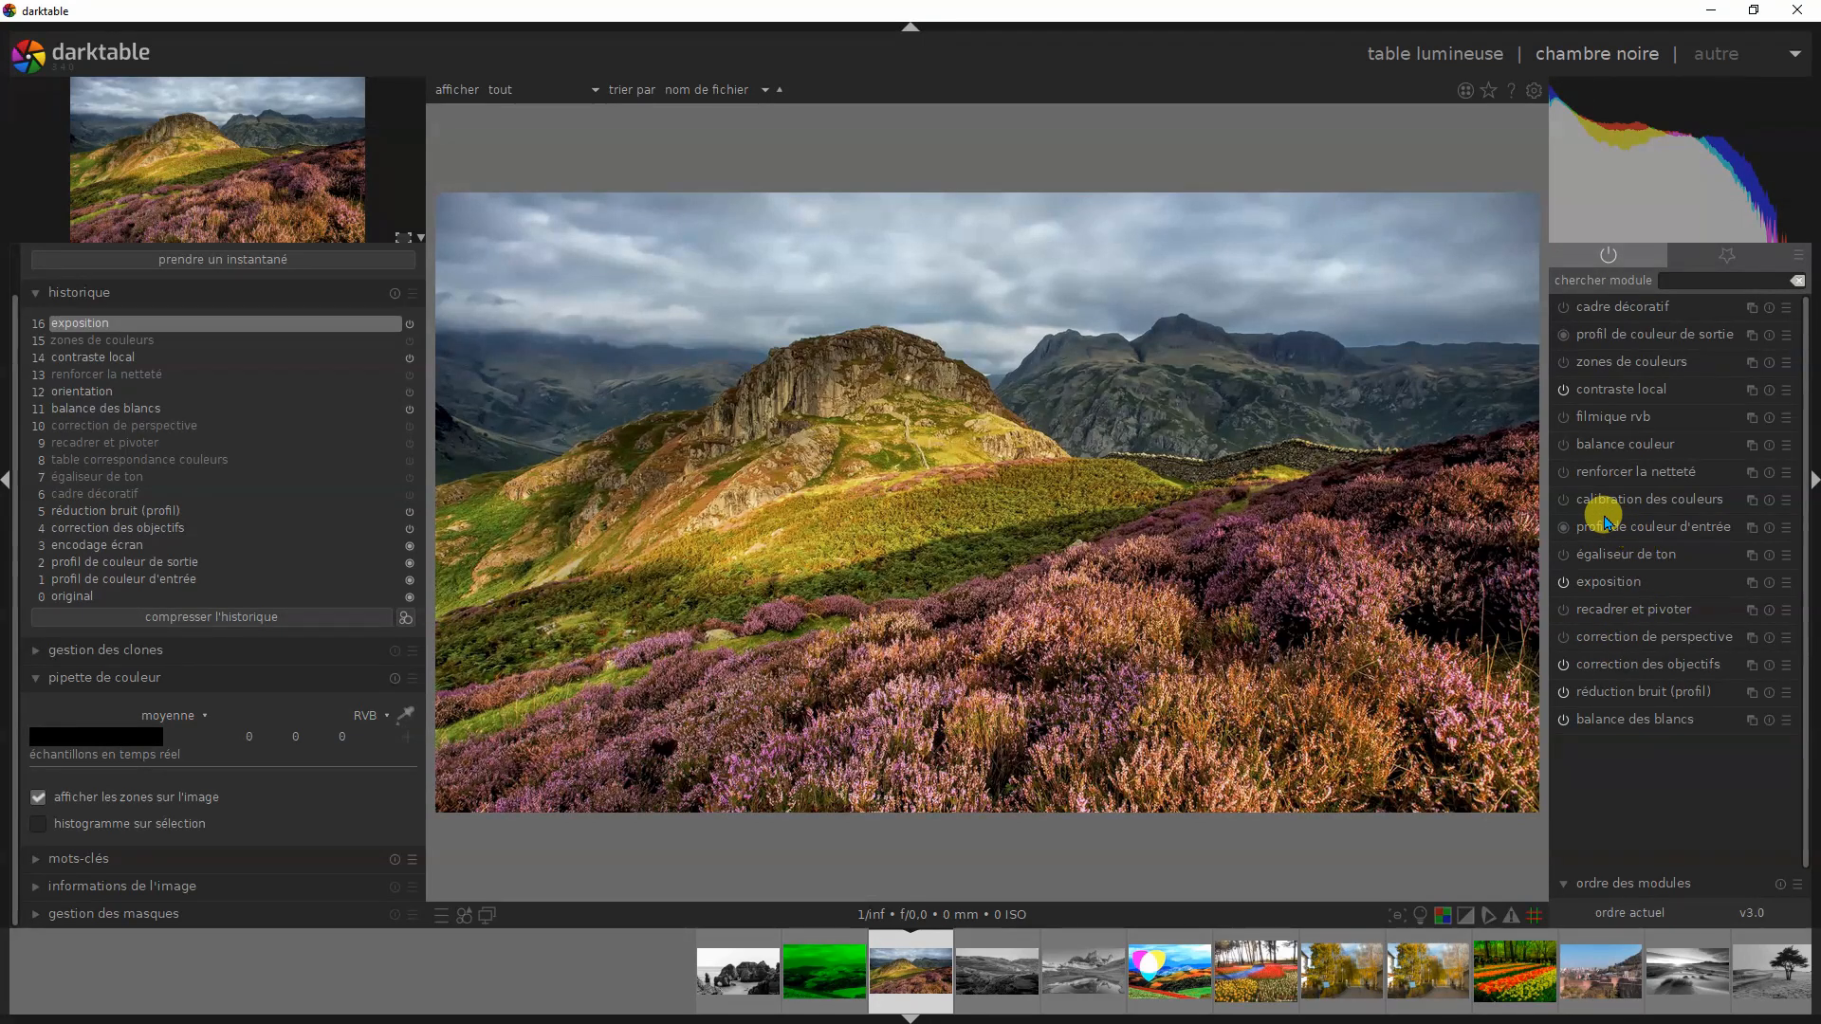
Step: Enable calibration des couleurs on the heather hillside photo with R inputs red 1.336, green -0.183 and blue -0.079, switching it off and on to compare
click(1561, 501)
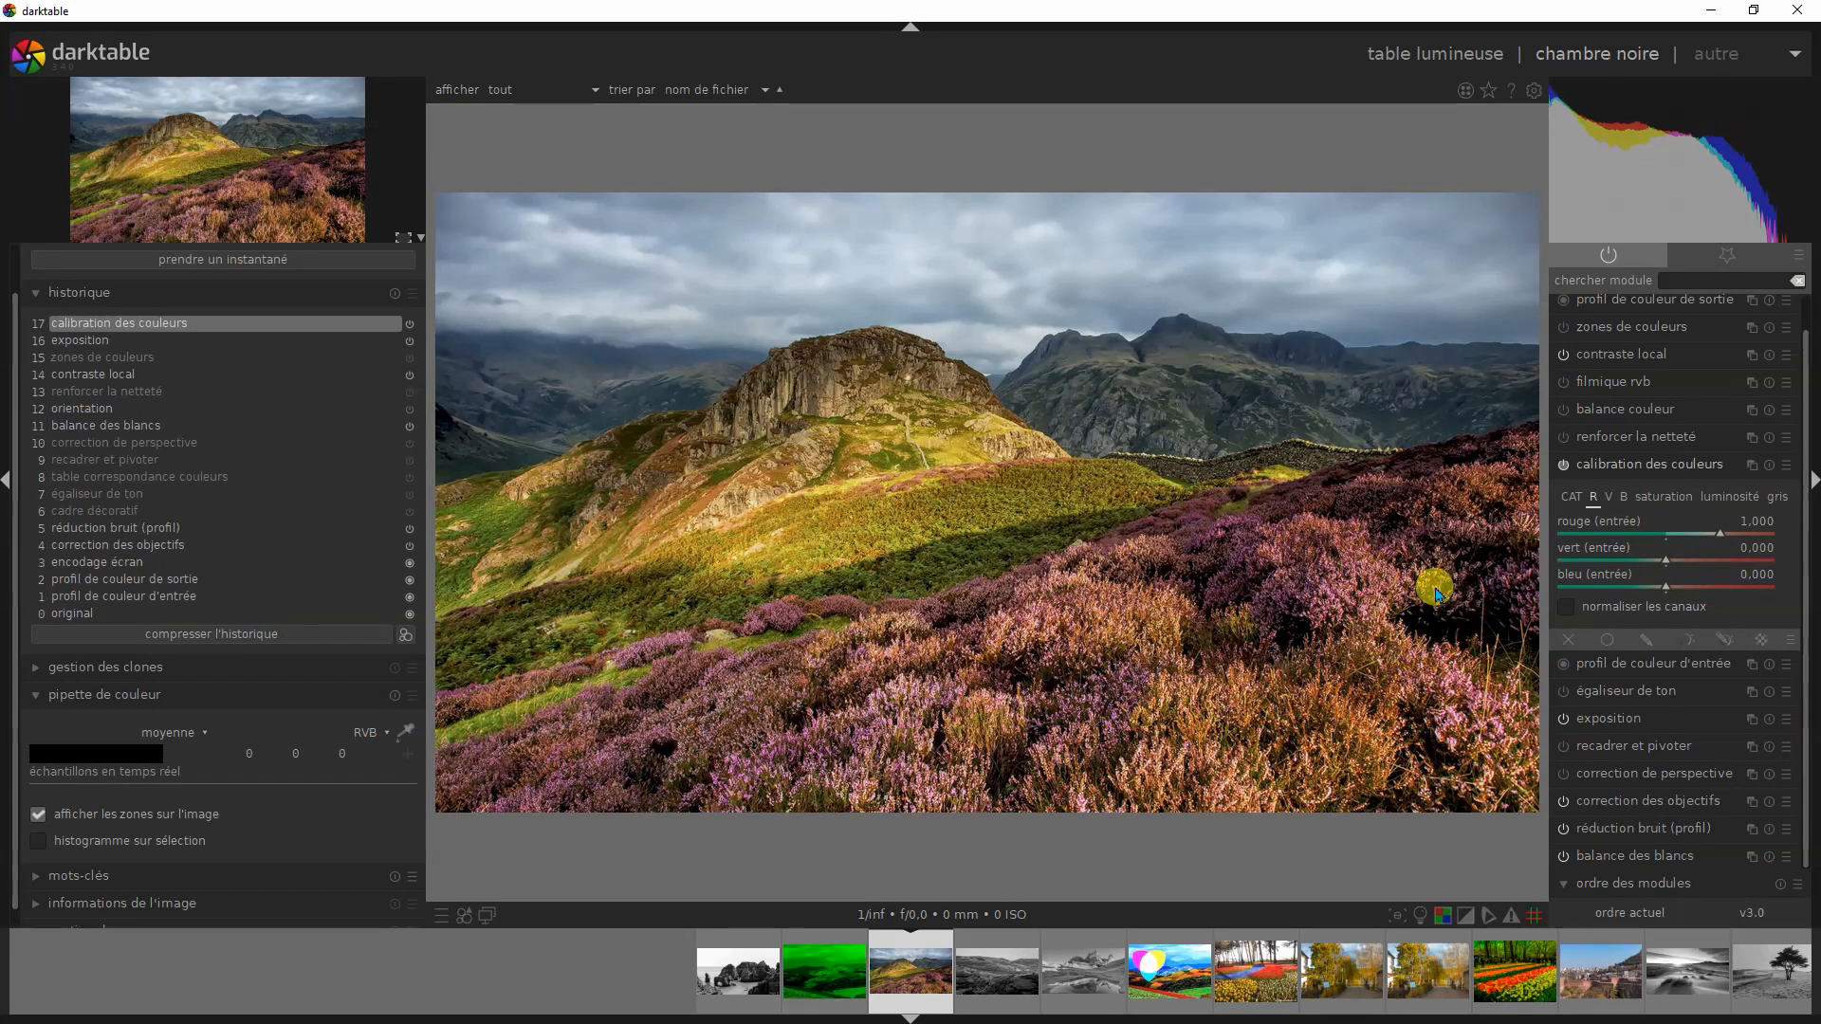
click(1740, 535)
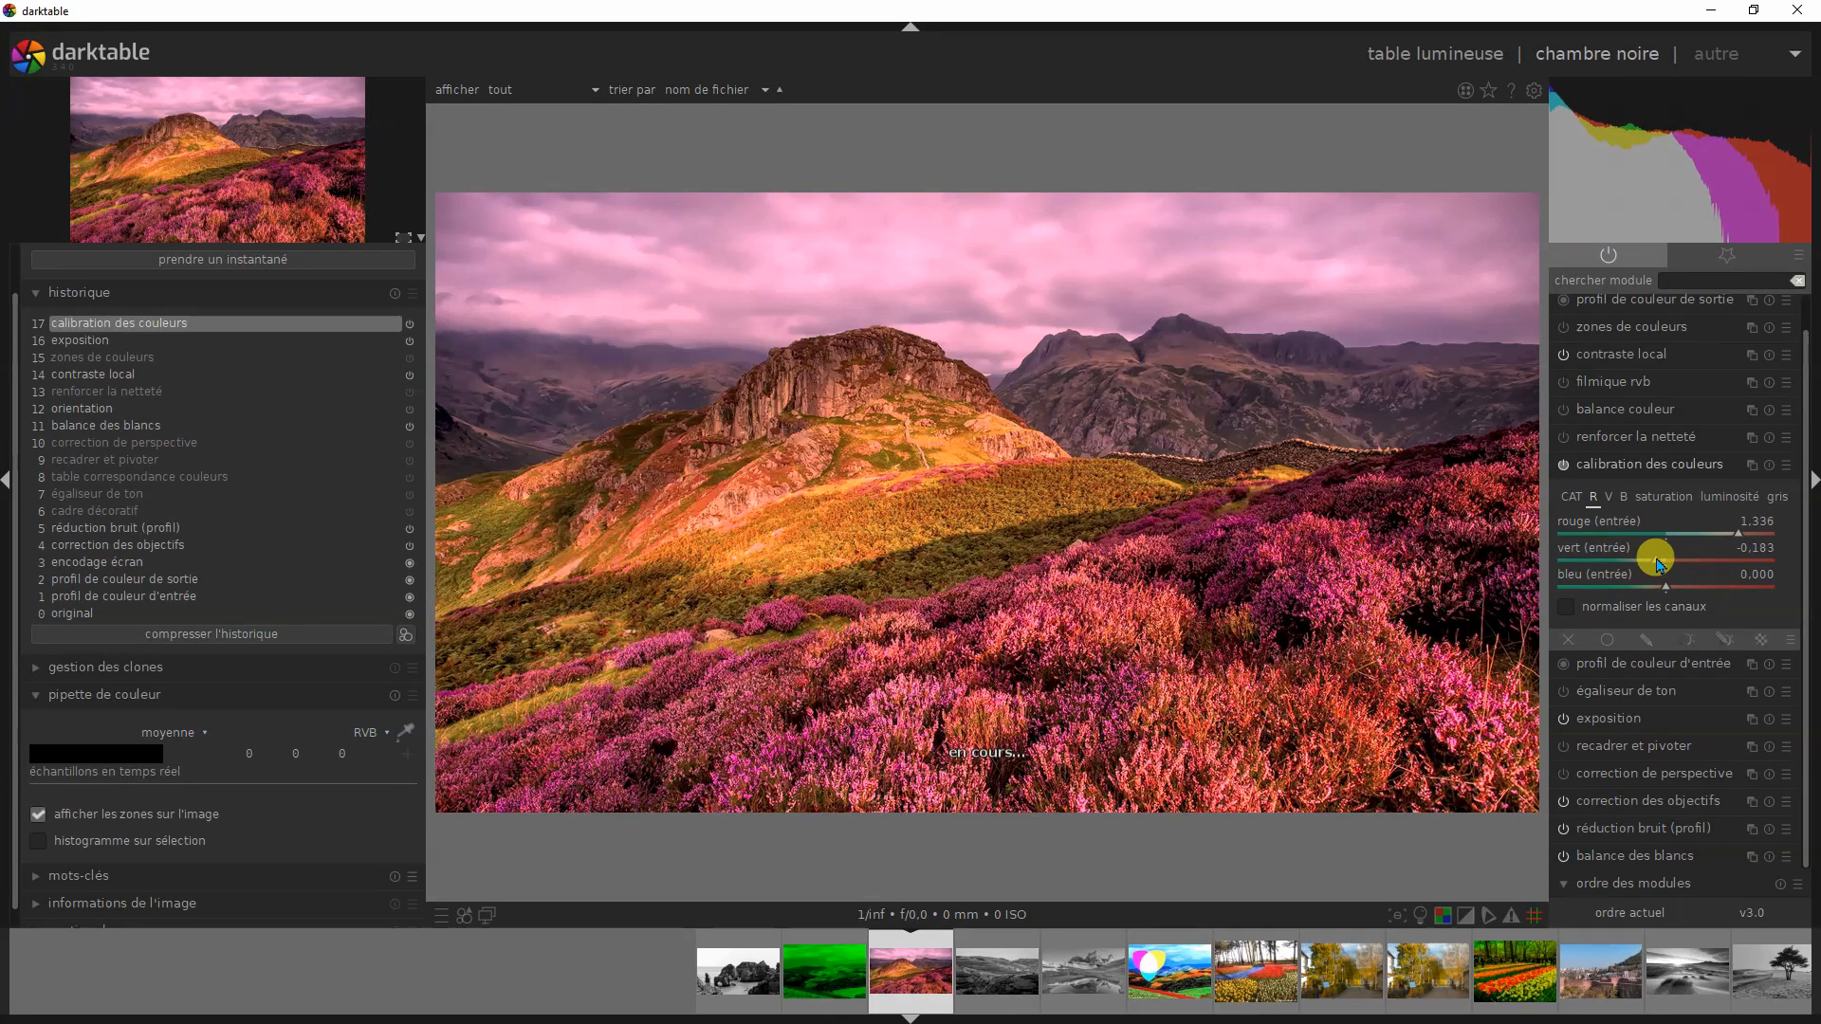
click(1657, 563)
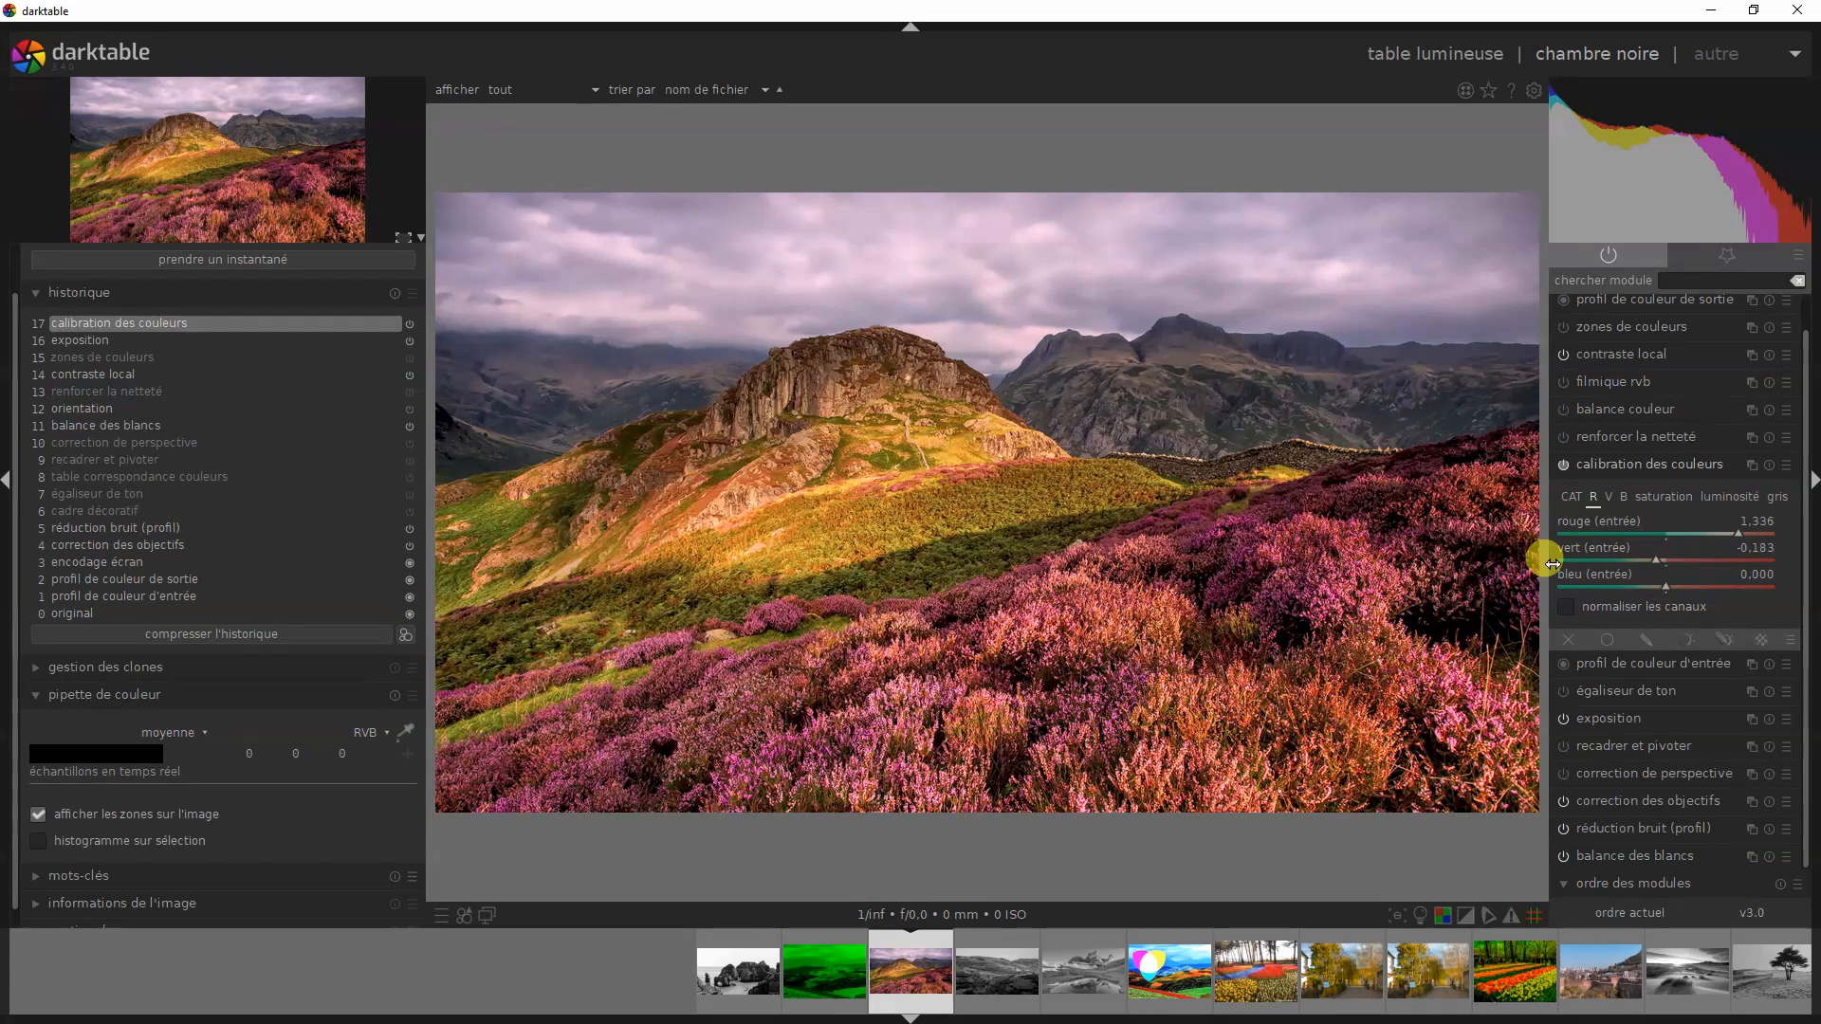
click(1663, 588)
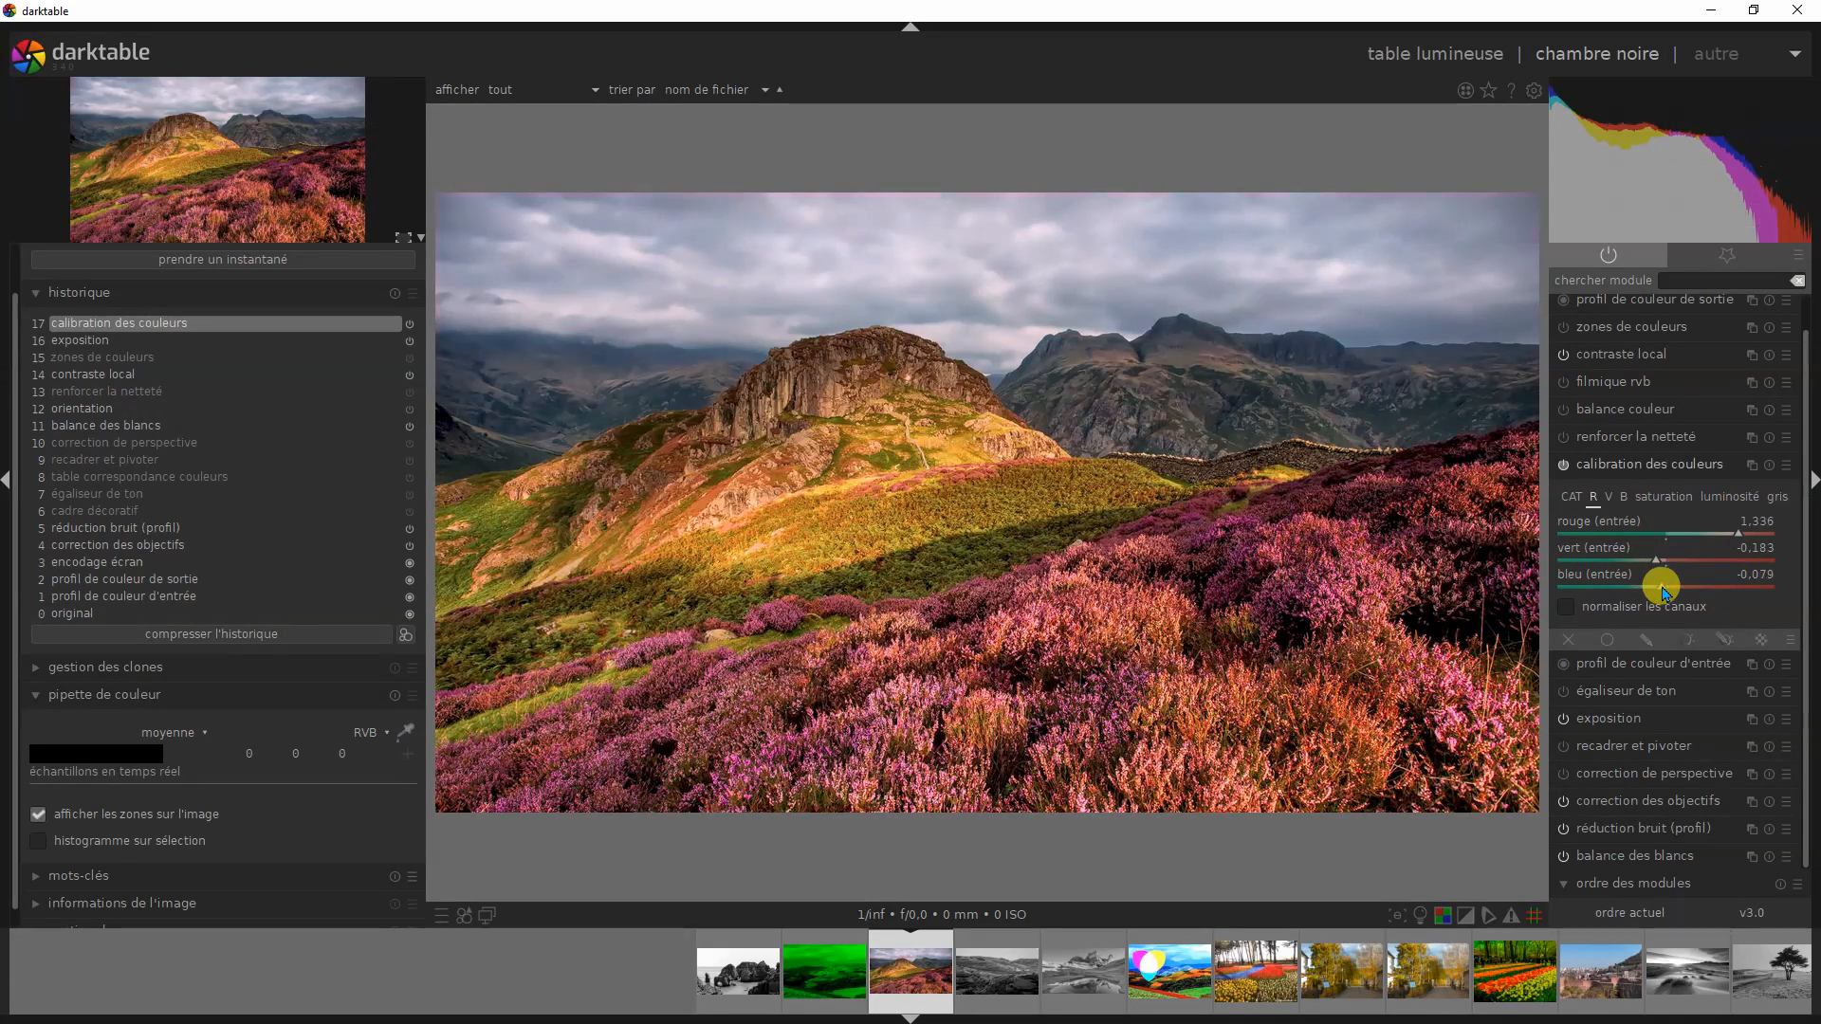
click(1562, 466)
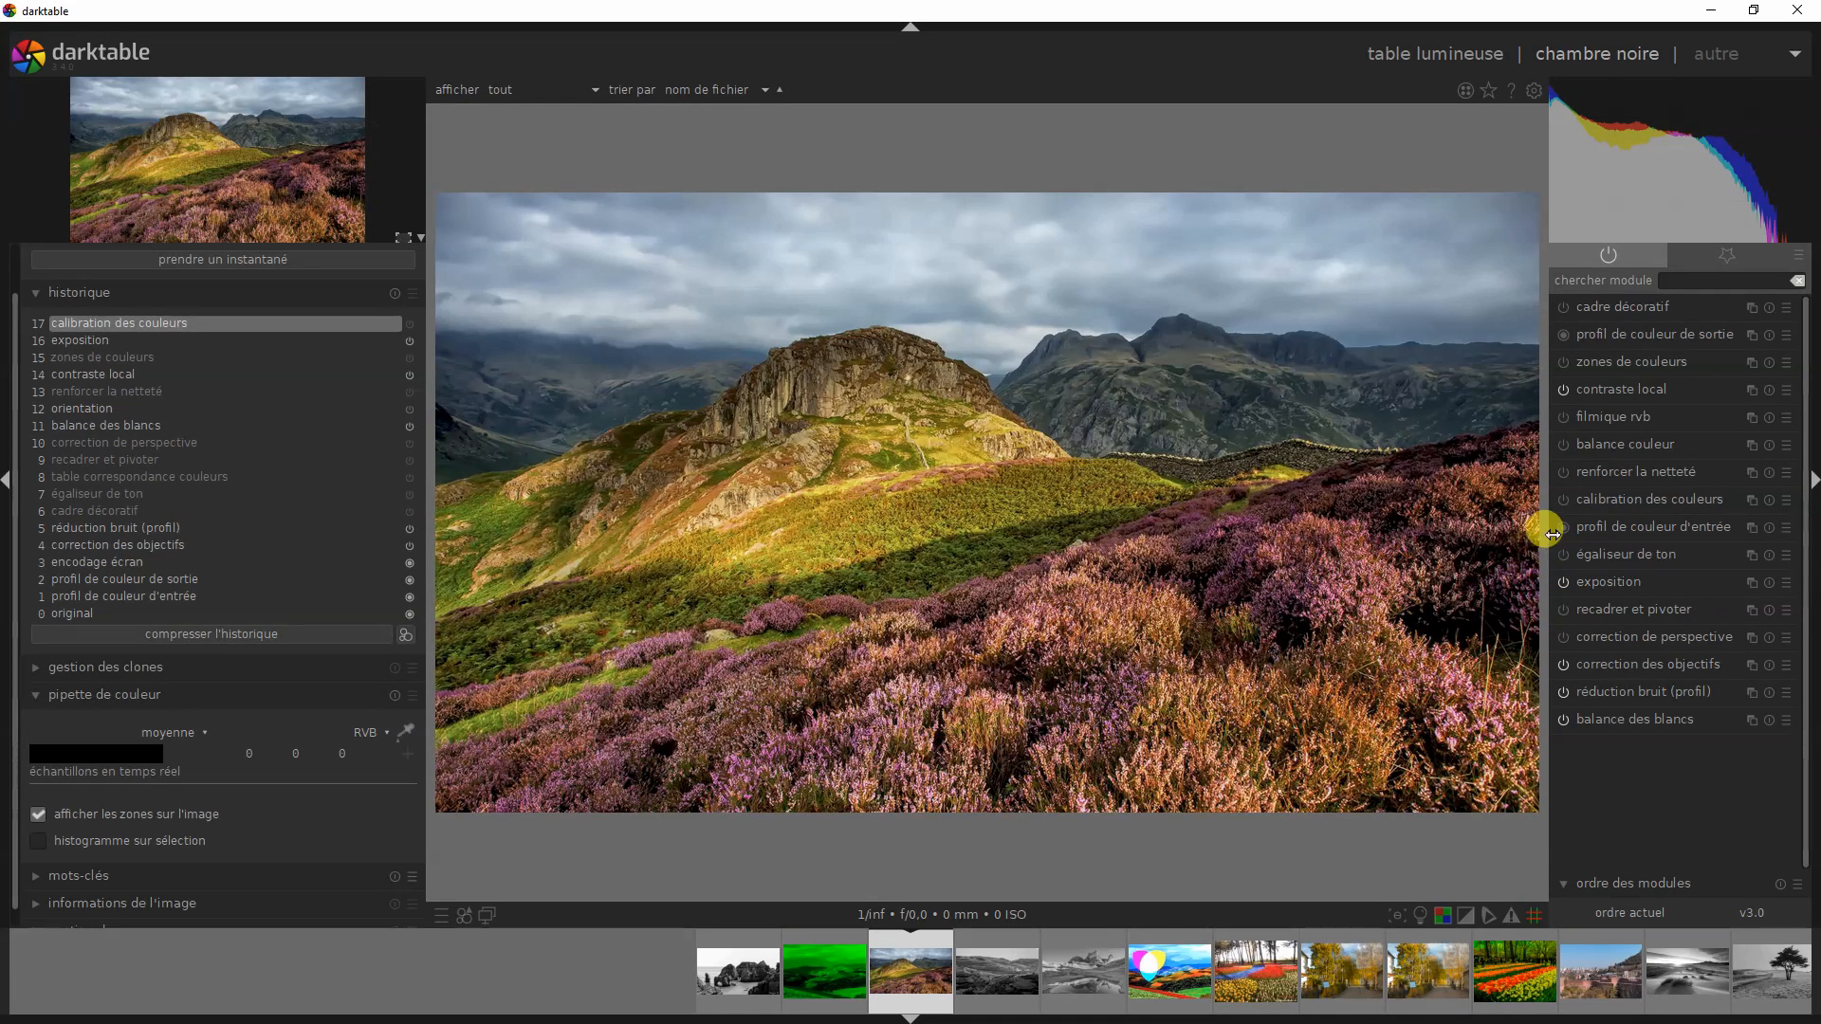
click(1562, 502)
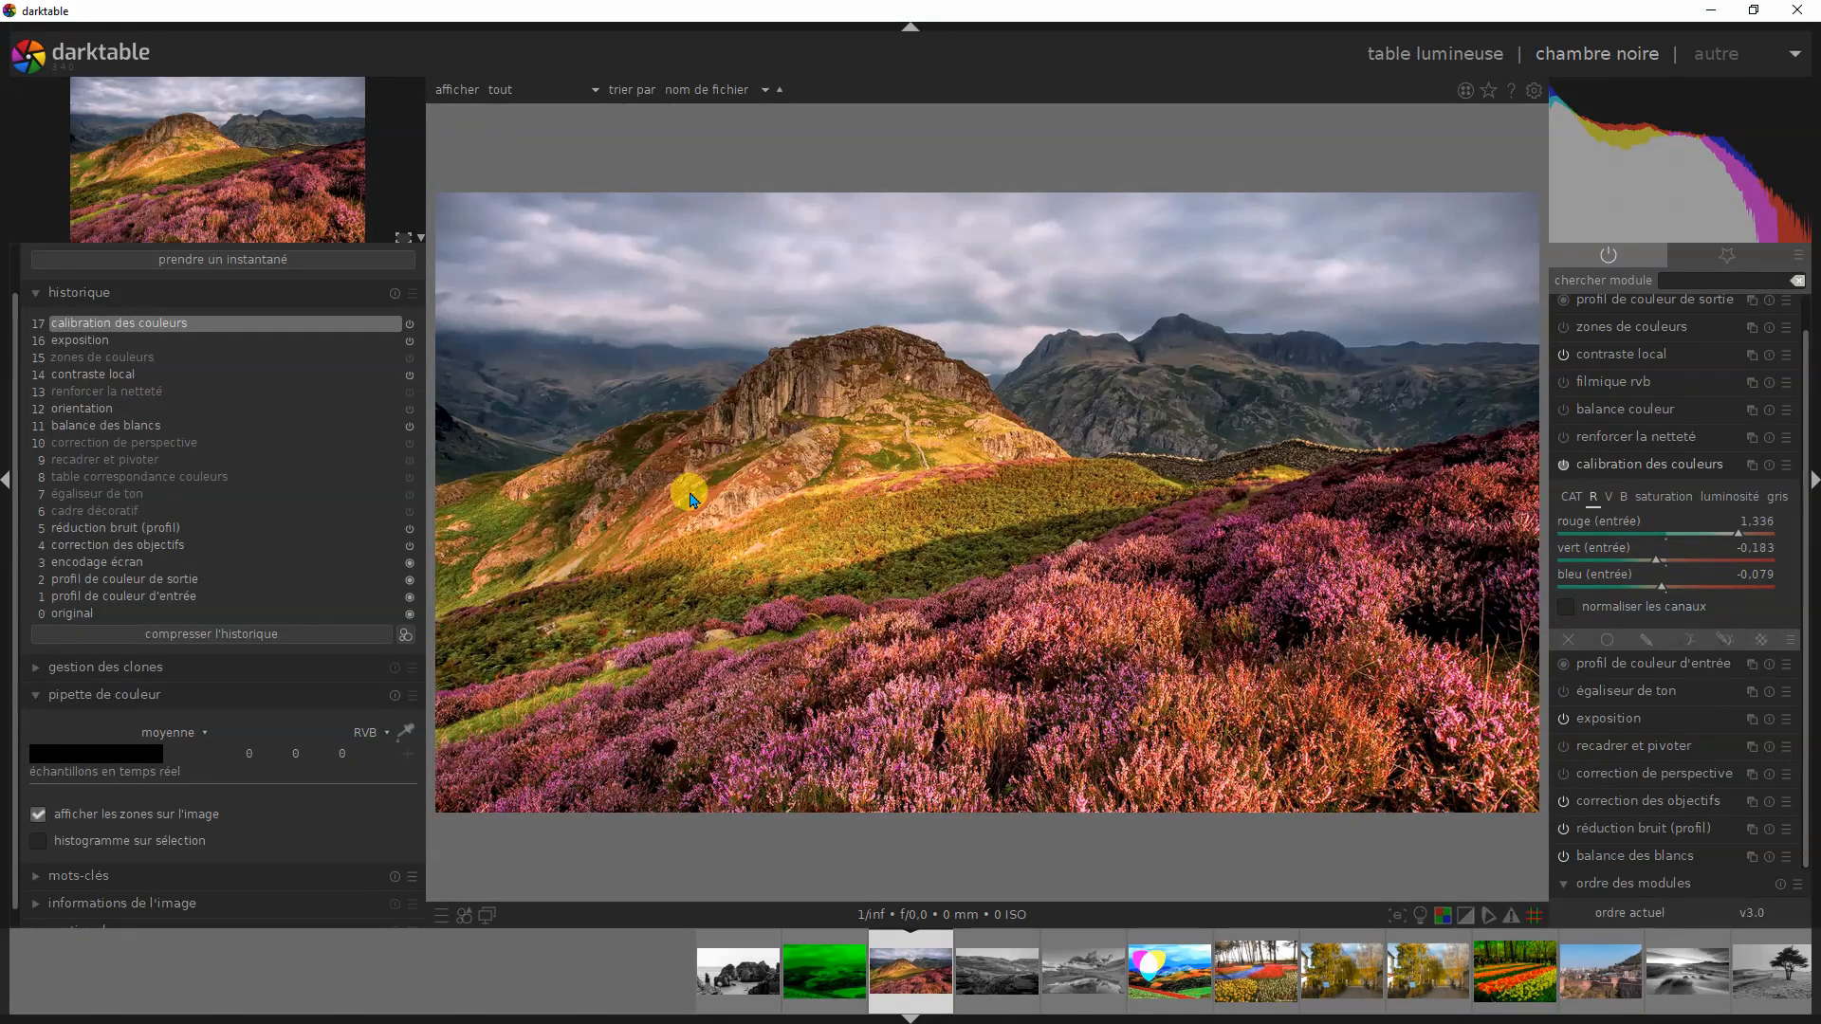
Step: Set the B channel's blue input to 1.231 and raise its green input slightly above zero
click(1622, 498)
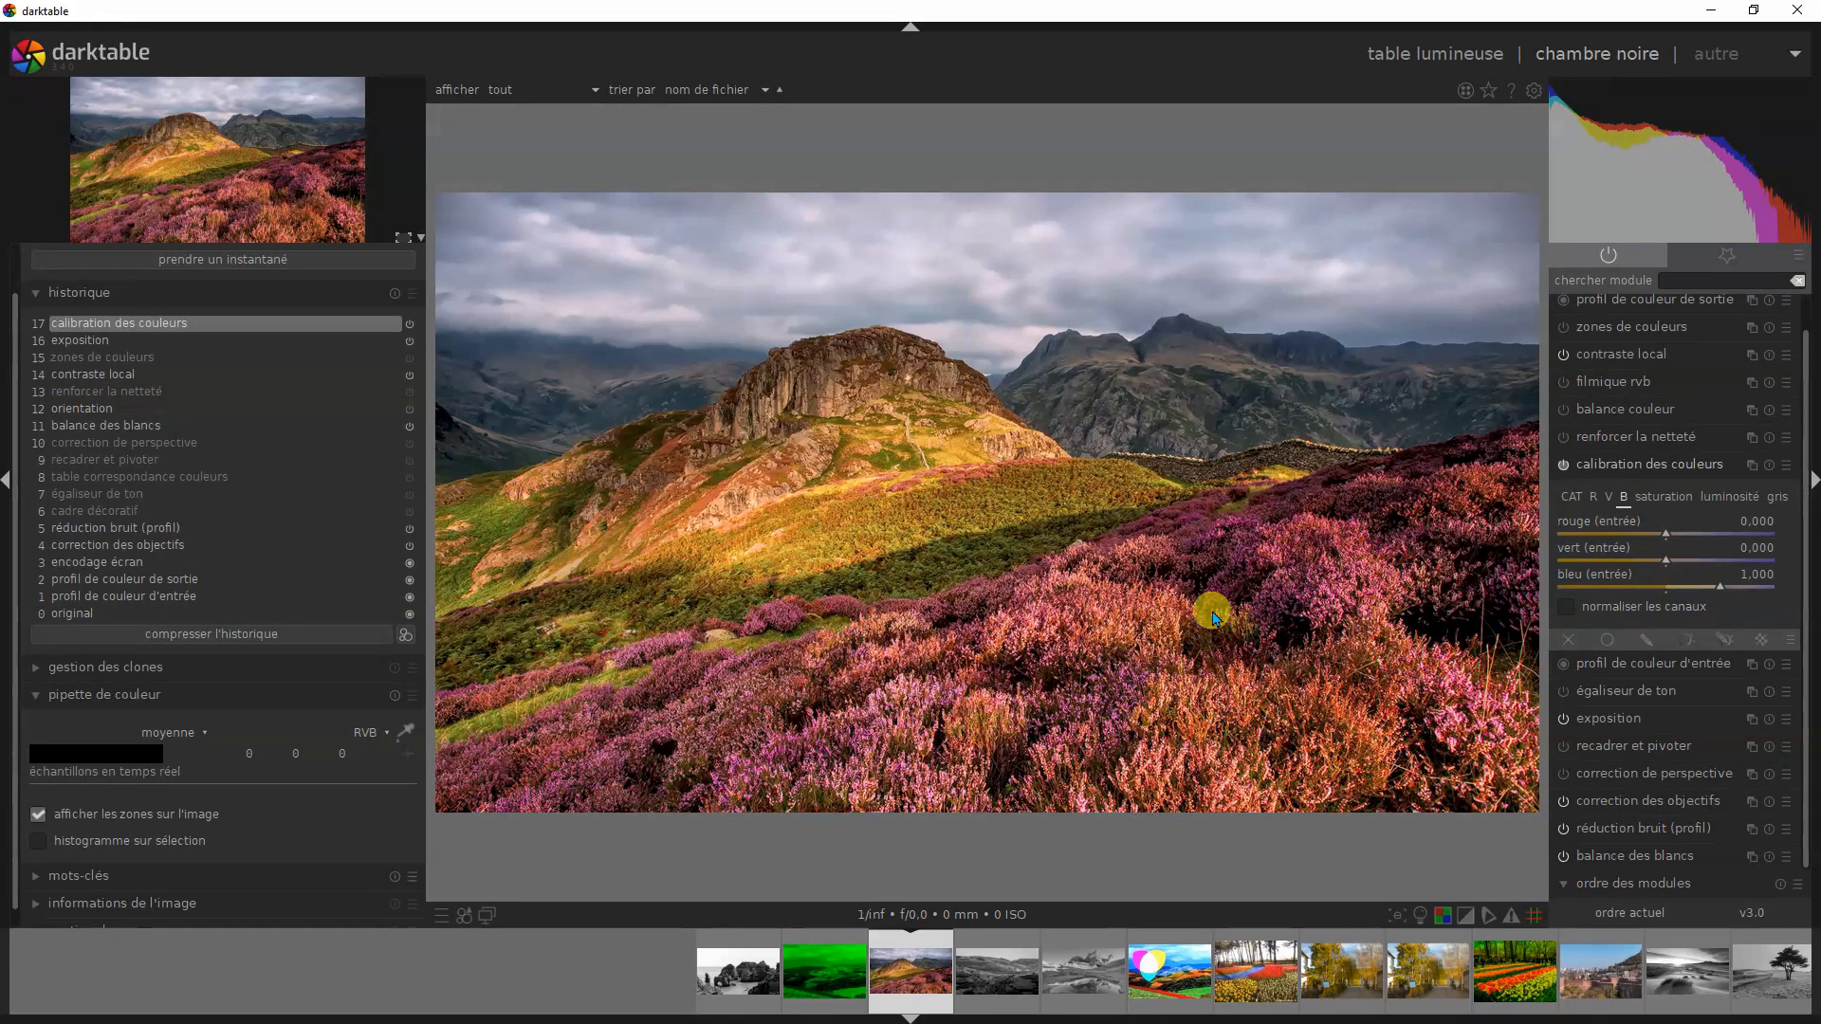
click(1729, 588)
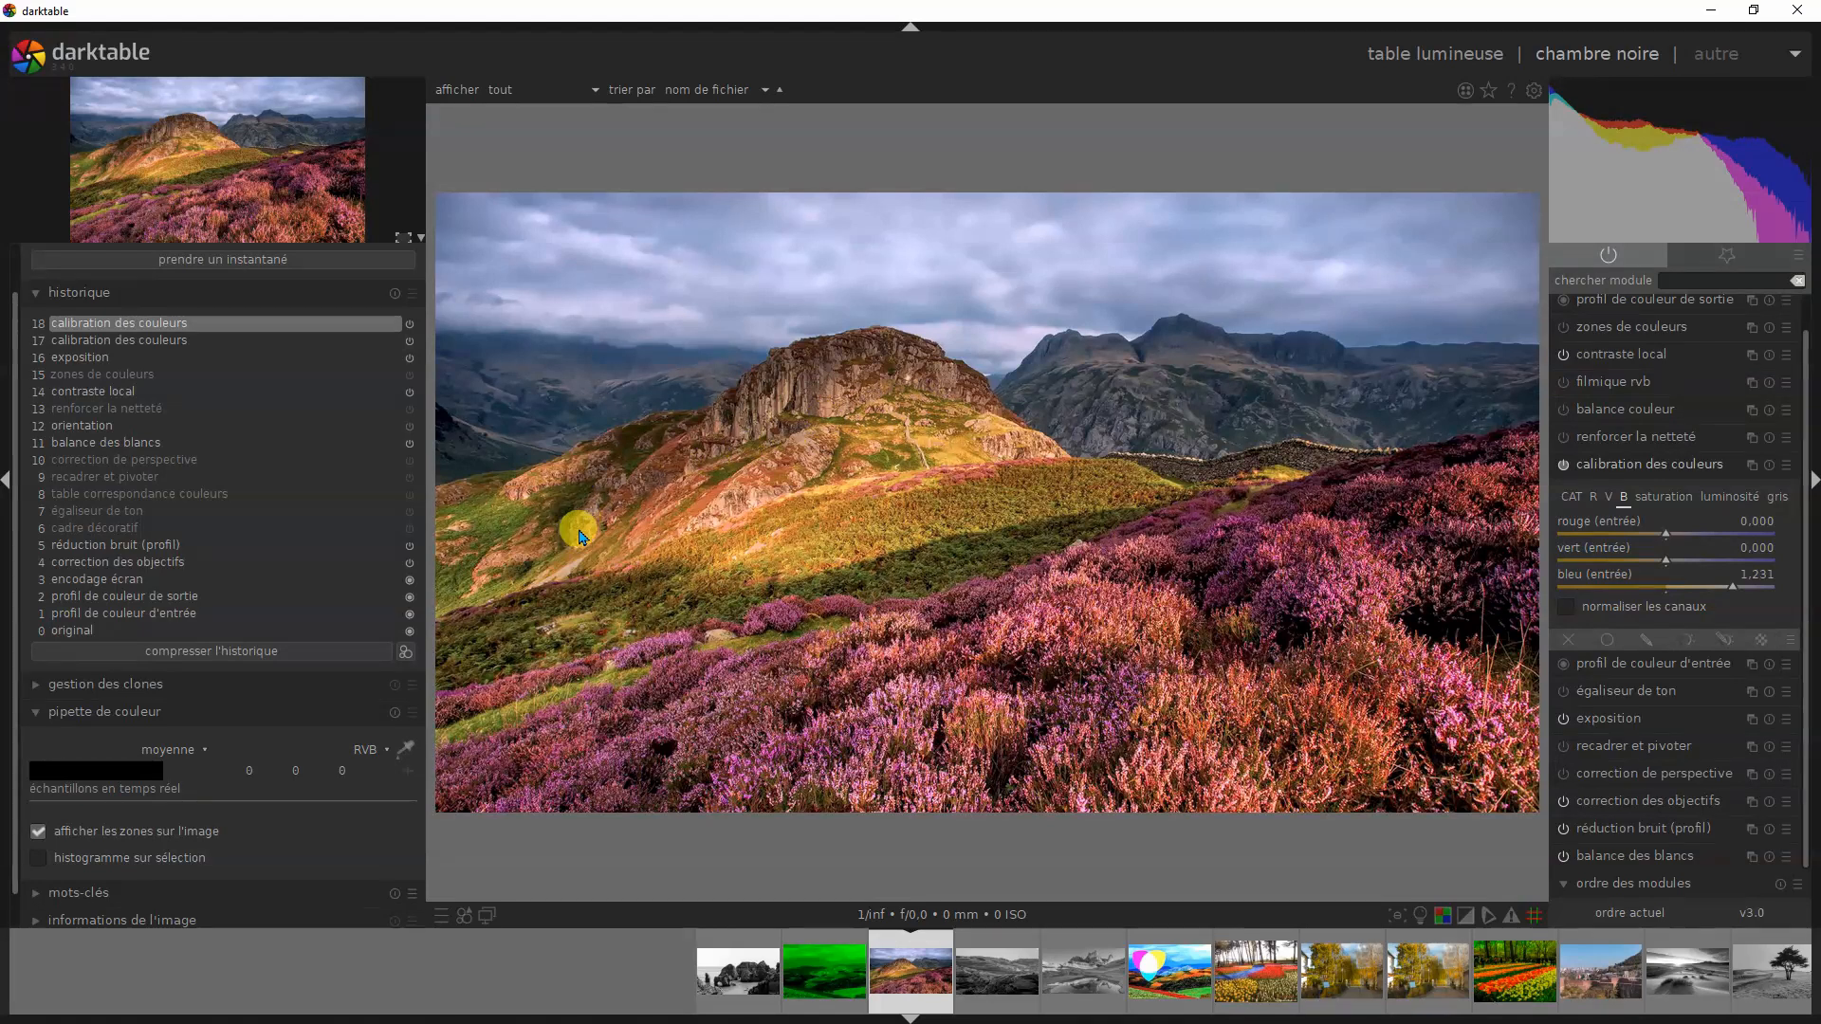
click(1678, 559)
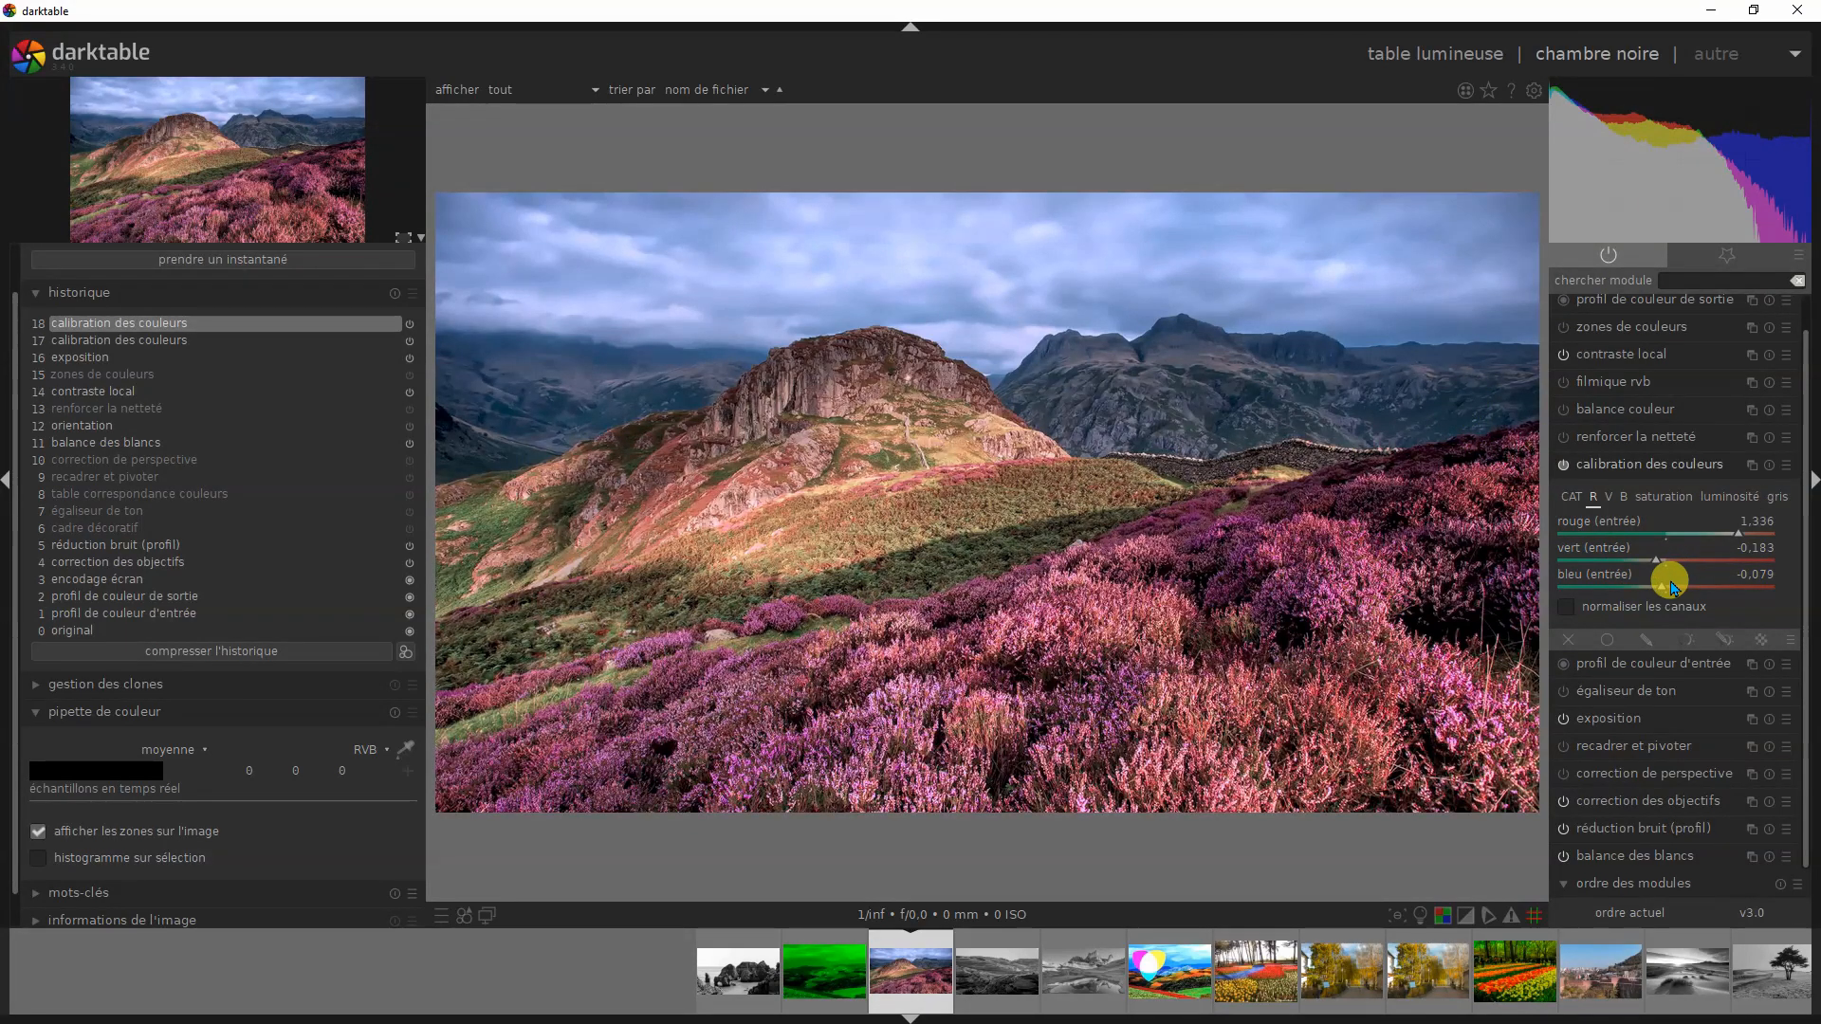
Step: Set the R channel's blue input to -0.026, and switch calibration des couleurs off and on to compare
drag(1664, 581, 1663, 581)
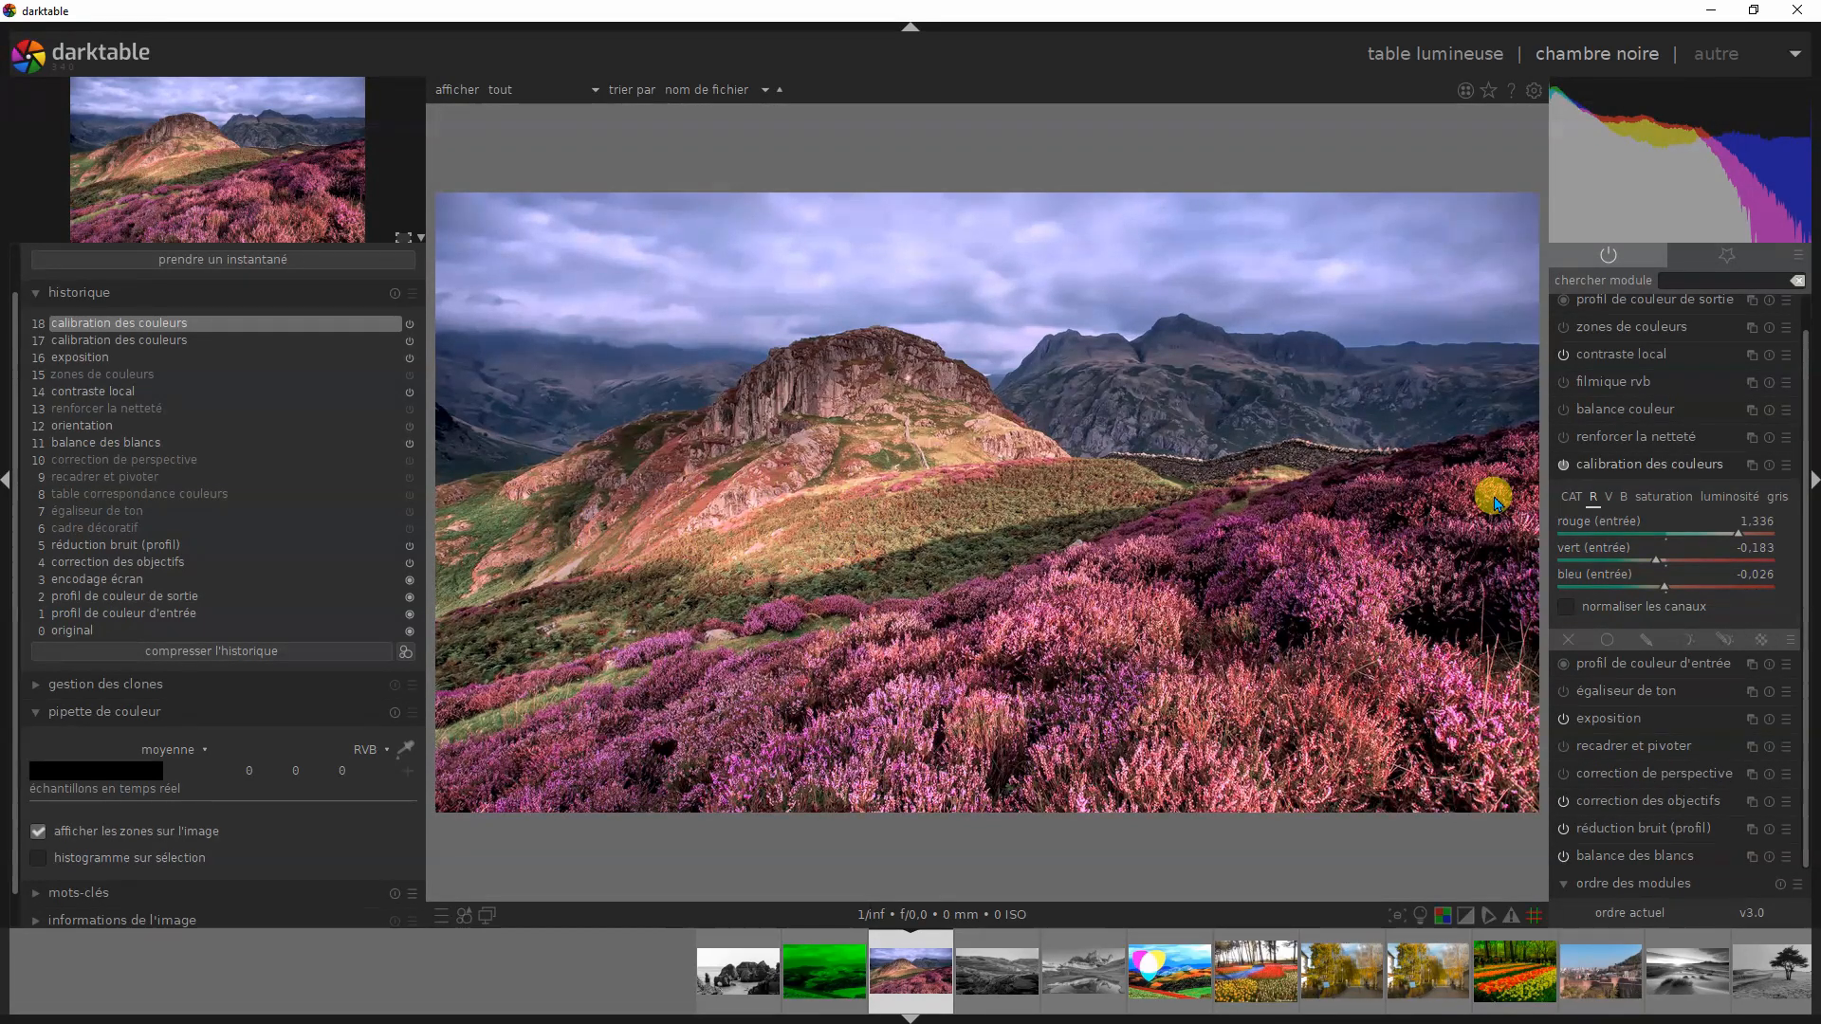
click(1560, 467)
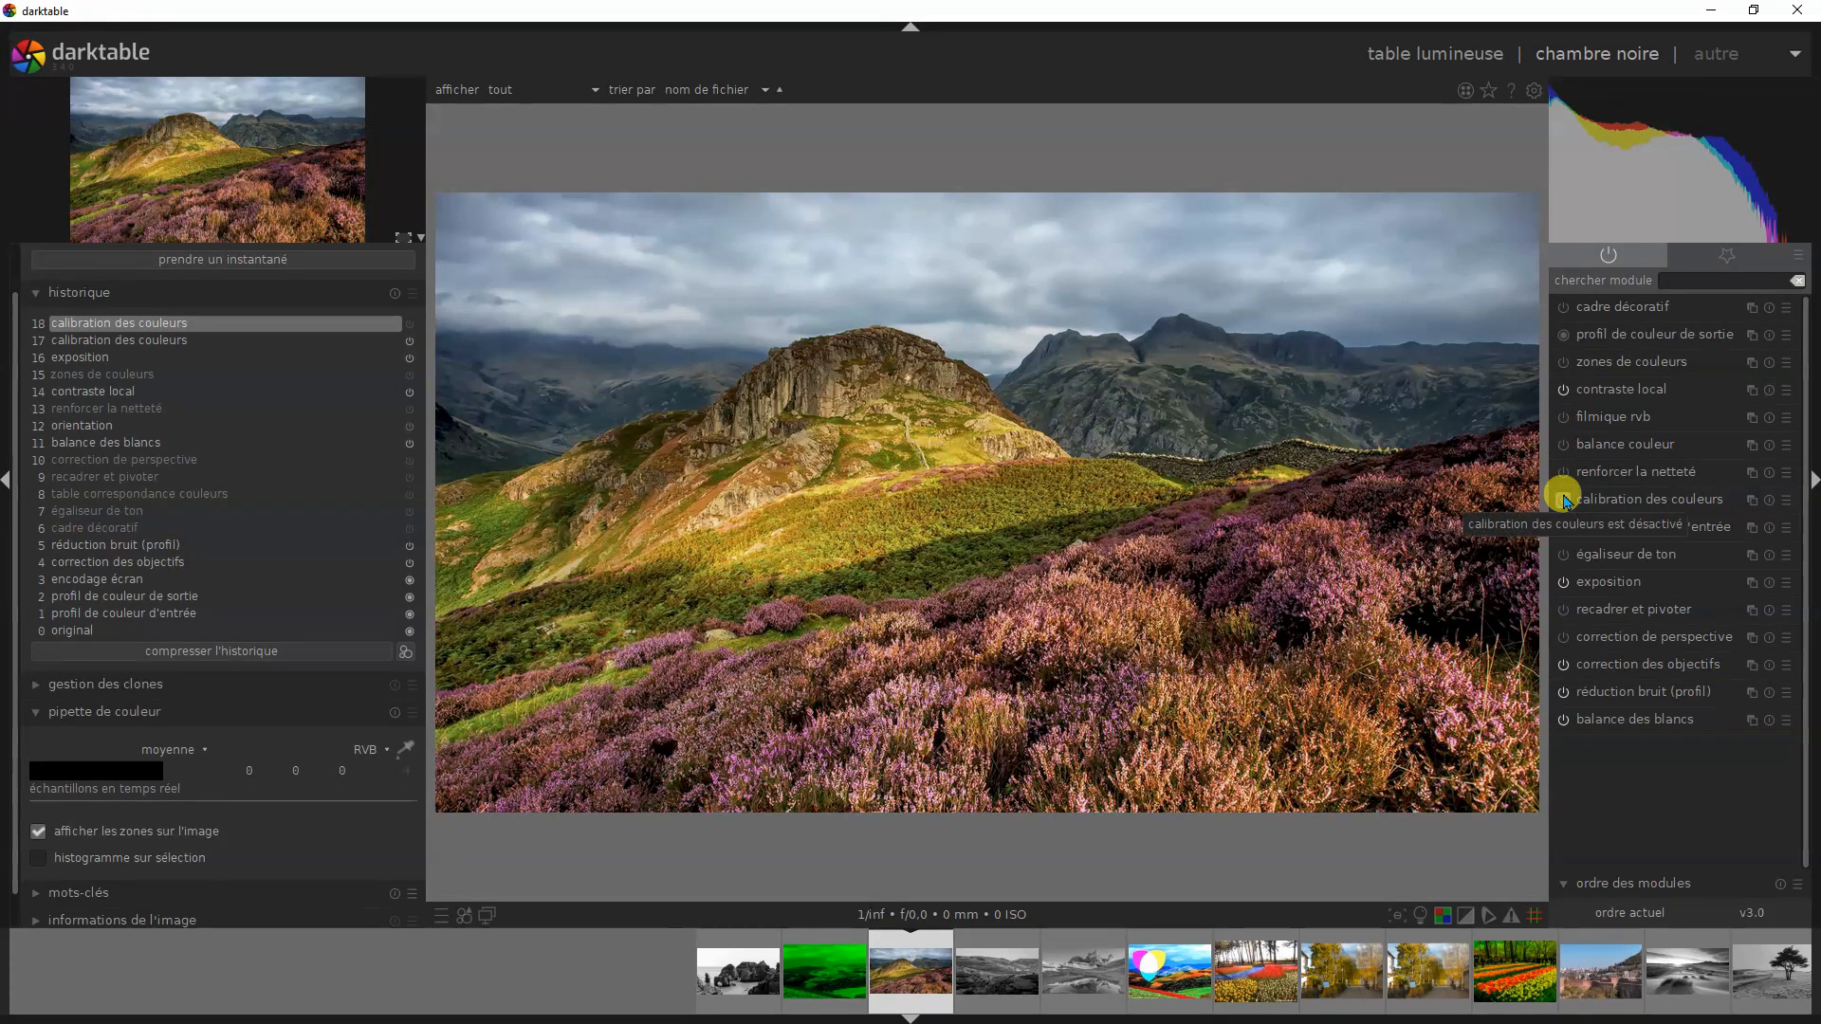
click(1562, 502)
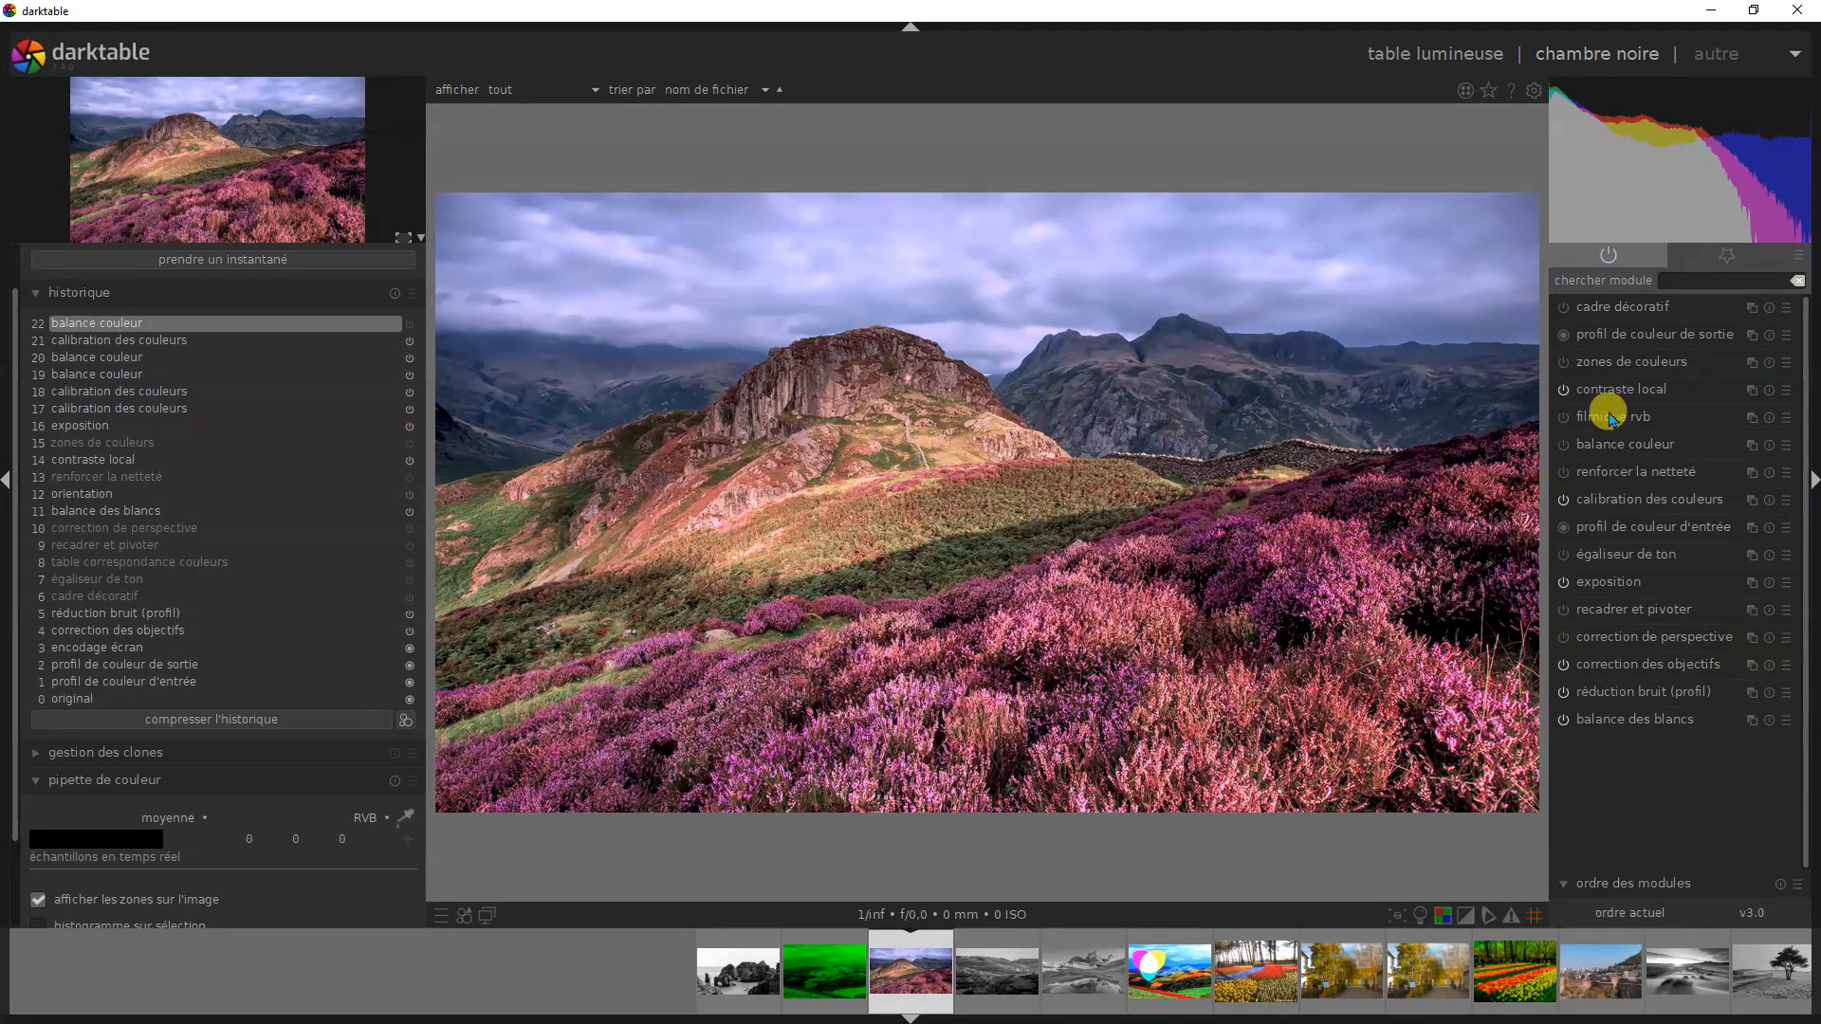
Step: Enable balance couleur and set its midtones to factor -5.90 % and green 0.16812
click(1566, 445)
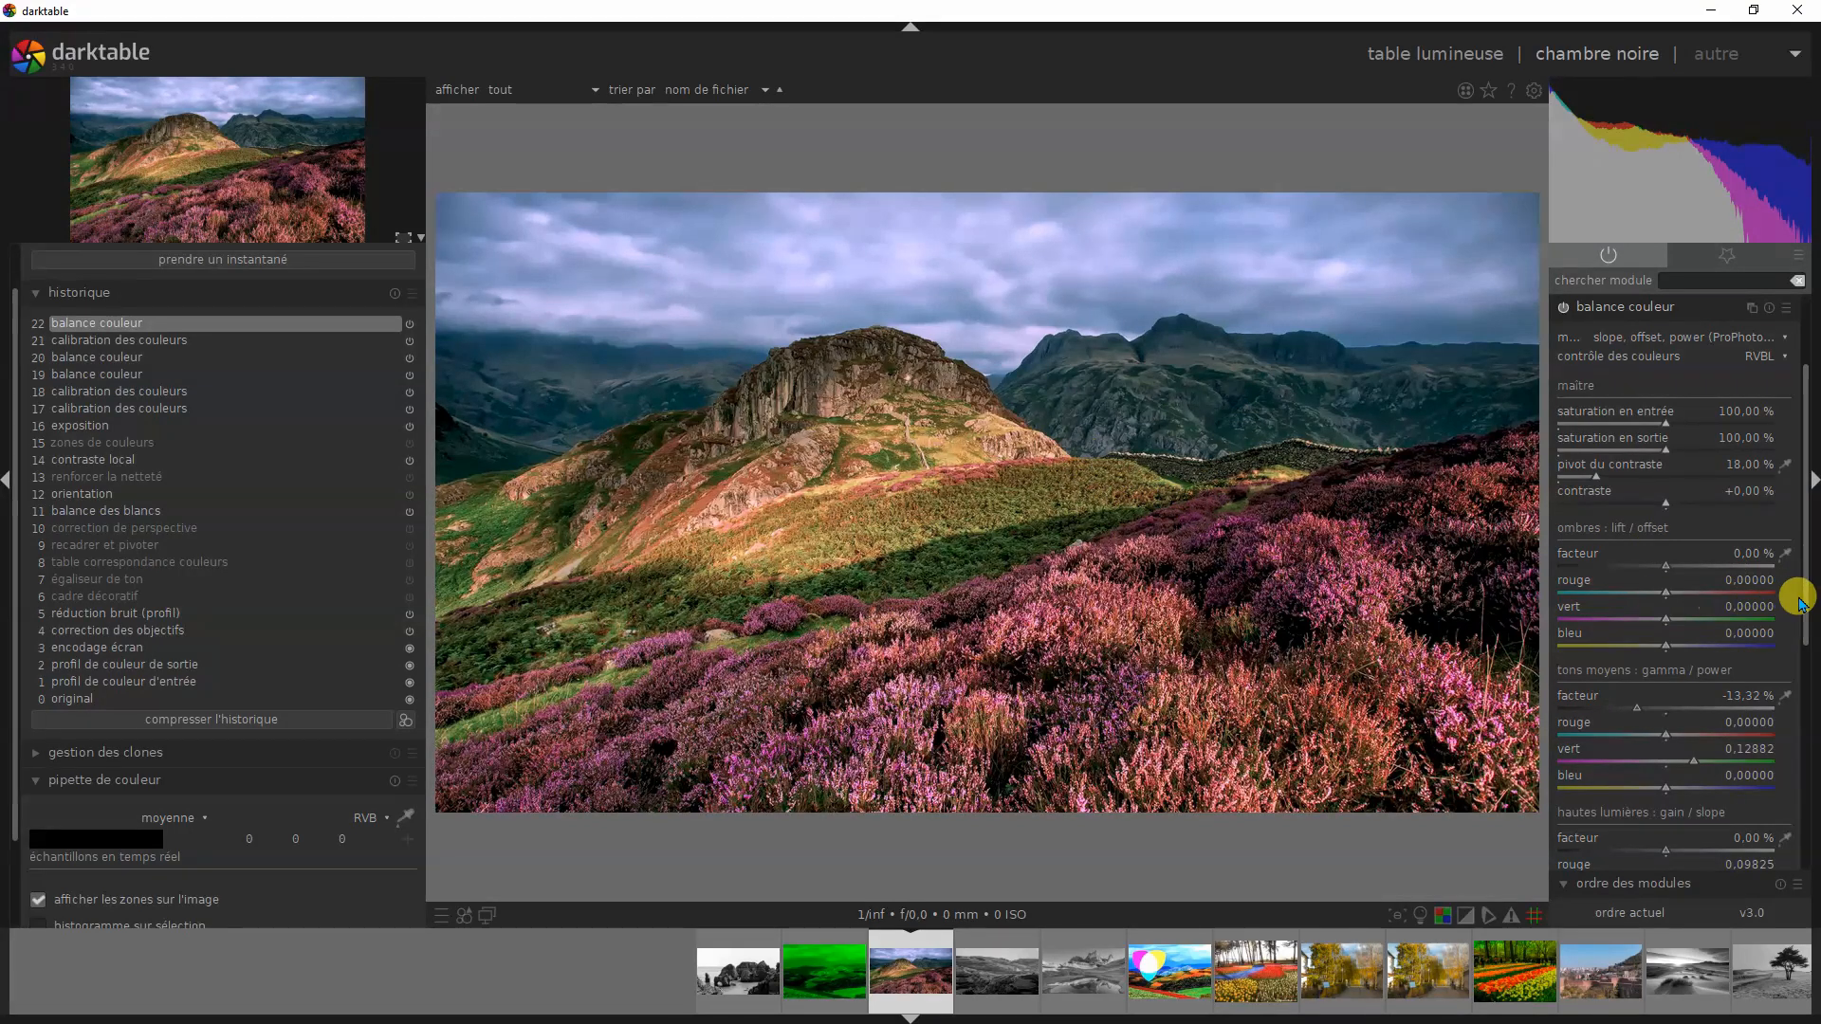
drag(1804, 612, 1808, 702)
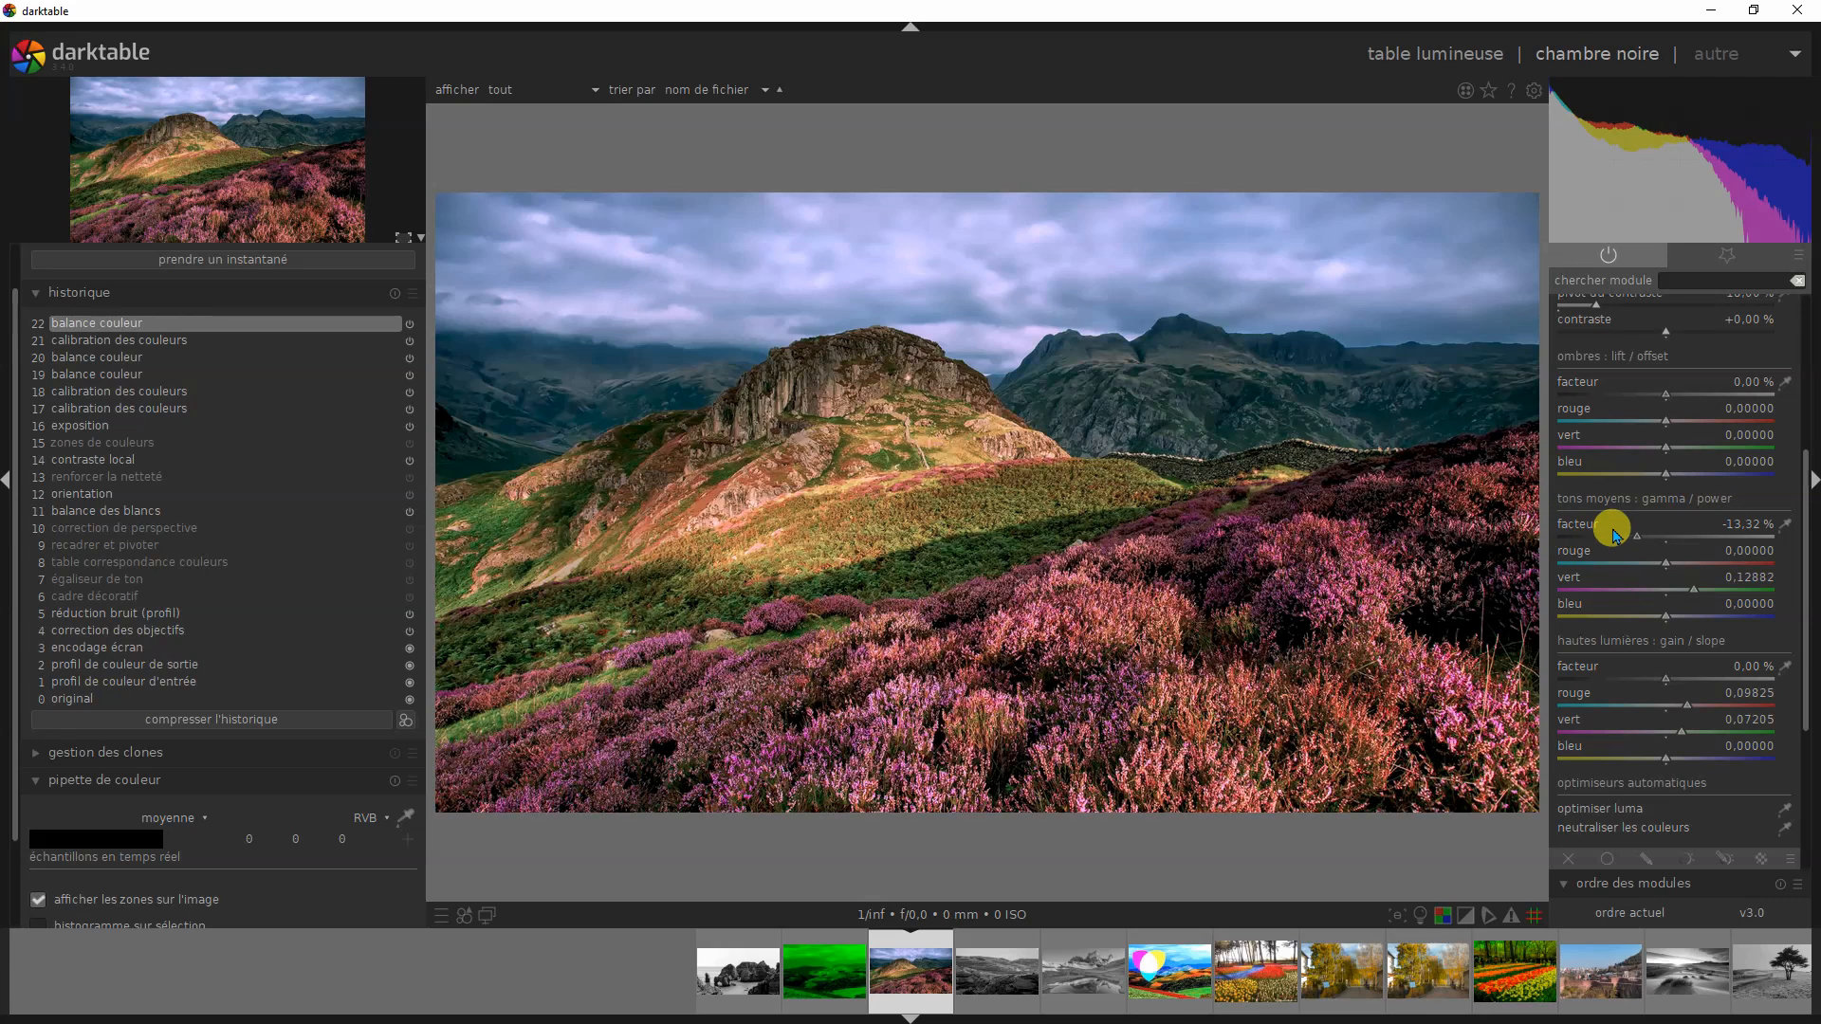
mouse_move(1640, 540)
mouse_down()
mouse_move(1669, 533)
mouse_move(1653, 540)
mouse_up()
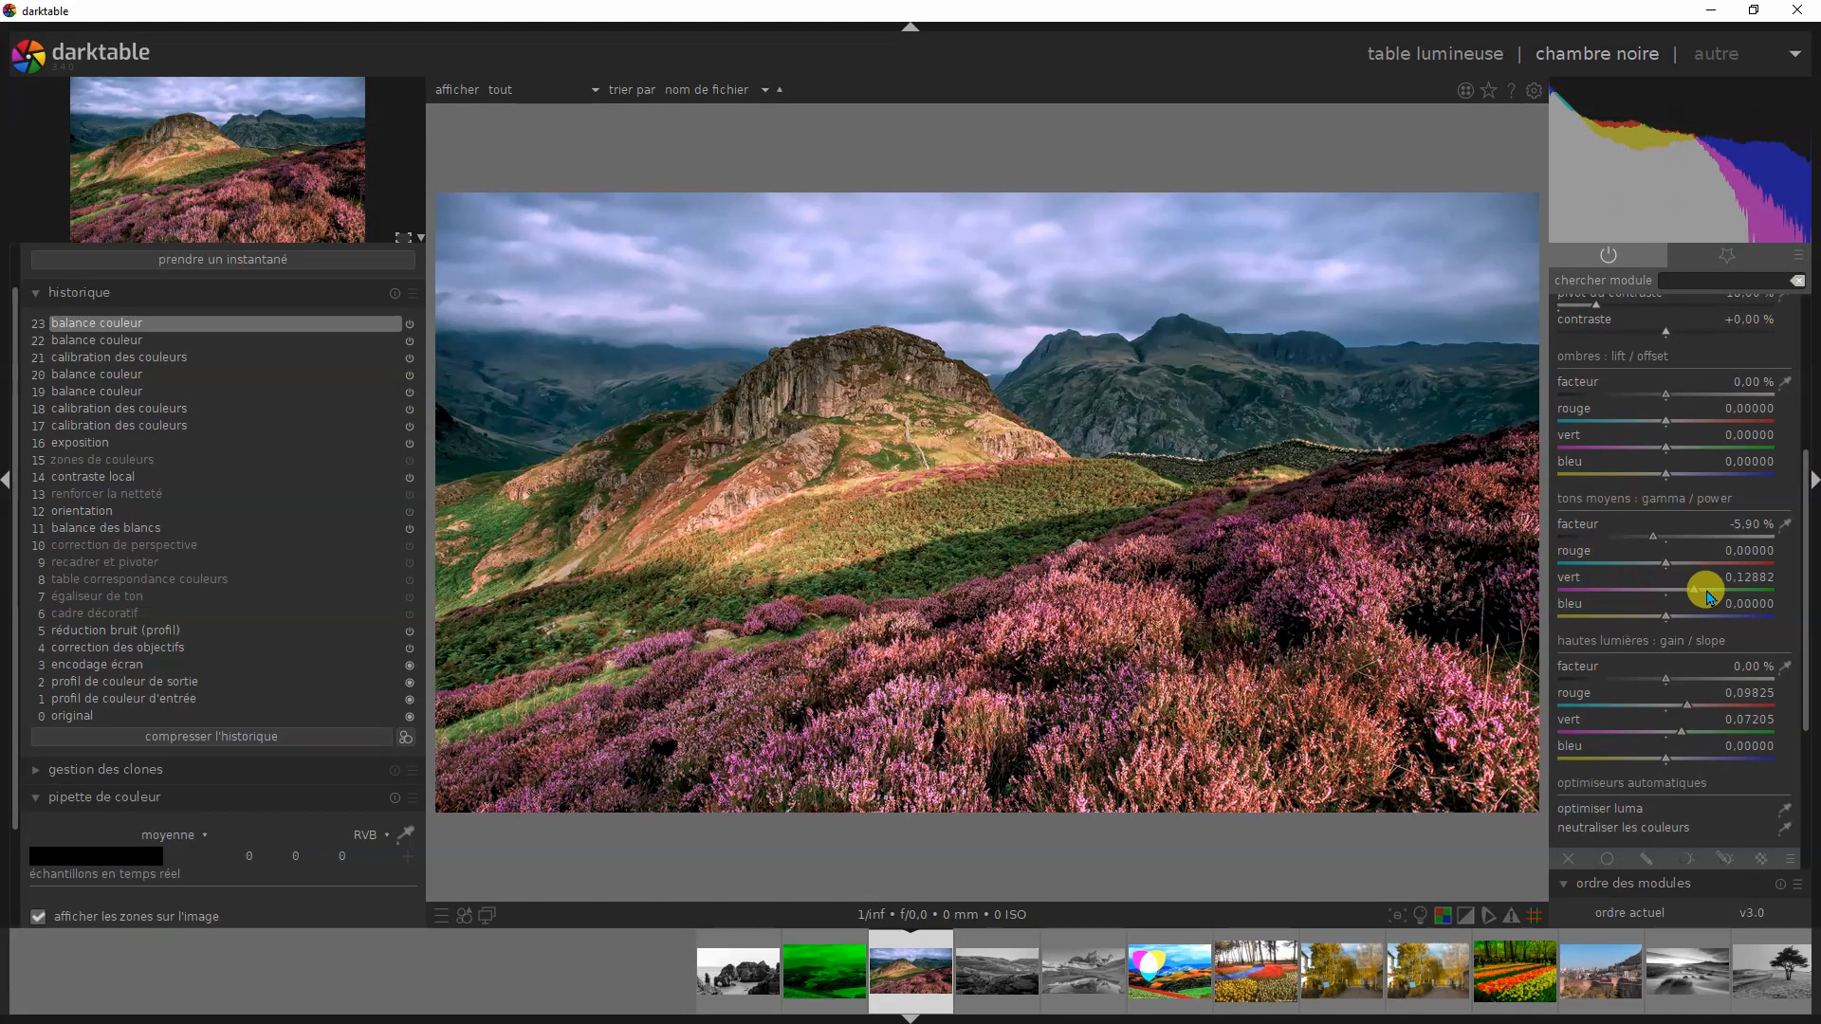
click(1643, 588)
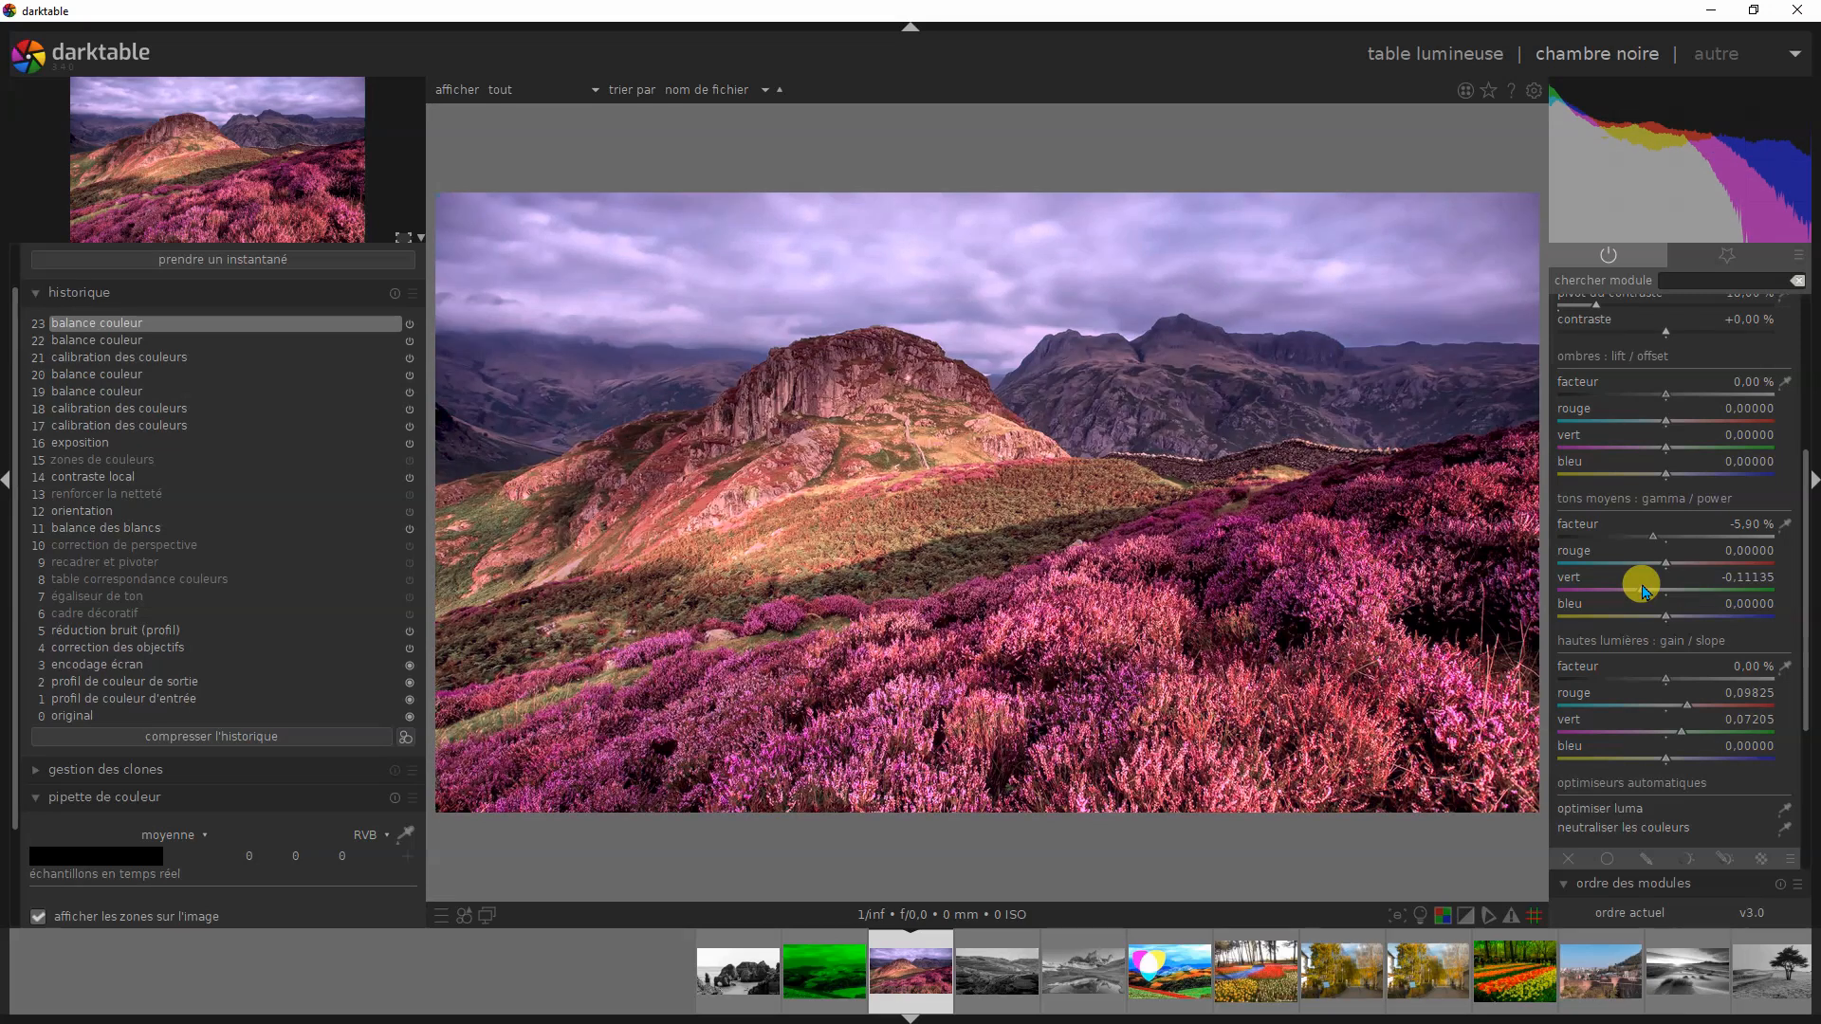
click(1702, 590)
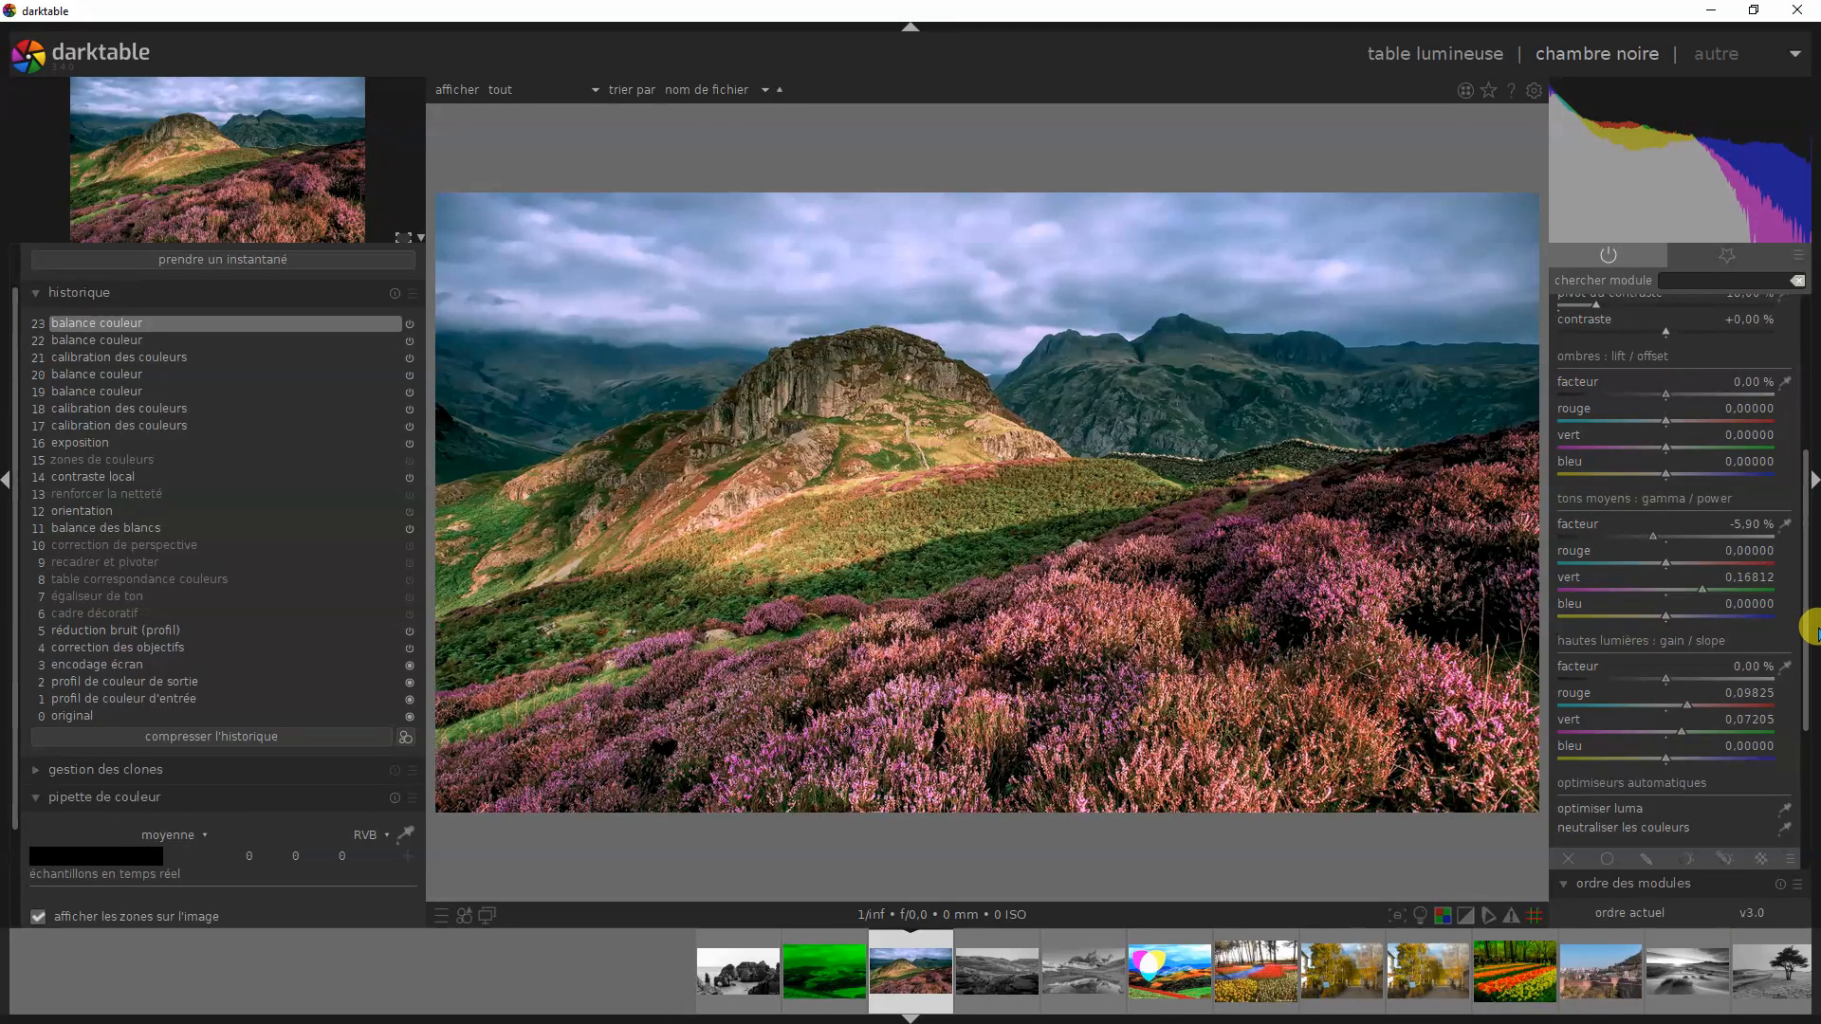
Step: Set the balance couleur highlights to red 0.12882 and green 0.11135, and switch the module off to compare
drag(1808, 690, 1805, 759)
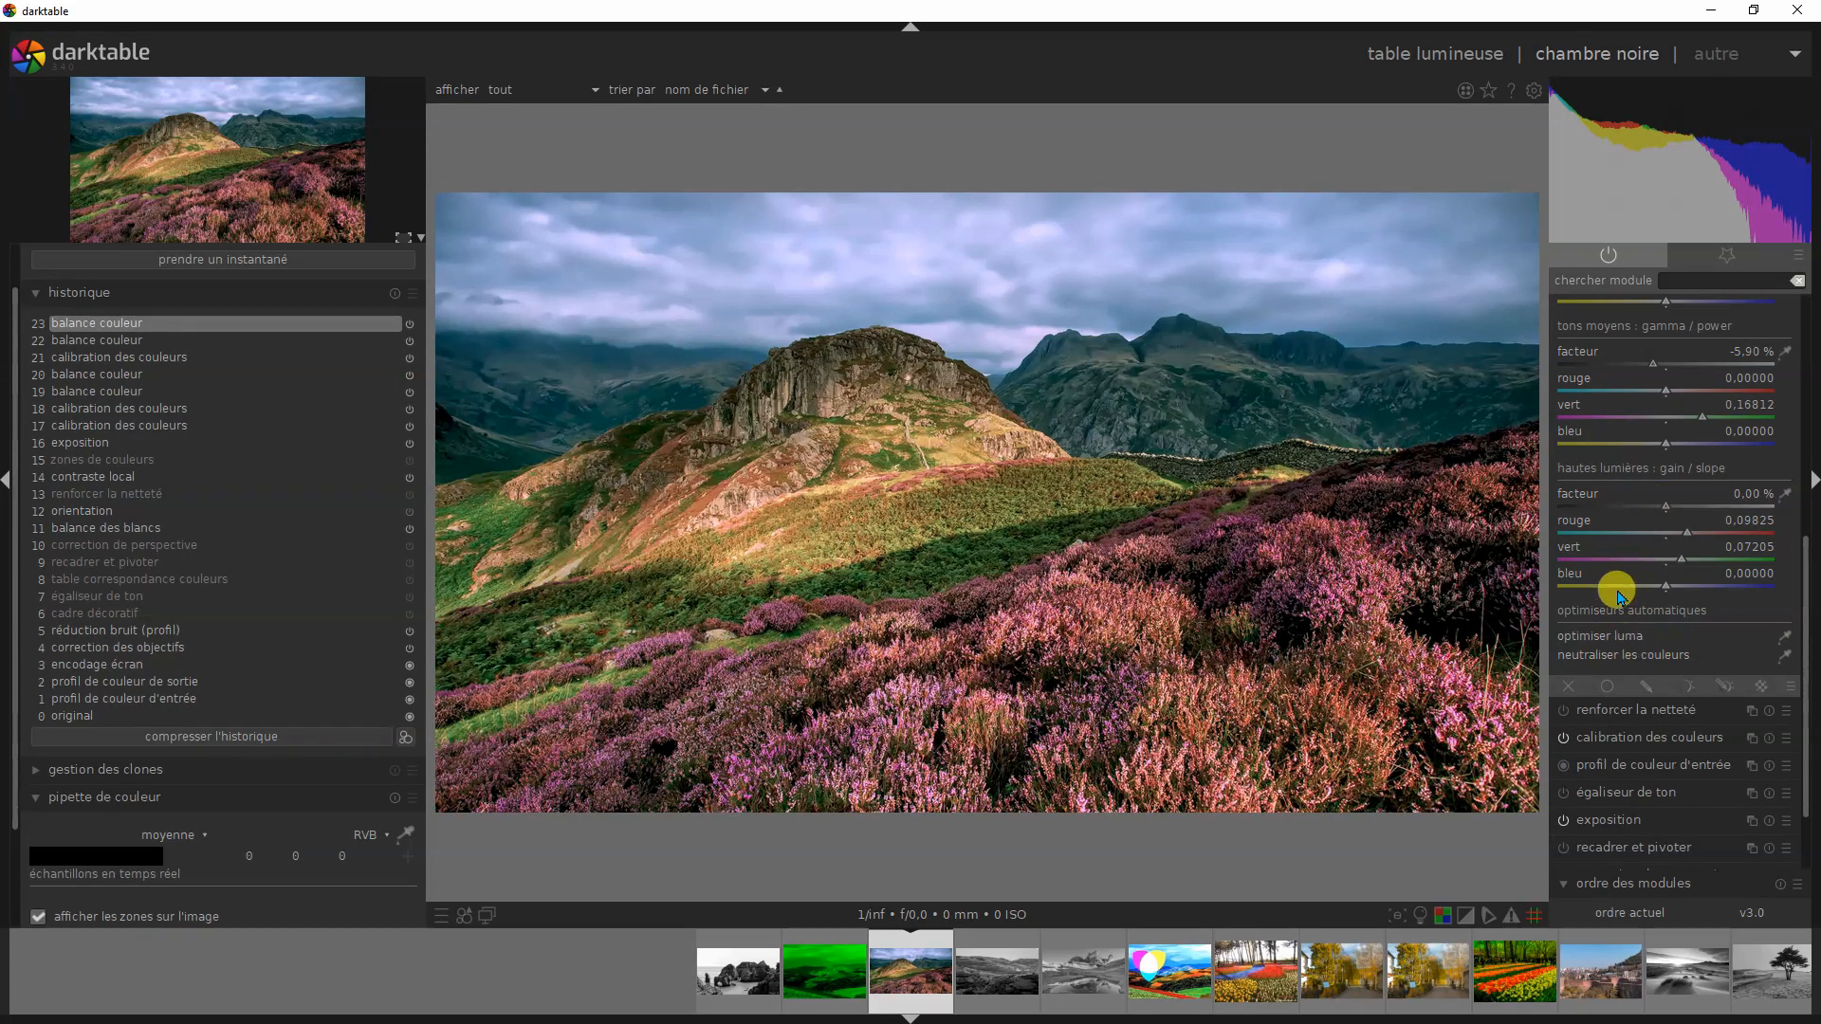
click(1696, 534)
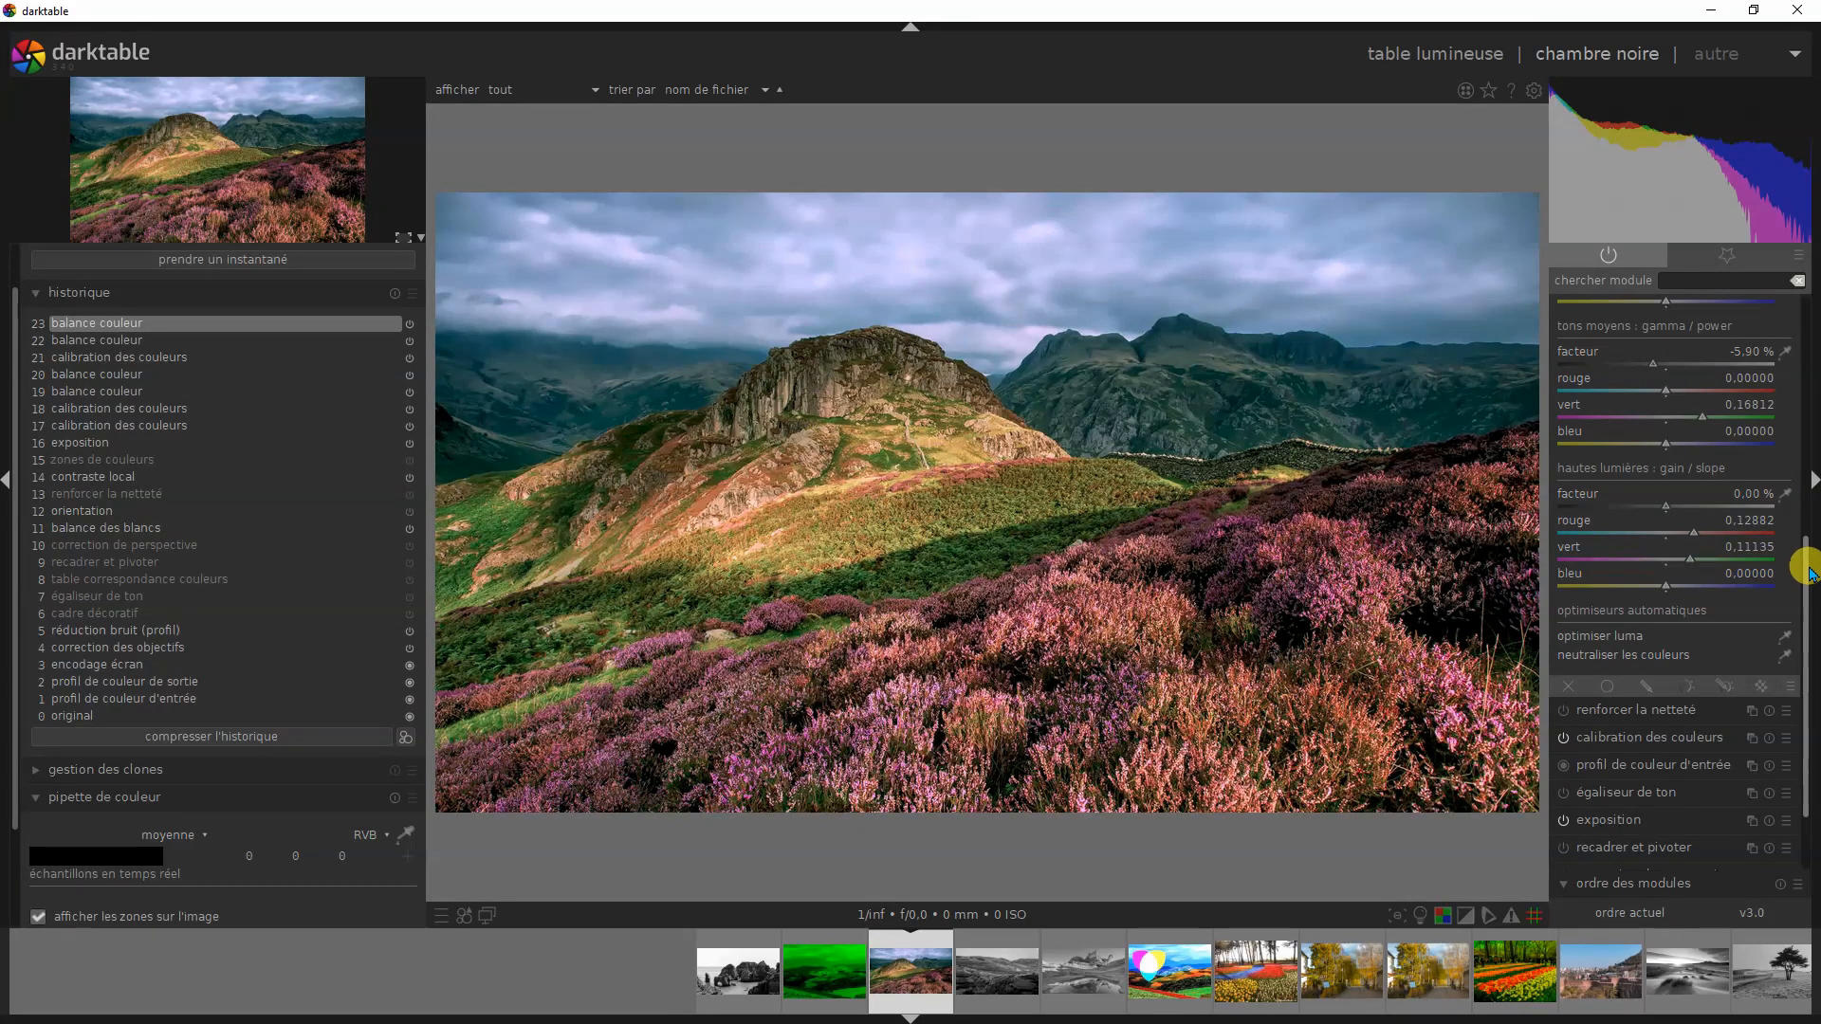
drag(1800, 559, 1805, 285)
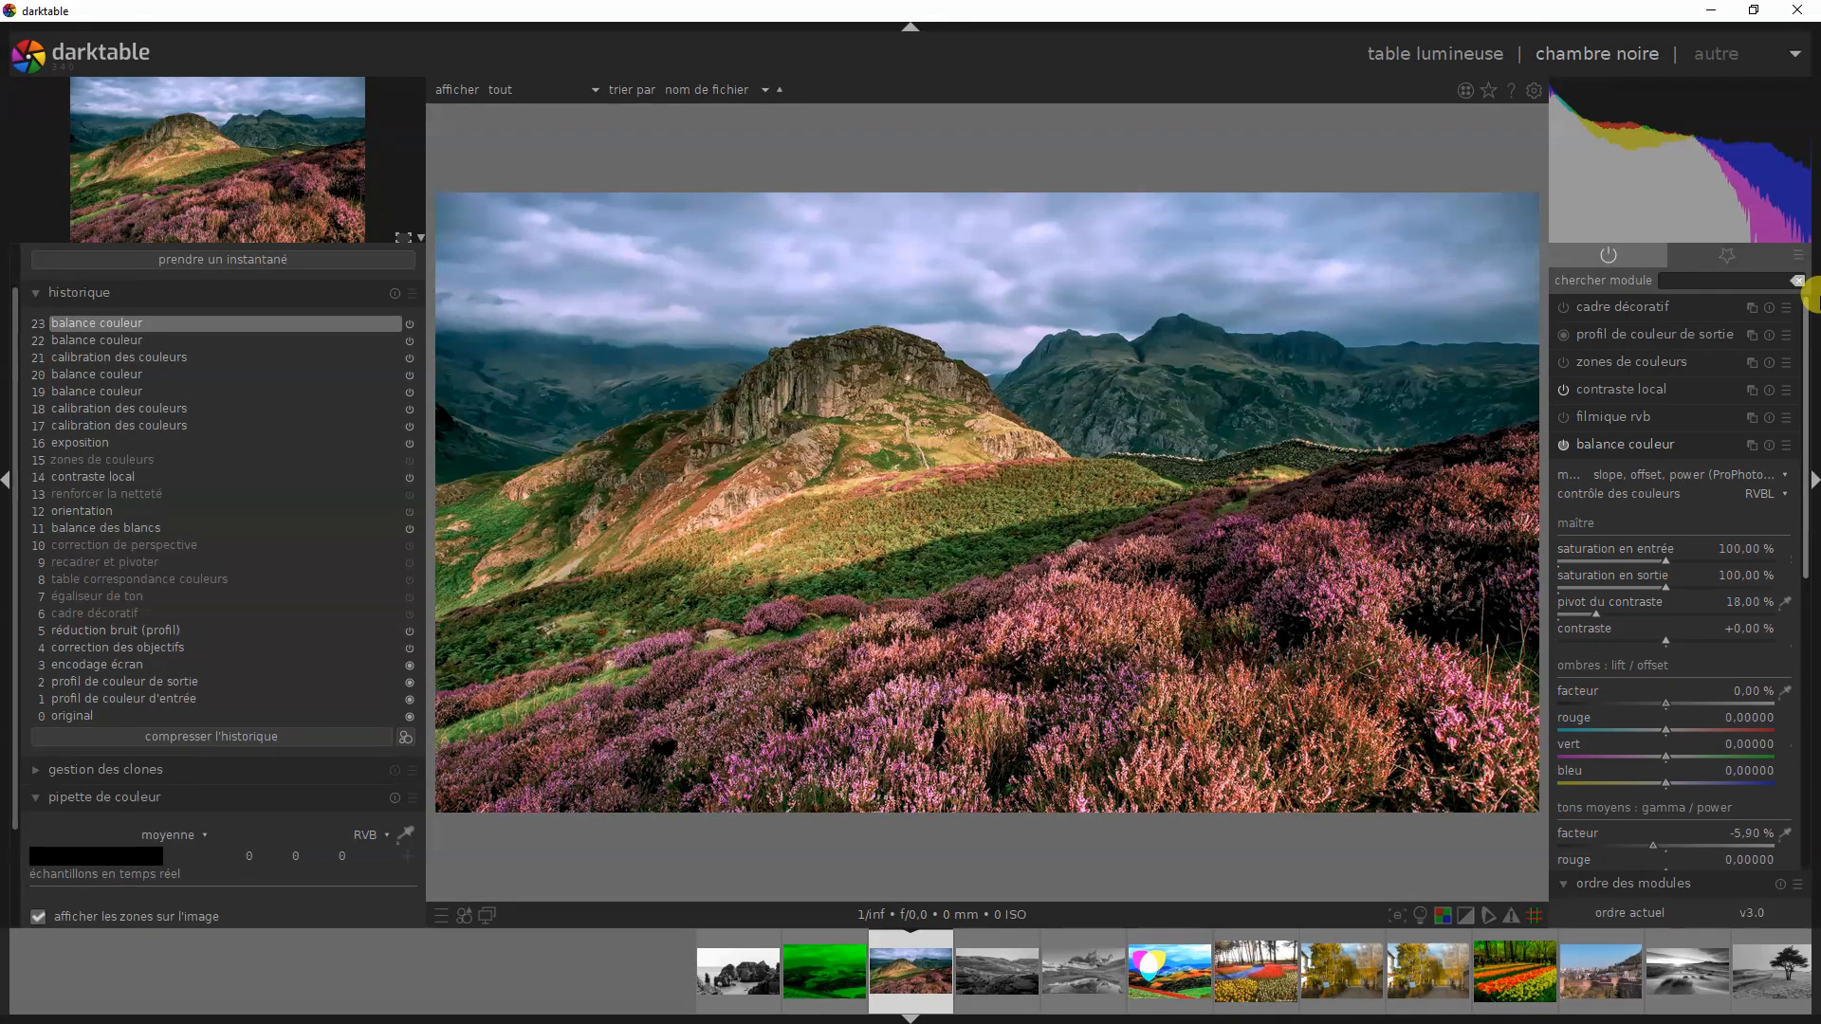
click(1563, 446)
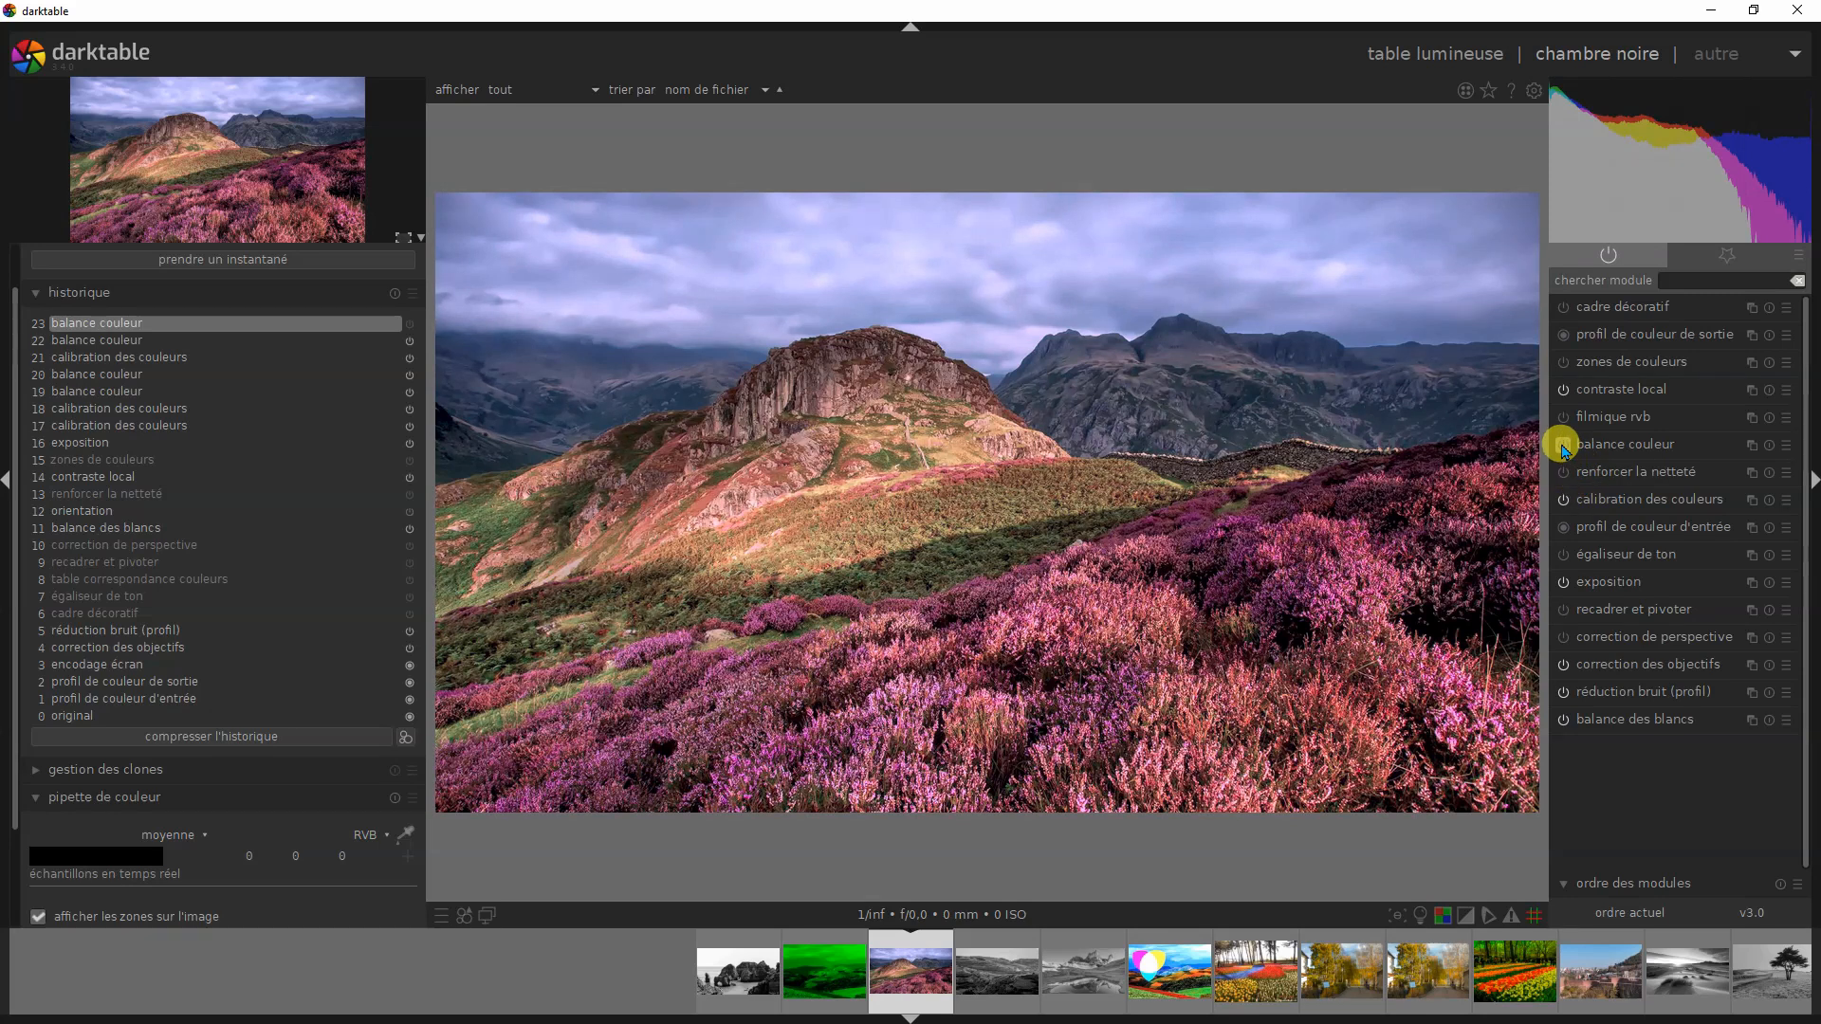
Step: Switch balance couleur back on for the heather landscape
click(1563, 446)
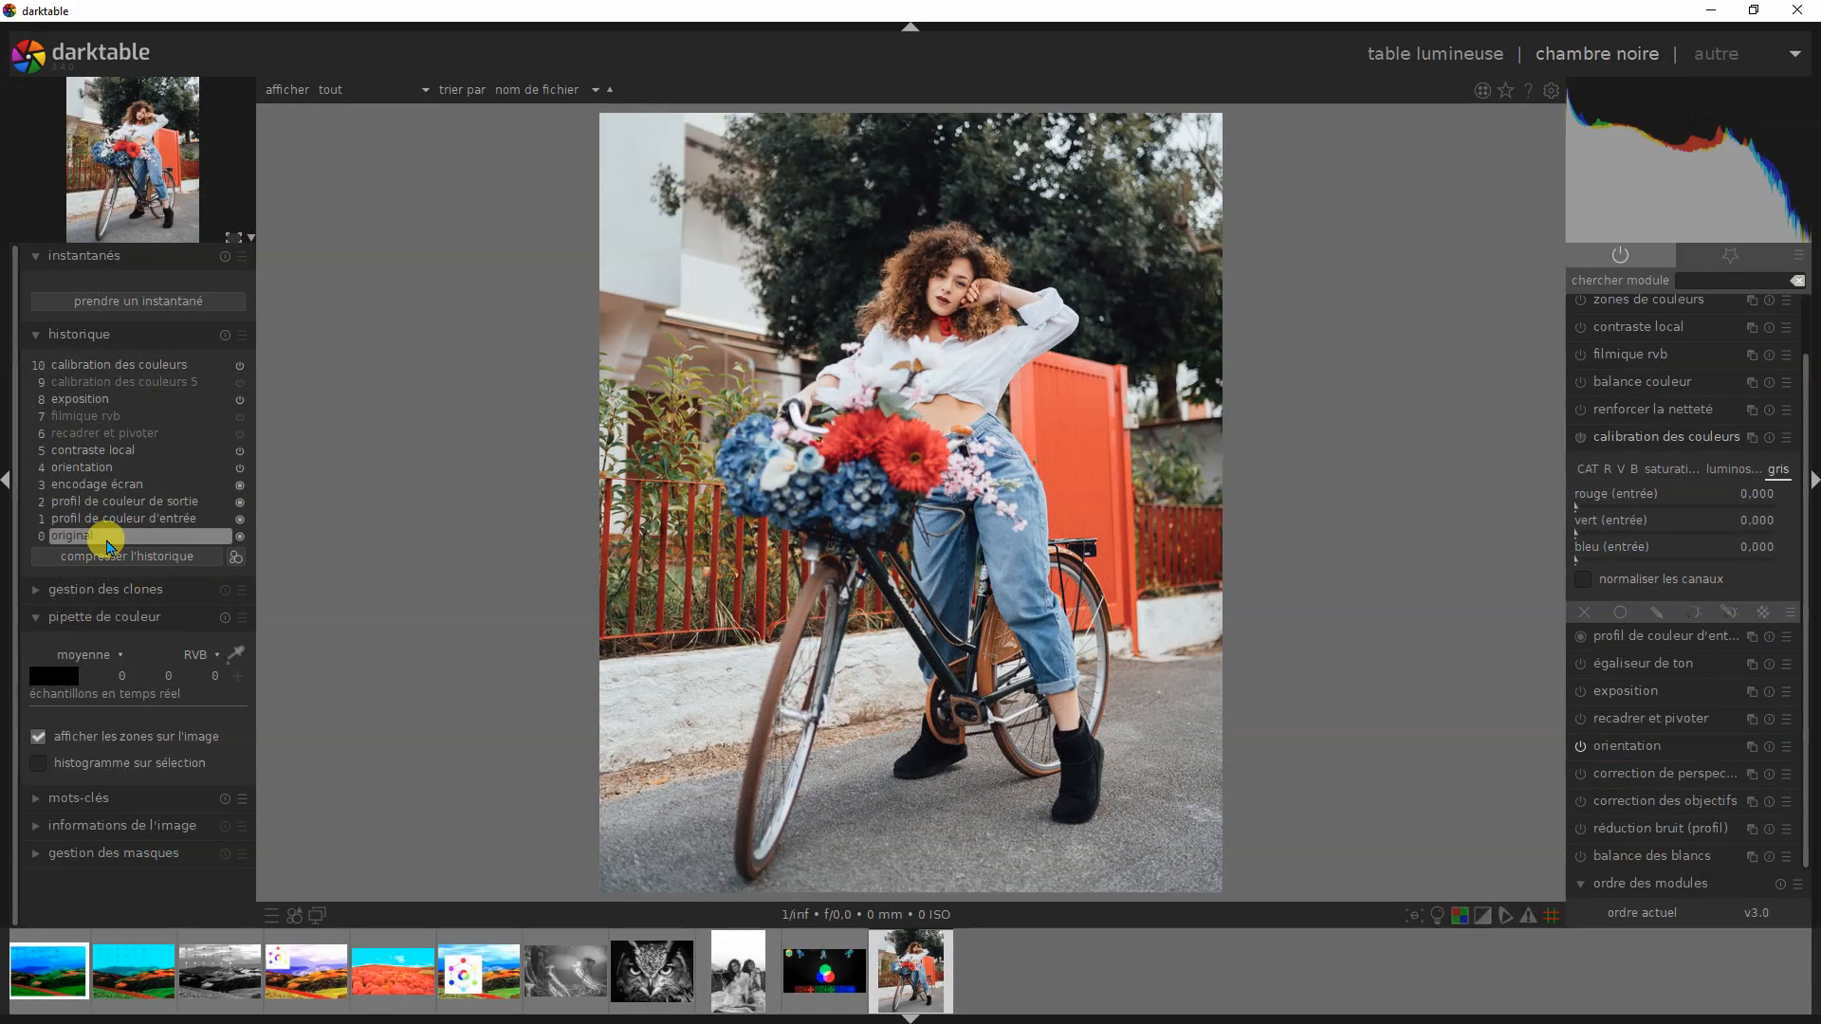
Step: Restore the cyclist photo's latest history state and set the grey inputs to red 0.431, green 0.251 and blue 0.256
click(157, 366)
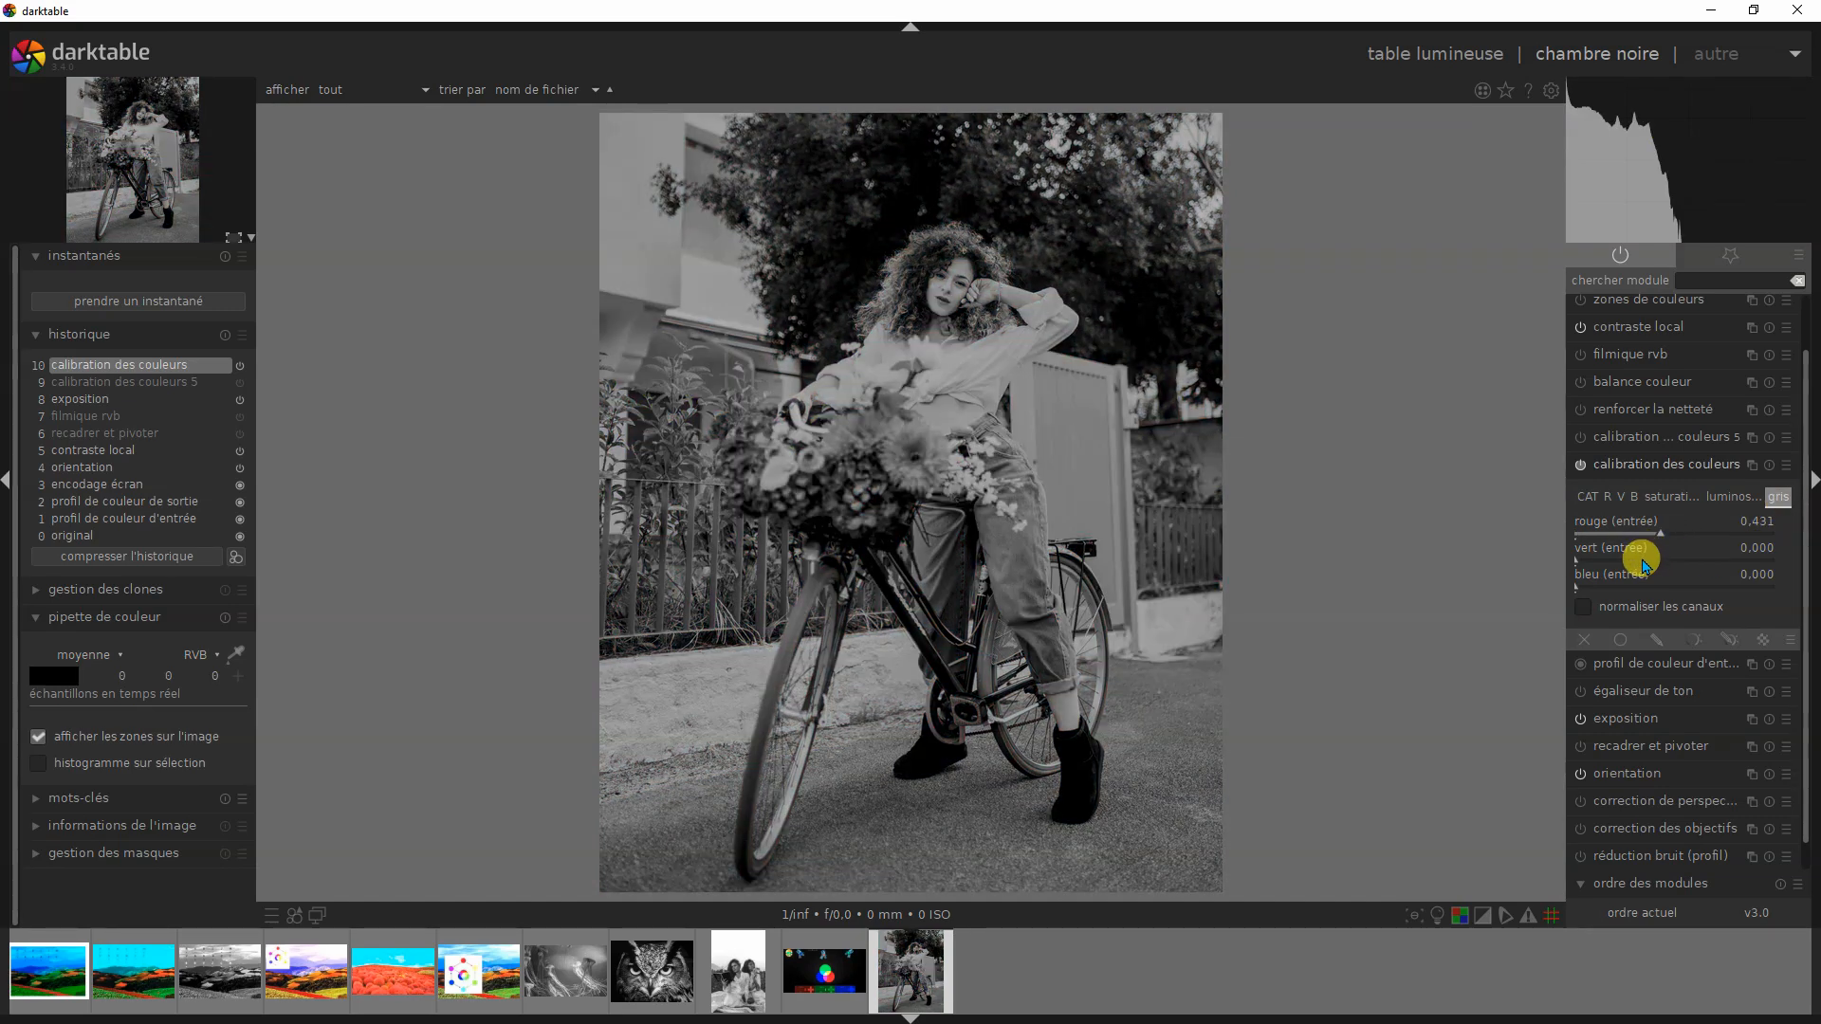
click(1617, 561)
click(1624, 589)
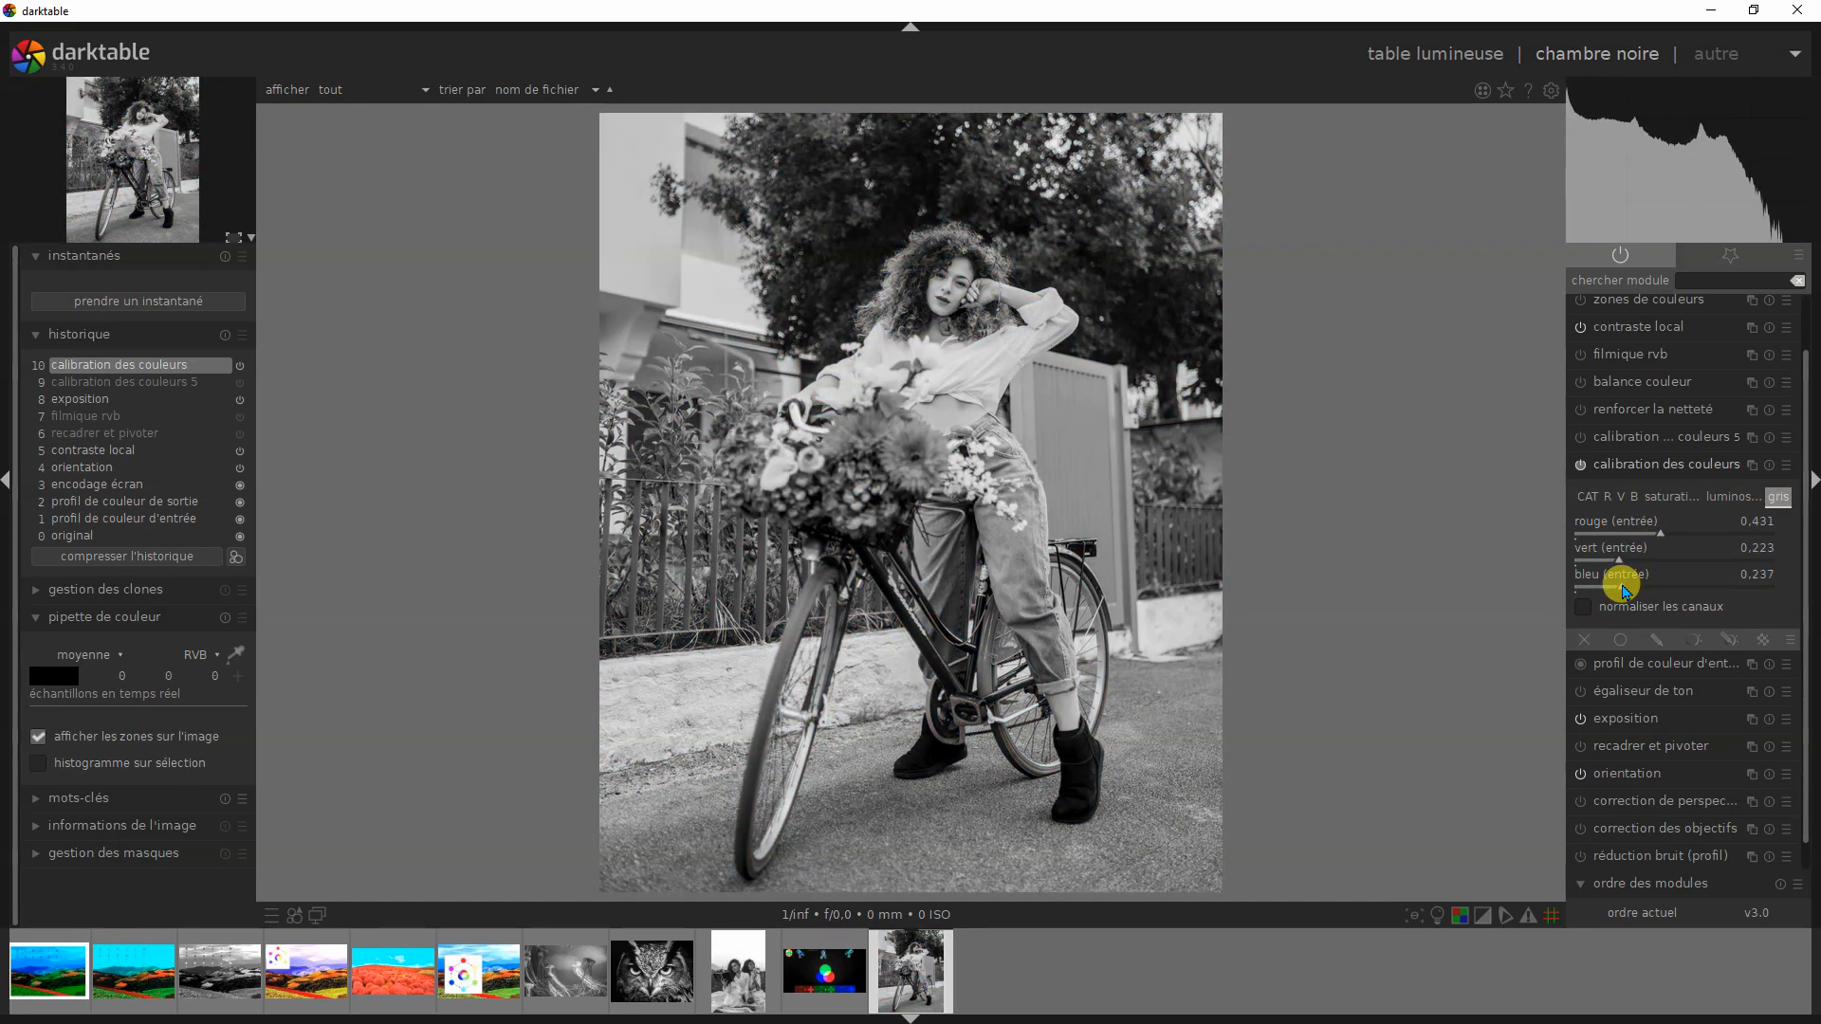
click(1624, 559)
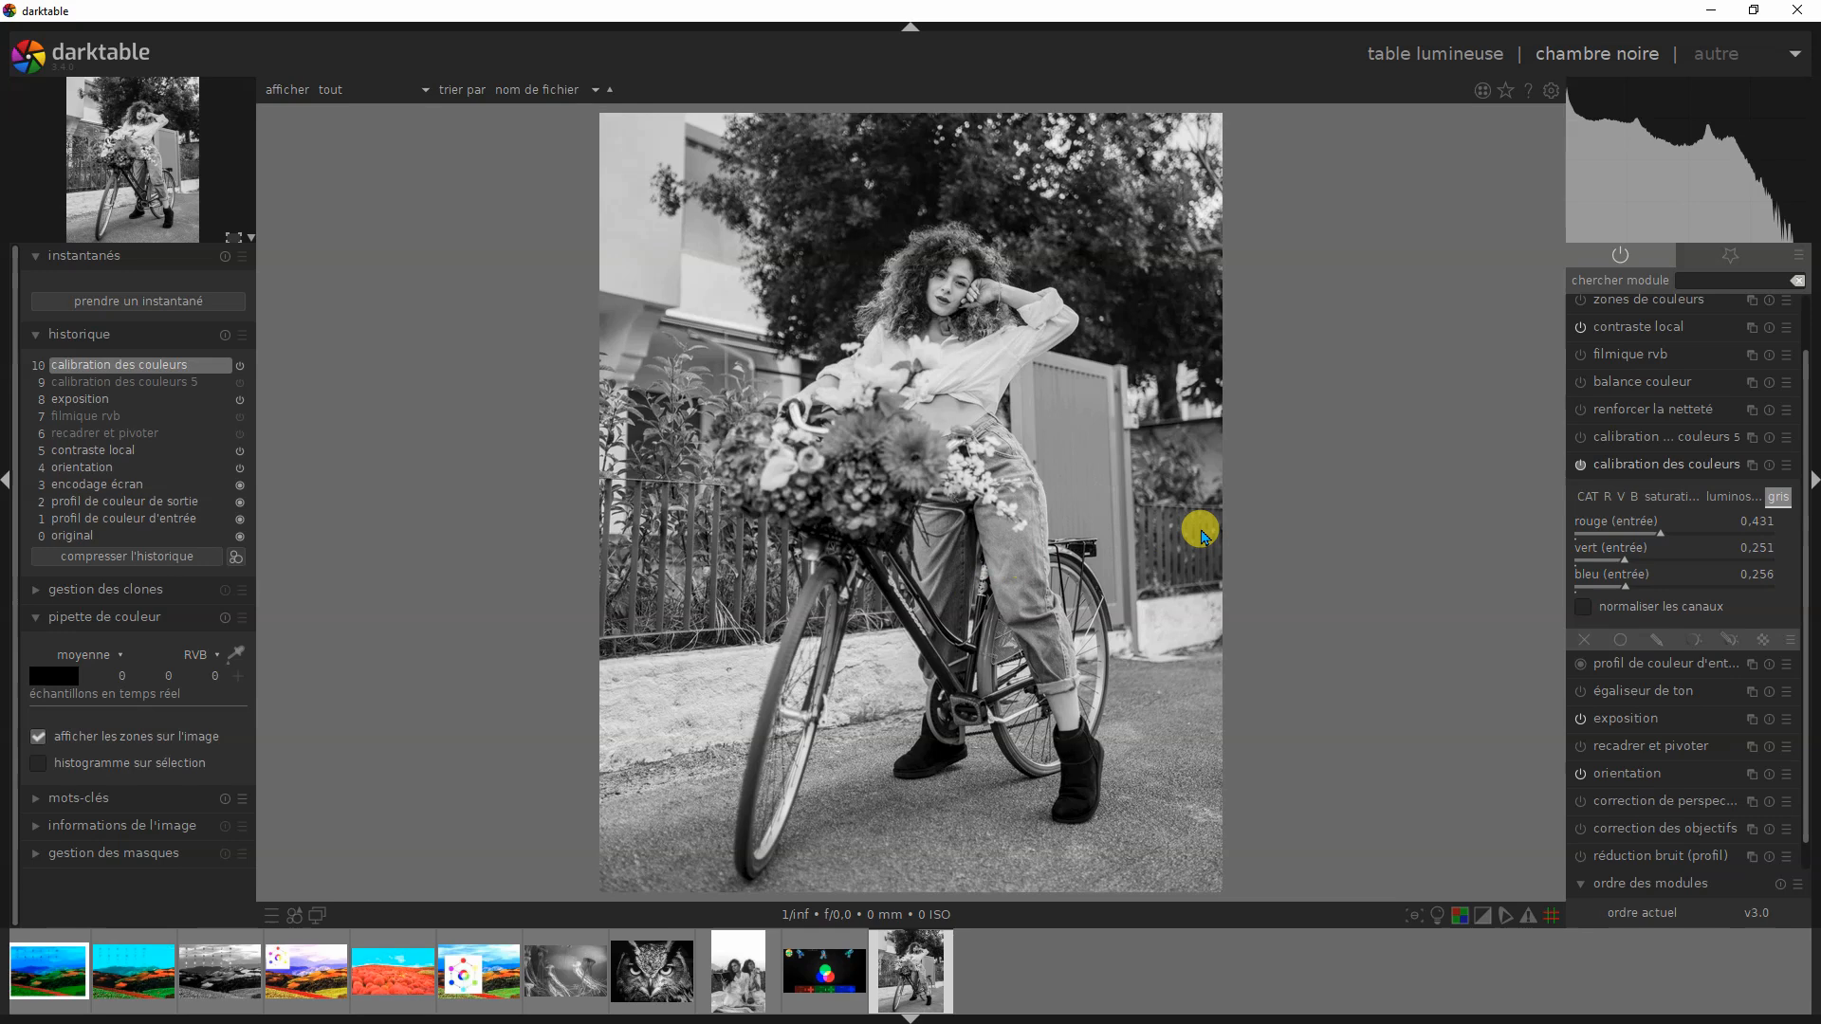
Step: Switch off calibration des couleurs and enable the calibration des couleurs 5 instance instead
click(1580, 466)
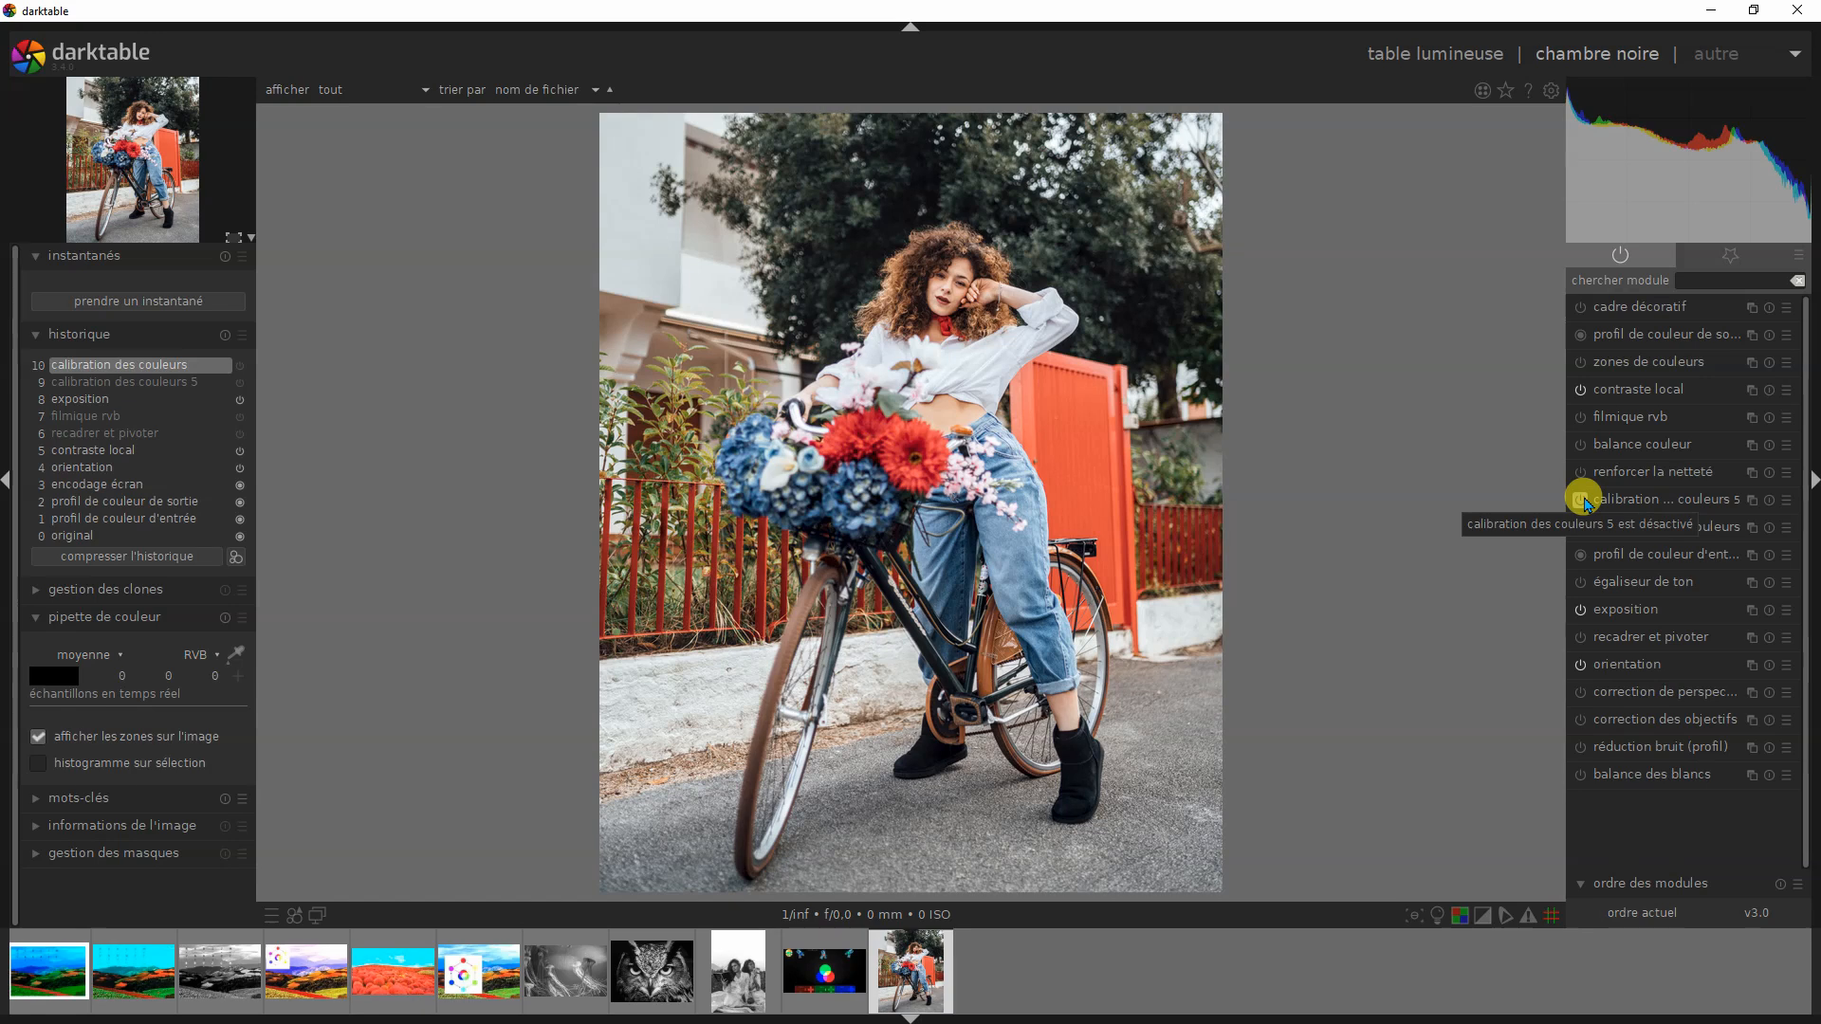
click(1579, 499)
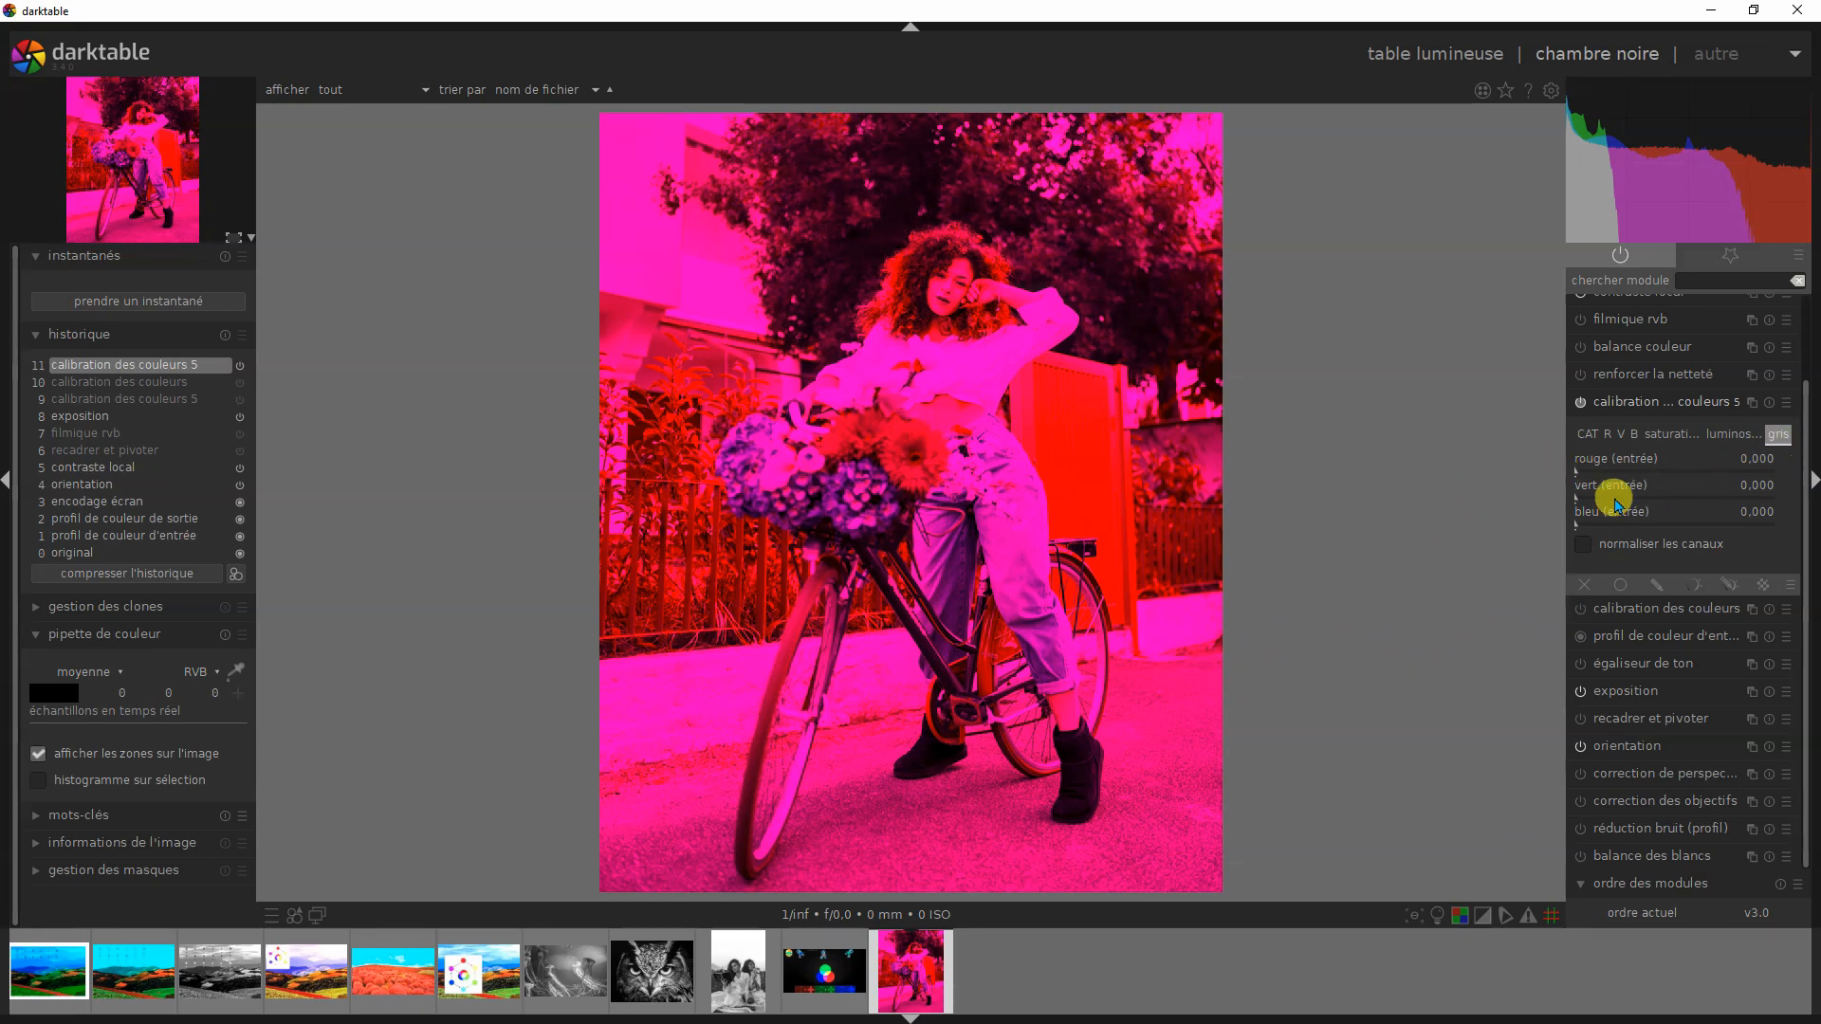
Step: Try grey inputs of red 0.649, green 0.223 and blue 0.223 in calibration des couleurs 5, and return all three to zero
drag(1577, 471, 1620, 528)
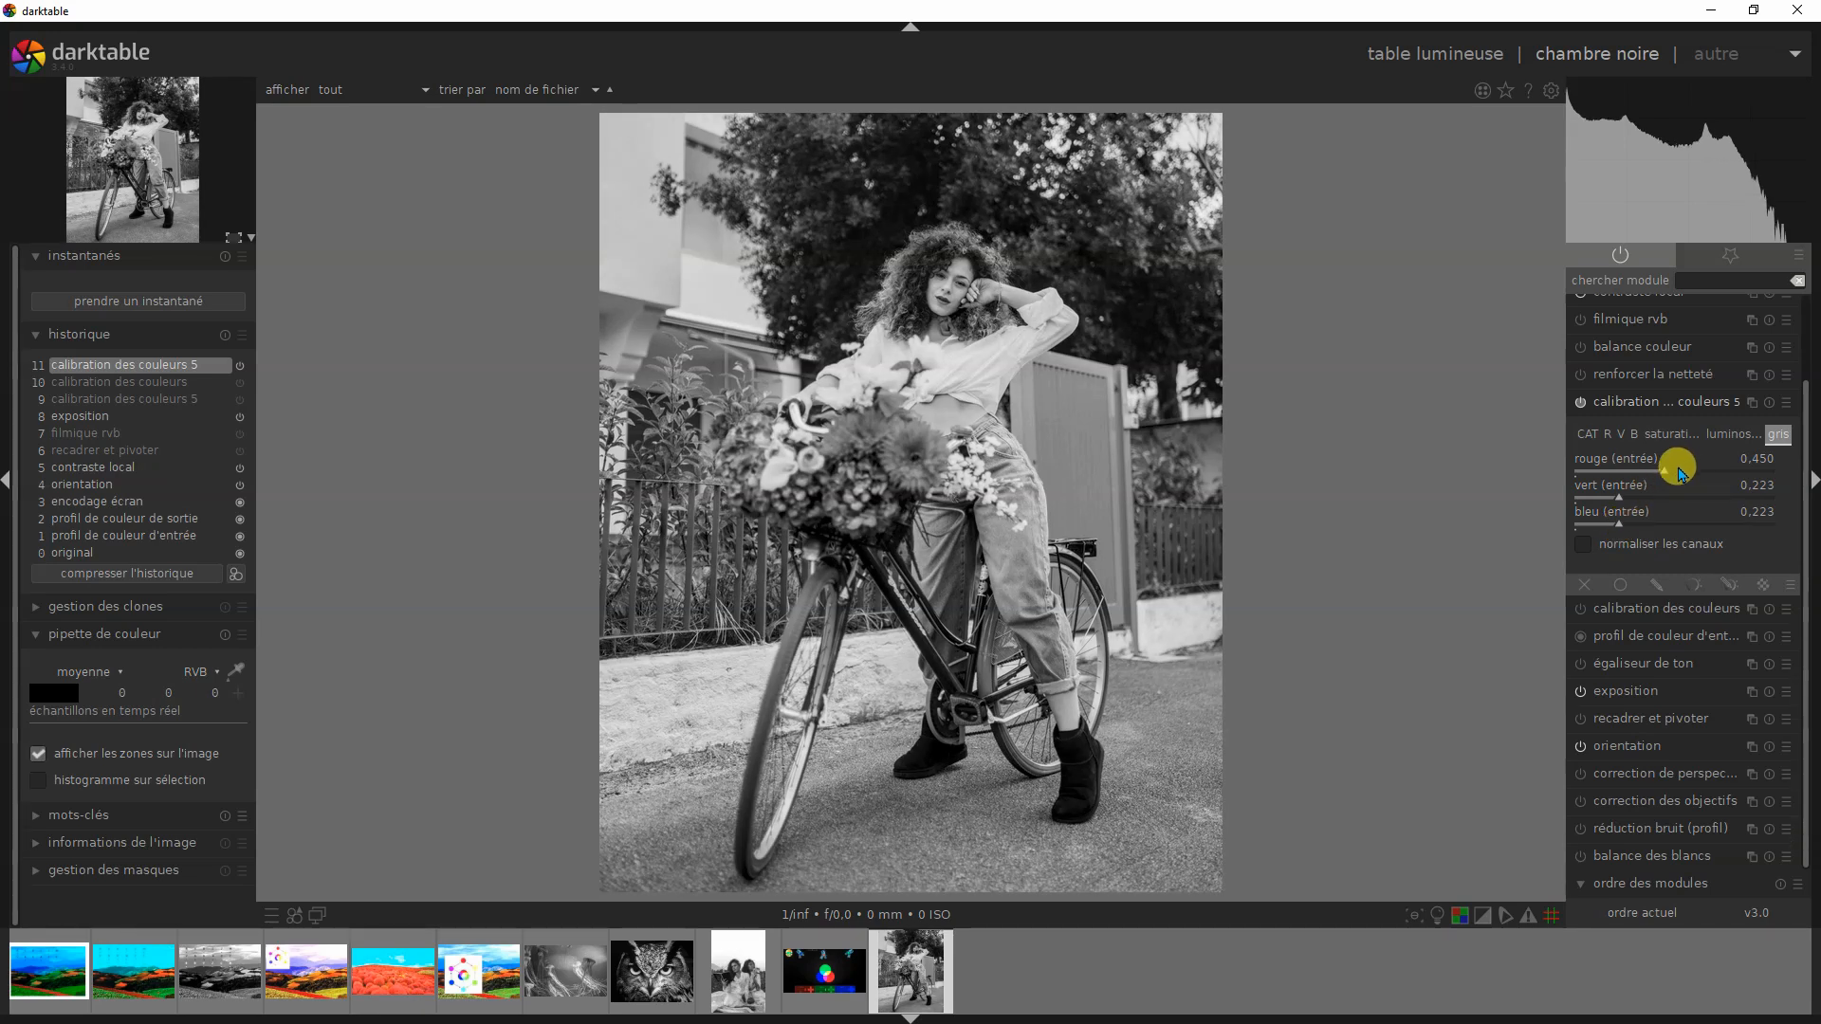
drag(1670, 478, 1704, 476)
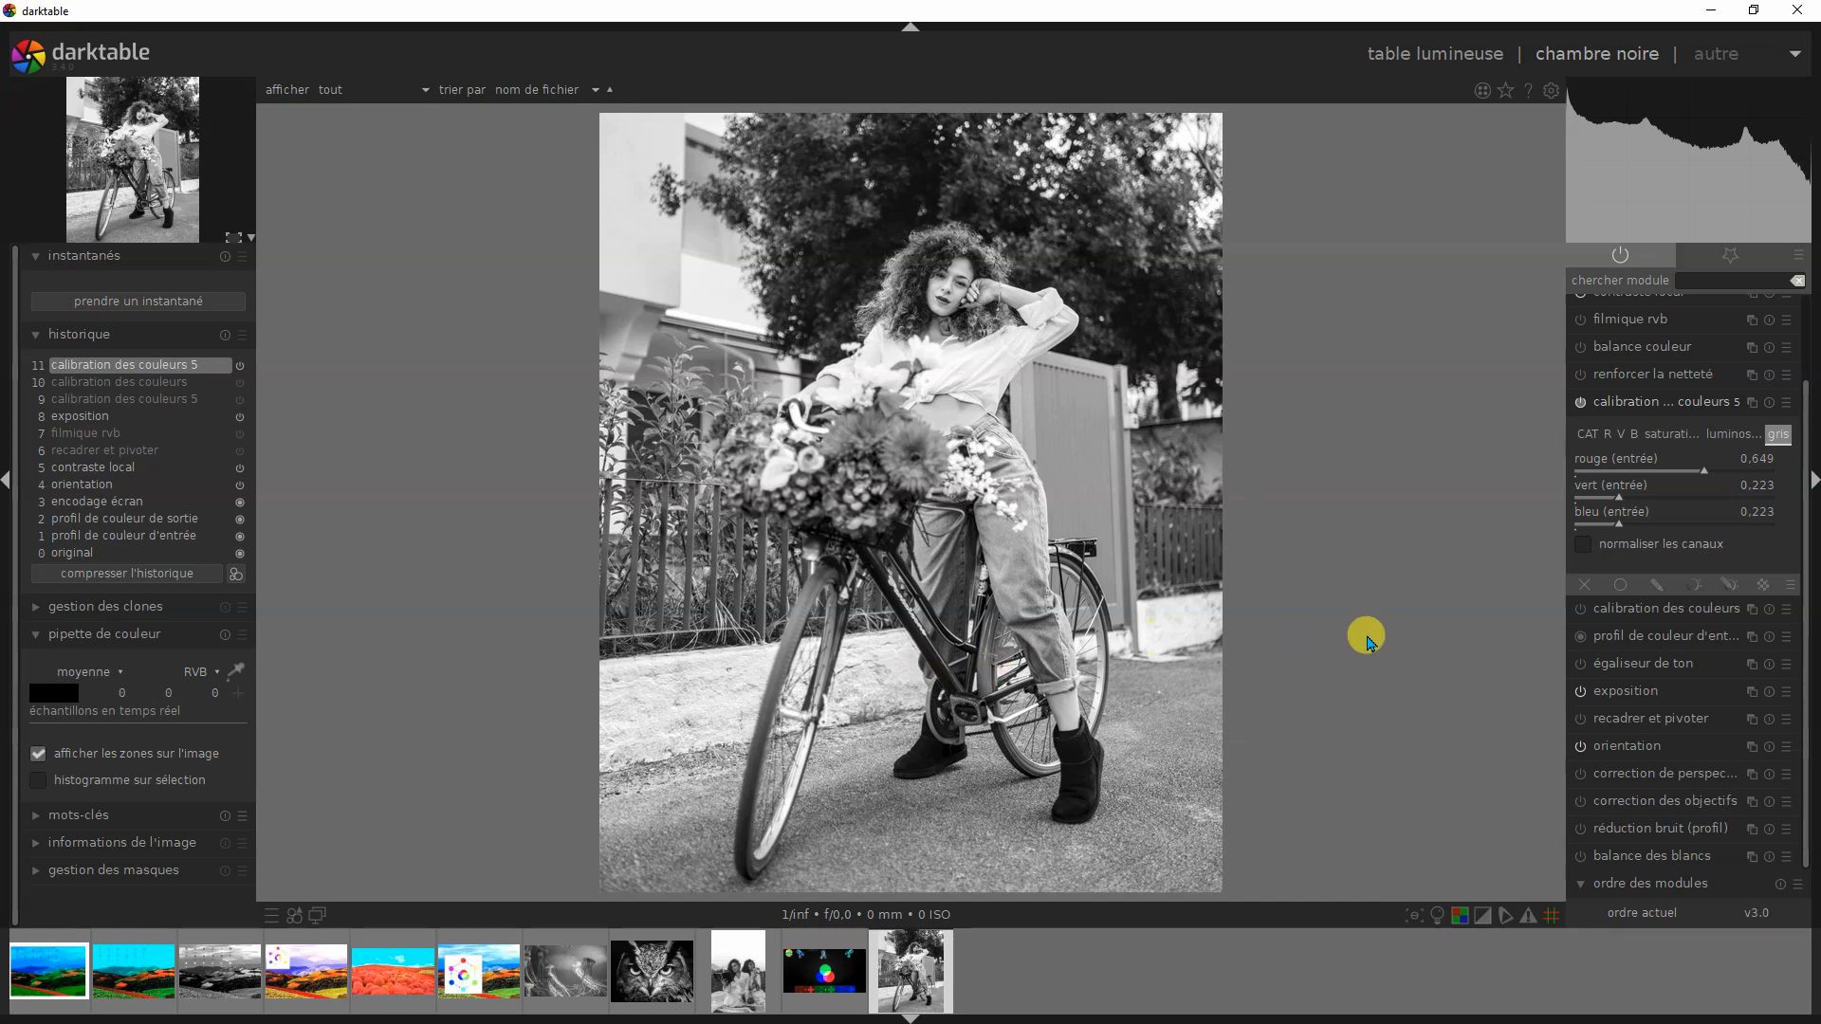
drag(1705, 477, 1577, 528)
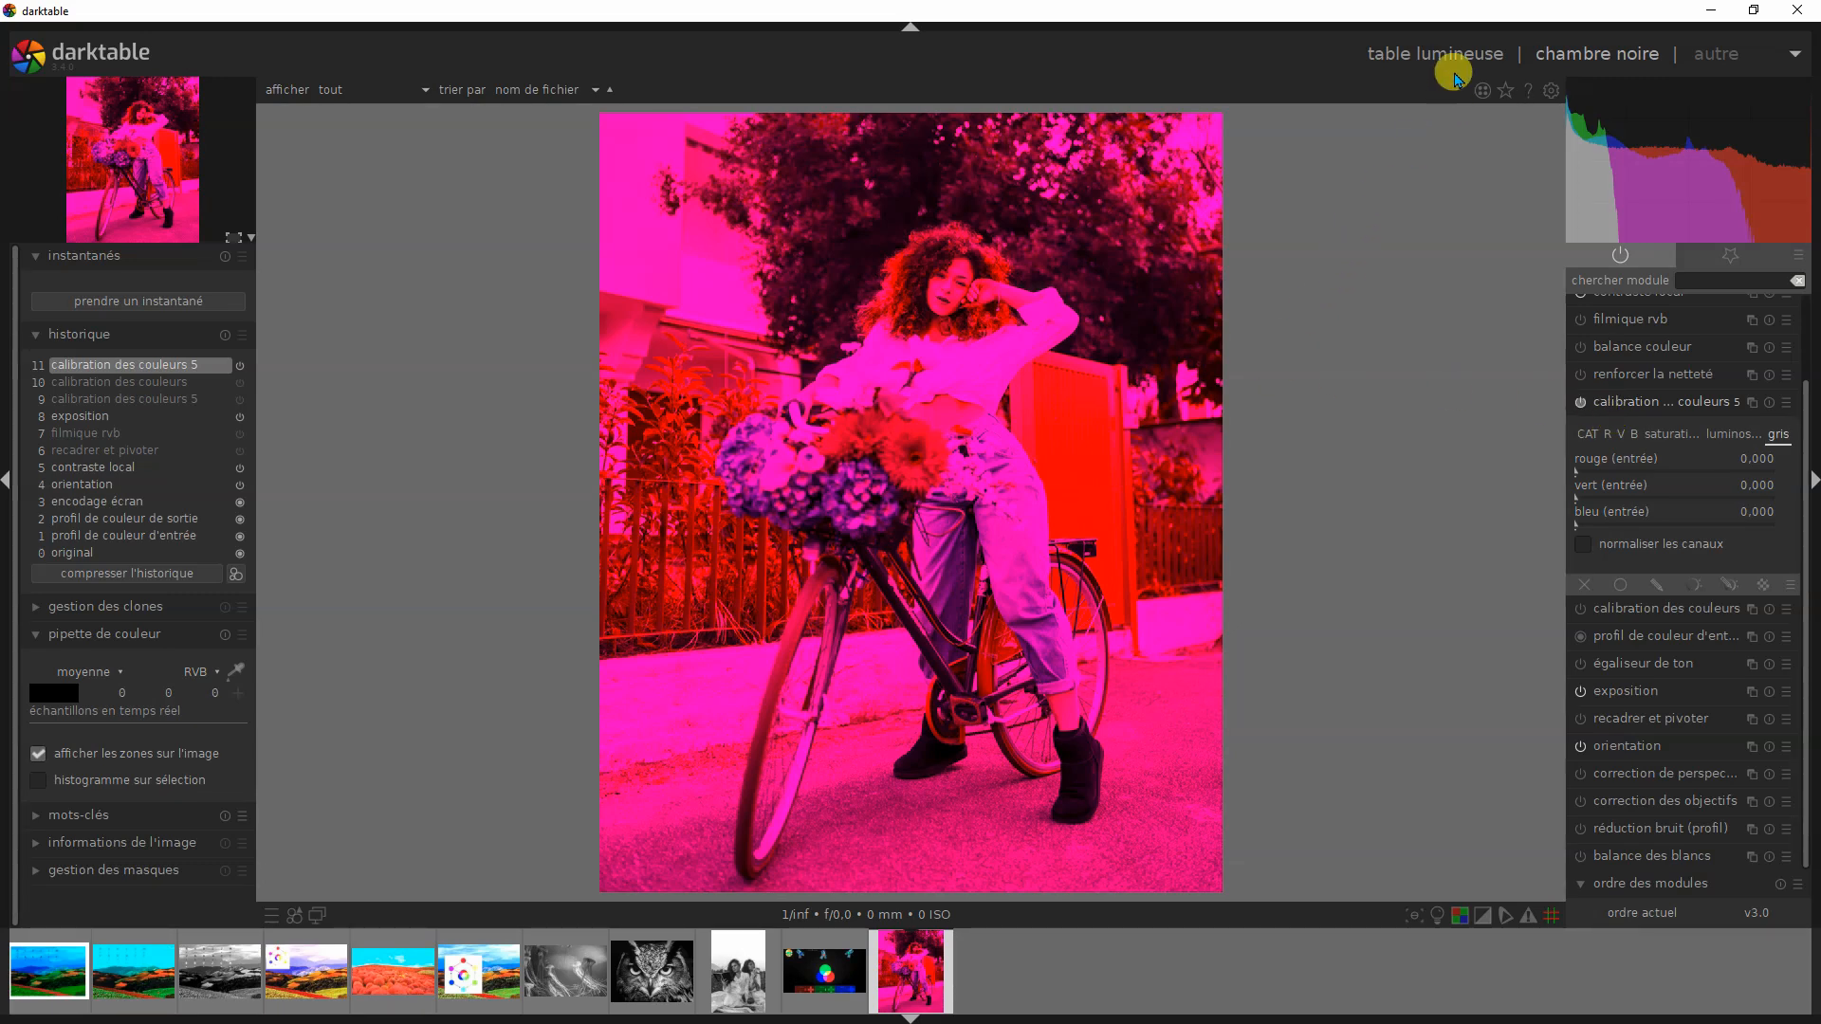
Step: Go back to the image collection and open the owl photo in the darkroom
key(l)
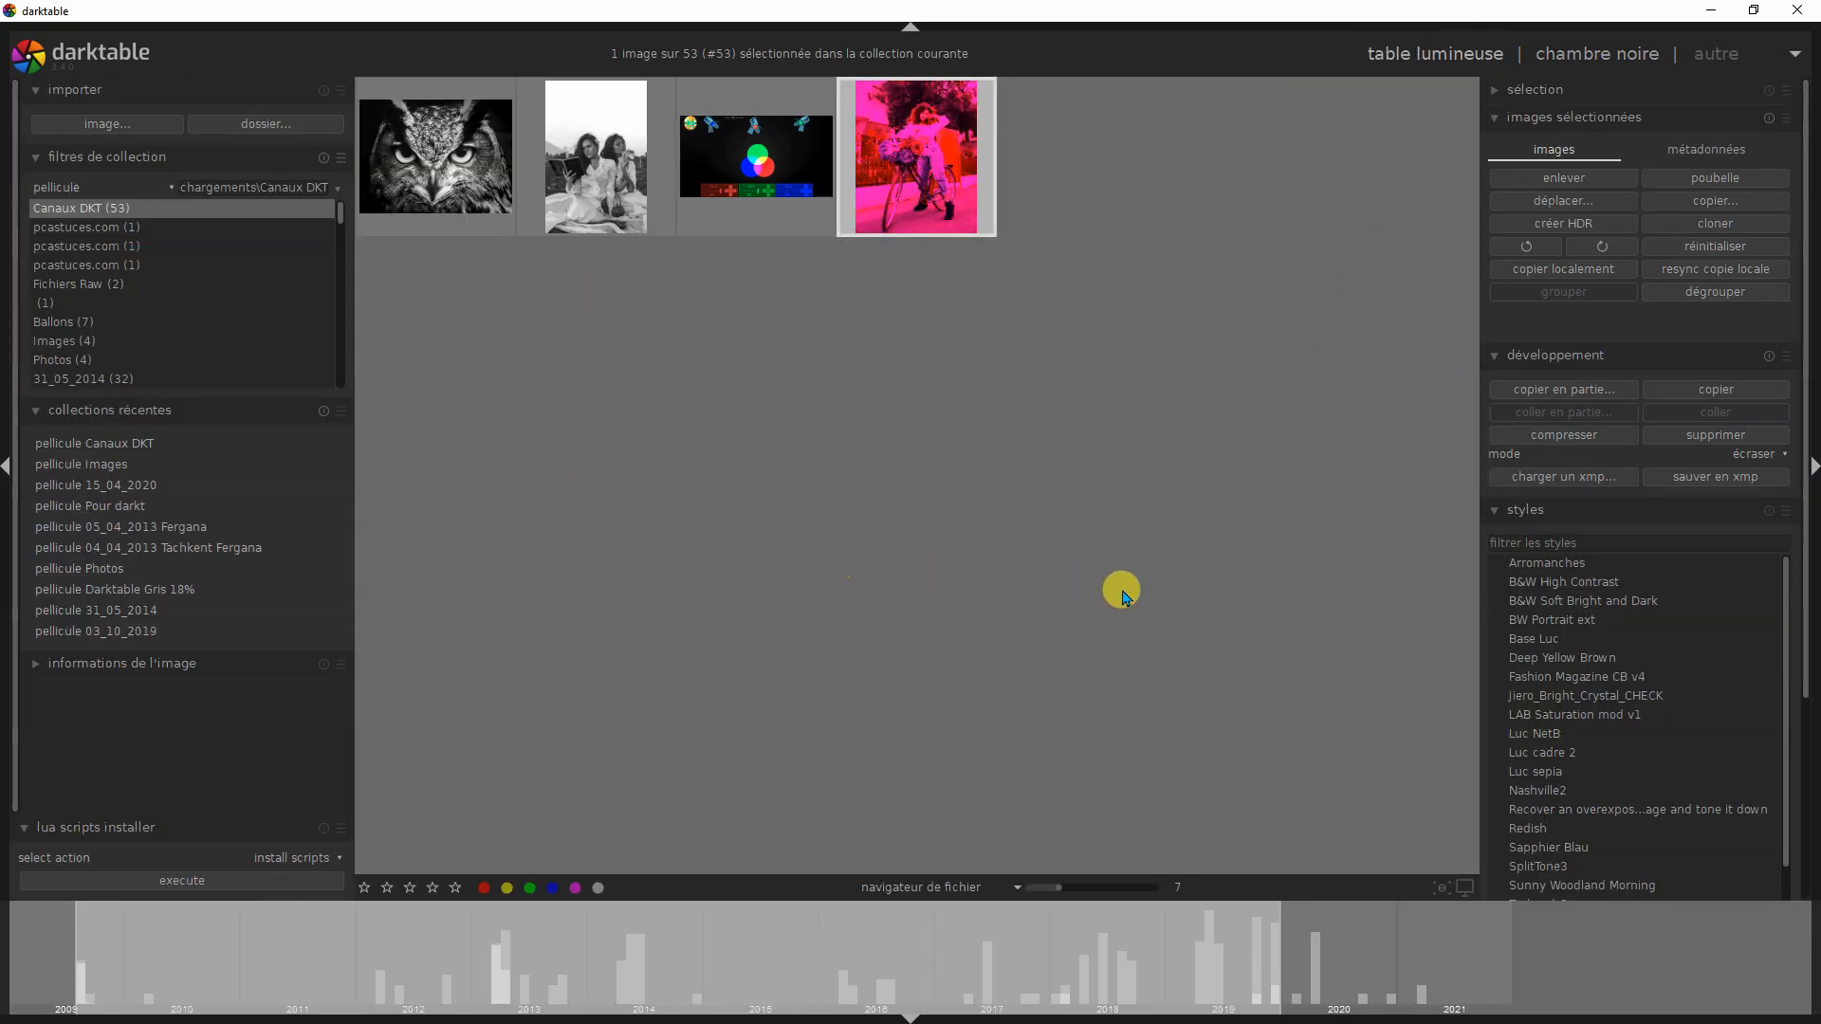
click(446, 174)
key(d)
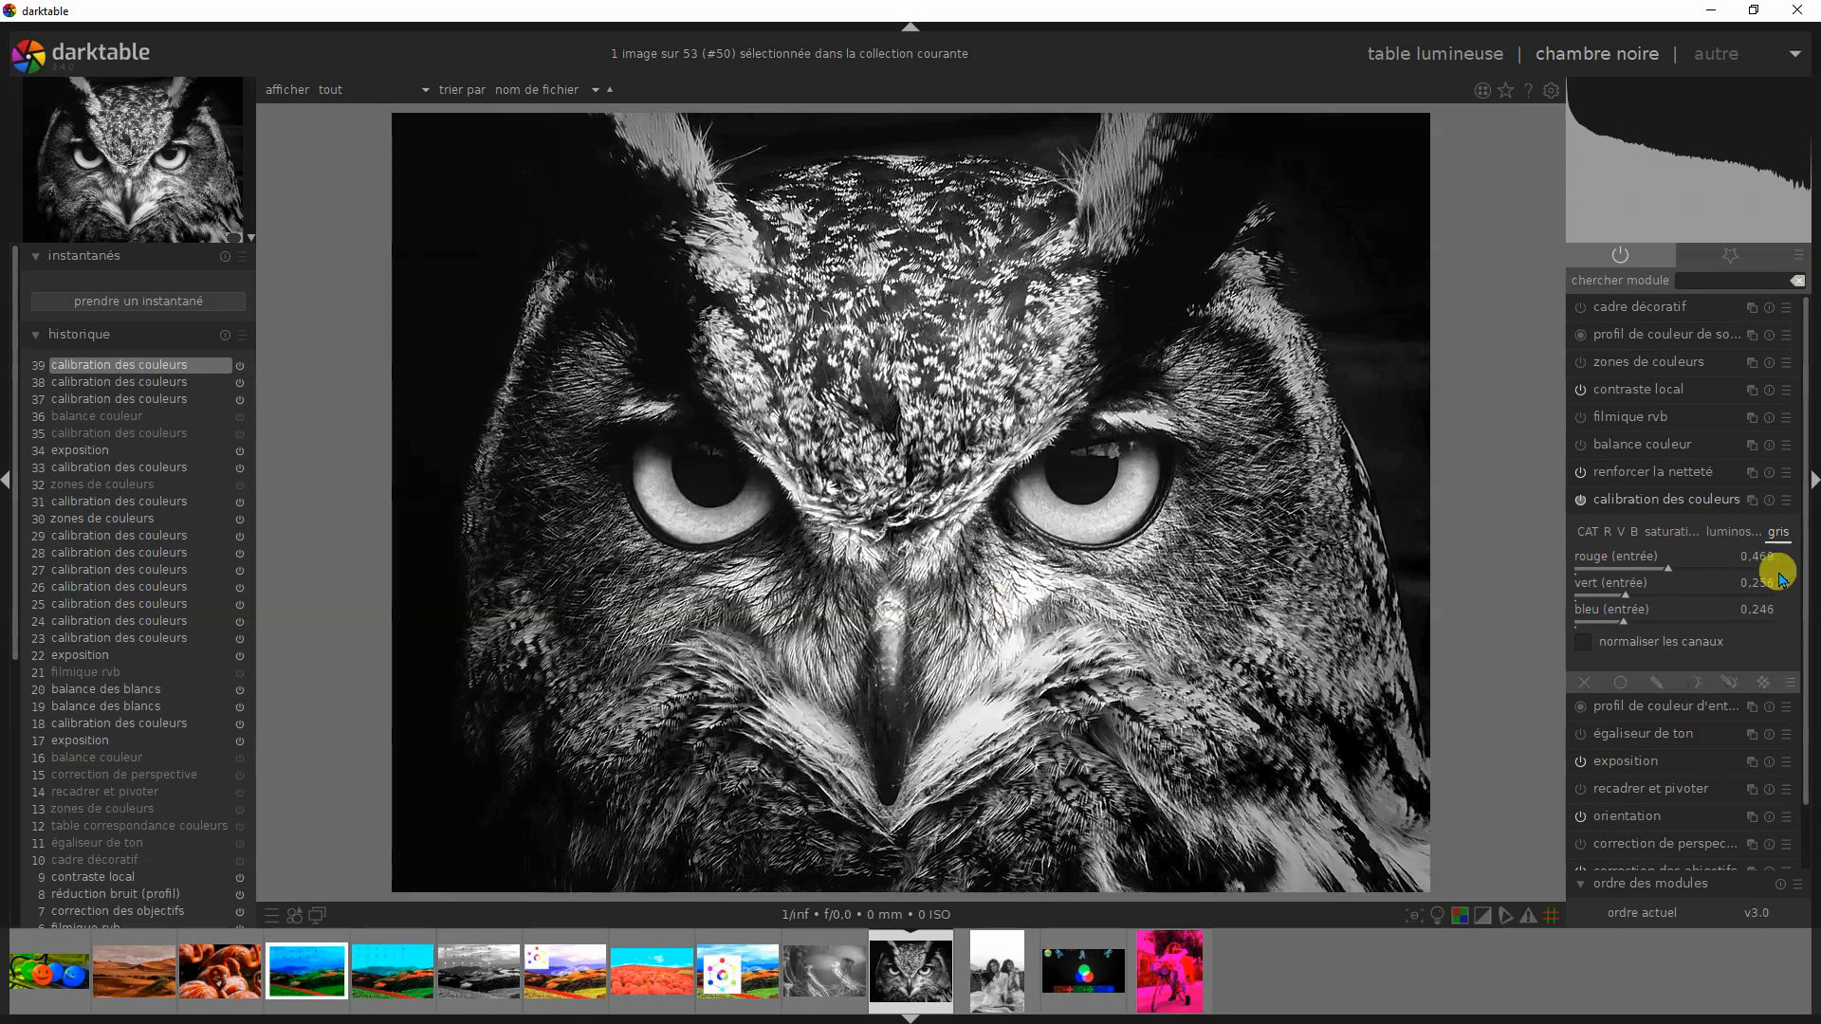
Step: Zero the owl's three grey inputs, and rebuild the monochrome mix with red 0.450, green 0.232 and a similar blue input
drag(1667, 572, 1520, 633)
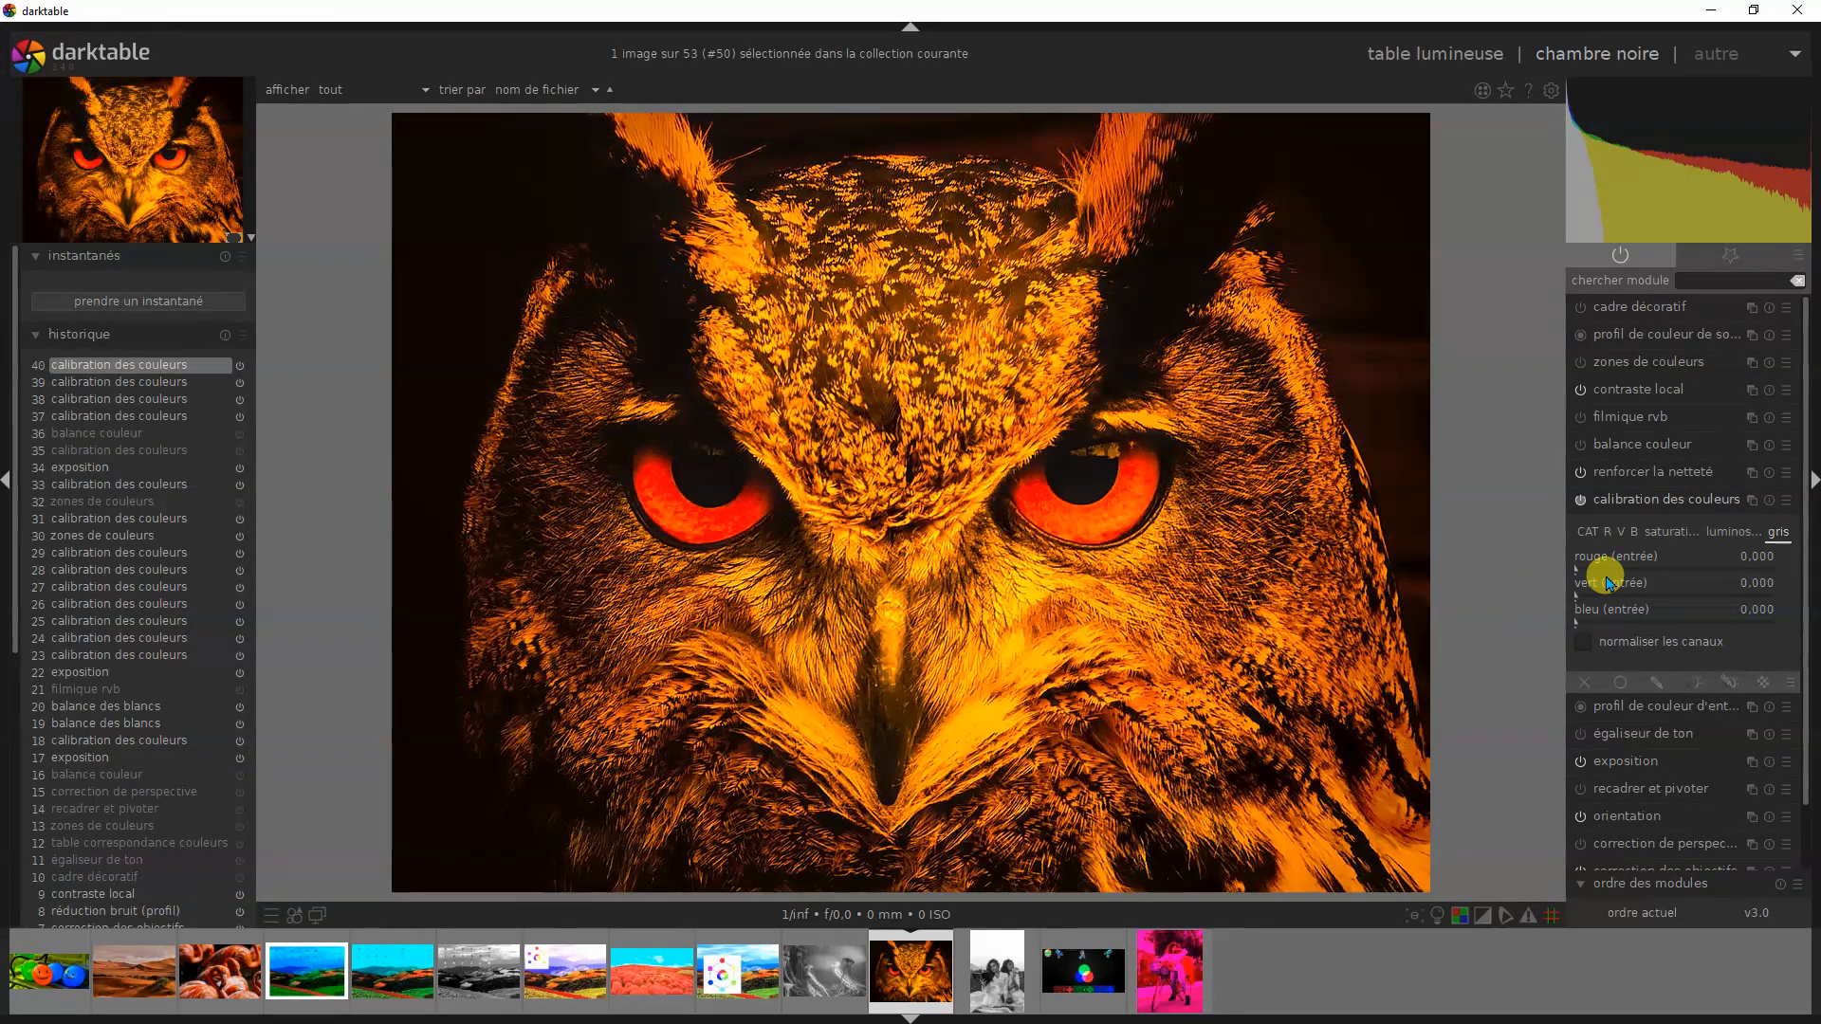
click(1665, 570)
click(1620, 594)
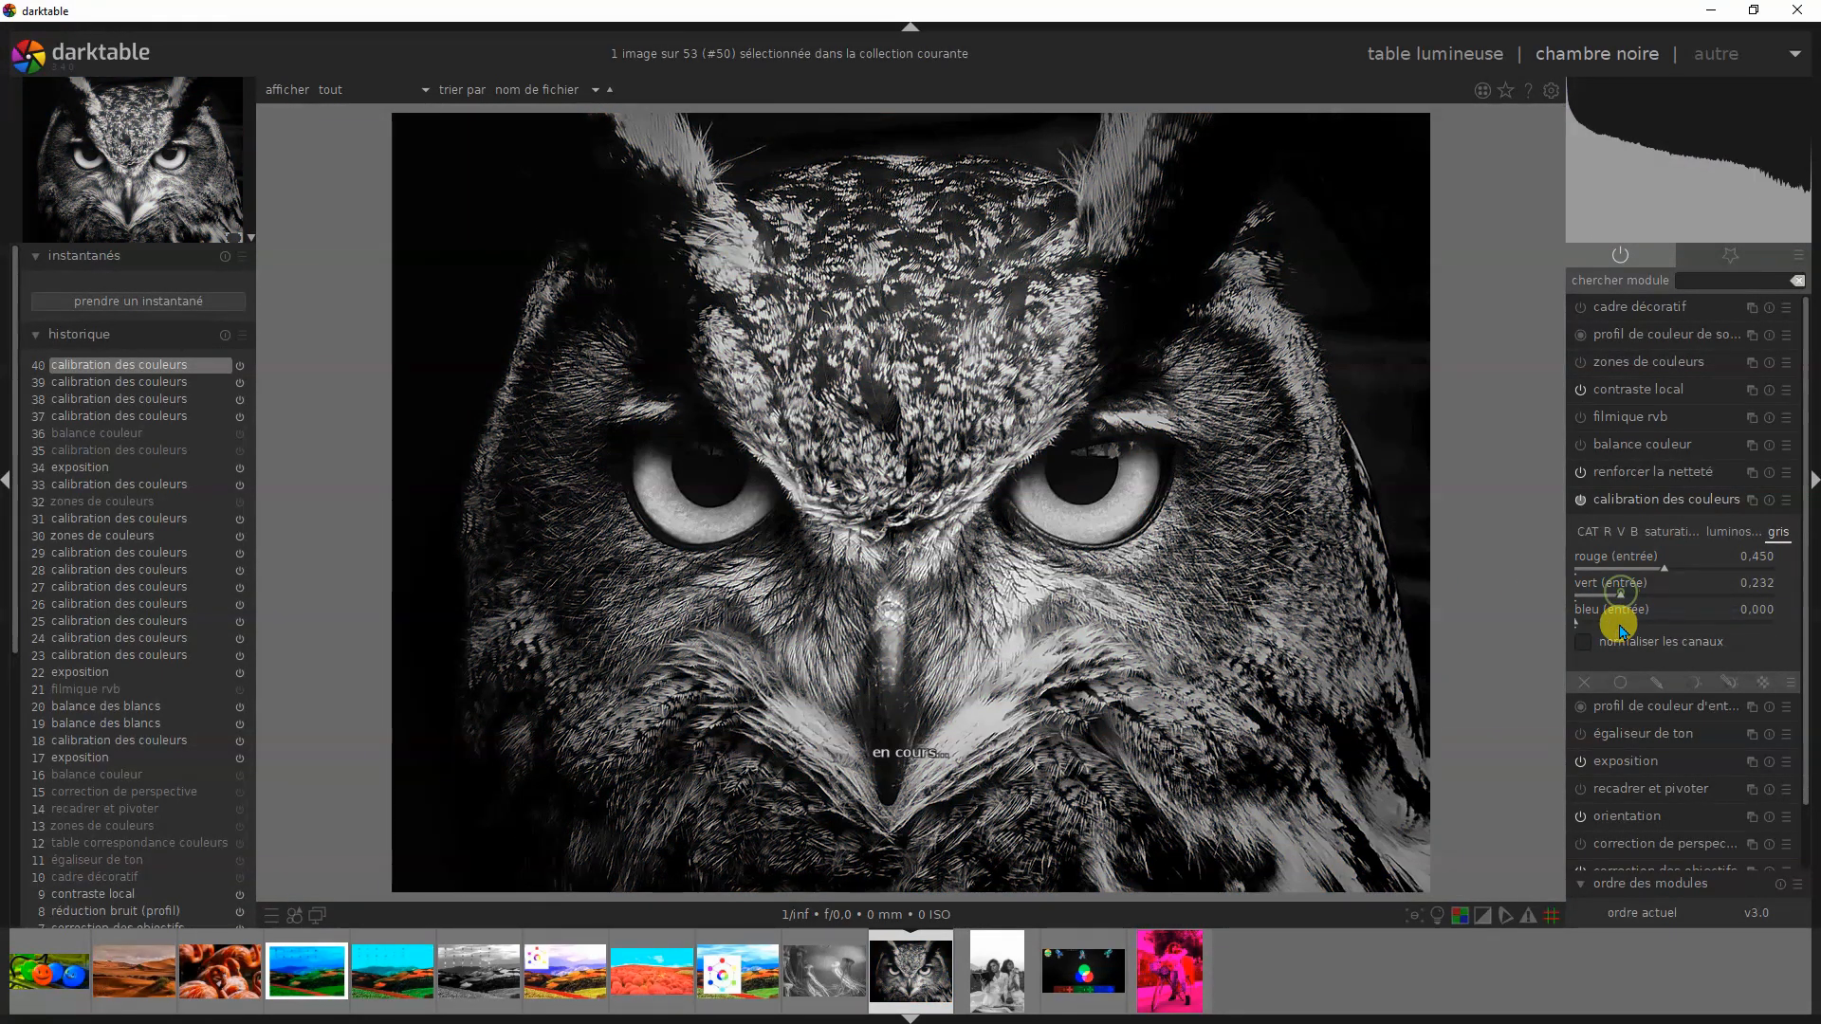
click(1617, 620)
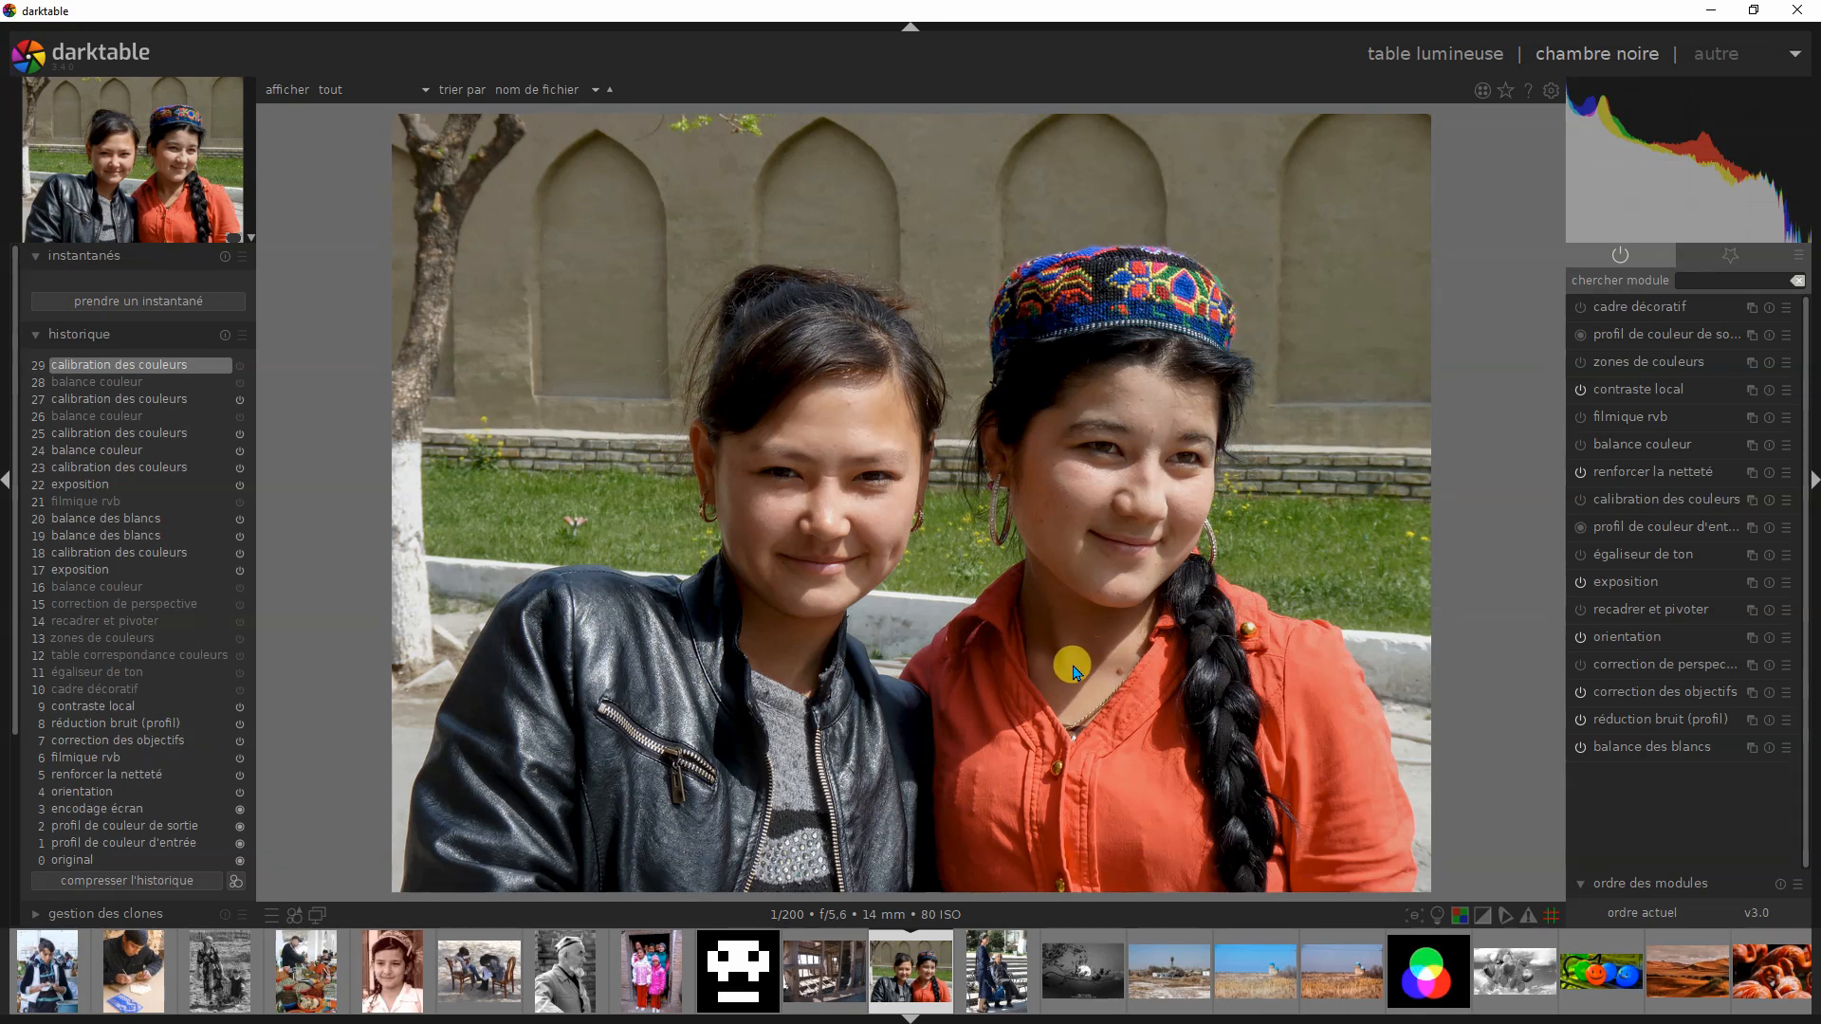
Step: Enable calibration des couleurs and balance couleur on the portrait of the two women
click(1580, 500)
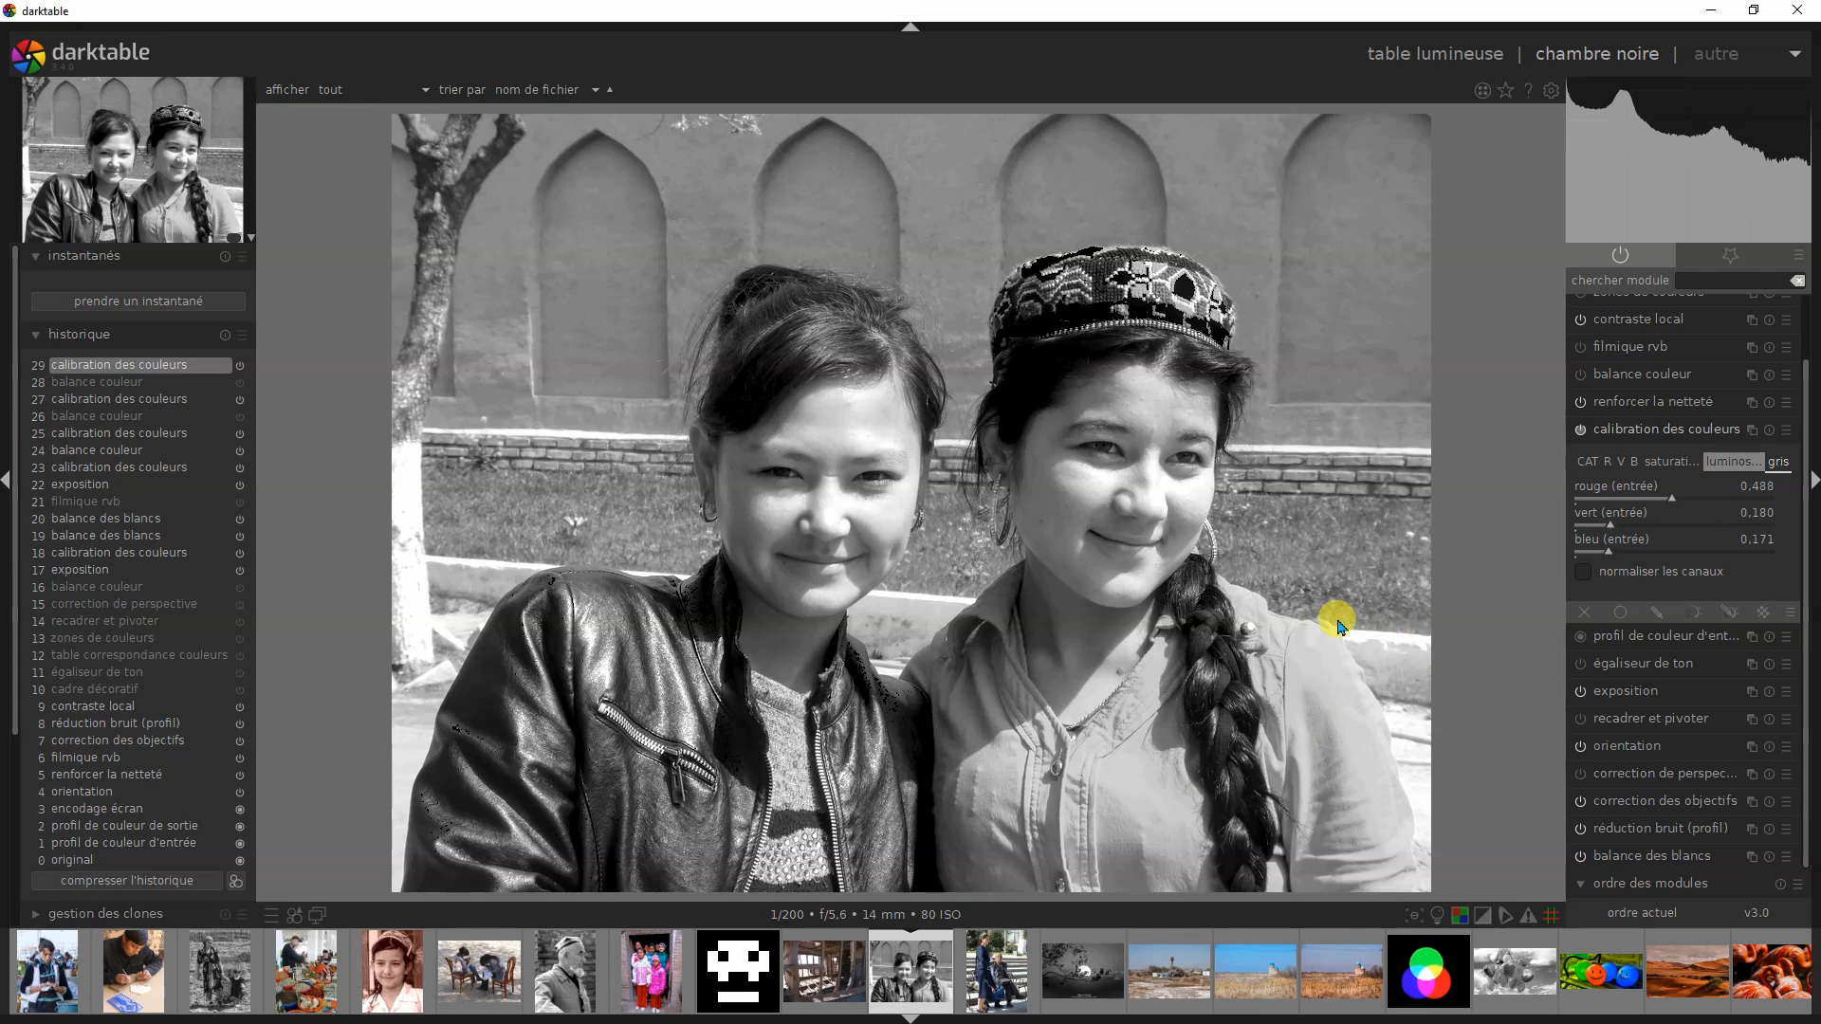
click(1485, 920)
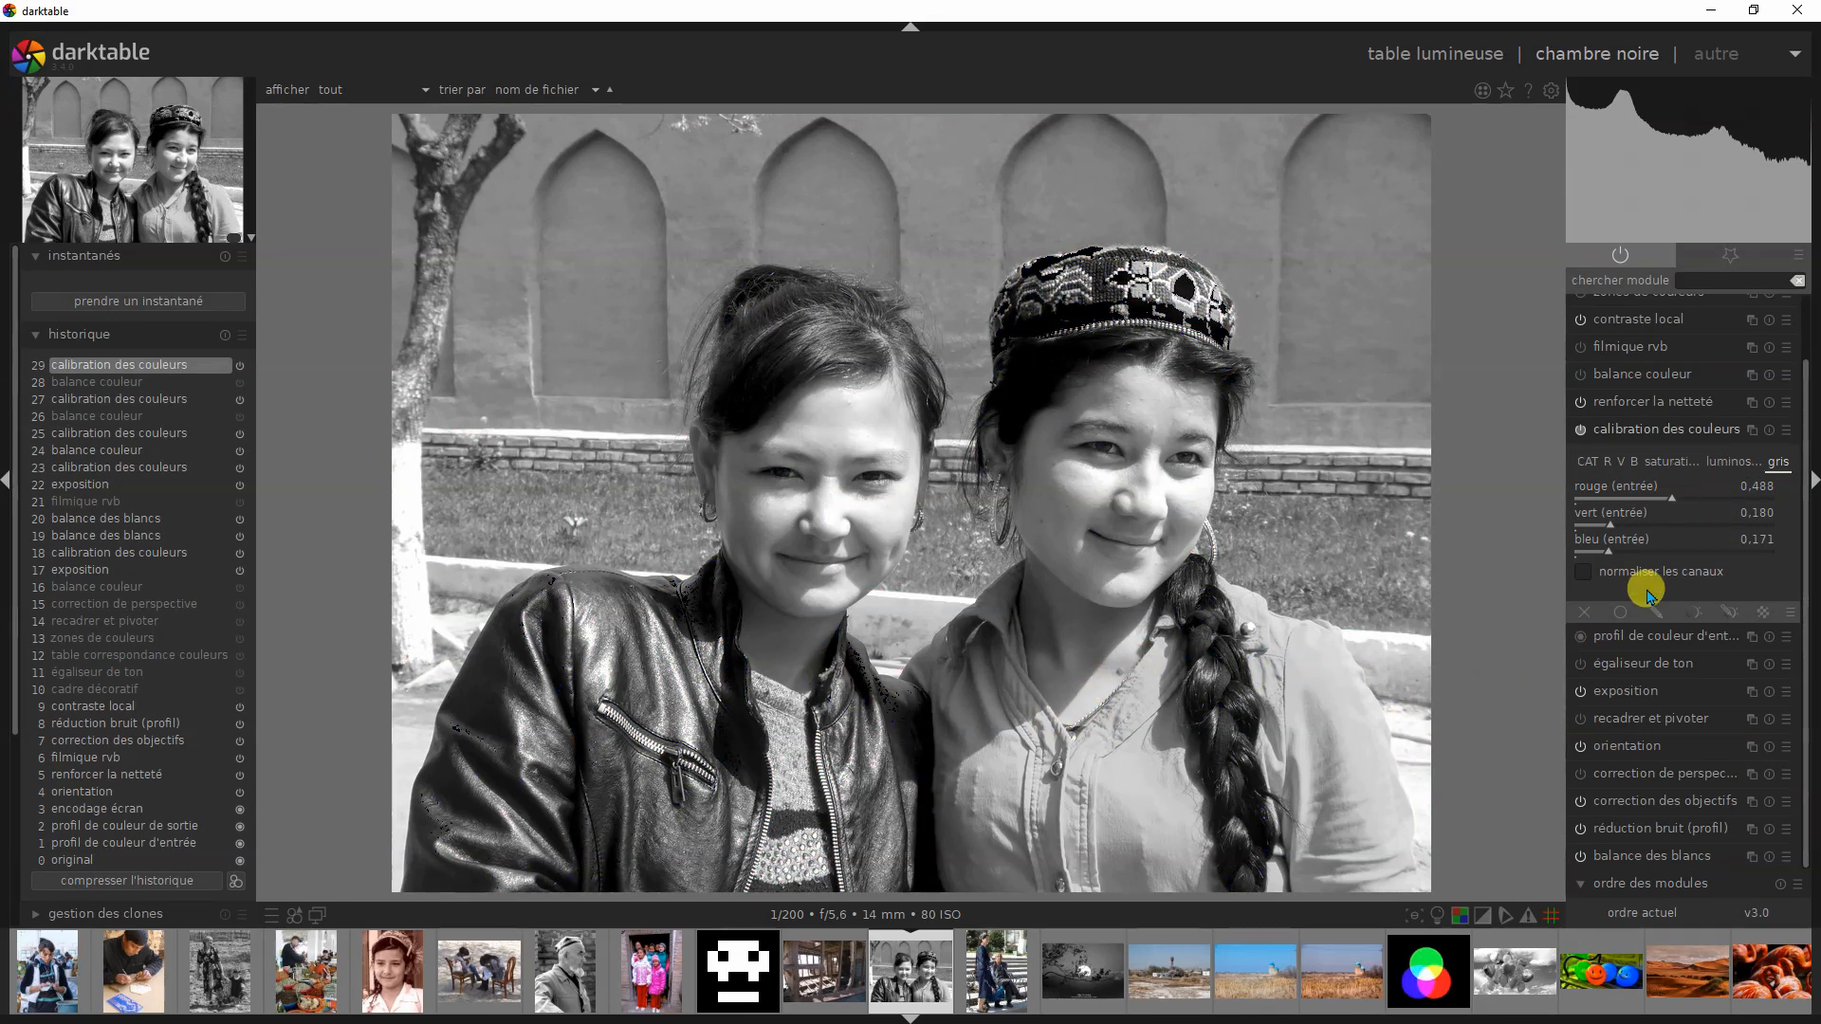
click(1617, 438)
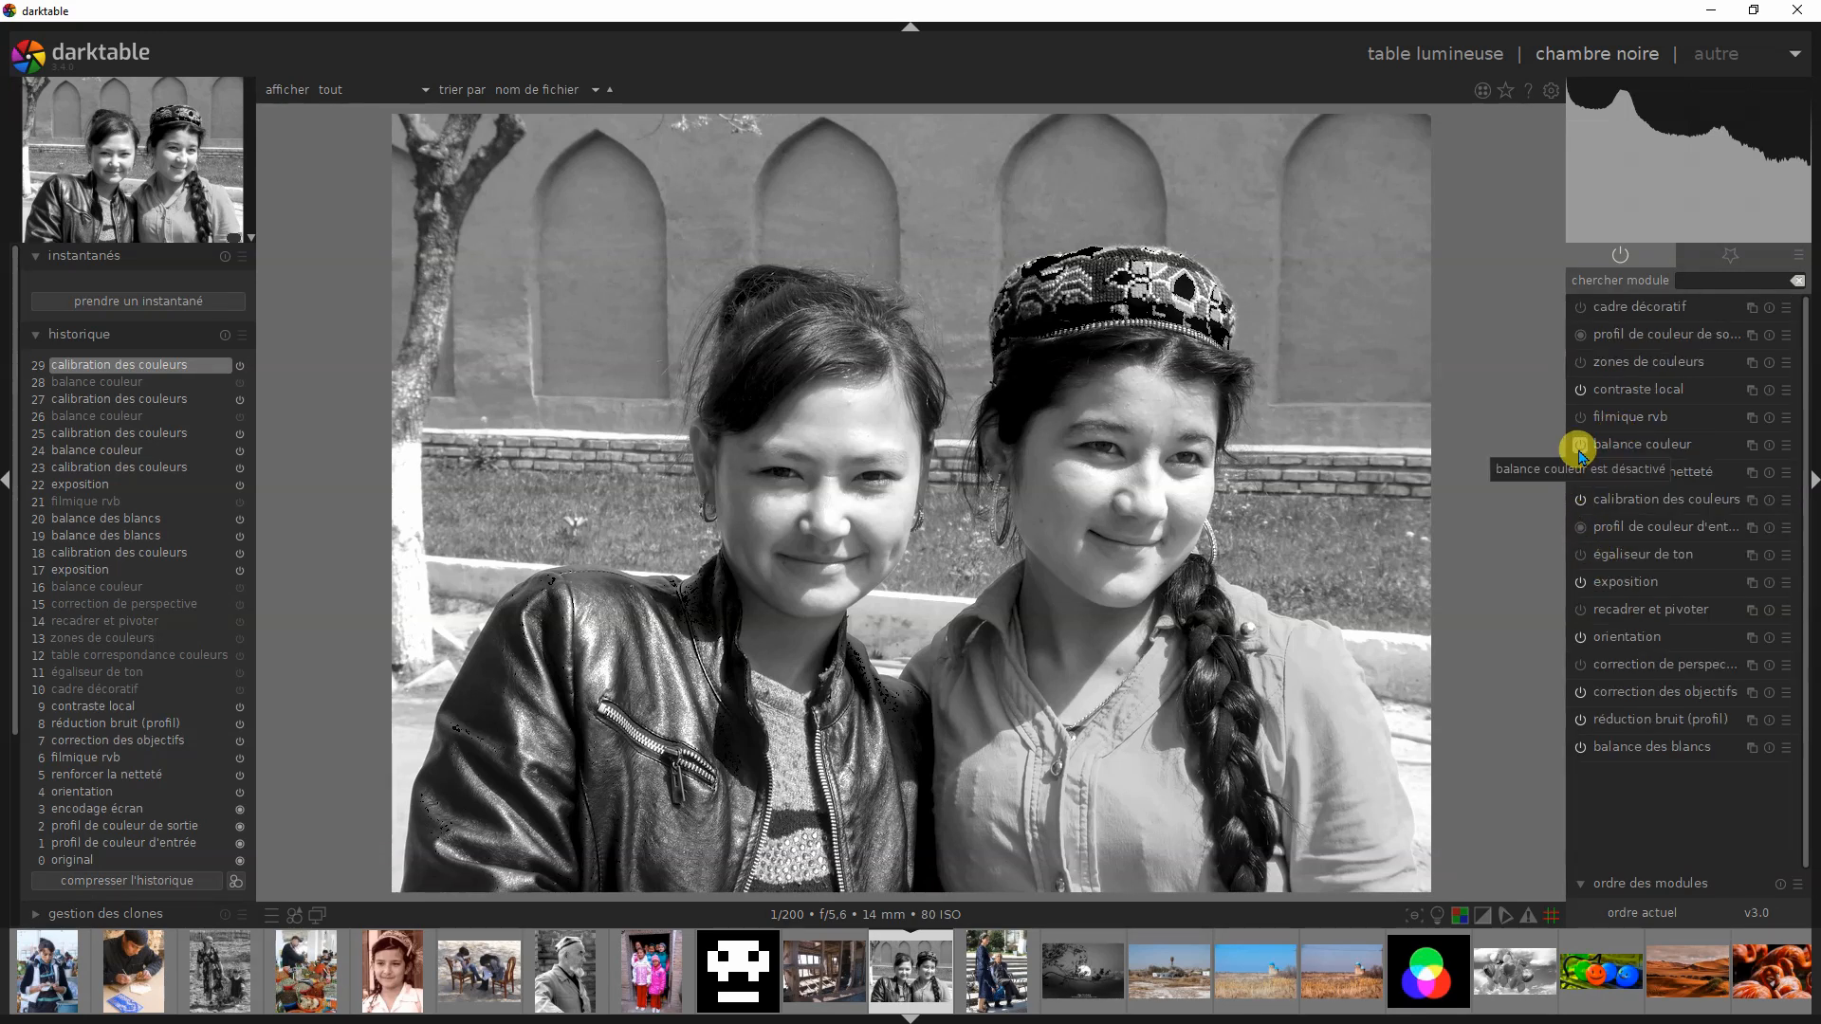
click(1579, 445)
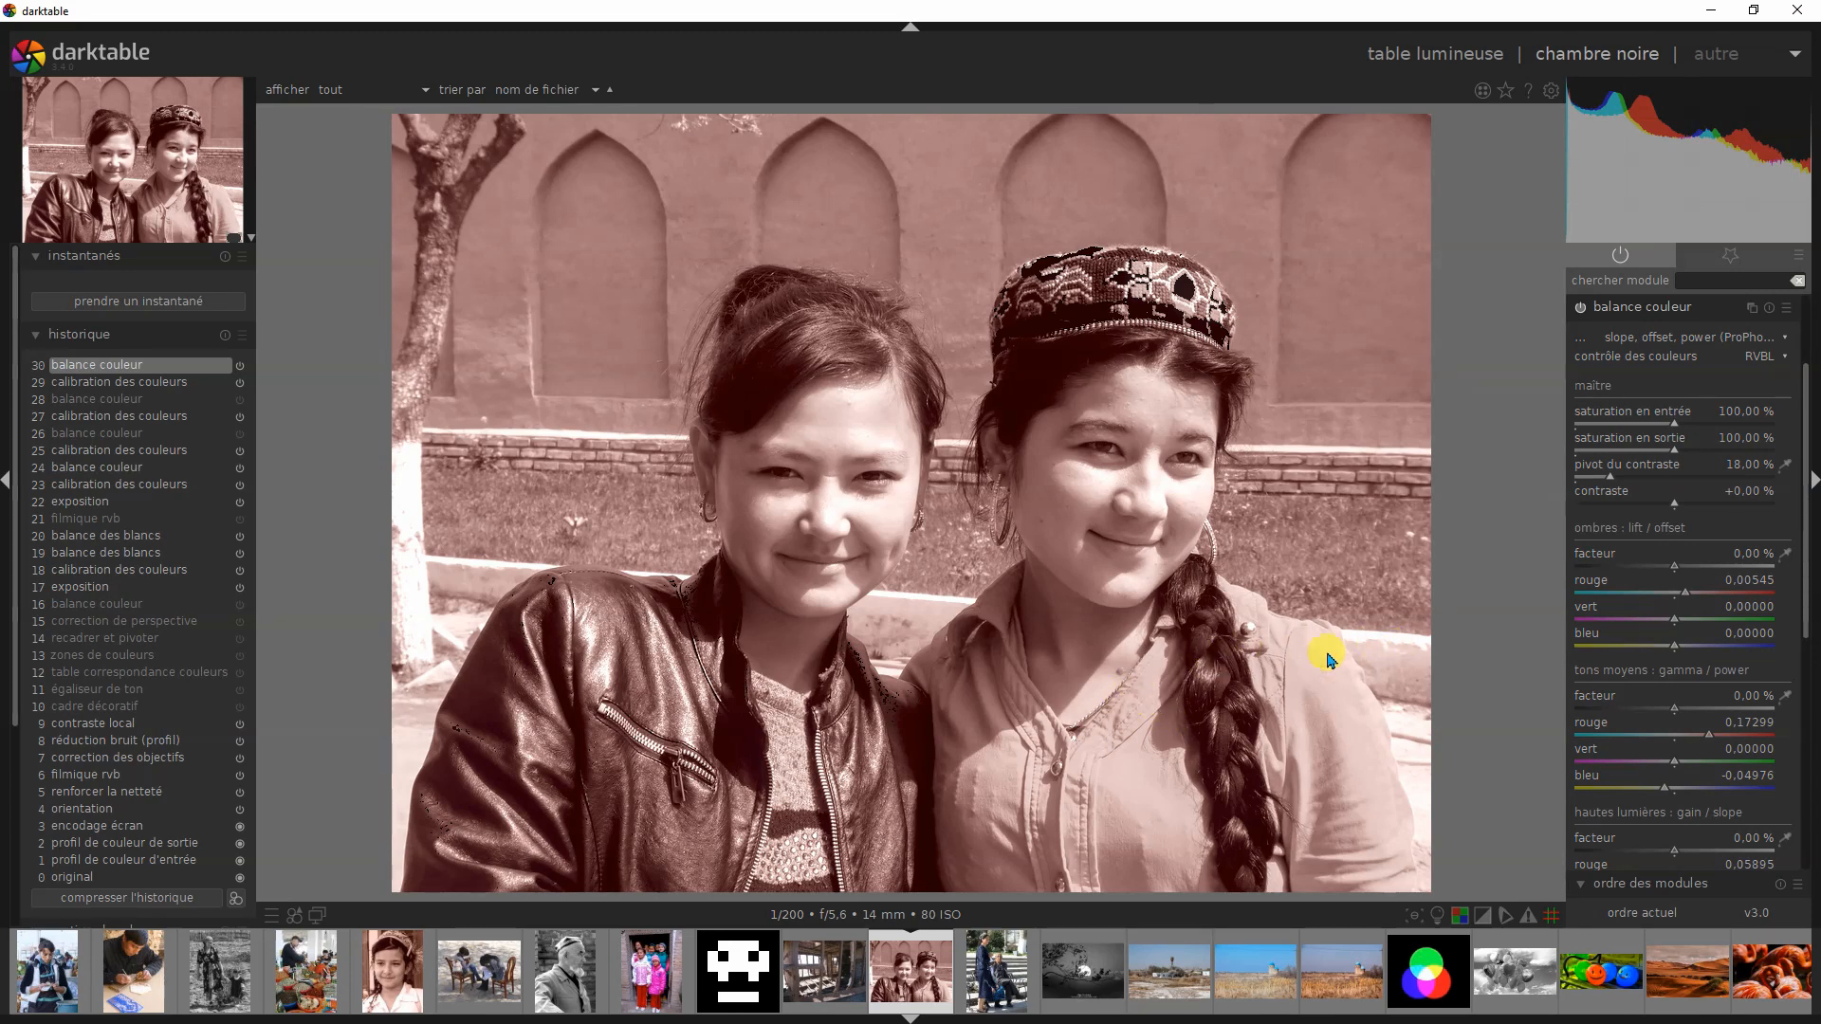
Step: Set the balance couleur shadows red to 0.00024 and reset the midtones red and blue to 0
click(1674, 593)
double_click(1679, 735)
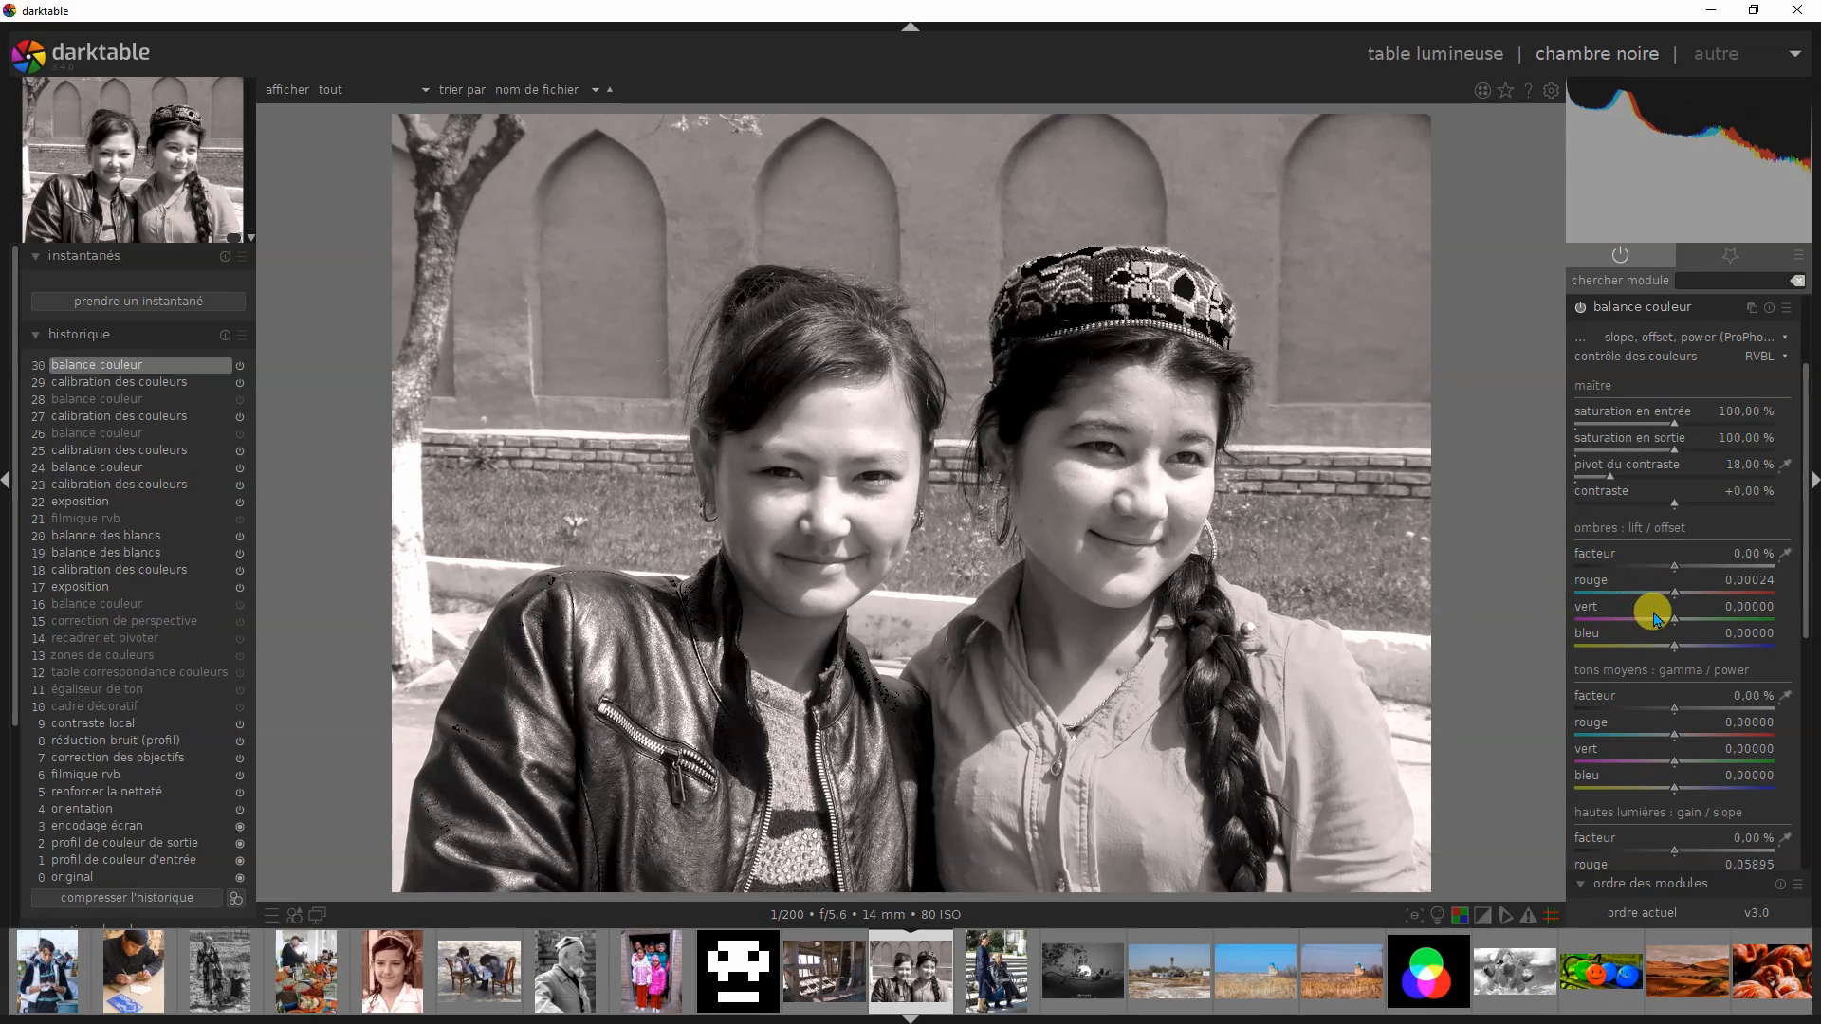
Step: Tone the portrait with shadows blue 0.01540, midtones blue 0.15877 and red 0.00237, and highlights red -0.01659 and blue 0.21090
click(1704, 648)
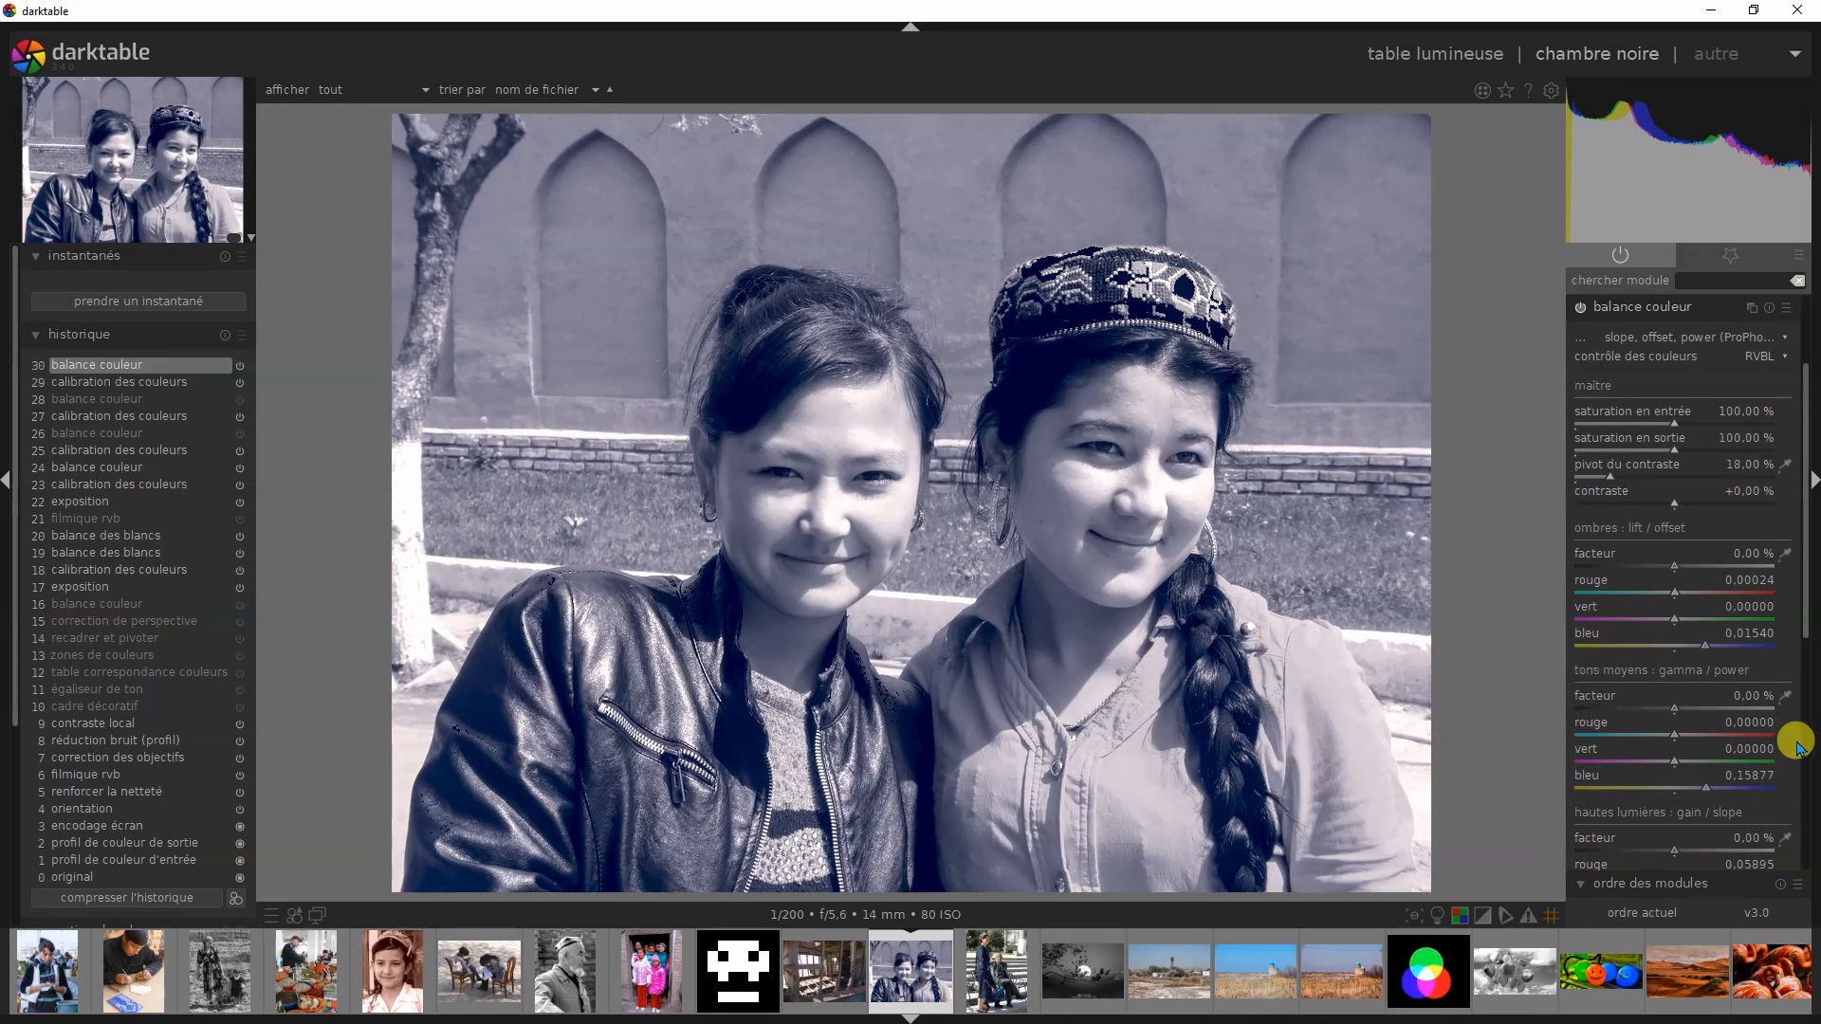
drag(1802, 630, 1813, 783)
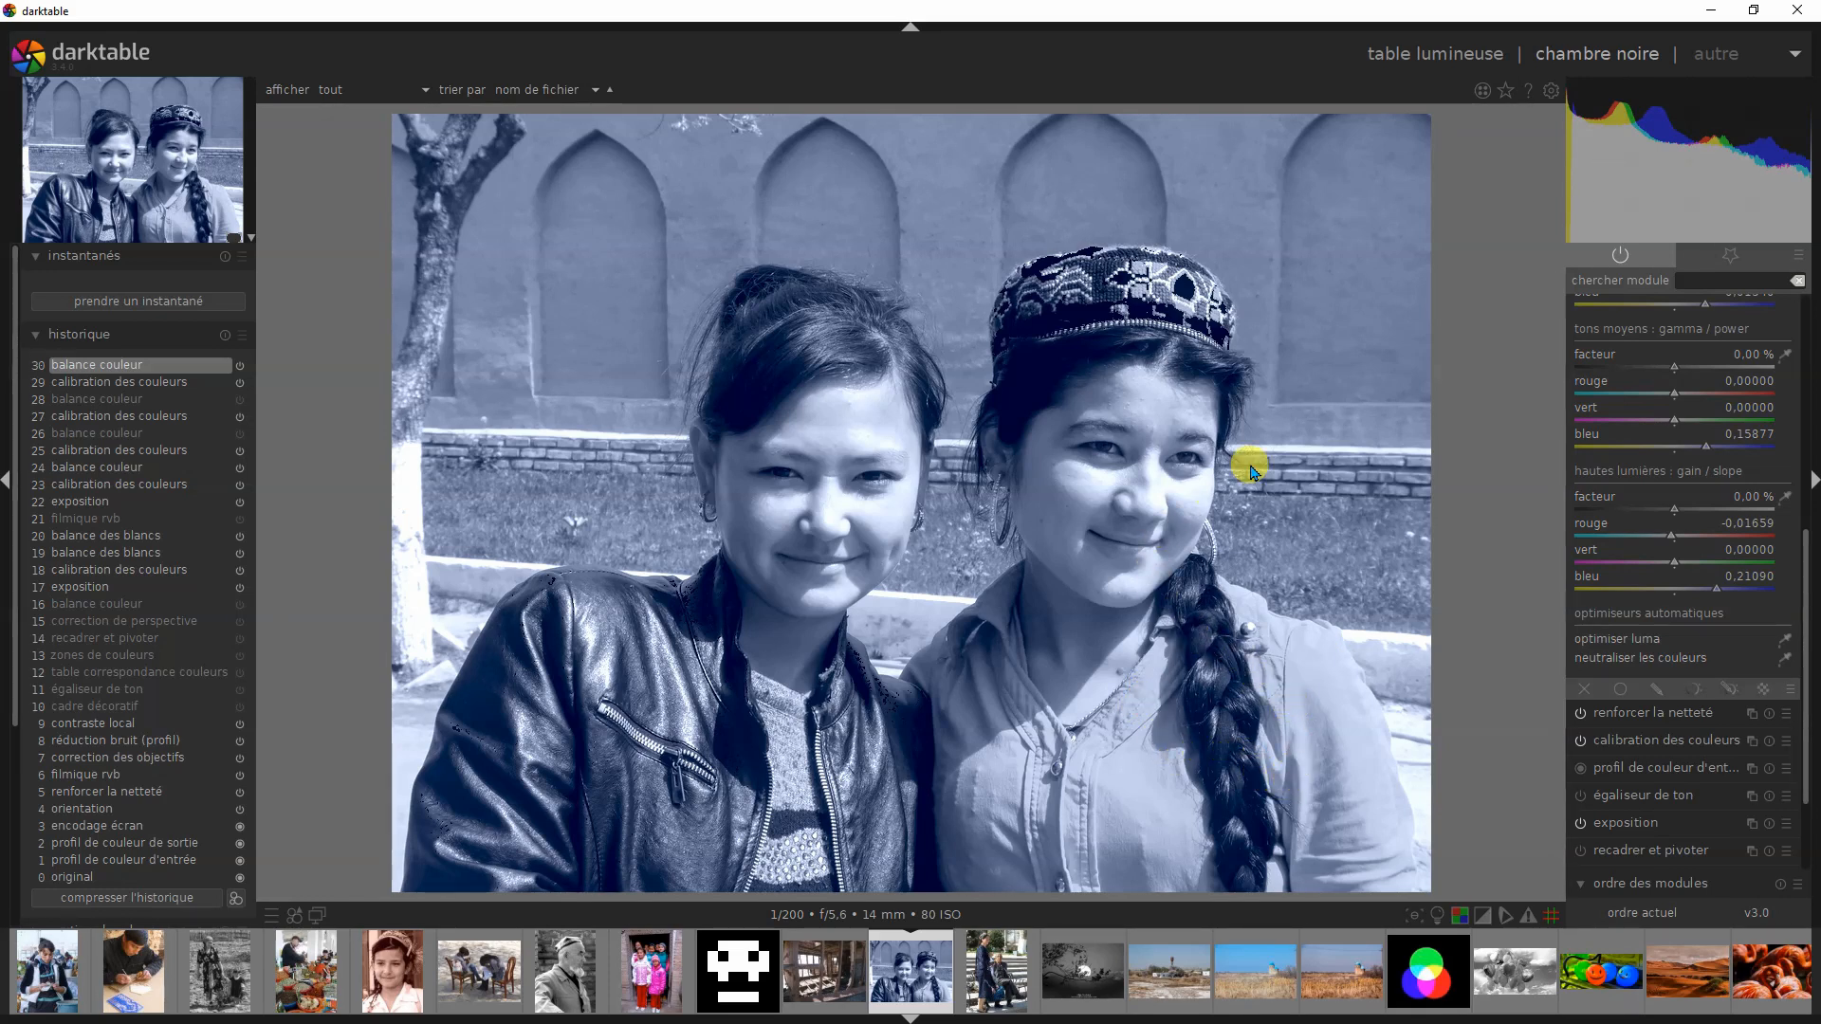
drag(1800, 540, 1814, 436)
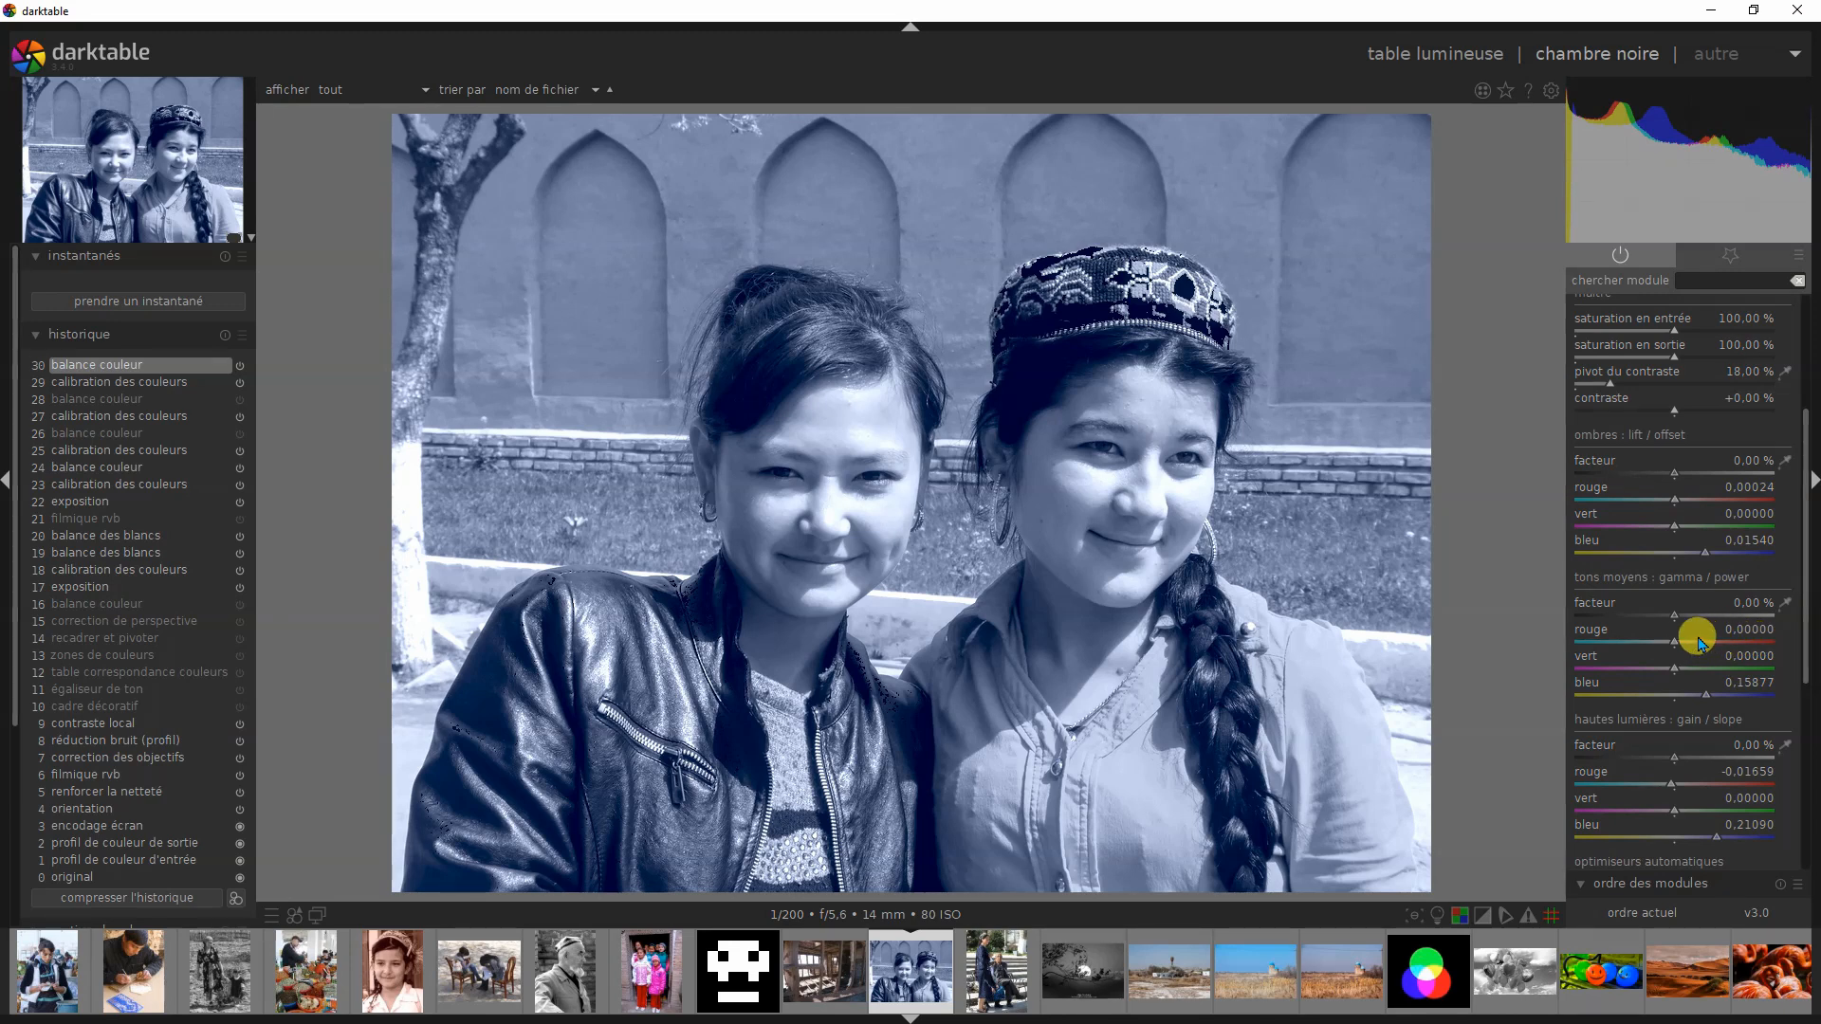
mouse_move(1674, 645)
mouse_down()
mouse_move(1739, 638)
mouse_move(1609, 649)
mouse_move(1670, 642)
mouse_up()
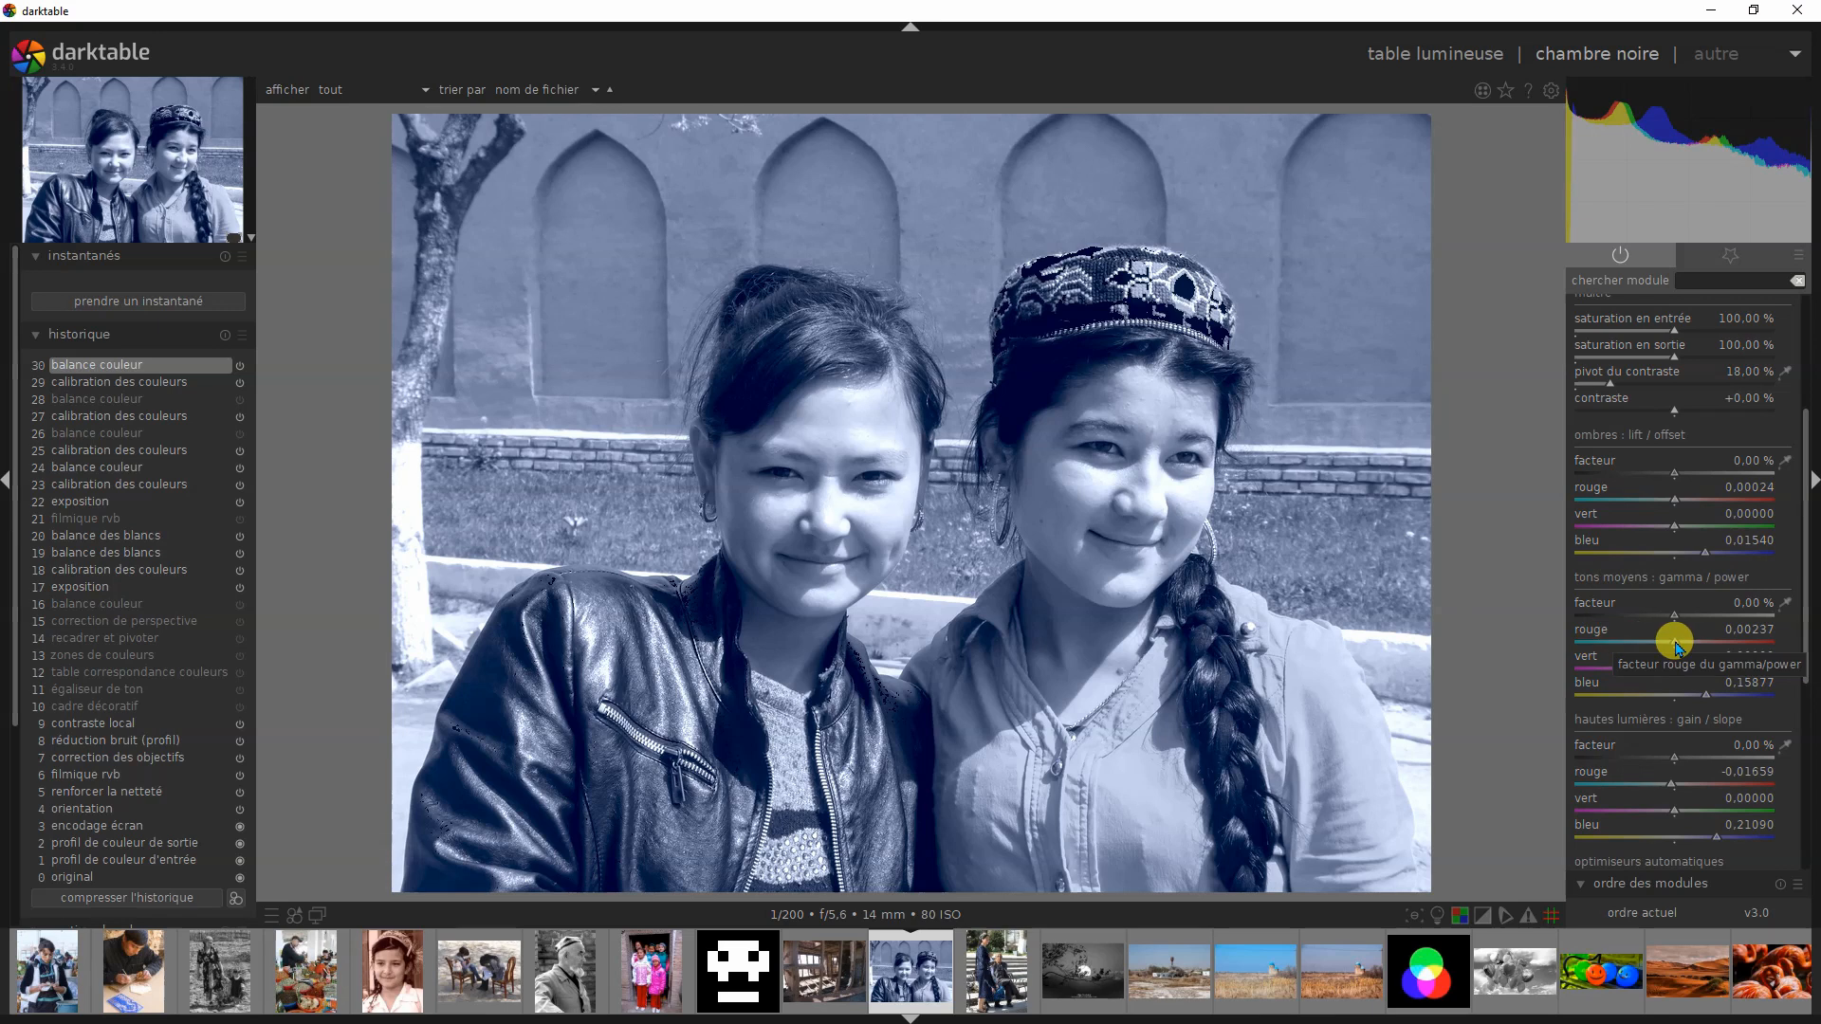